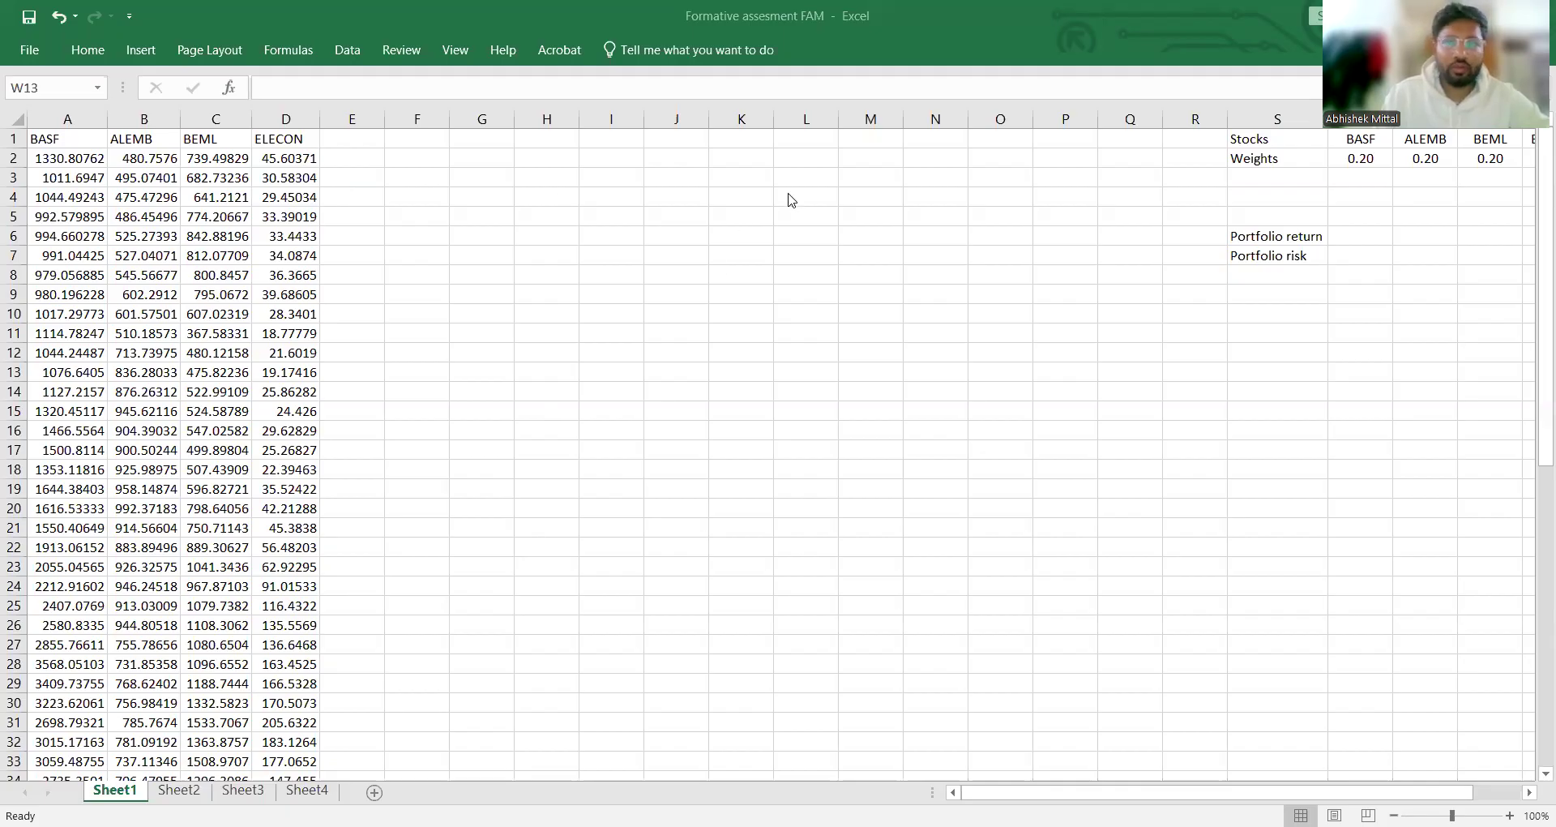
Step: Enter the header "Basf return" in cell E1
{"action": "left_click", "coordinate": [356, 139]}
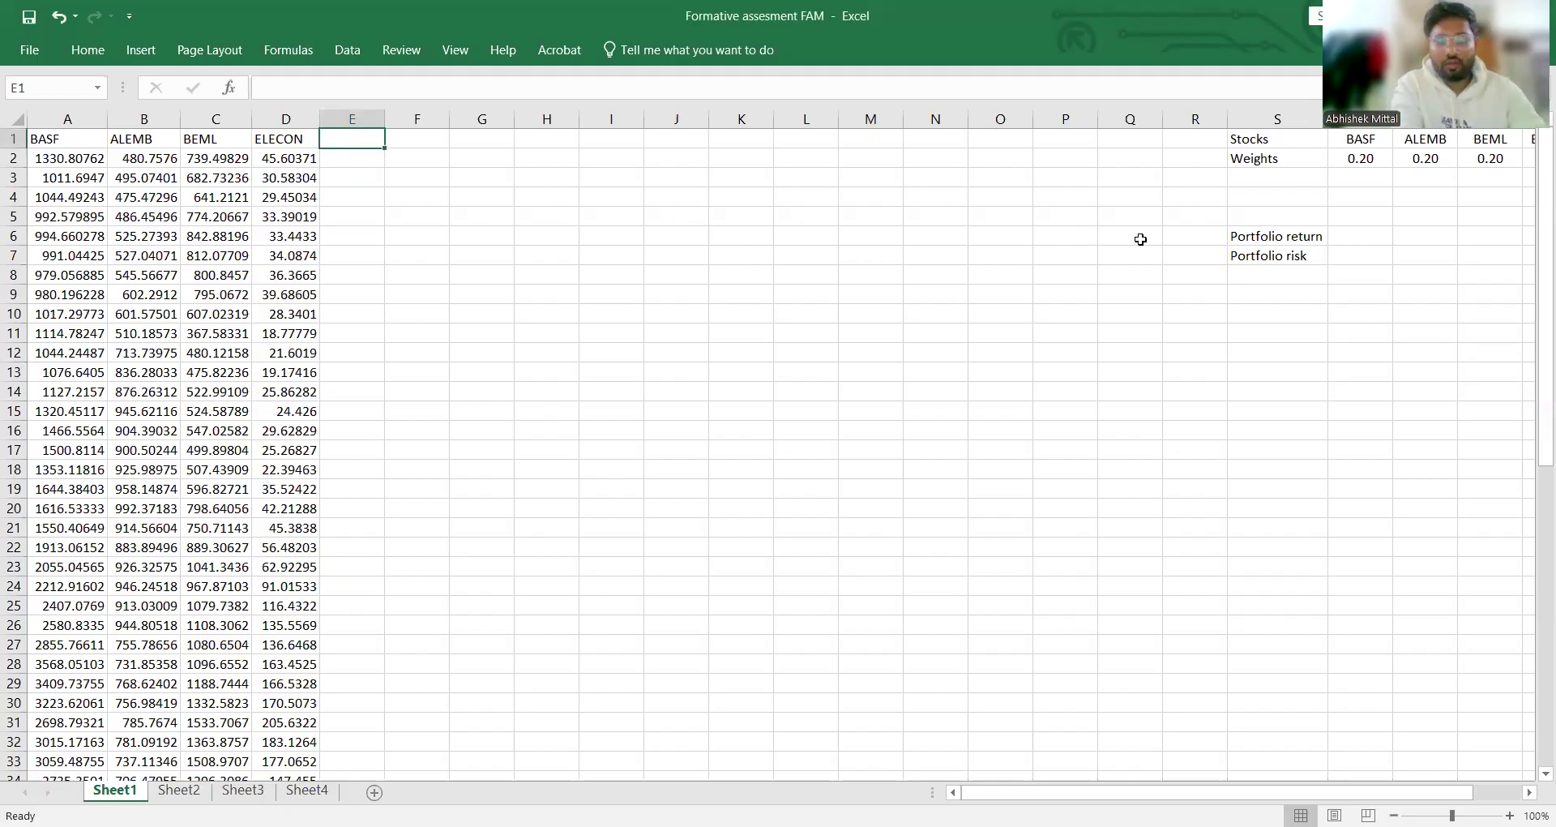
{"action": "type", "text": "Basf return"}
{"action": "key", "text": "Tab"}
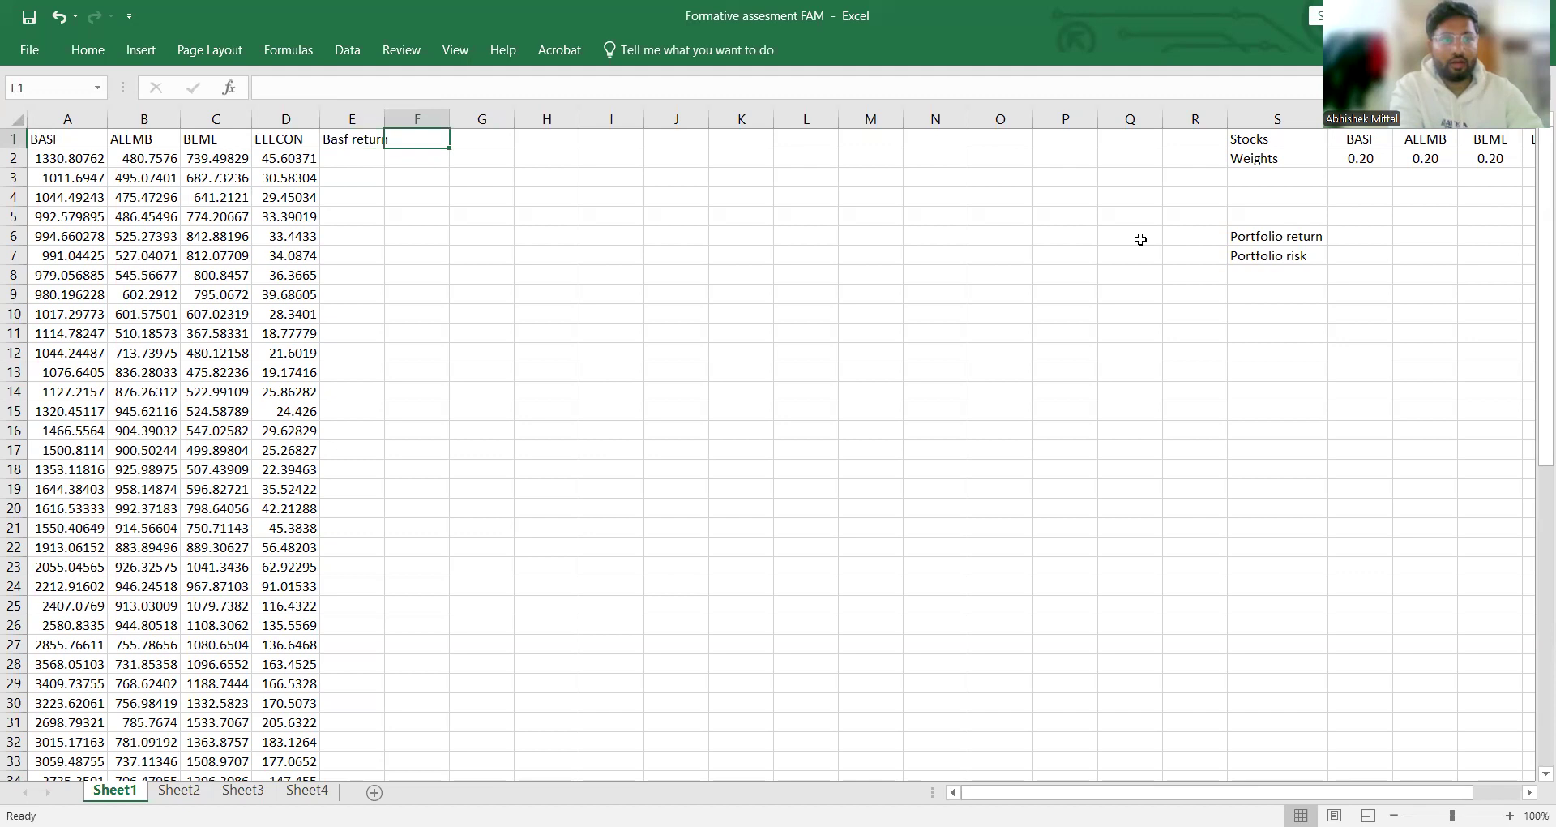
{"action": "type", "text": "R"}
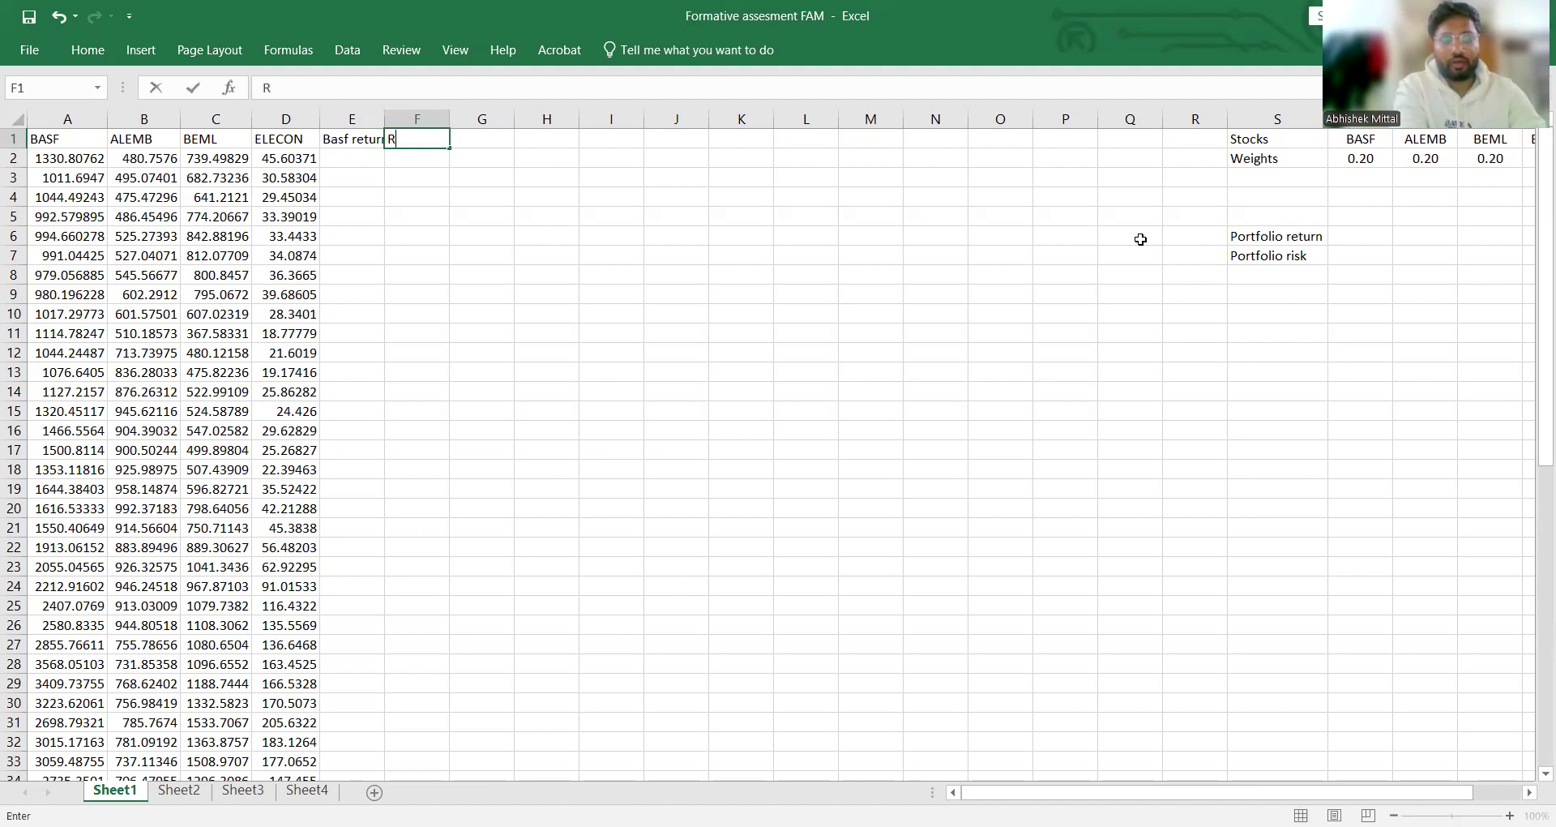
{"action": "type", "text": "etu"}
{"action": "key", "text": "BackSpace"}
{"action": "key", "text": "BackSpace"}
{"action": "key", "text": "BackSpace"}
{"action": "key", "text": "BackSpace"}
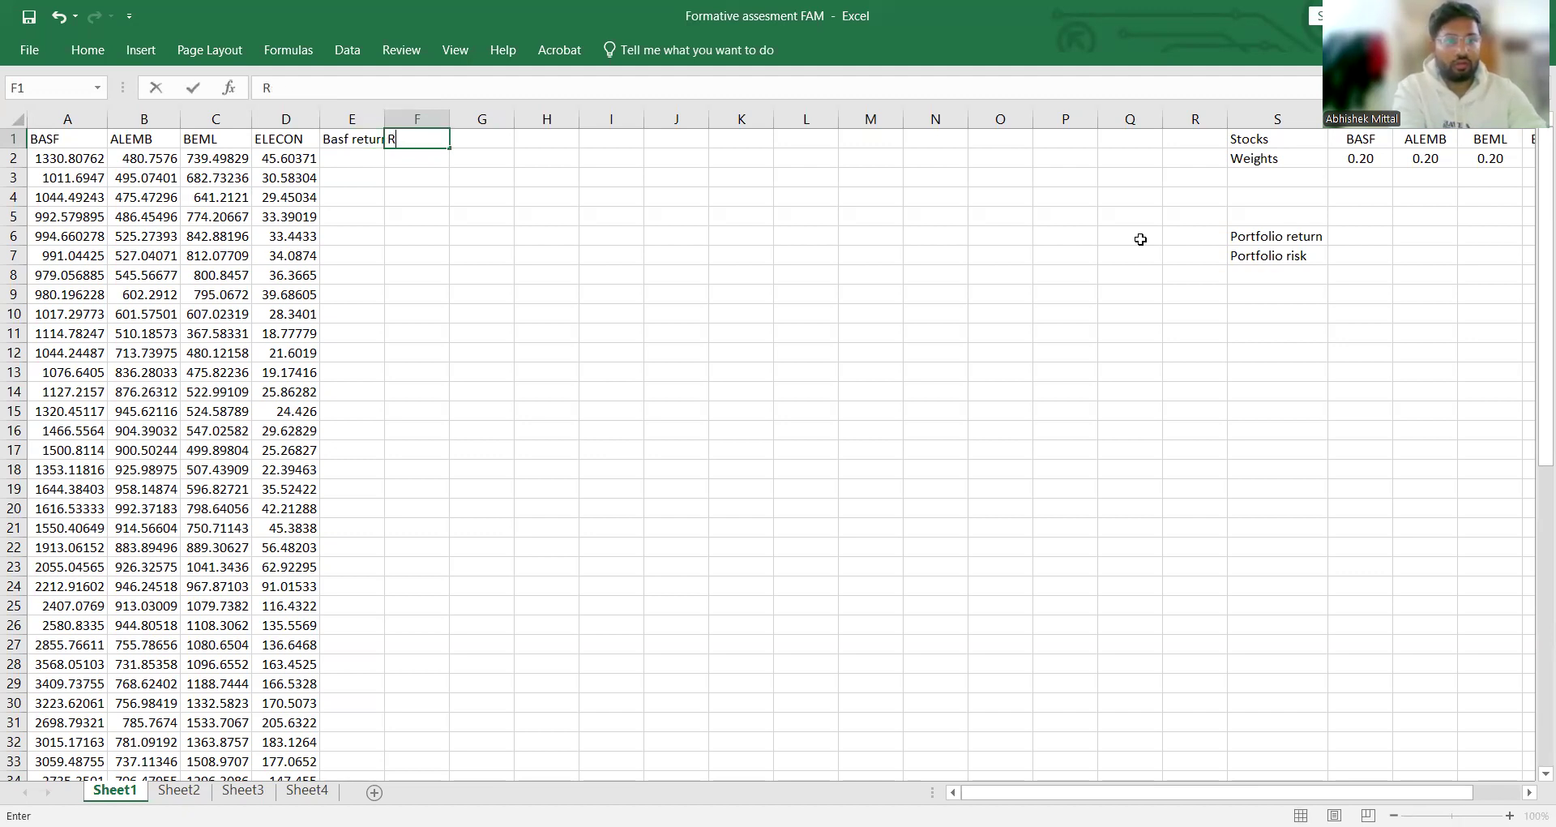
Step: Enter the header "Alemb Return" in cell F1
{"action": "type", "text": "A"}
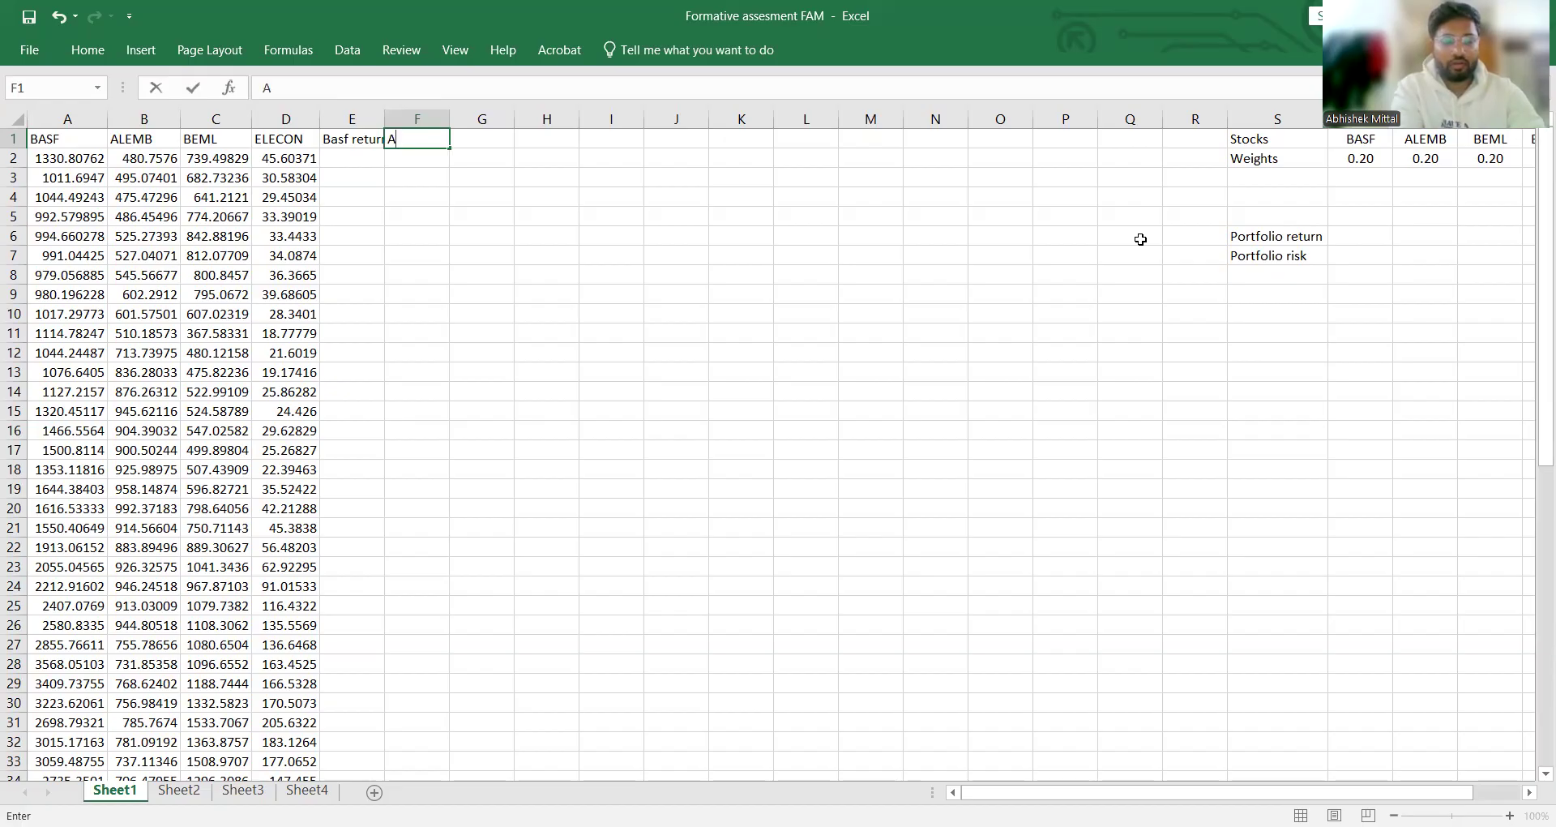
{"action": "type", "text": "lemb"}
{"action": "key", "text": "BackSpace"}
{"action": "key", "text": "BackSpace"}
{"action": "key", "text": "BackSpace"}
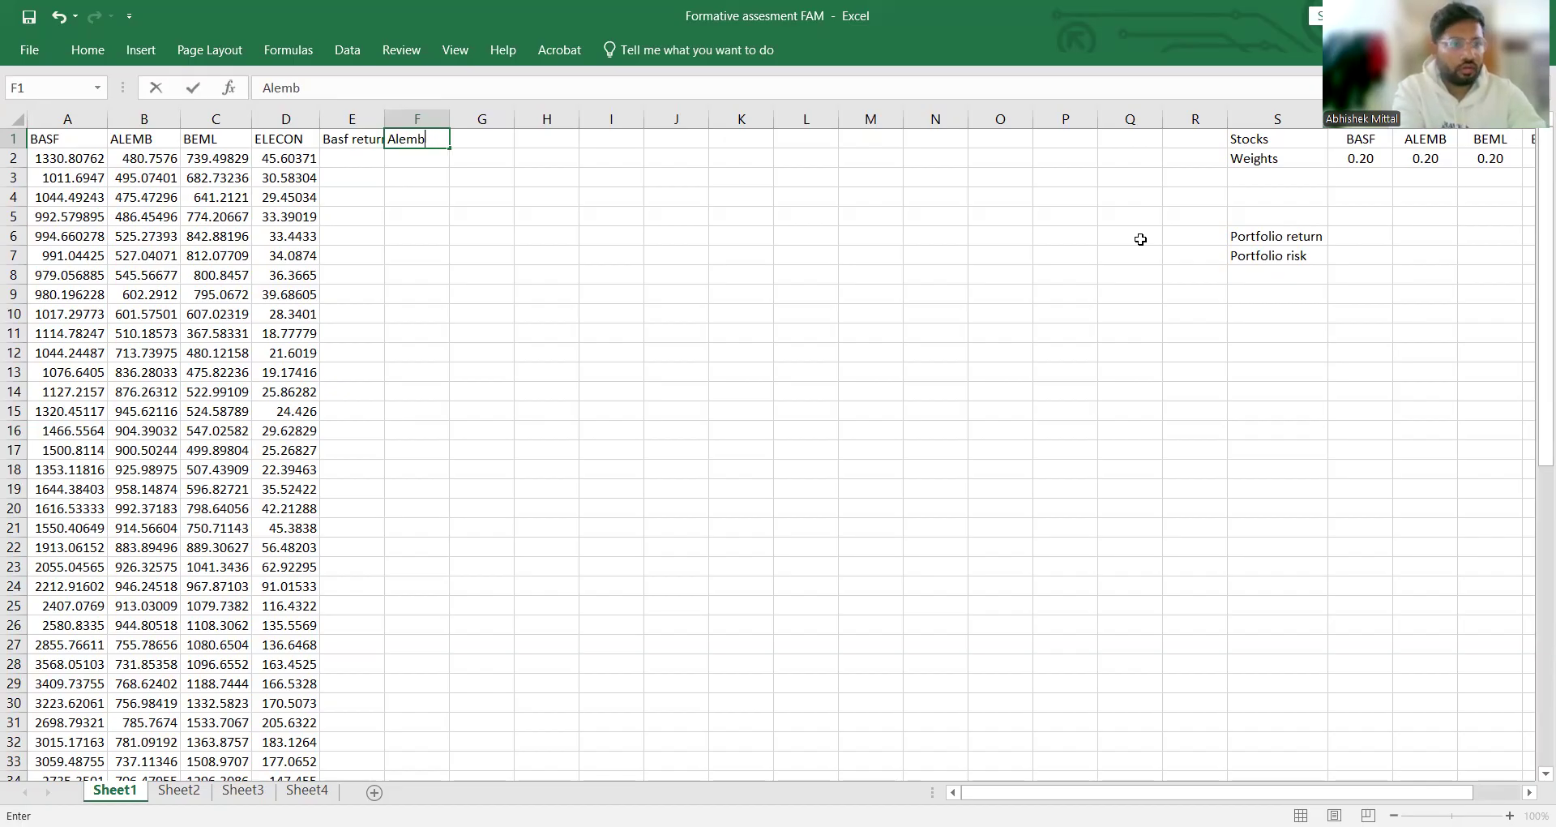
{"action": "type", "text": "mb Re"}
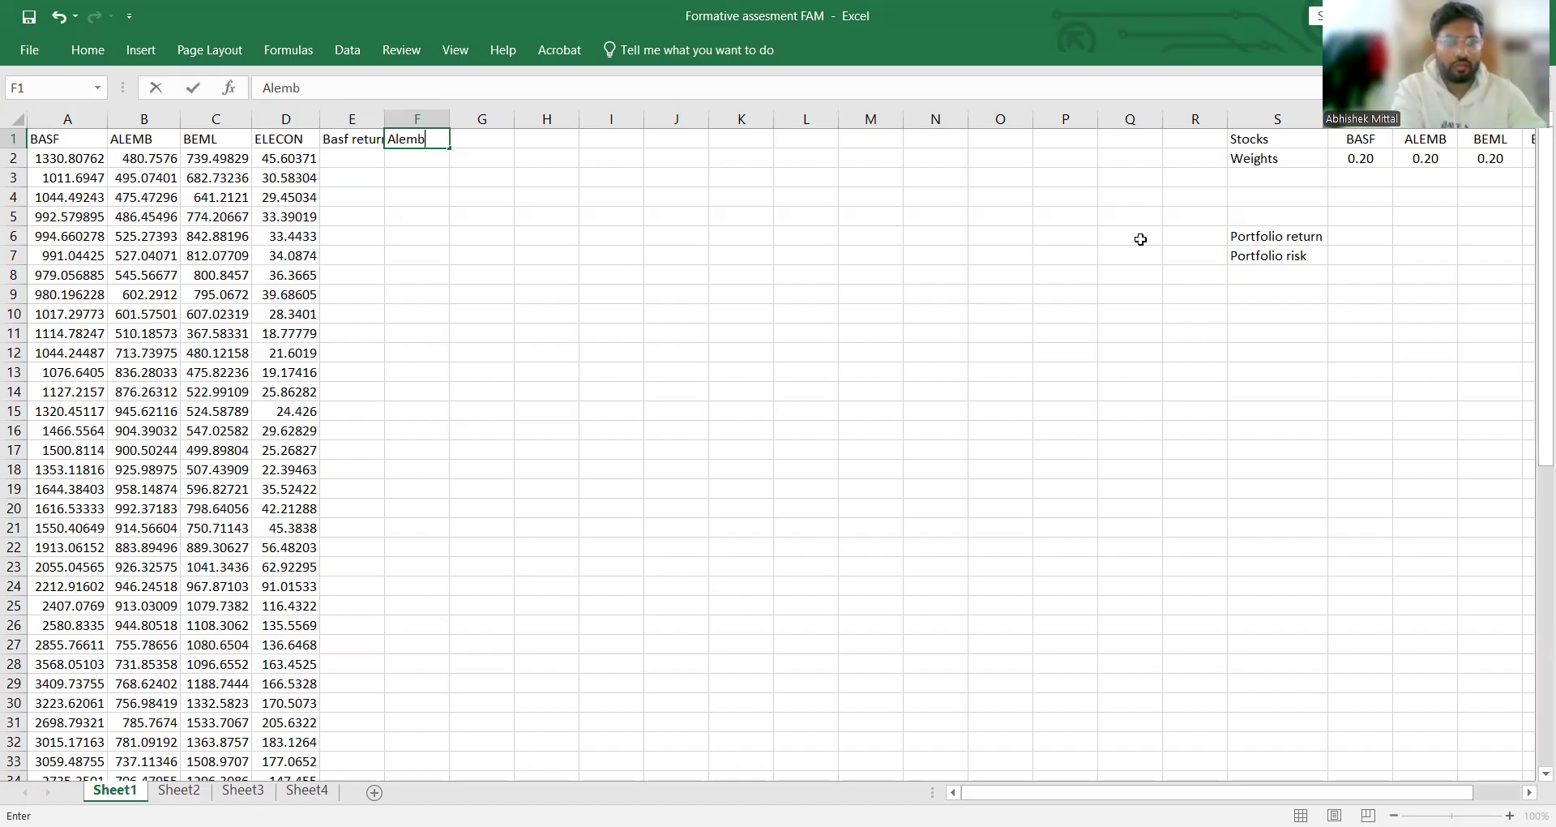
{"action": "type", "text": "turn"}
{"action": "key", "text": "Tab"}
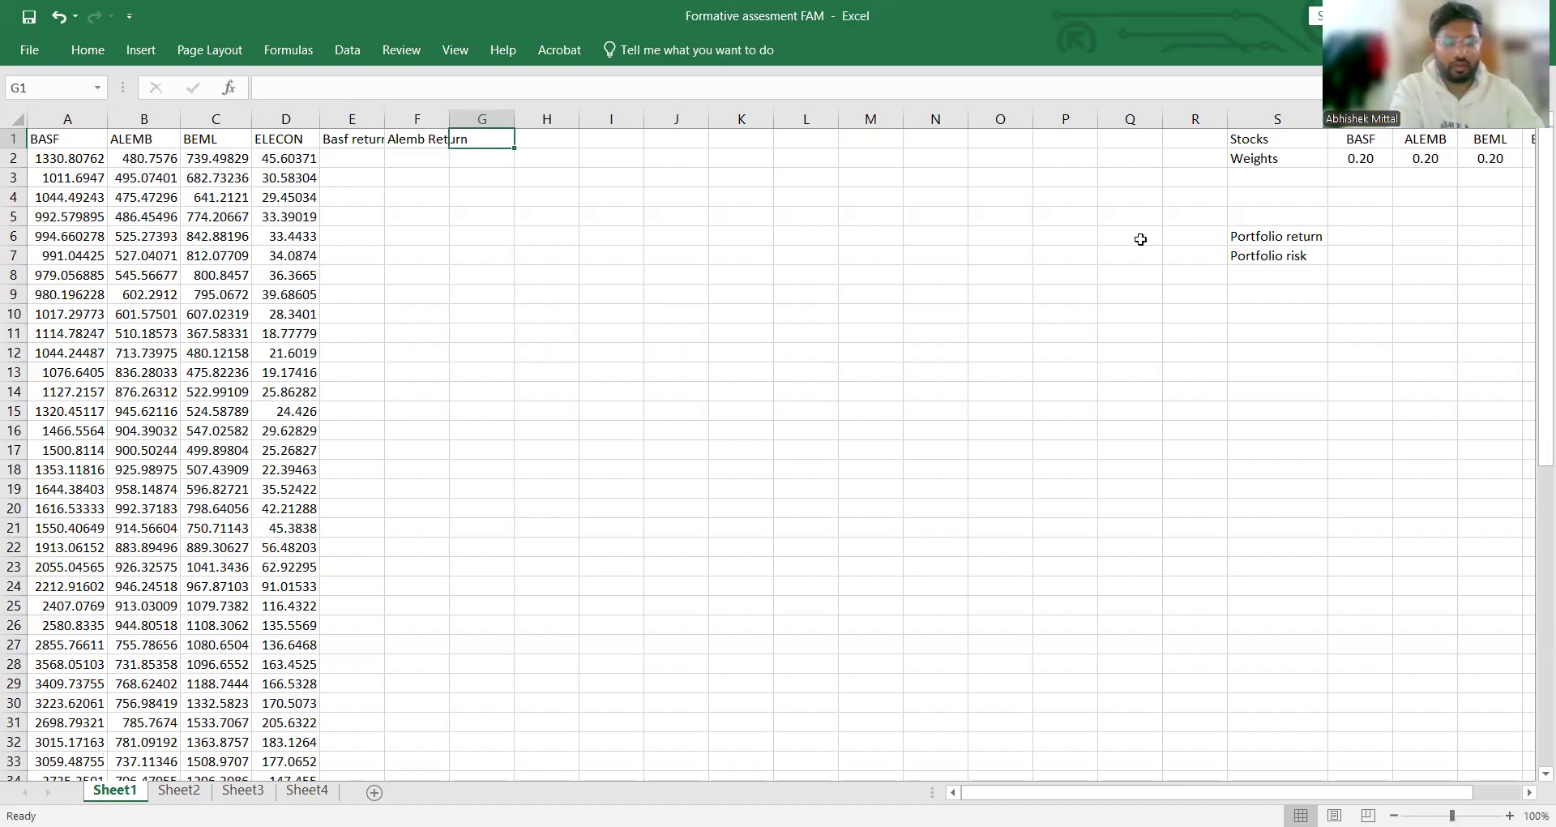
{"action": "type", "text": "Re"}
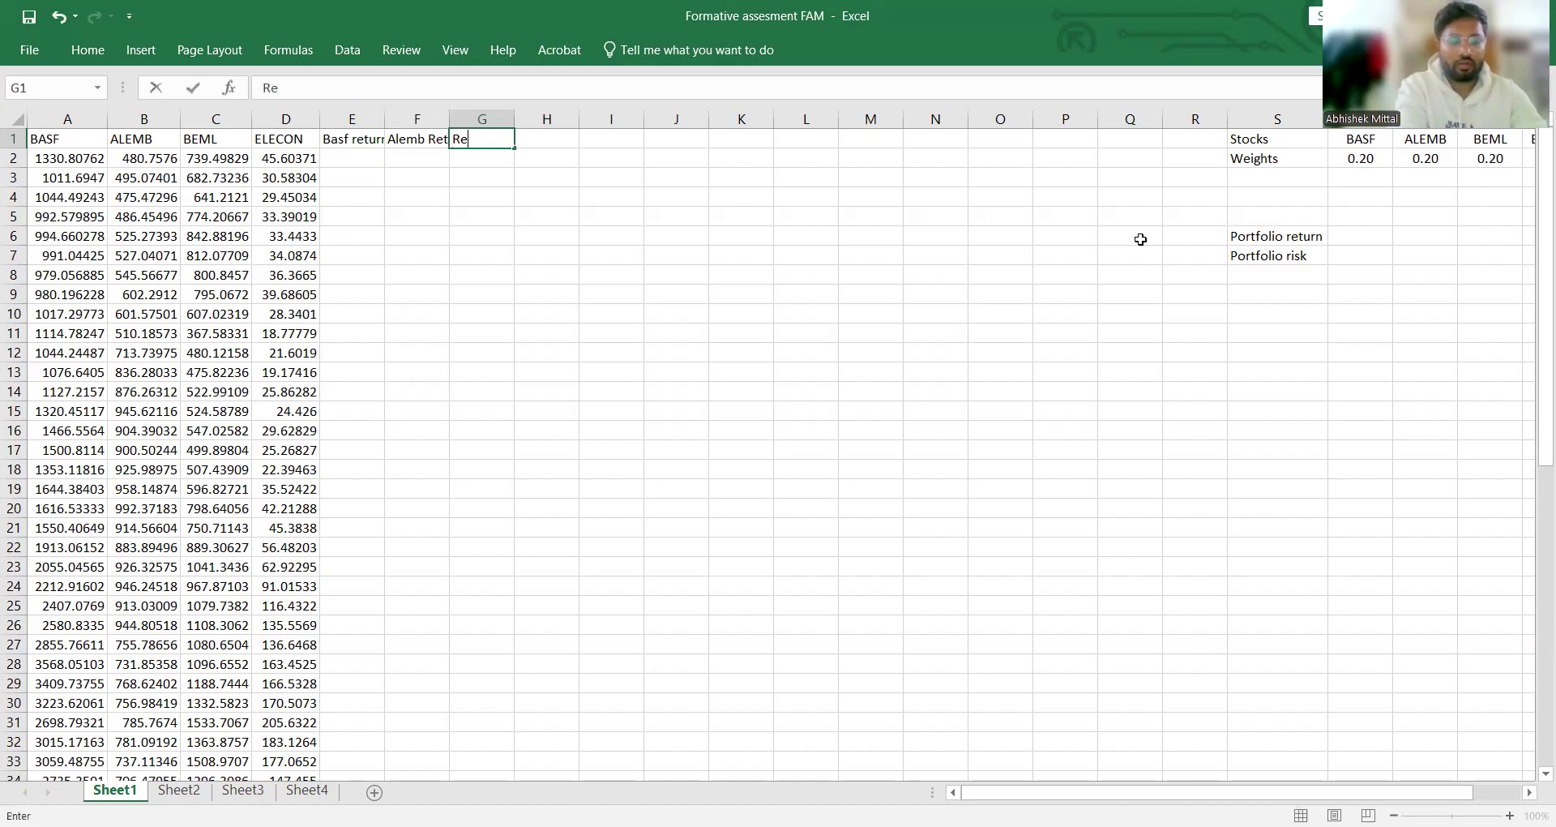
{"action": "type", "text": "turn"}
{"action": "key", "text": "BackSpace"}
{"action": "key", "text": "BackSpace"}
{"action": "key", "text": "BackSpace"}
{"action": "key", "text": "BackSpace"}
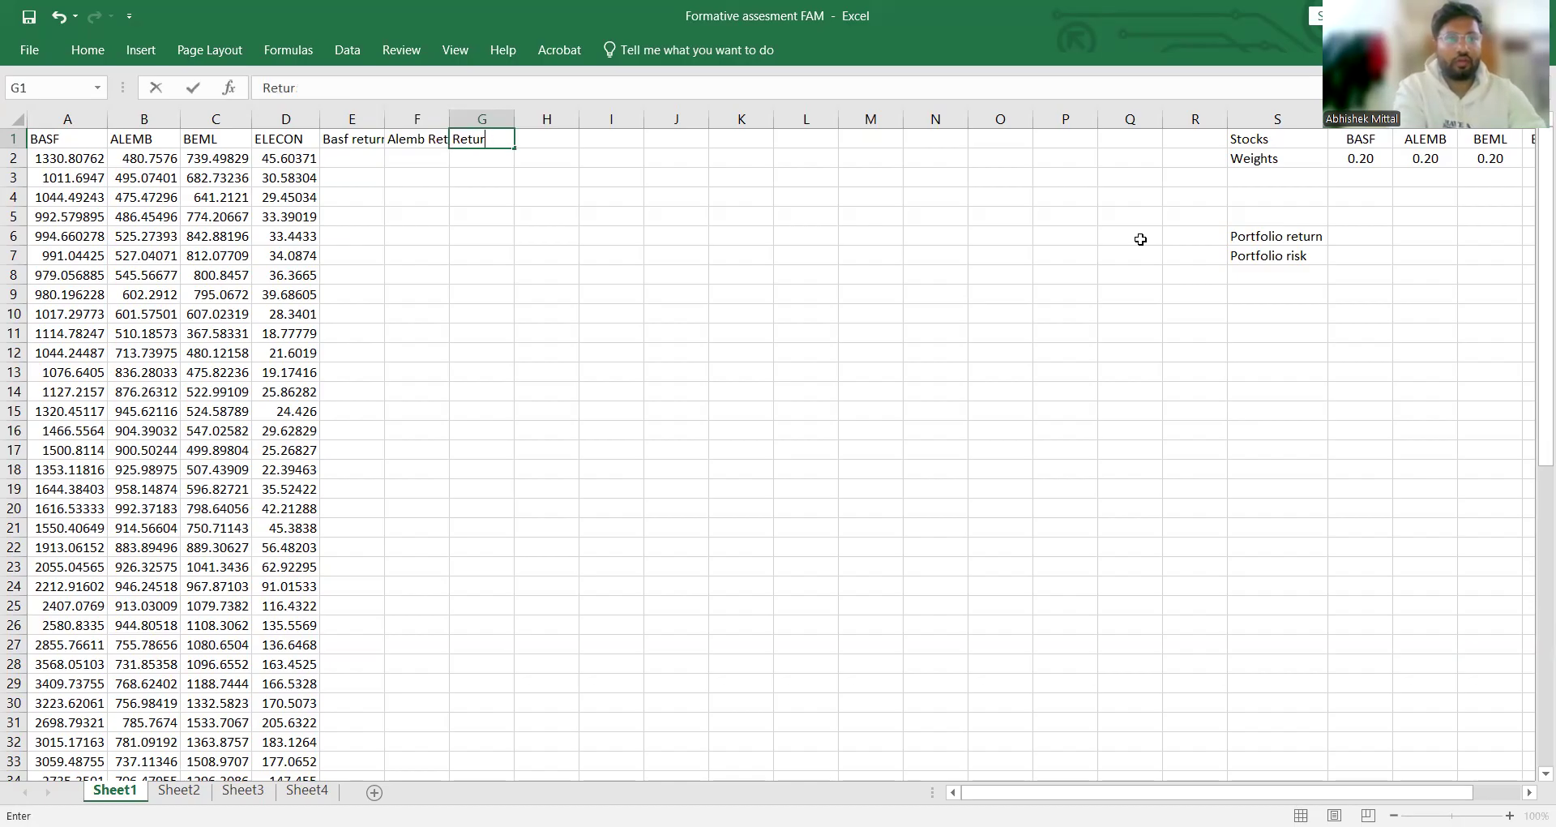
{"action": "key", "text": "BackSpace"}
{"action": "key", "text": "BackSpace"}
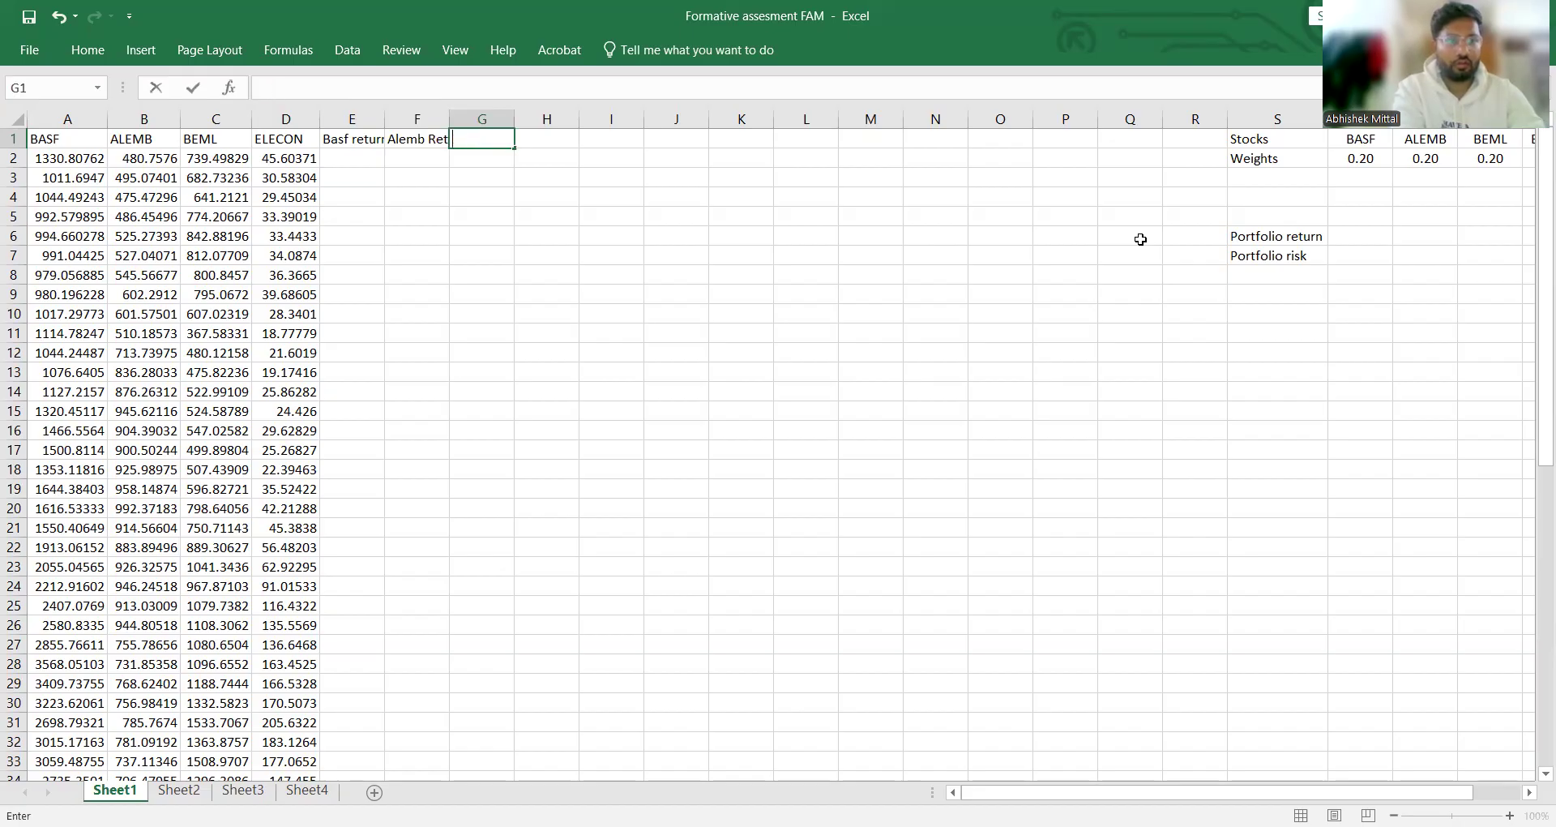
Step: Enter the header "Beml Return" in cell G1
{"action": "type", "text": "Beml"}
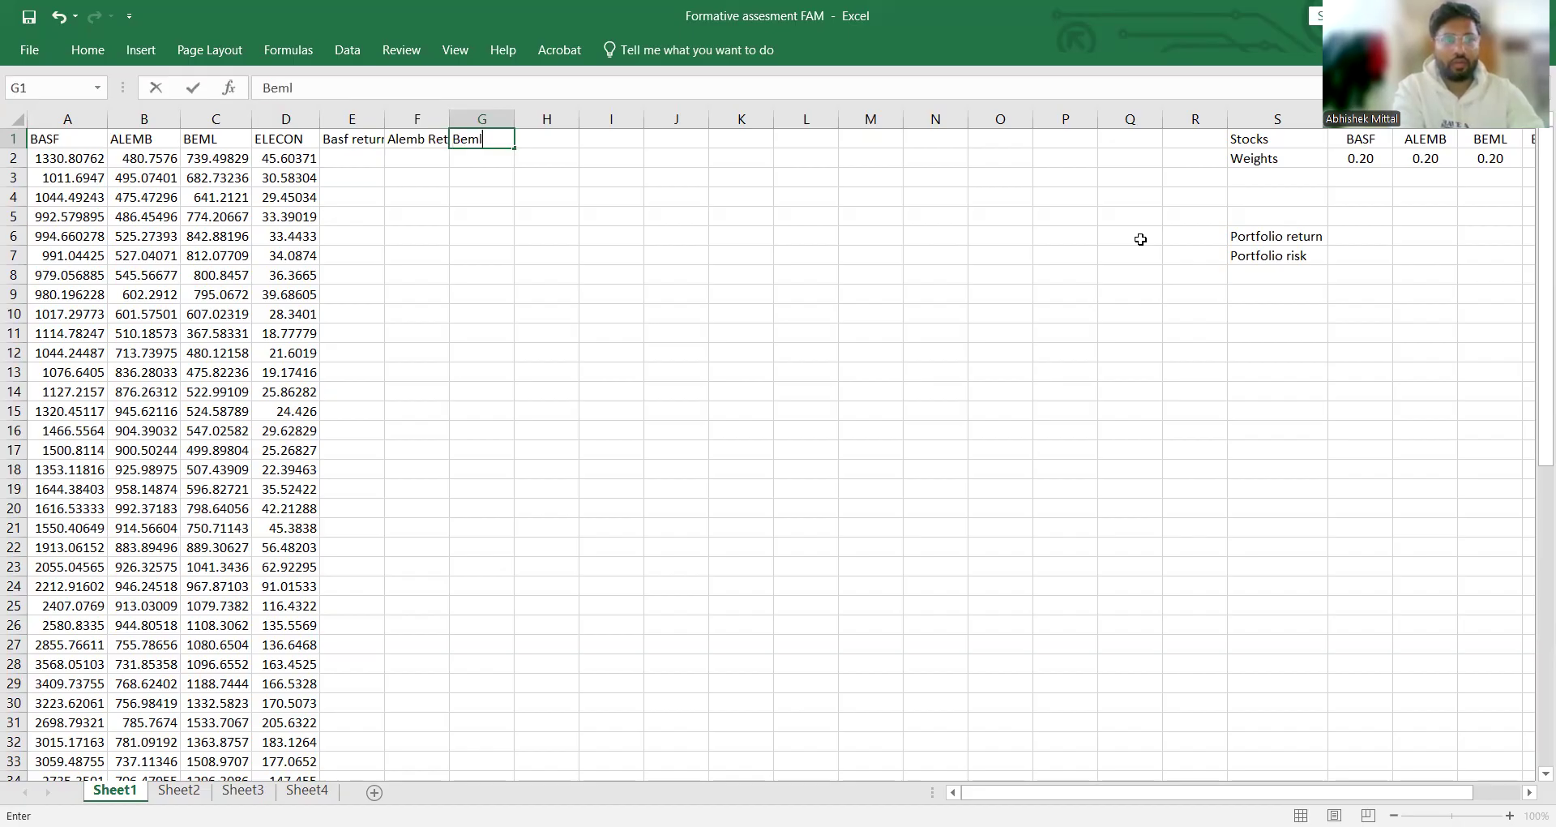
{"action": "type", "text": " Return"}
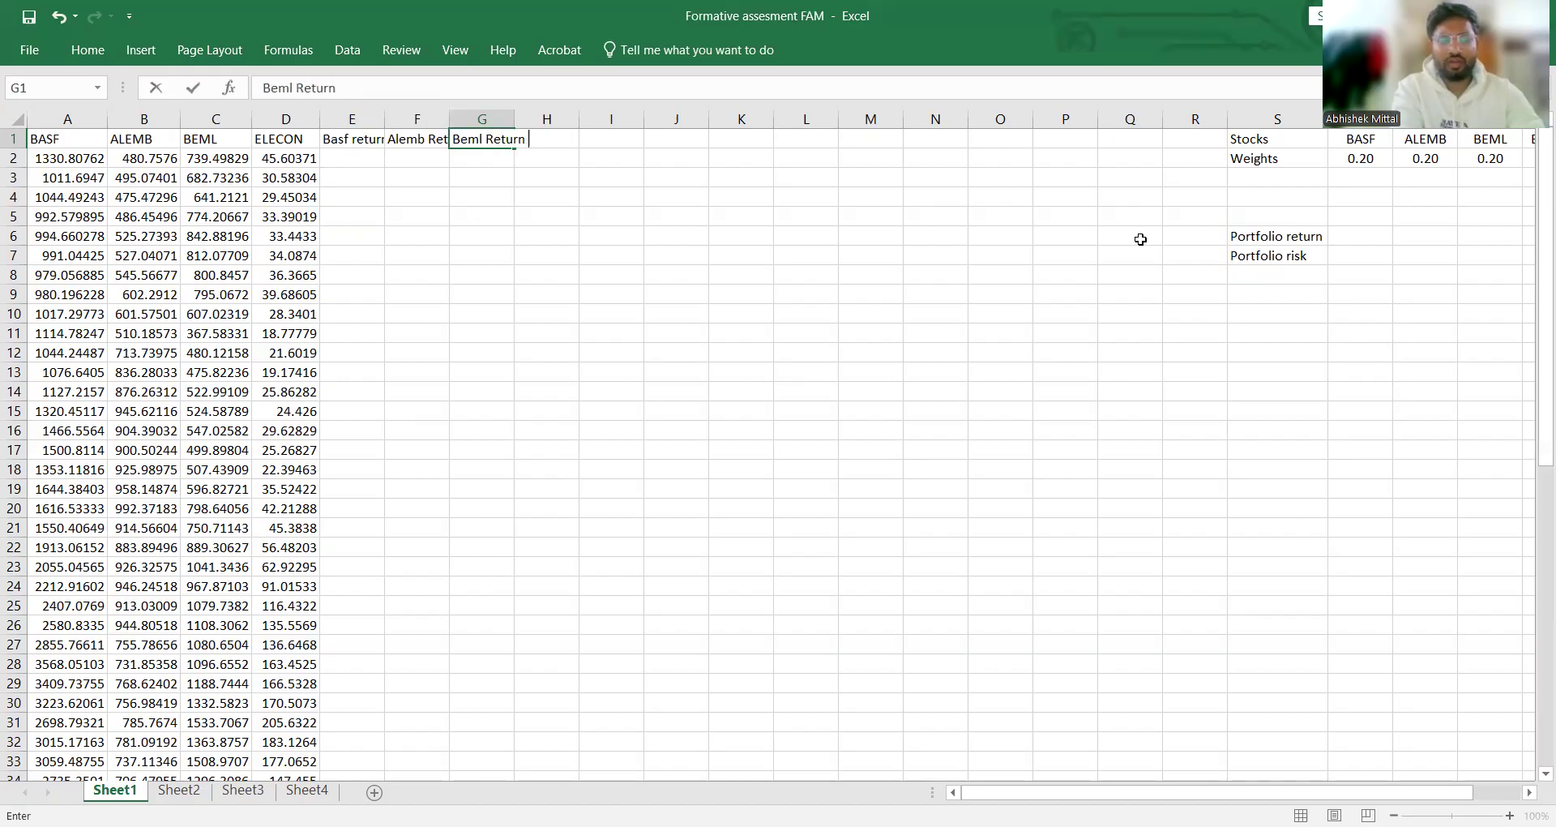
{"action": "key", "text": "Tab"}
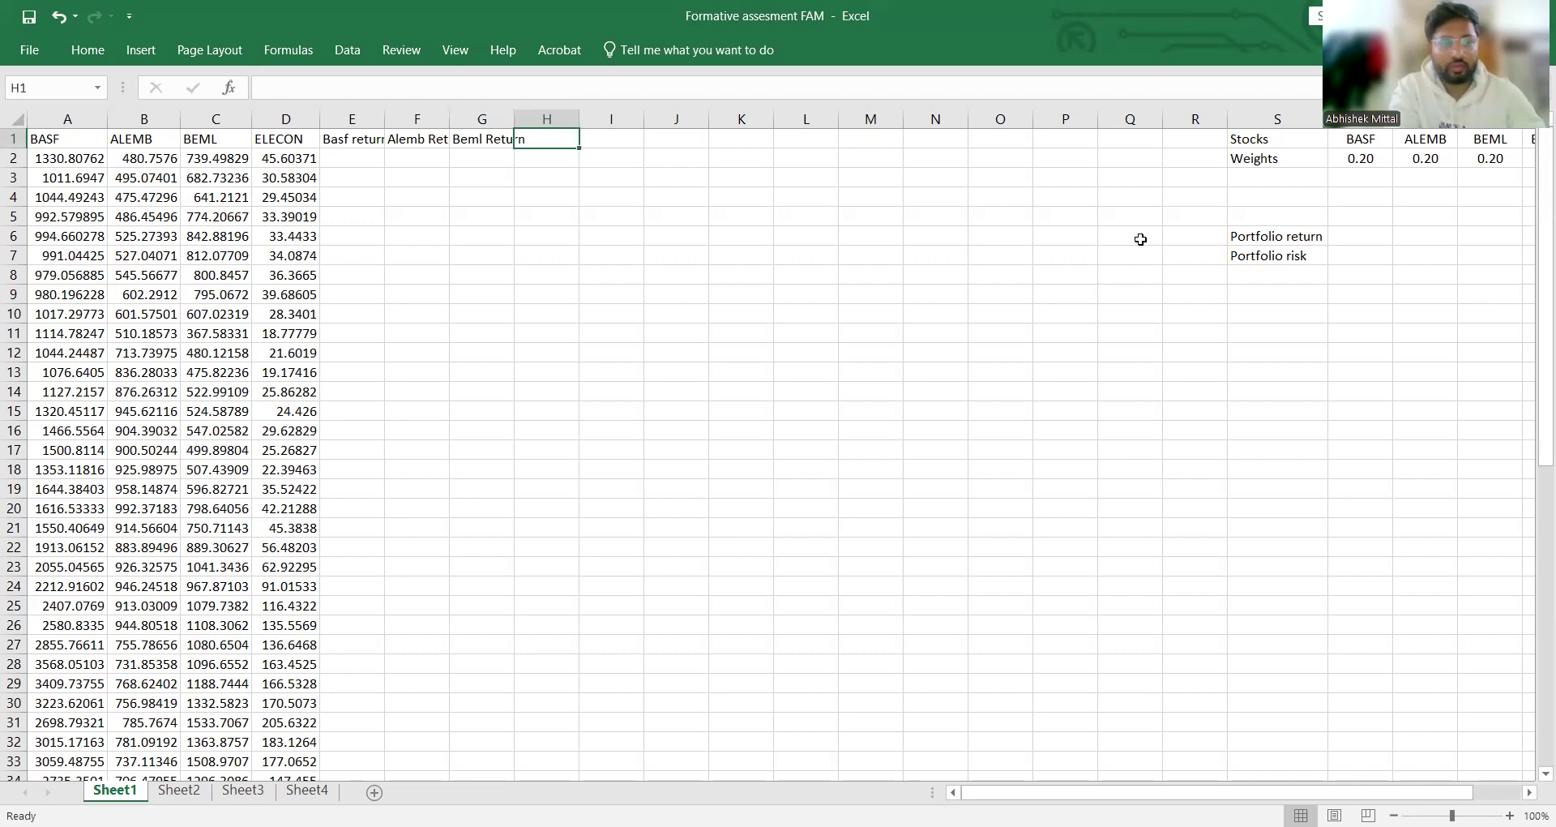
Step: Enter the header "Elecon return" in cell H1
{"action": "type", "text": "Elecon"}
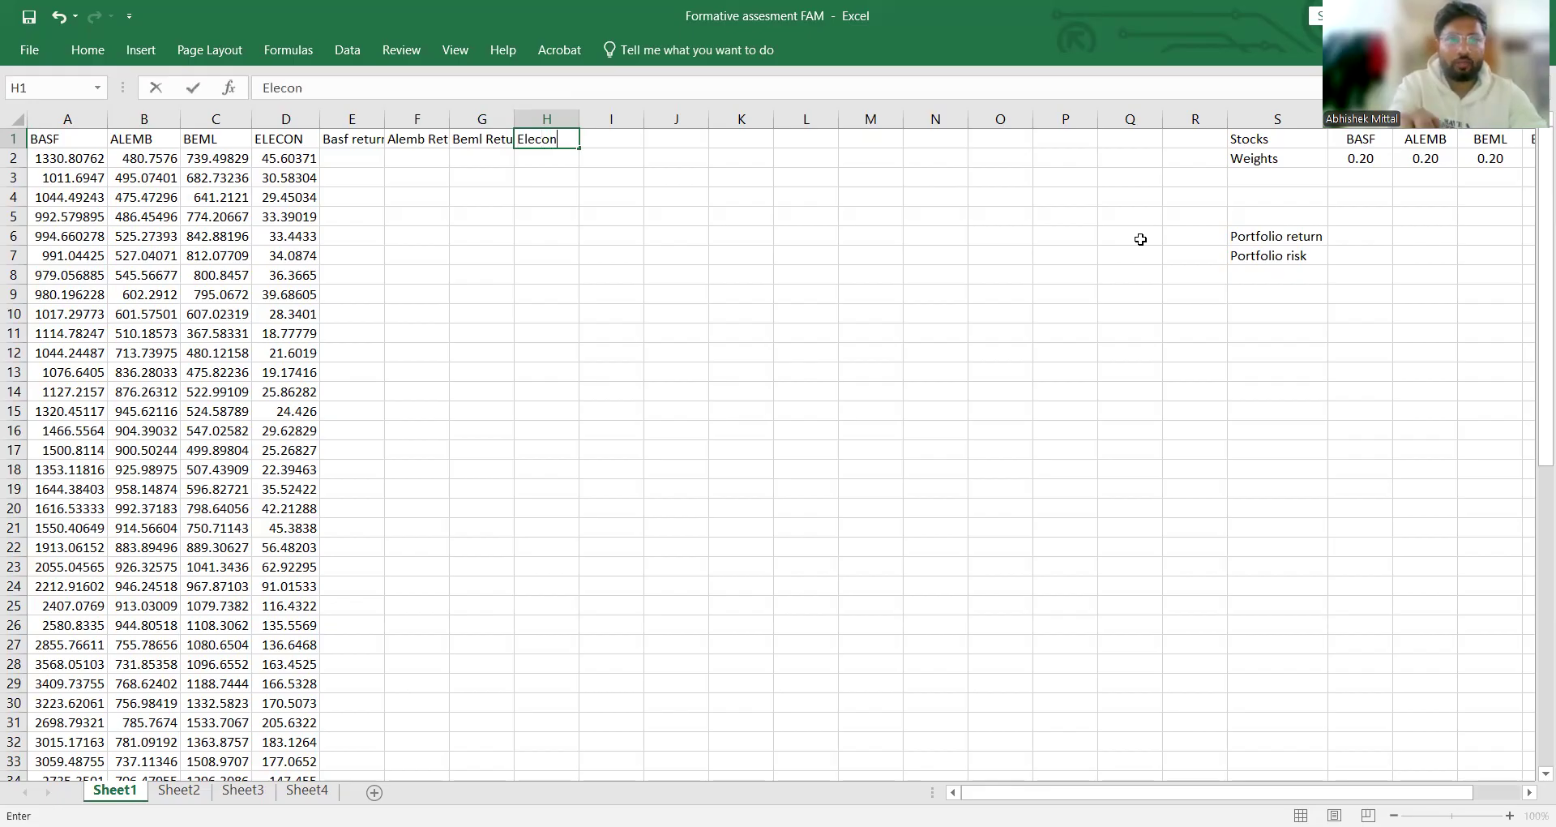
{"action": "type", "text": " ret"}
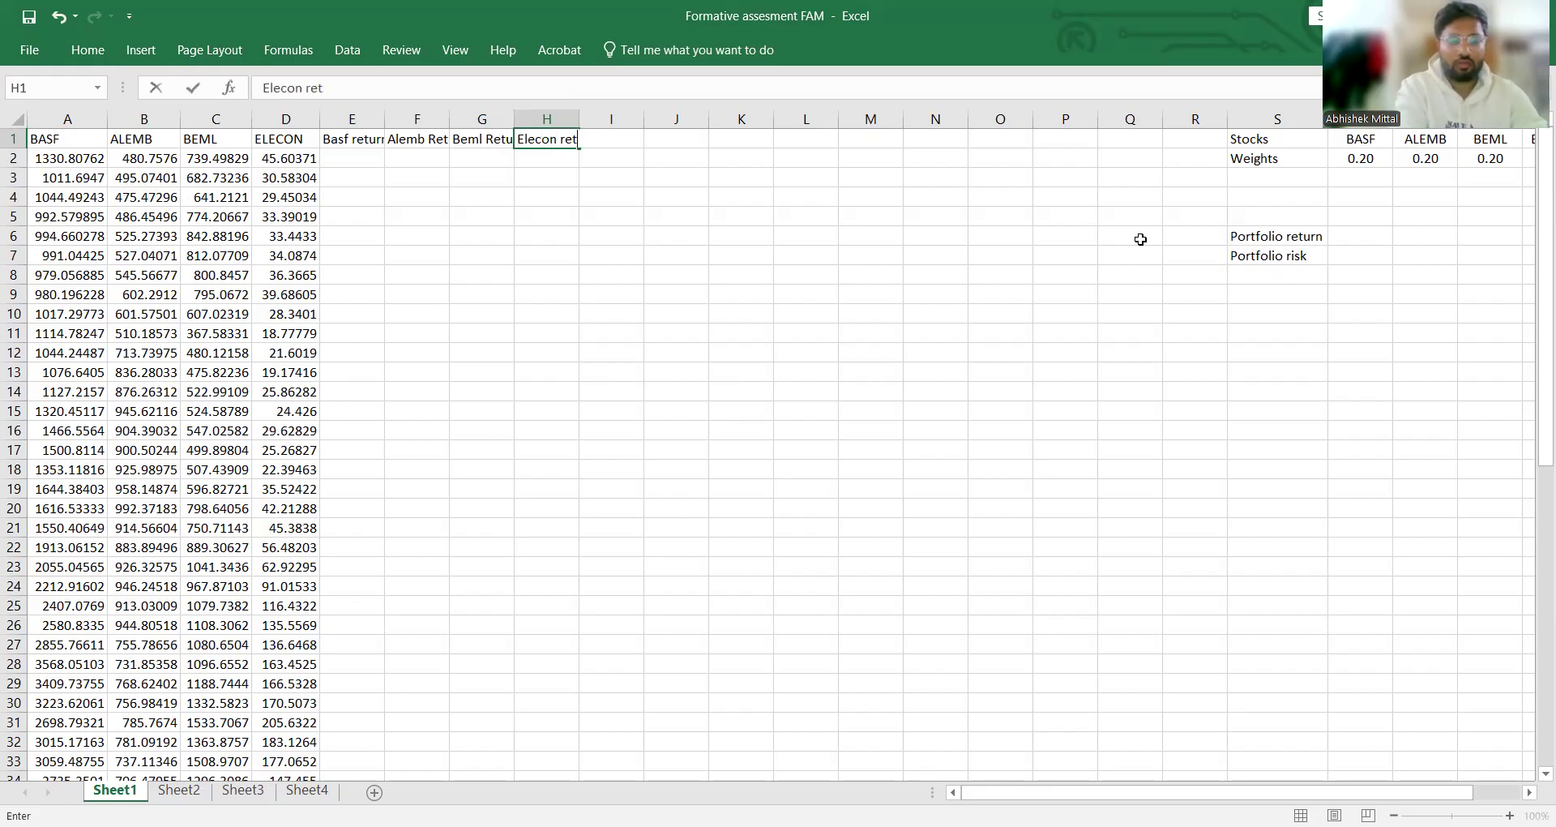
{"action": "type", "text": "irn=="}
{"action": "key", "text": "BackSpace"}
{"action": "key", "text": "BackSpace"}
{"action": "key", "text": "BackSpace"}
{"action": "key", "text": "BackSpace"}
{"action": "key", "text": "BackSpace"}
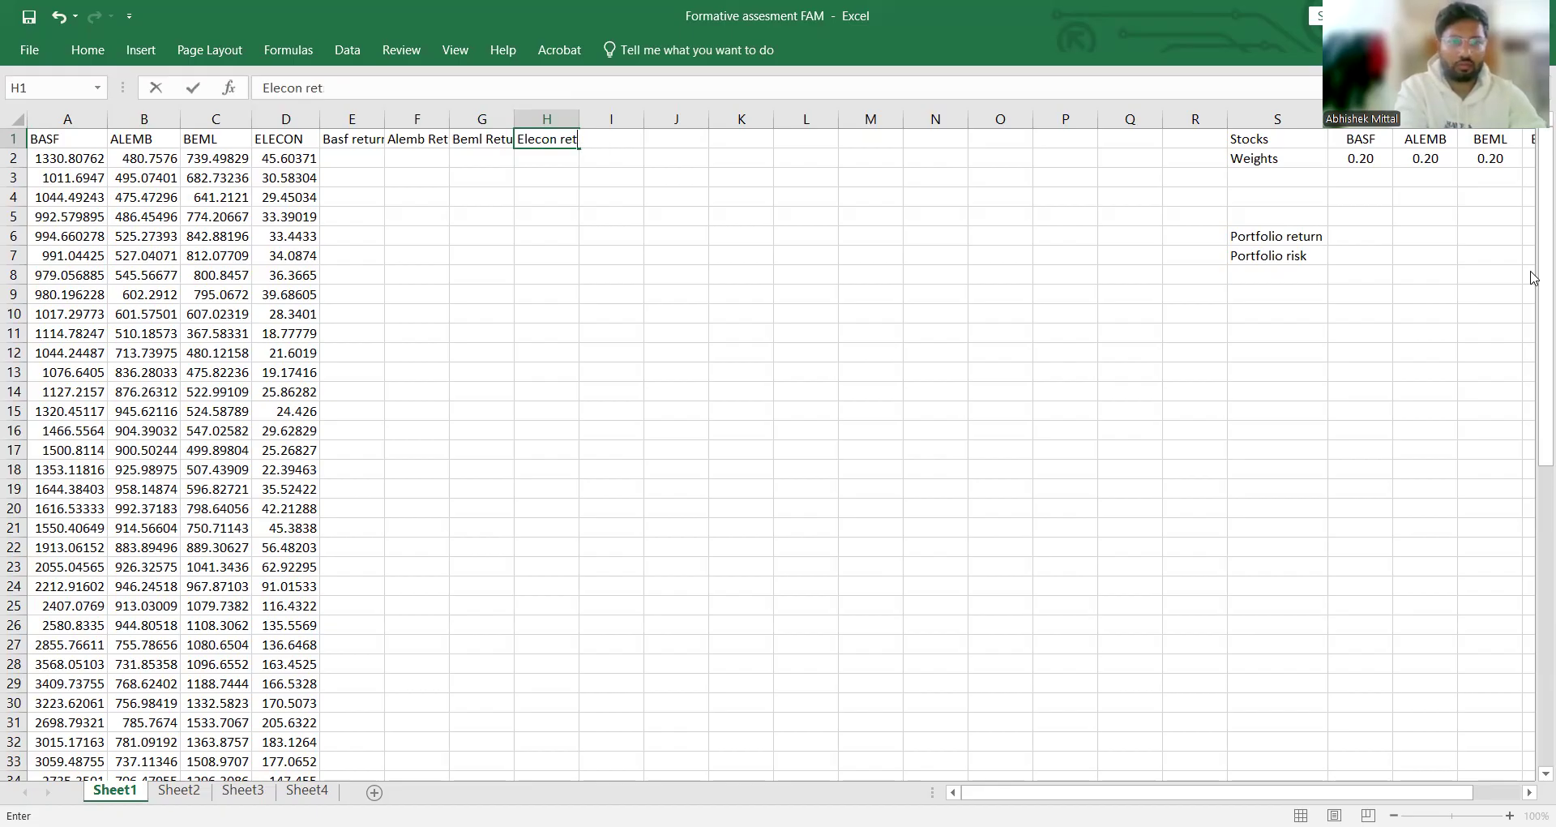
{"action": "type", "text": "urn"}
{"action": "key", "text": "Return"}
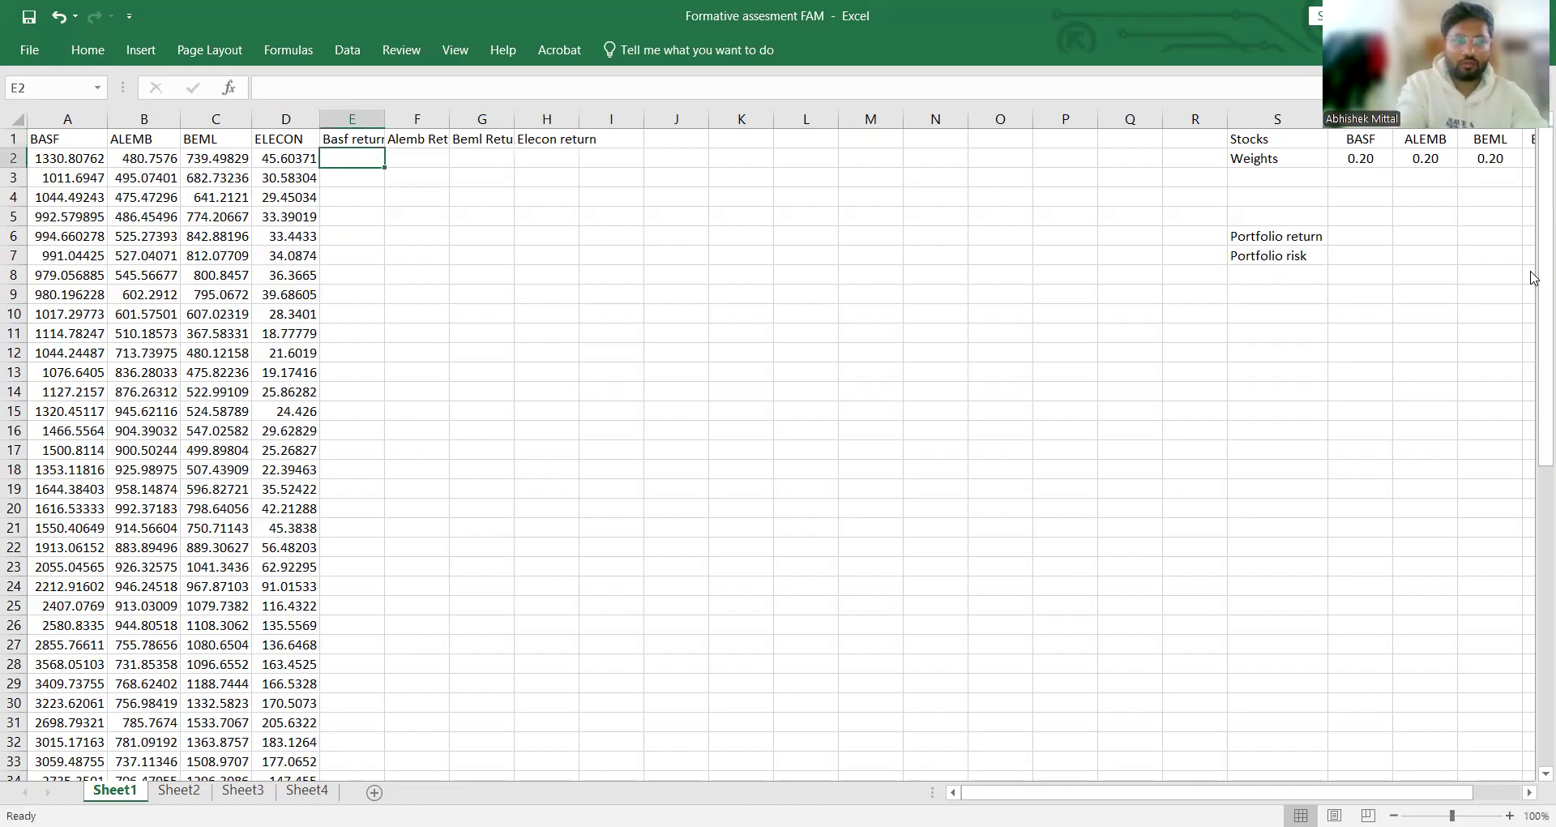
Step: Autofit the widths of columns E through H to their return headers
{"action": "double_click", "coordinate": [385, 126]}
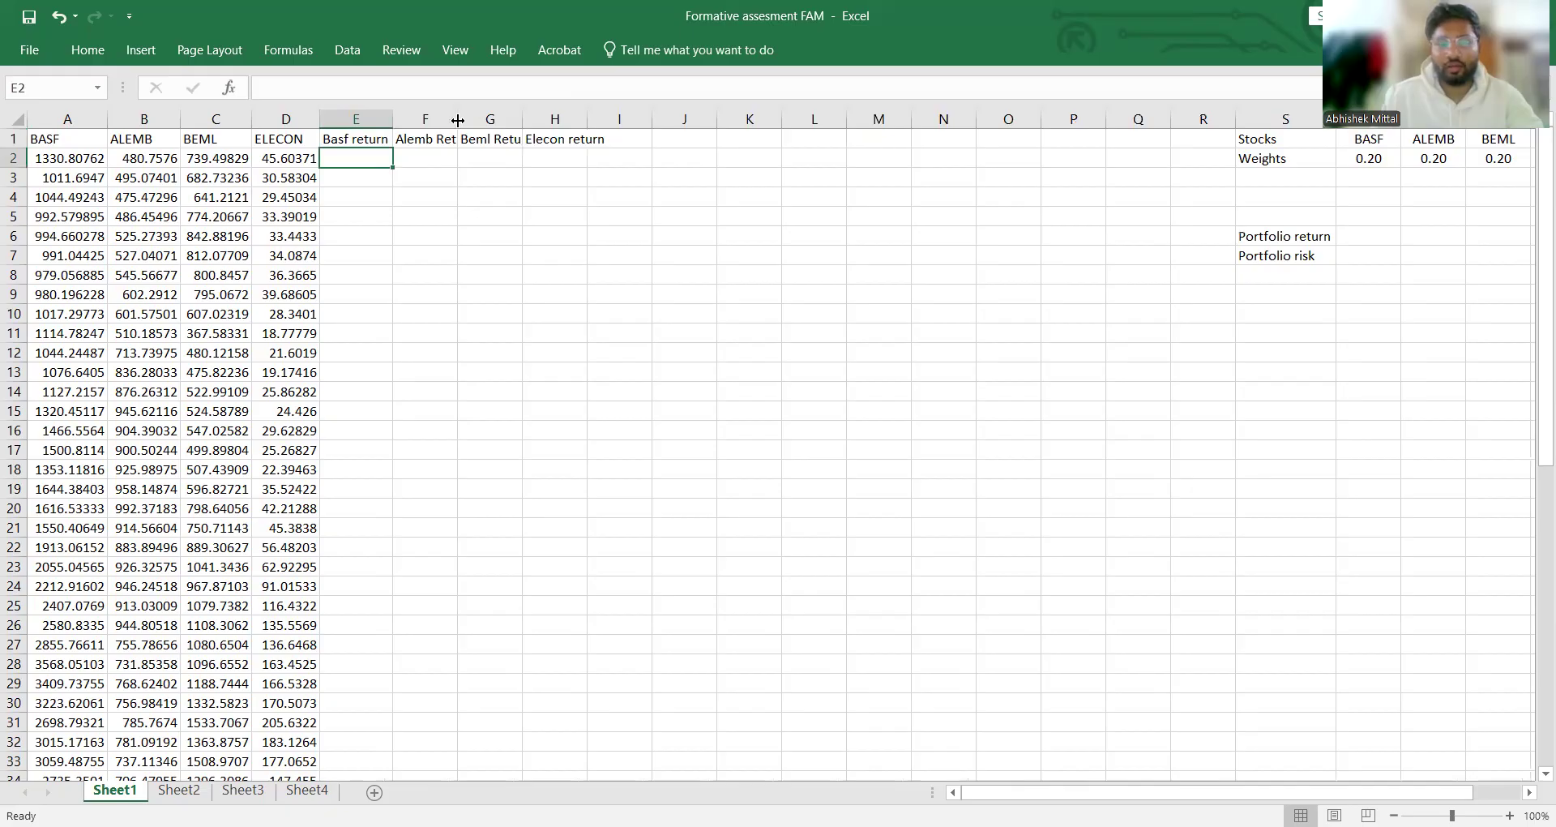
{"action": "double_click", "coordinate": [458, 120]}
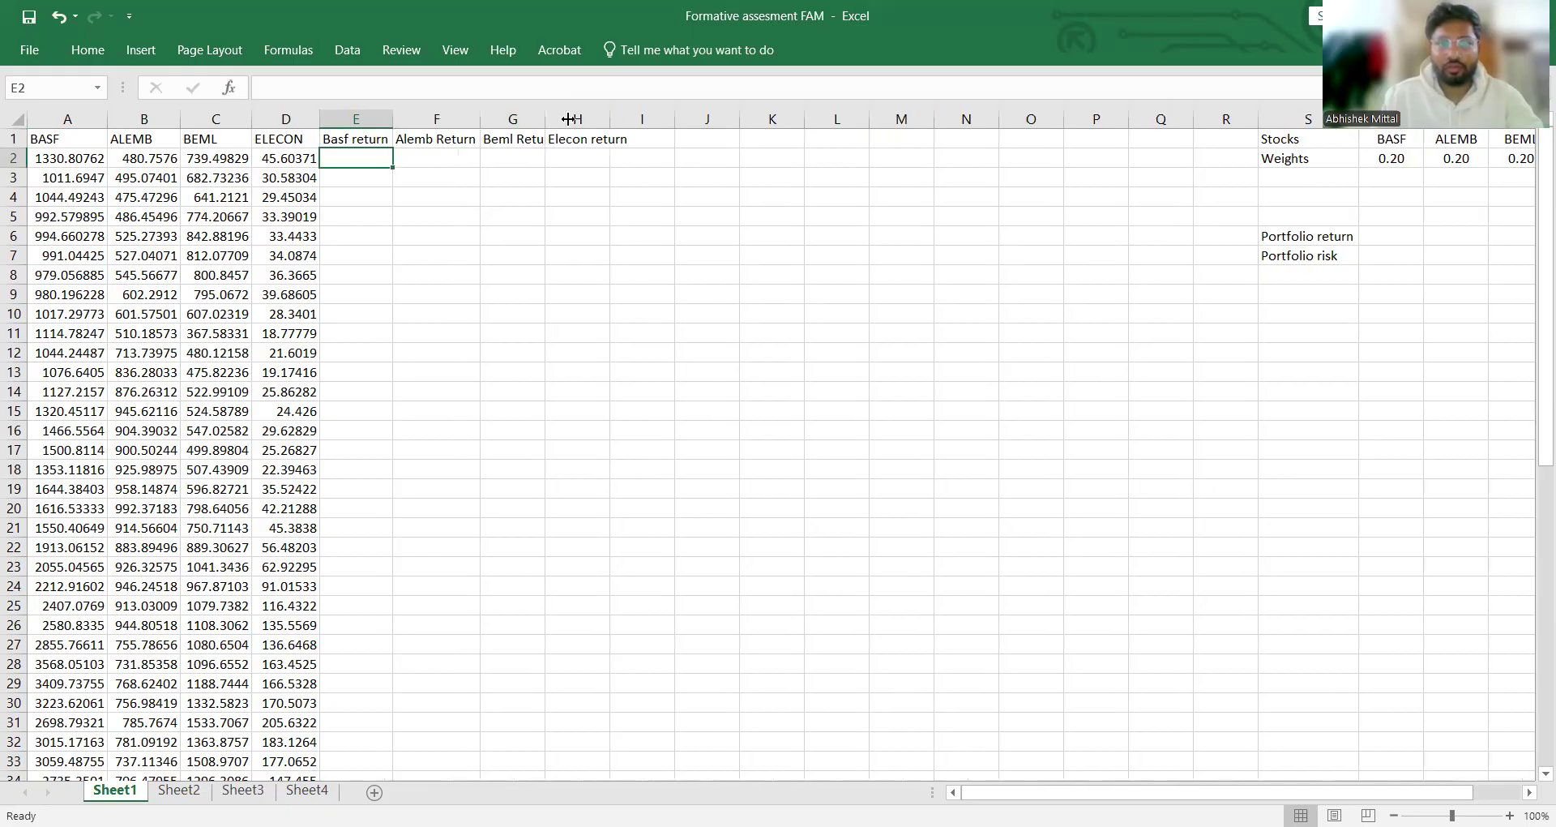
{"action": "double_click", "coordinate": [543, 120]}
{"action": "double_click", "coordinate": [628, 120]}
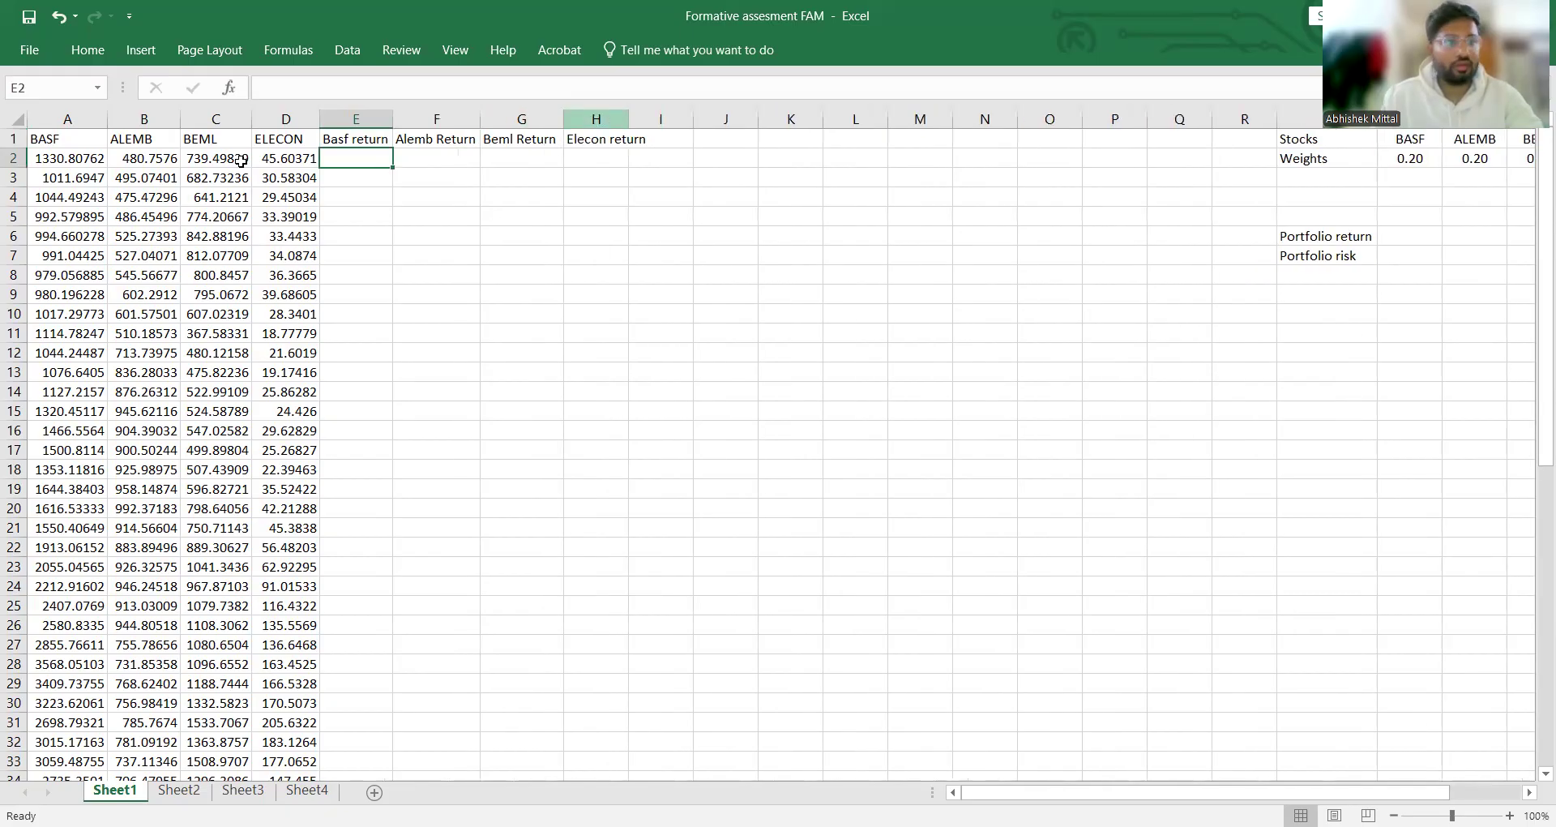
Step: Make the header row A1:H1 bold
{"action": "left_click_drag", "start_coordinate": [65, 139], "coordinate": [584, 140]}
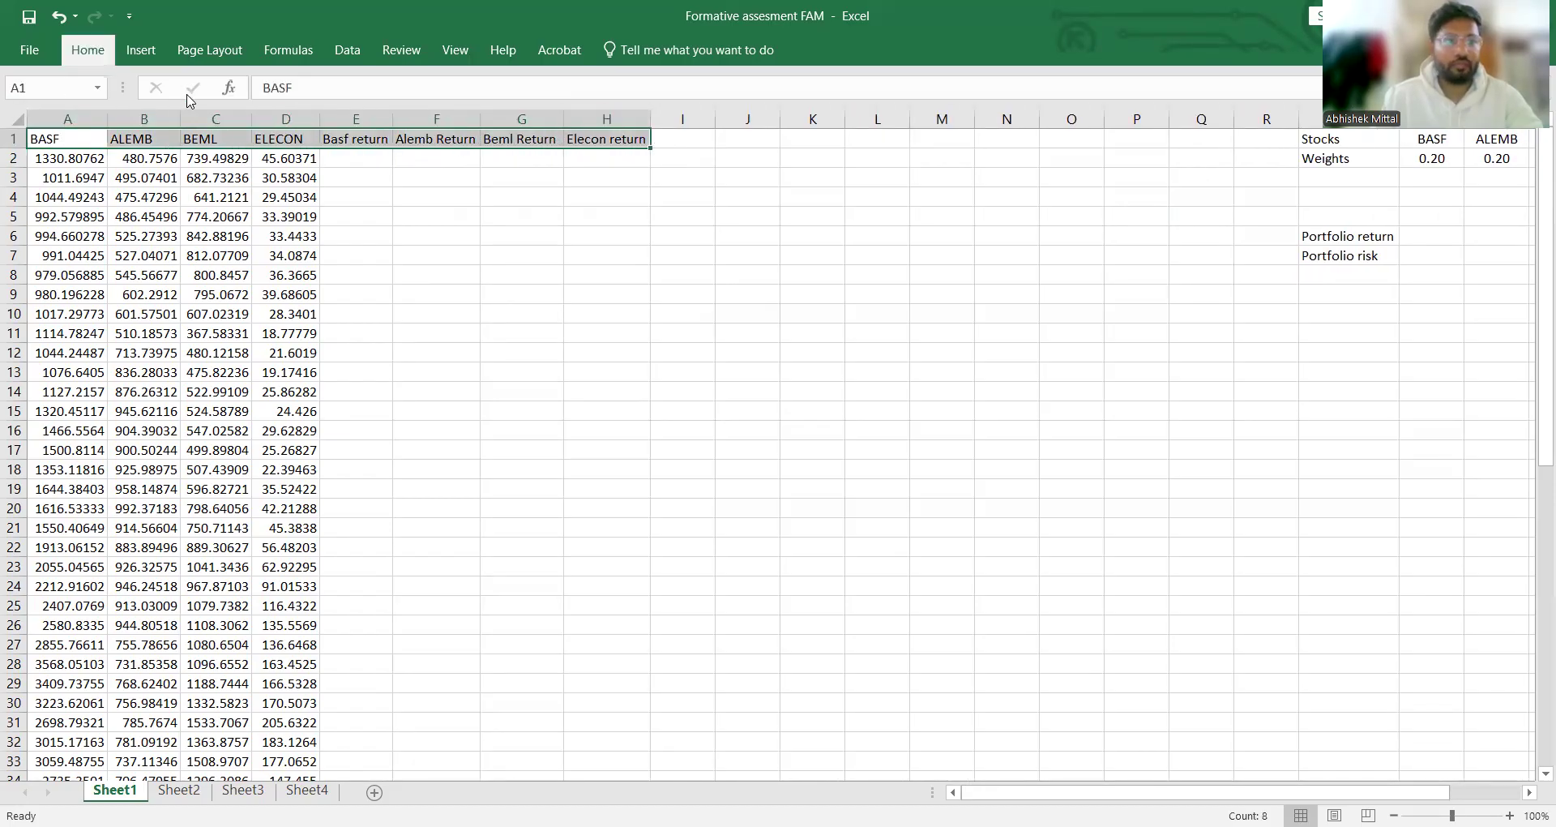
{"action": "left_click", "coordinate": [87, 49]}
{"action": "left_click_drag", "start_coordinate": [395, 277], "coordinate": [388, 273]}
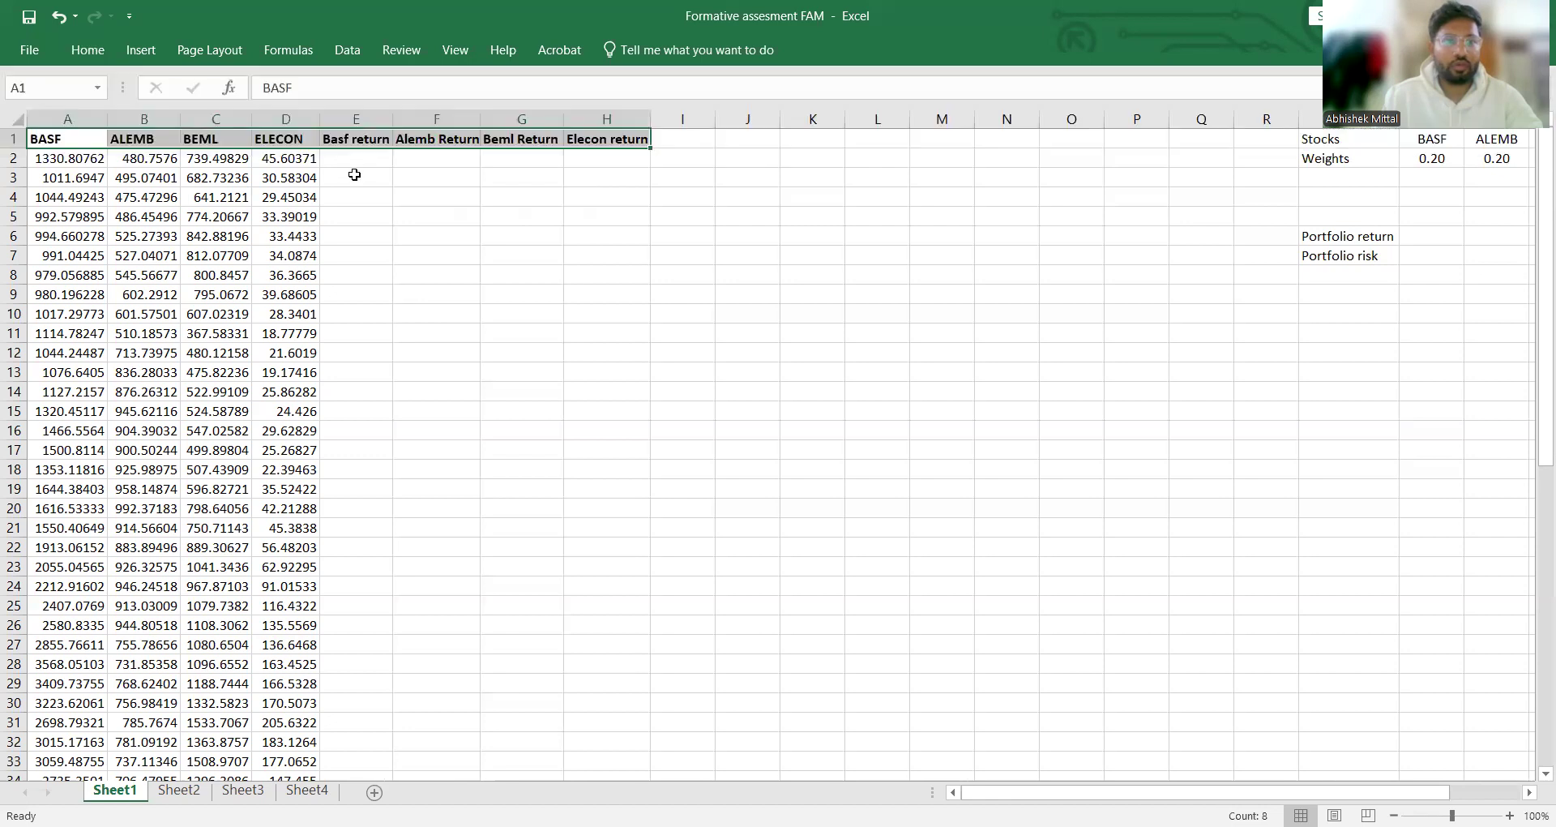
Step: Enter the BASF price difference formula =(A3-A2) in cell E3 and reopen it for editing
{"action": "left_click", "coordinate": [366, 161]}
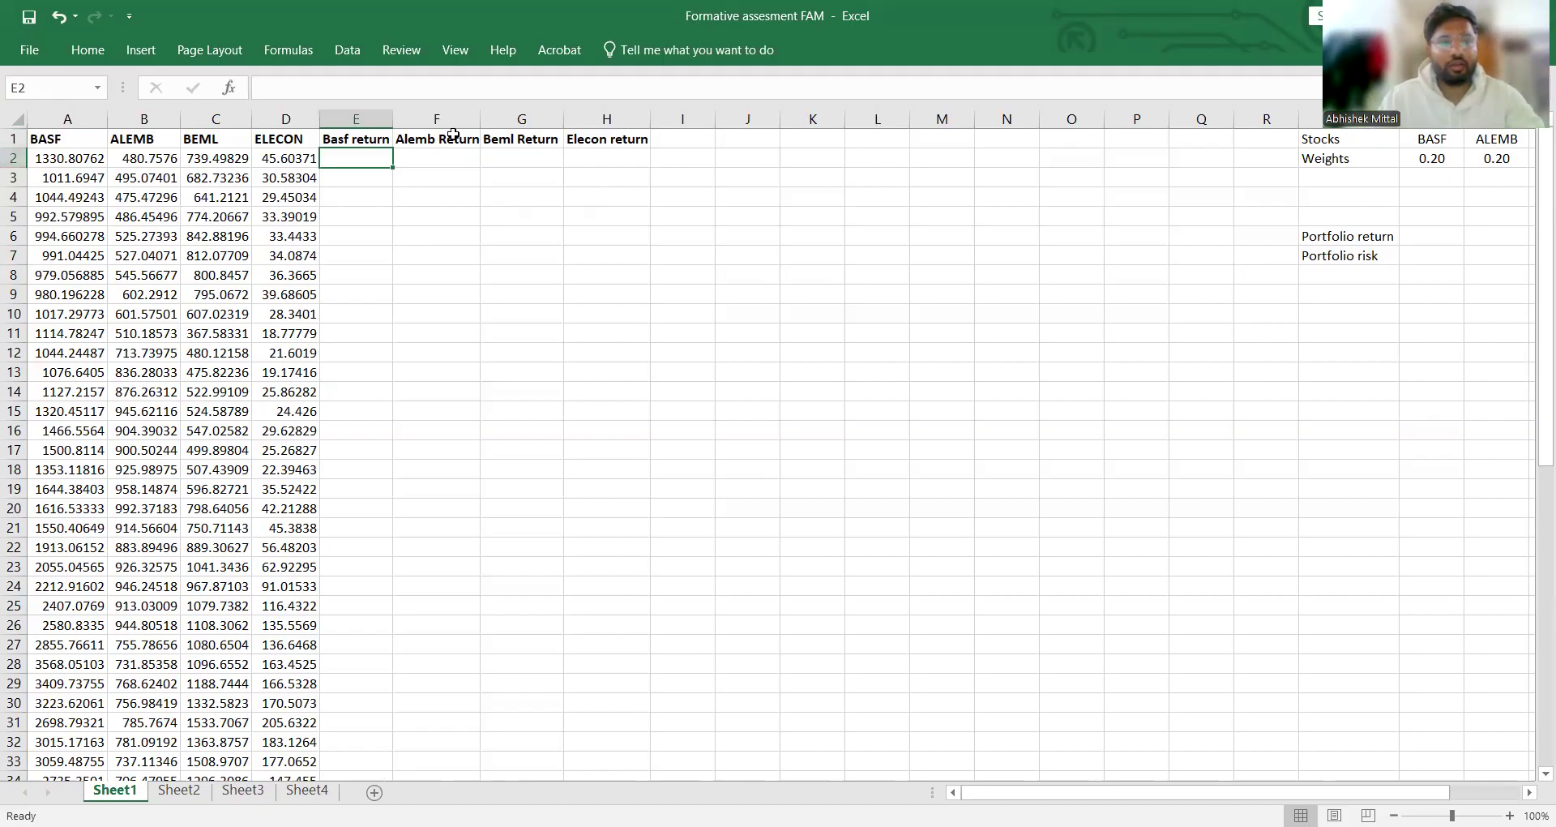
{"action": "left_click", "coordinate": [359, 183]}
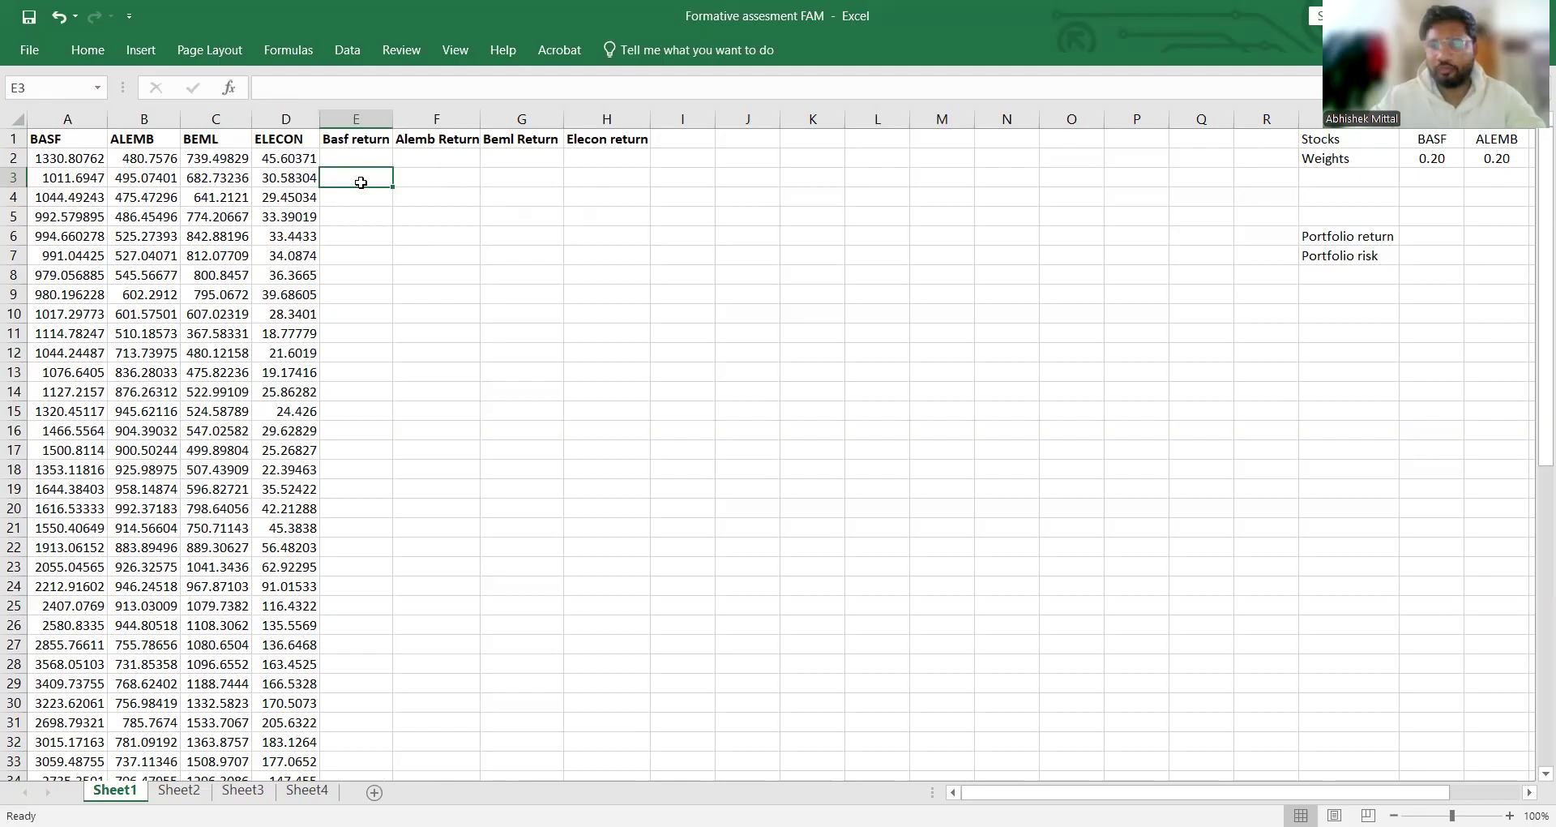
{"action": "type", "text": "="}
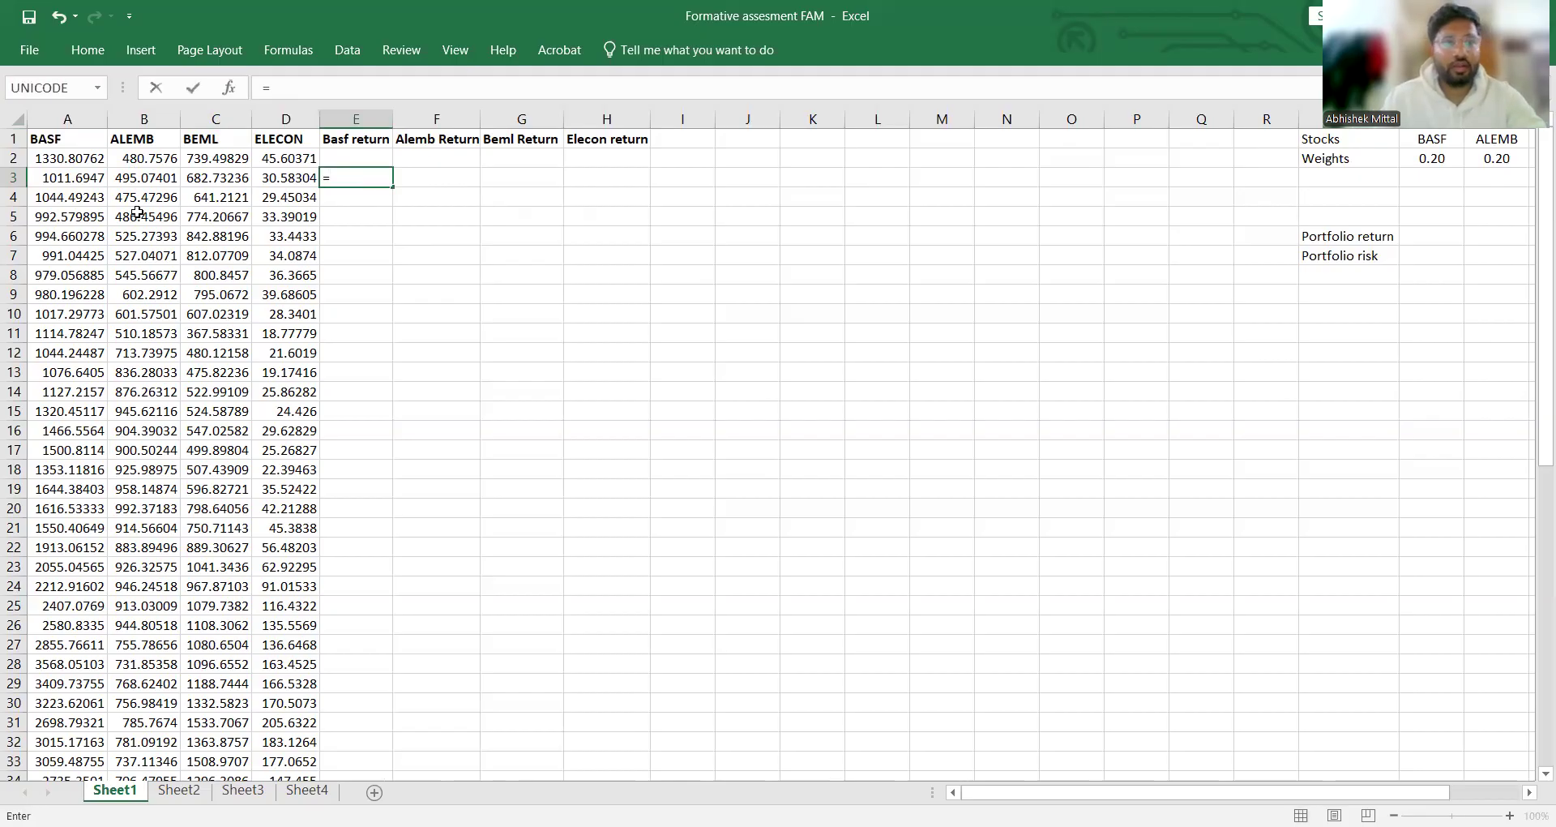
{"action": "type", "text": "("}
{"action": "left_click", "coordinate": [83, 179]}
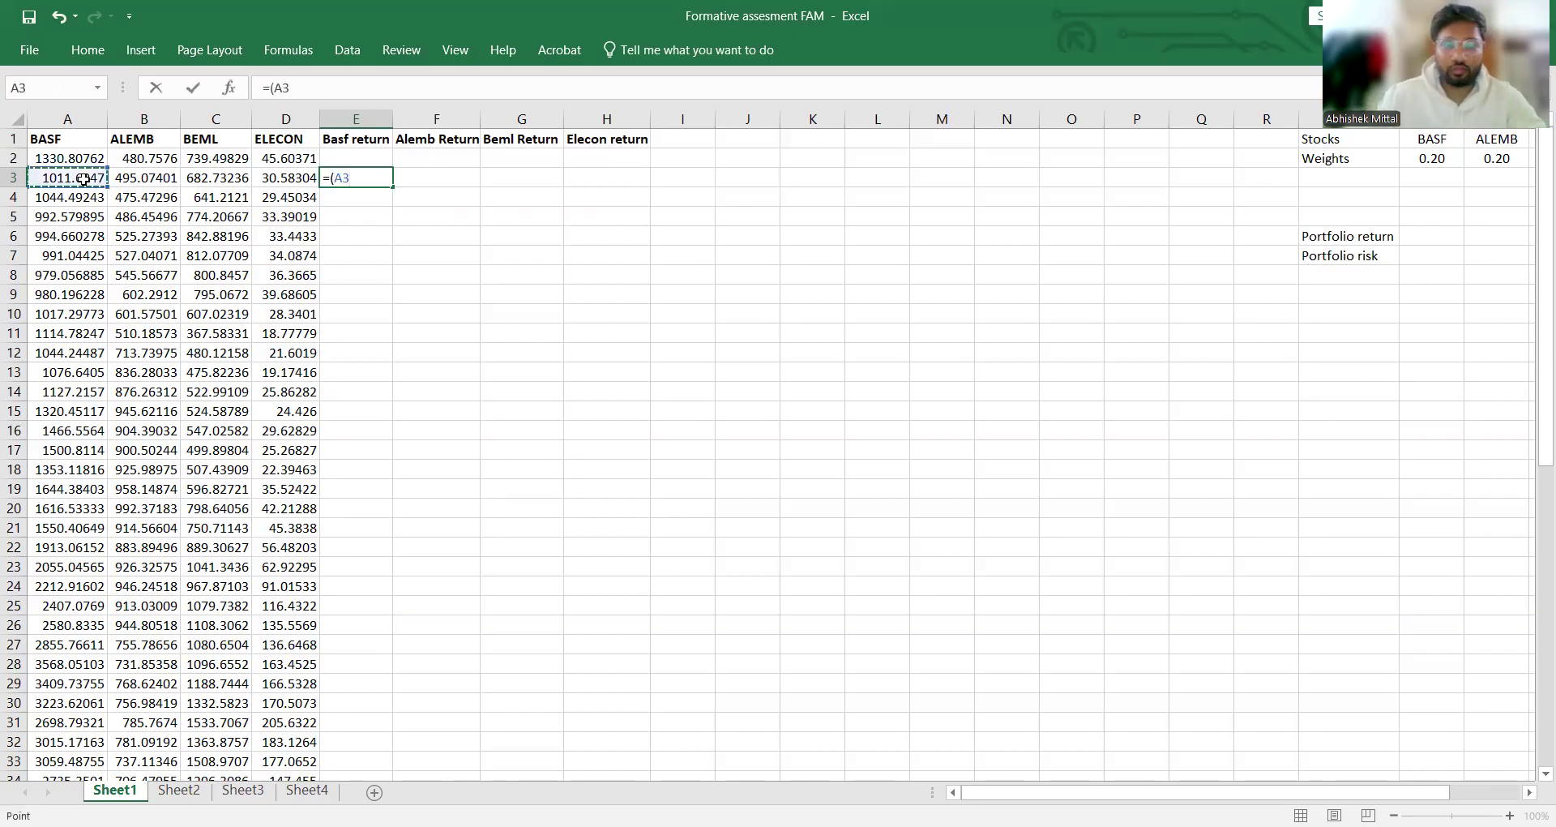
{"action": "type", "text": "-"}
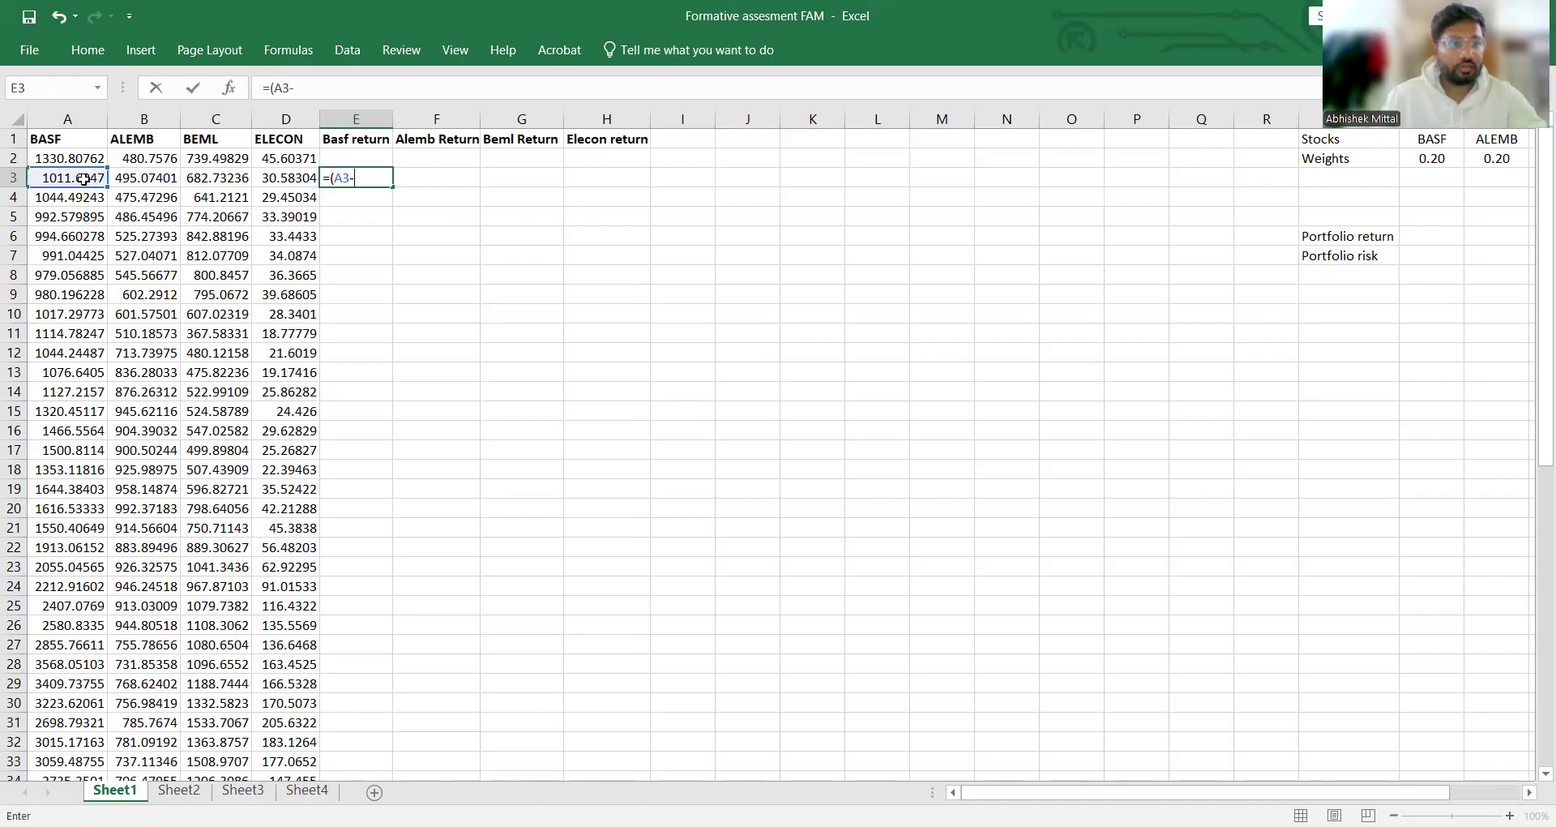
{"action": "left_click", "coordinate": [94, 156]}
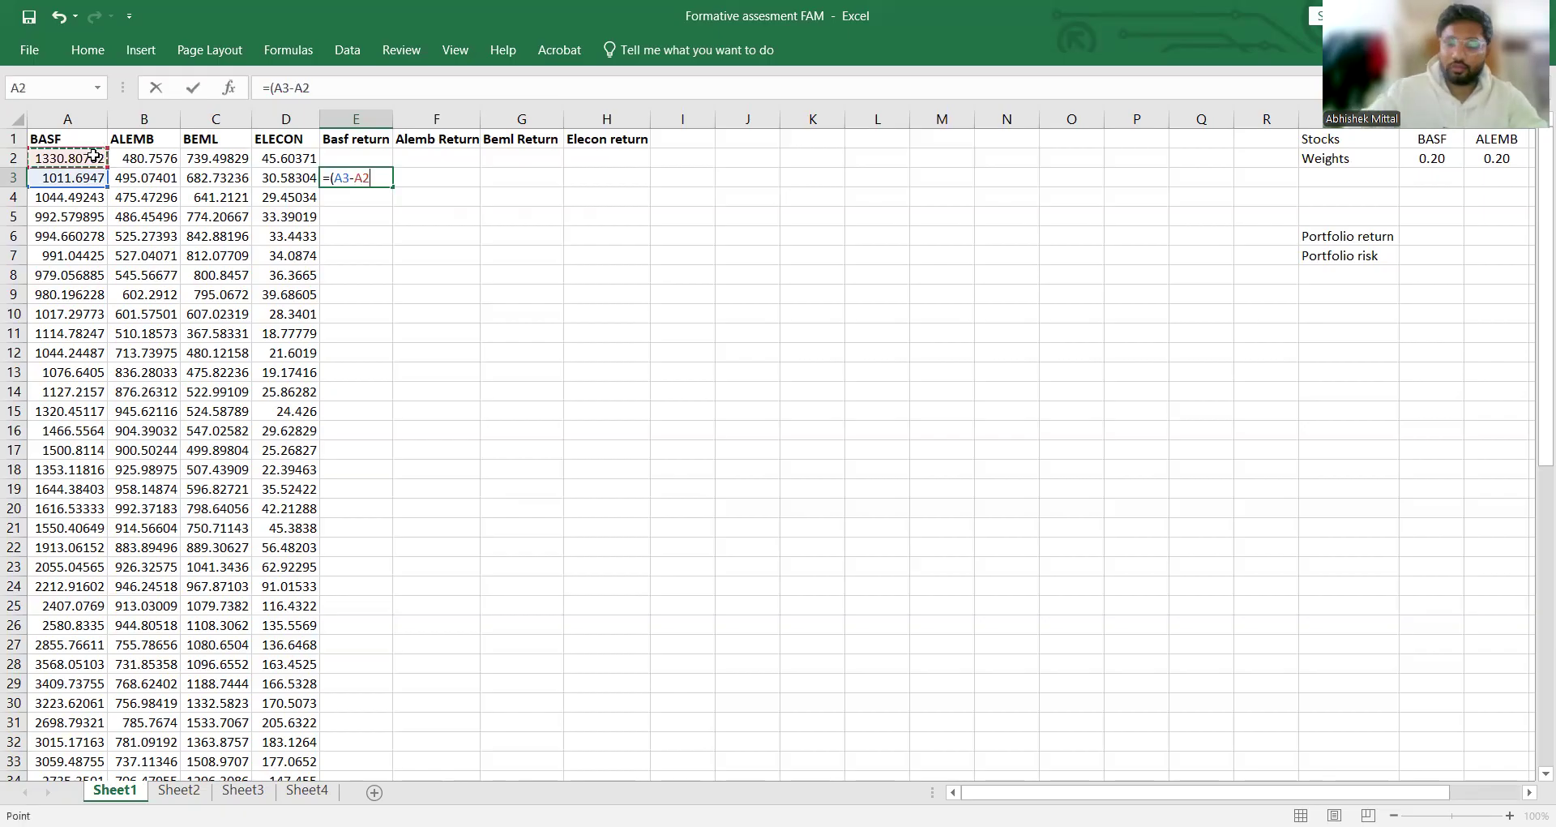
{"action": "type", "text": ")"}
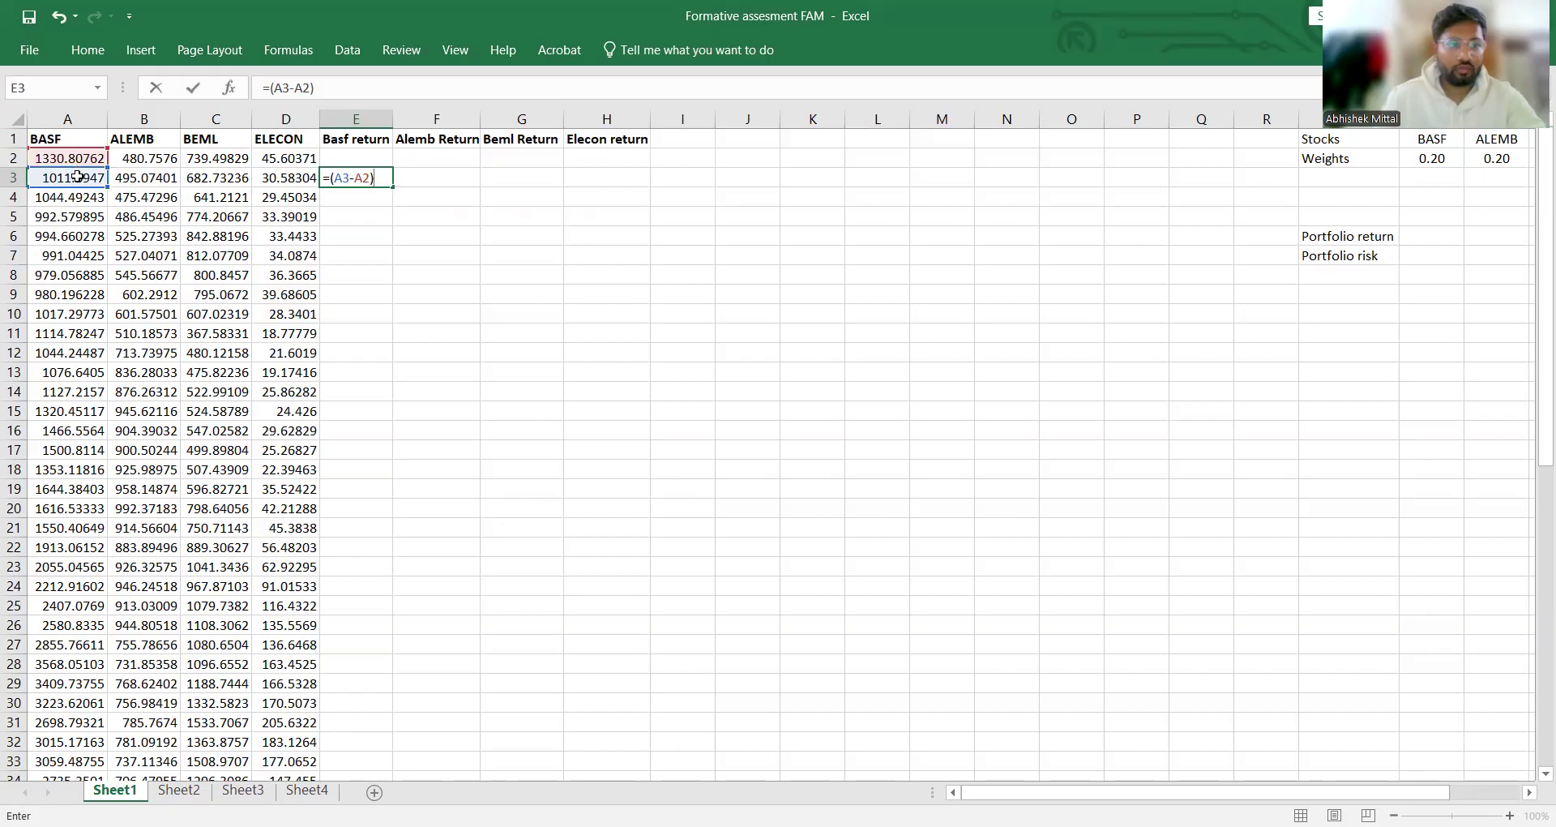
{"action": "left_click", "coordinate": [77, 173]}
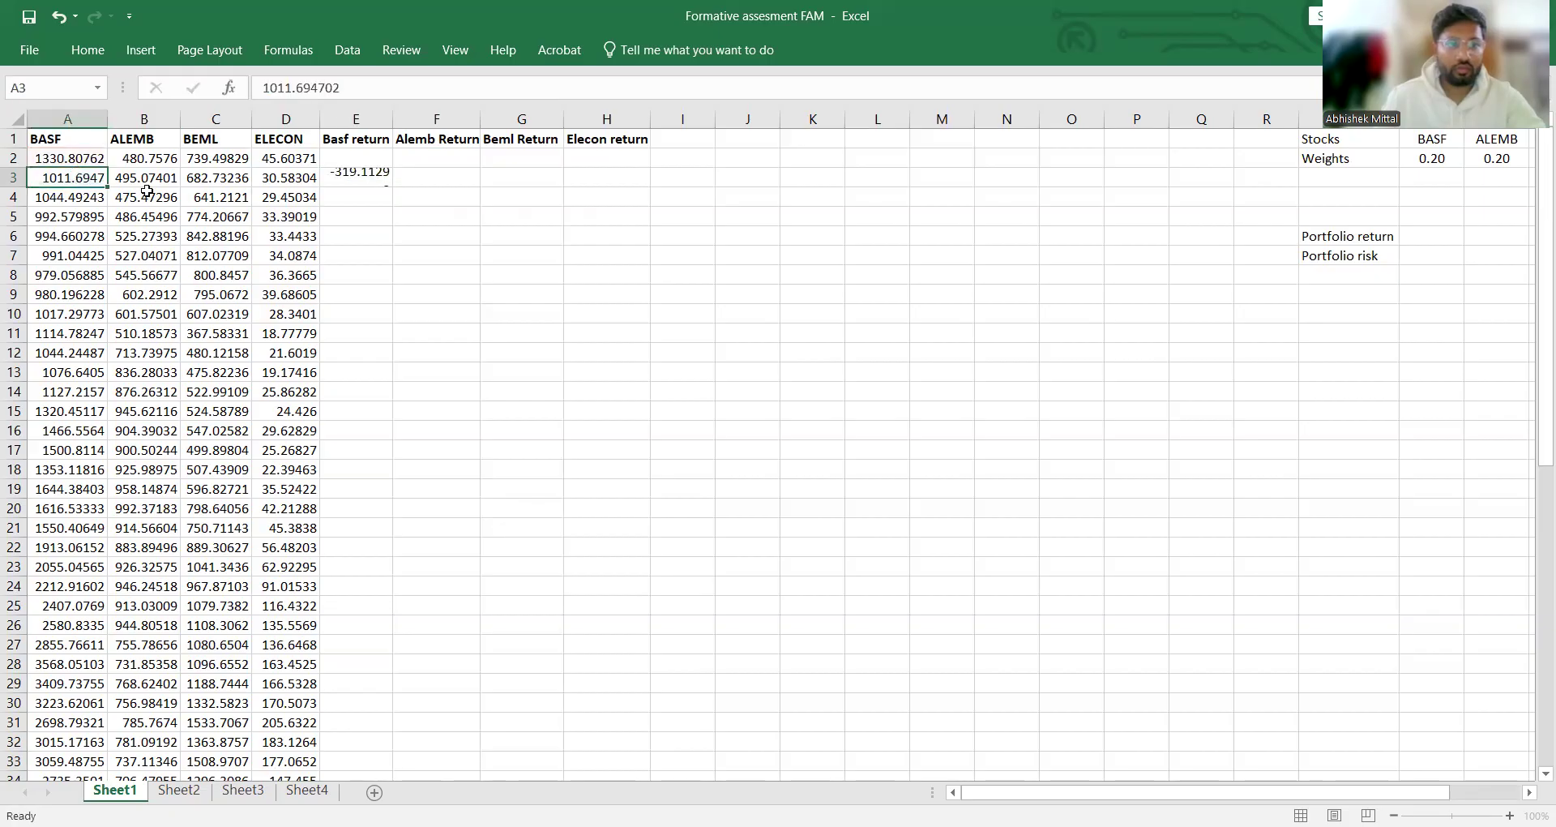
{"action": "left_click", "coordinate": [365, 188]}
{"action": "double_click", "coordinate": [366, 189]}
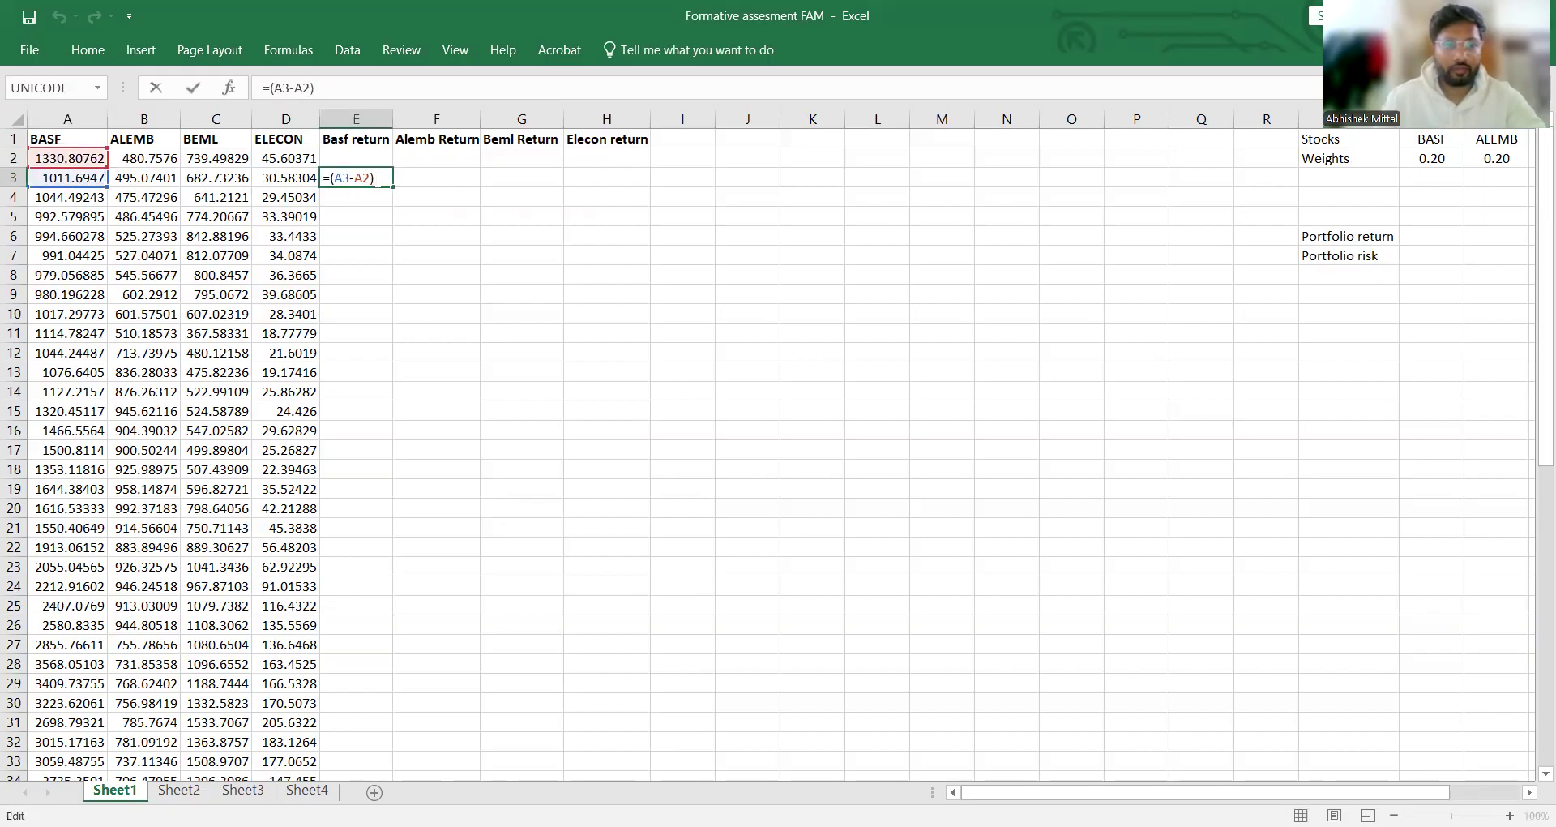
{"action": "type", "text": "*"}
{"action": "left_click", "coordinate": [69, 177]}
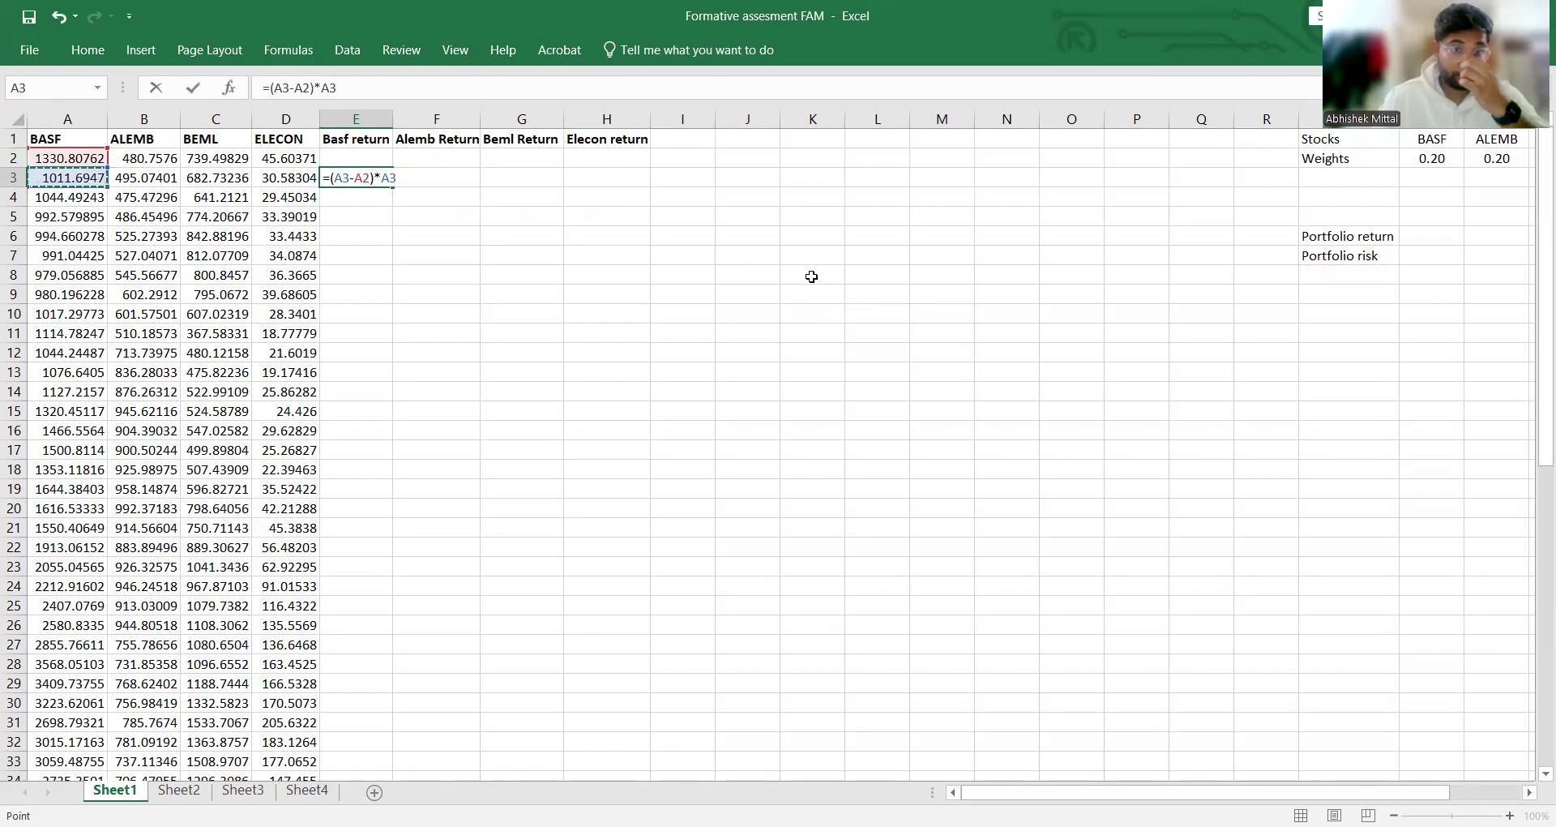
{"action": "key", "text": "BackSpace"}
{"action": "key", "text": "BackSpace"}
{"action": "key", "text": "BackSpace"}
Step: Complete the BASF return formula in cell E3 as =(A3-A2)/A3
{"action": "type", "text": "/"}
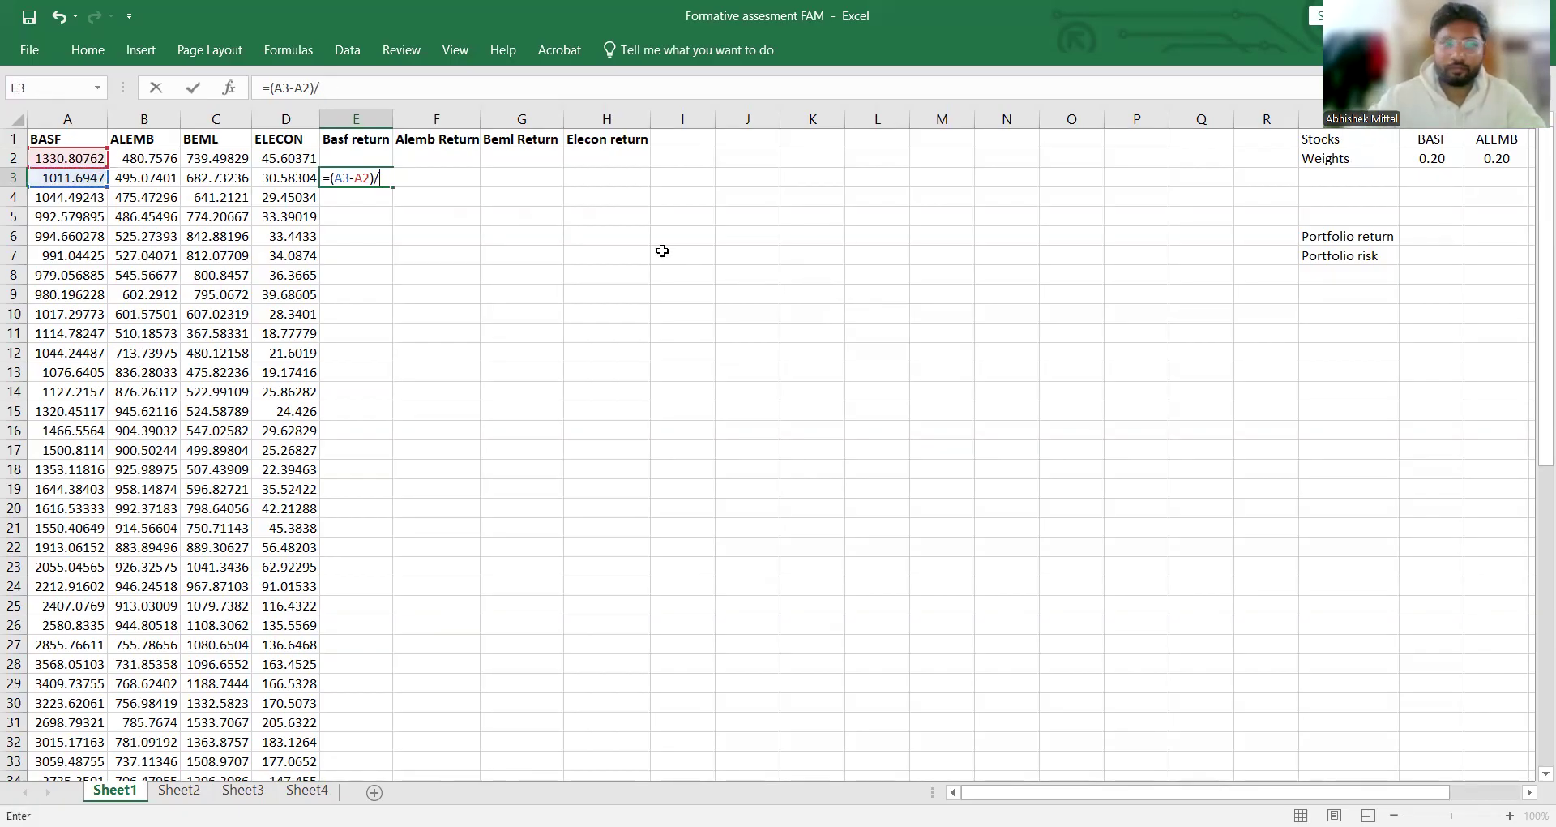
{"action": "left_click", "coordinate": [73, 178]}
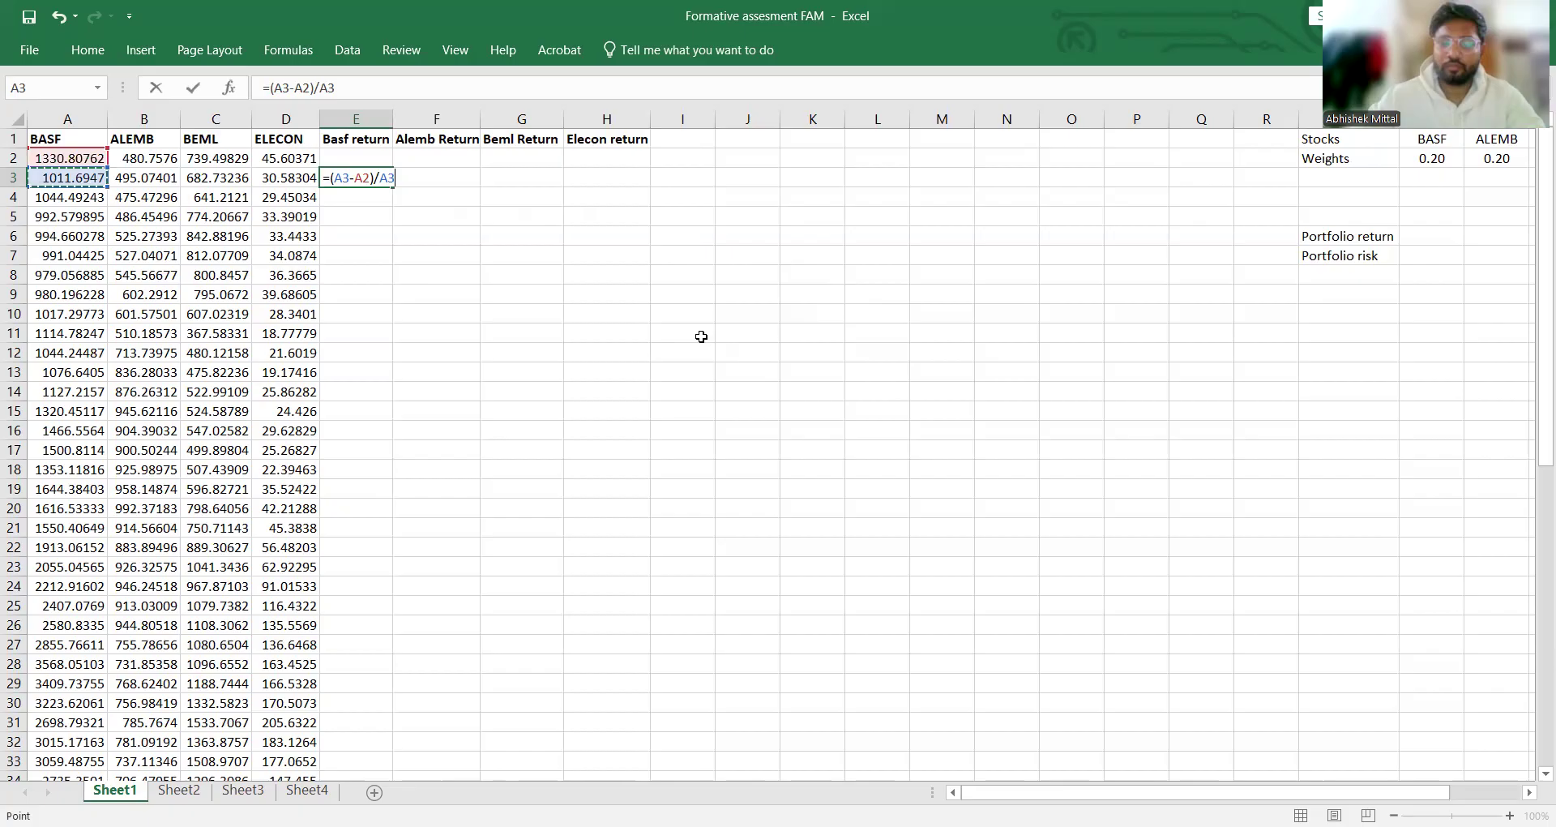
{"action": "key", "text": "Return"}
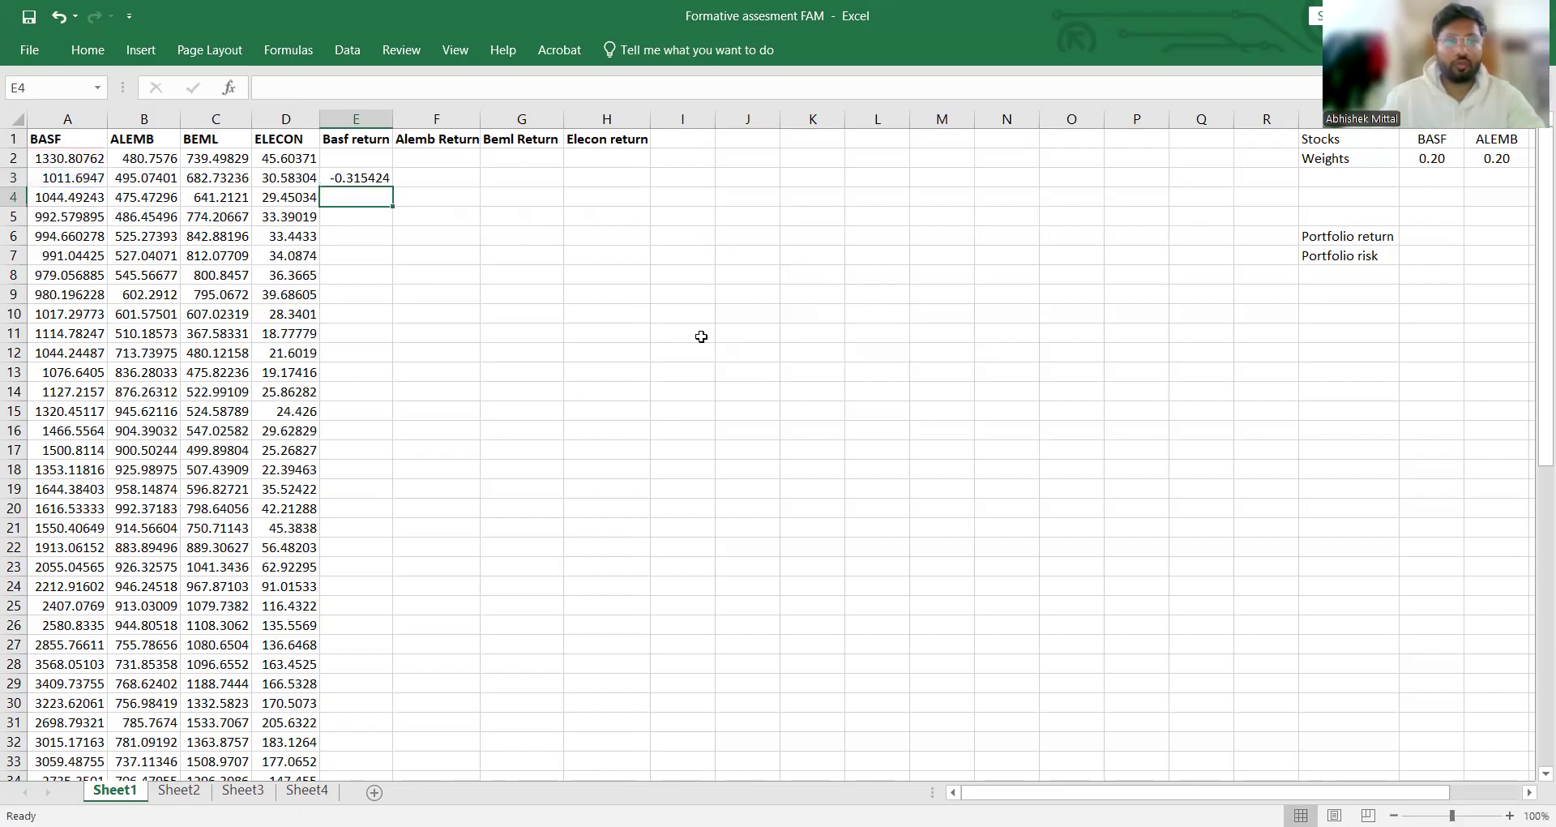
Step: Fill the BASF return formula from E3 down through E62
{"action": "left_click", "coordinate": [393, 183]}
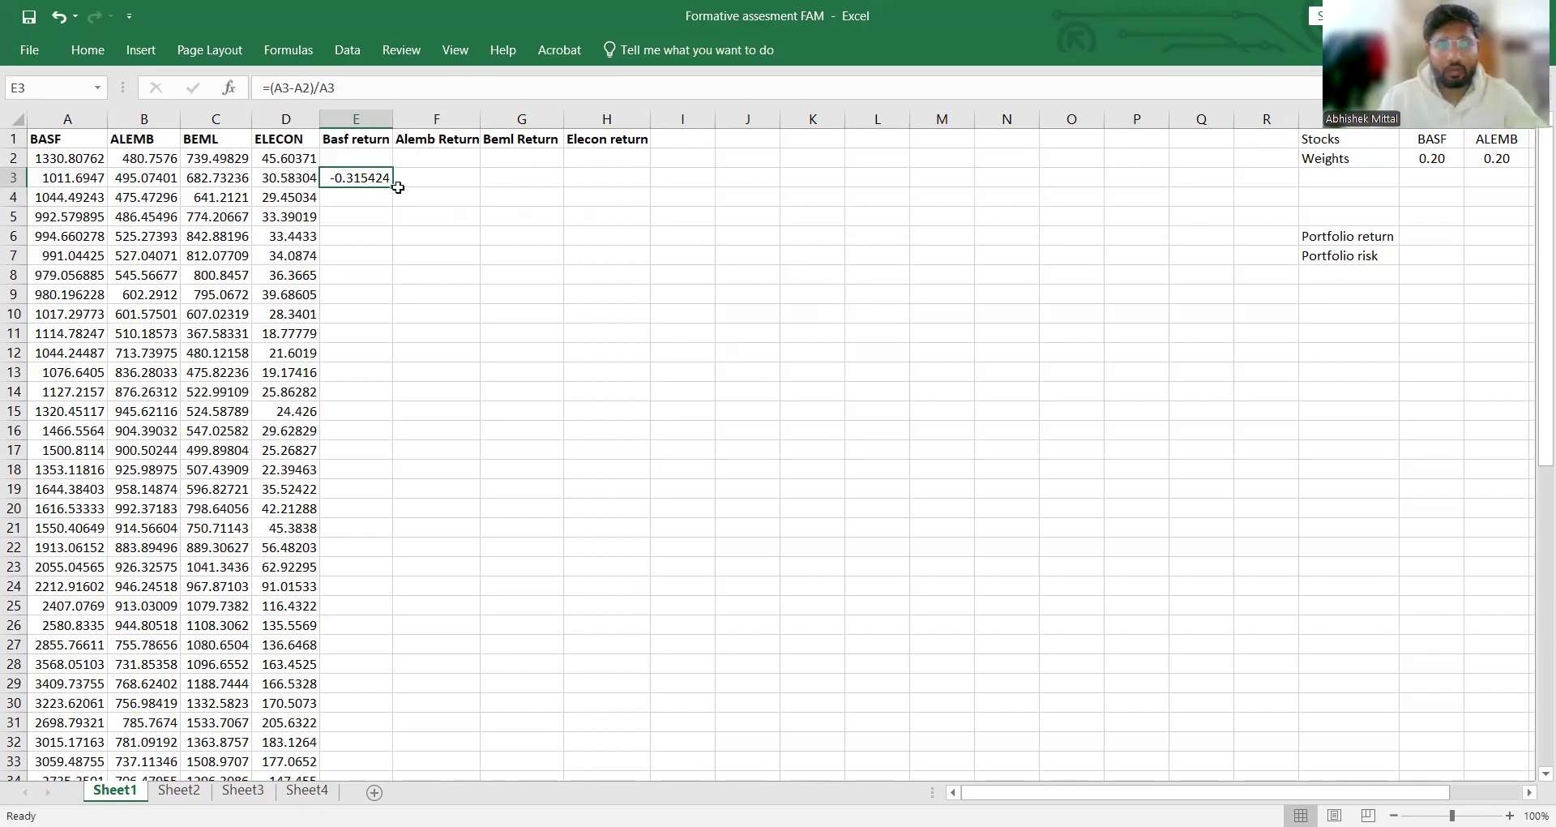
{"action": "mouse_move", "coordinate": [398, 187]}
{"action": "left_mouse_down"}
{"action": "mouse_move", "coordinate": [403, 600]}
{"action": "mouse_move", "coordinate": [378, 780]}
{"action": "mouse_move", "coordinate": [352, 792]}
{"action": "mouse_move", "coordinate": [357, 735]}
{"action": "mouse_move", "coordinate": [368, 740]}
{"action": "left_mouse_up"}
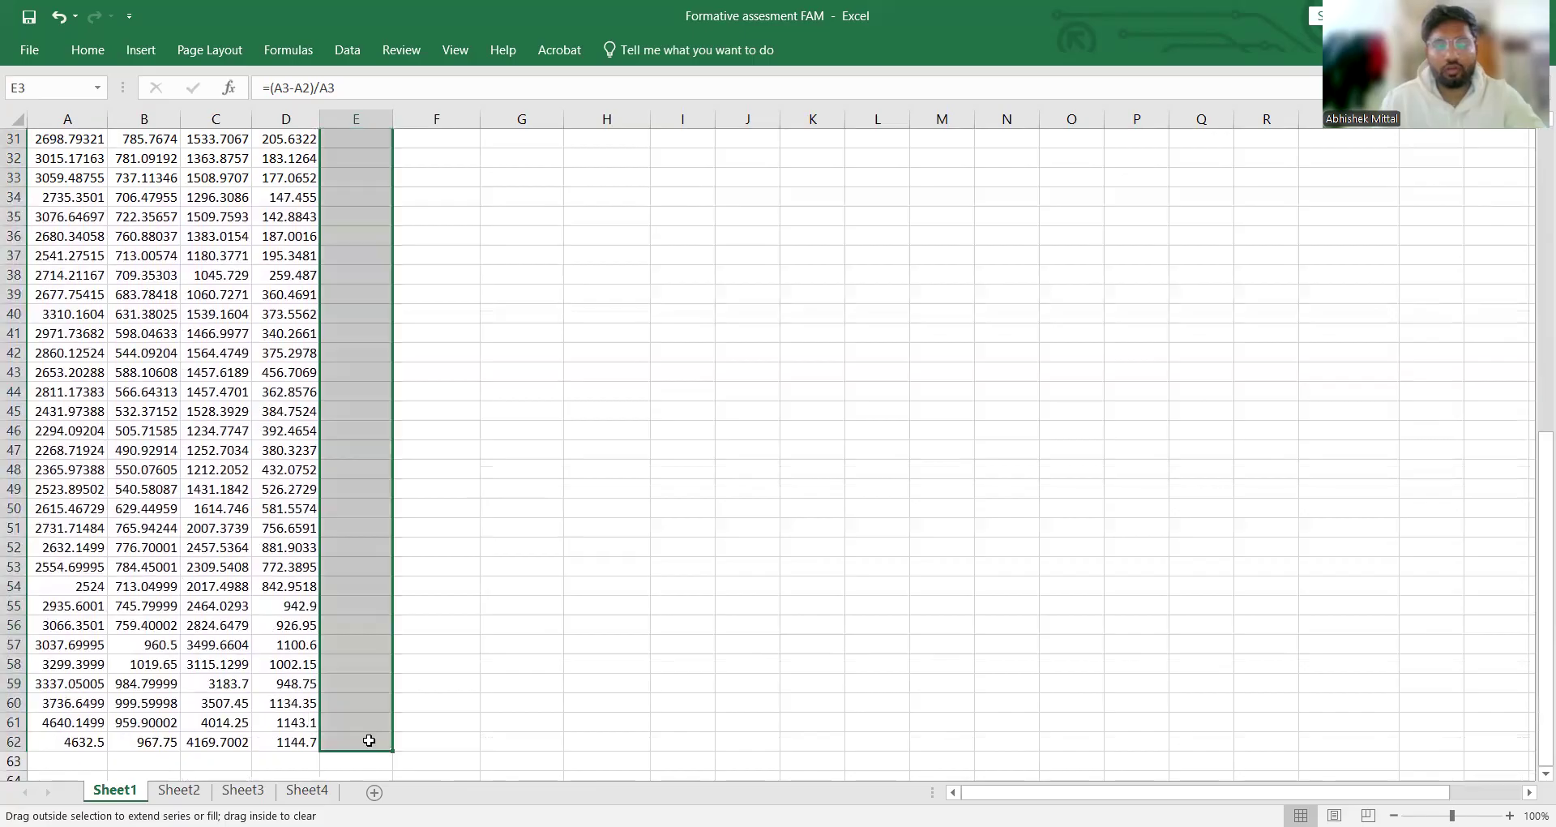
{"action": "scroll", "coordinate": [549, 683], "scroll_direction": "up", "scroll_amount": 10}
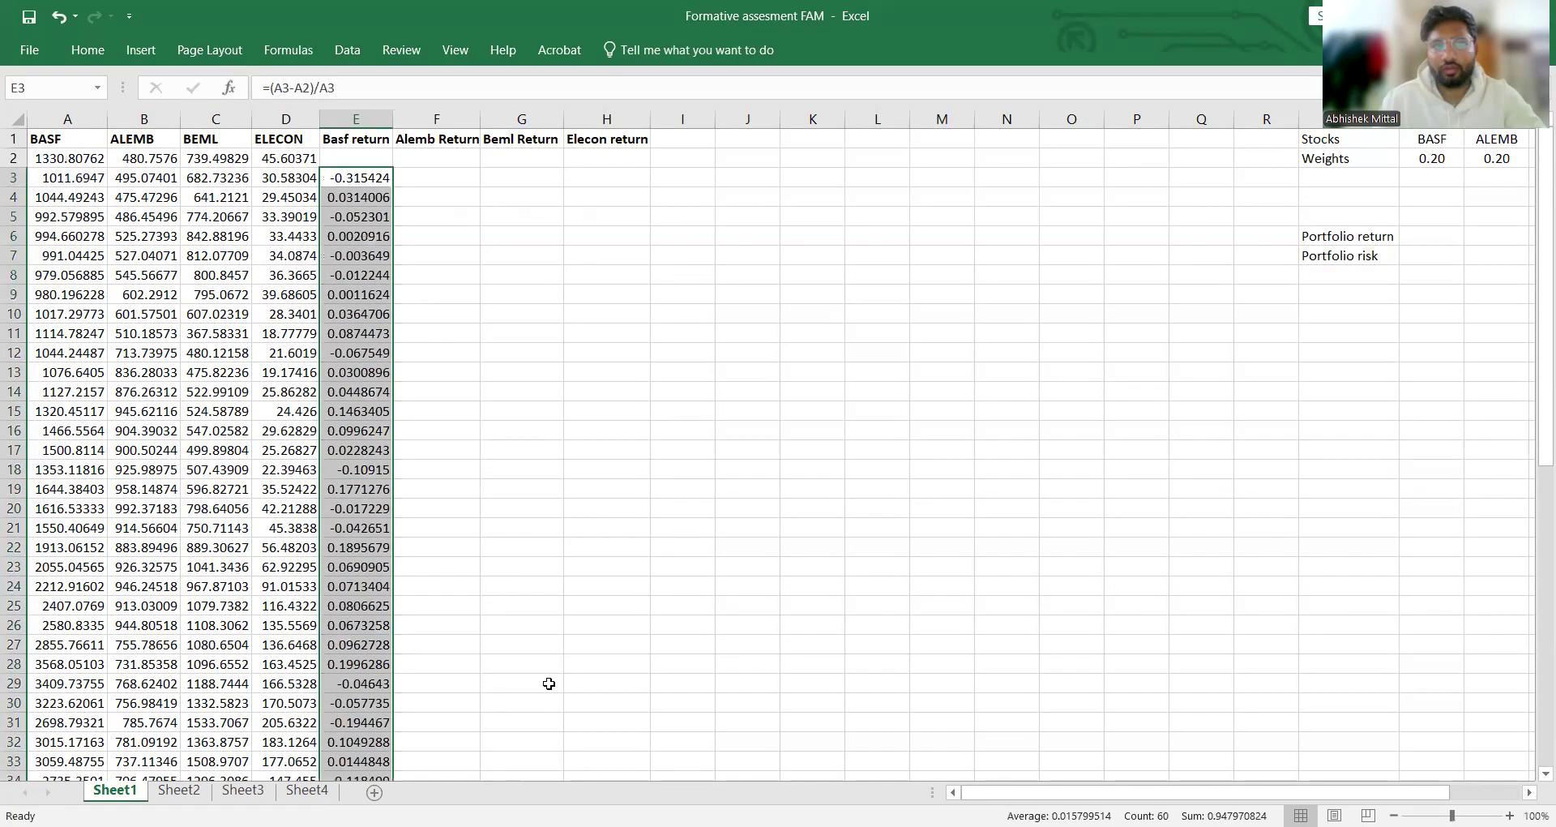
{"action": "left_click", "coordinate": [655, 483]}
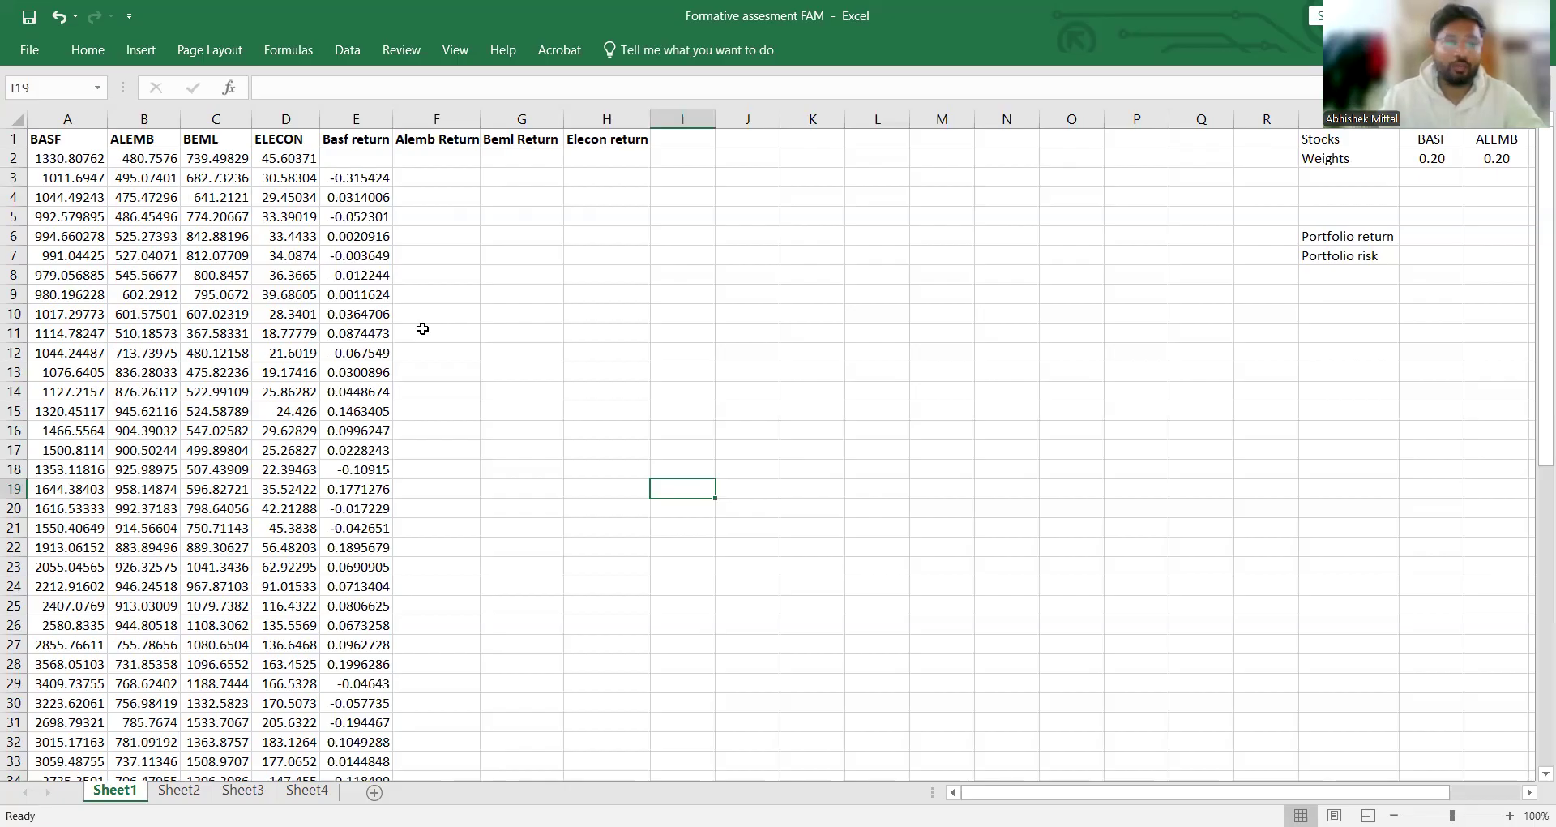
Step: Enter the ALEMB return formula =(B3-B2)/B3 in cell F3 and fill it down through F62
{"action": "left_click", "coordinate": [448, 195]}
{"action": "left_click", "coordinate": [452, 176]}
{"action": "type", "text": "="}
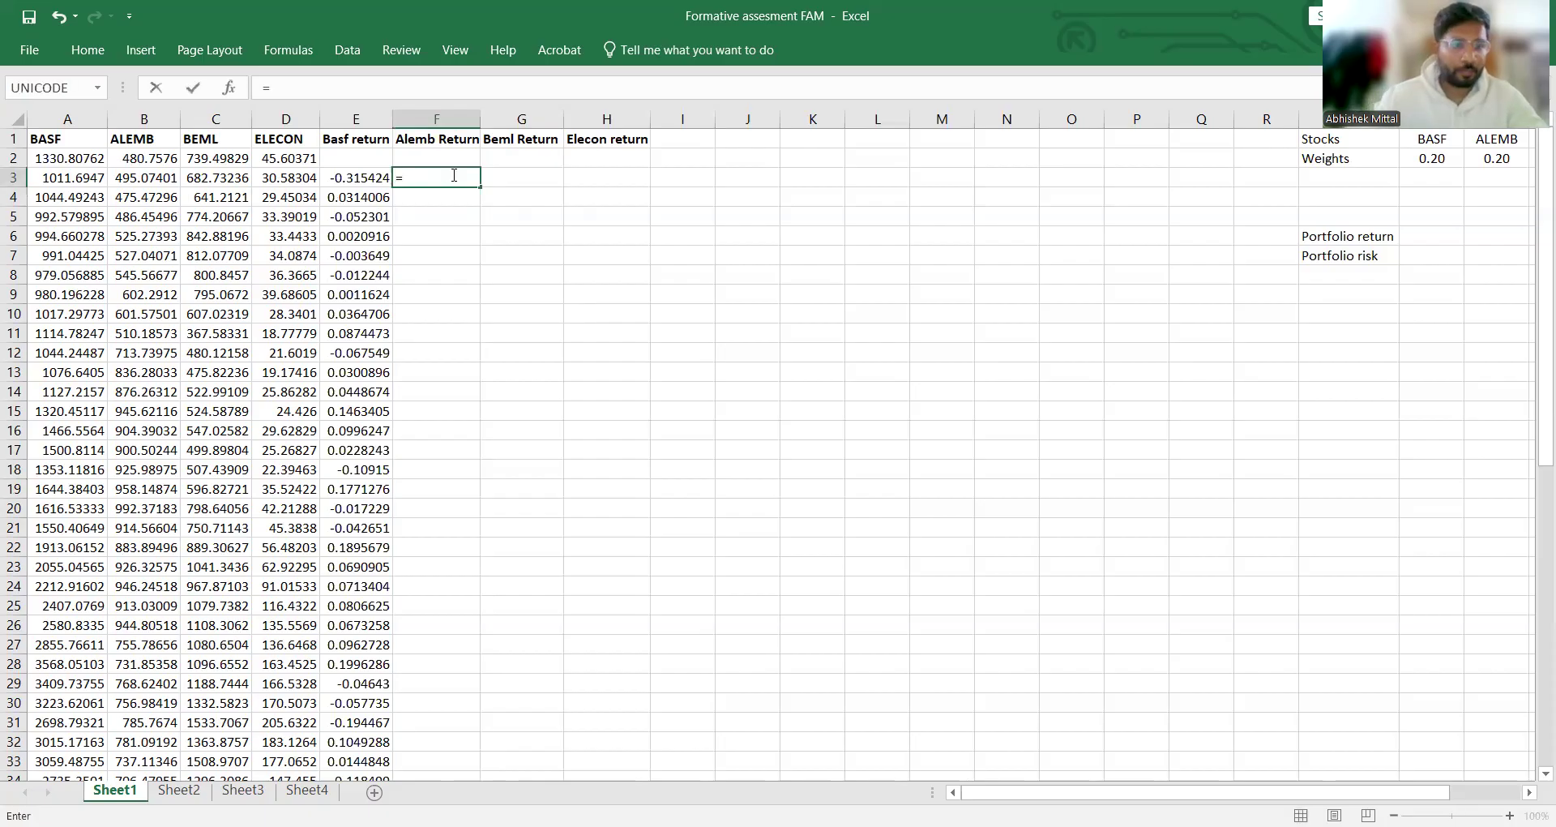
{"action": "left_click", "coordinate": [156, 178]}
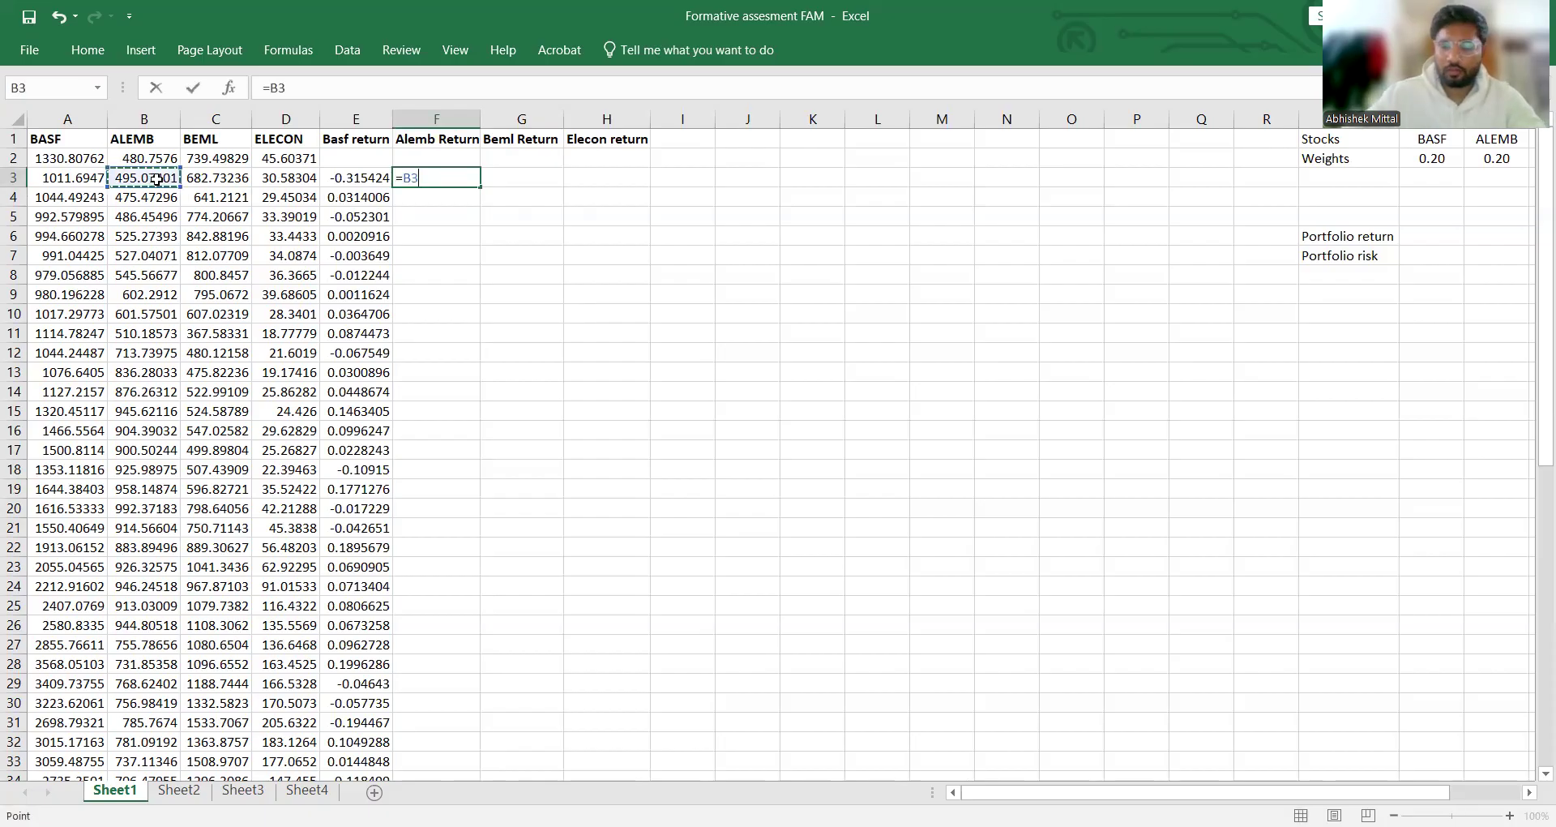
{"action": "key", "text": "BackSpace"}
{"action": "type", "text": "("}
{"action": "left_click", "coordinate": [156, 179]}
{"action": "type", "text": "-"}
{"action": "left_click", "coordinate": [176, 160]}
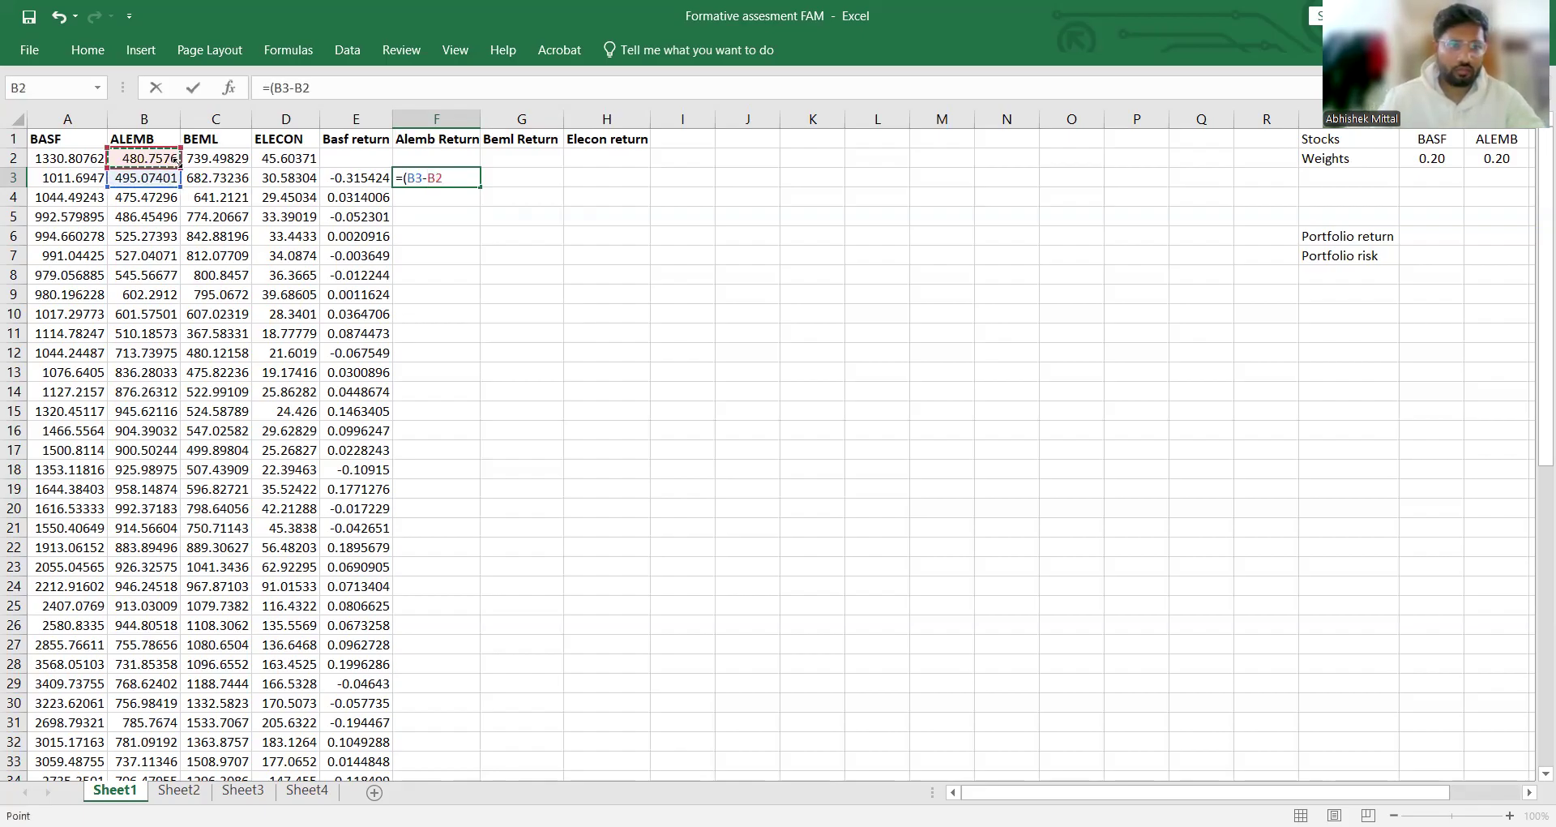
{"action": "type", "text": ")/"}
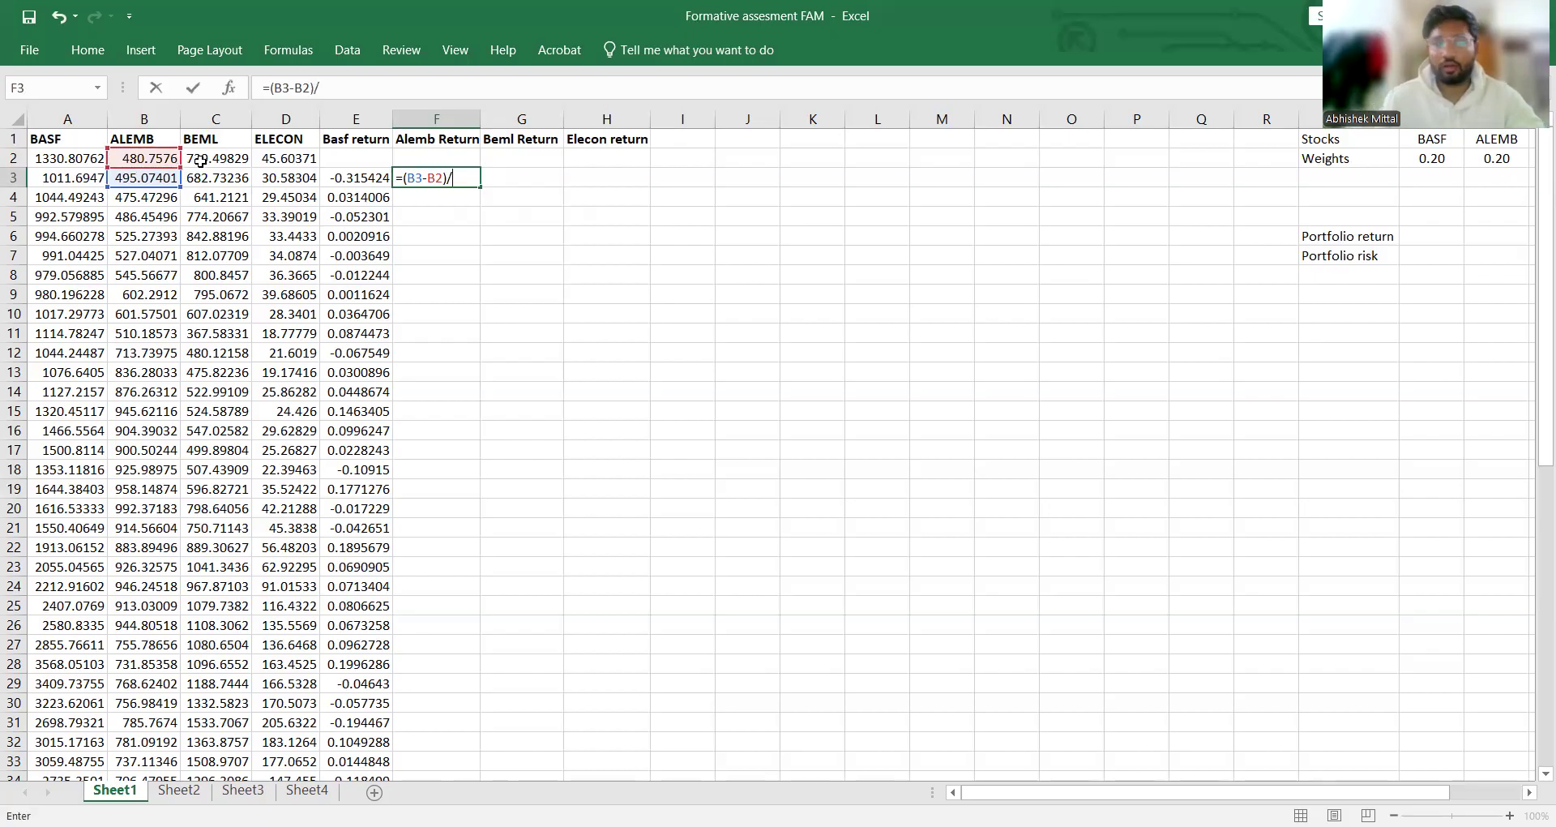
{"action": "left_click", "coordinate": [167, 178]}
{"action": "type", "text": "*"}
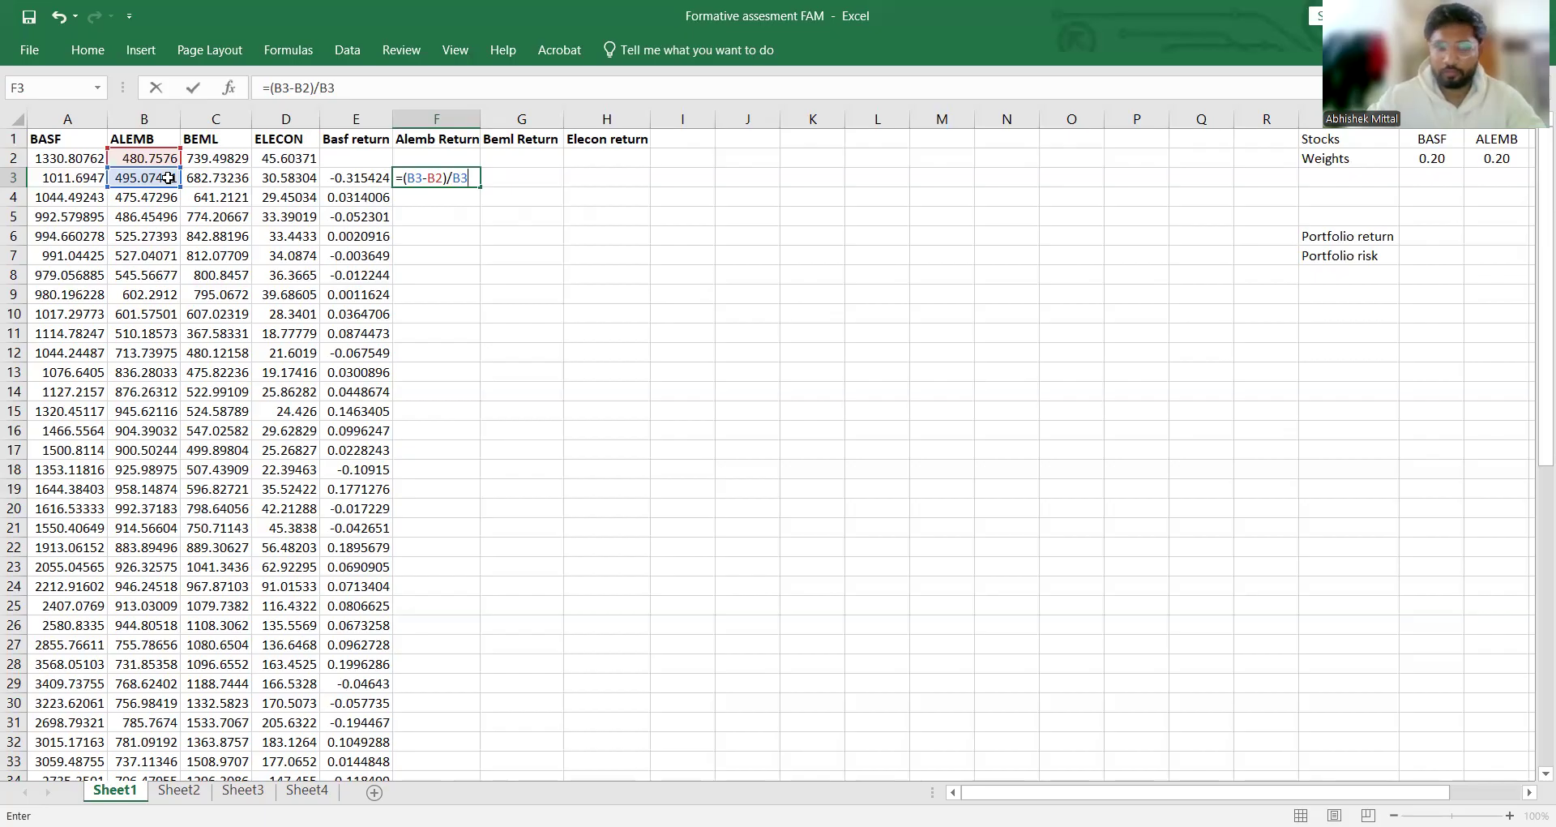
{"action": "key", "text": "Return"}
{"action": "left_click", "coordinate": [466, 174]}
{"action": "double_click", "coordinate": [479, 187]}
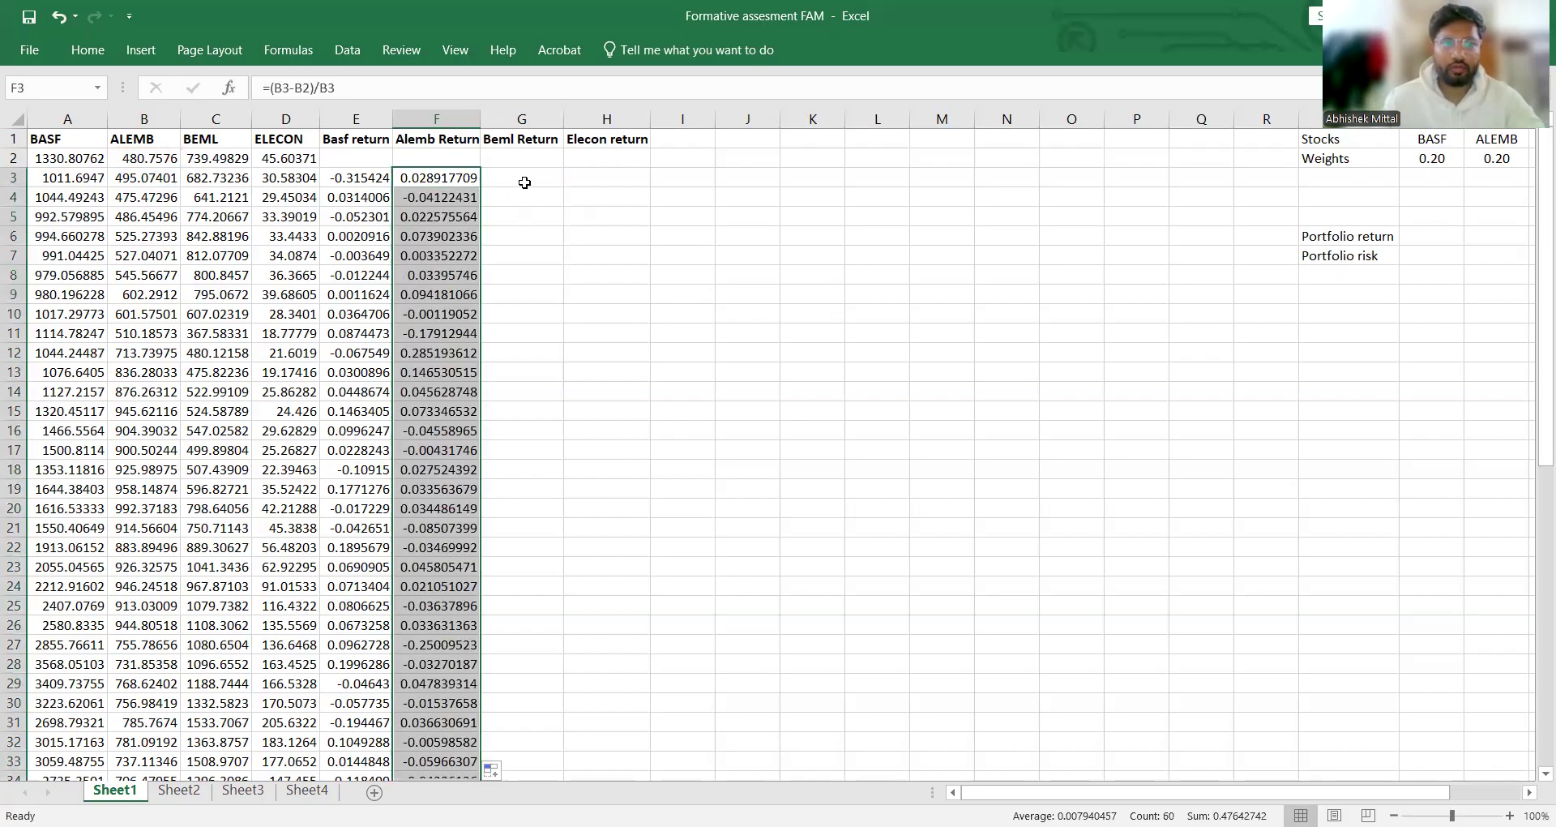
Step: Enter the BEML return formula =(C3-C2)/C3 in cell G3 and fill it down through G62
{"action": "left_click", "coordinate": [525, 180]}
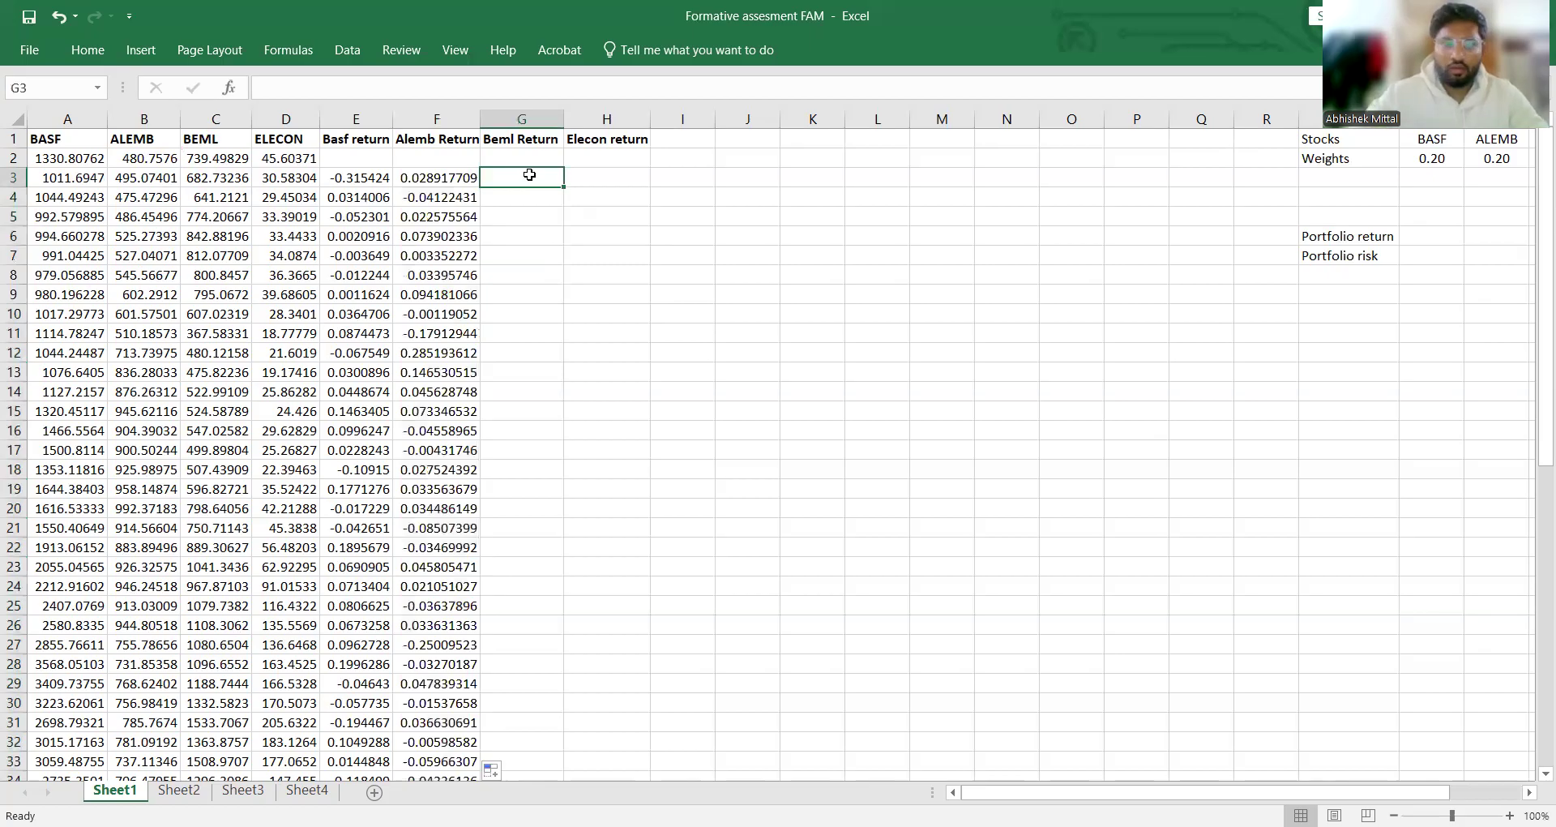
{"action": "type", "text": "="}
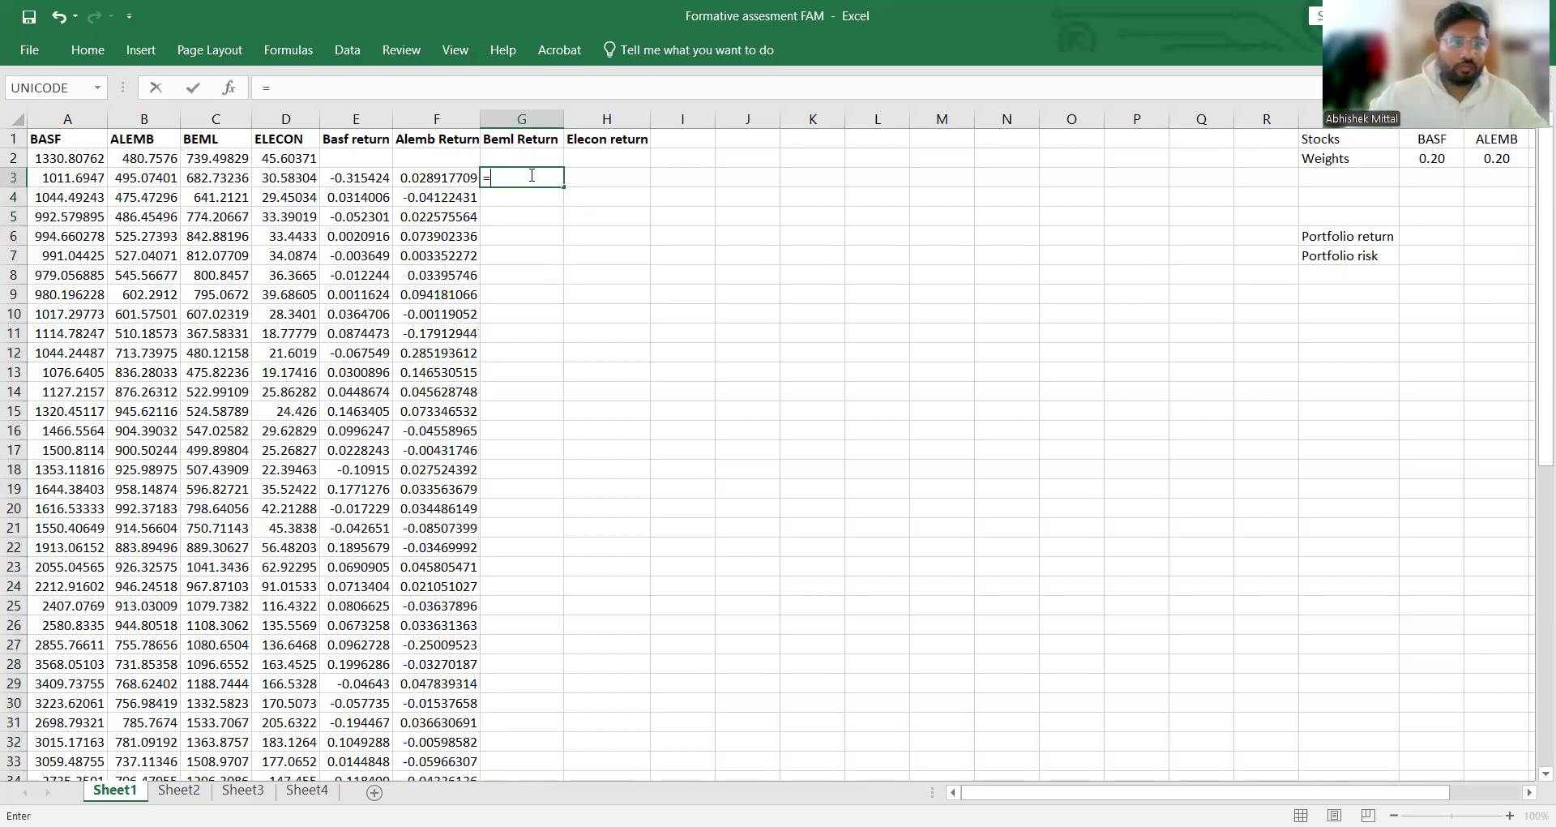
{"action": "left_click", "coordinate": [235, 183]}
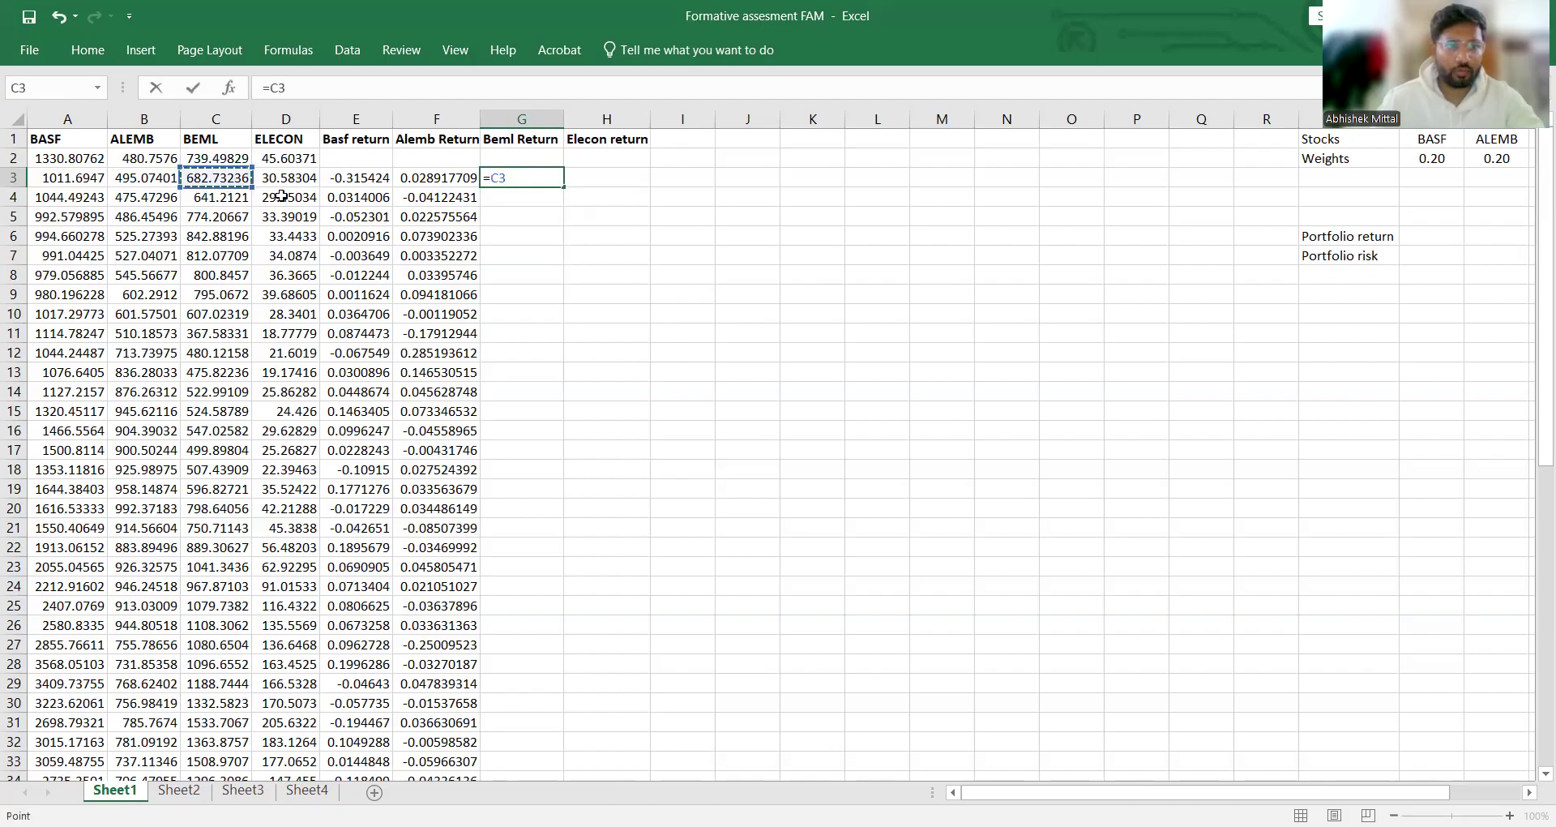
{"action": "key", "text": "BackSpace"}
{"action": "key", "text": "BackSpace"}
{"action": "type", "text": "("}
{"action": "left_click", "coordinate": [243, 181]}
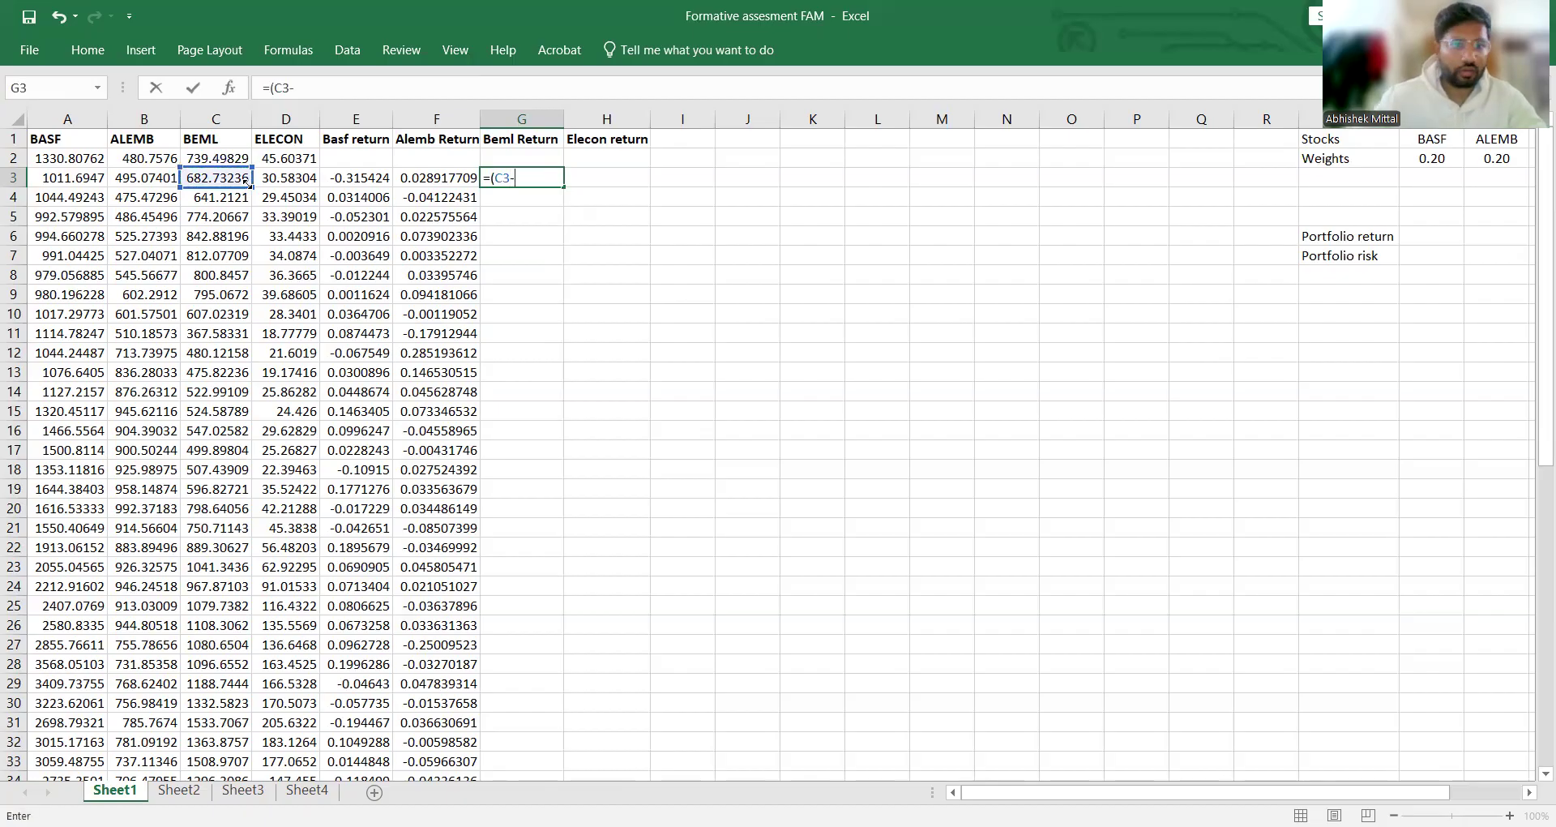
{"action": "type", "text": "-"}
{"action": "left_click", "coordinate": [235, 159]}
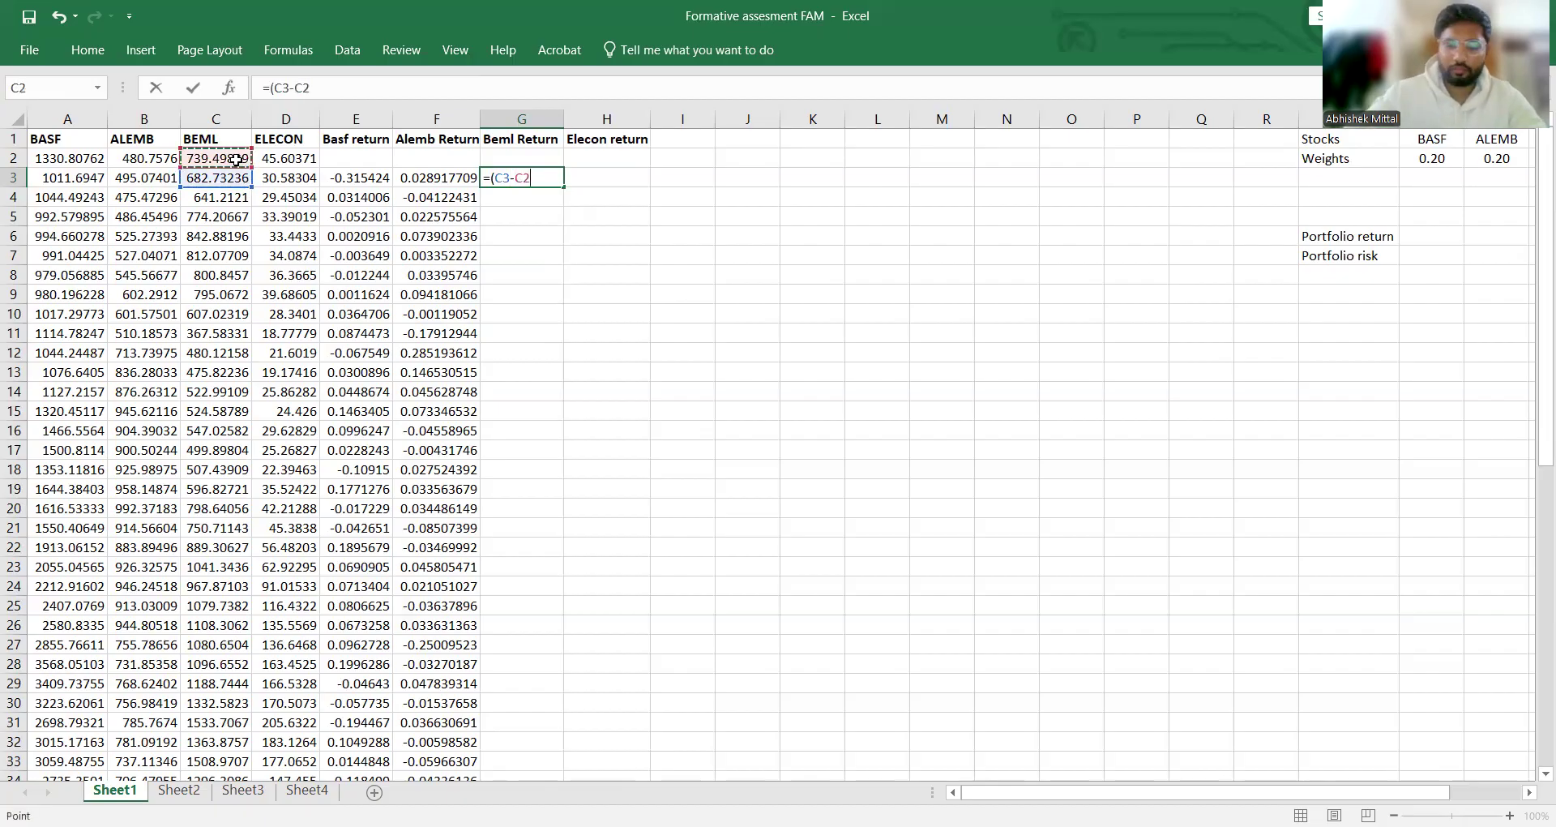
{"action": "type", "text": ")/"}
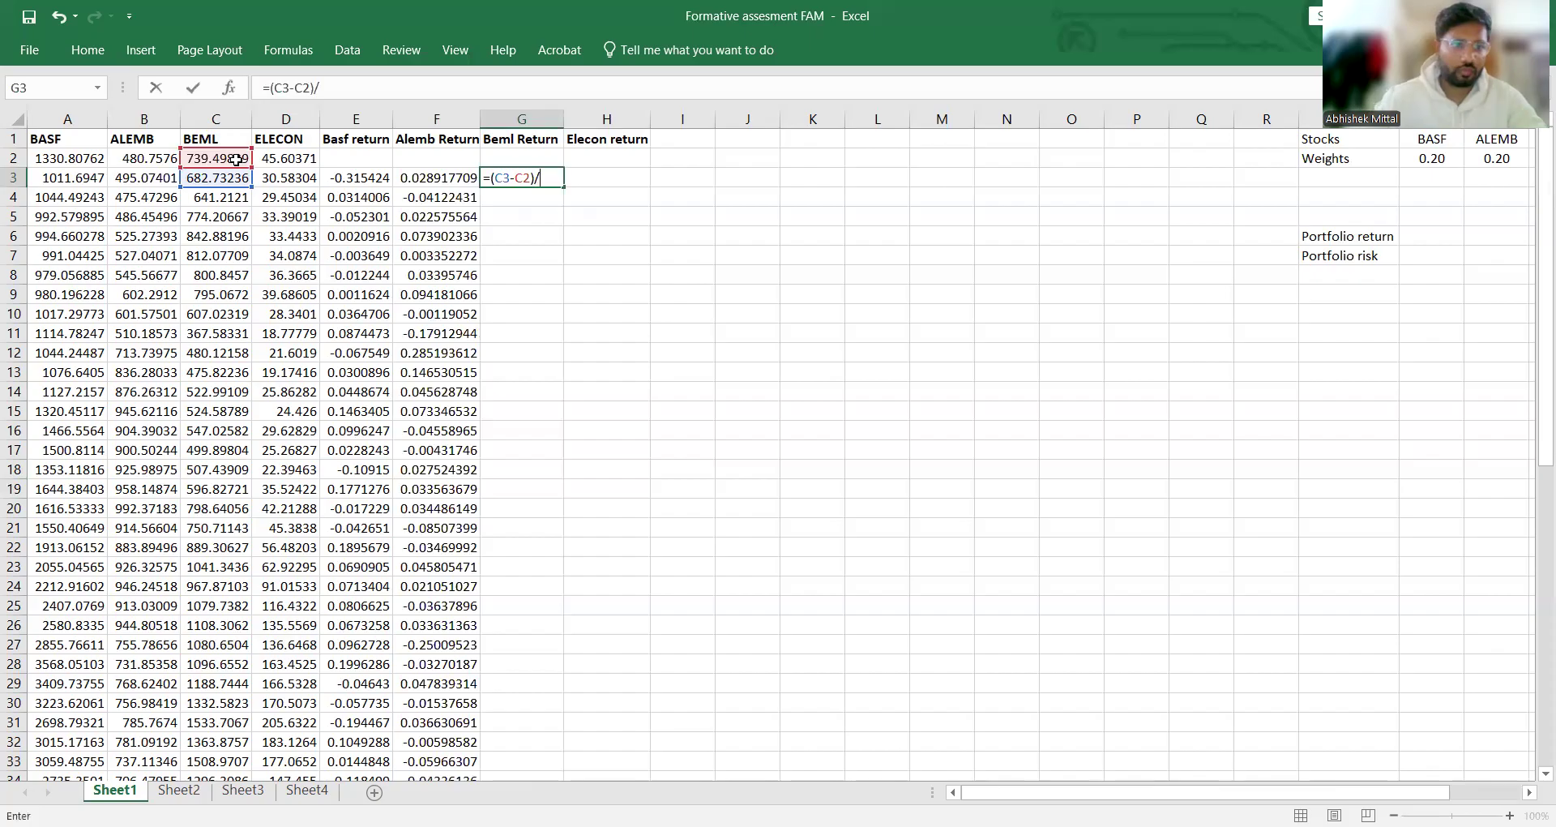
{"action": "left_click", "coordinate": [234, 178]}
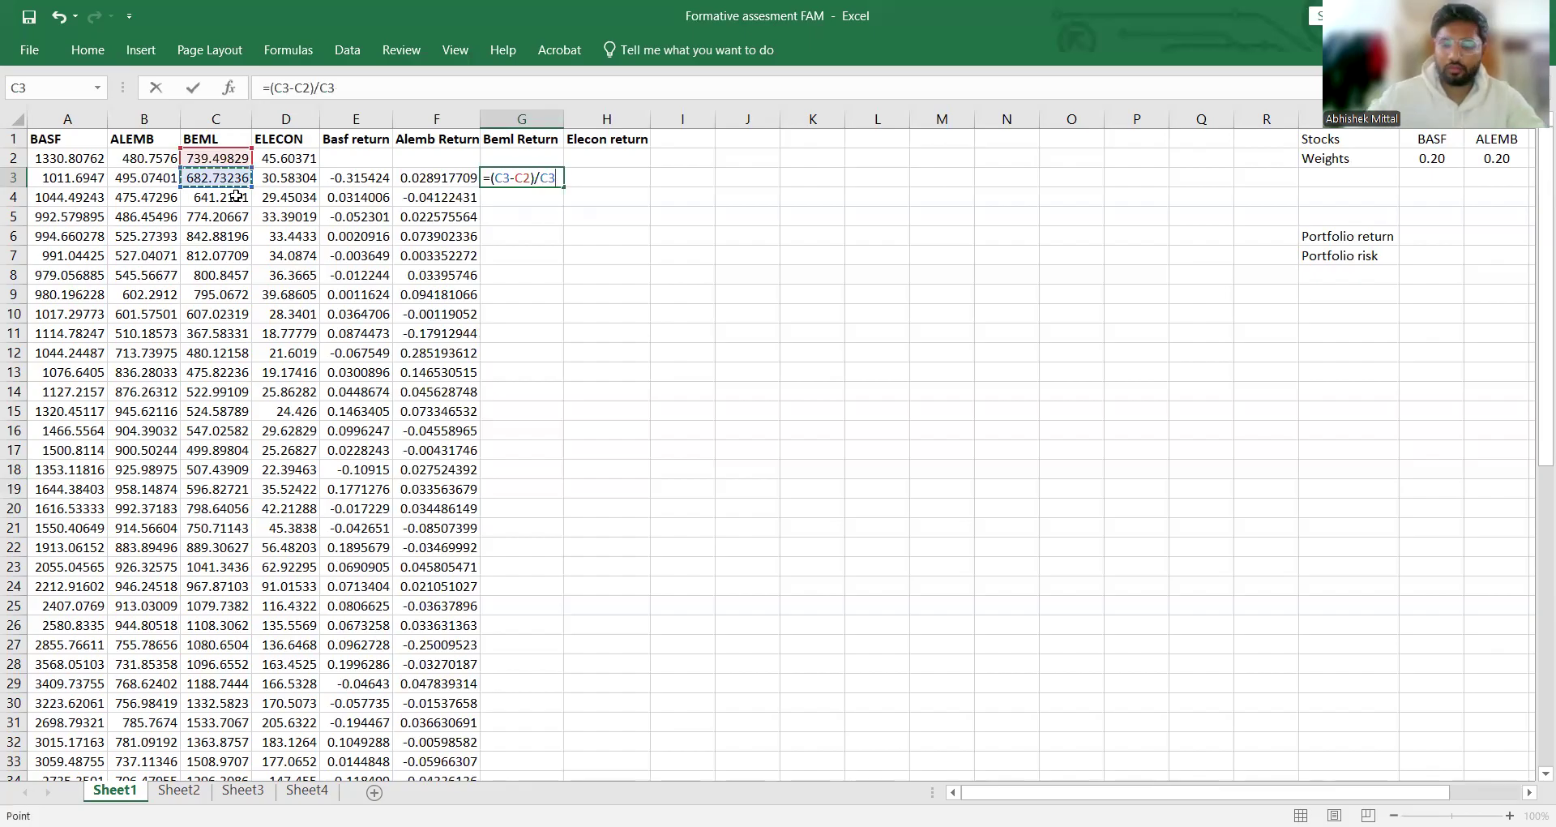
{"action": "key", "text": "Return"}
{"action": "left_click", "coordinate": [553, 179]}
{"action": "double_click", "coordinate": [564, 187]}
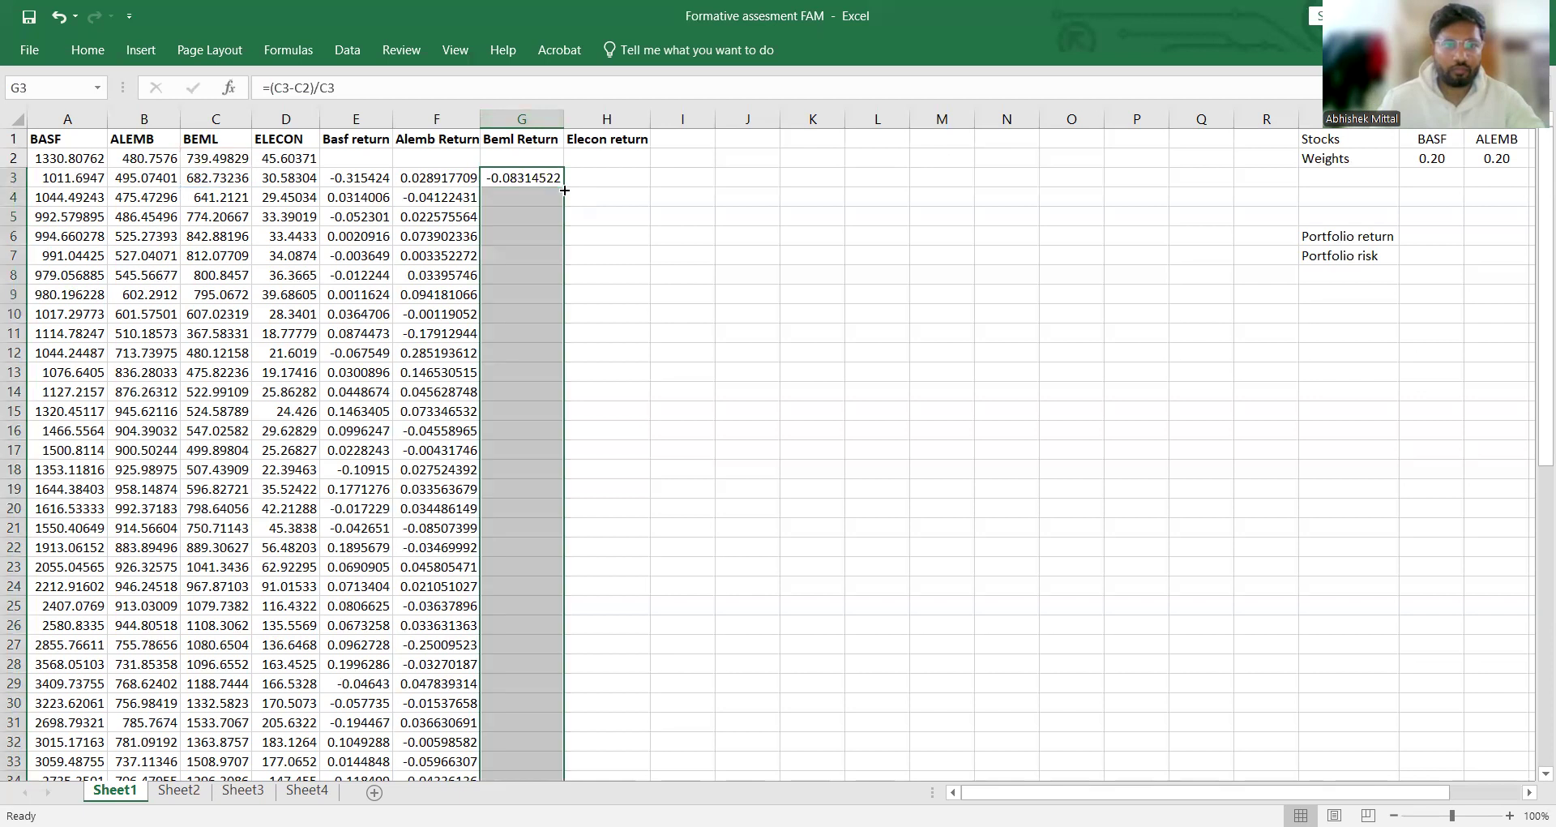
Step: Enter the ELECON return formula =(D3-D2)/D3 in cell H3 and fill it down through H62
{"action": "left_click", "coordinate": [614, 179]}
{"action": "type", "text": "="}
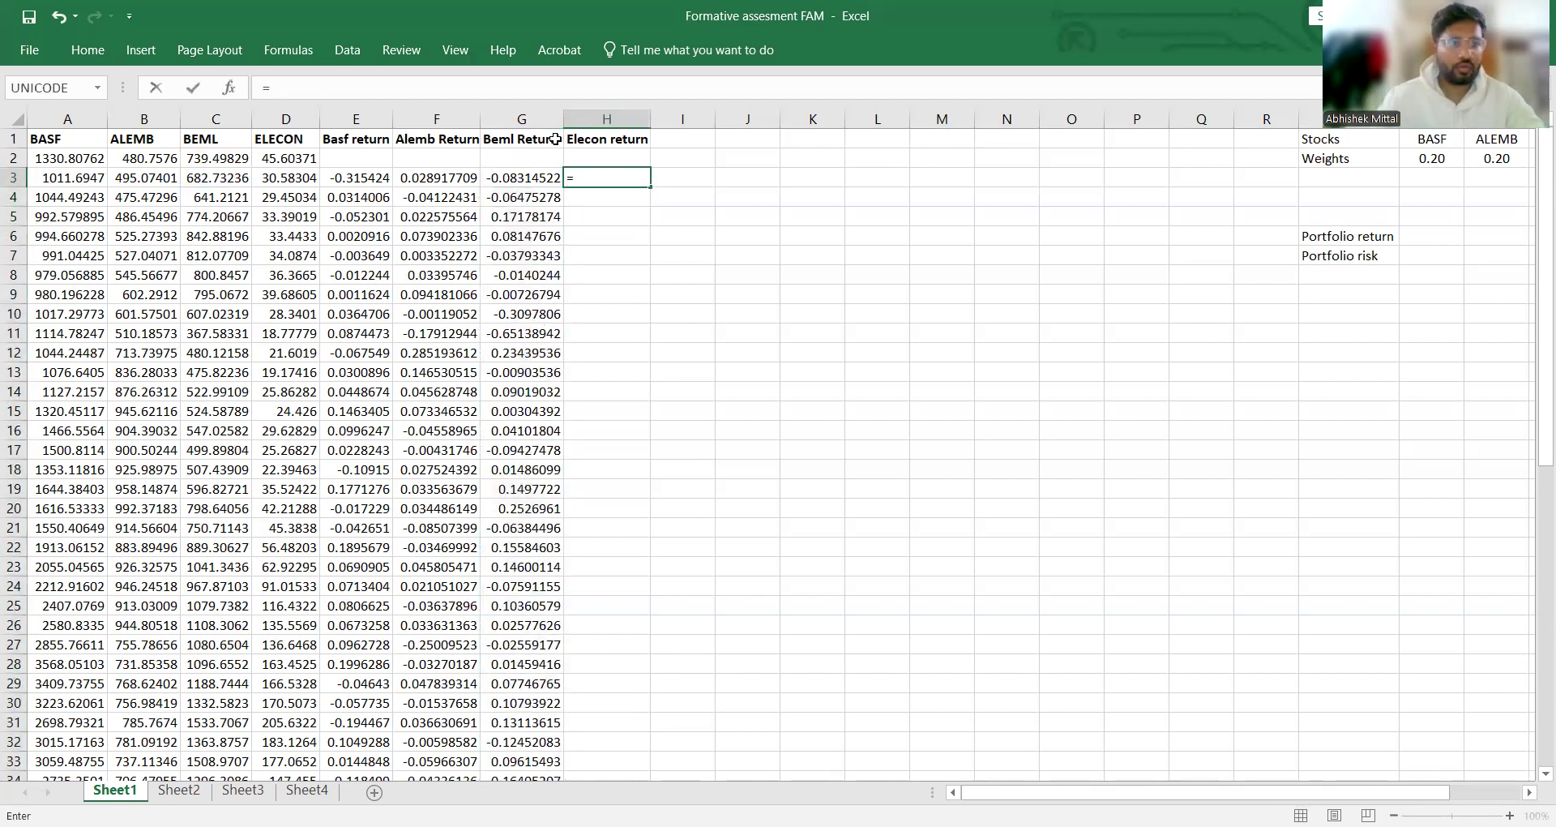
{"action": "left_click", "coordinate": [293, 177]}
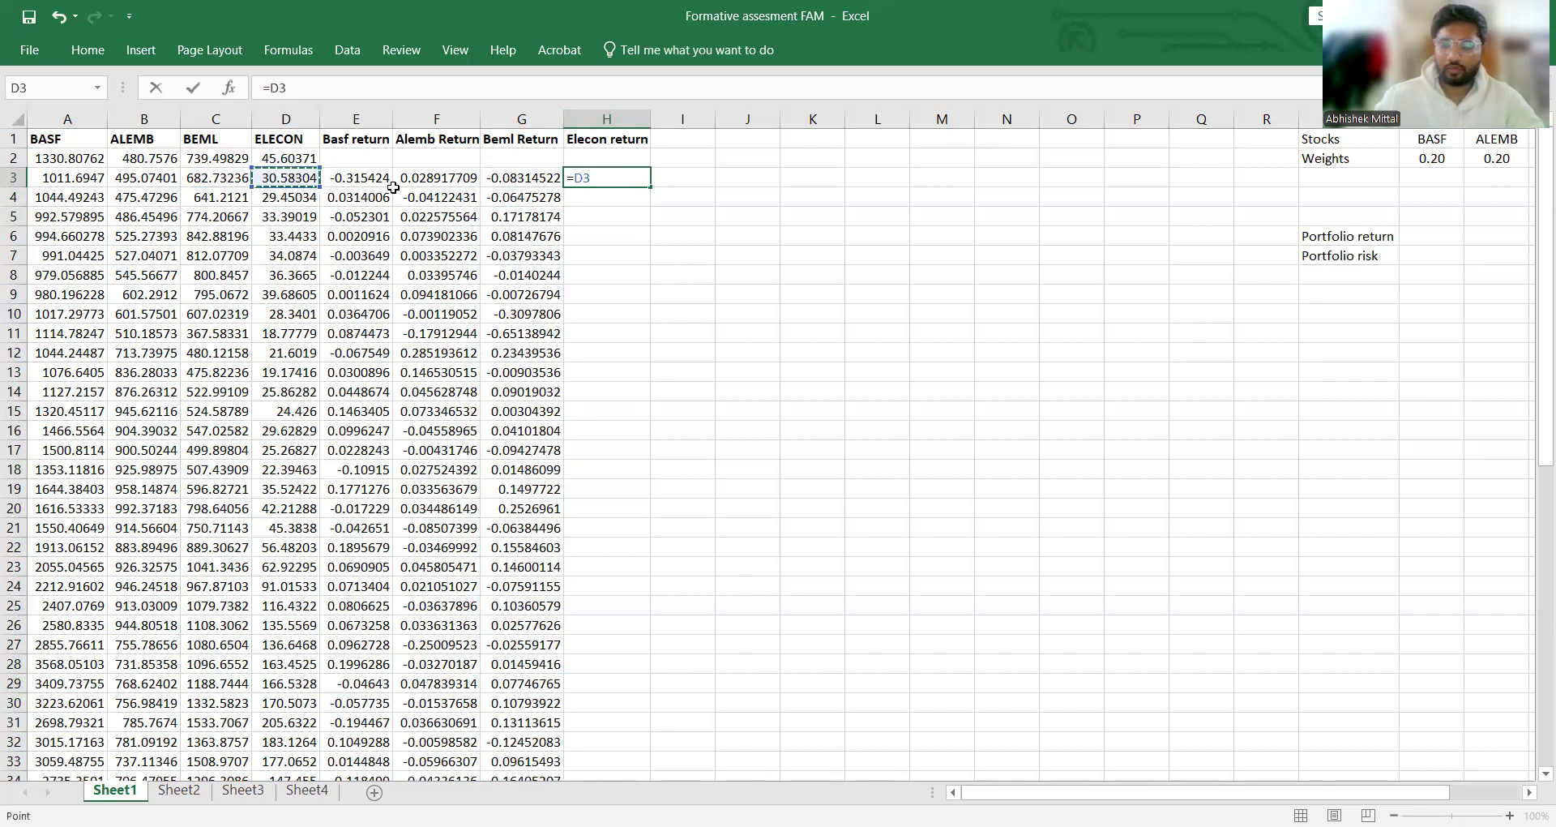
{"action": "key", "text": "BackSpace"}
{"action": "key", "text": "BackSpace"}
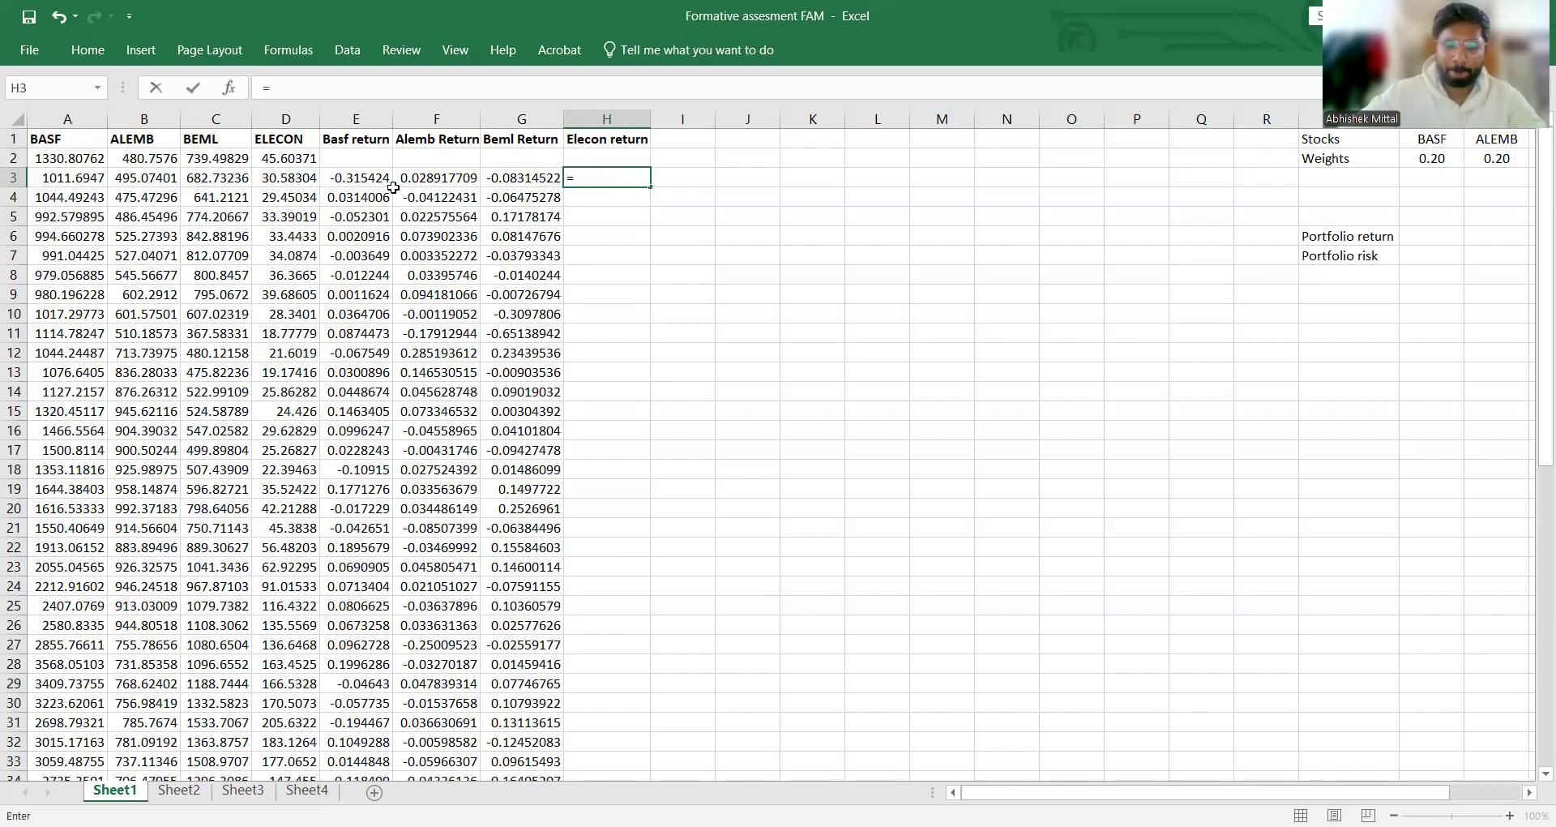
{"action": "left_click", "coordinate": [307, 178]}
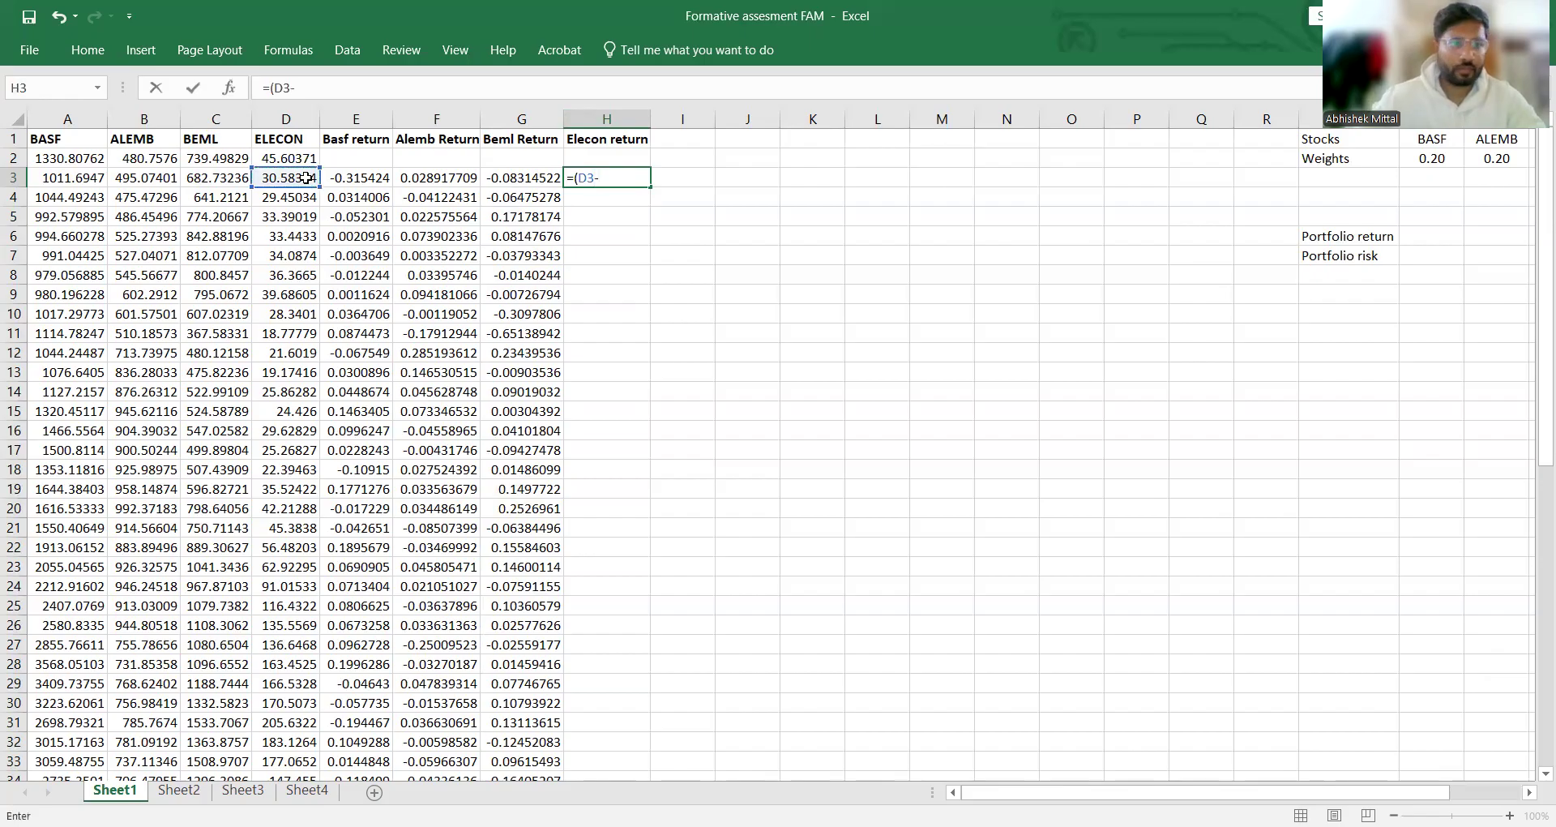
{"action": "type", "text": "-"}
{"action": "left_click", "coordinate": [302, 162]}
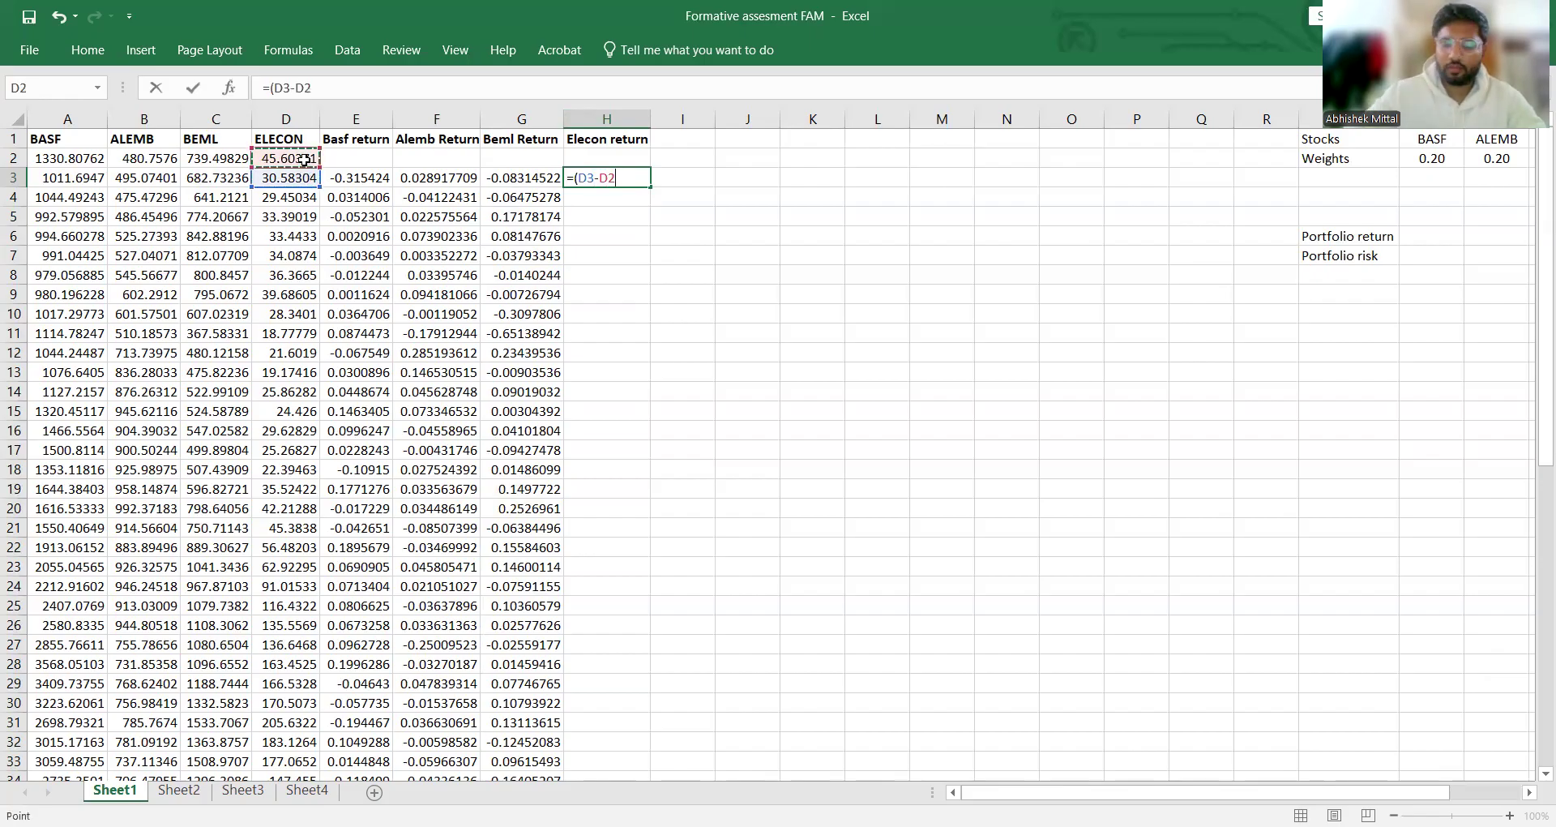
{"action": "type", "text": ")"}
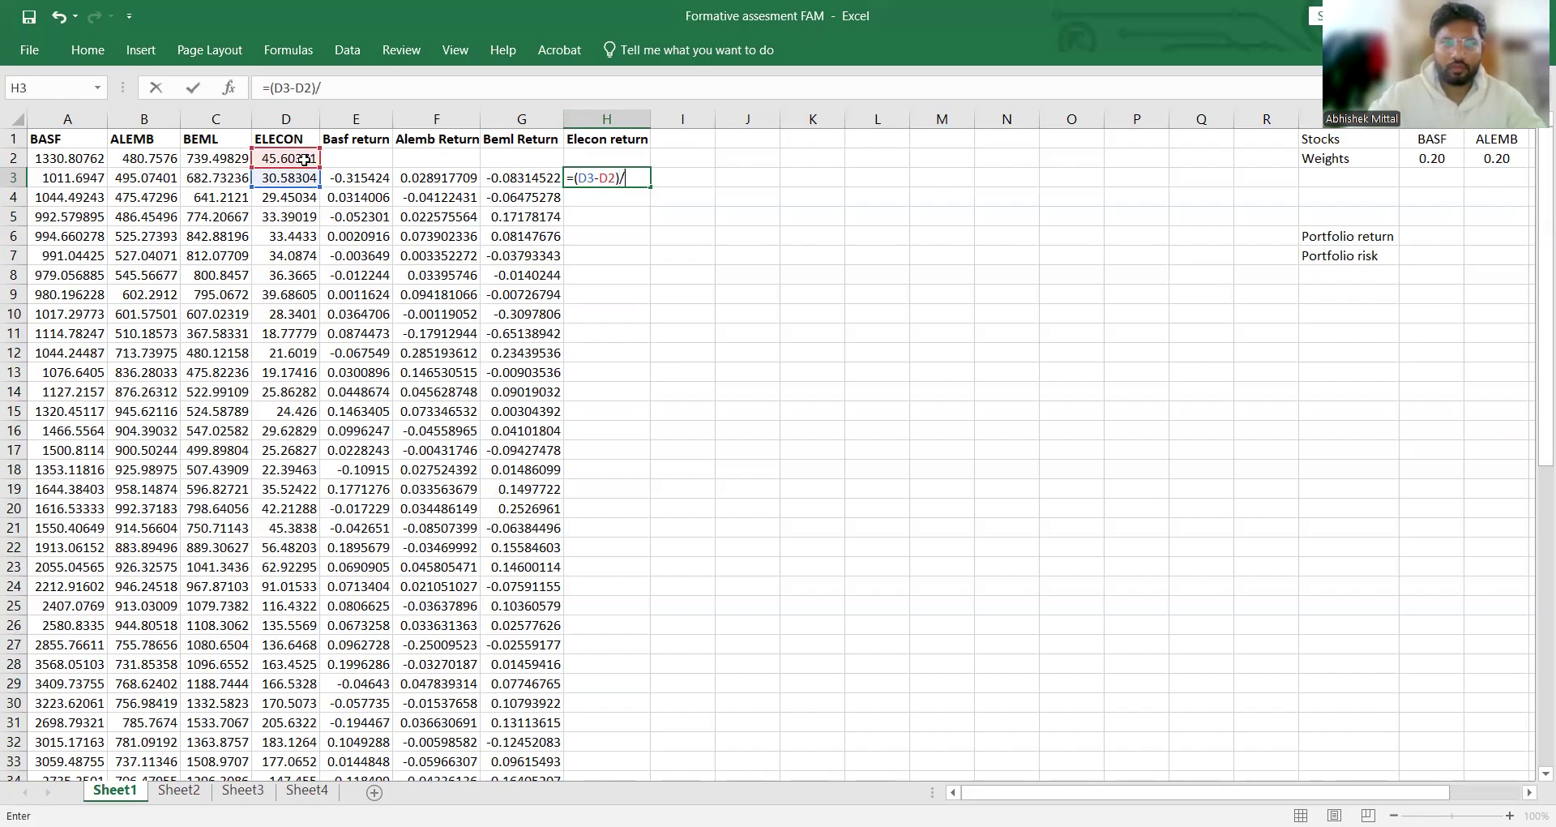
{"action": "type", "text": "/"}
{"action": "left_click", "coordinate": [314, 179]}
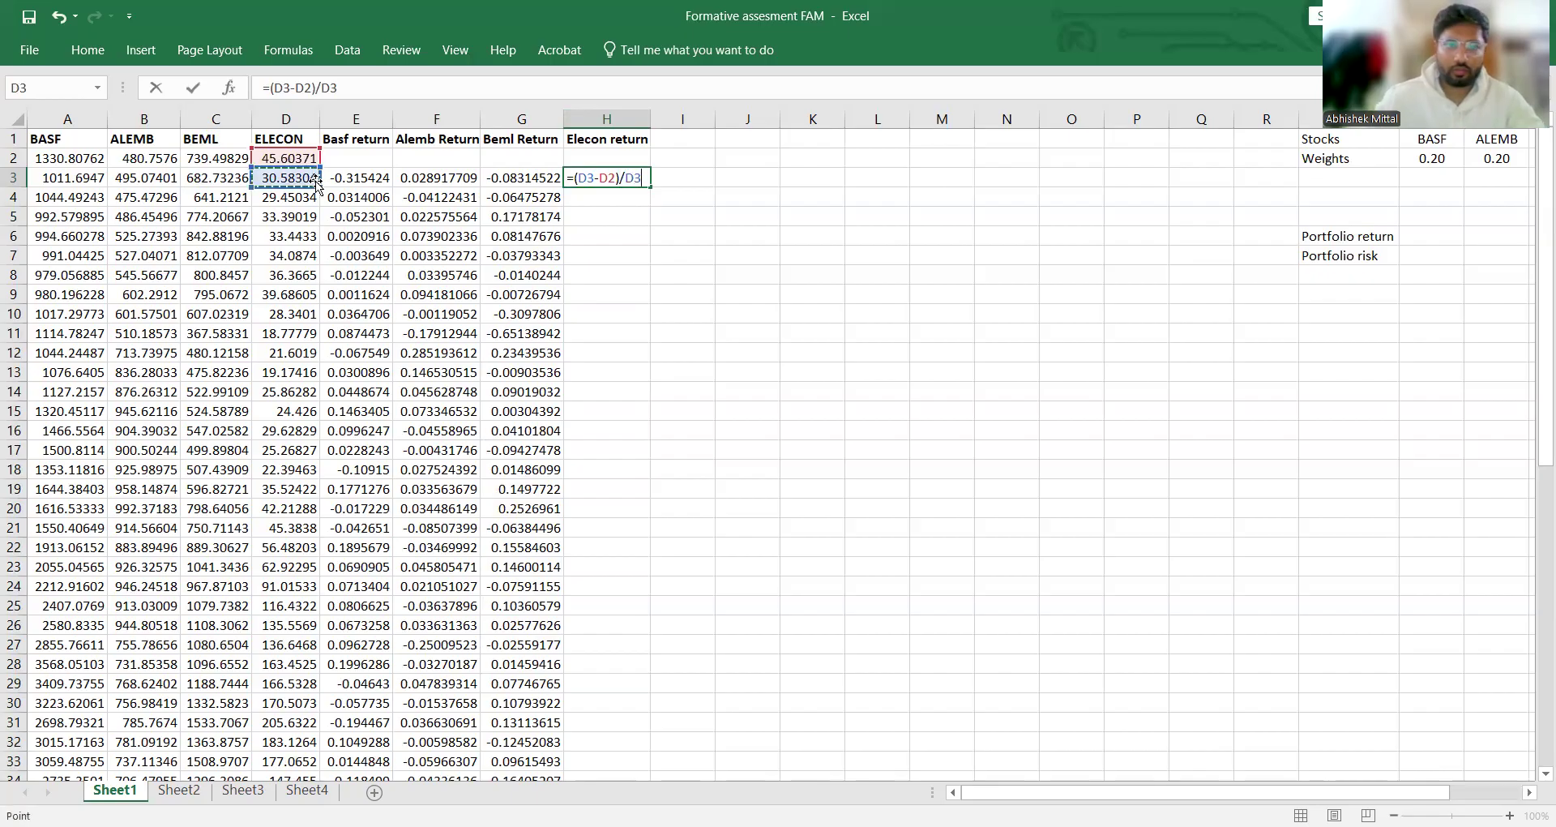
{"action": "key", "text": "Return"}
{"action": "left_click", "coordinate": [612, 177]}
{"action": "double_click", "coordinate": [649, 186]}
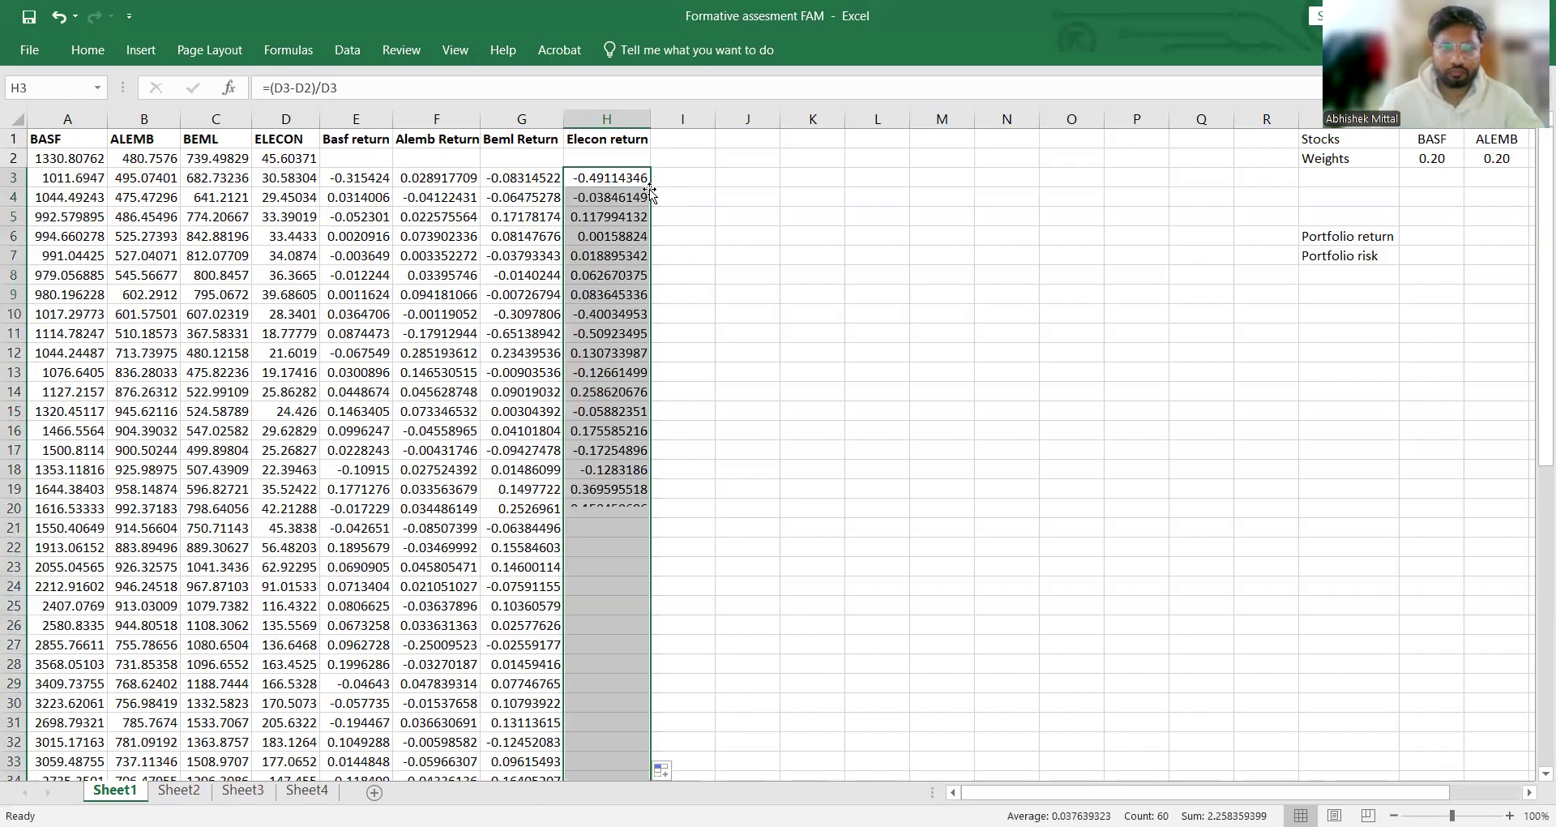
{"action": "left_click", "coordinate": [733, 203]}
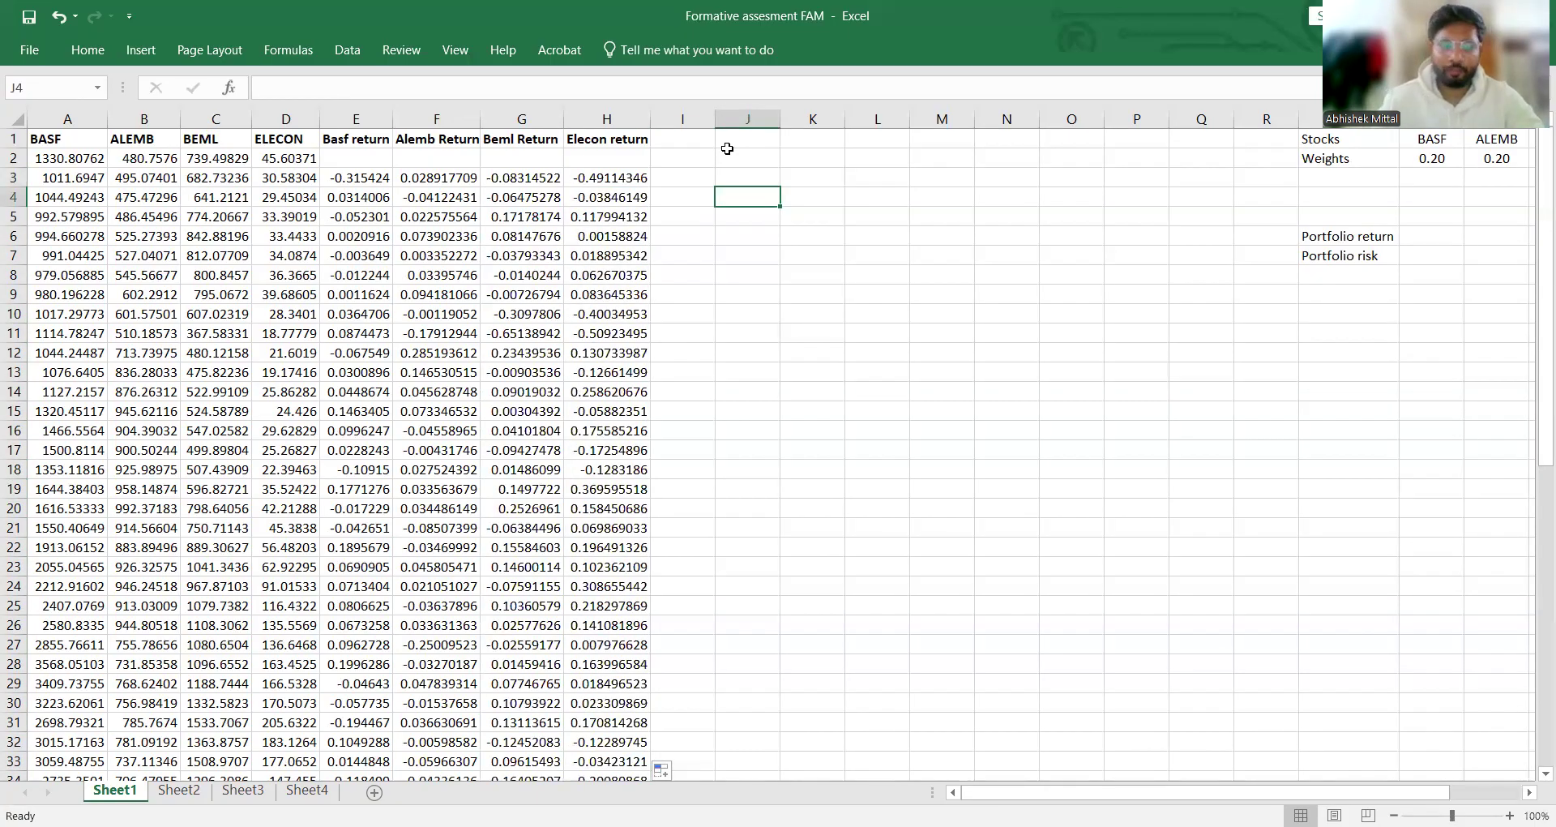
Step: Examine the stock weights table and the four return columns down to the last data row
{"action": "left_click_drag", "start_coordinate": [1172, 793], "coordinate": [1243, 792]}
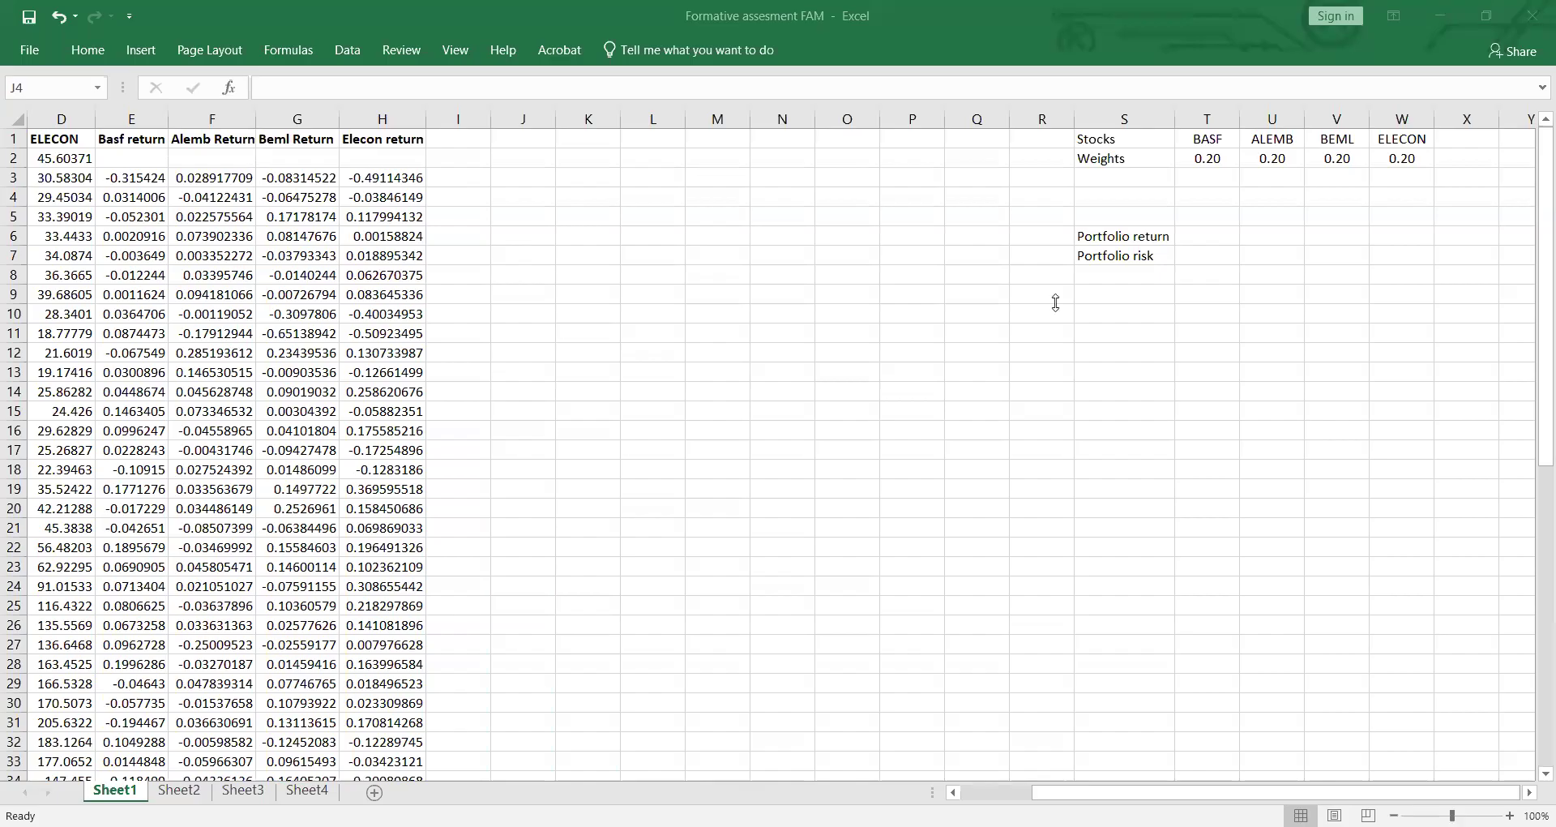
{"action": "scroll", "coordinate": [775, 364], "scroll_direction": "down", "scroll_amount": 6}
{"action": "scroll", "coordinate": [775, 363], "scroll_direction": "down", "scroll_amount": 2}
{"action": "scroll", "coordinate": [775, 364], "scroll_direction": "down", "scroll_amount": 1}
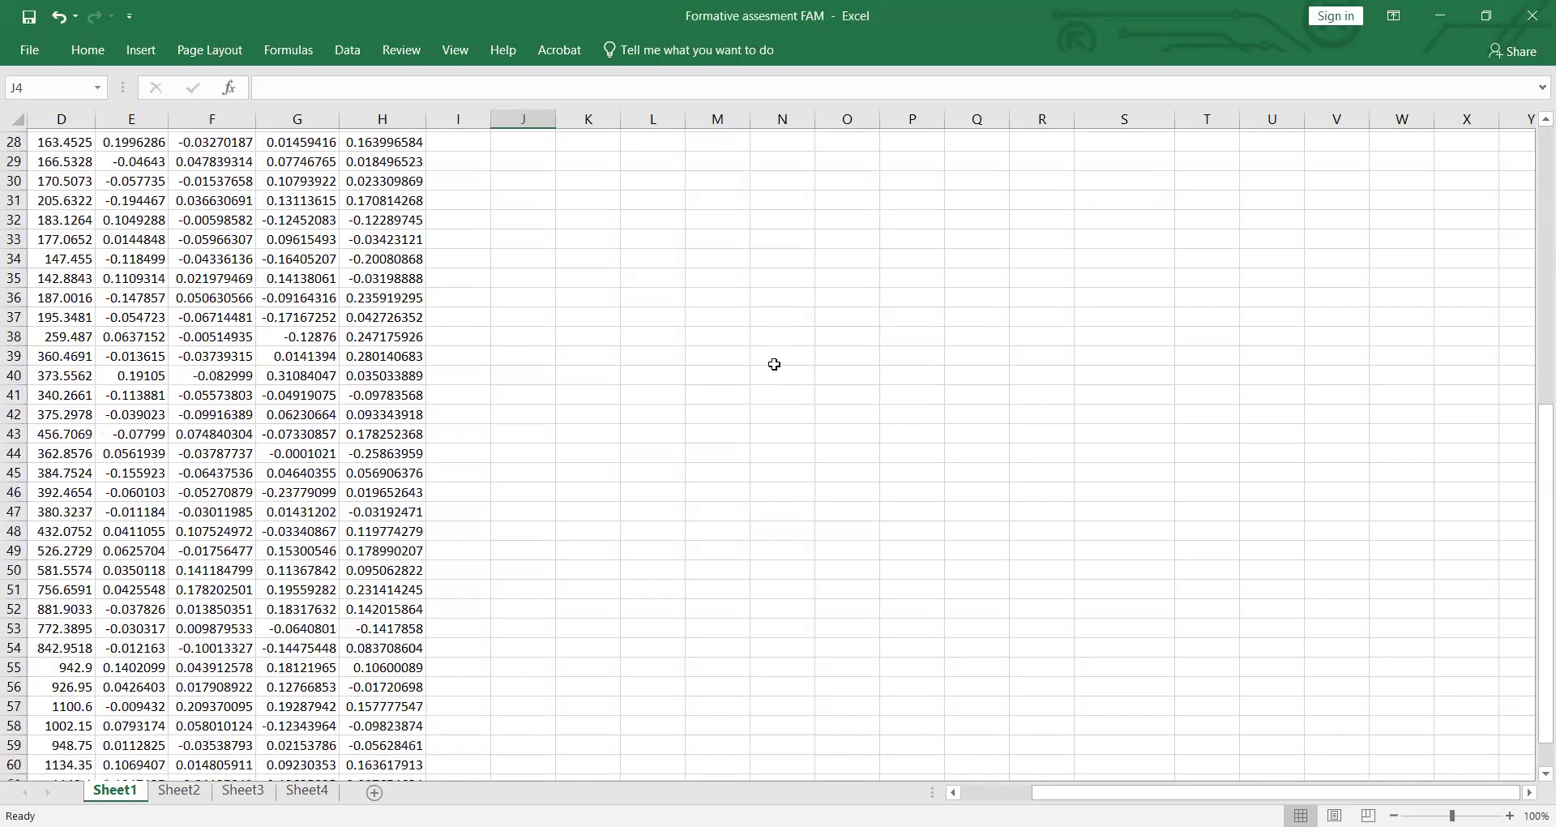
{"action": "scroll", "coordinate": [775, 364], "scroll_direction": "down", "scroll_amount": 4}
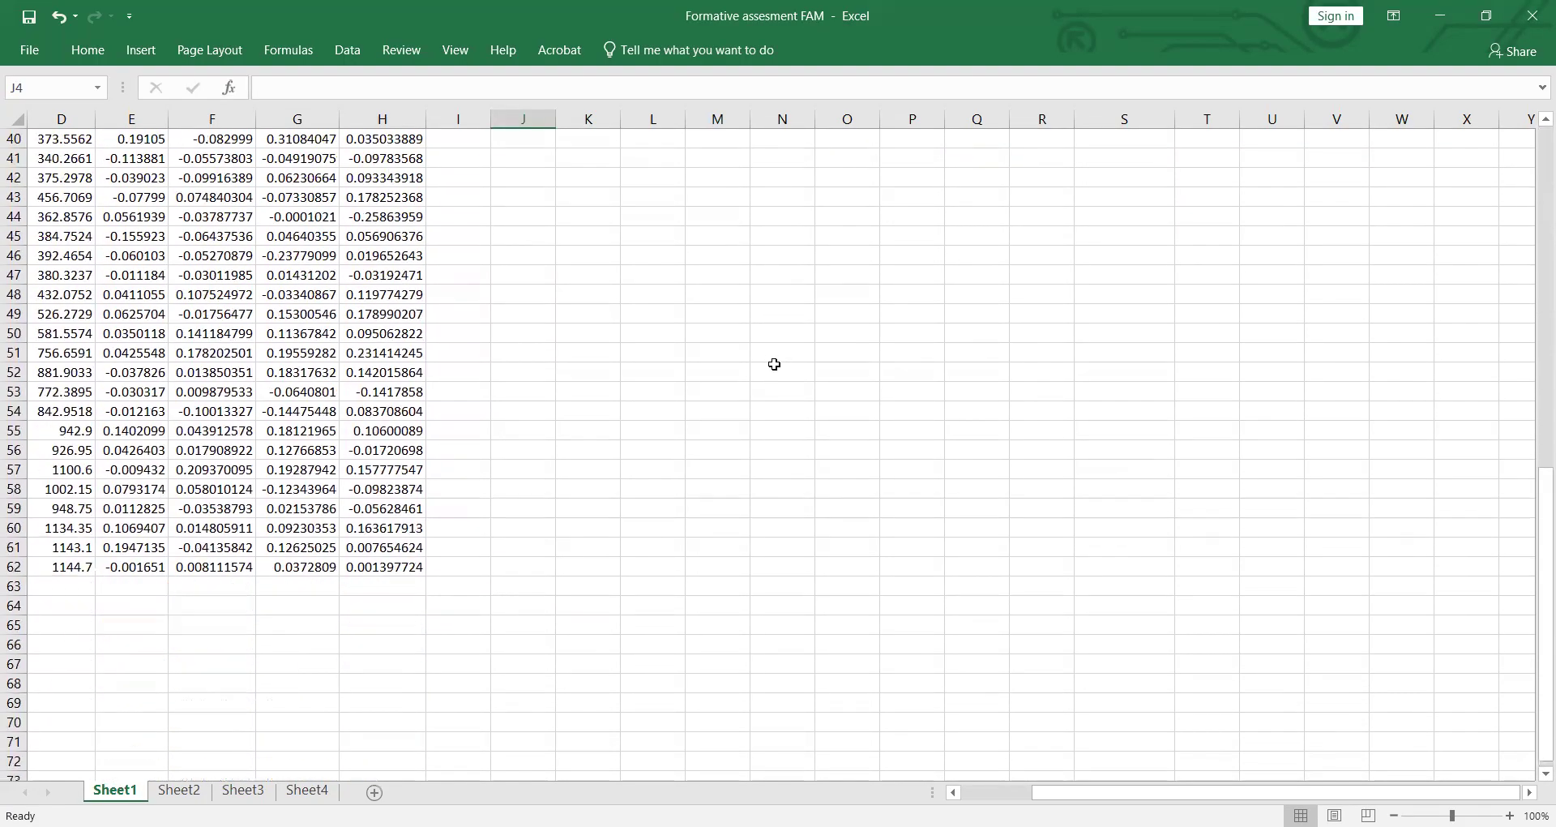
{"action": "left_click_drag", "start_coordinate": [1062, 792], "coordinate": [831, 772]}
{"action": "scroll", "coordinate": [470, 601], "scroll_direction": "up", "scroll_amount": 5}
{"action": "scroll", "coordinate": [470, 601], "scroll_direction": "up", "scroll_amount": 8}
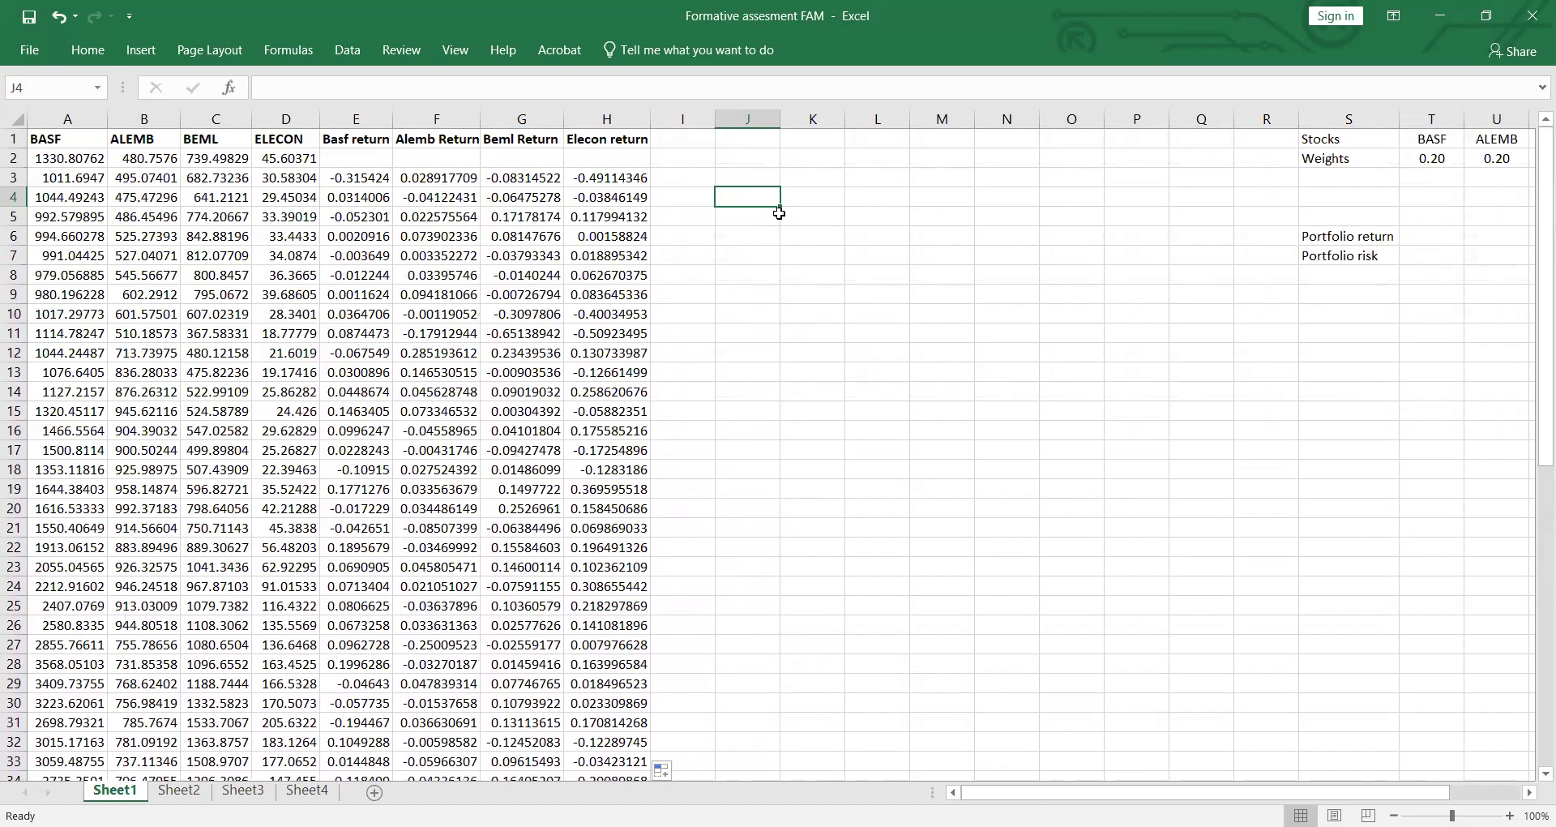
Step: Enter the heading "Average return" in cell J4 and widen column J to fit it
{"action": "type", "text": "A"}
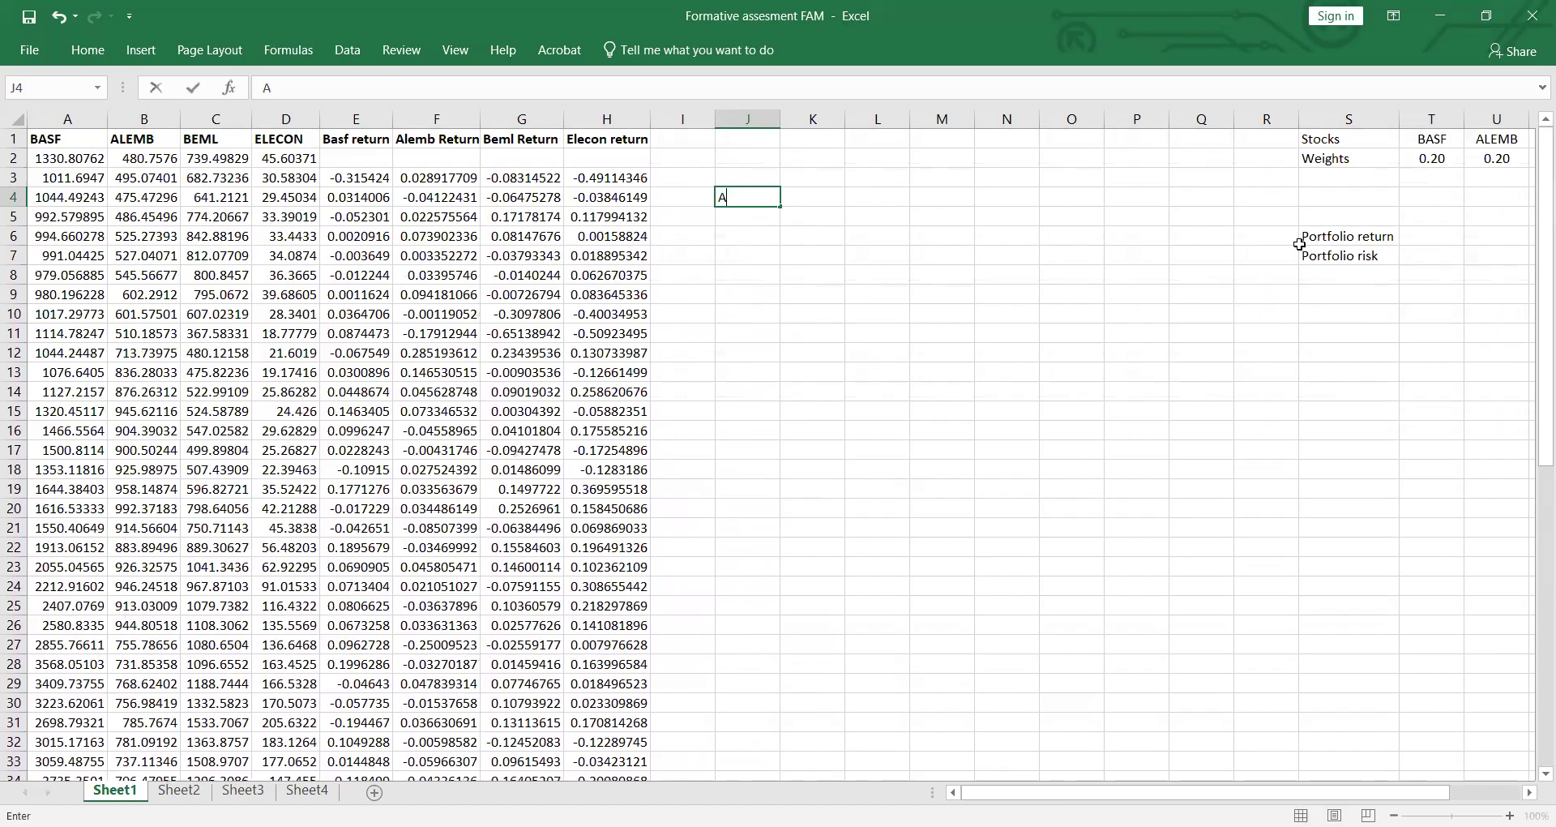
{"action": "type", "text": "verage re"}
{"action": "key", "text": "Return"}
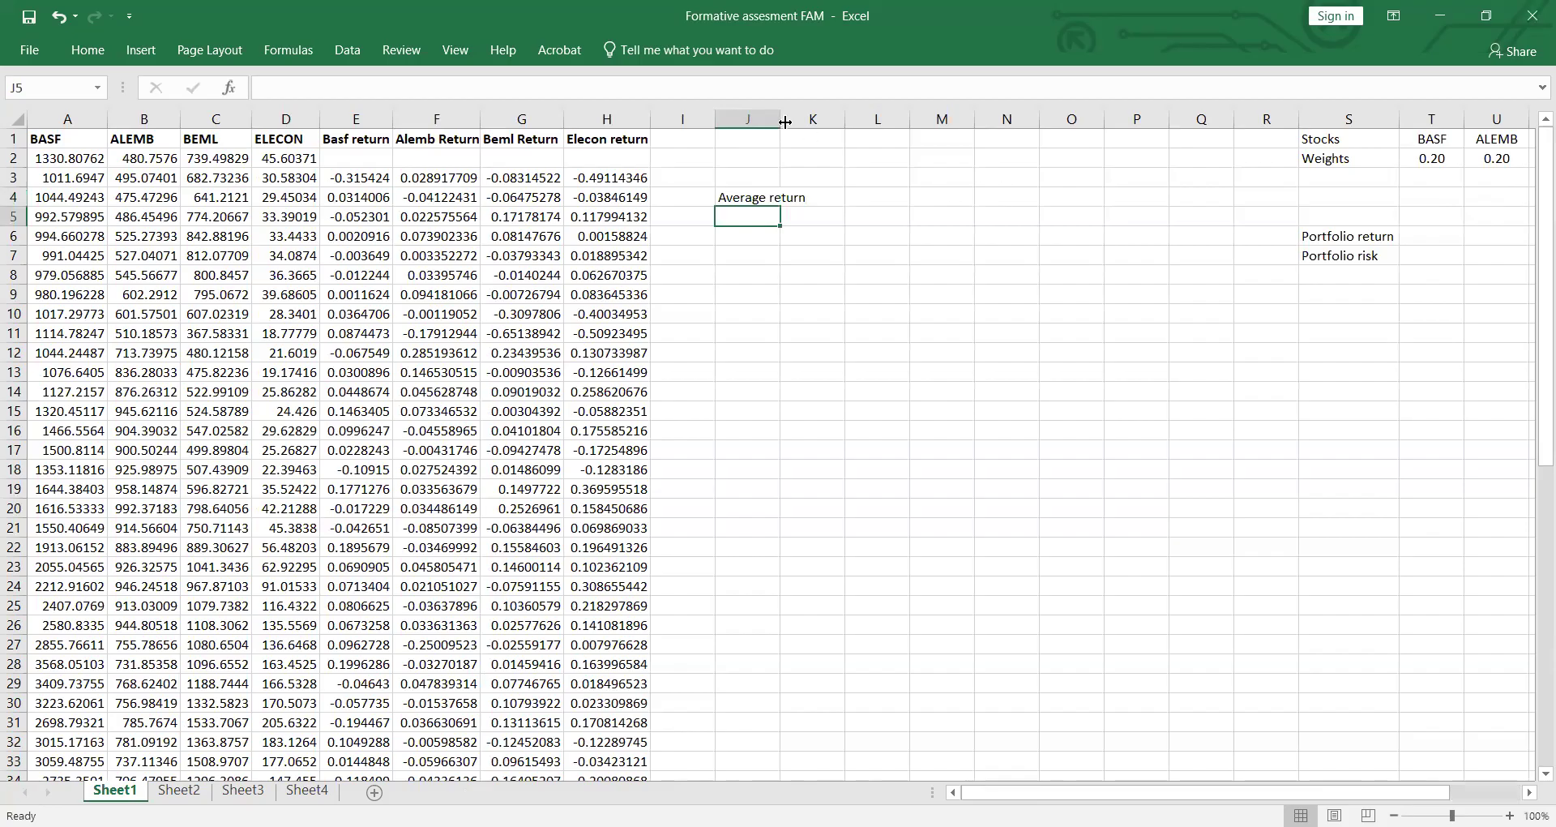
{"action": "left_click_drag", "start_coordinate": [785, 122], "coordinate": [815, 122]}
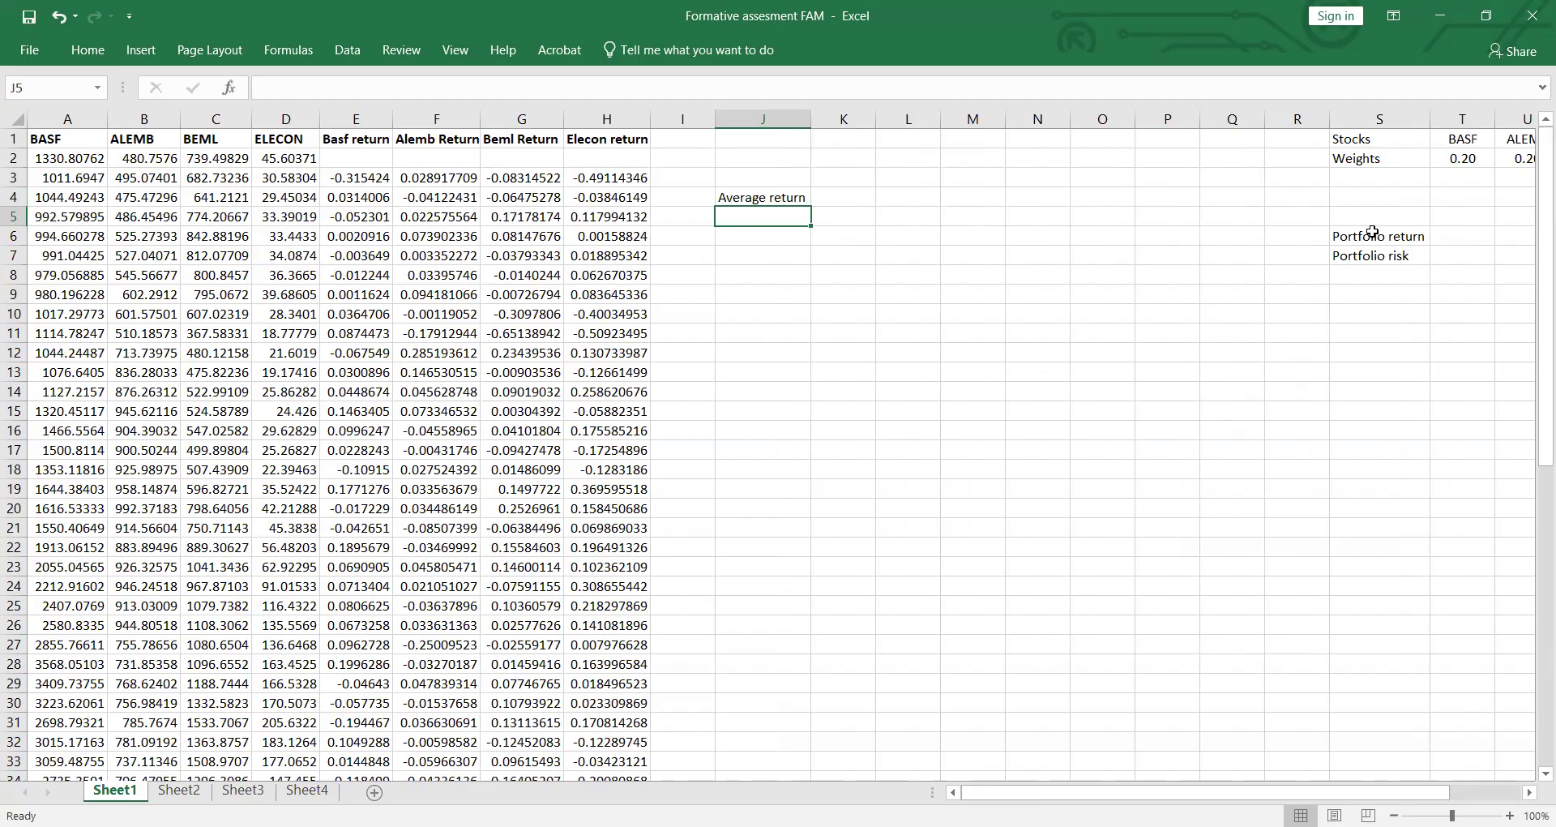
Step: List the stock labels BASF, ALEMB, BEML and ELECON in cells J5 to J8 under the Average return heading
{"action": "type", "text": "BS"}
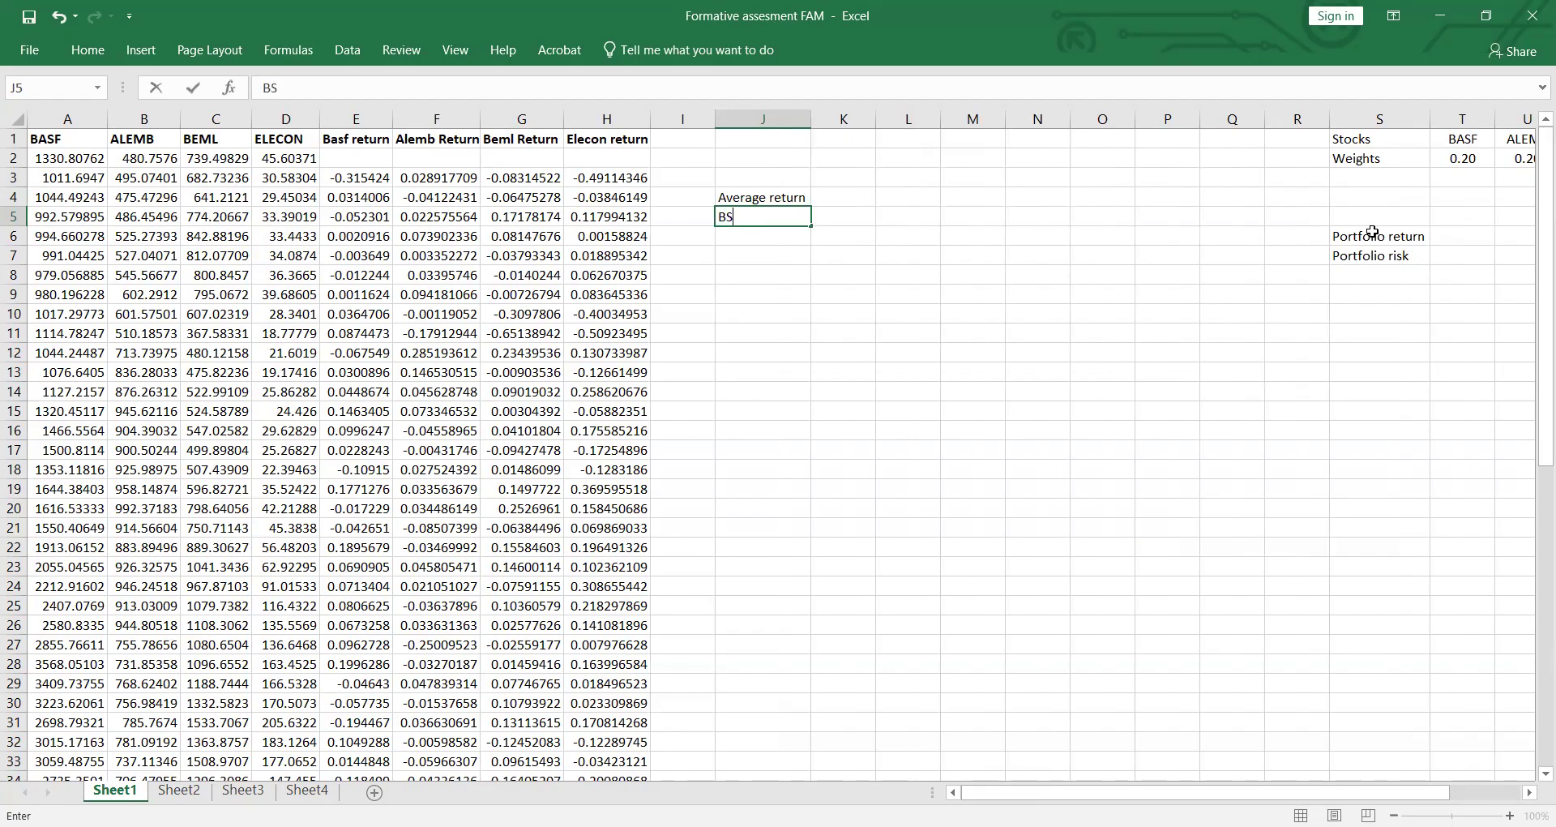
{"action": "key", "text": "BackSpace"}
{"action": "key", "text": "BackSpace"}
{"action": "type", "text": "ASF"}
{"action": "left_click", "coordinate": [758, 234]}
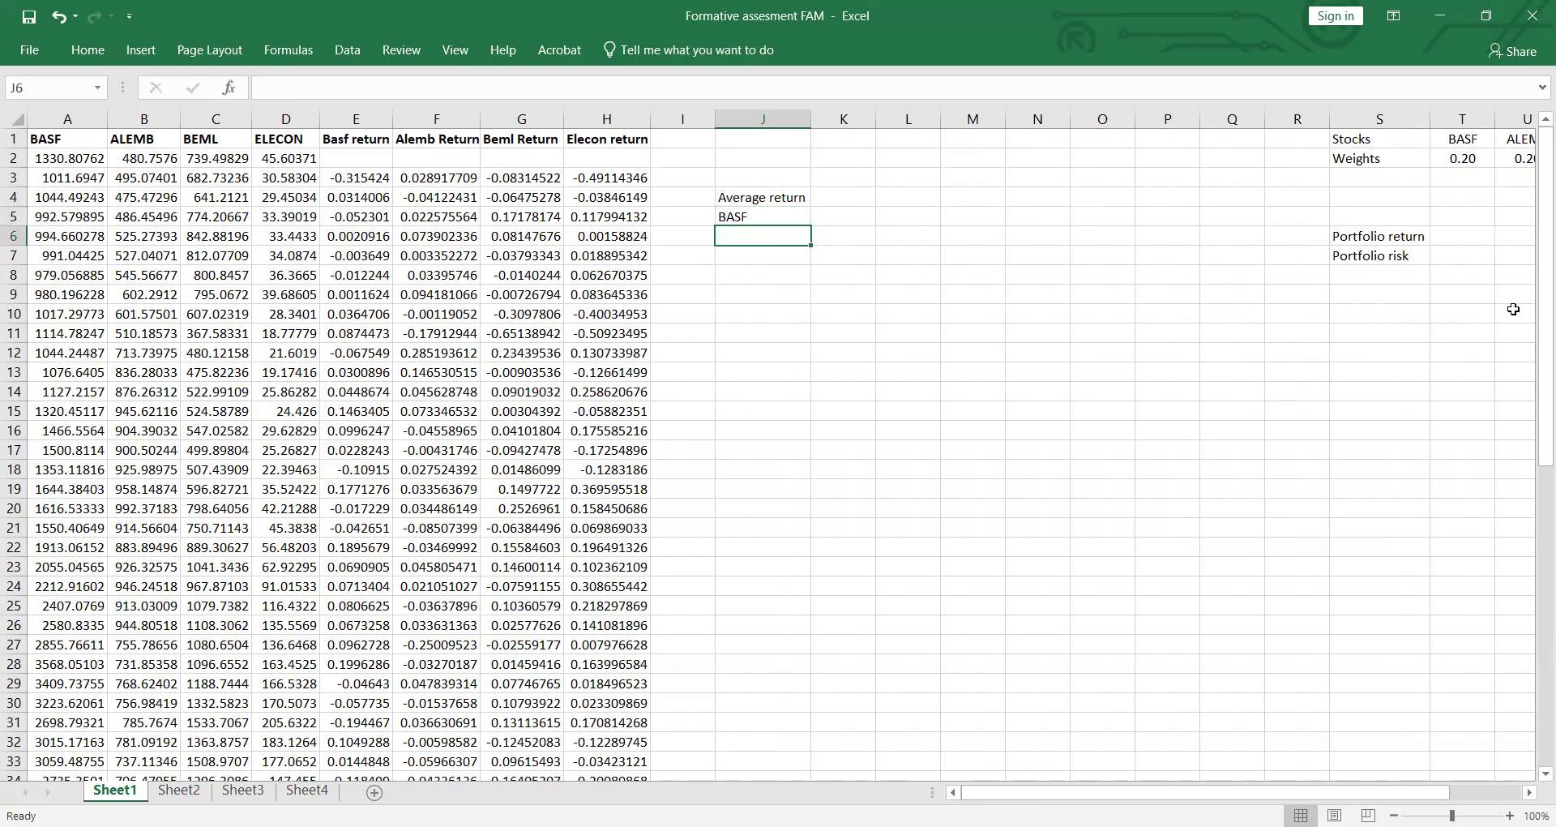
{"action": "type", "text": "ALEMB"}
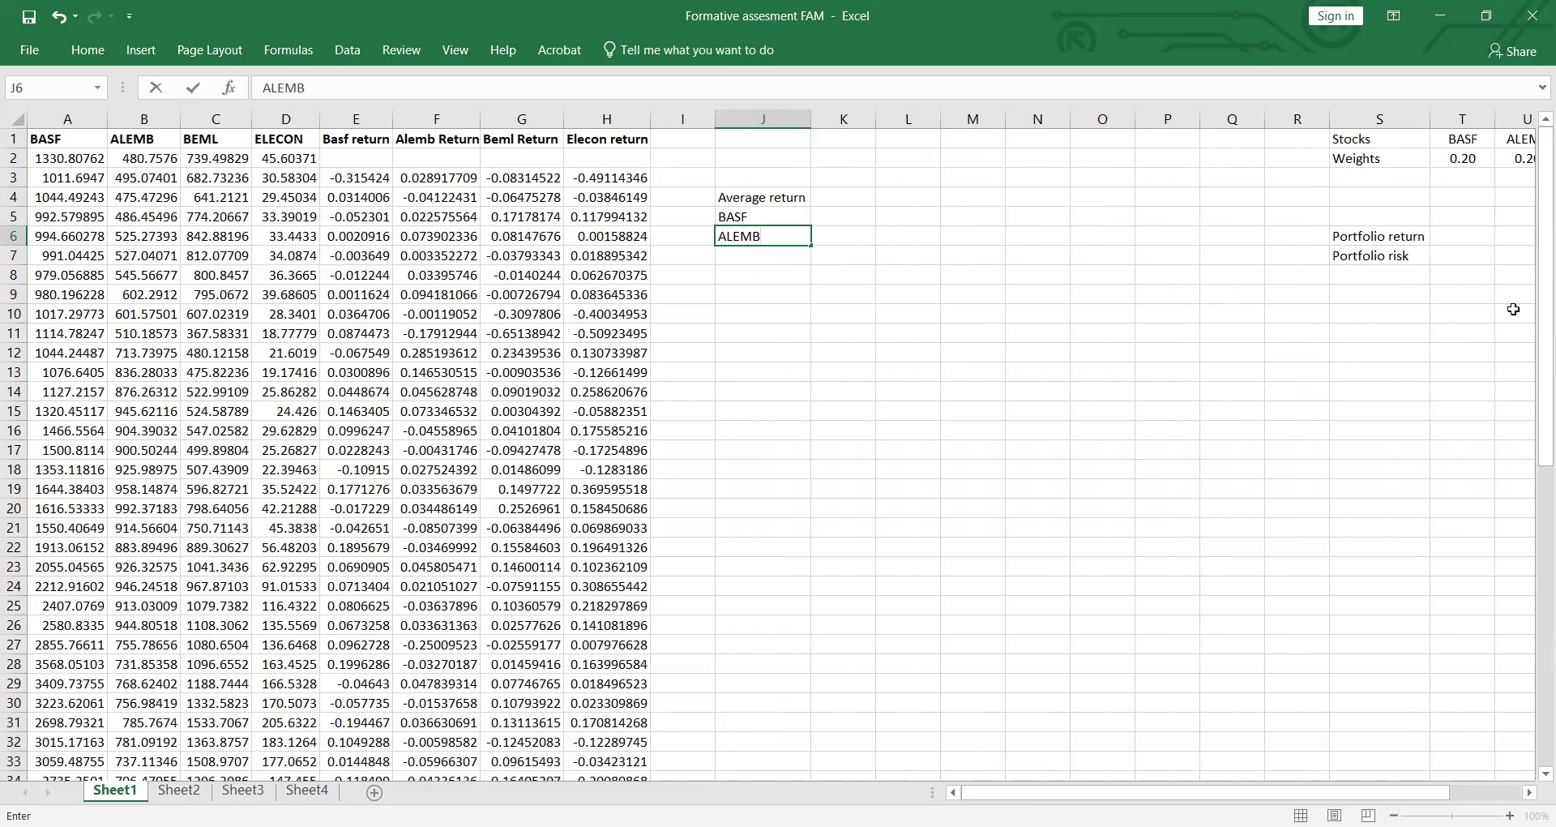
{"action": "key", "text": "Return"}
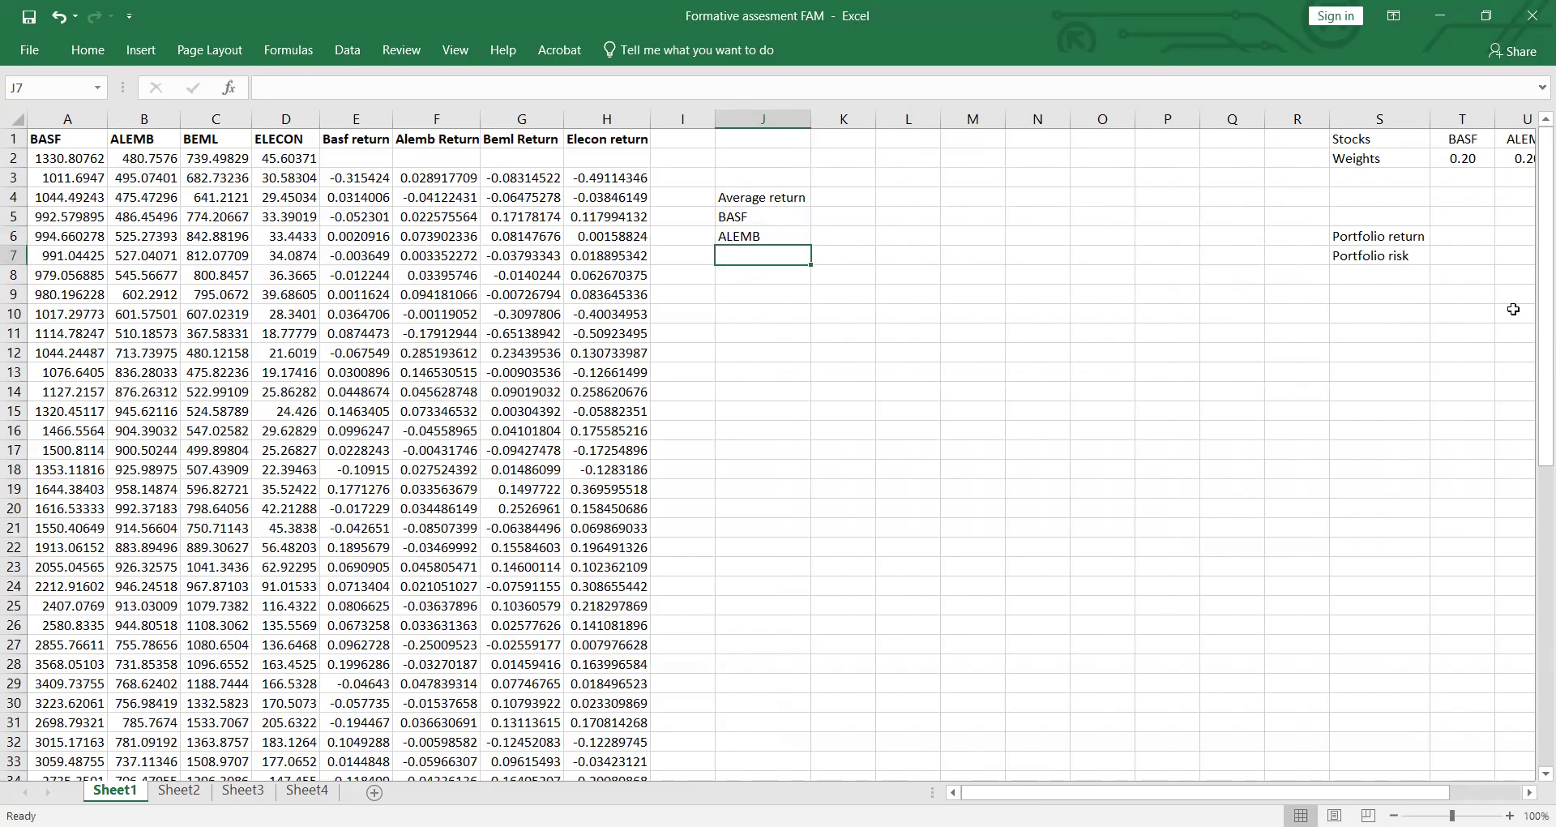
{"action": "type", "text": "BEML"}
{"action": "key", "text": "Return"}
{"action": "type", "text": "ELECON"}
{"action": "key", "text": "Return"}
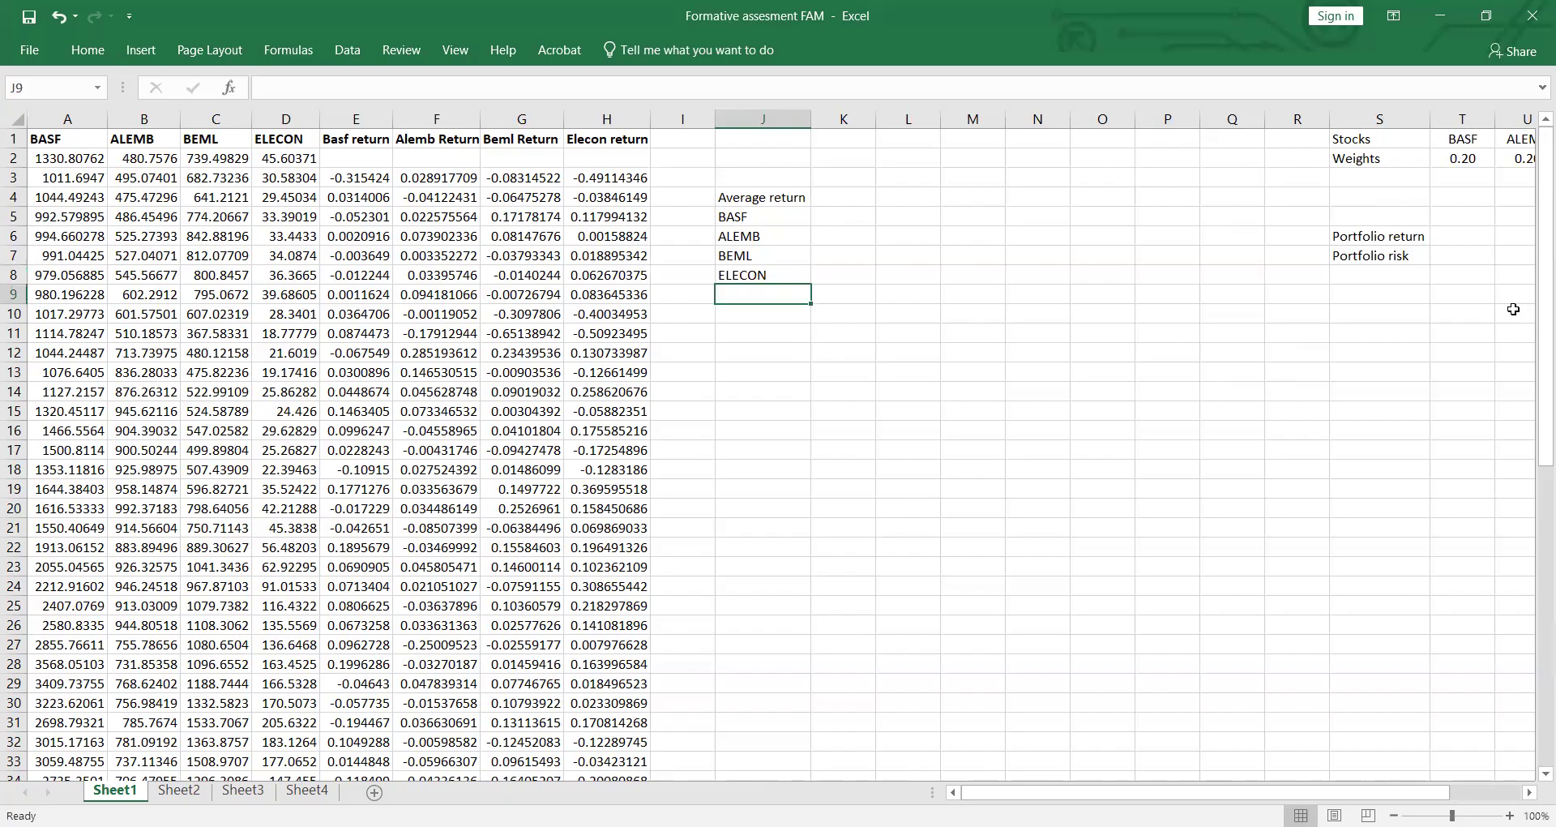
Step: Set the portfolio weights of BASF, ALEMB, BEML and ELECON in cells T2 to W2 to 0.25 each
{"action": "left_click_drag", "start_coordinate": [1069, 792], "coordinate": [1140, 792]}
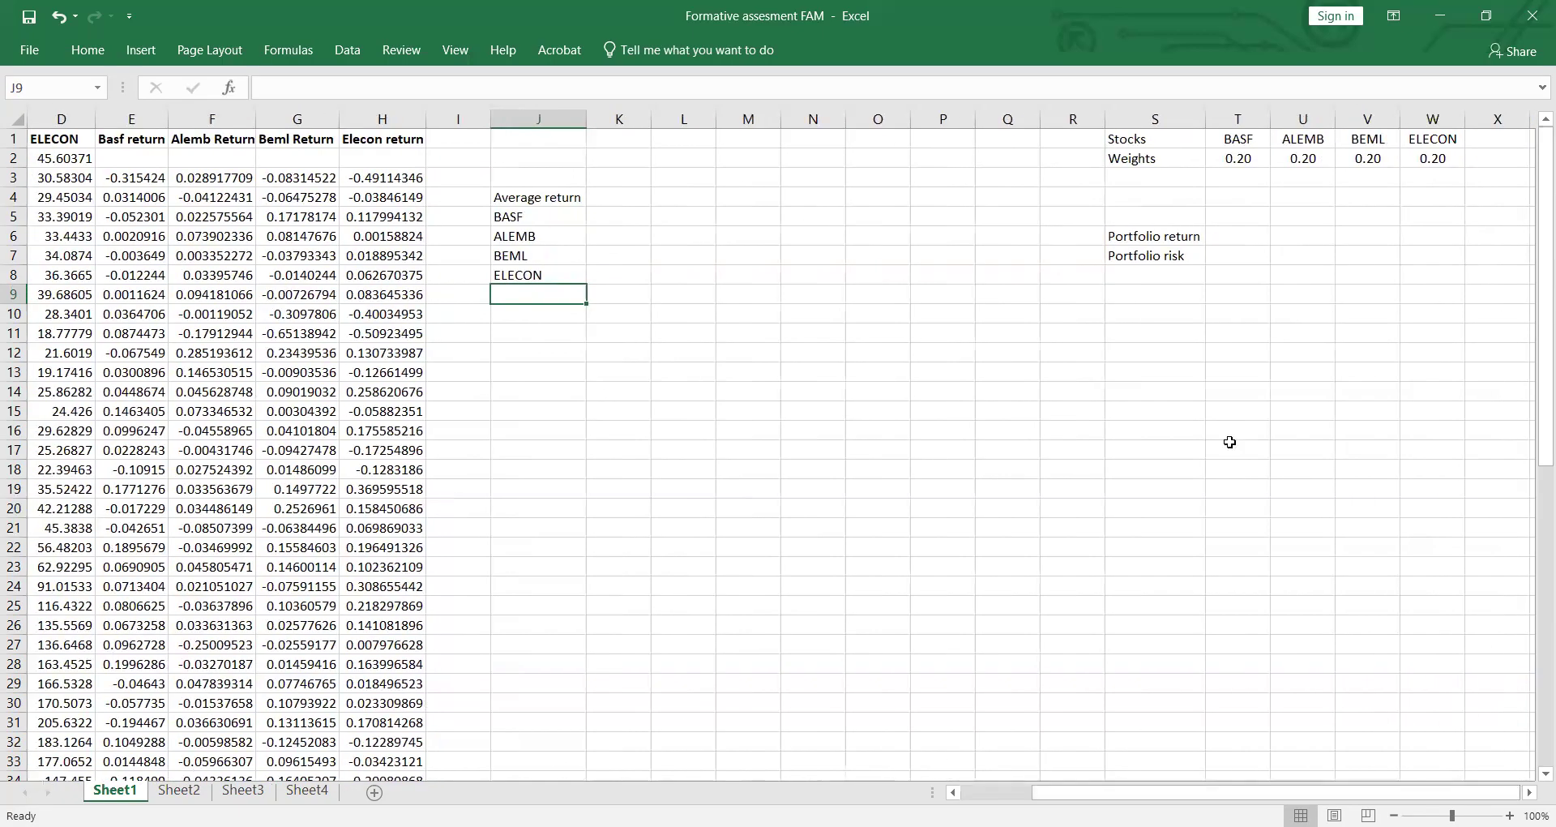
{"action": "double_click", "coordinate": [1248, 166]}
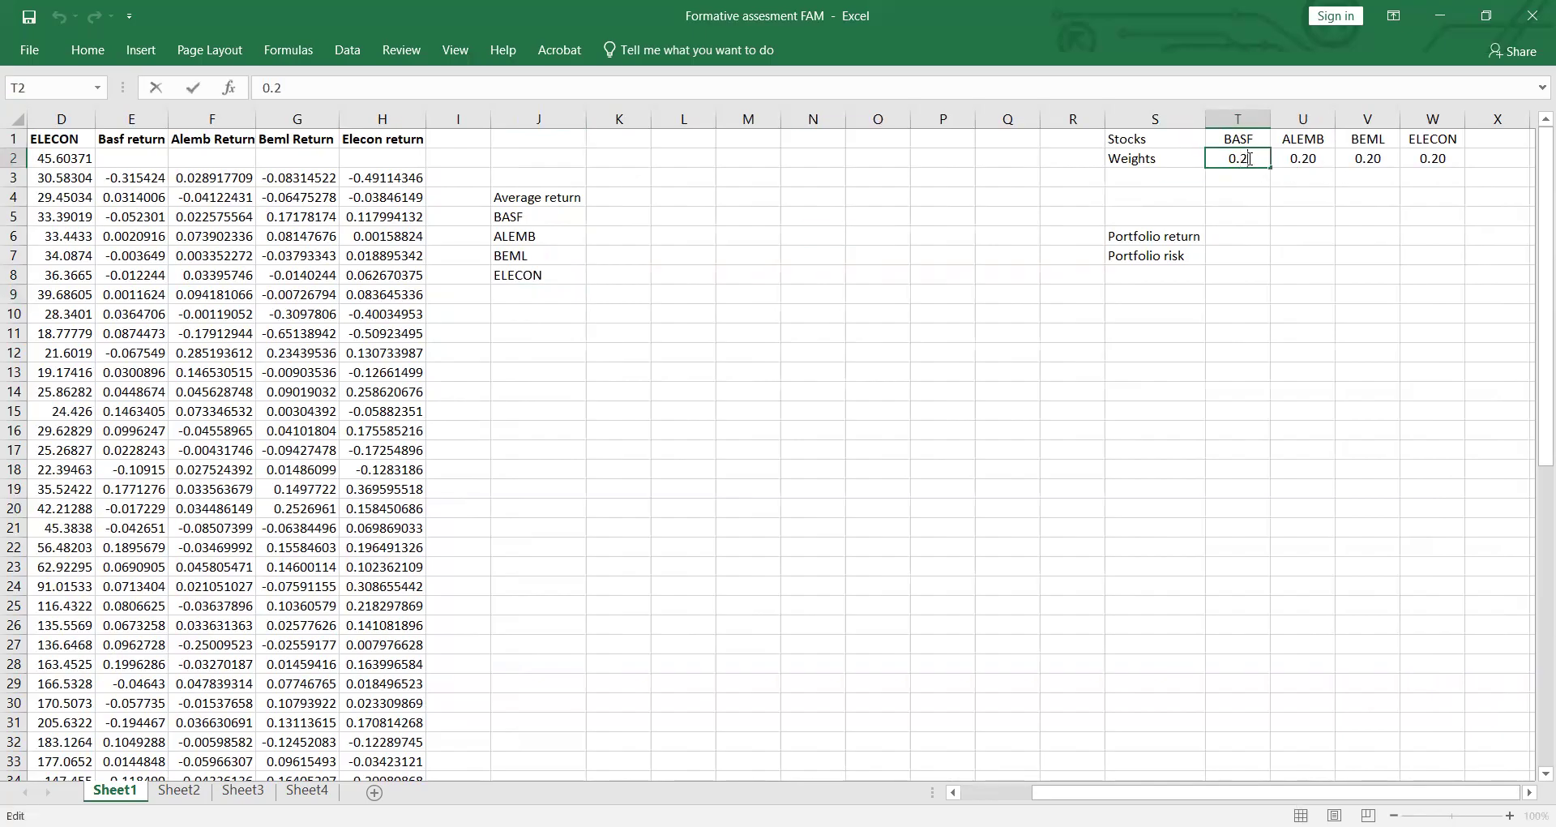
{"action": "type", "text": "5"}
{"action": "double_click", "coordinate": [1318, 160]}
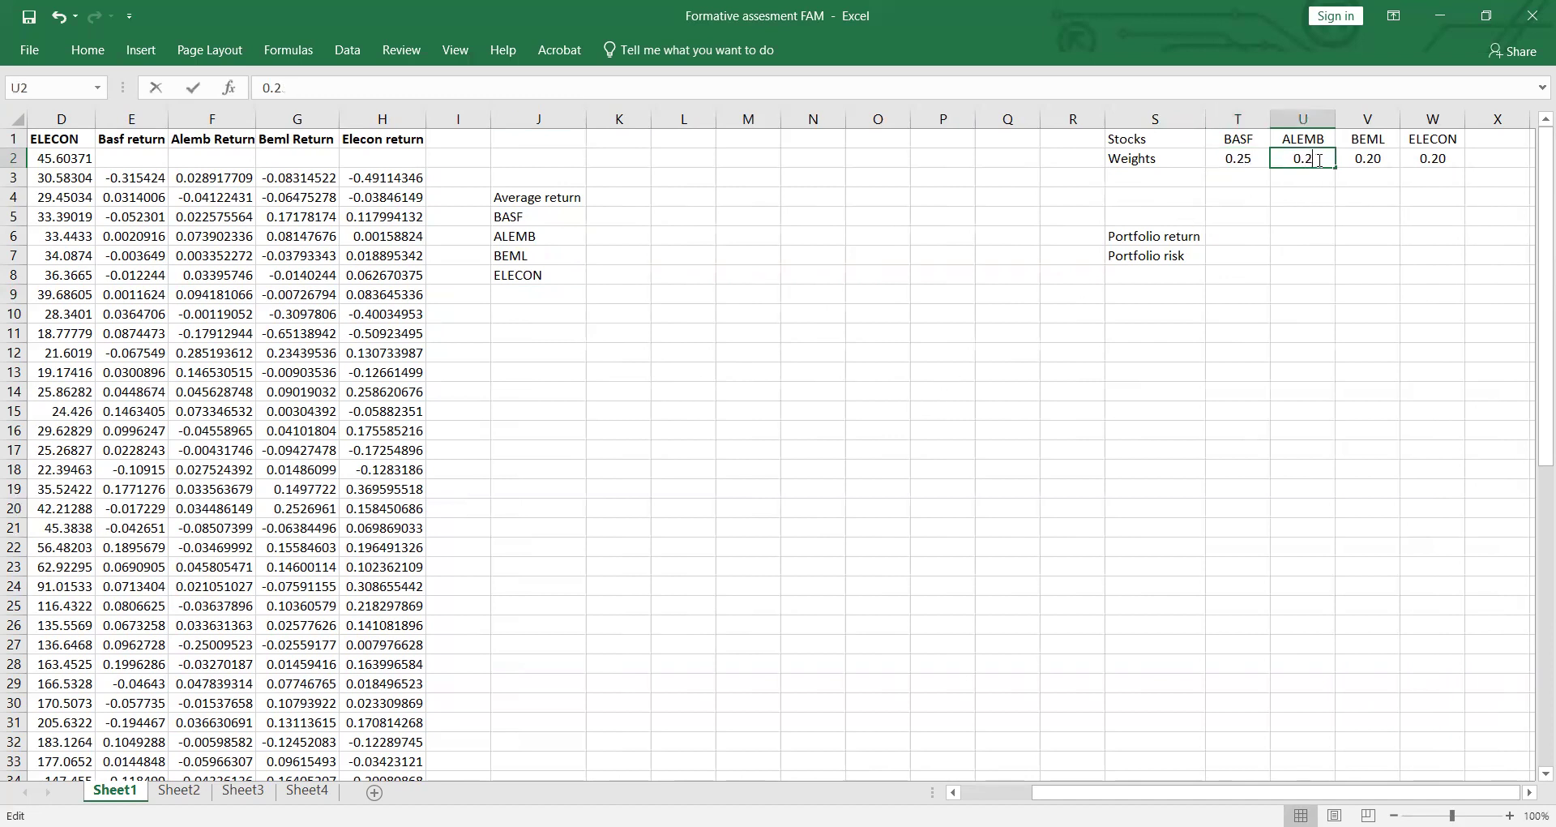
{"action": "type", "text": "5"}
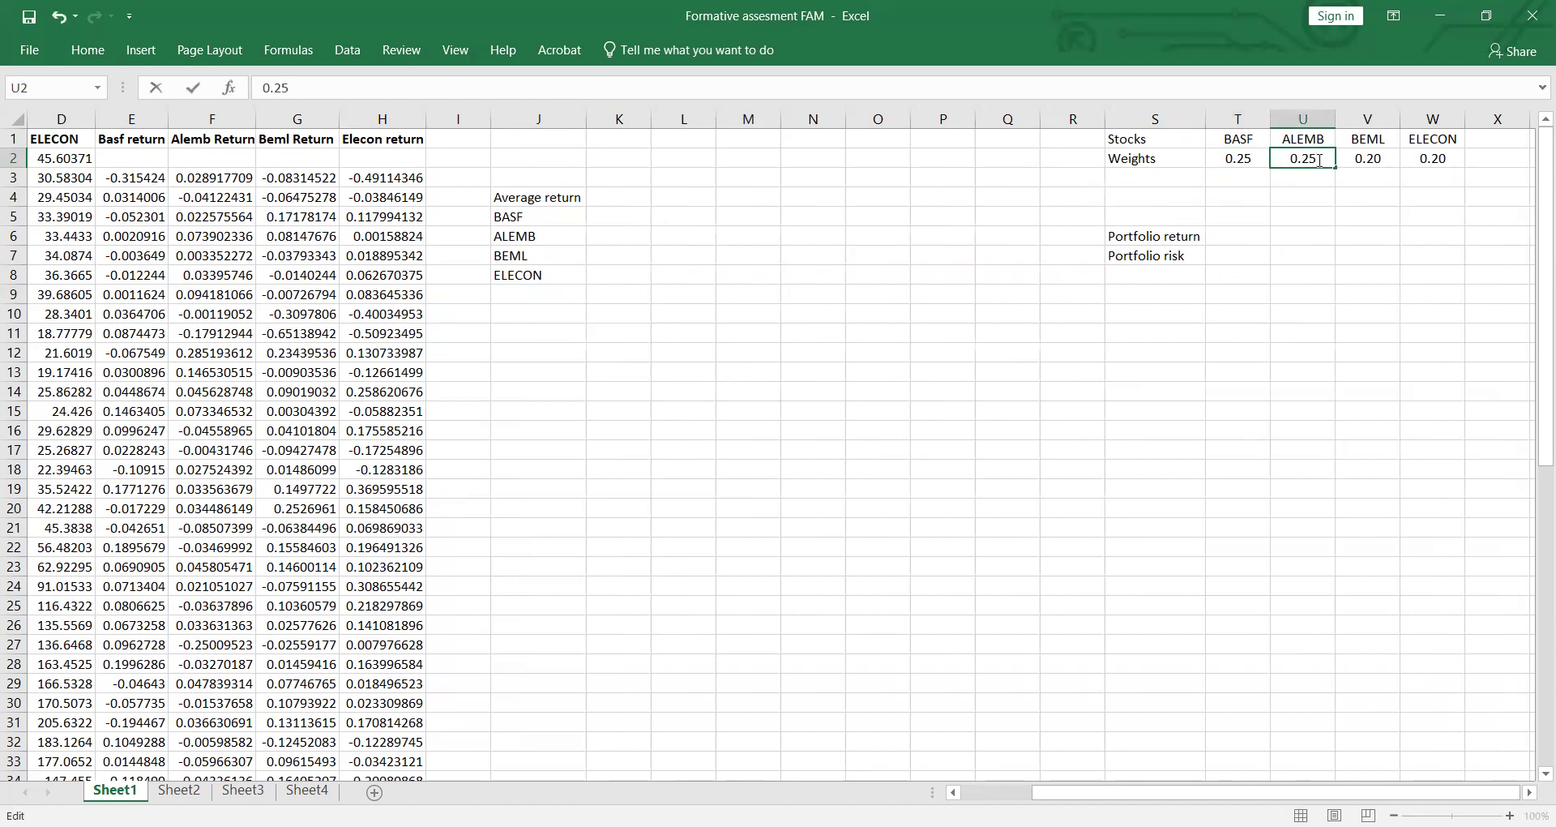
{"action": "double_click", "coordinate": [1384, 159]}
{"action": "type", "text": "5"}
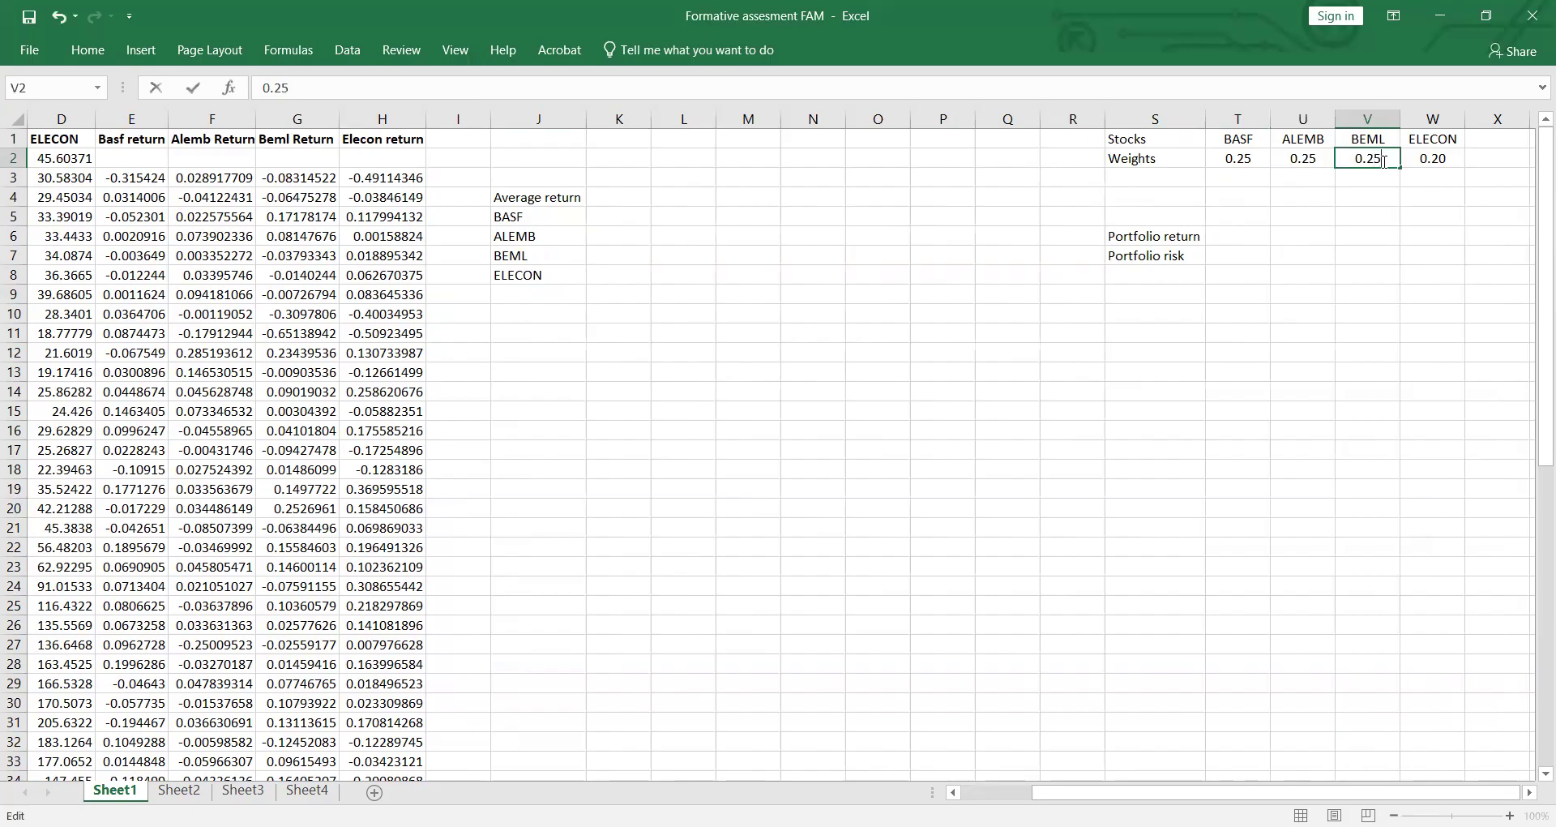
{"action": "double_click", "coordinate": [1449, 158]}
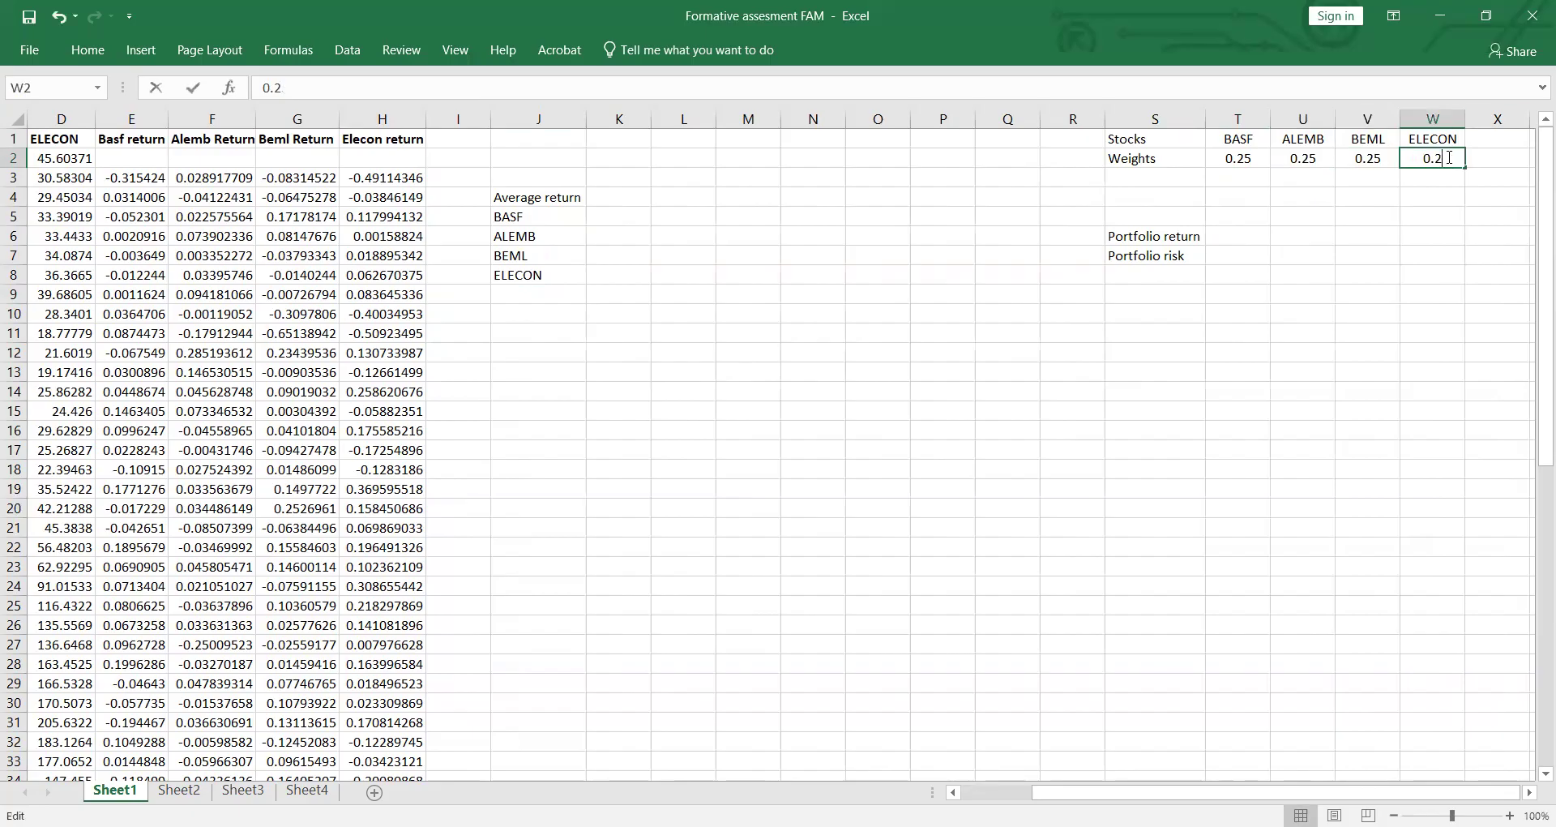
{"action": "type", "text": "5"}
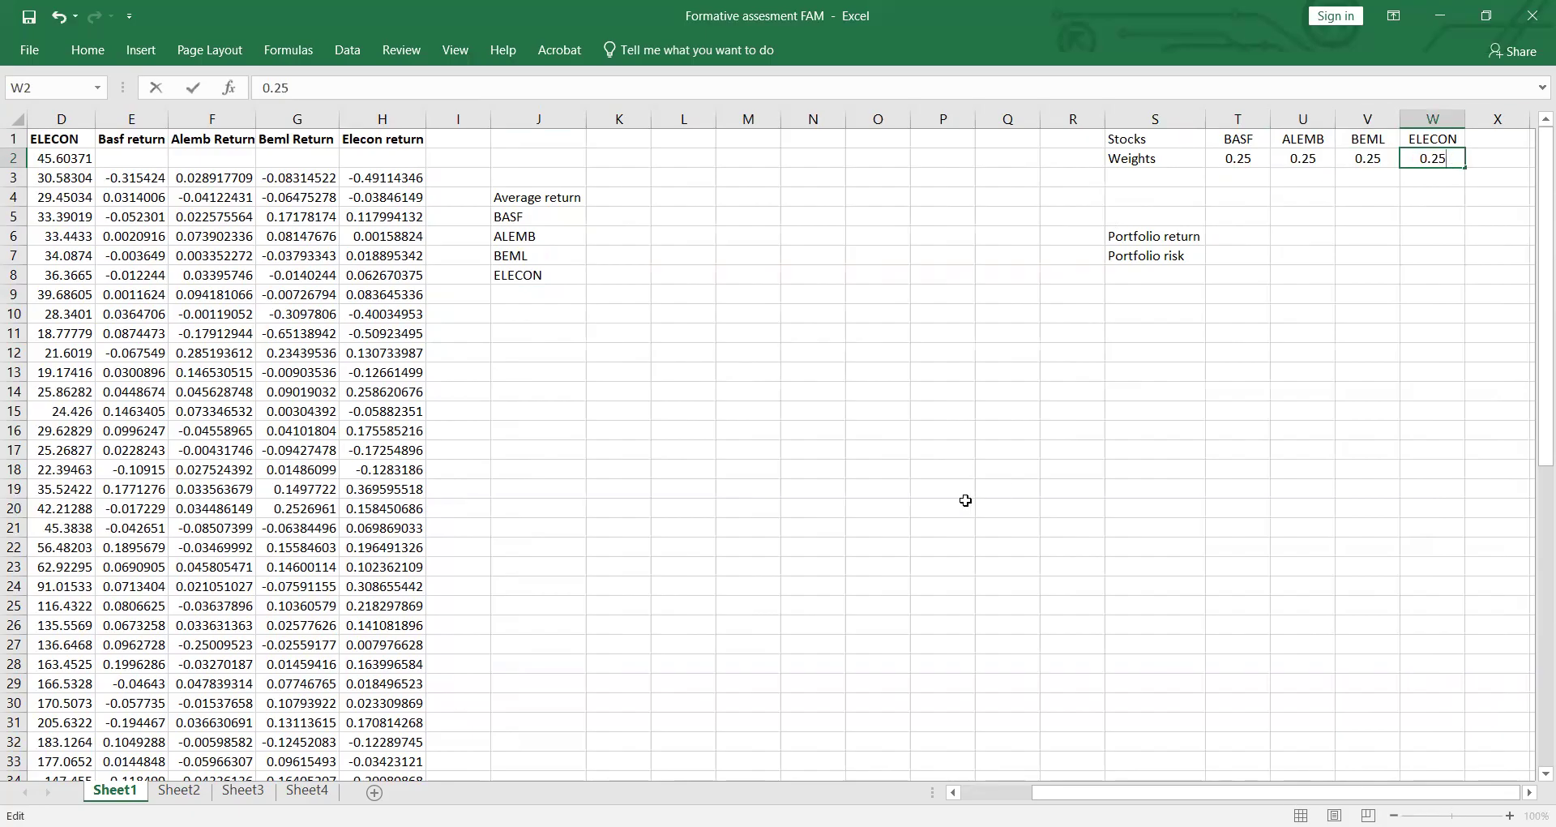
{"action": "left_click", "coordinate": [960, 505]}
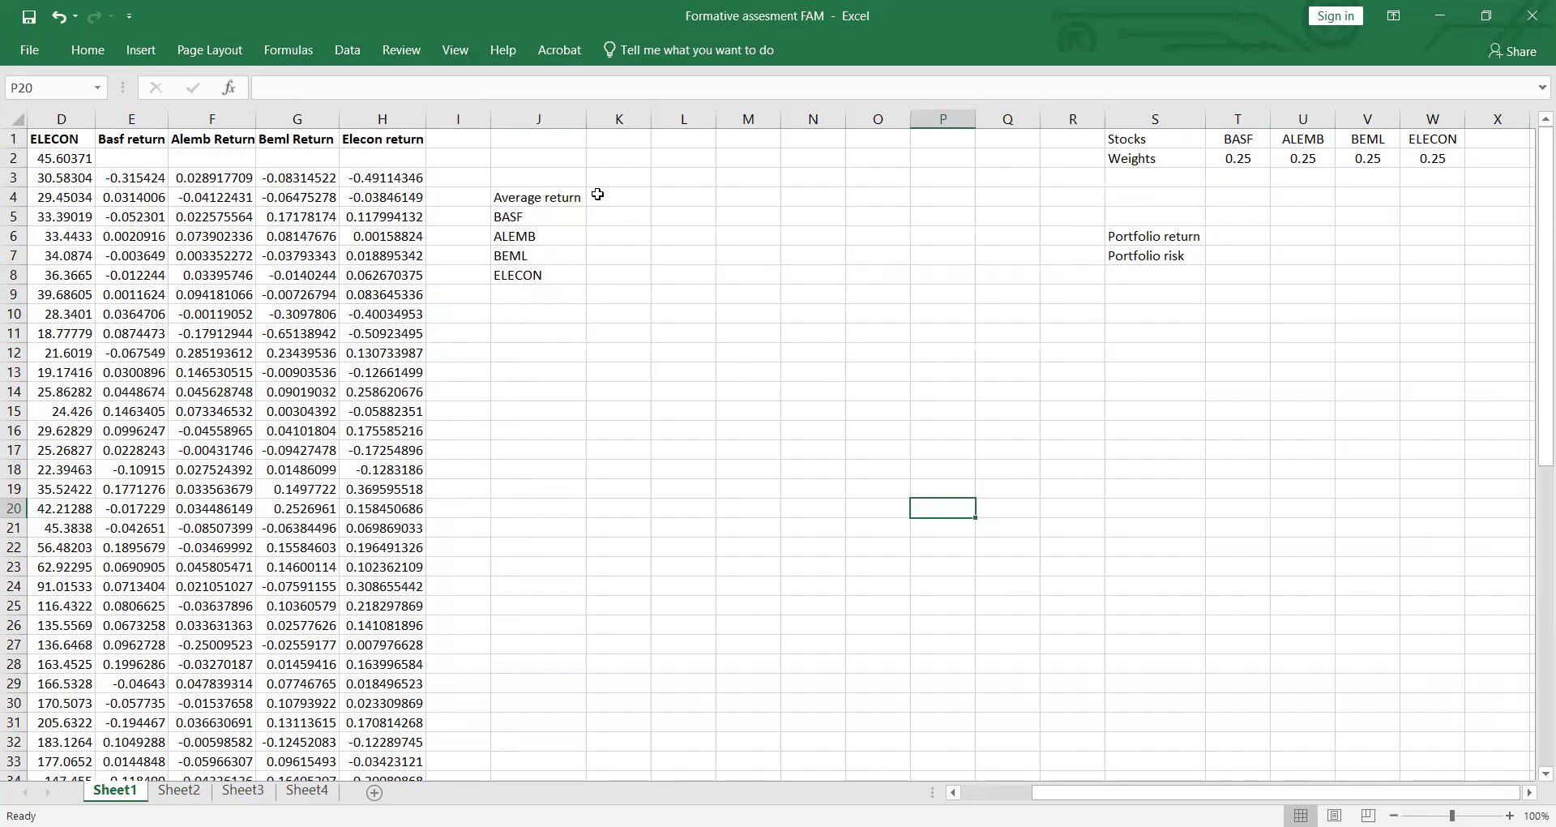
Step: Make the "Average return" heading in cell J4 bold
{"action": "left_click", "coordinate": [500, 197]}
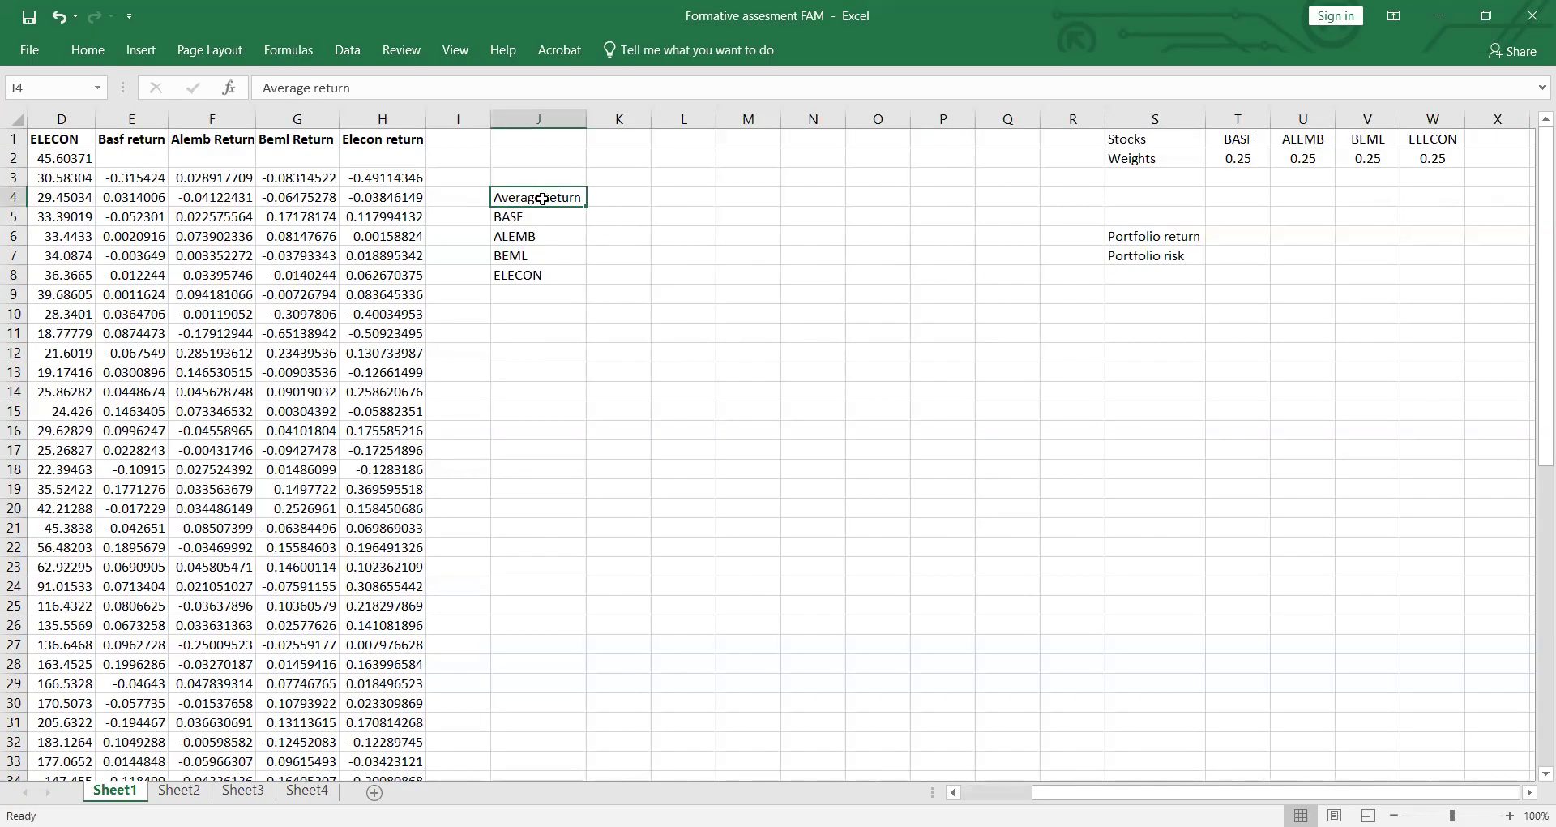
{"action": "left_click", "coordinate": [84, 59]}
{"action": "left_click", "coordinate": [169, 120]}
Step: Begin an AVERAGE formula in cell K5 for the BASF average return
{"action": "left_click", "coordinate": [613, 215]}
{"action": "left_click", "coordinate": [614, 215]}
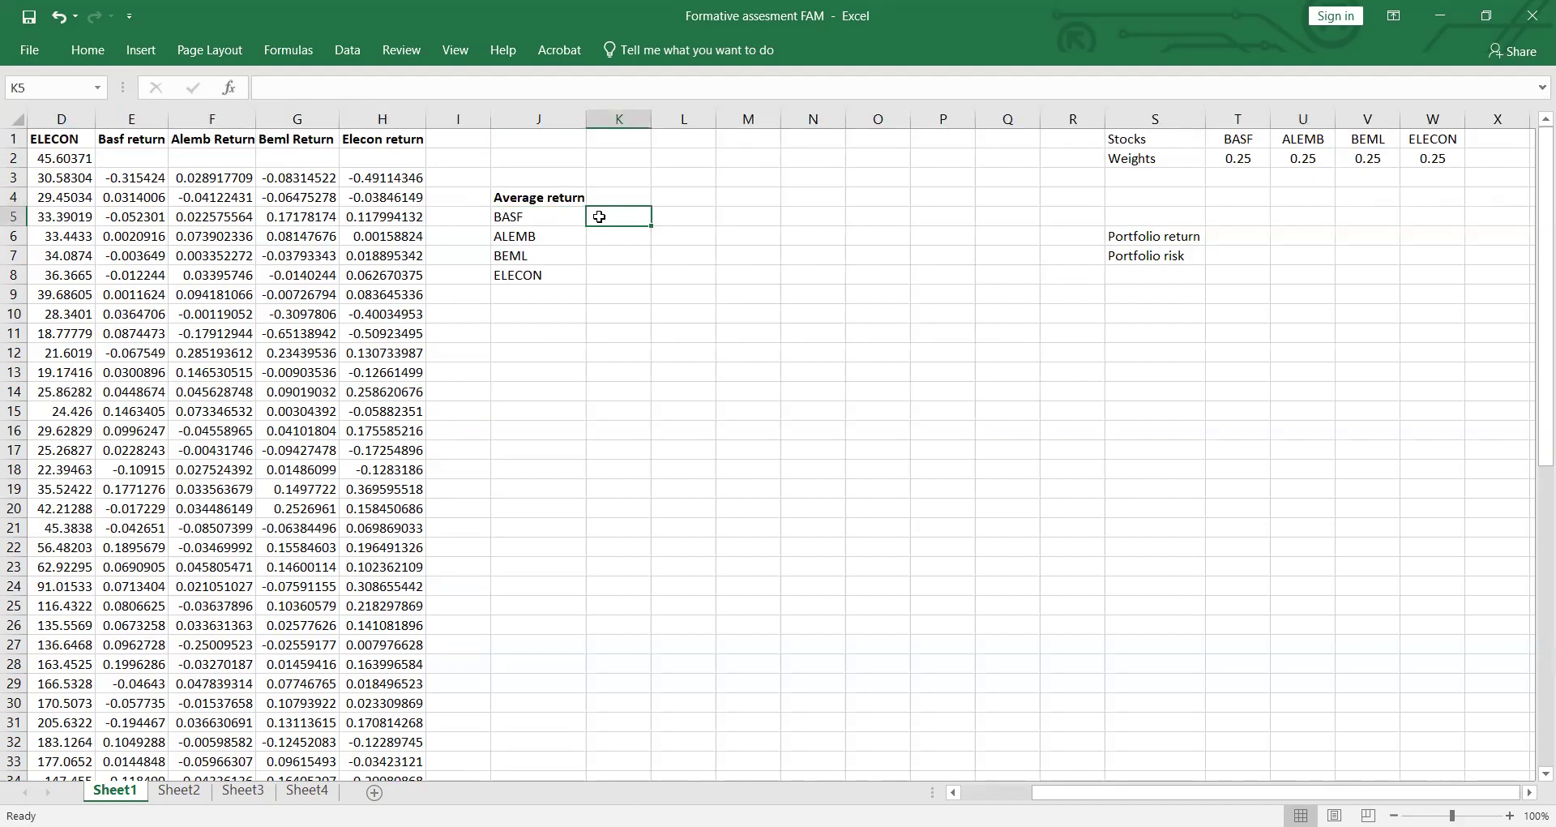
{"action": "type", "text": "="}
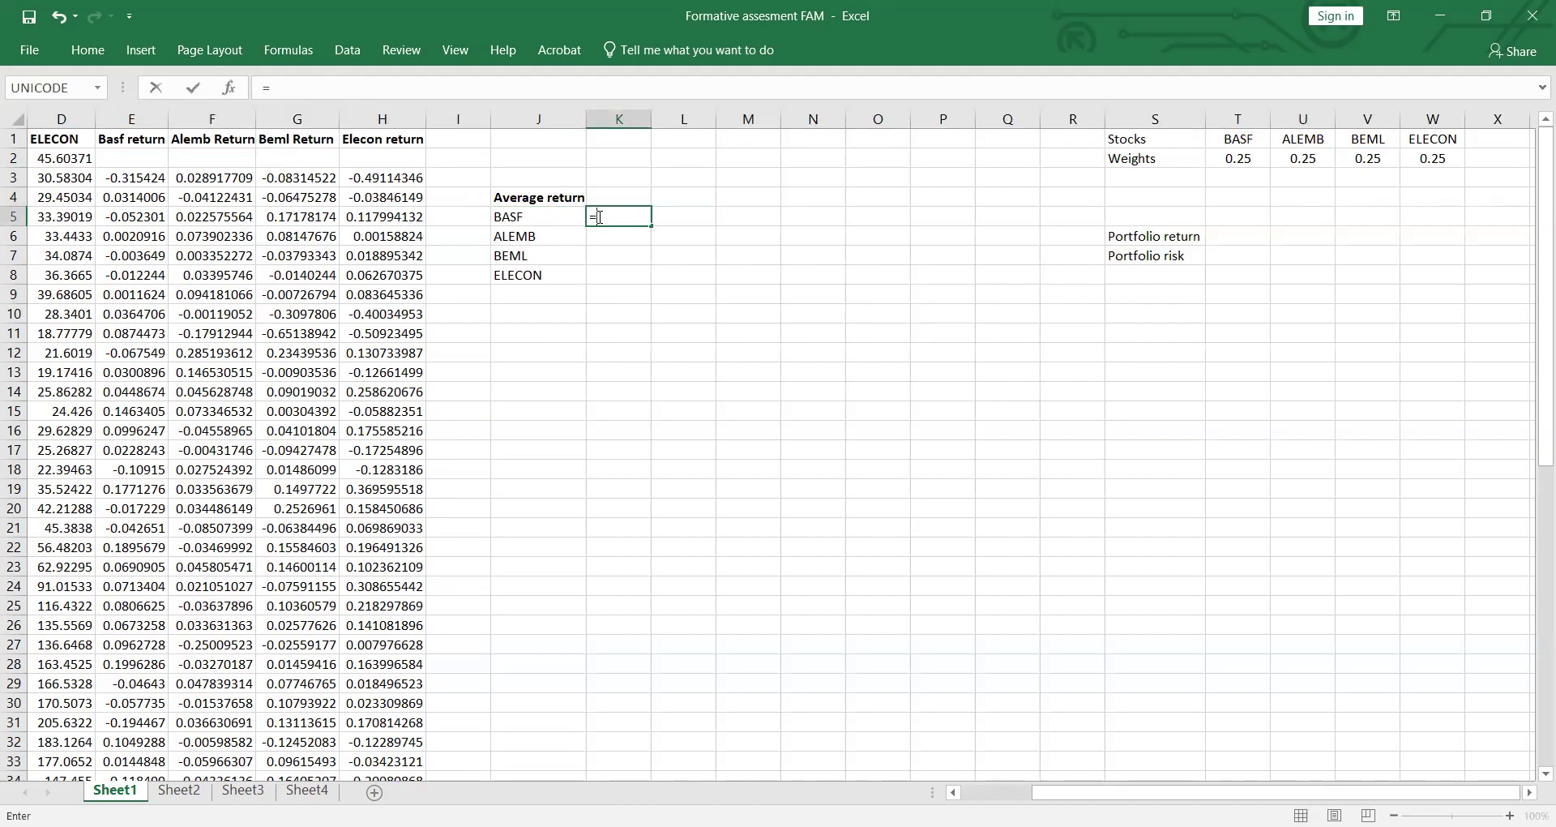
{"action": "type", "text": "AV"}
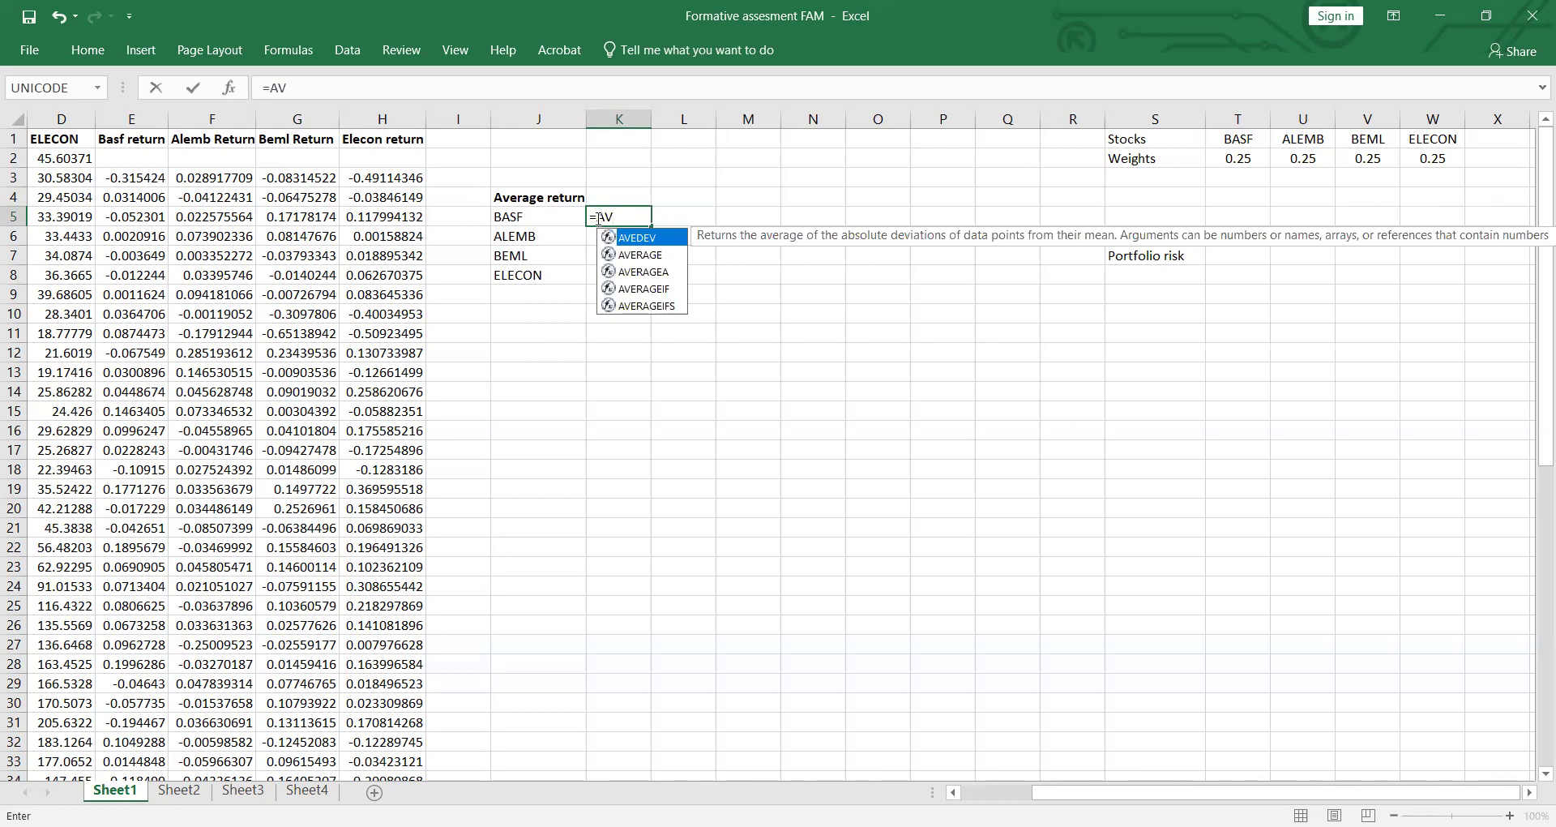
{"action": "key", "text": "Down"}
{"action": "key", "text": "Tab"}
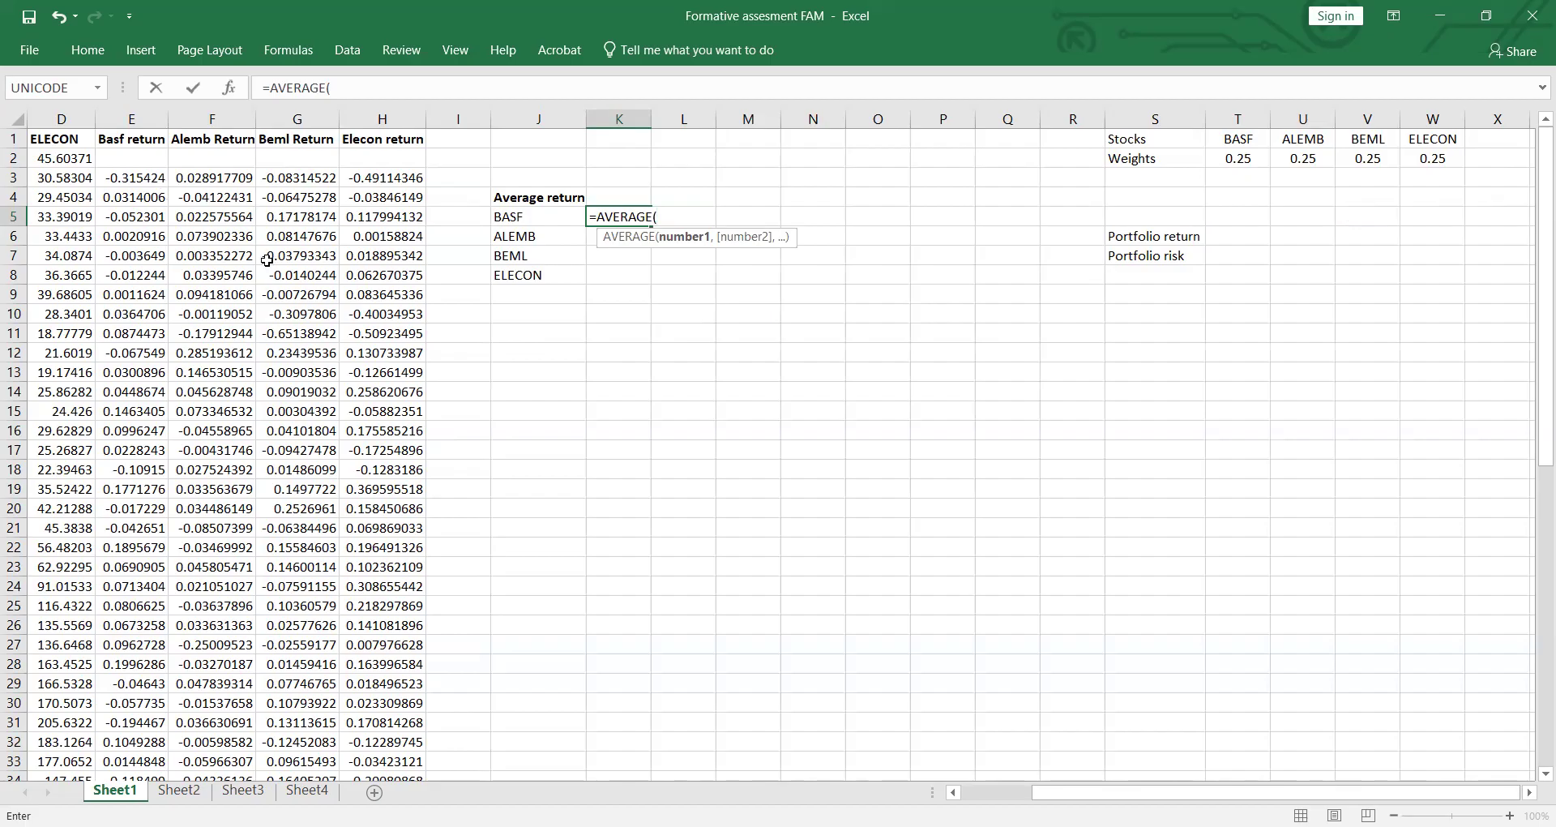
{"action": "left_click_drag", "start_coordinate": [1167, 792], "coordinate": [1094, 792]}
{"action": "left_click", "coordinate": [357, 177]}
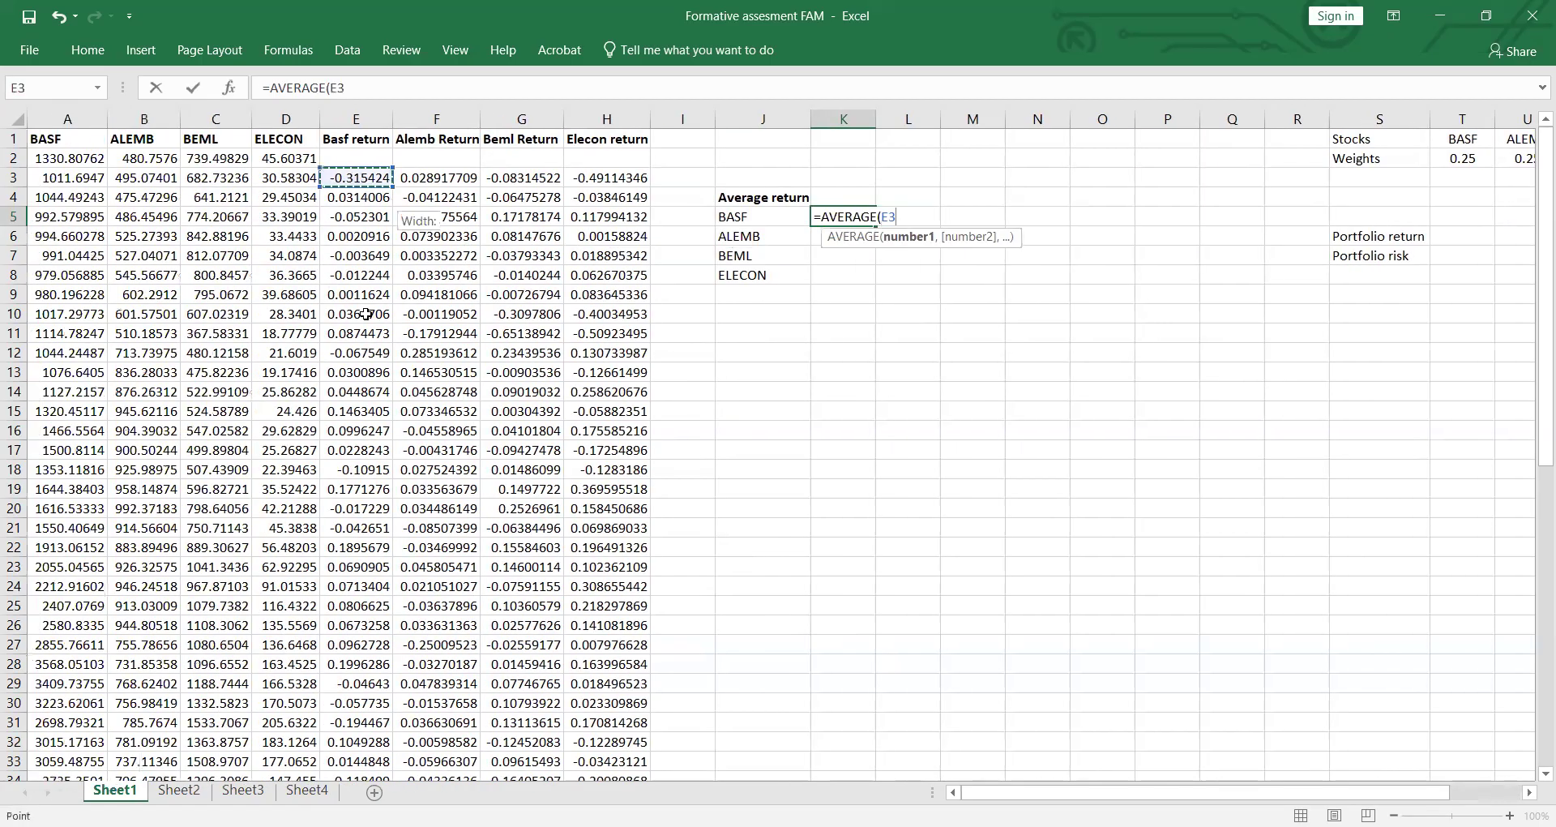
{"action": "left_click_drag", "start_coordinate": [370, 602], "coordinate": [366, 552]}
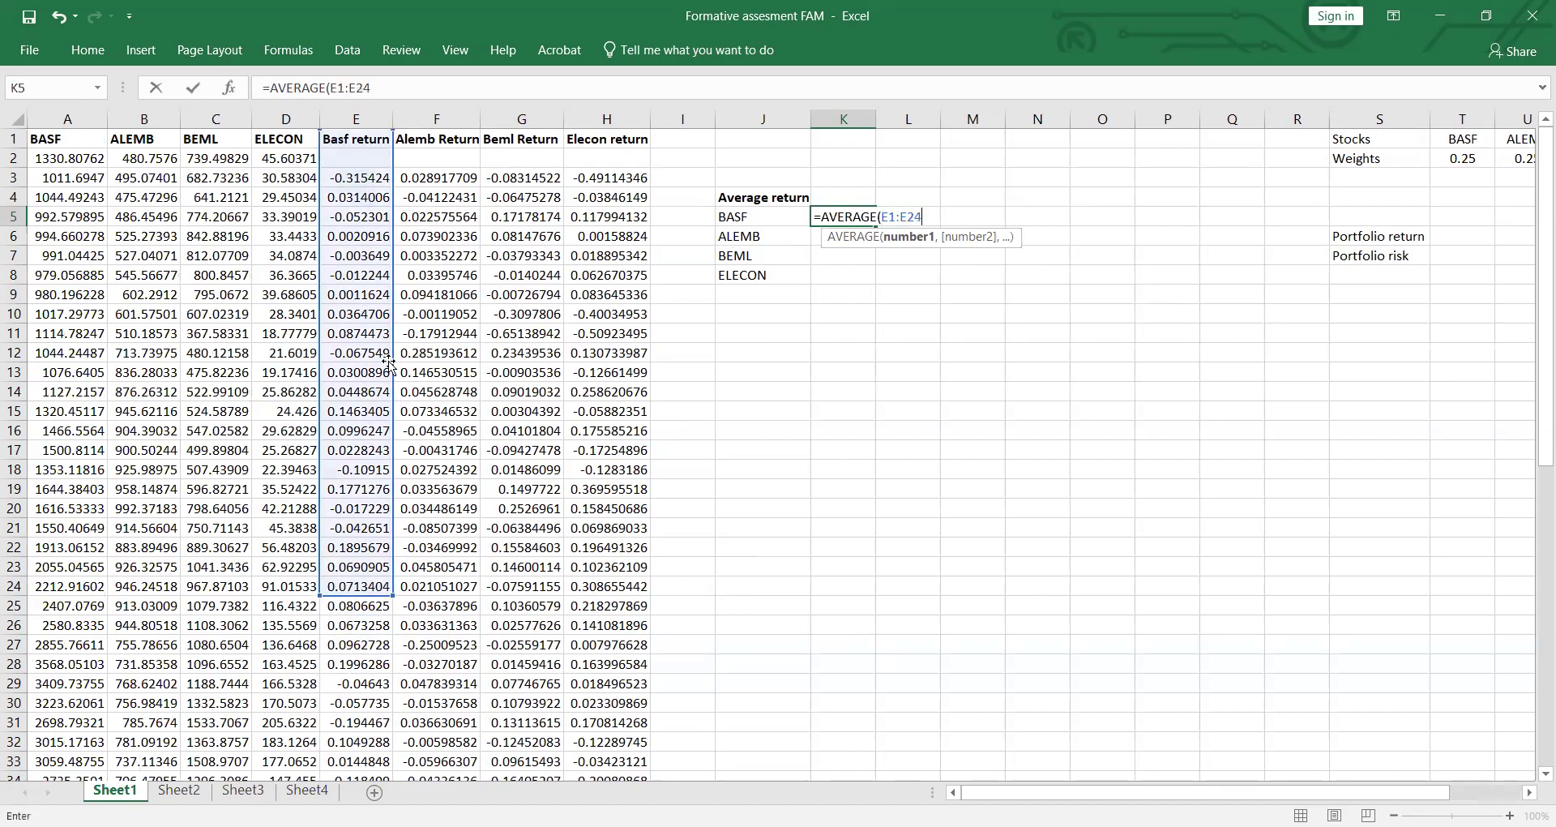
{"action": "key", "text": "BackSpace"}
{"action": "key", "text": "BackSpace"}
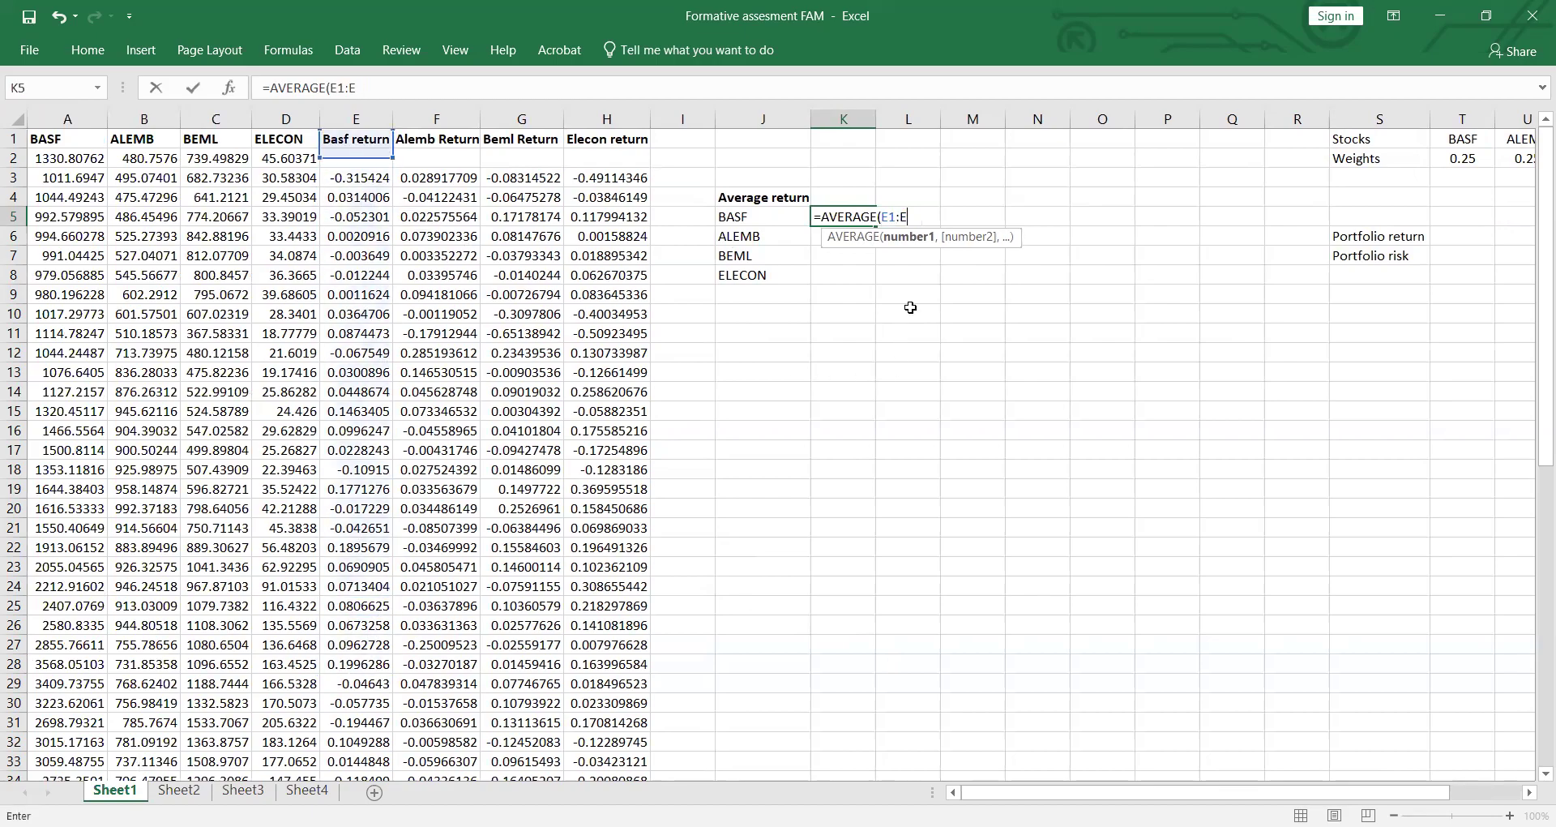
{"action": "key", "text": "BackSpace"}
{"action": "key", "text": "BackSpace"}
{"action": "key", "text": "BackSpace"}
{"action": "key", "text": "BackSpace"}
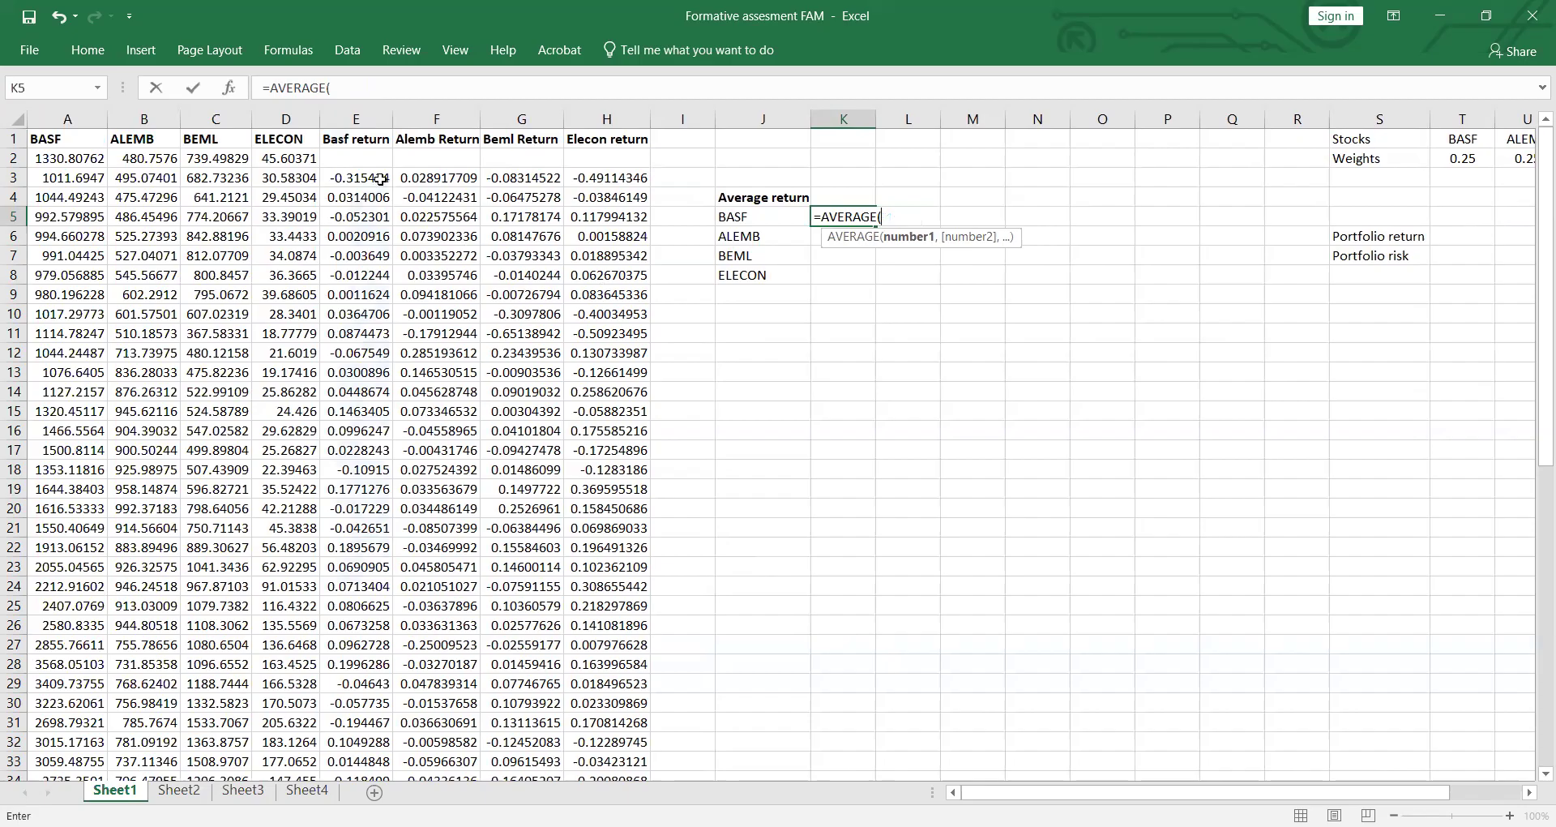
Step: Complete the BASF AVERAGE formula in cell K5 with the Basf return range E3:E62
{"action": "left_click", "coordinate": [378, 178]}
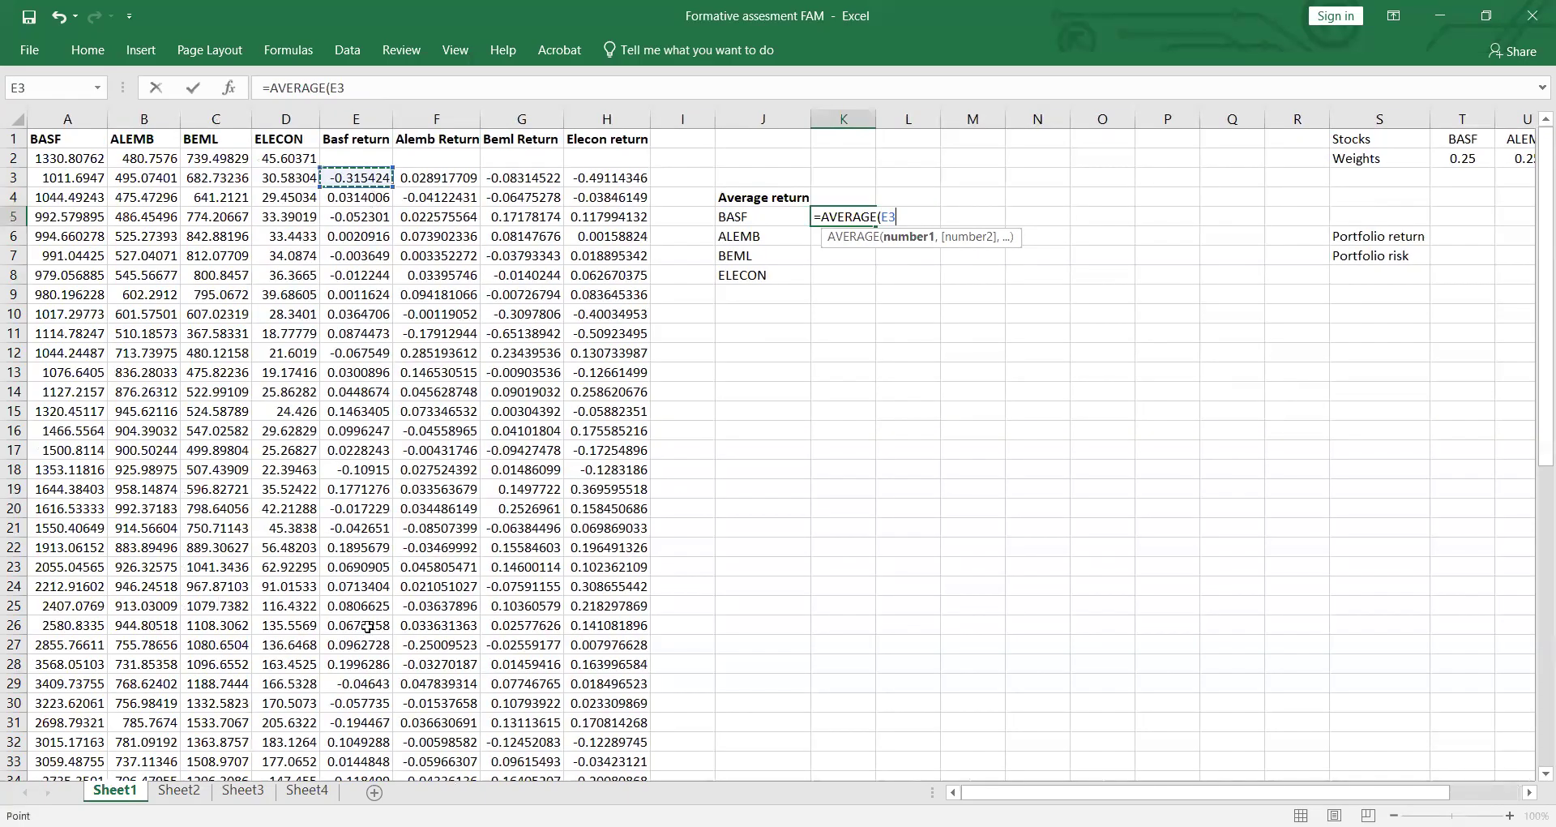
{"action": "left_click_drag", "start_coordinate": [357, 178], "coordinate": [362, 745]}
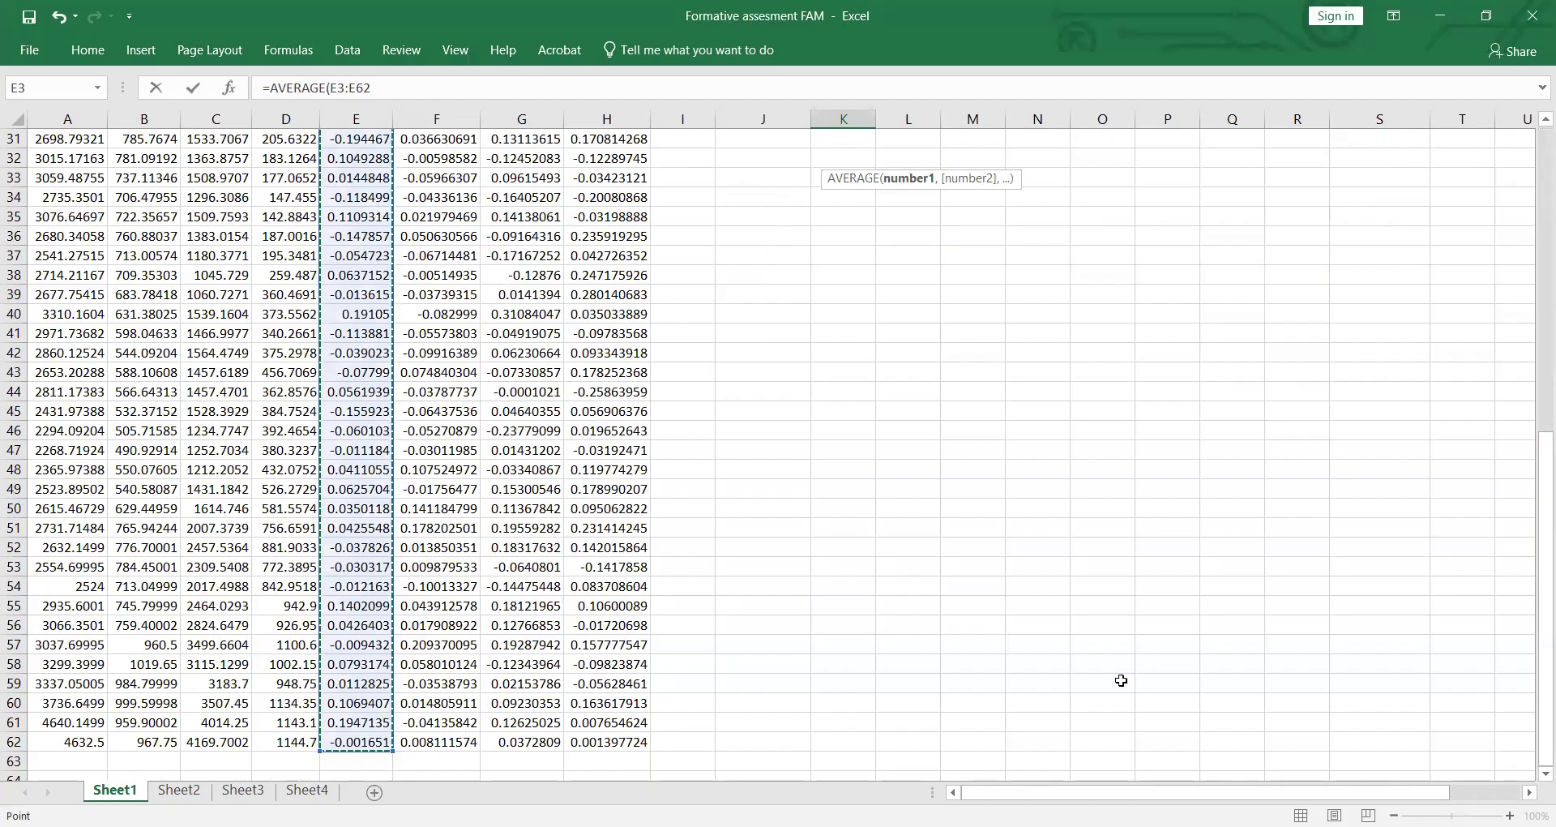
{"action": "key", "text": "Return"}
Step: Calculate the ALEMB average return in cell K6 with AVERAGE over the range F3:F62
{"action": "scroll", "coordinate": [887, 486], "scroll_direction": "up", "scroll_amount": 2}
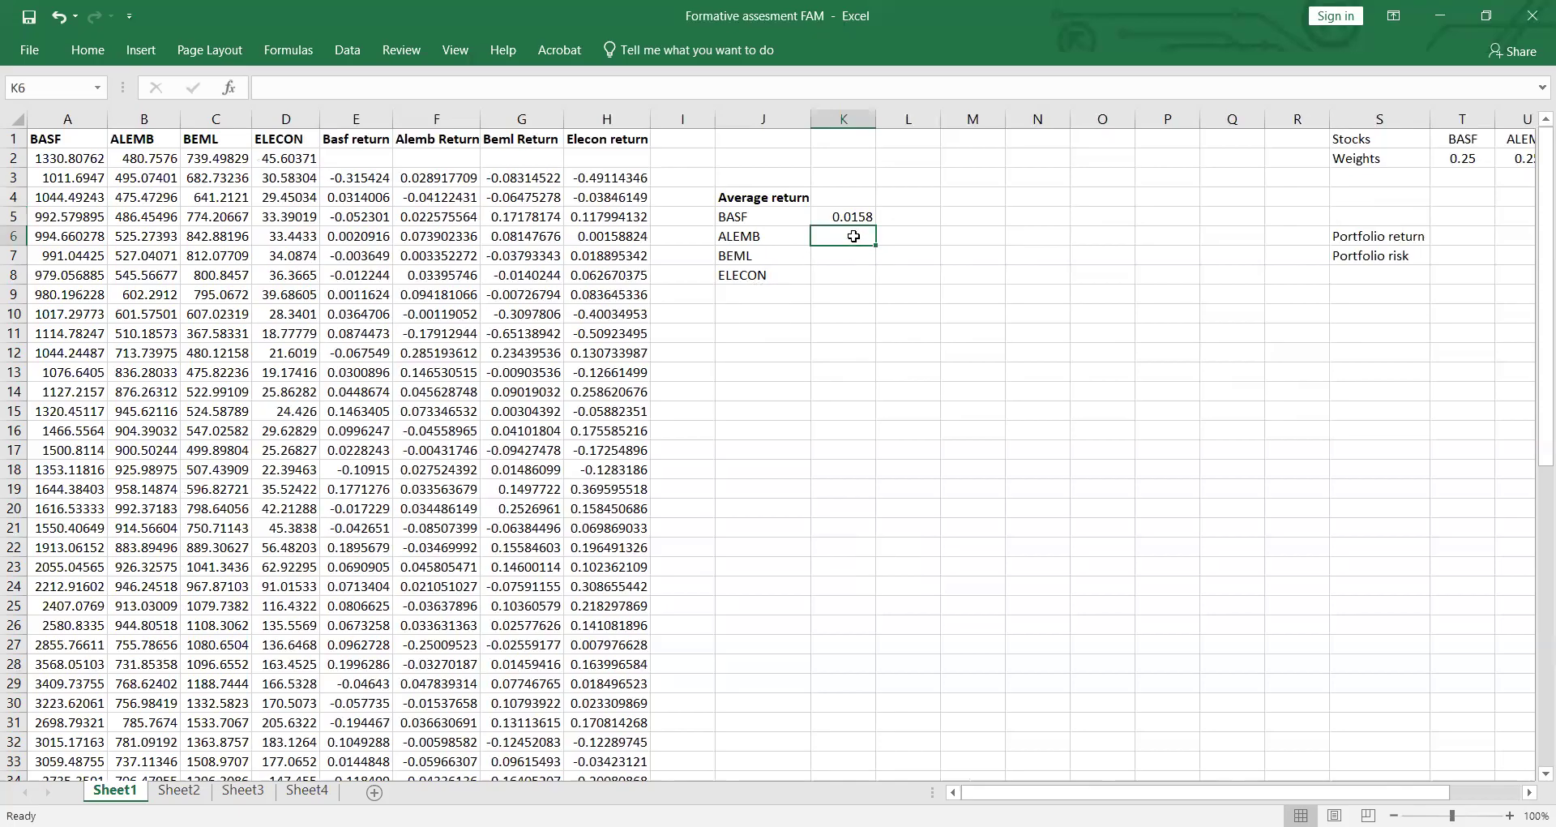
{"action": "type", "text": "="}
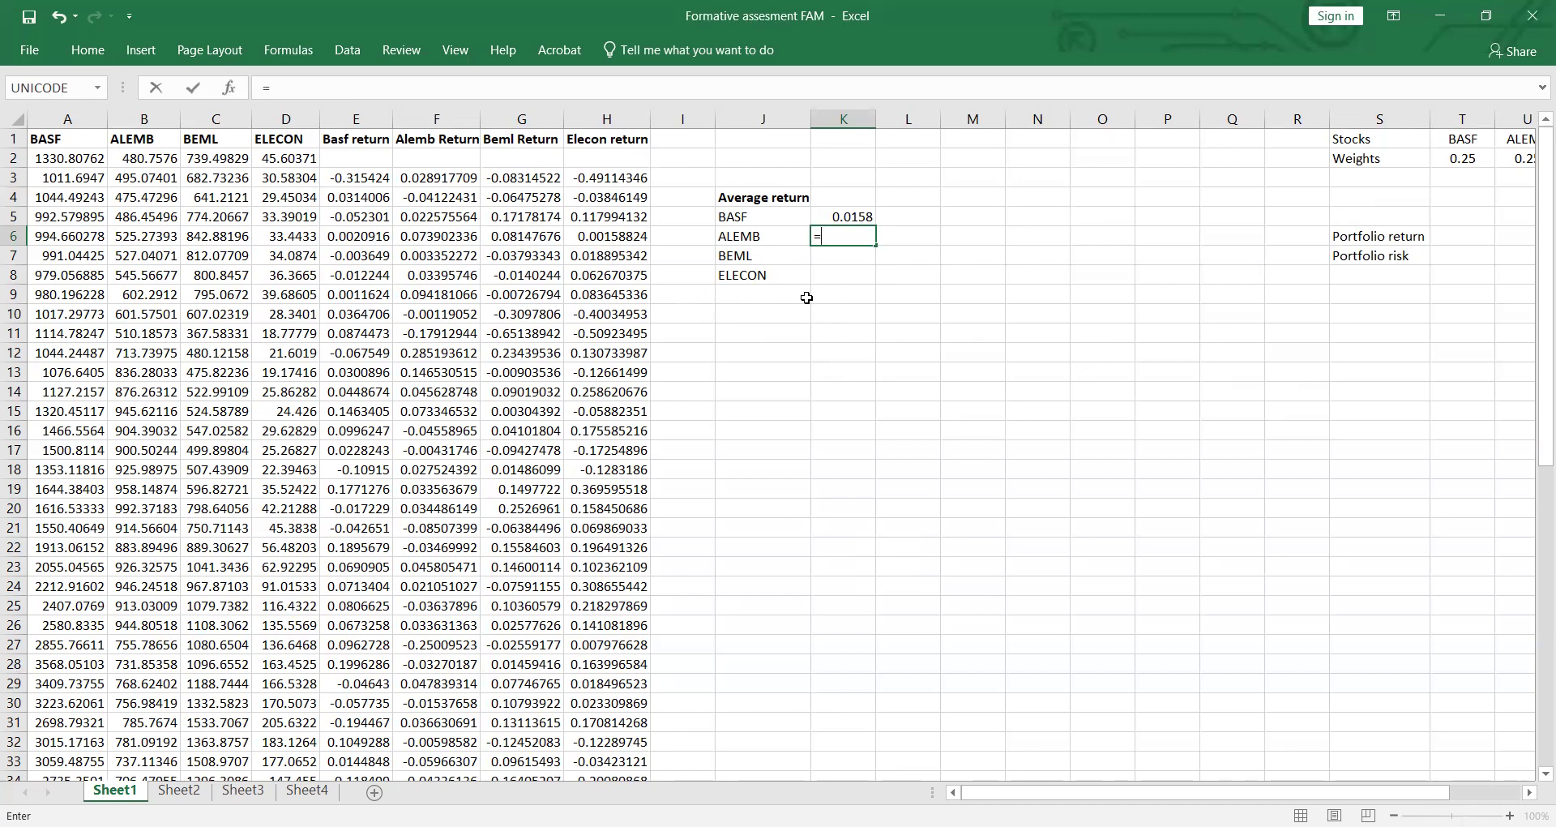
{"action": "type", "text": "AV"}
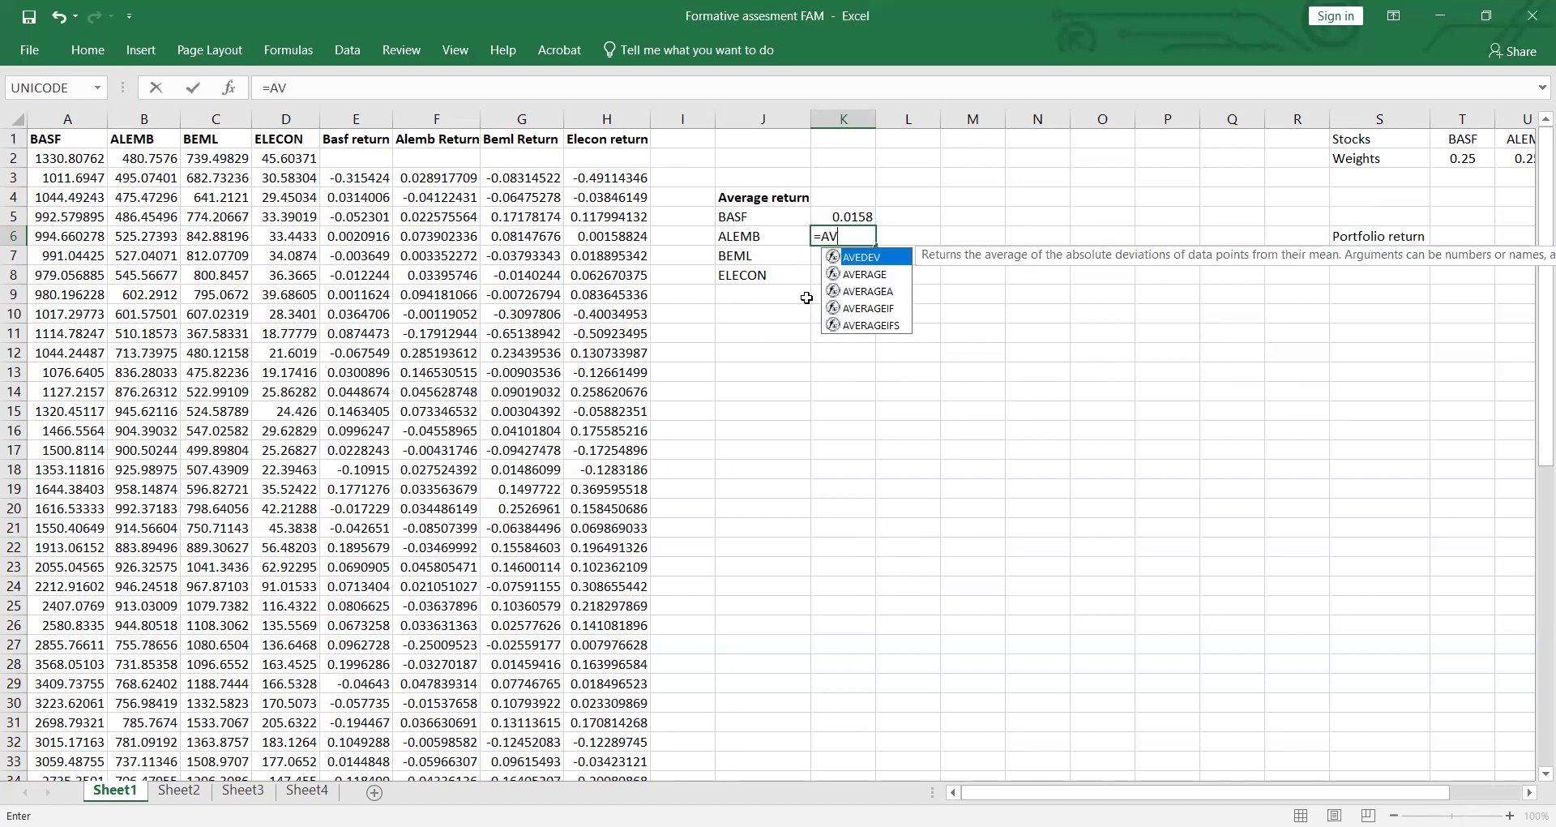
{"action": "key", "text": "Down"}
{"action": "key", "text": "Tab"}
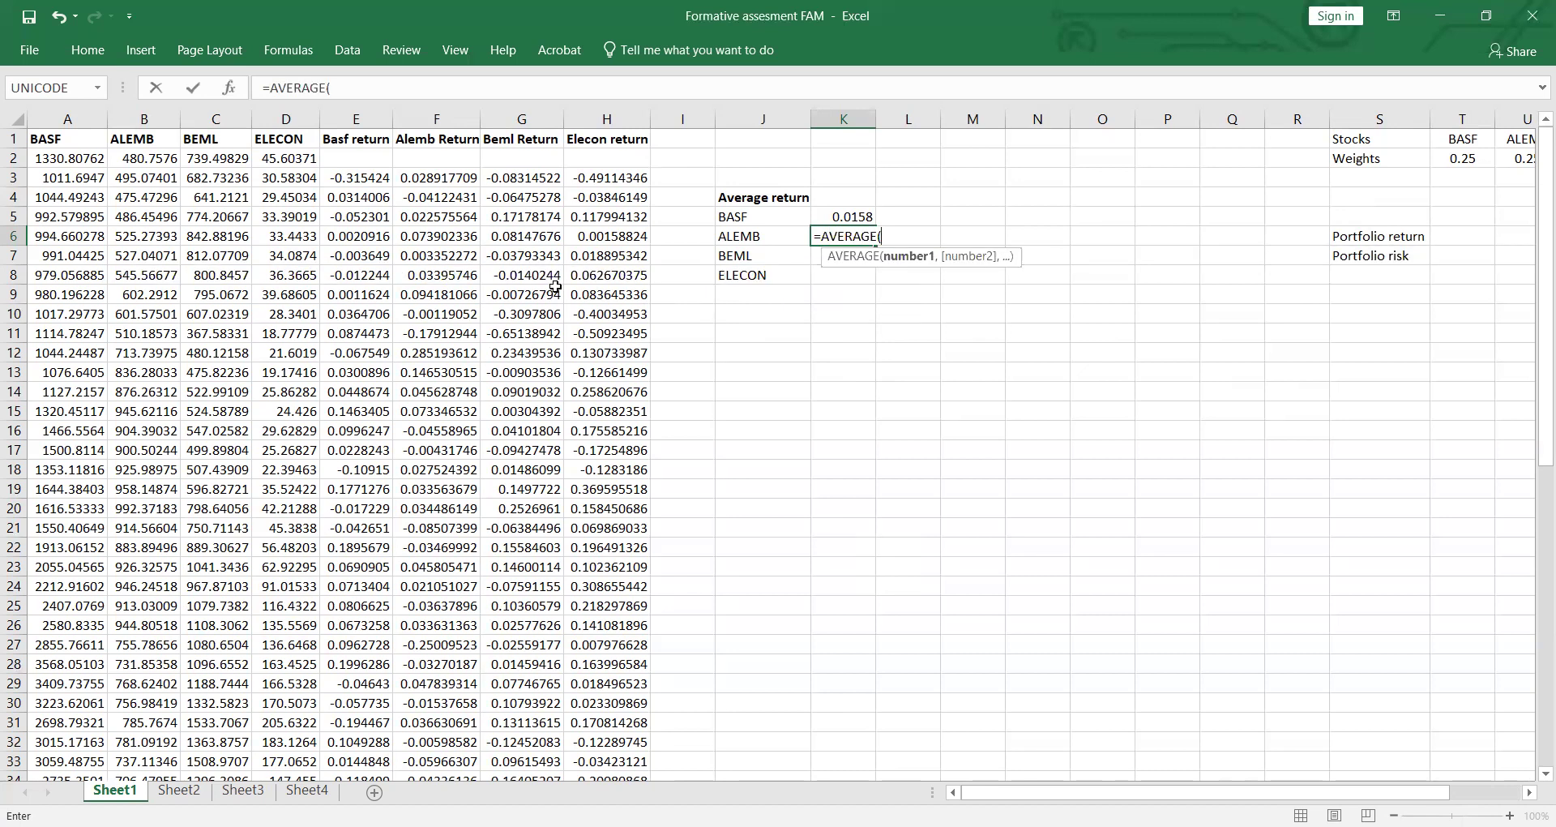
{"action": "left_click", "coordinate": [445, 178]}
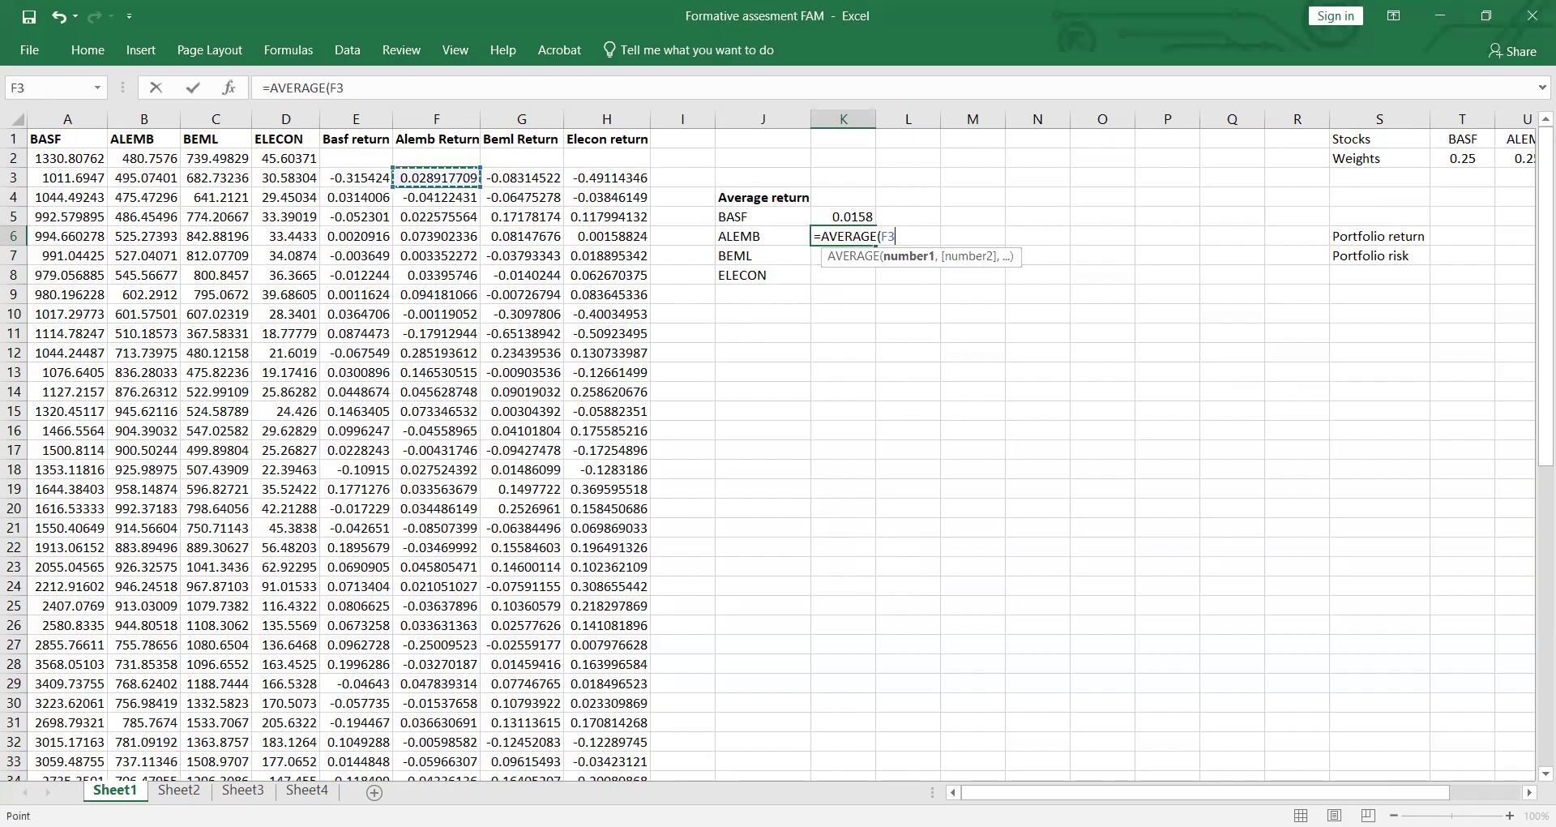
{"action": "left_click_drag", "start_coordinate": [437, 178], "coordinate": [436, 717]}
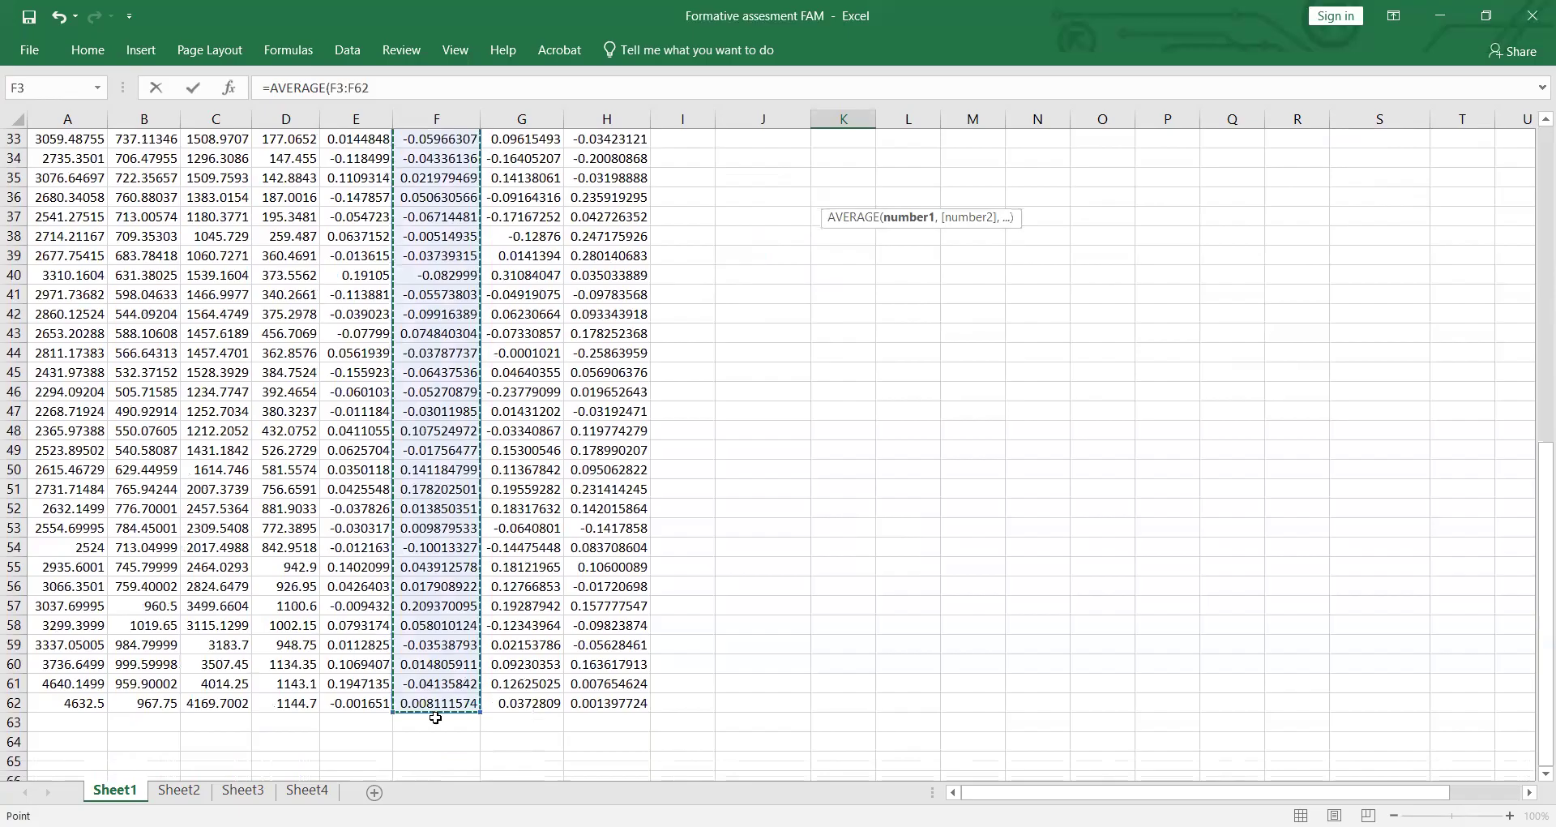
{"action": "key", "text": "Return"}
Step: Calculate the BEML average return in cell K7 with AVERAGE over the Beml Return range G3:G62
{"action": "scroll", "coordinate": [874, 275], "scroll_direction": "up", "scroll_amount": 2}
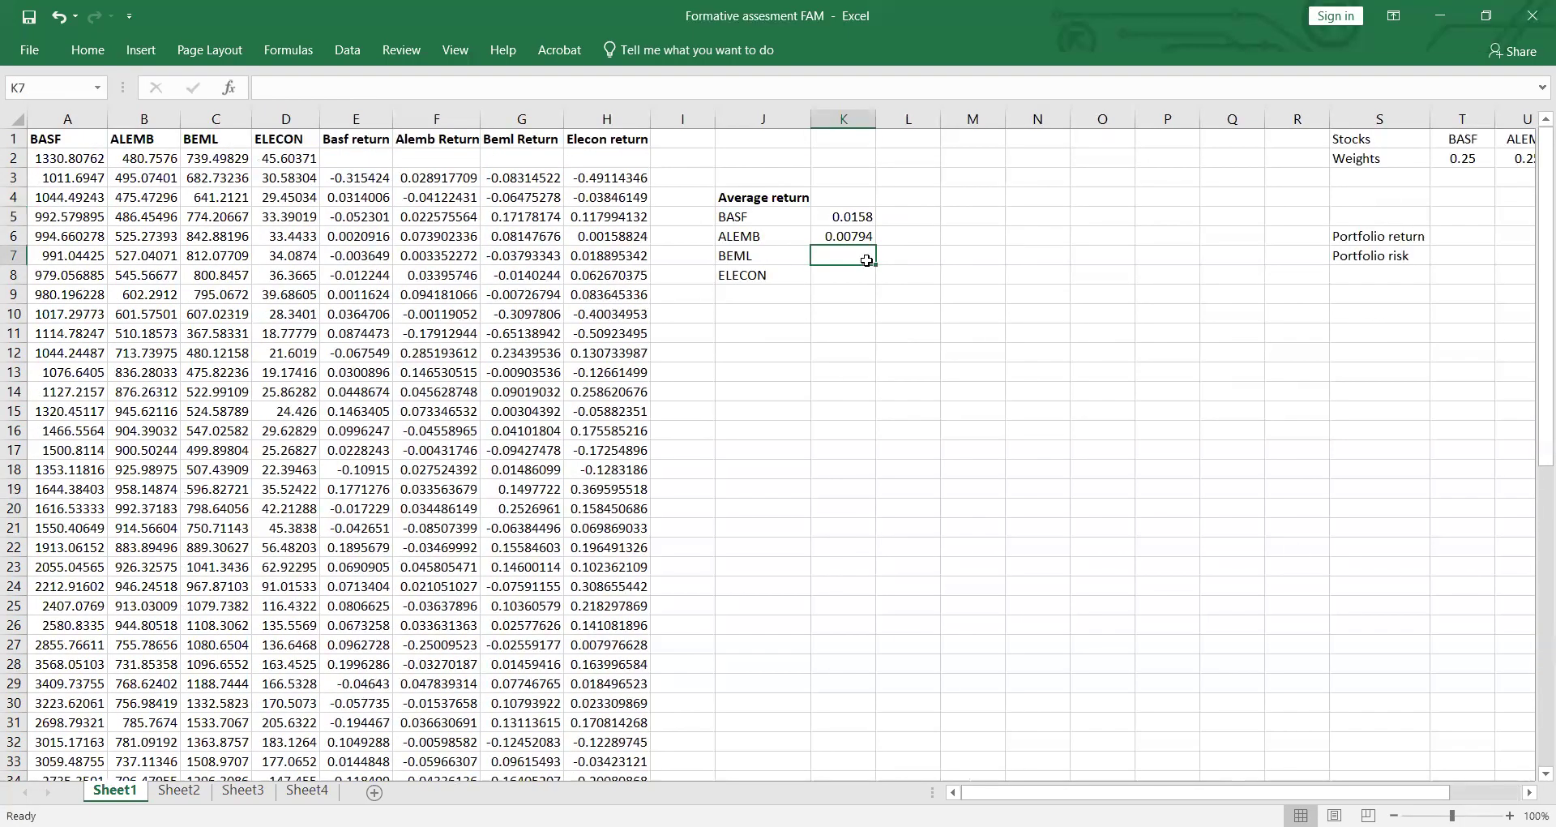
{"action": "type", "text": "="}
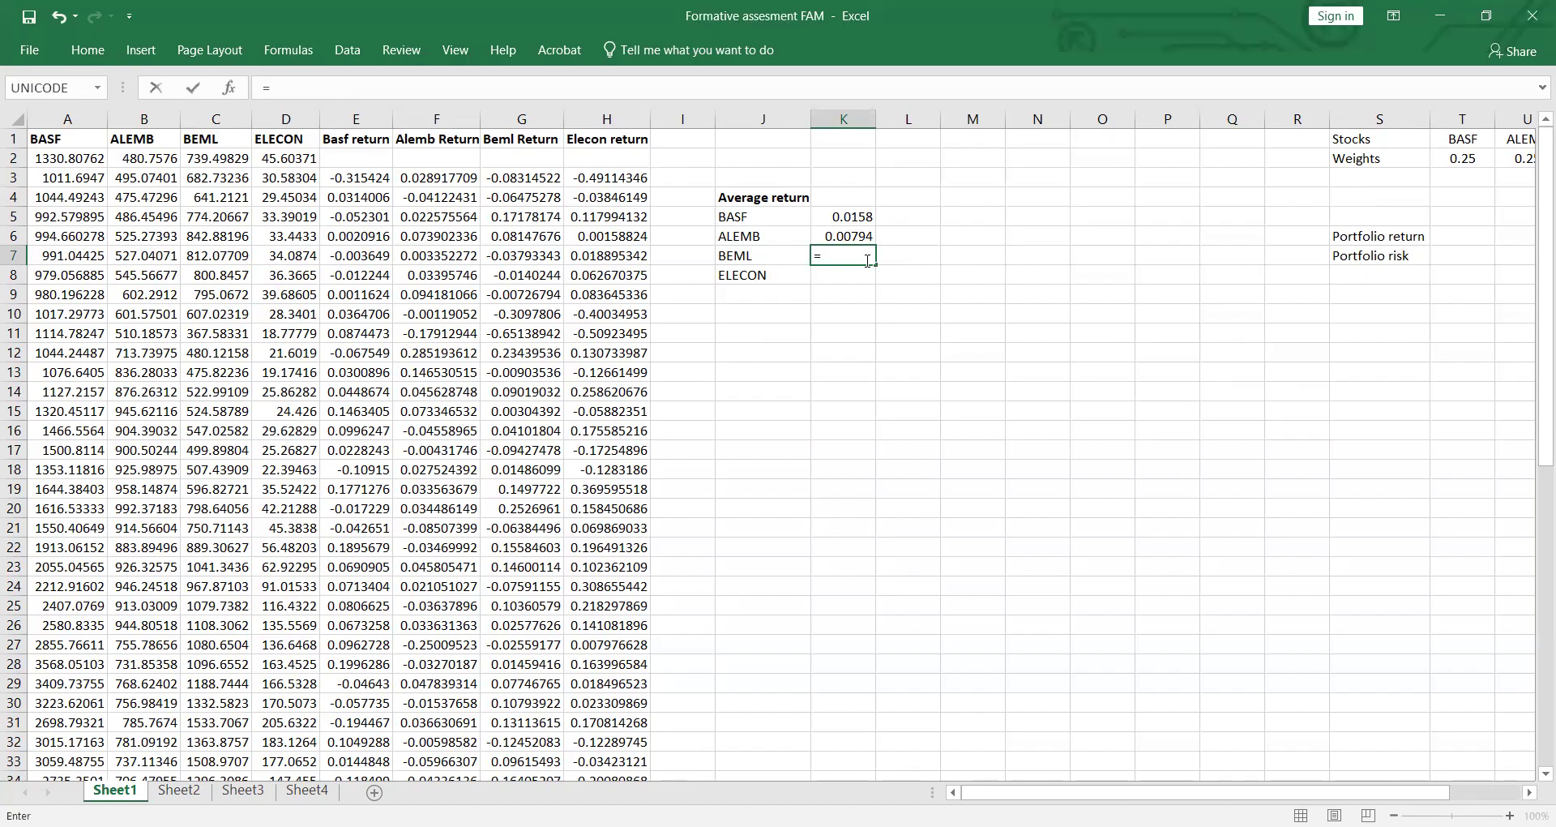
{"action": "type", "text": "AVEDEV("}
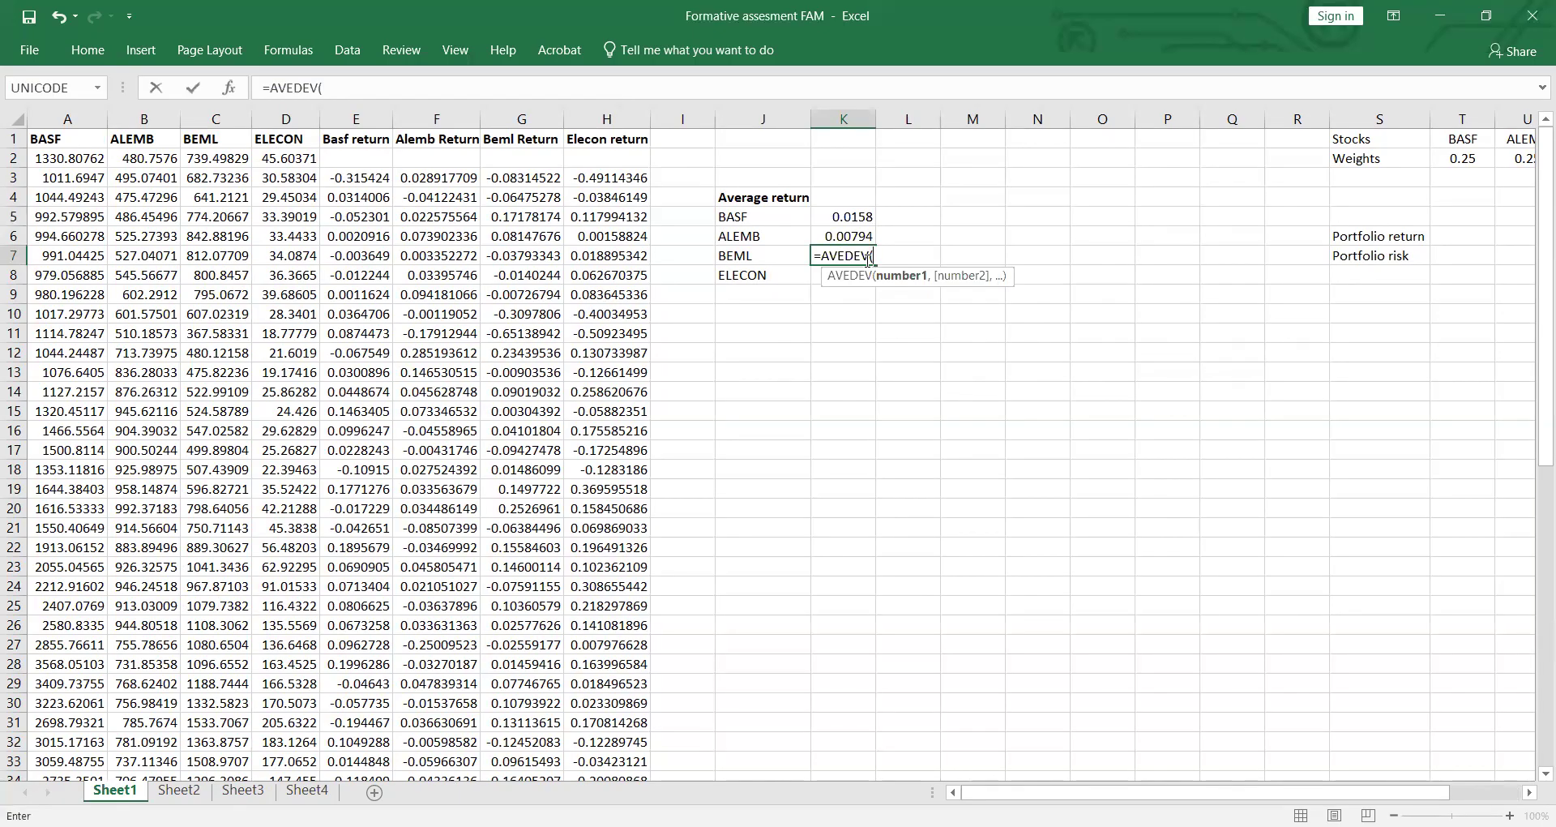
{"action": "key", "text": "BackSpace"}
{"action": "key", "text": "BackSpace"}
{"action": "key", "text": "BackSpace"}
{"action": "key", "text": "BackSpace"}
{"action": "key", "text": "BackSpace"}
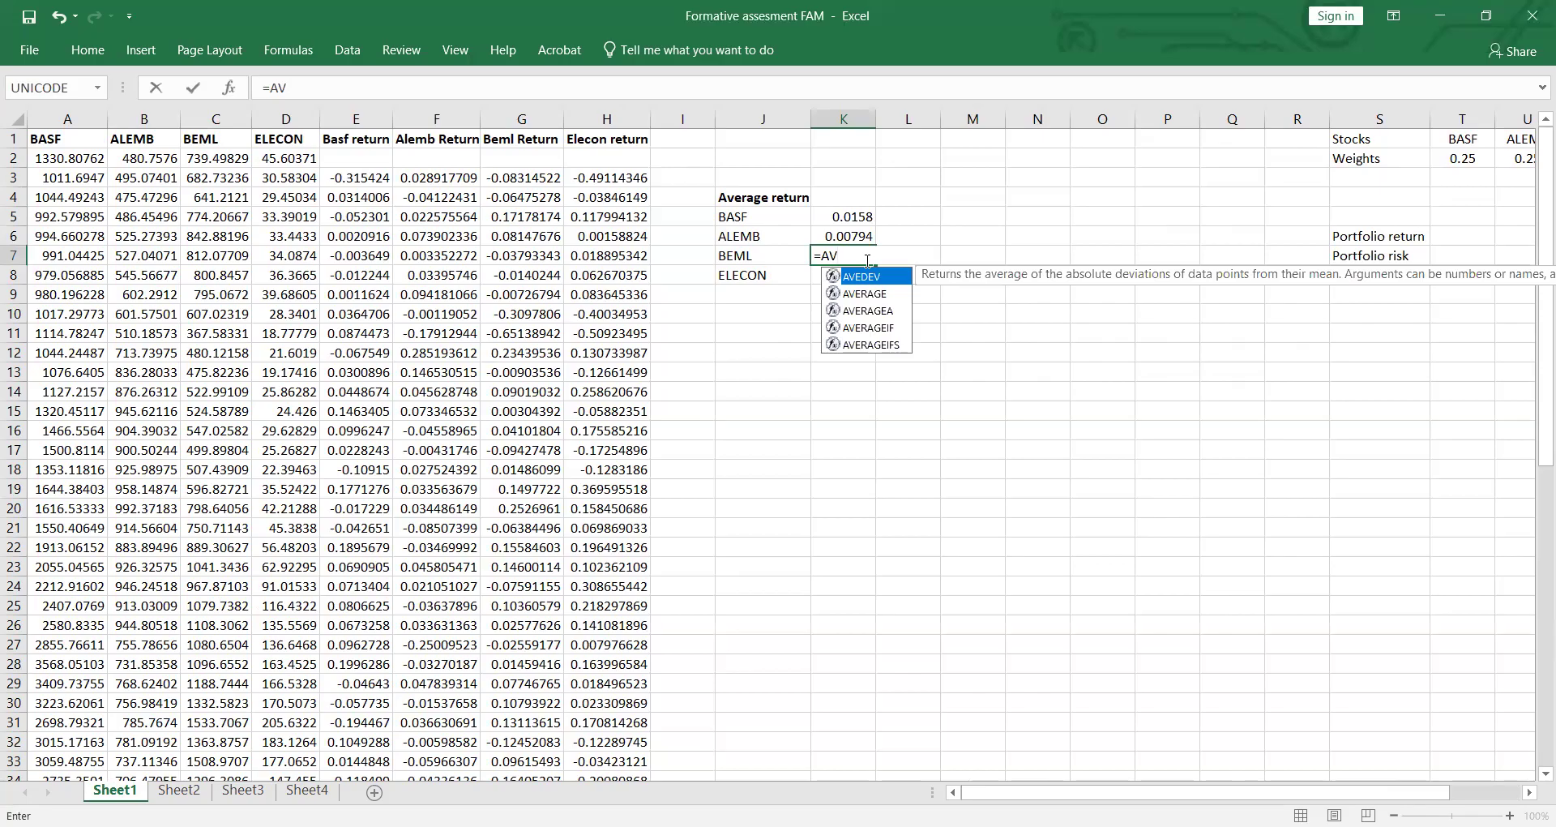
{"action": "left_click", "coordinate": [862, 302]}
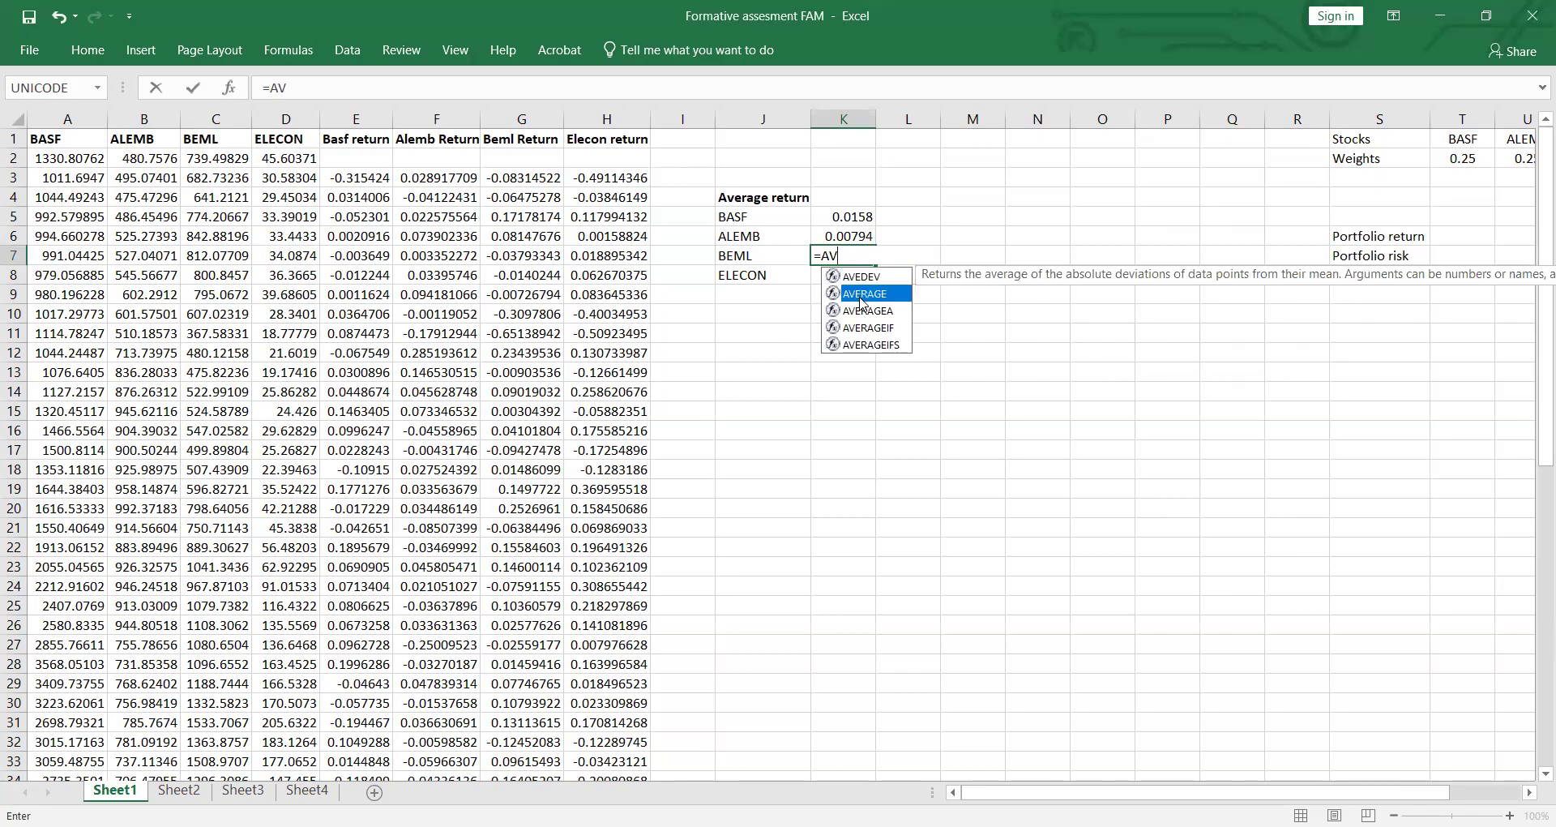
{"action": "key", "text": "Tab"}
{"action": "left_click", "coordinate": [525, 178]}
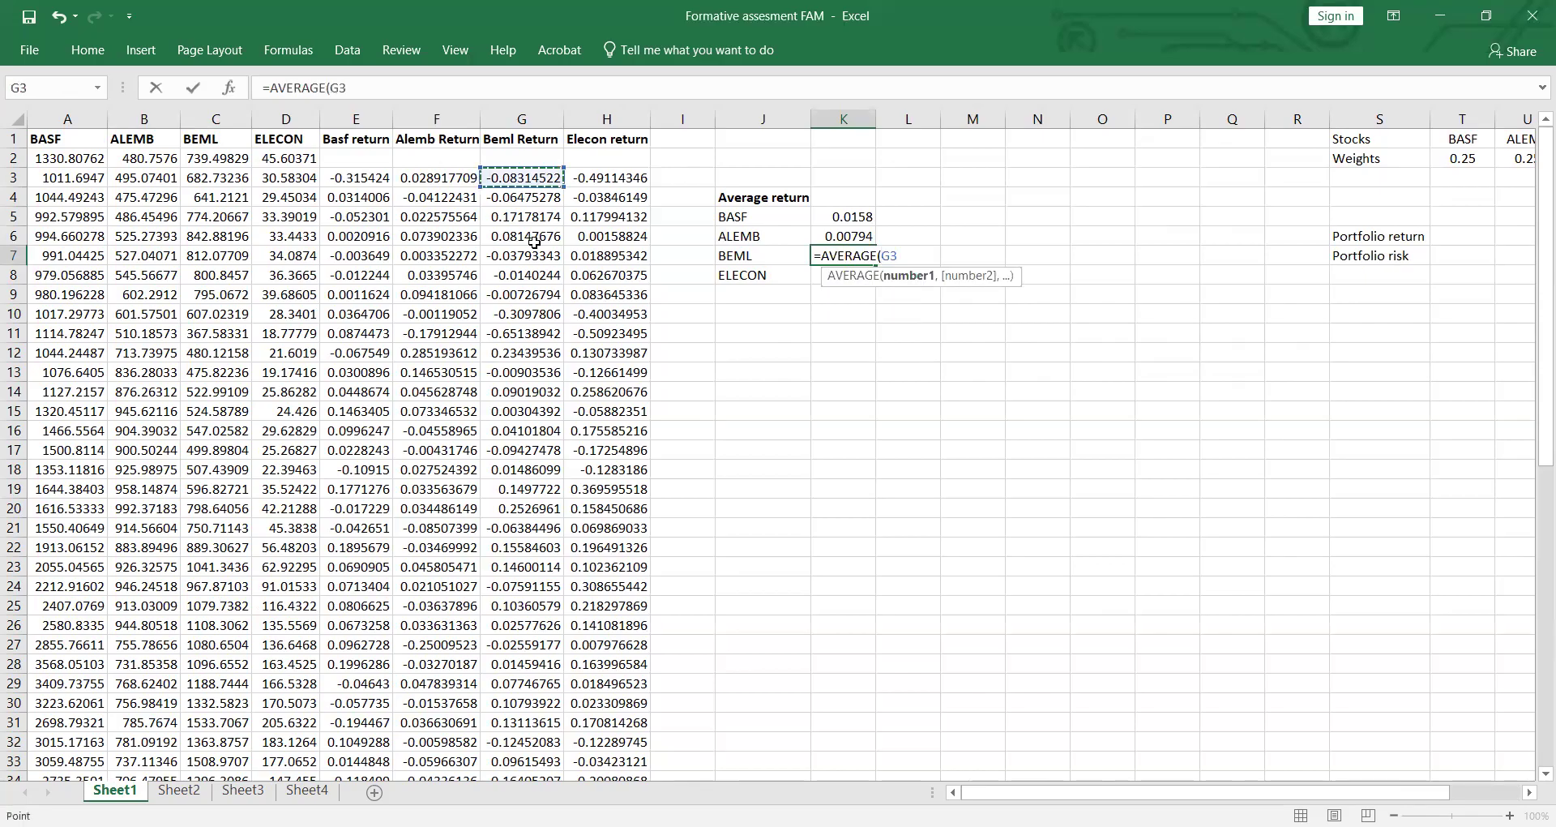
{"action": "left_click_drag", "start_coordinate": [525, 178], "coordinate": [541, 727]}
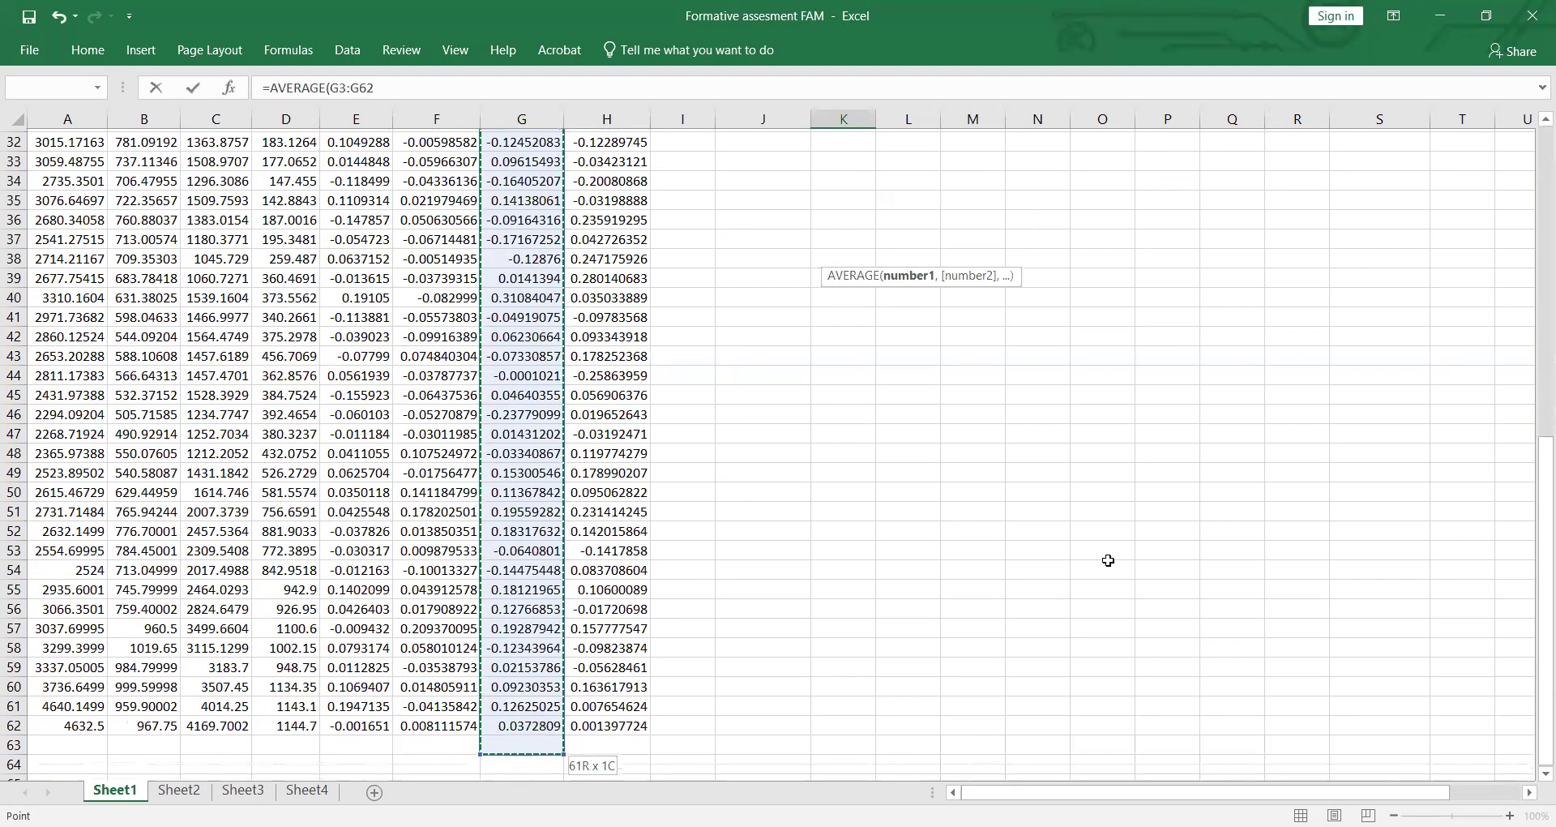
{"action": "key", "text": "Return"}
Step: Try to enter an AVERAGE formula in cell K8 for the ELECON average return
{"action": "scroll", "coordinate": [904, 549], "scroll_direction": "up", "scroll_amount": 2}
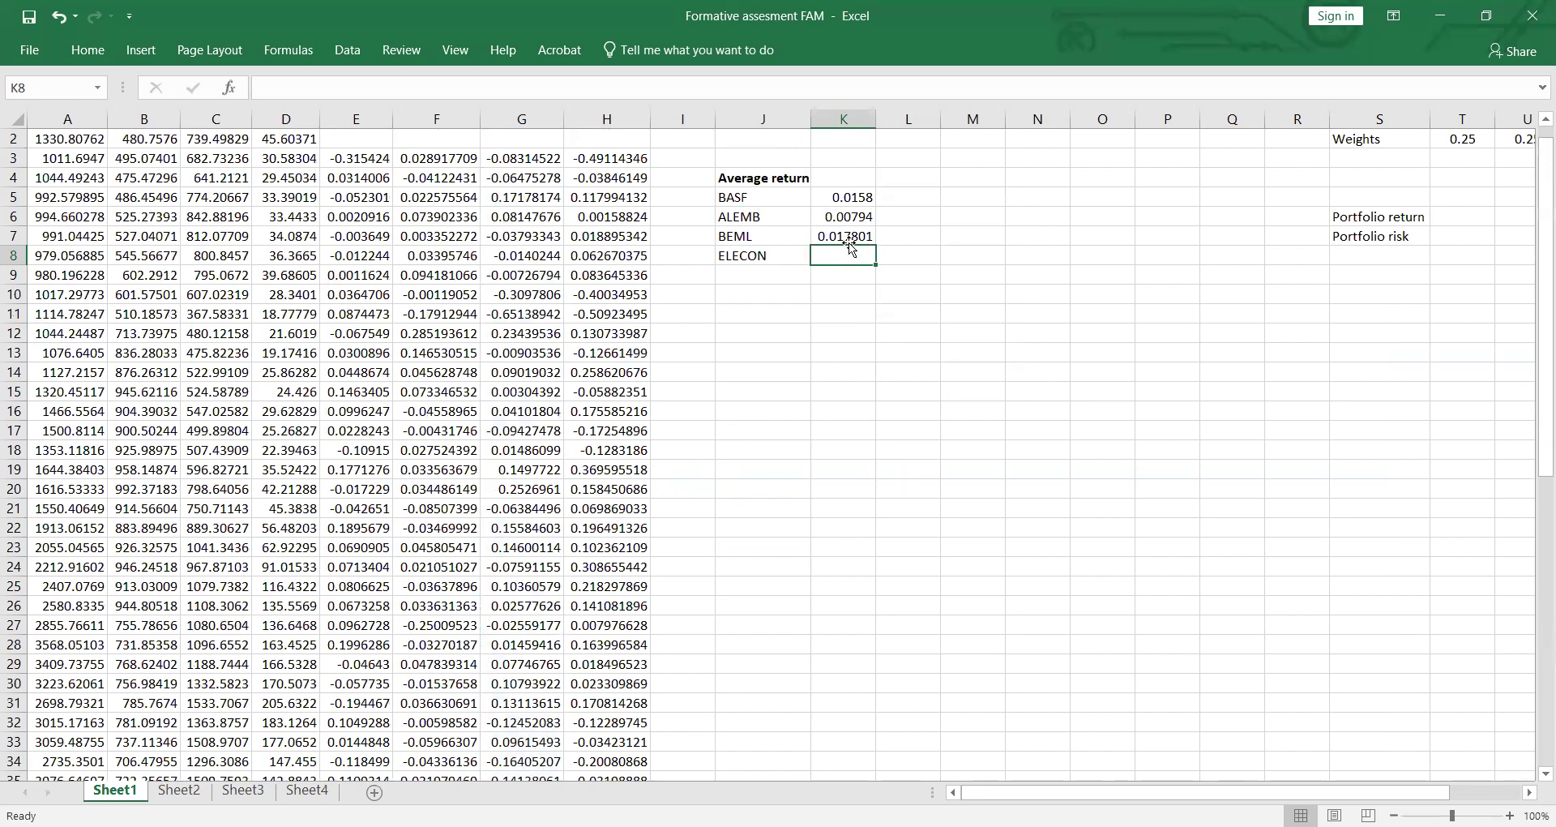
{"action": "type", "text": "=A"}
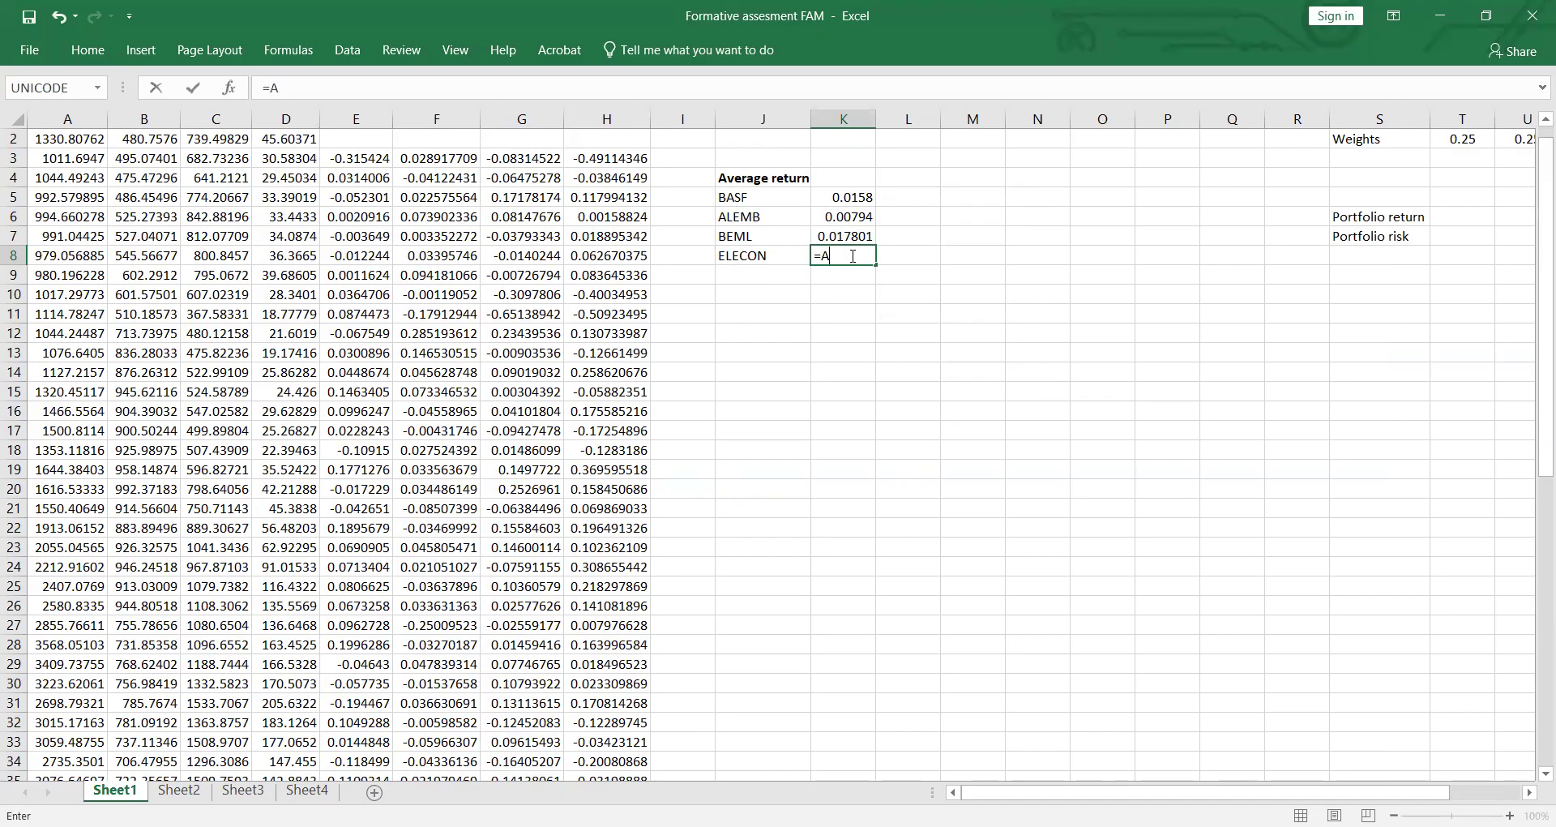
{"action": "type", "text": "VE"}
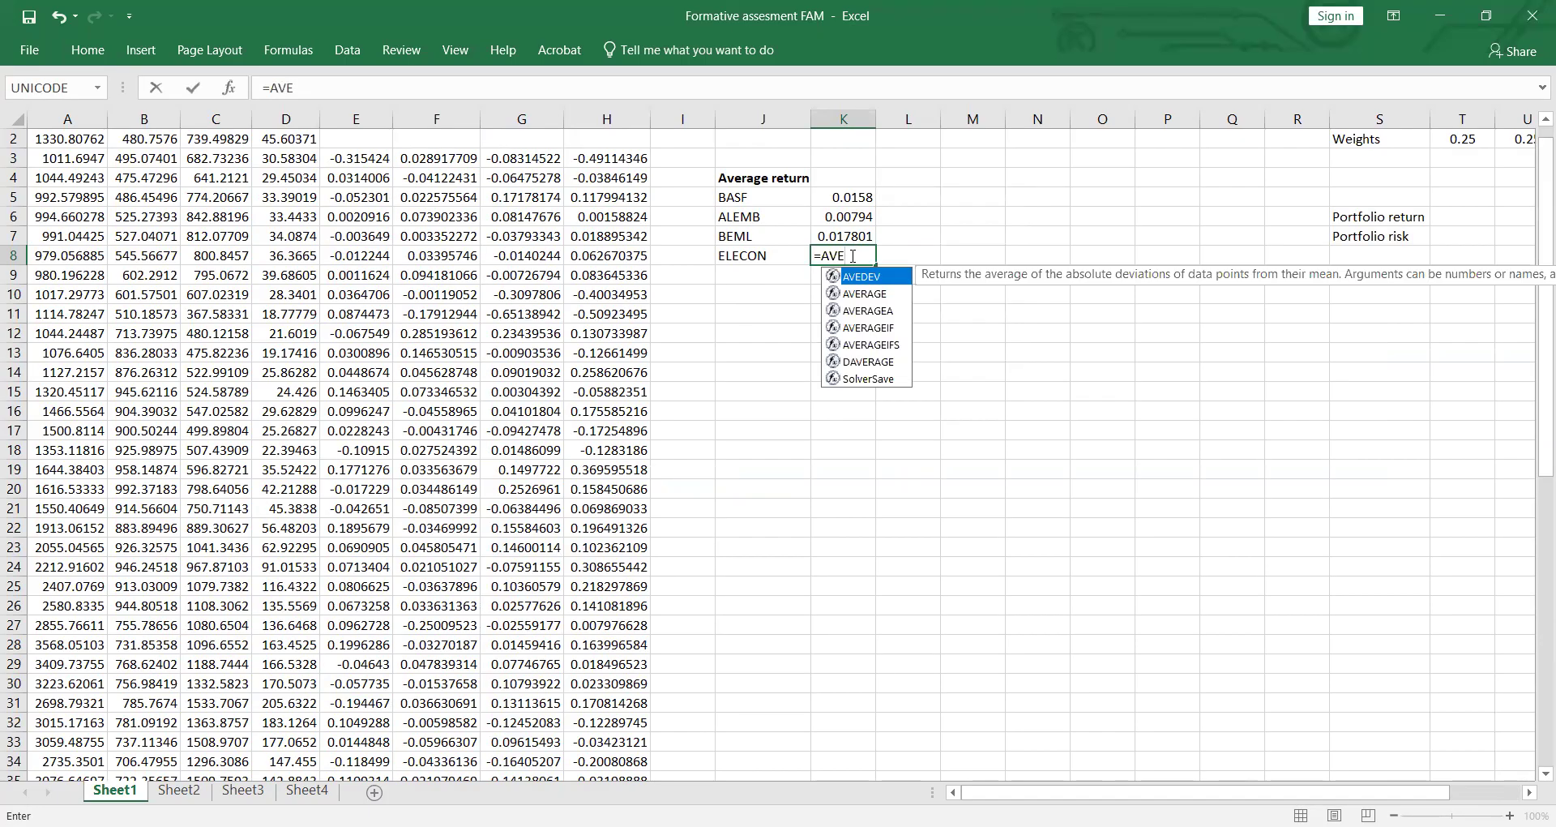
{"action": "key", "text": "Down"}
{"action": "key", "text": "Return"}
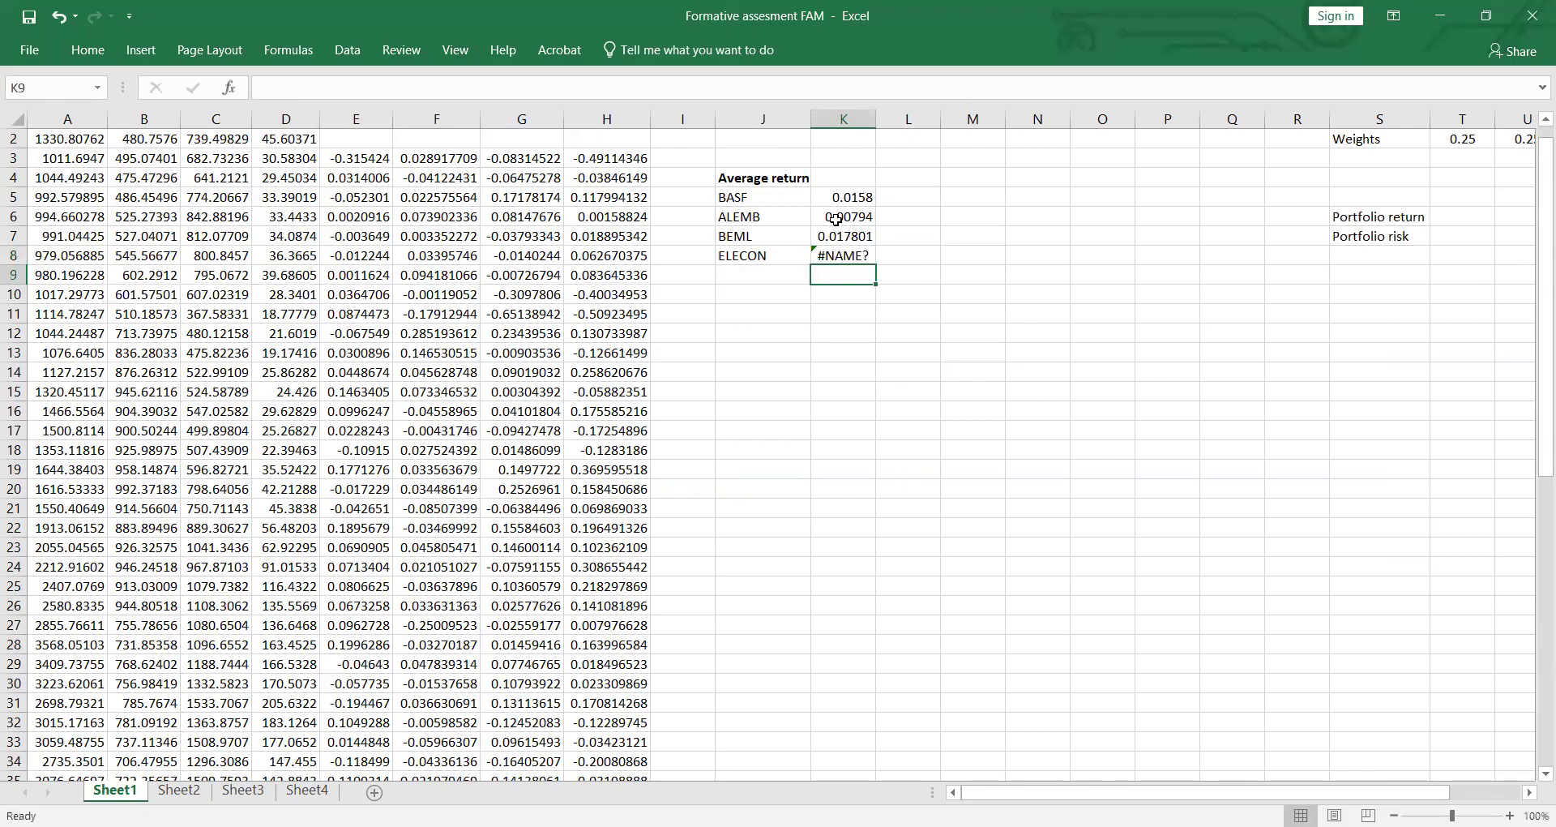
Step: Correct the formula in cell K8 to AVERAGE over the Elecon return range H3:H62
{"action": "left_click", "coordinate": [860, 256]}
{"action": "double_click", "coordinate": [859, 257]}
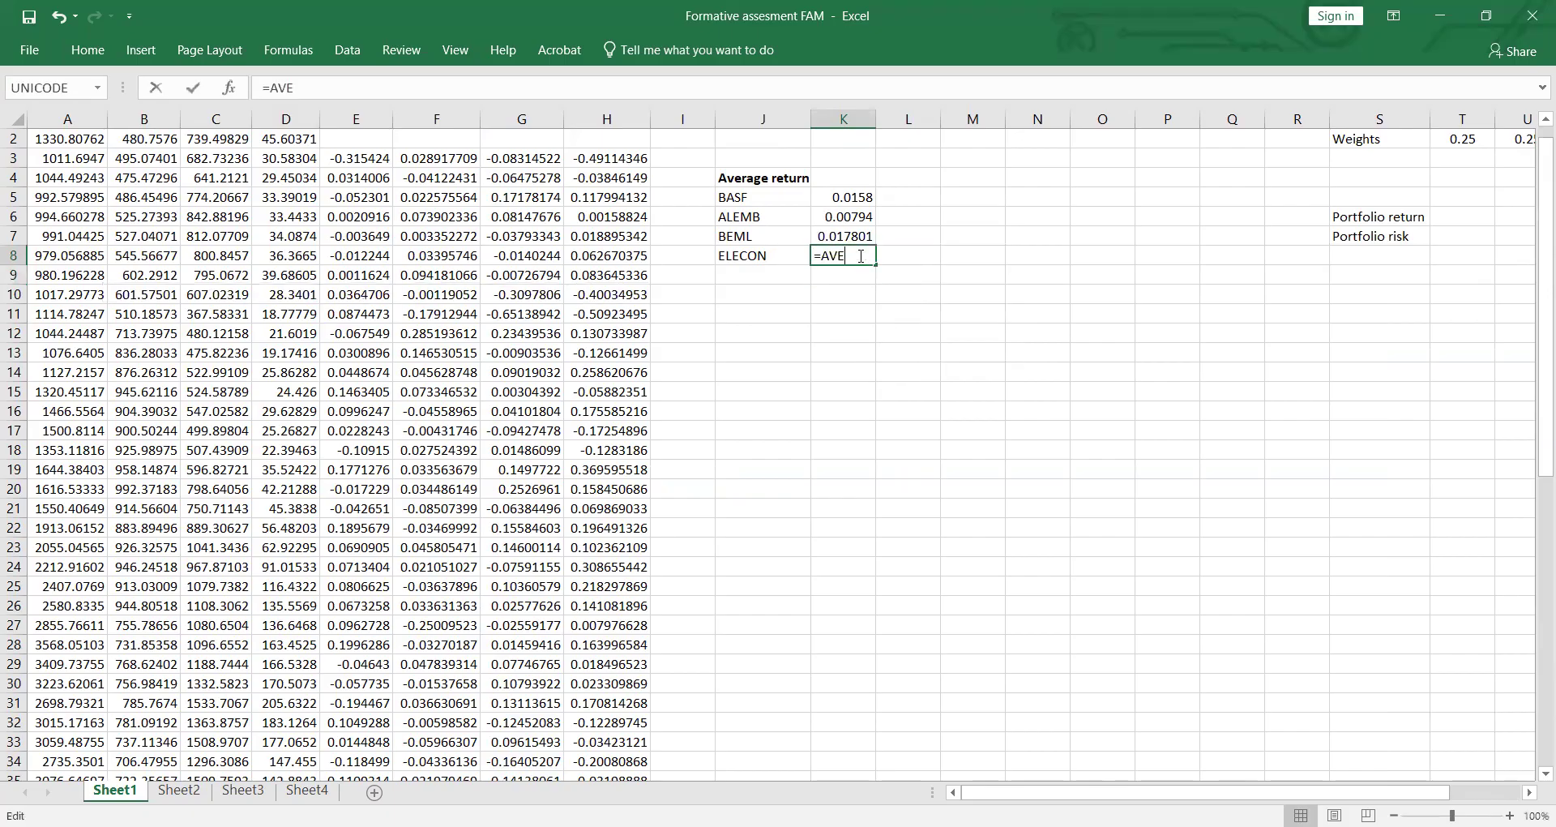
{"action": "key", "text": "BackSpace"}
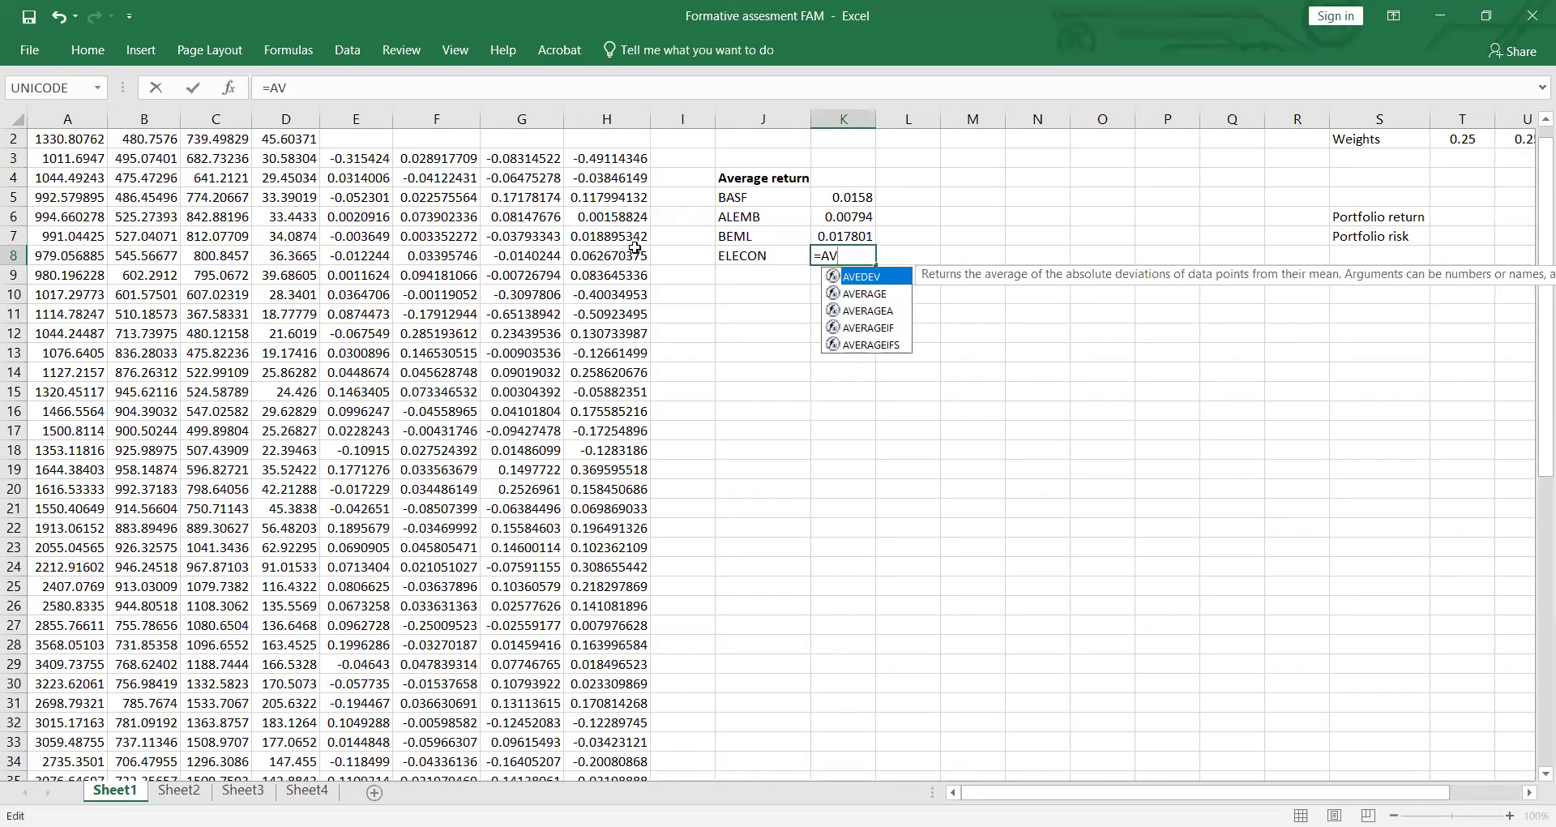
{"action": "key", "text": "Down"}
{"action": "key", "text": "Tab"}
{"action": "scroll", "coordinate": [620, 184], "scroll_direction": "up", "scroll_amount": 1}
{"action": "left_click", "coordinate": [620, 184]}
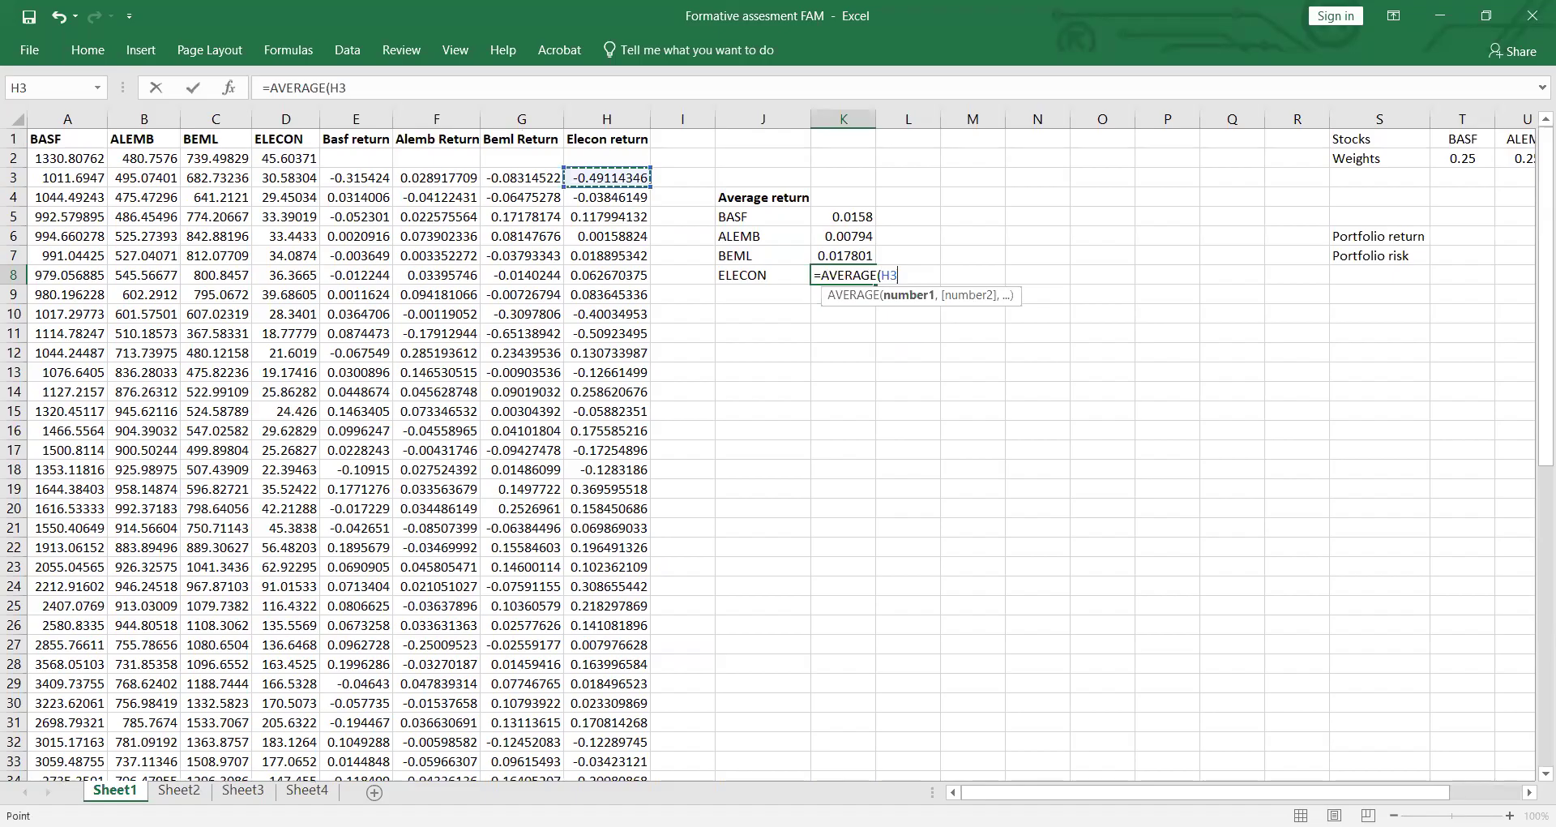
{"action": "key", "text": "ctrl+shift+Down"}
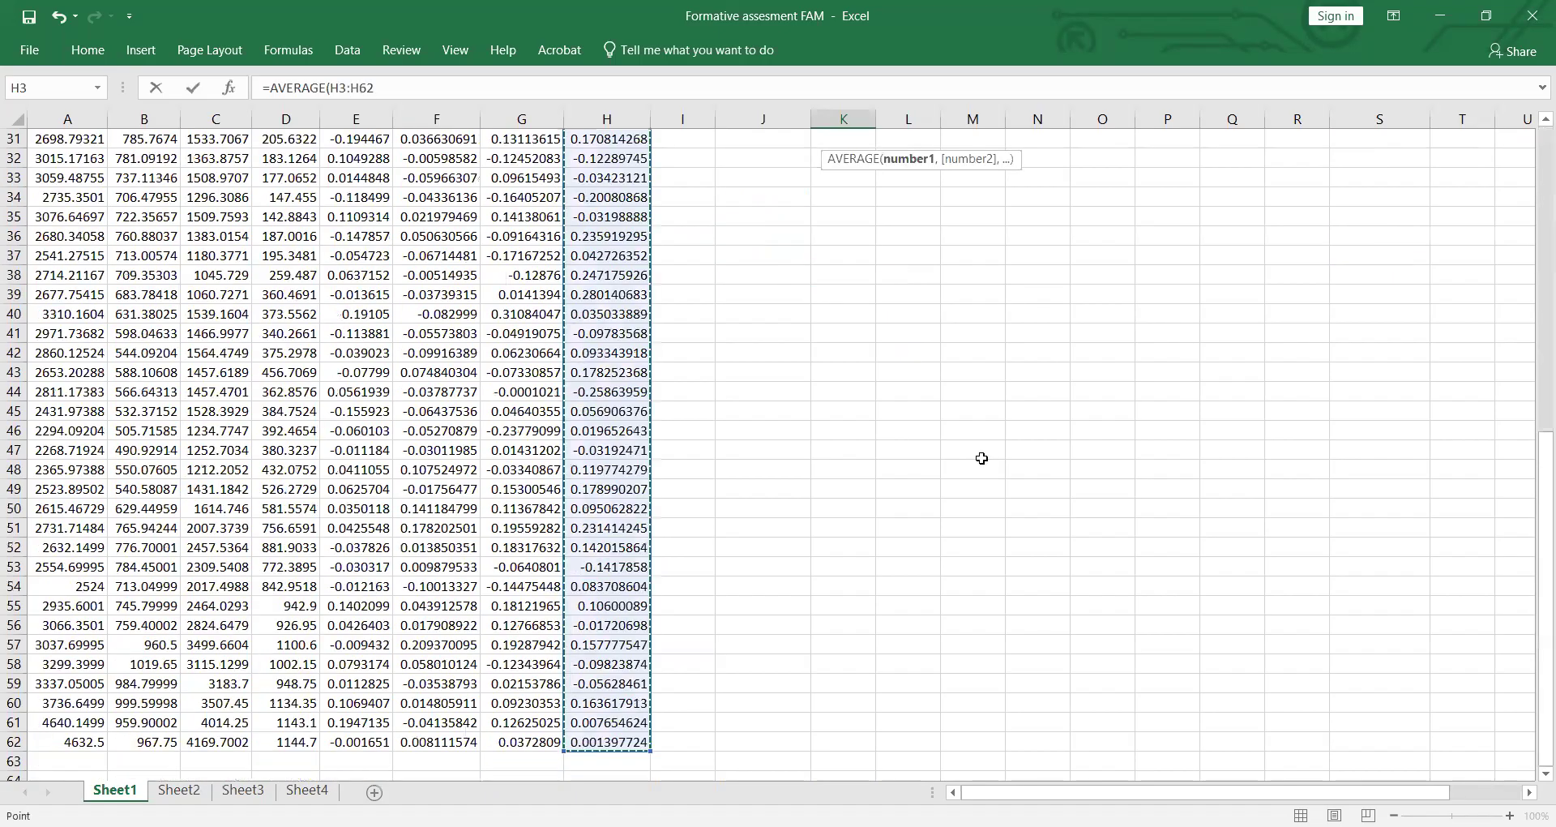
{"action": "key", "text": "Return"}
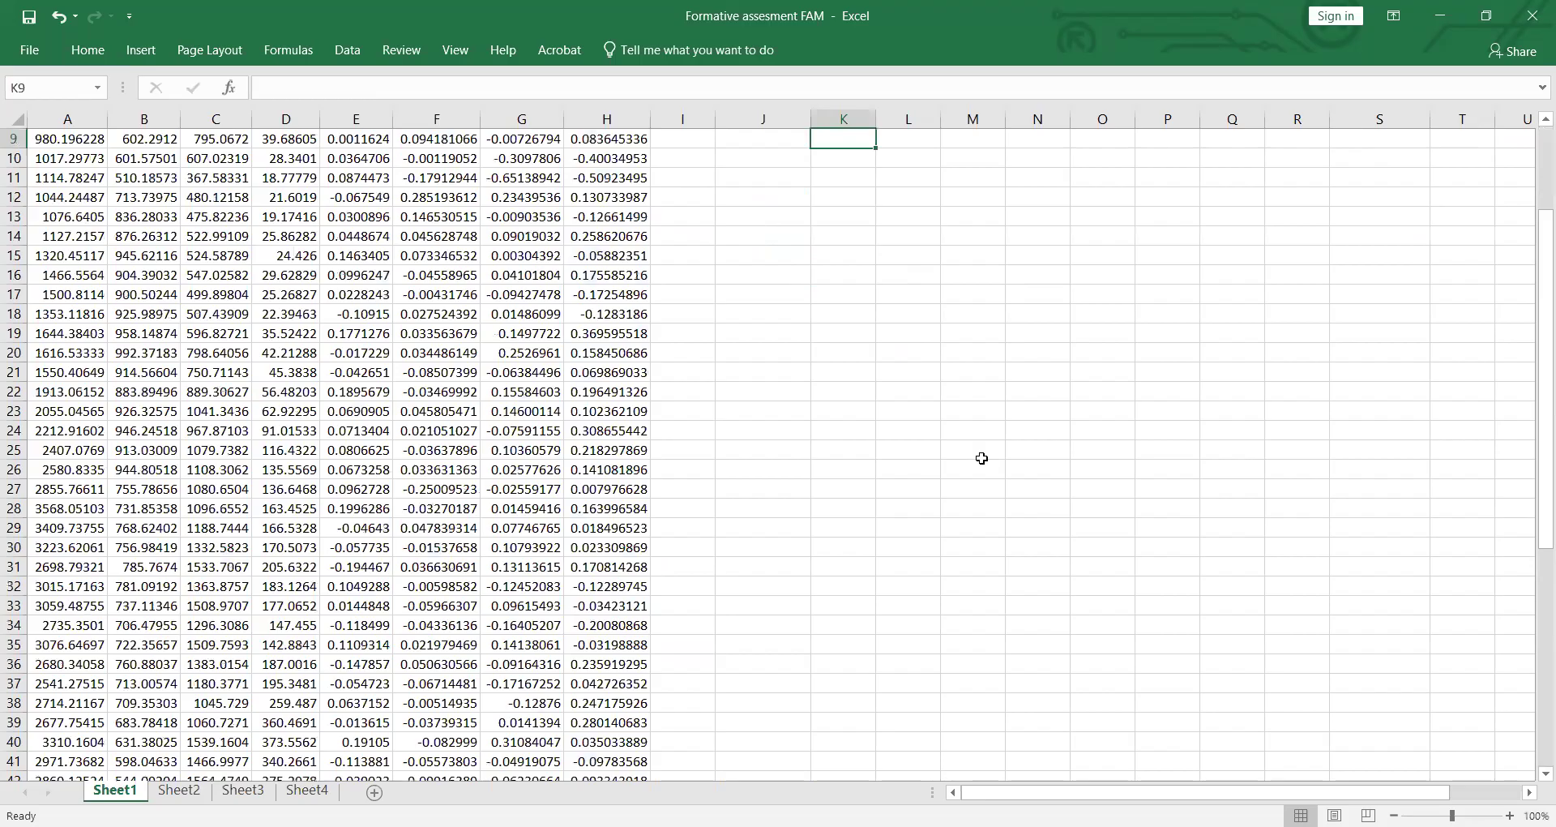
Step: Begin a SUMPRODUCT formula in cell T6 for the portfolio return
{"action": "scroll", "coordinate": [981, 458], "scroll_direction": "up", "scroll_amount": 3}
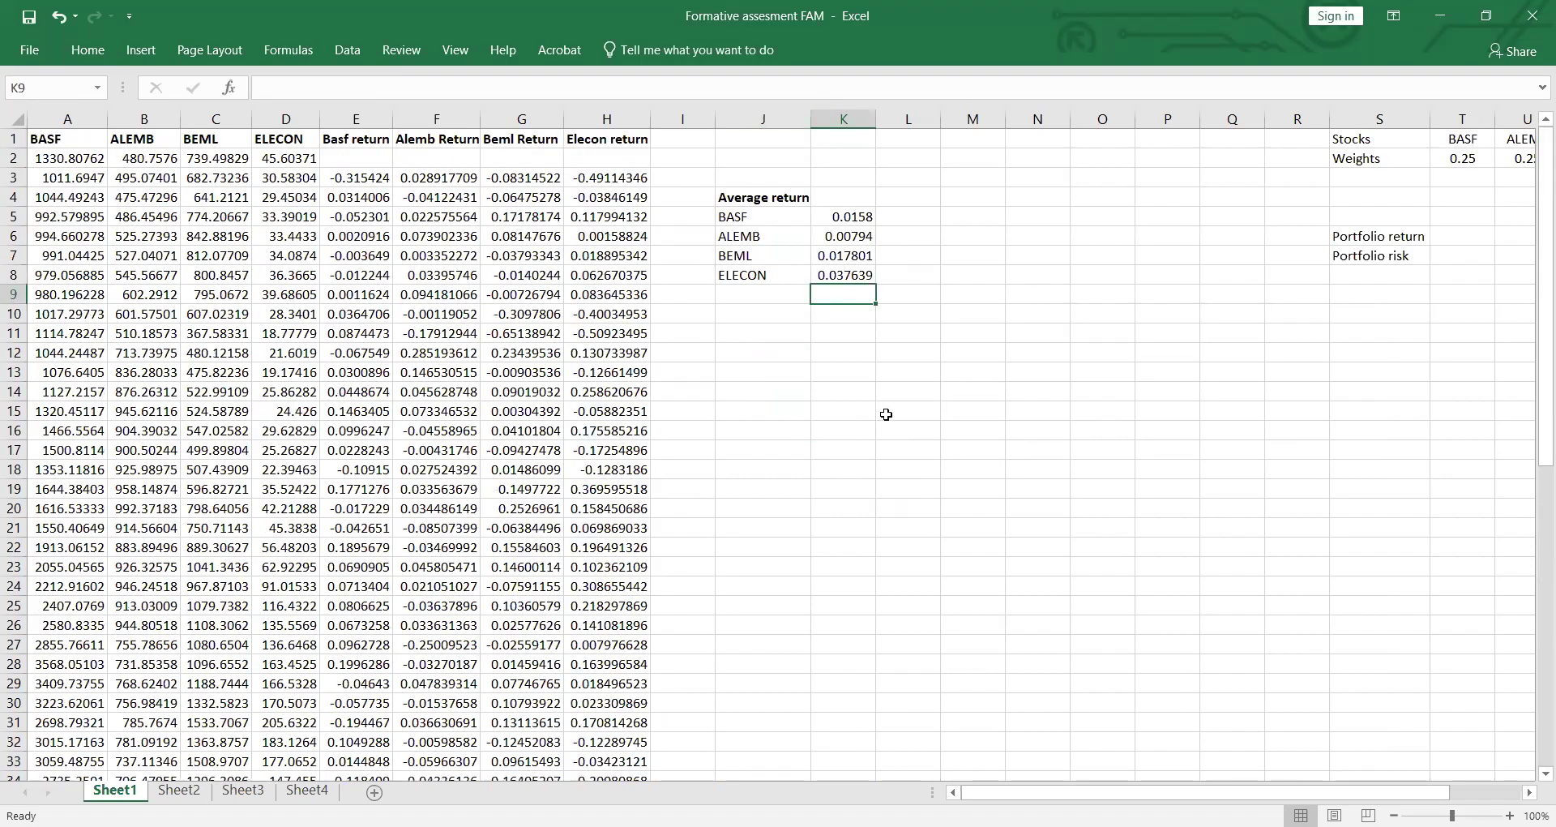
{"action": "left_click_drag", "start_coordinate": [1114, 797], "coordinate": [1185, 796]}
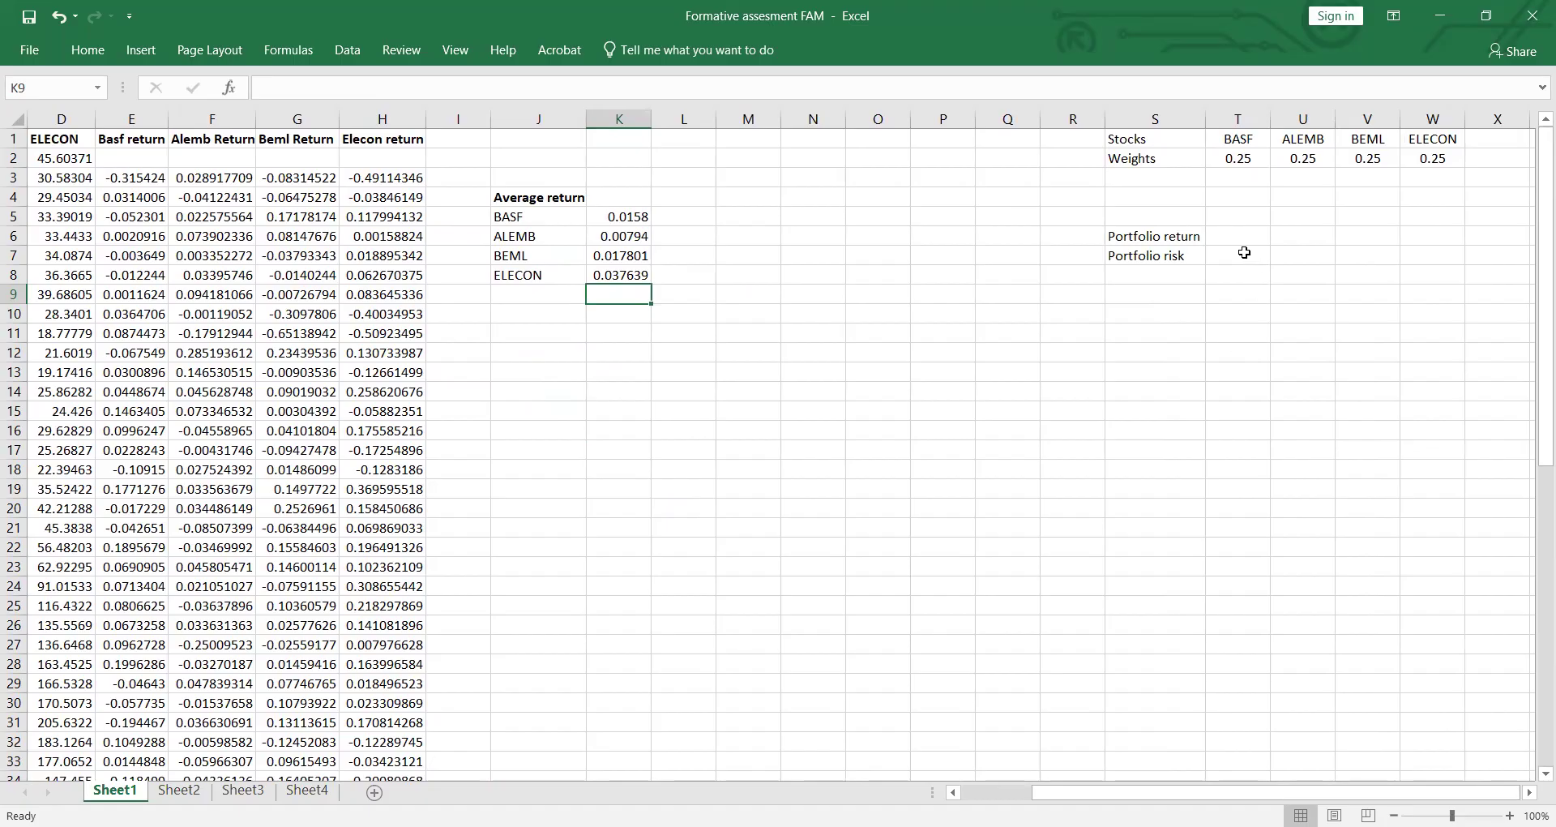
{"action": "left_click", "coordinate": [1241, 232]}
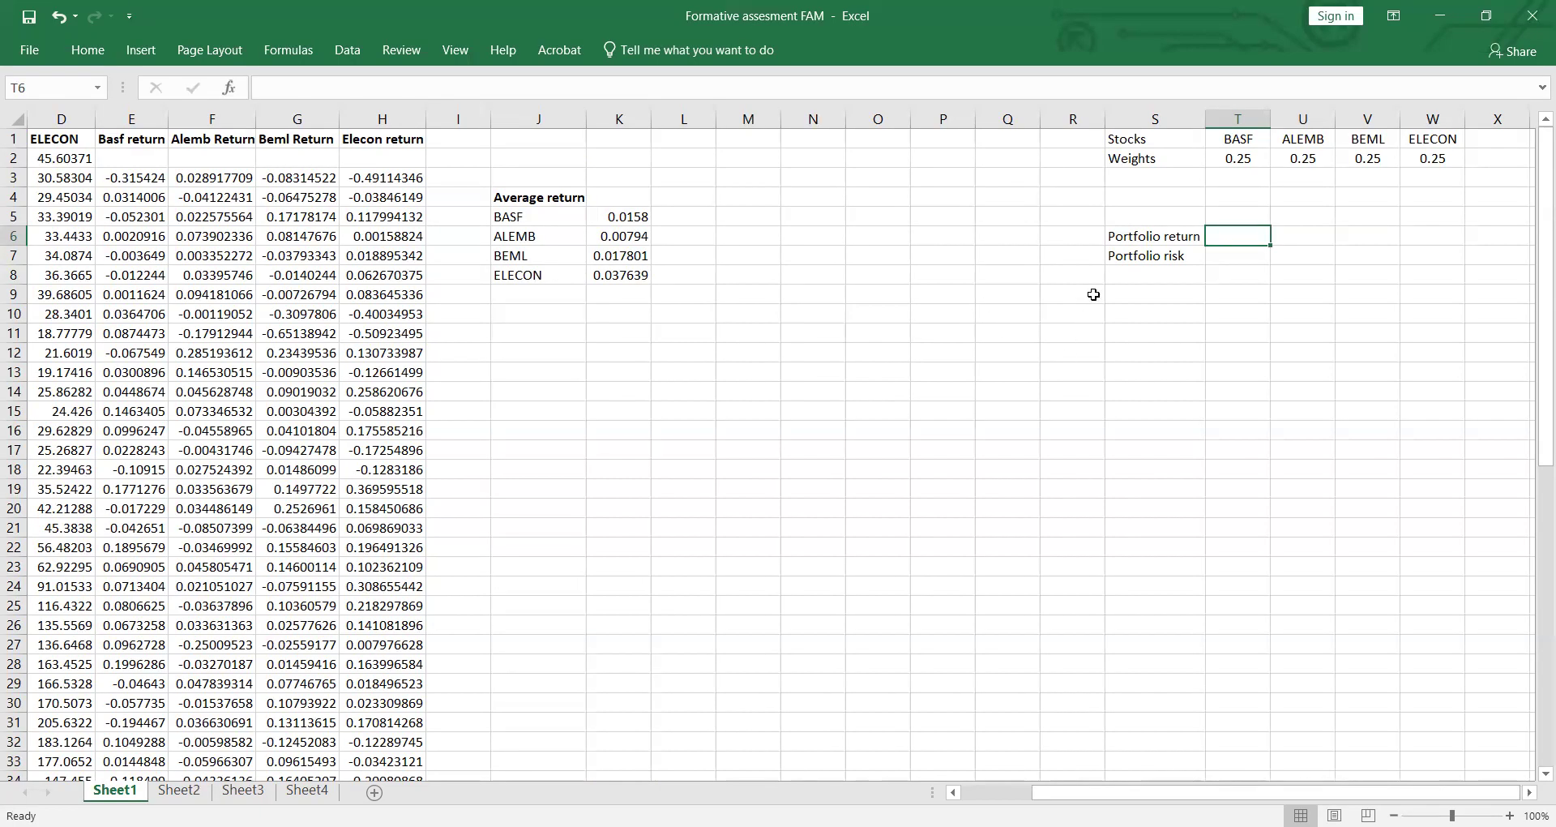
{"action": "type", "text": "="}
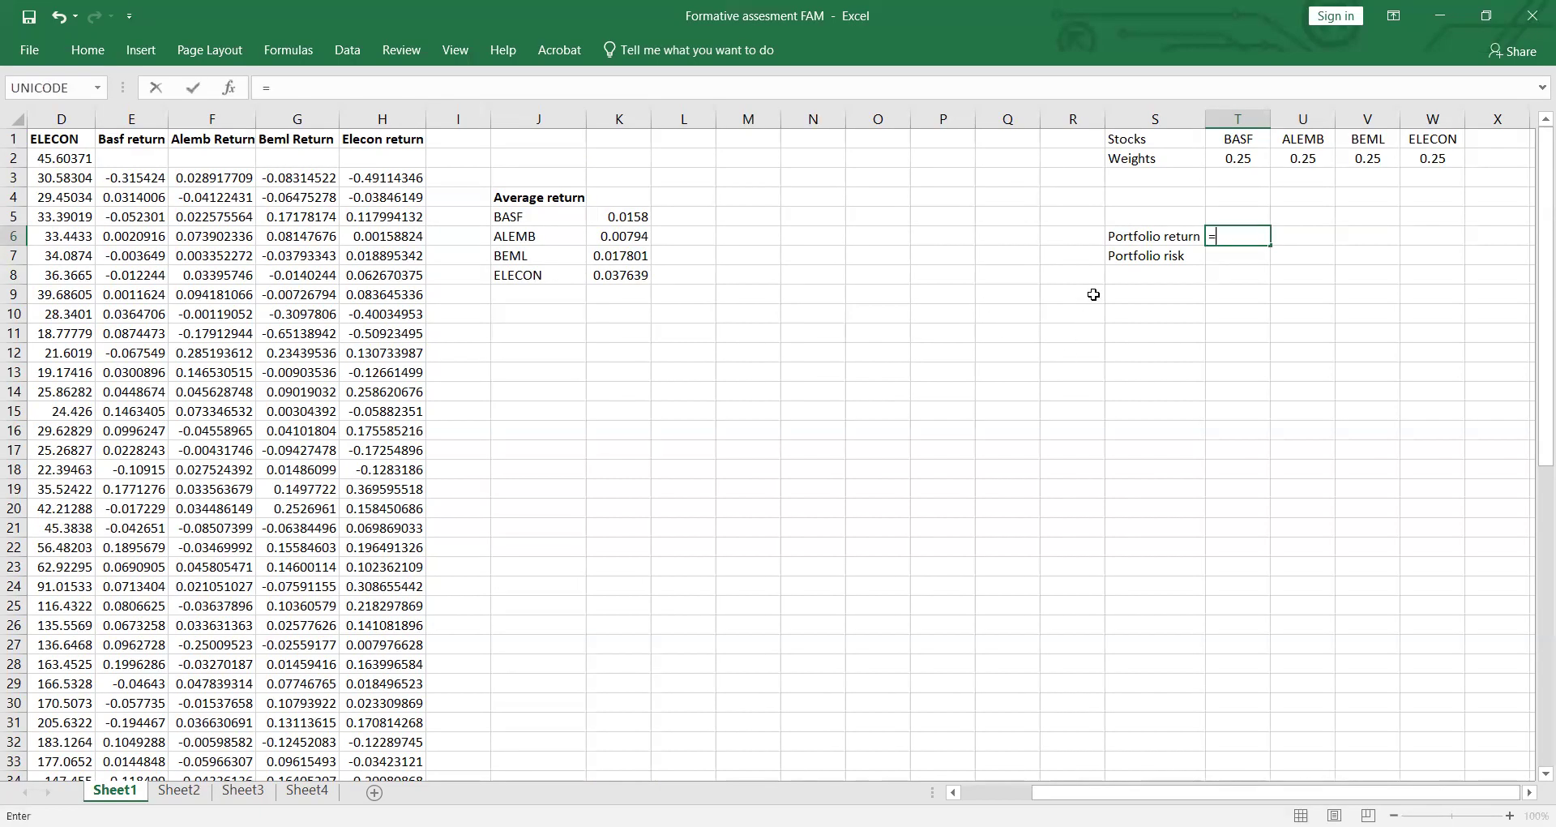
{"action": "type", "text": "SUM"}
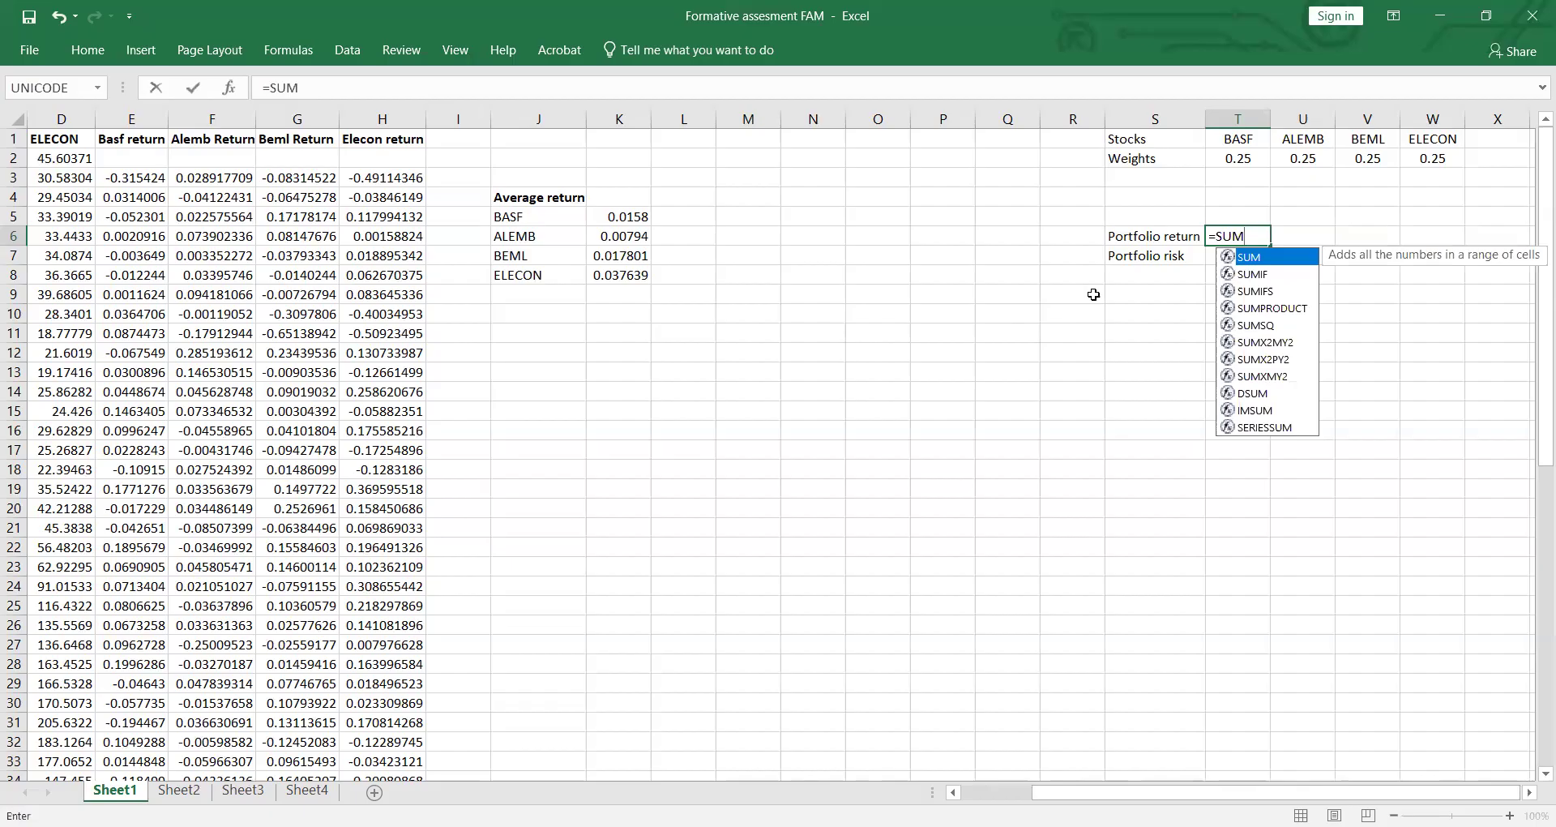
{"action": "key", "text": "Down"}
{"action": "key", "text": "Down"}
{"action": "key", "text": "Down"}
{"action": "key", "text": "Tab"}
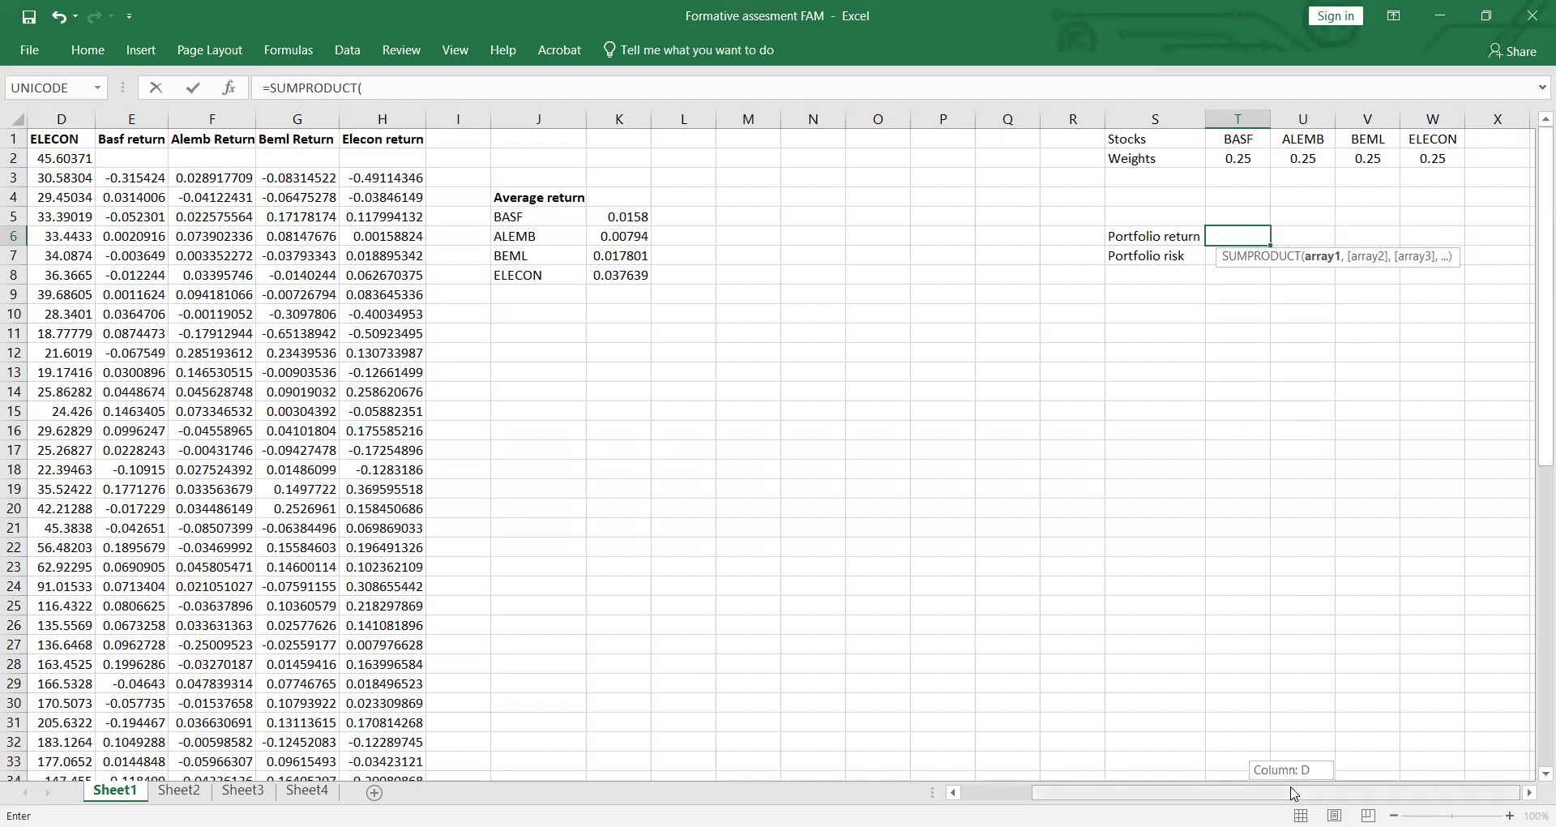
Step: Complete the SUMPRODUCT formula in T6 with the weights T2:W2 and the average returns K5:K8
{"action": "left_click", "coordinate": [1230, 159]}
{"action": "left_click", "coordinate": [1405, 159], "text": "shift"}
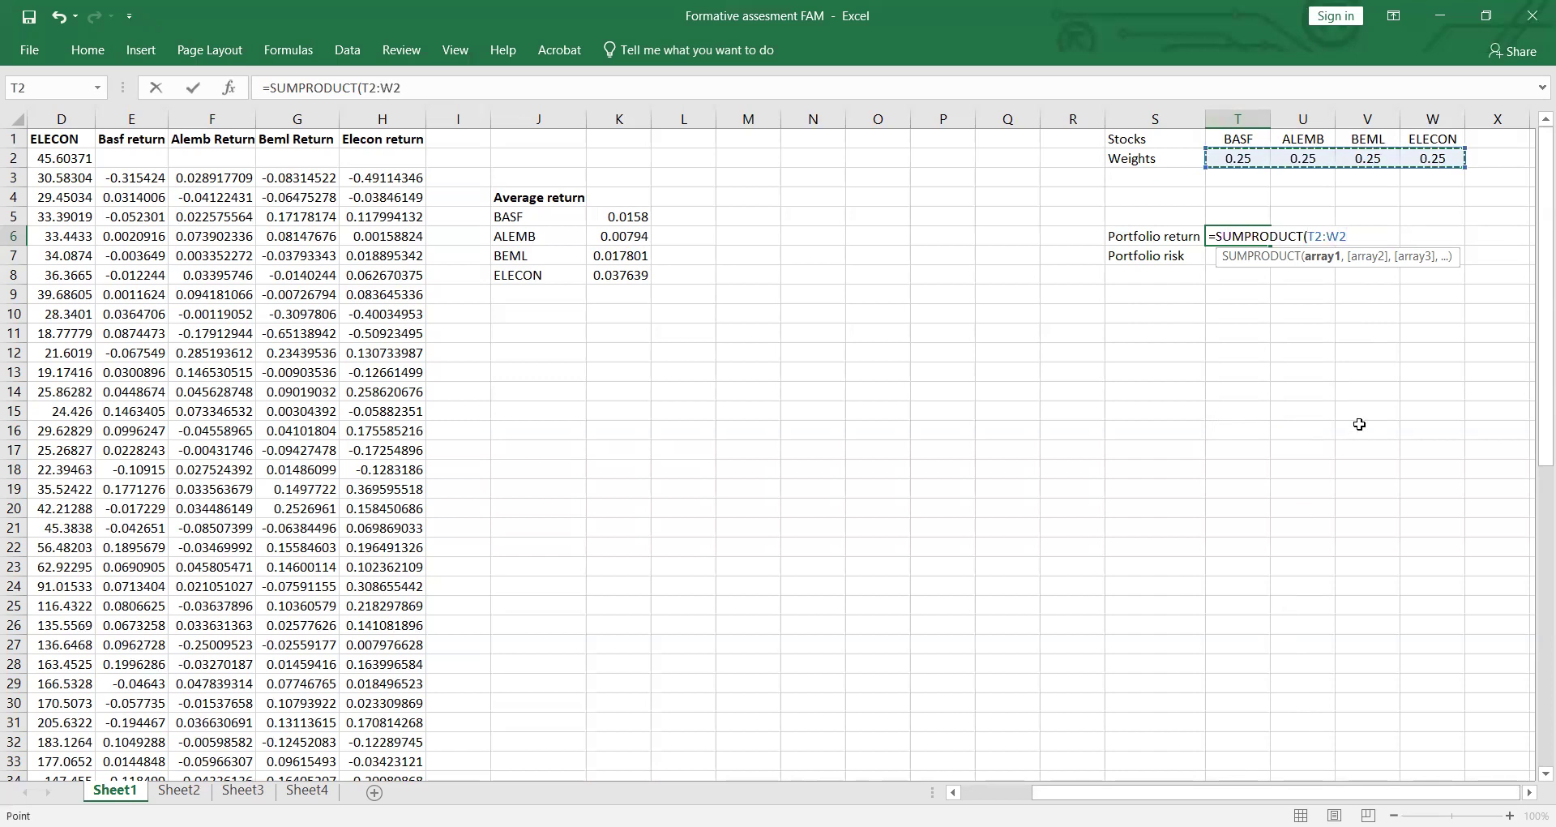
{"action": "type", "text": ","}
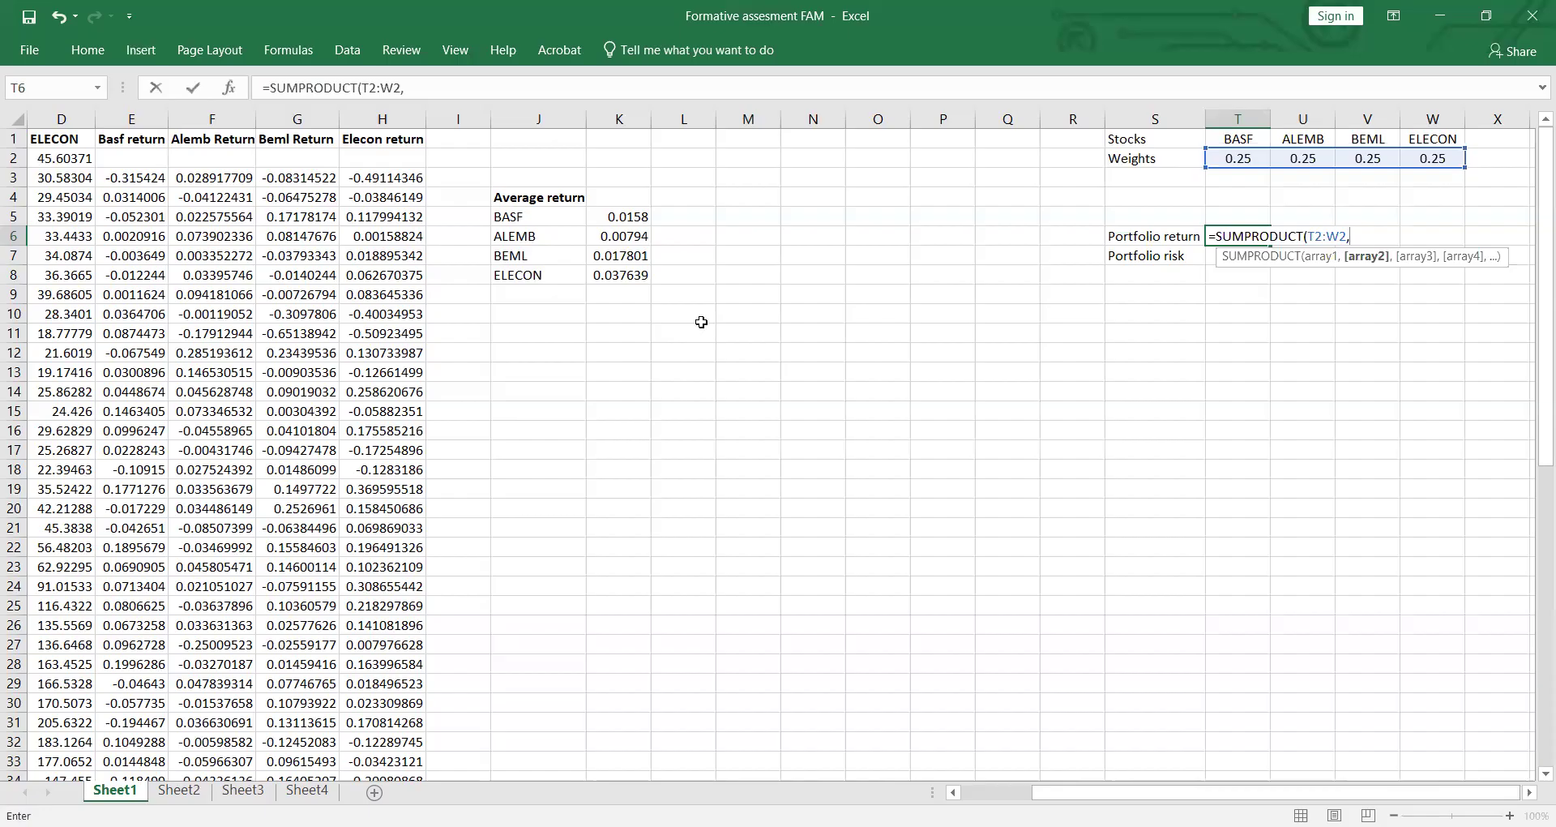
{"action": "left_click_drag", "start_coordinate": [608, 216], "coordinate": [636, 278]}
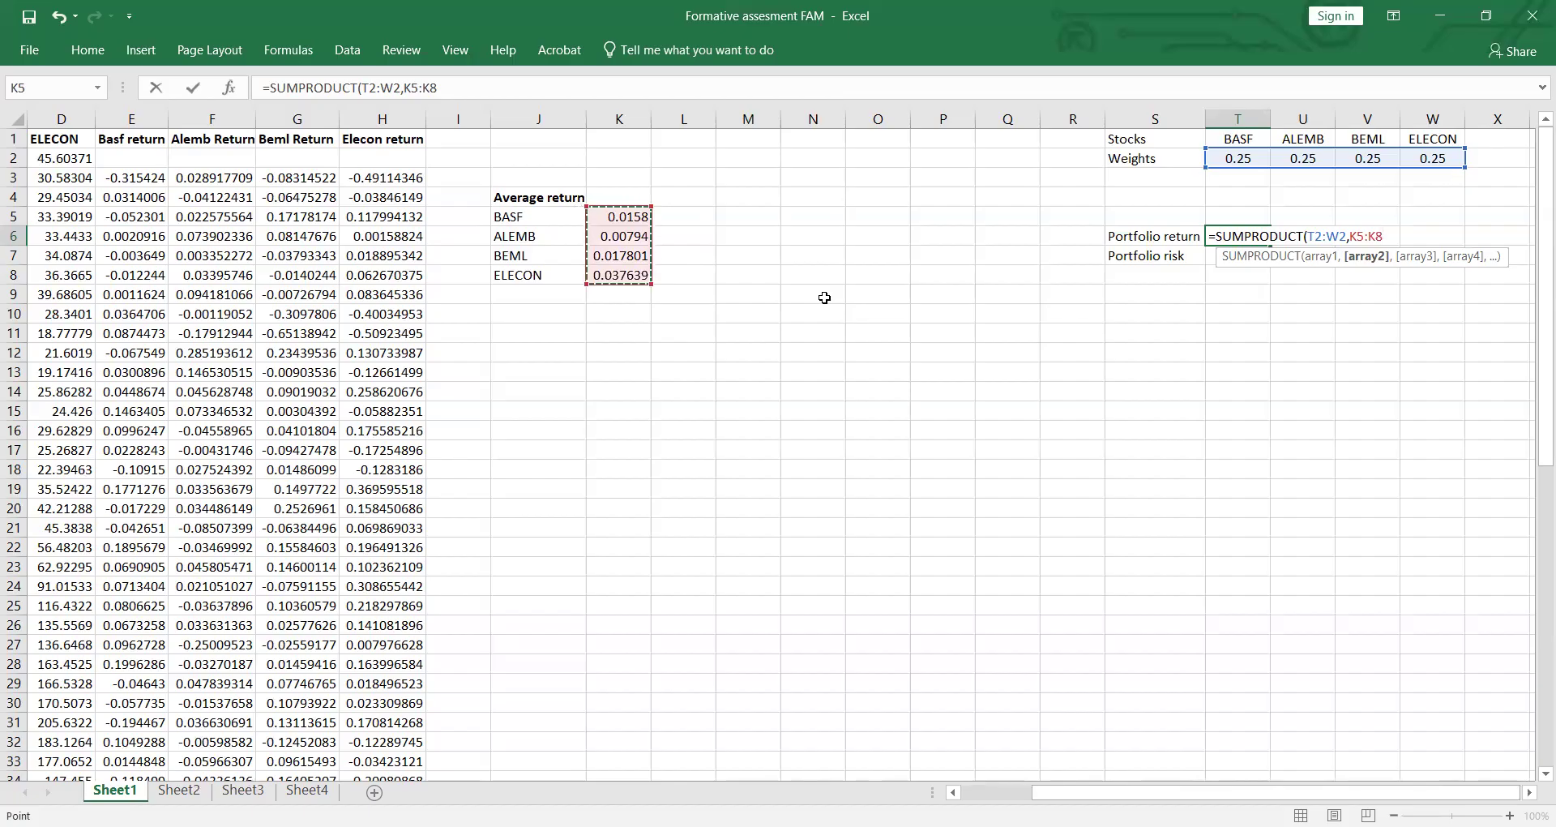
{"action": "key", "text": "Return"}
Step: Replace the SUMPRODUCT arguments in cell T6 with the individual weight cells T2, U2, V2 and W2
{"action": "left_click", "coordinate": [1232, 236]}
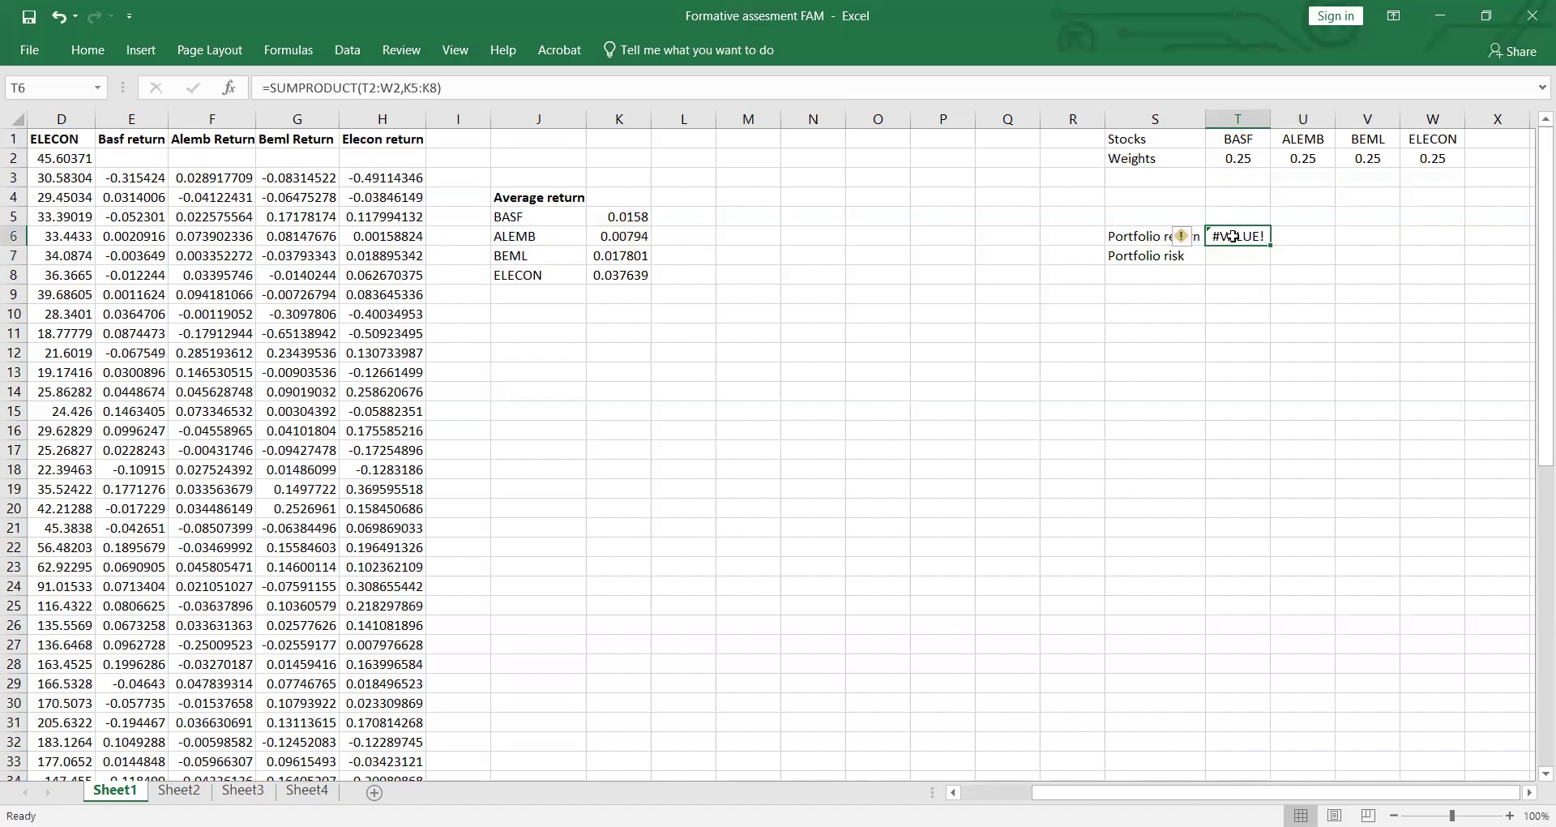
{"action": "double_click", "coordinate": [1232, 236]}
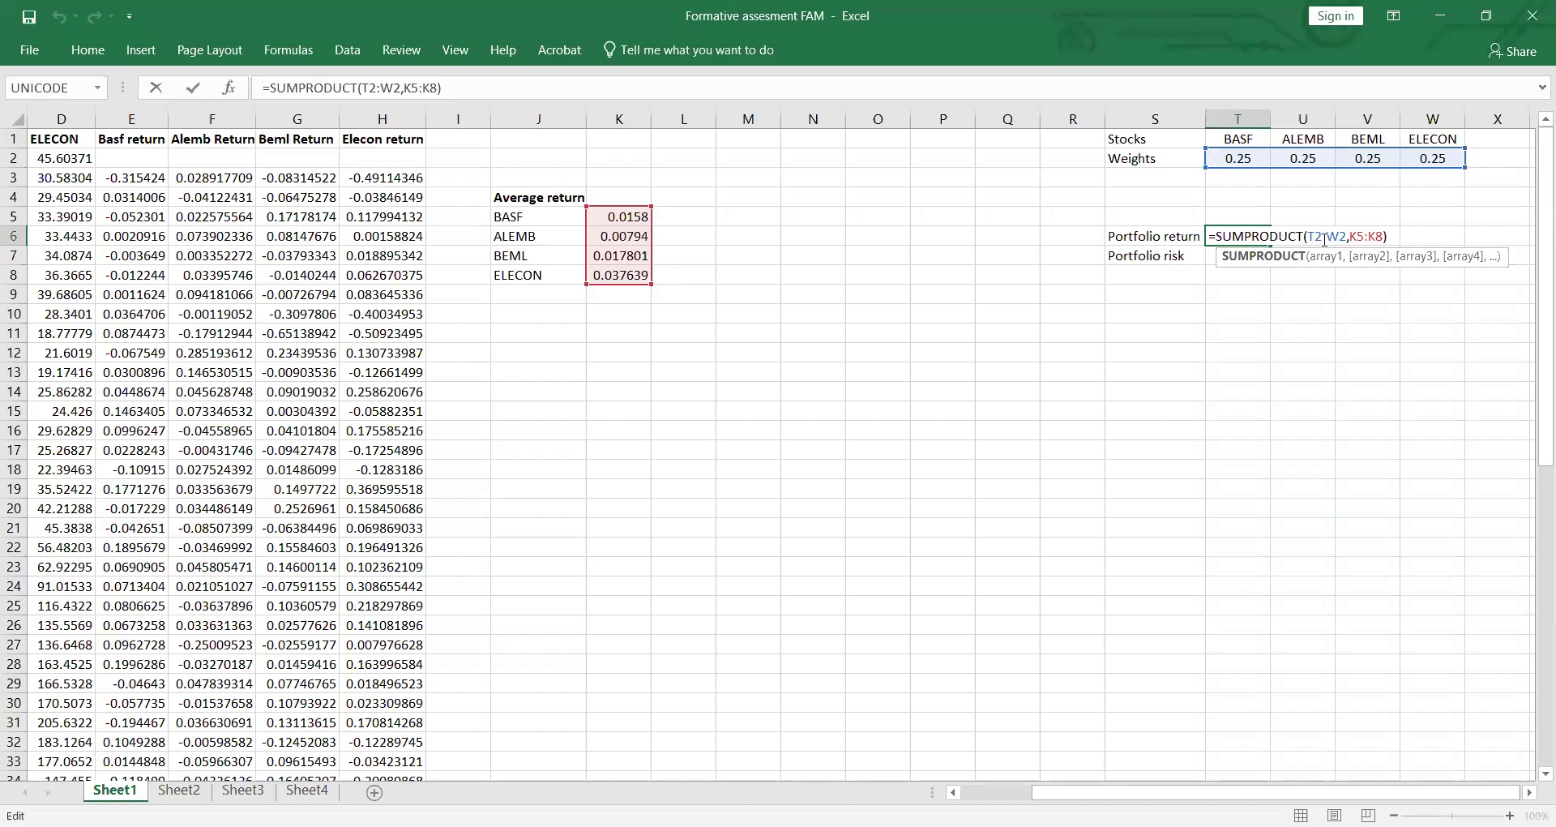
{"action": "left_click", "coordinate": [1379, 235]}
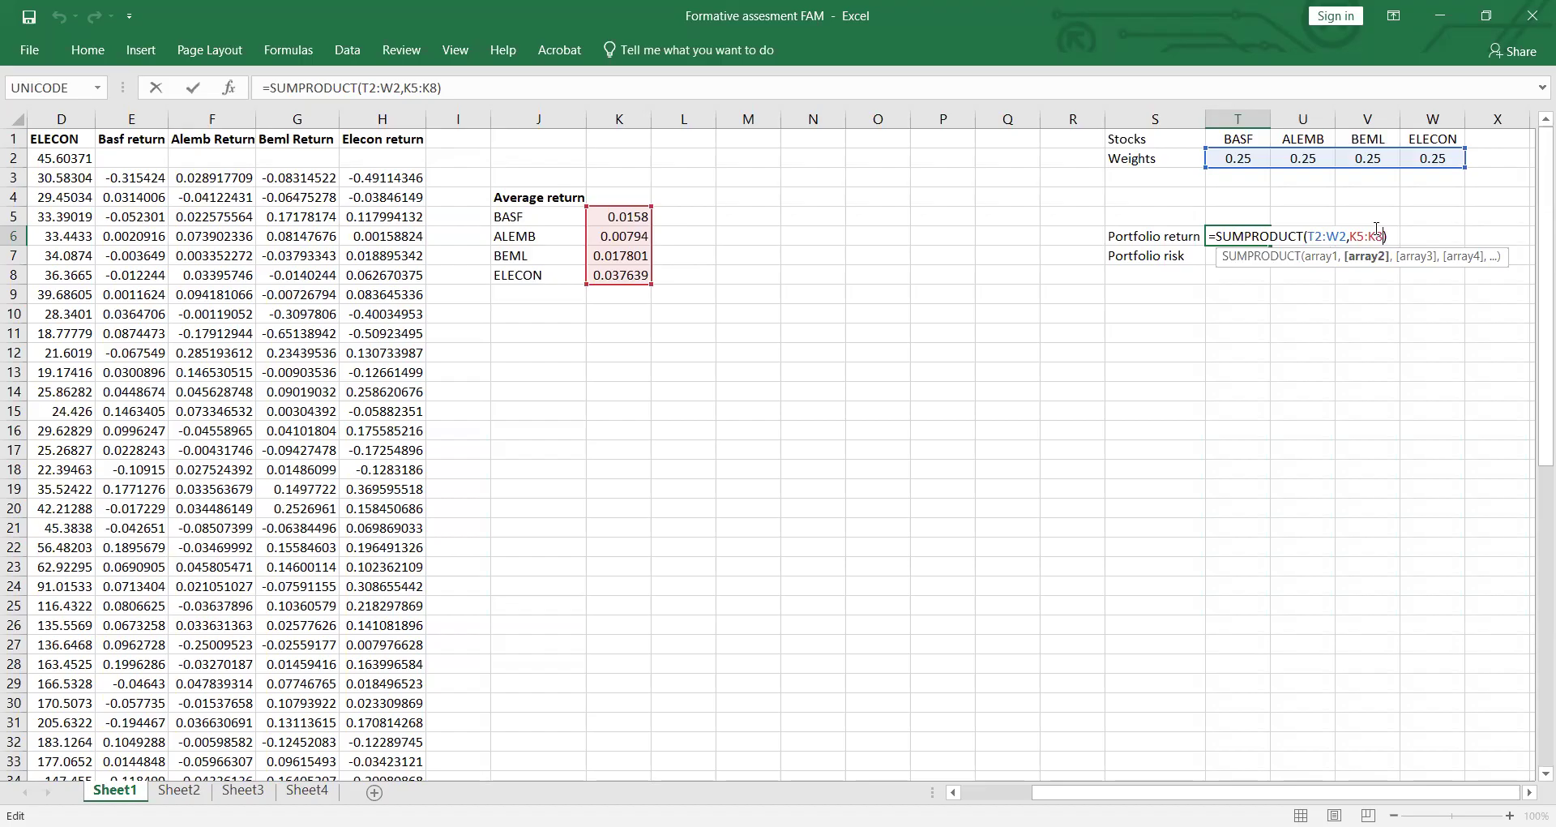
{"action": "key", "text": "ctrl+z"}
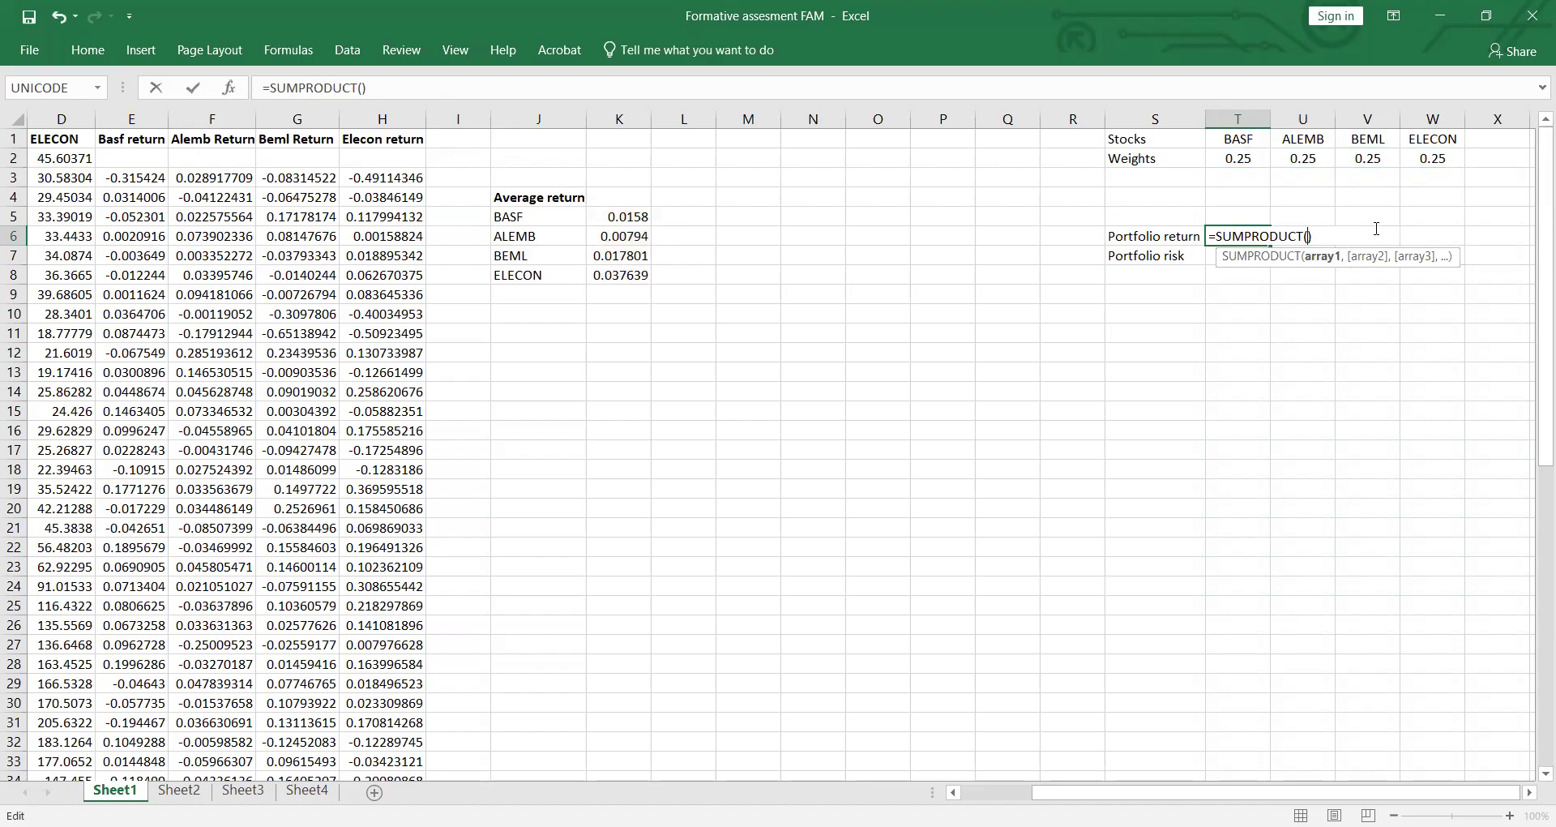
{"action": "left_click", "coordinate": [1247, 163]}
{"action": "type", "text": ","}
{"action": "left_click", "coordinate": [1318, 159]}
{"action": "type", "text": ","}
{"action": "left_click", "coordinate": [1351, 161]}
{"action": "type", "text": ","}
{"action": "left_click", "coordinate": [1429, 160]}
{"action": "type", "text": ","}
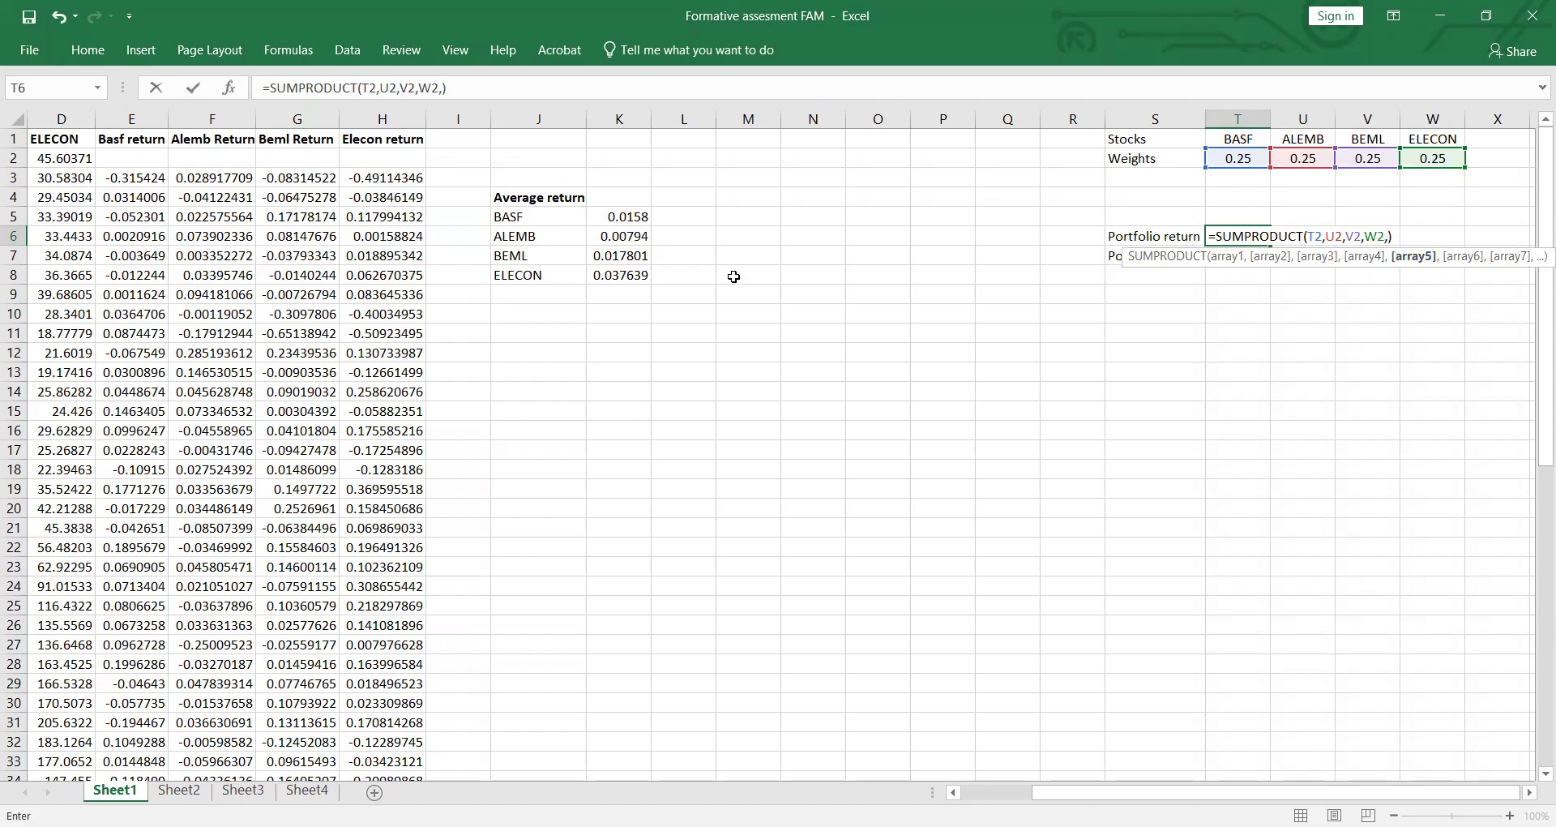
Step: Add the individual average return cells K5, K6, K7 and K8 to the SUMPRODUCT formula in T6 and enter it
{"action": "left_click", "coordinate": [637, 218]}
{"action": "type", "text": ","}
{"action": "left_click", "coordinate": [636, 236]}
{"action": "type", "text": ","}
{"action": "left_click", "coordinate": [638, 256]}
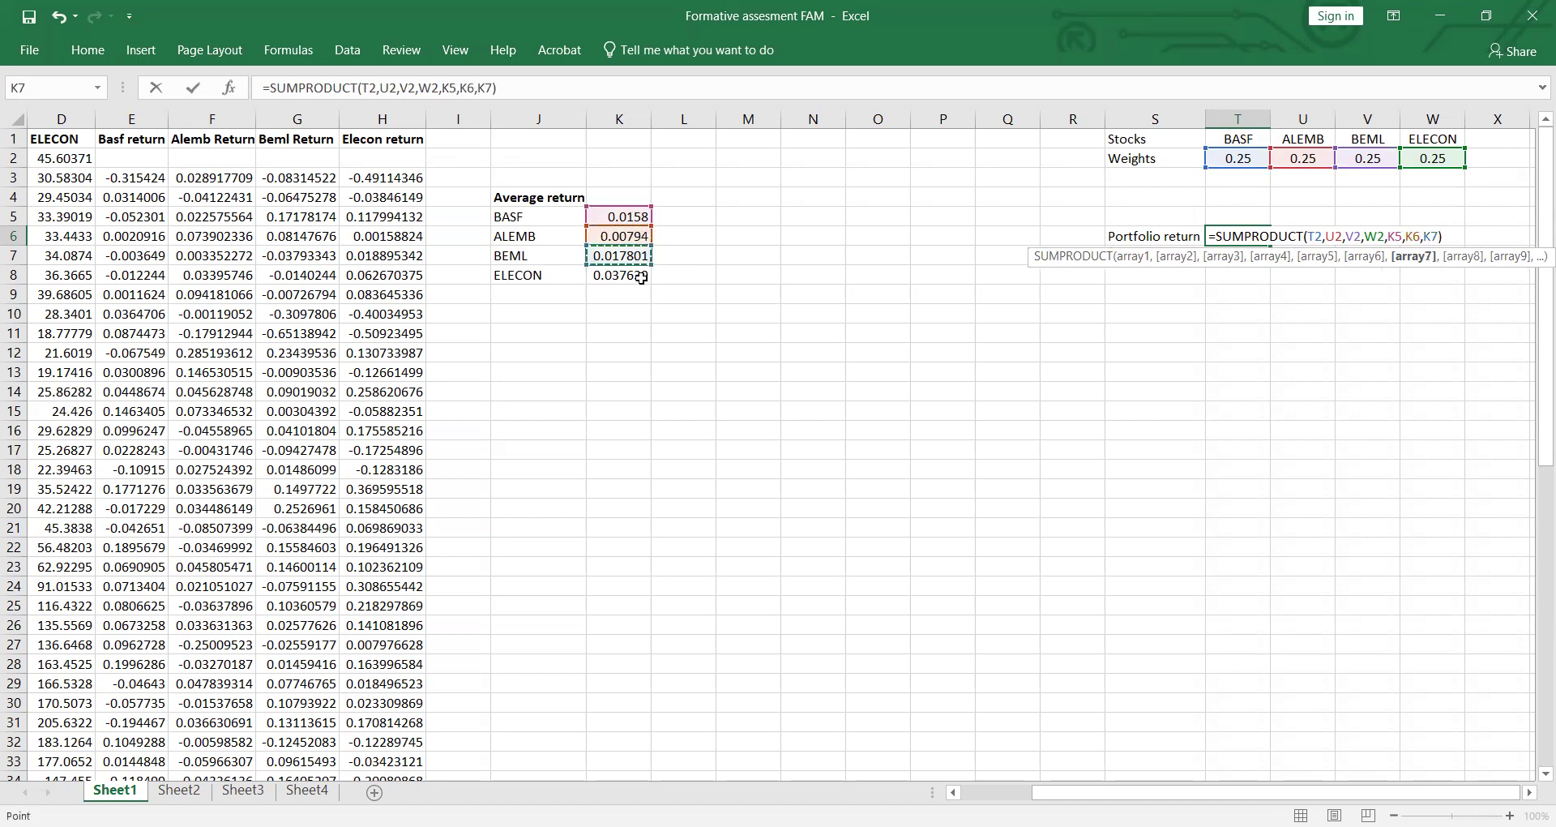
{"action": "type", "text": ","}
{"action": "left_click", "coordinate": [641, 276]}
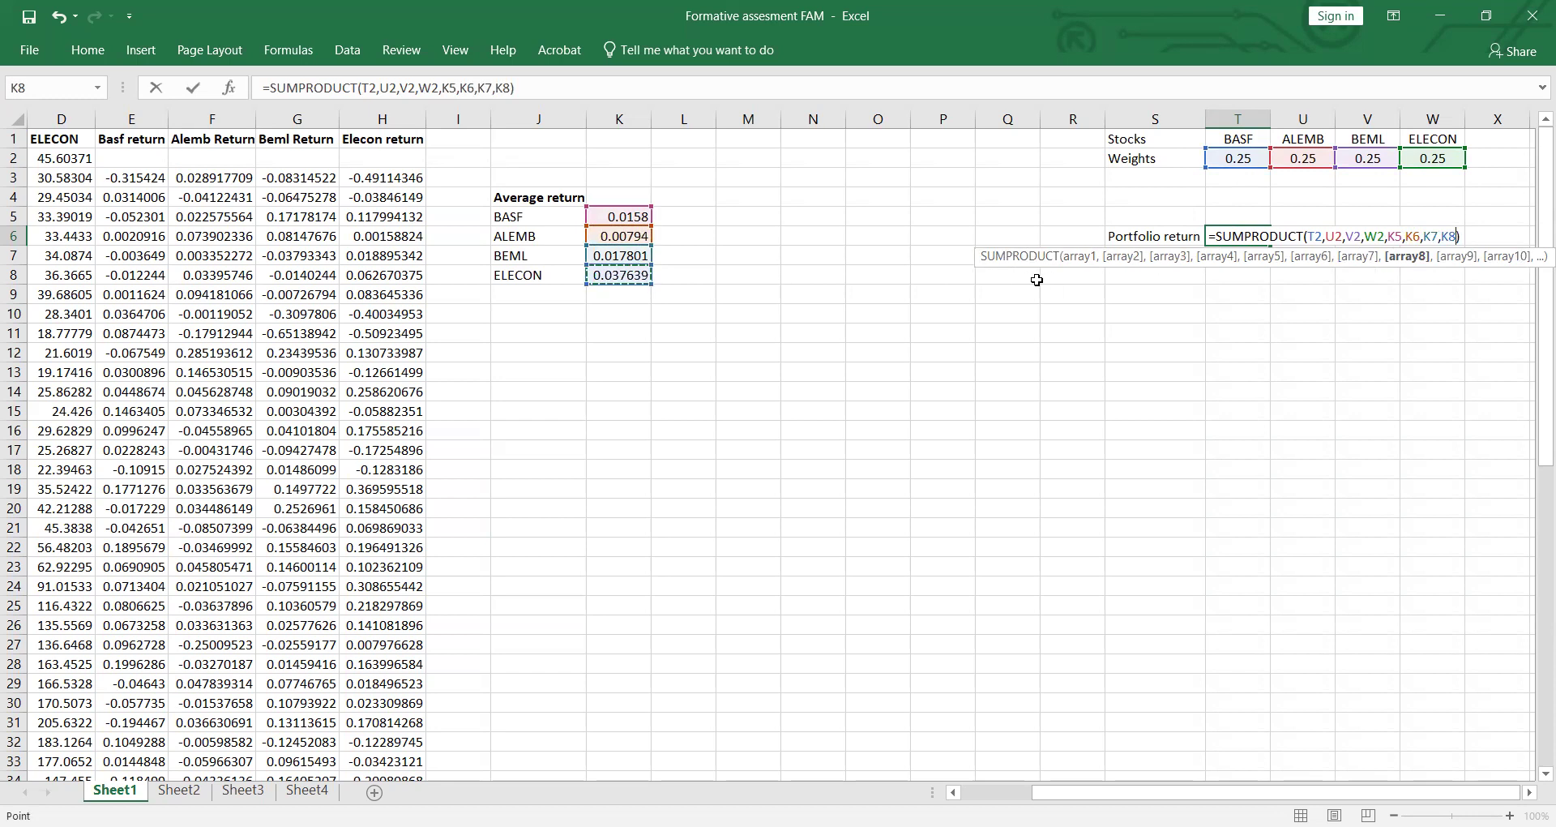
{"action": "key", "text": "Return"}
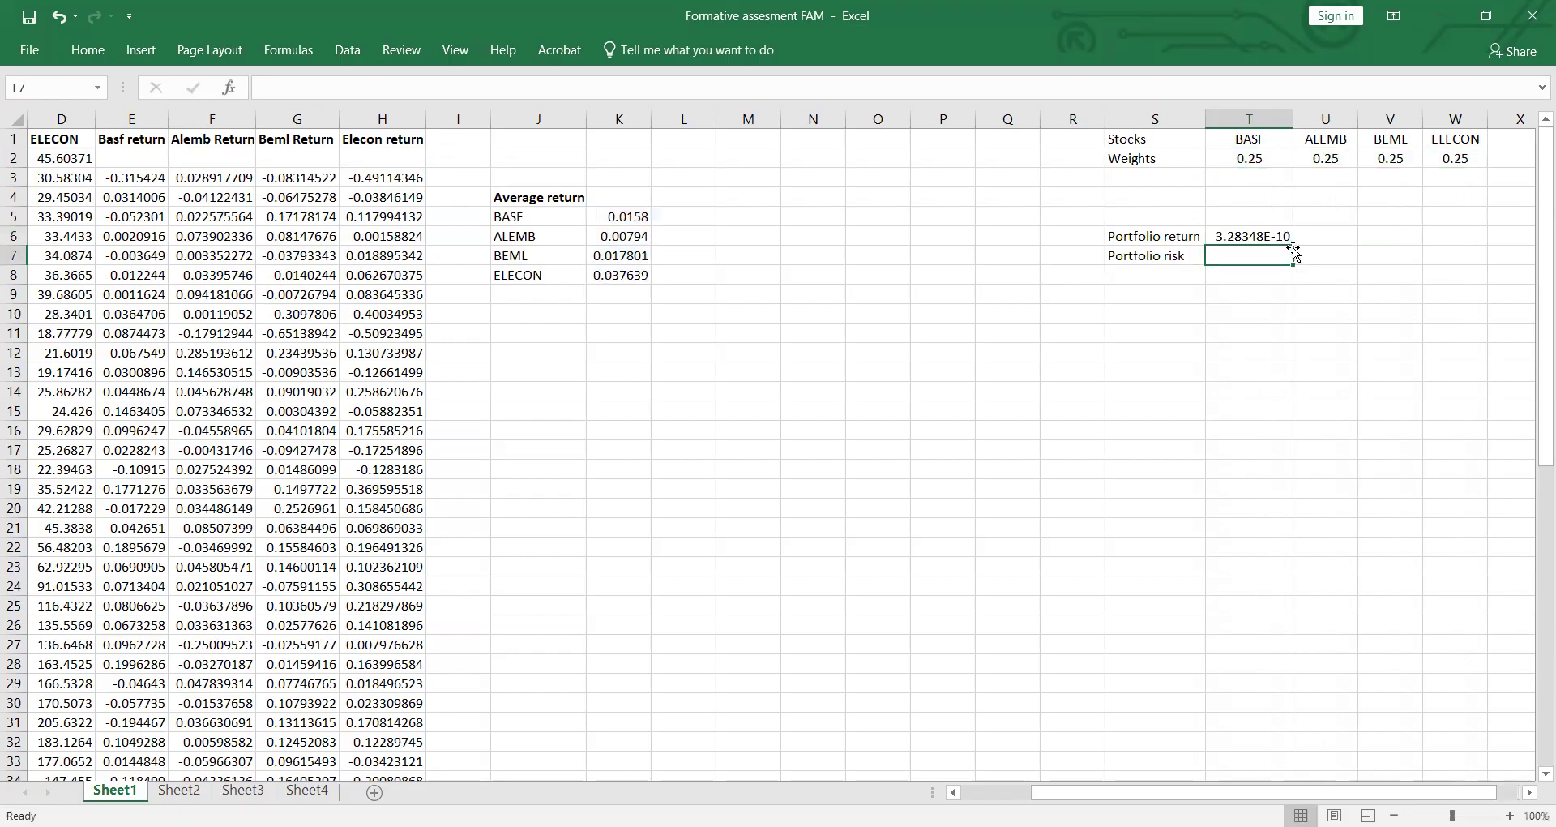
Step: Review the cell references used by the SUMPRODUCT formula in T6
{"action": "left_click", "coordinate": [1274, 236]}
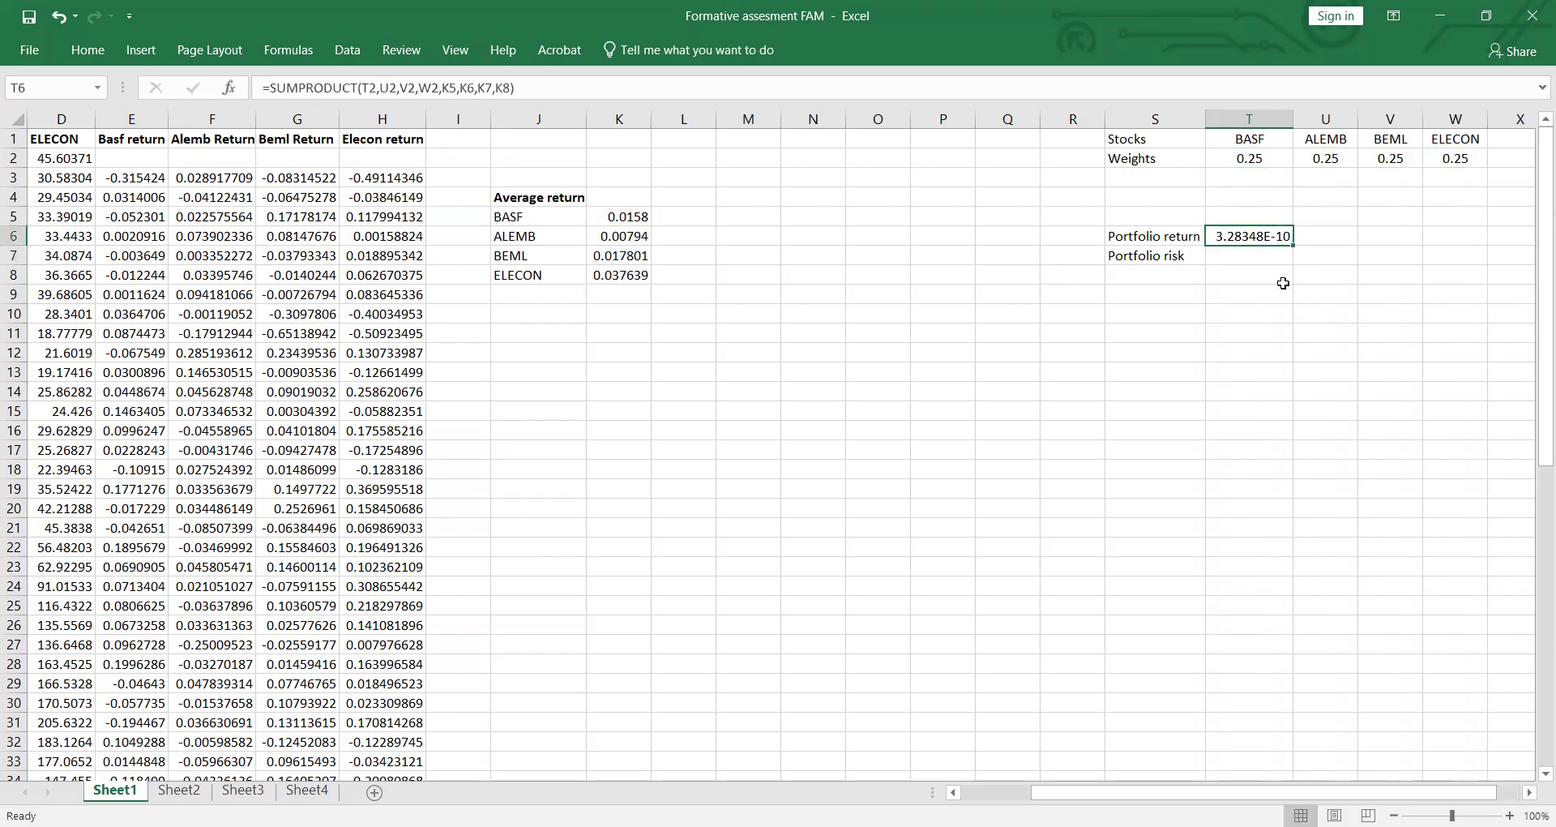
{"action": "double_click", "coordinate": [1285, 235]}
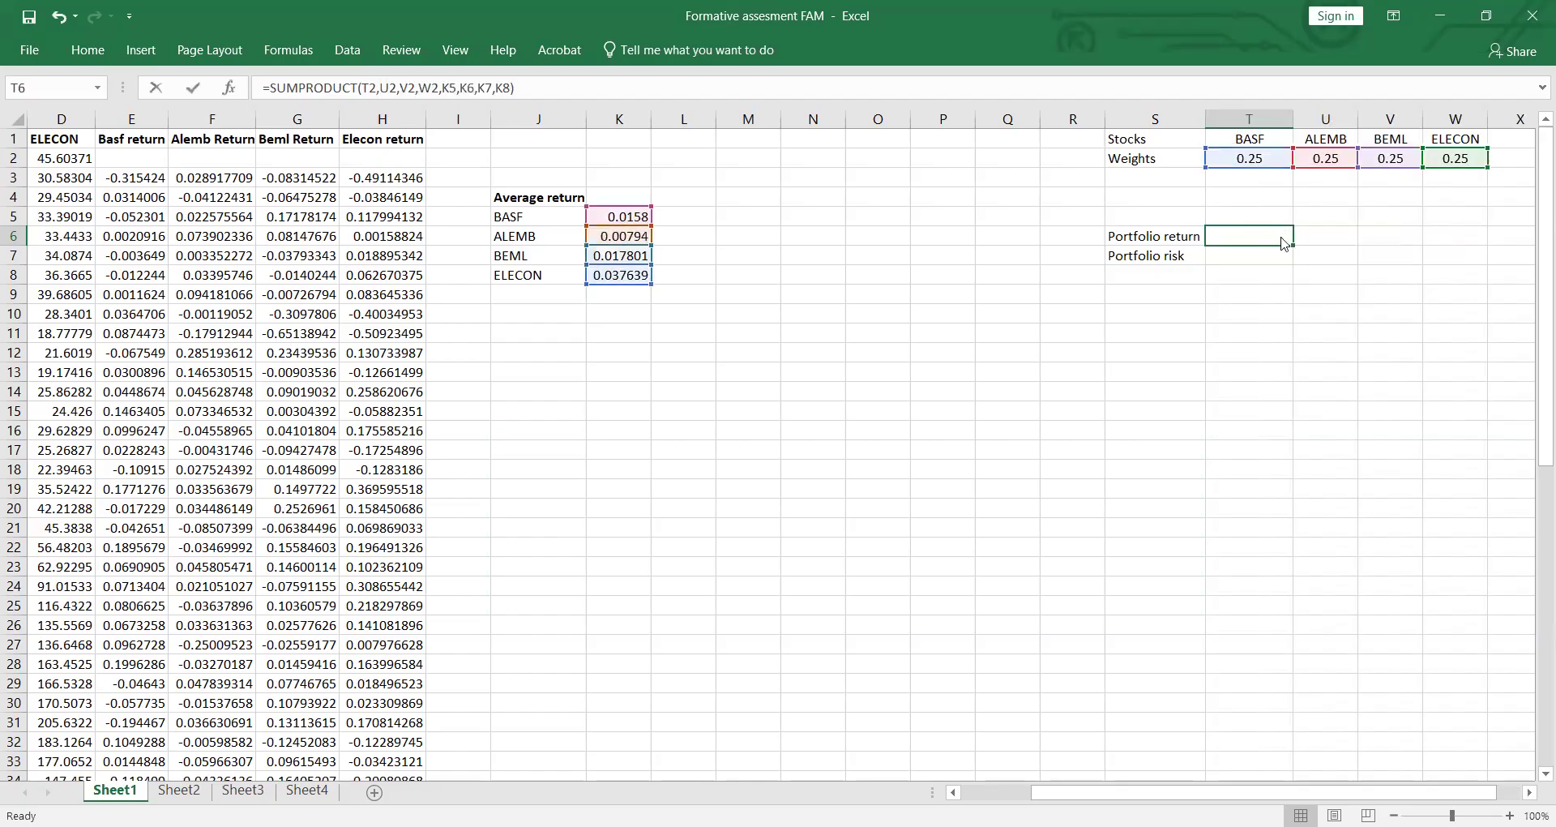
{"action": "key", "text": "Return"}
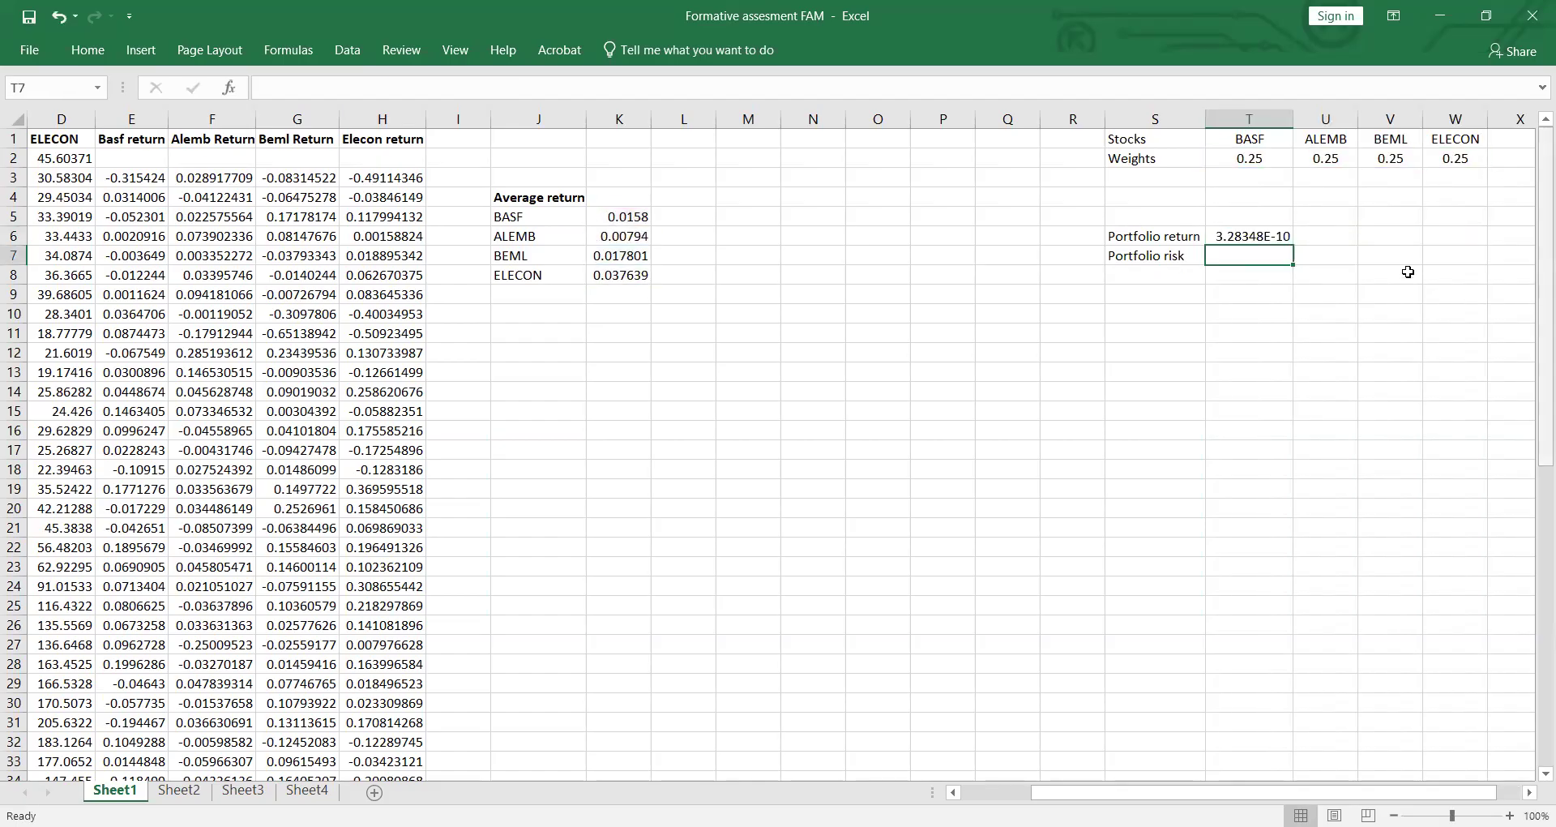
Step: Adjust the portfolio return in T6 to show three decimal places in scientific notation
{"action": "left_click", "coordinate": [1287, 236]}
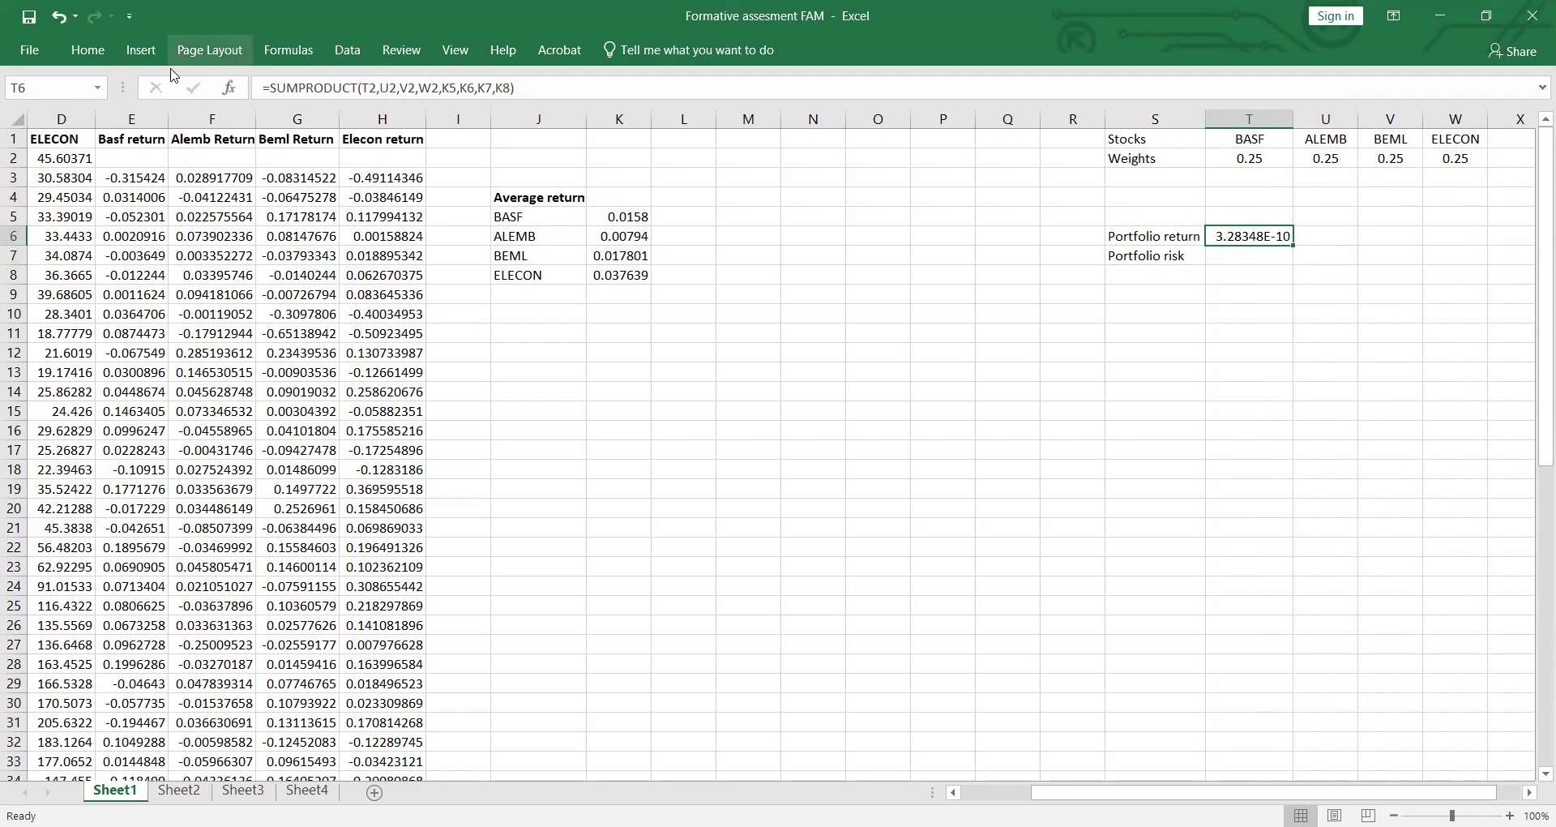
{"action": "left_click", "coordinate": [90, 52]}
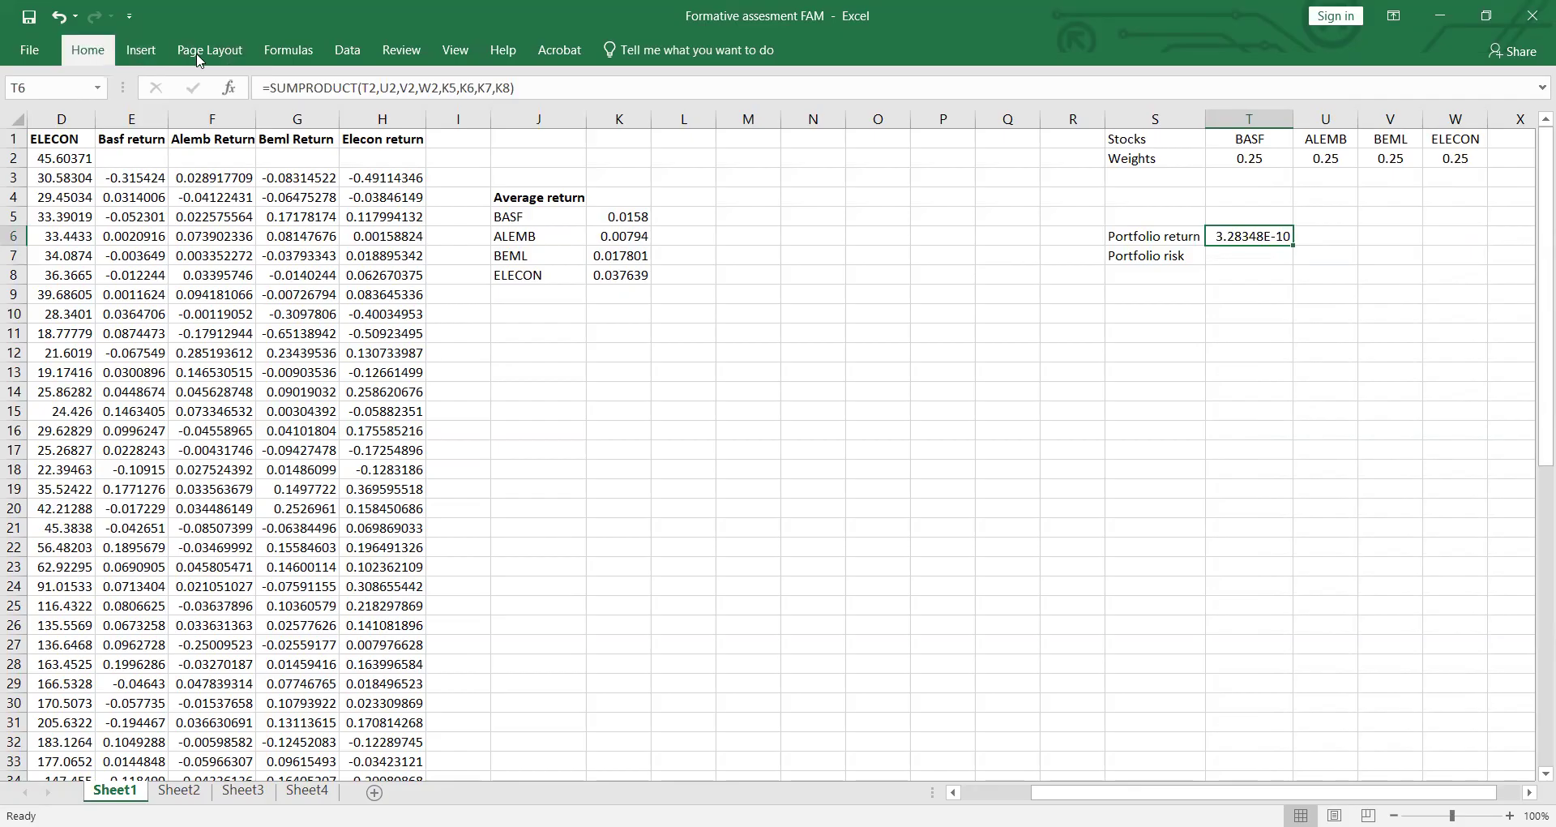
{"action": "left_click", "coordinate": [710, 119]}
{"action": "left_click", "coordinate": [710, 118]}
{"action": "left_click", "coordinate": [686, 127]}
{"action": "left_click", "coordinate": [687, 127]}
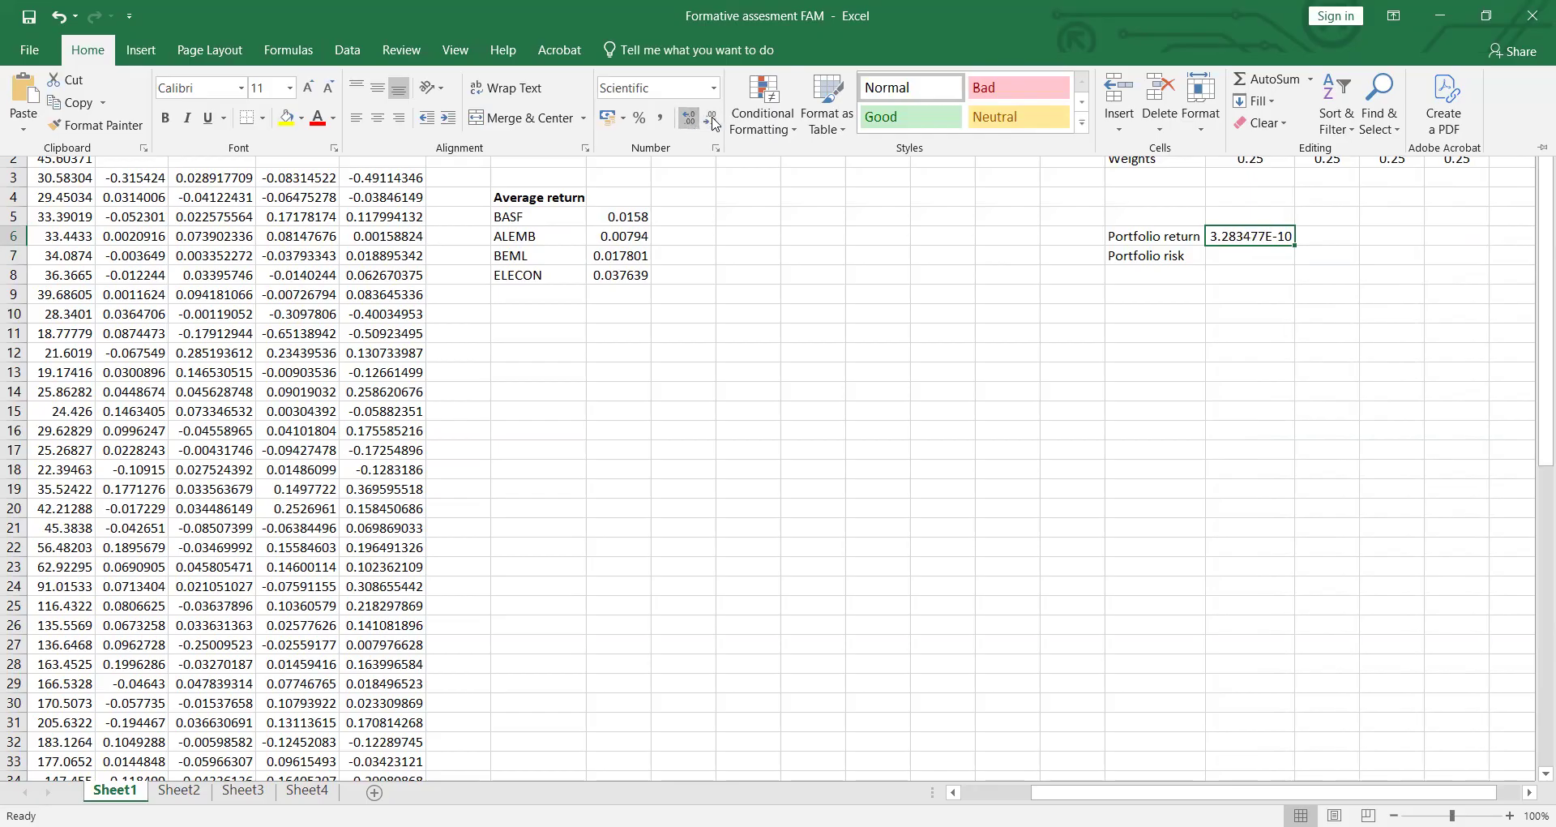
{"action": "left_click", "coordinate": [711, 120]}
{"action": "left_click", "coordinate": [711, 120]}
{"action": "left_click", "coordinate": [711, 120]}
{"action": "left_click", "coordinate": [711, 120]}
{"action": "left_click", "coordinate": [711, 119]}
{"action": "left_click", "coordinate": [688, 125]}
{"action": "left_click", "coordinate": [688, 125]}
{"action": "left_click", "coordinate": [688, 125]}
Step: Begin a COVARIANCE.P formula in cell T7 for the portfolio risk
{"action": "left_click", "coordinate": [1248, 257]}
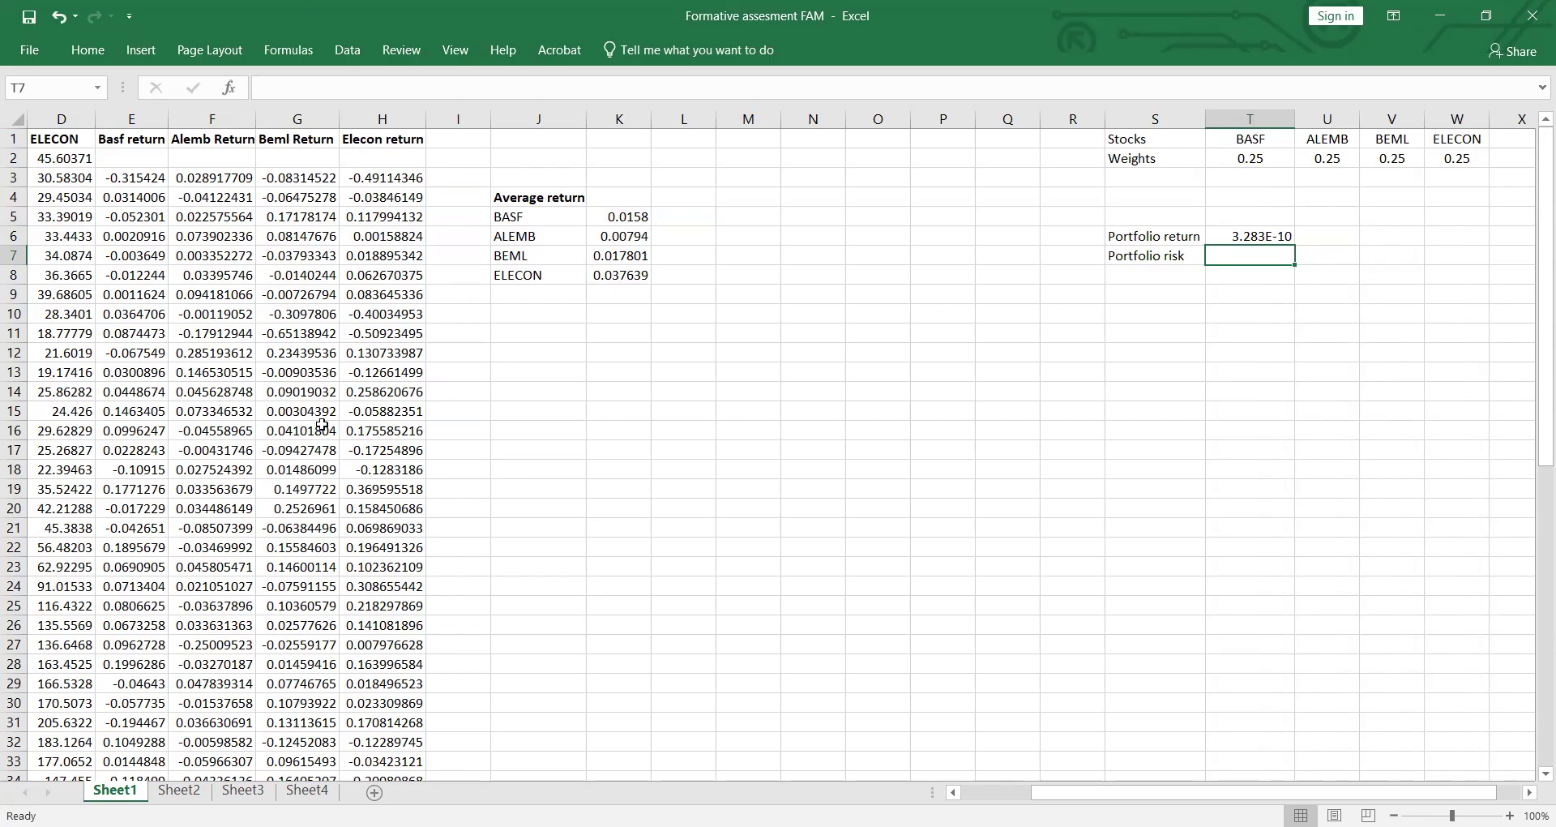
{"action": "scroll", "coordinate": [608, 413], "scroll_direction": "down", "scroll_amount": 1}
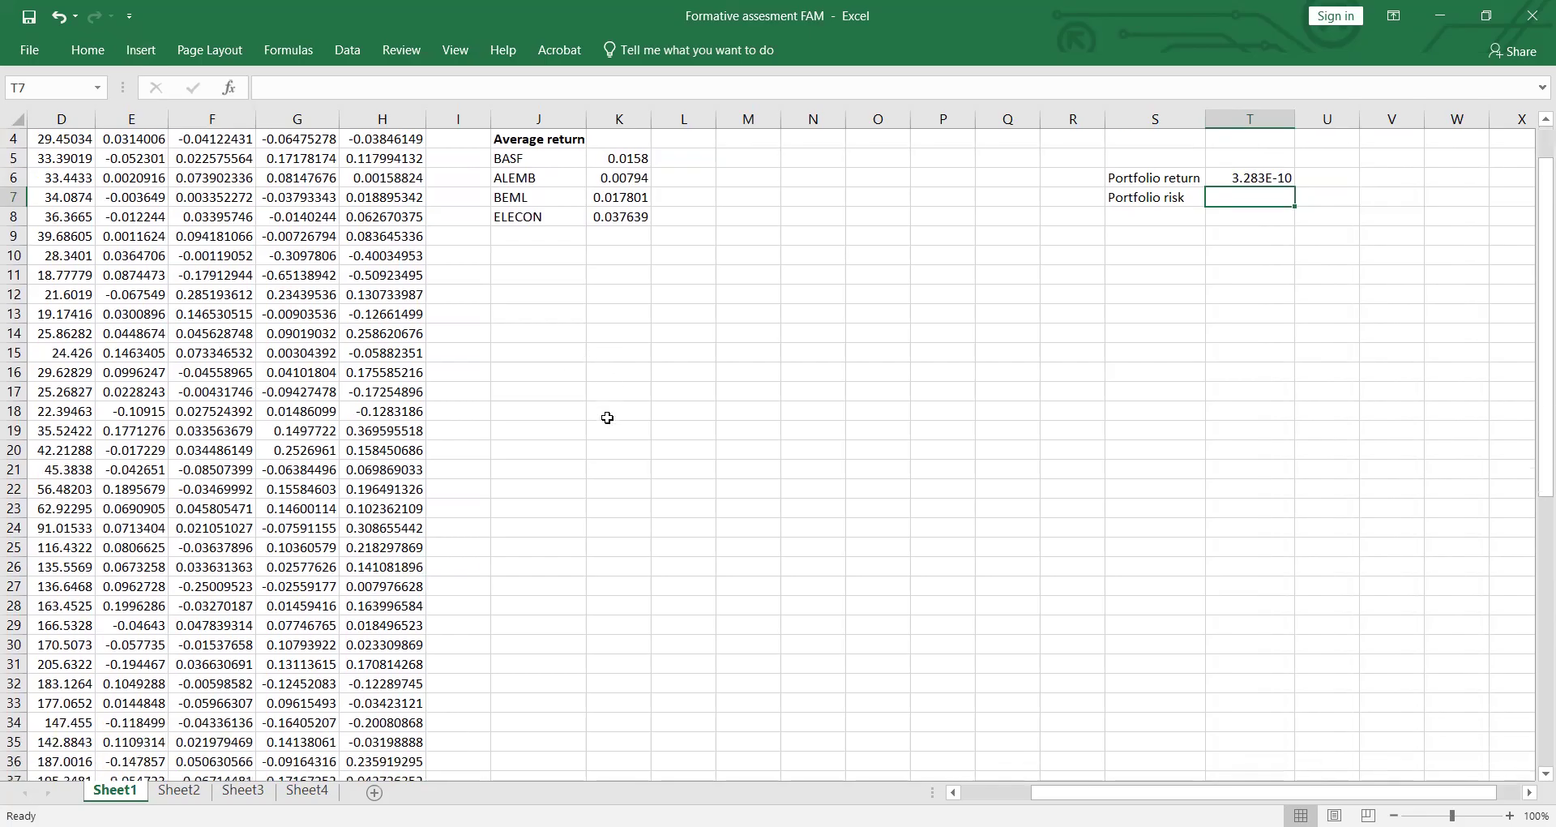
{"action": "type", "text": "=CO"}
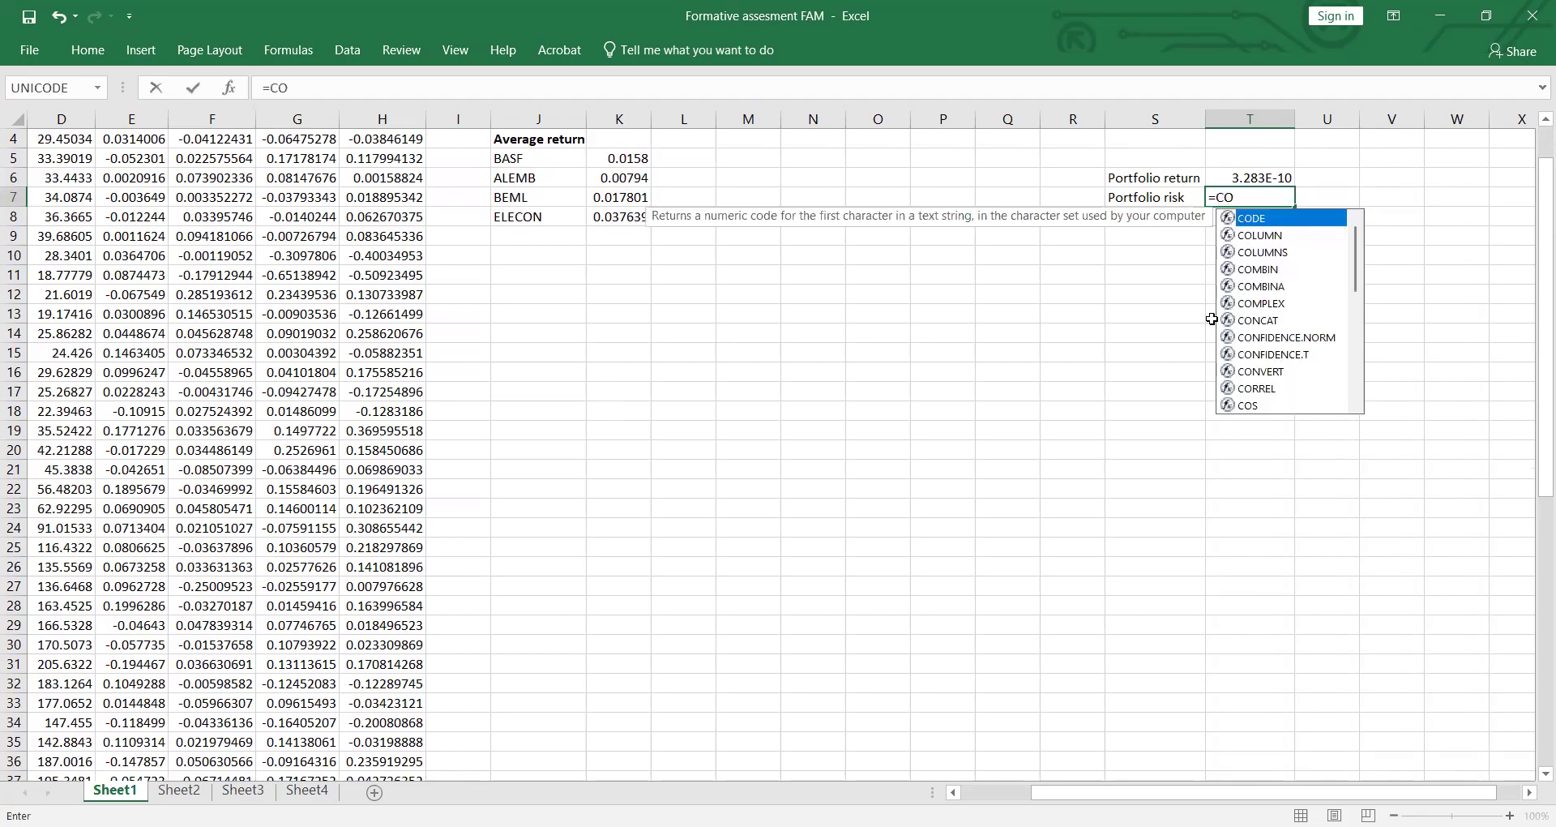
{"action": "type", "text": "VA"}
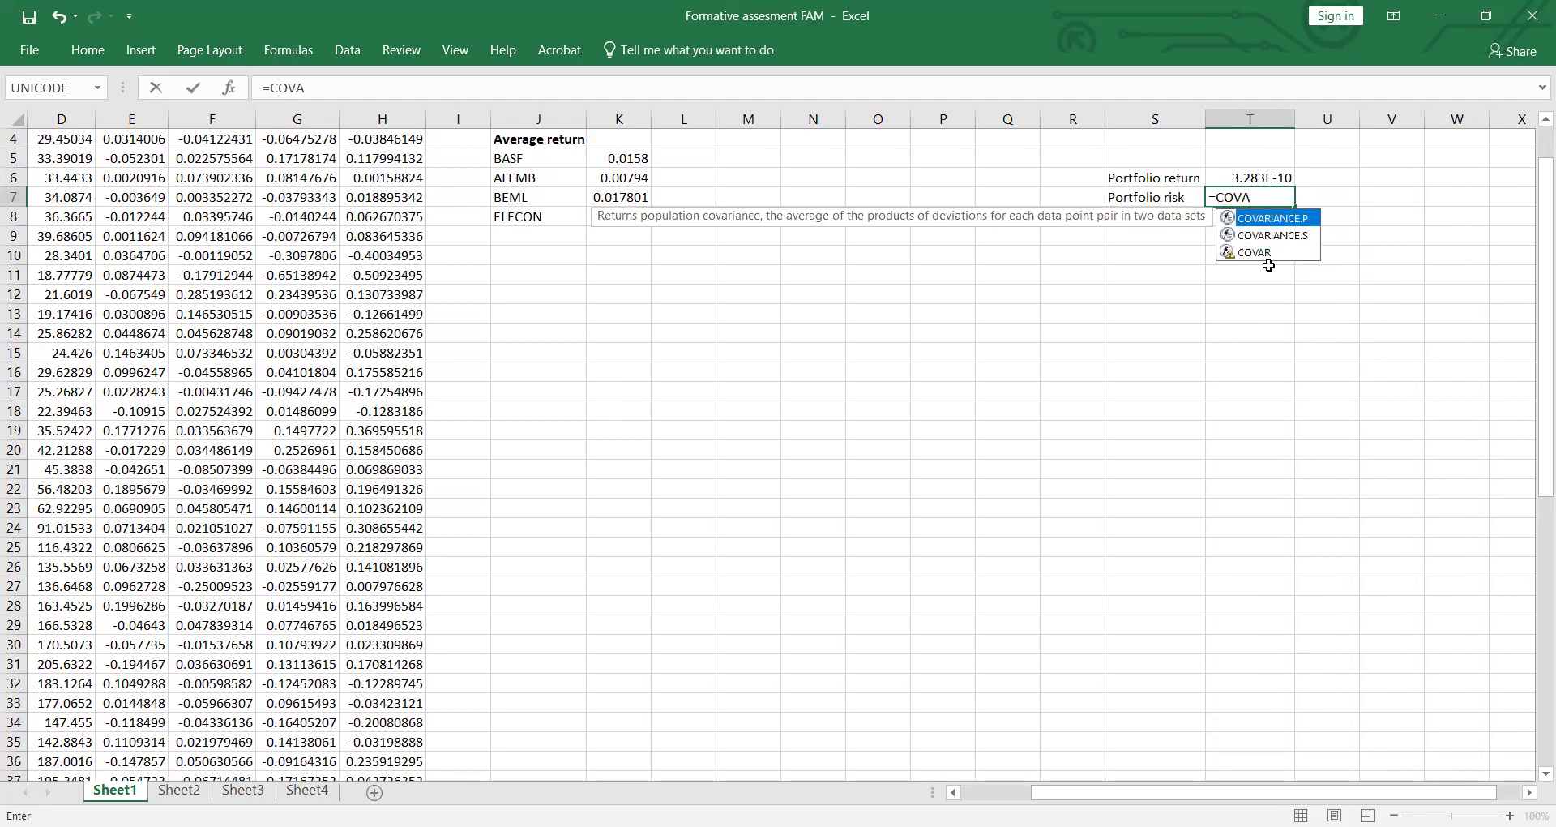
{"action": "key", "text": "Tab"}
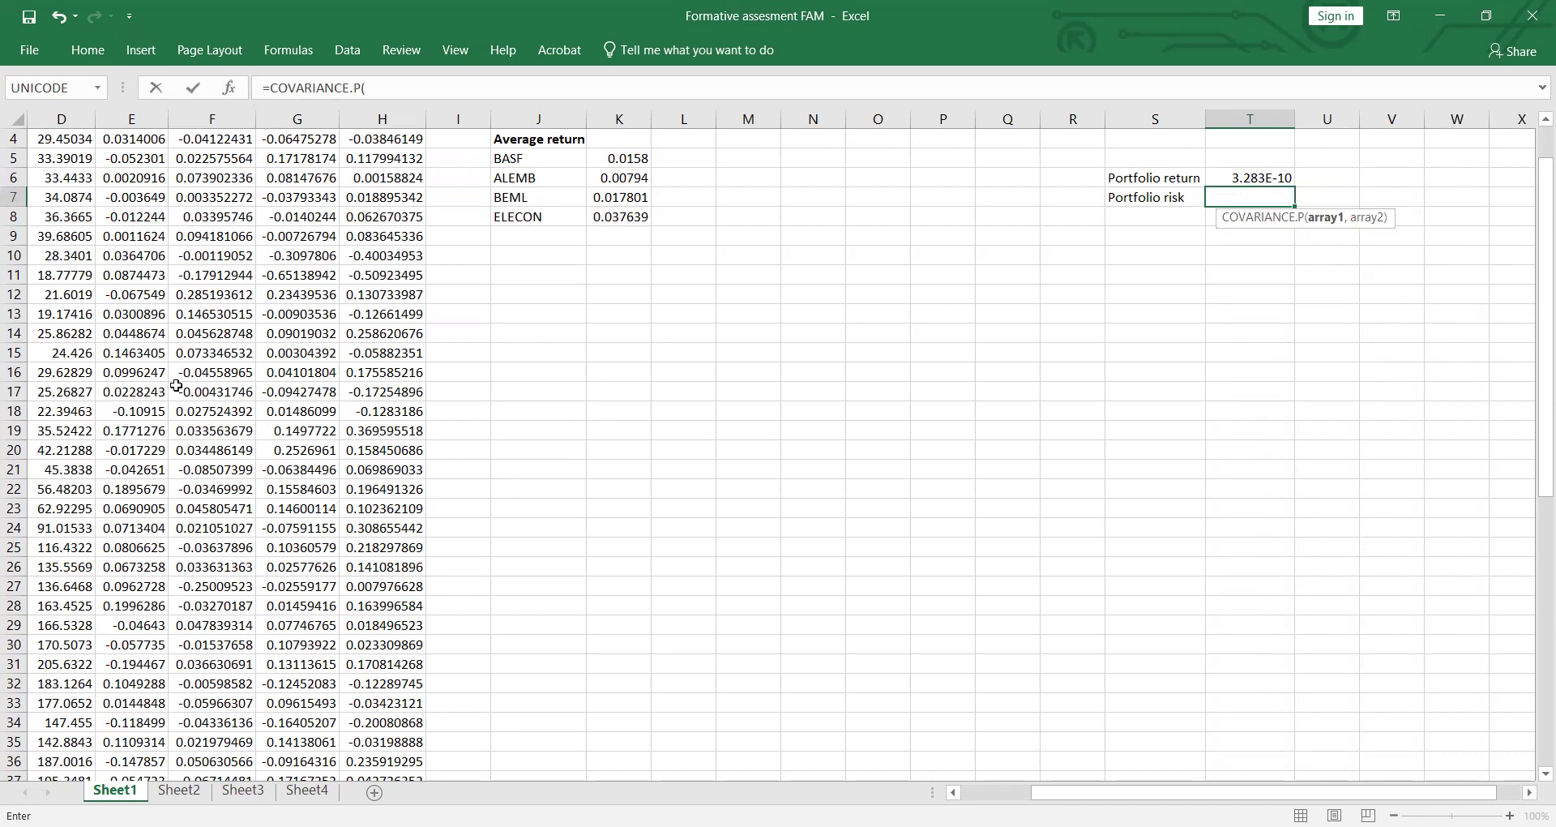
Step: Try the COVARIANCE.P formula in T7 with the whole return range E3:H62 as its only argument, and clear that range
{"action": "scroll", "coordinate": [176, 386], "scroll_direction": "up", "scroll_amount": 1}
{"action": "left_click", "coordinate": [113, 180]}
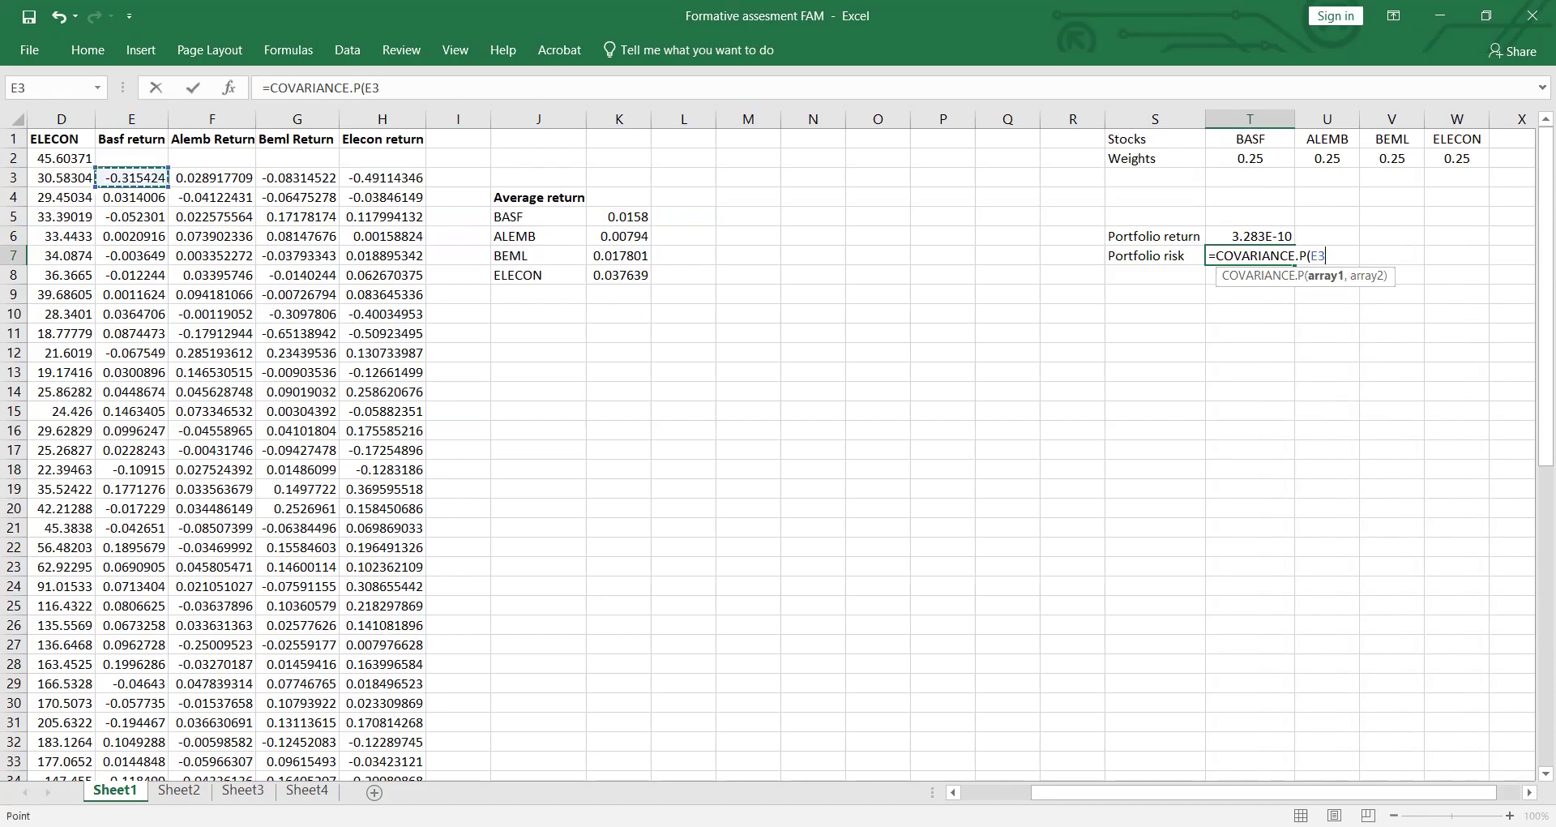
{"action": "left_click_drag", "start_coordinate": [113, 179], "coordinate": [408, 762]}
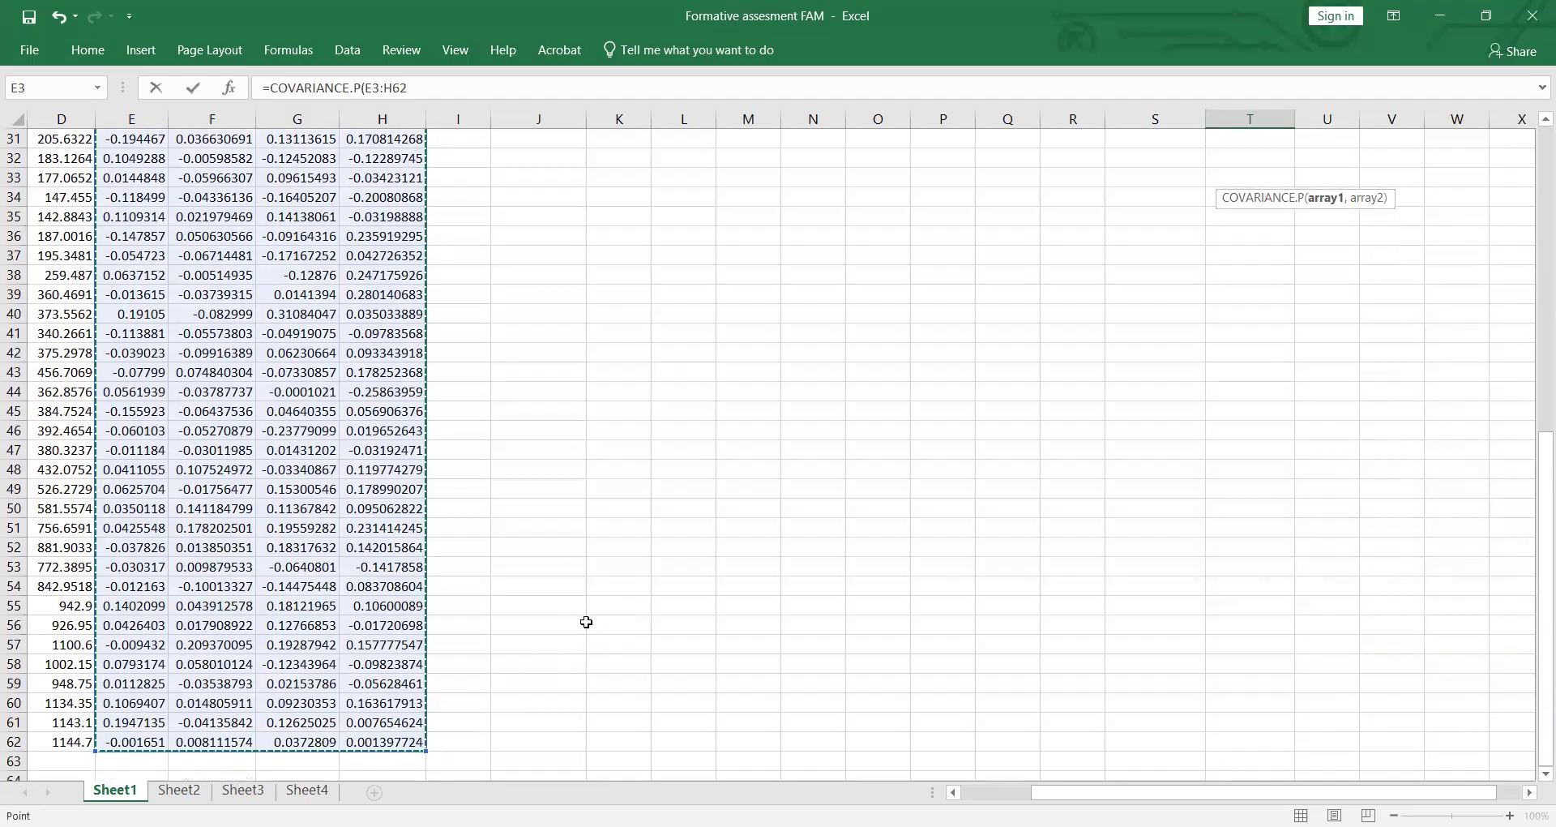
{"action": "key", "text": "Return"}
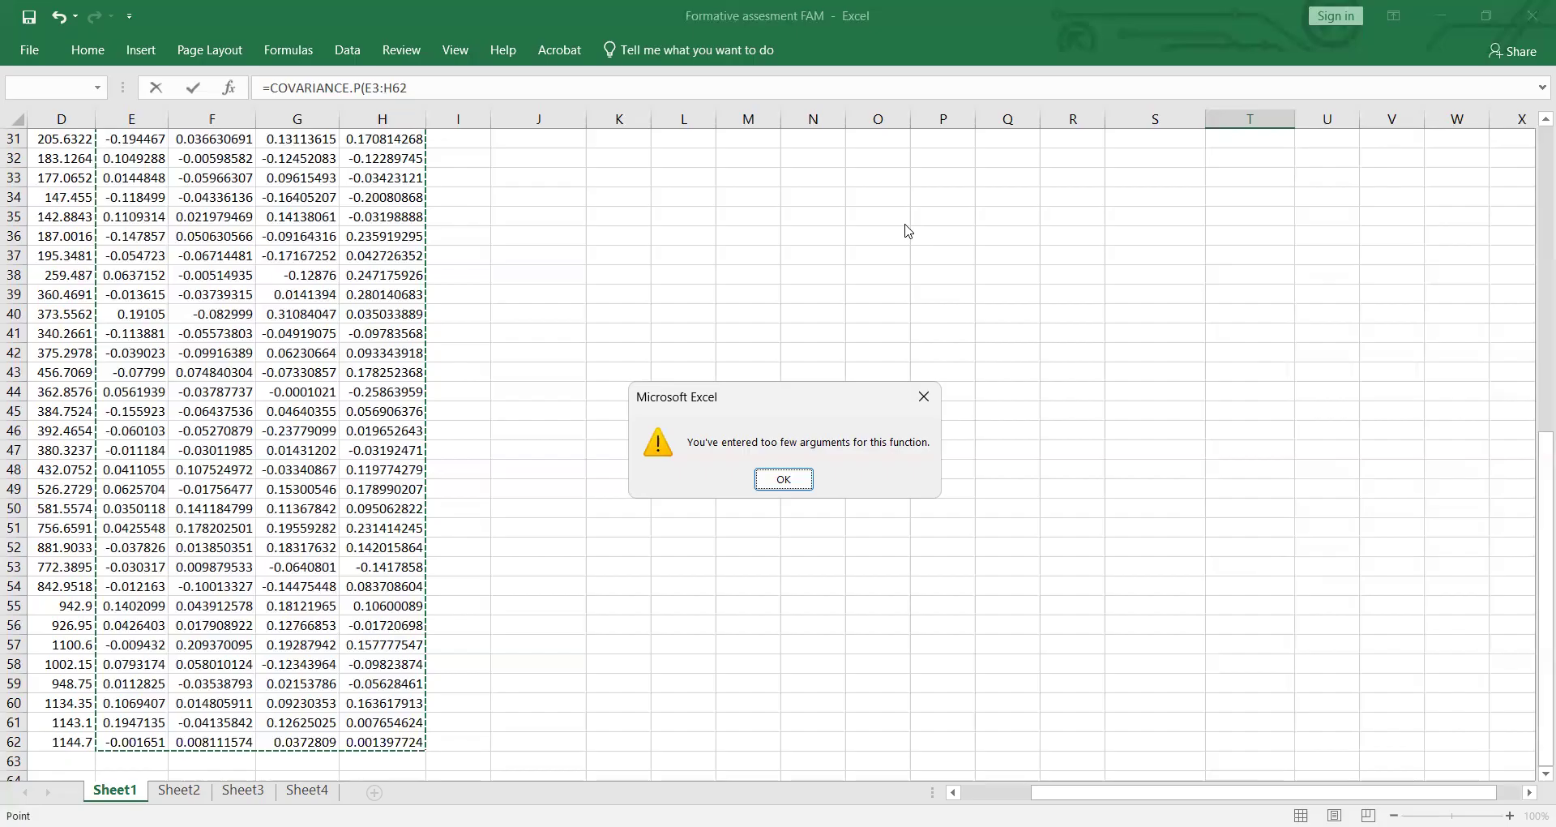
{"action": "key", "text": "Return"}
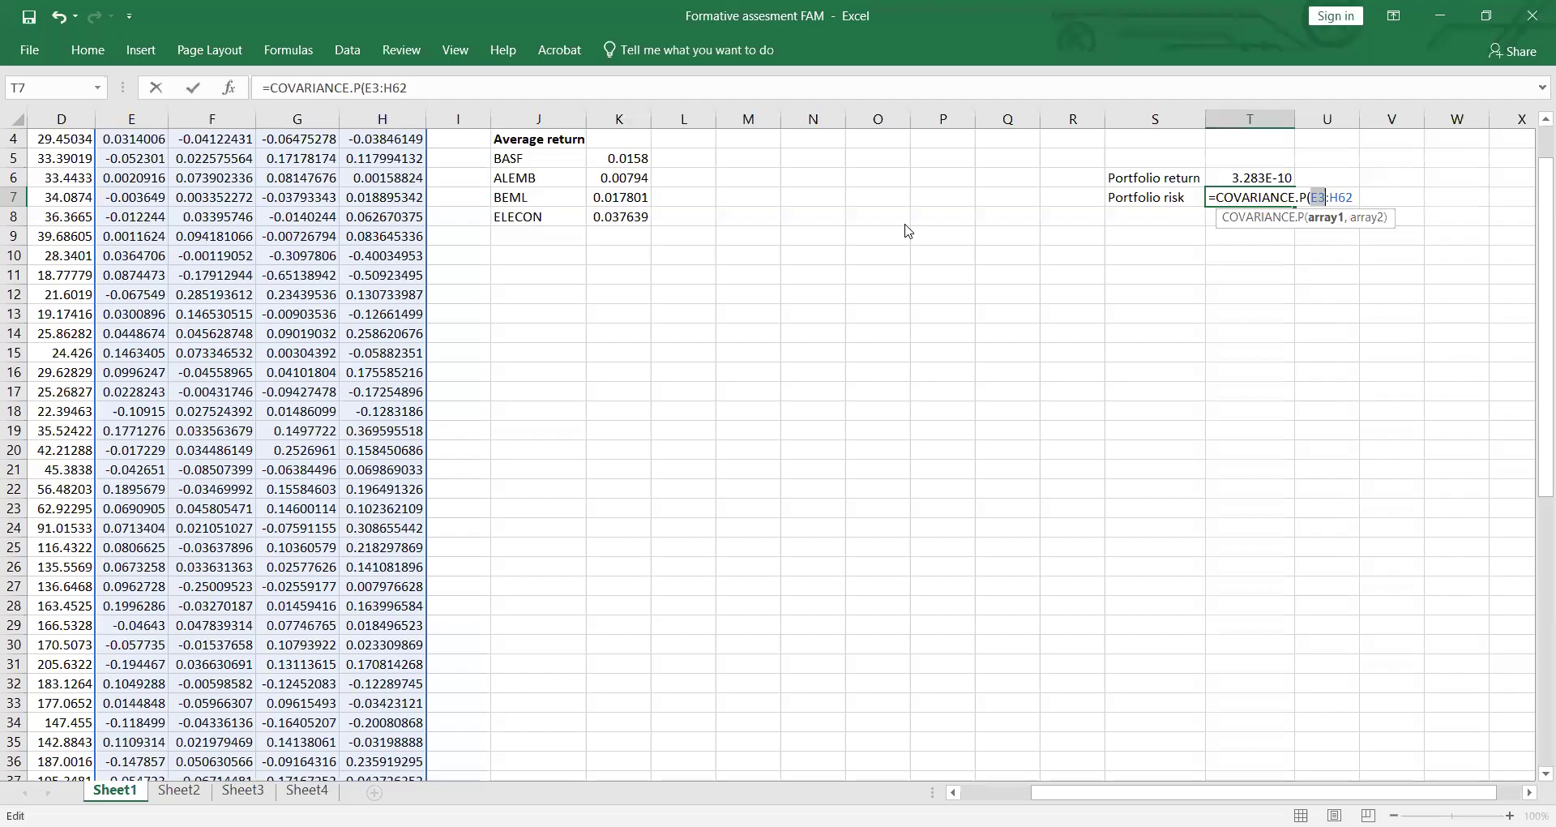
{"action": "left_click", "coordinate": [1357, 197]}
{"action": "key", "text": "BackSpace"}
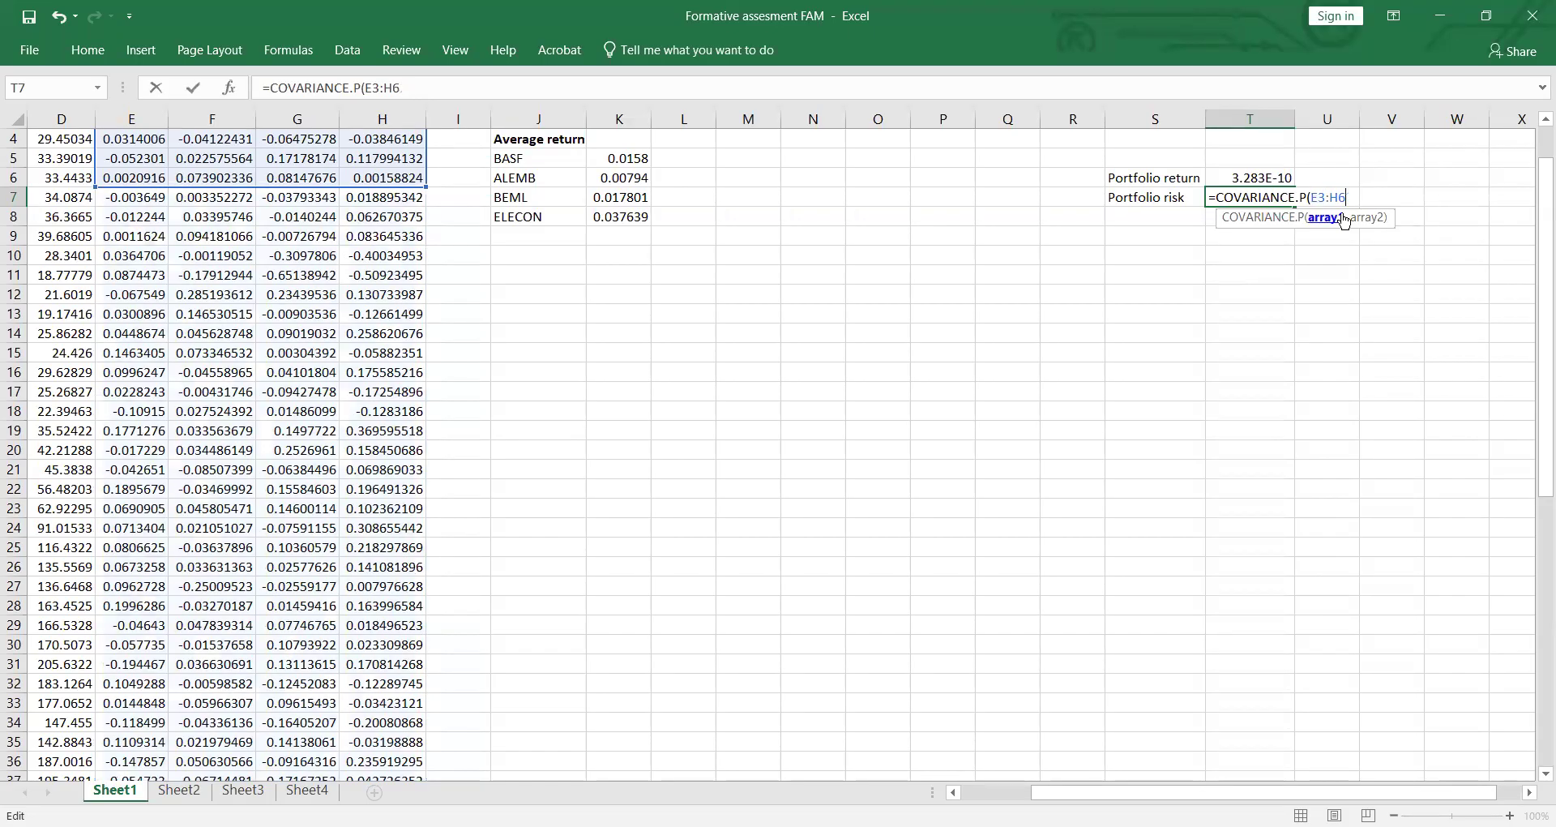
{"action": "key", "text": "BackSpace"}
{"action": "key", "text": "BackSpace"}
{"action": "key", "text": "BackSpace"}
{"action": "key", "text": "BackSpace"}
{"action": "key", "text": "BackSpace"}
Step: Complete the COVARIANCE.P formula in T7 with the BASF returns E3:E62 and the ALEMB returns F3:F62, and enter it
{"action": "scroll", "coordinate": [793, 391], "scroll_direction": "up", "scroll_amount": 2}
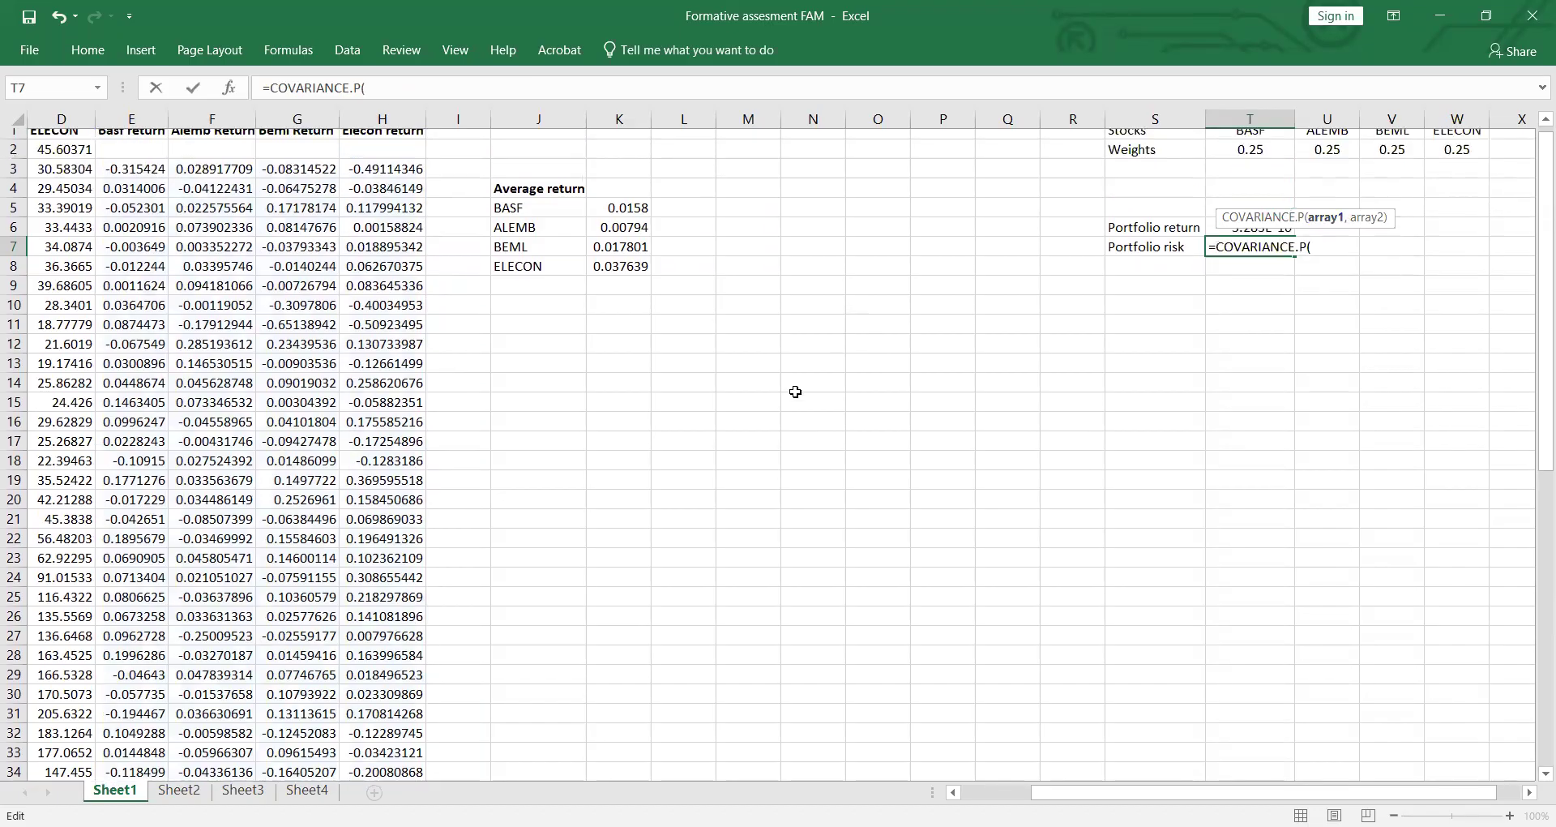
{"action": "left_click", "coordinate": [140, 177]}
{"action": "left_click_drag", "start_coordinate": [141, 245], "coordinate": [159, 737]}
{"action": "type", "text": ","}
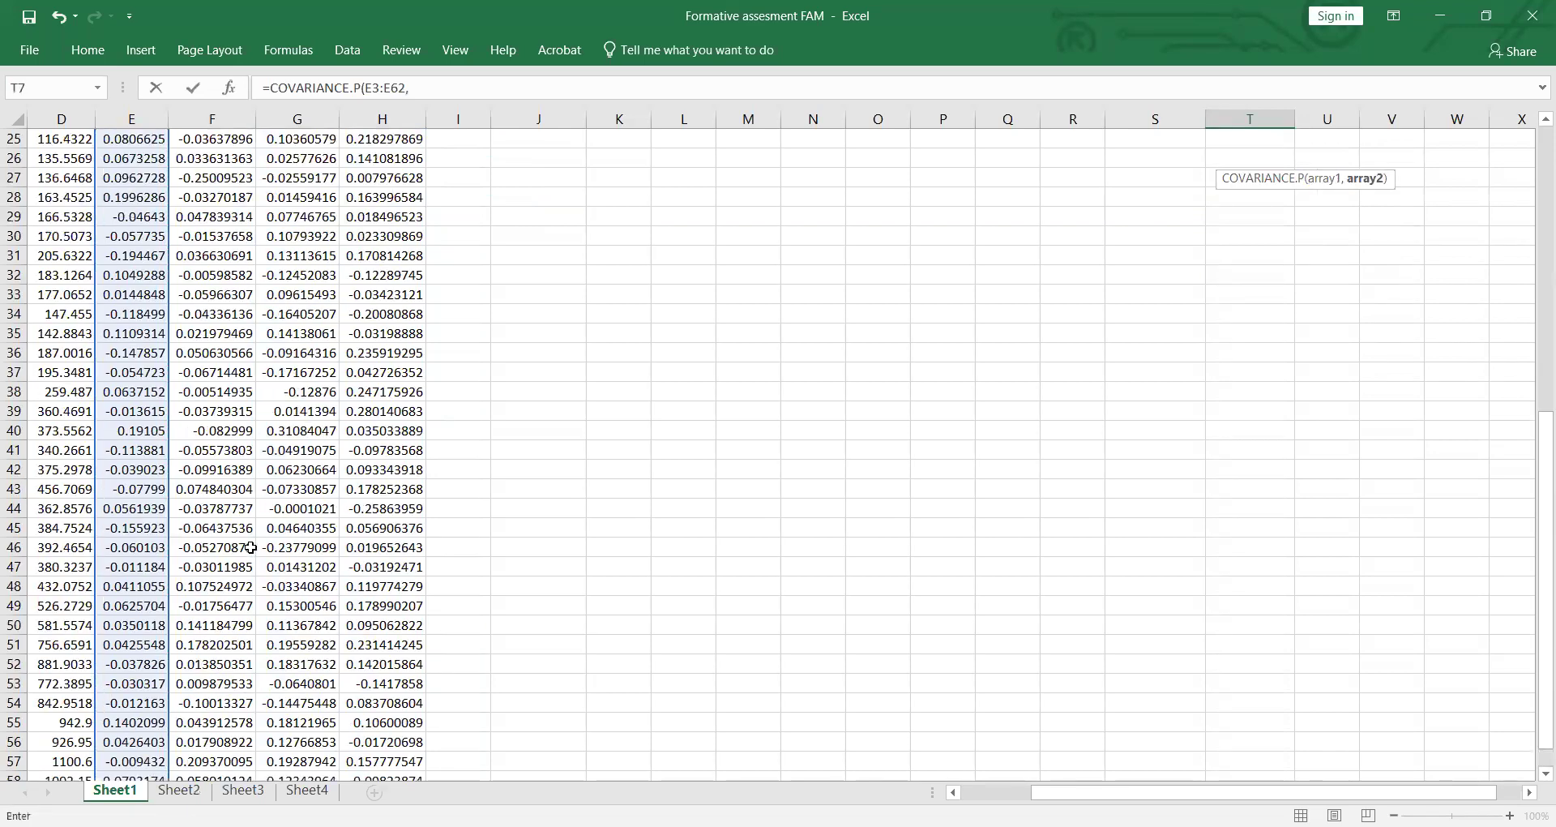
{"action": "left_click_drag", "start_coordinate": [211, 175], "coordinate": [216, 672]}
{"action": "scroll", "coordinate": [551, 620], "scroll_direction": "up", "scroll_amount": 9}
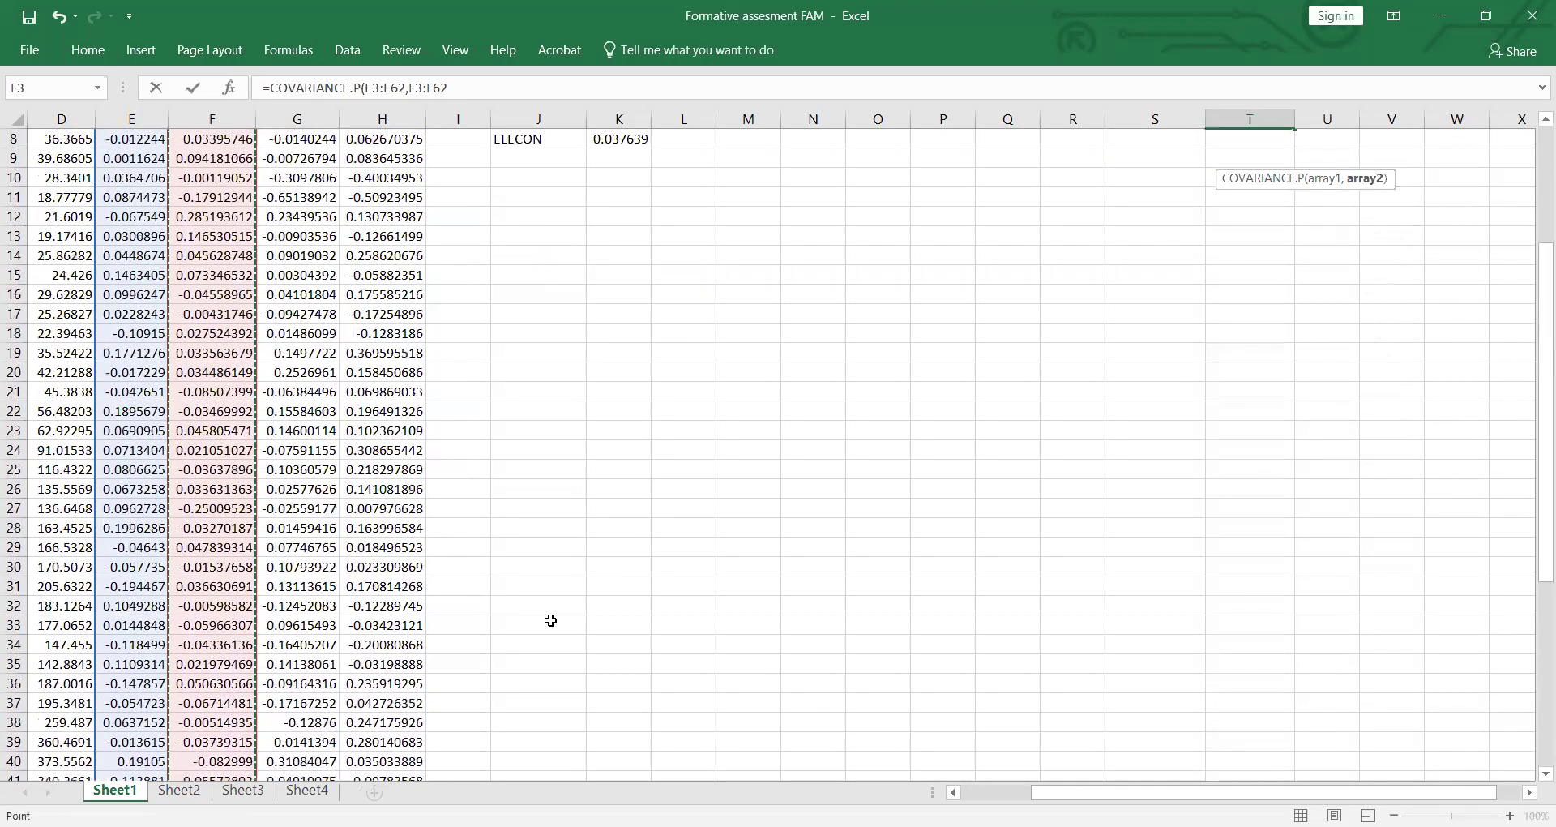
{"action": "type", "text": ","}
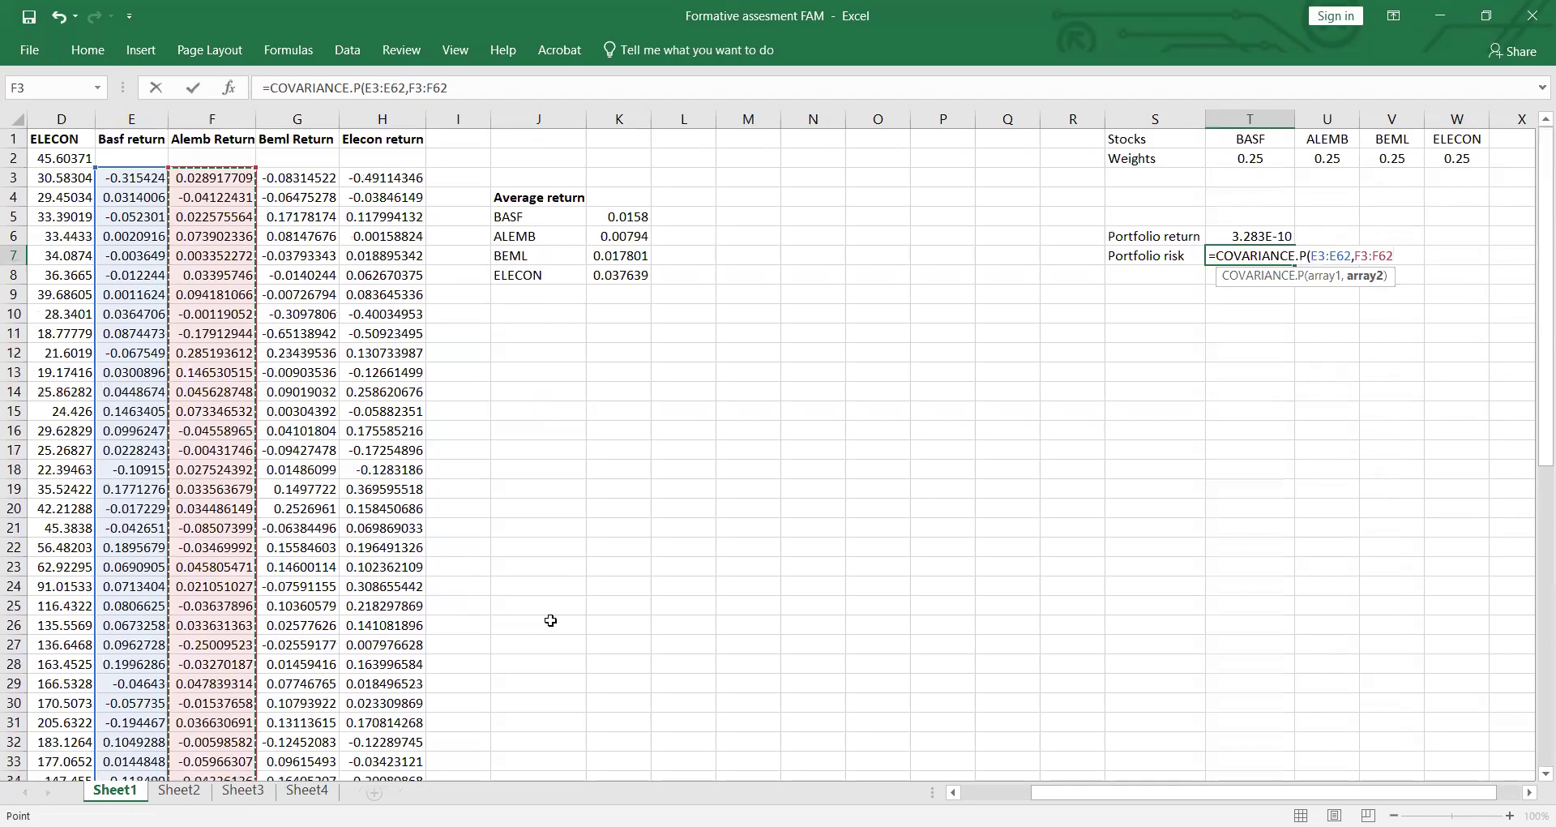
{"action": "key", "text": "BackSpace"}
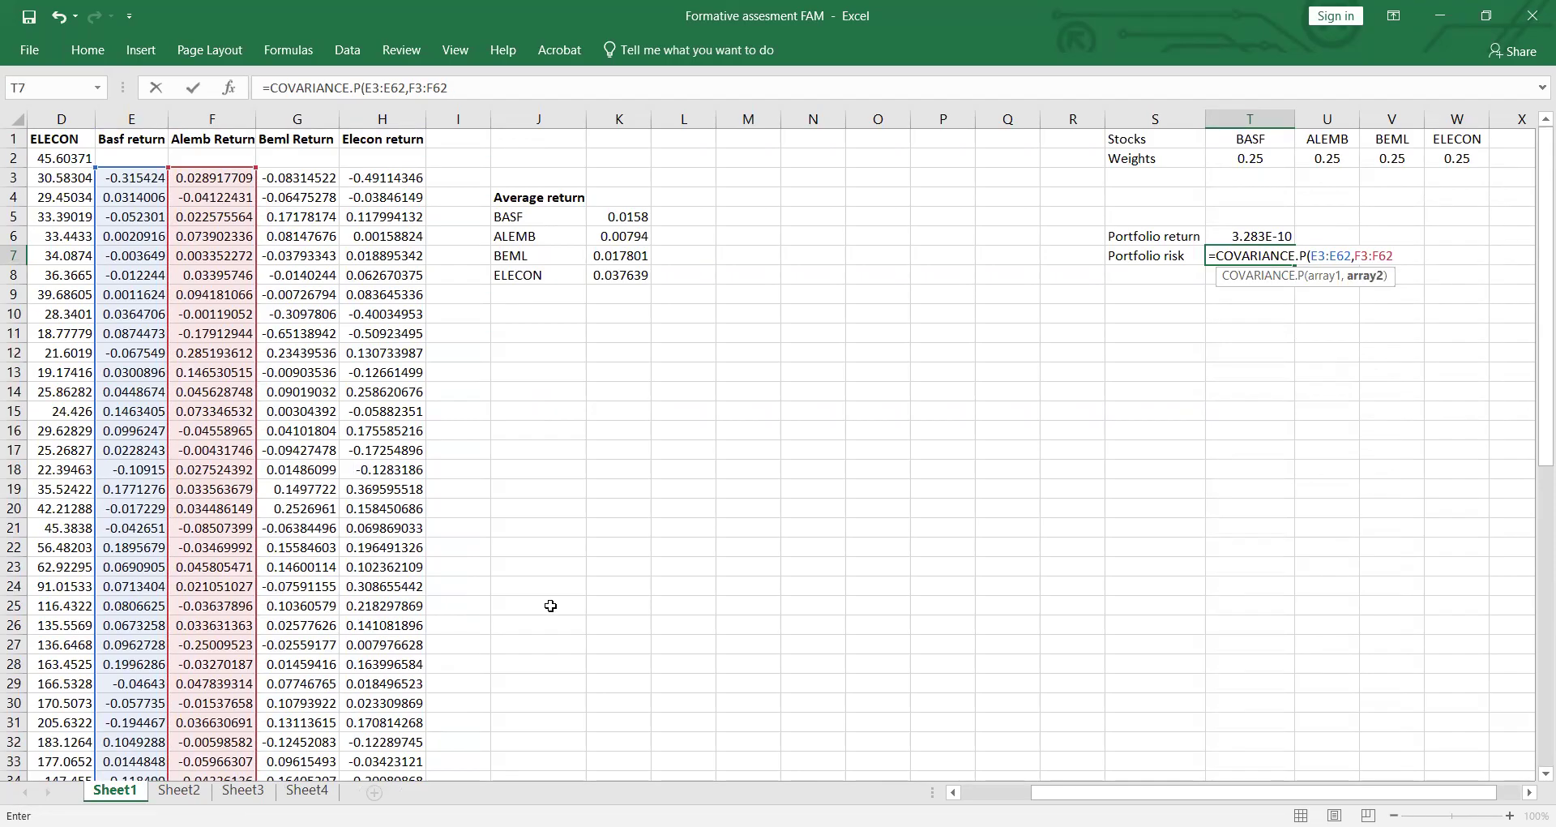
{"action": "type", "text": ")"}
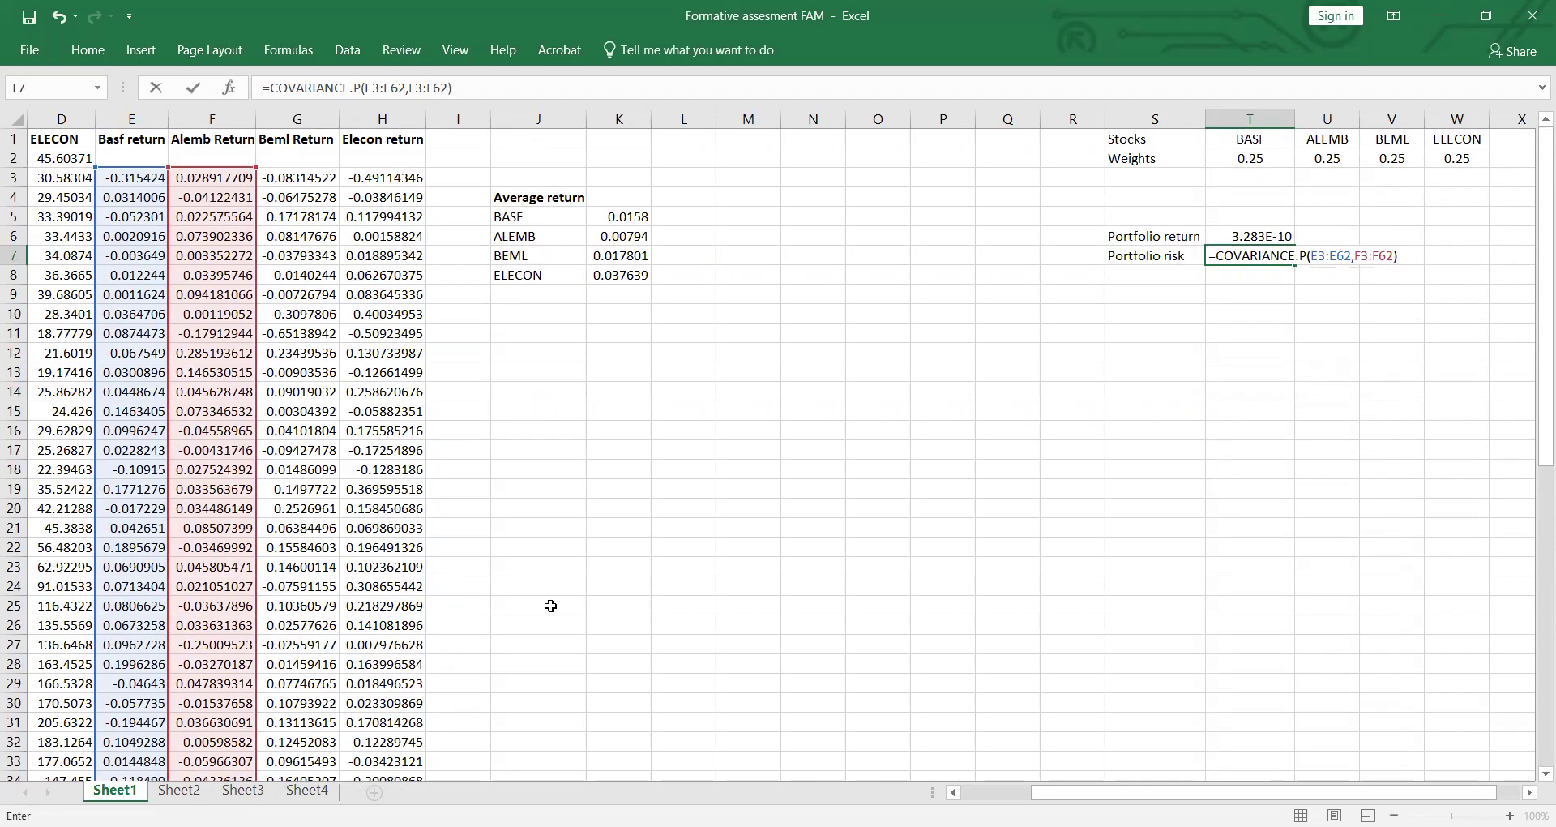
{"action": "key", "text": "Return"}
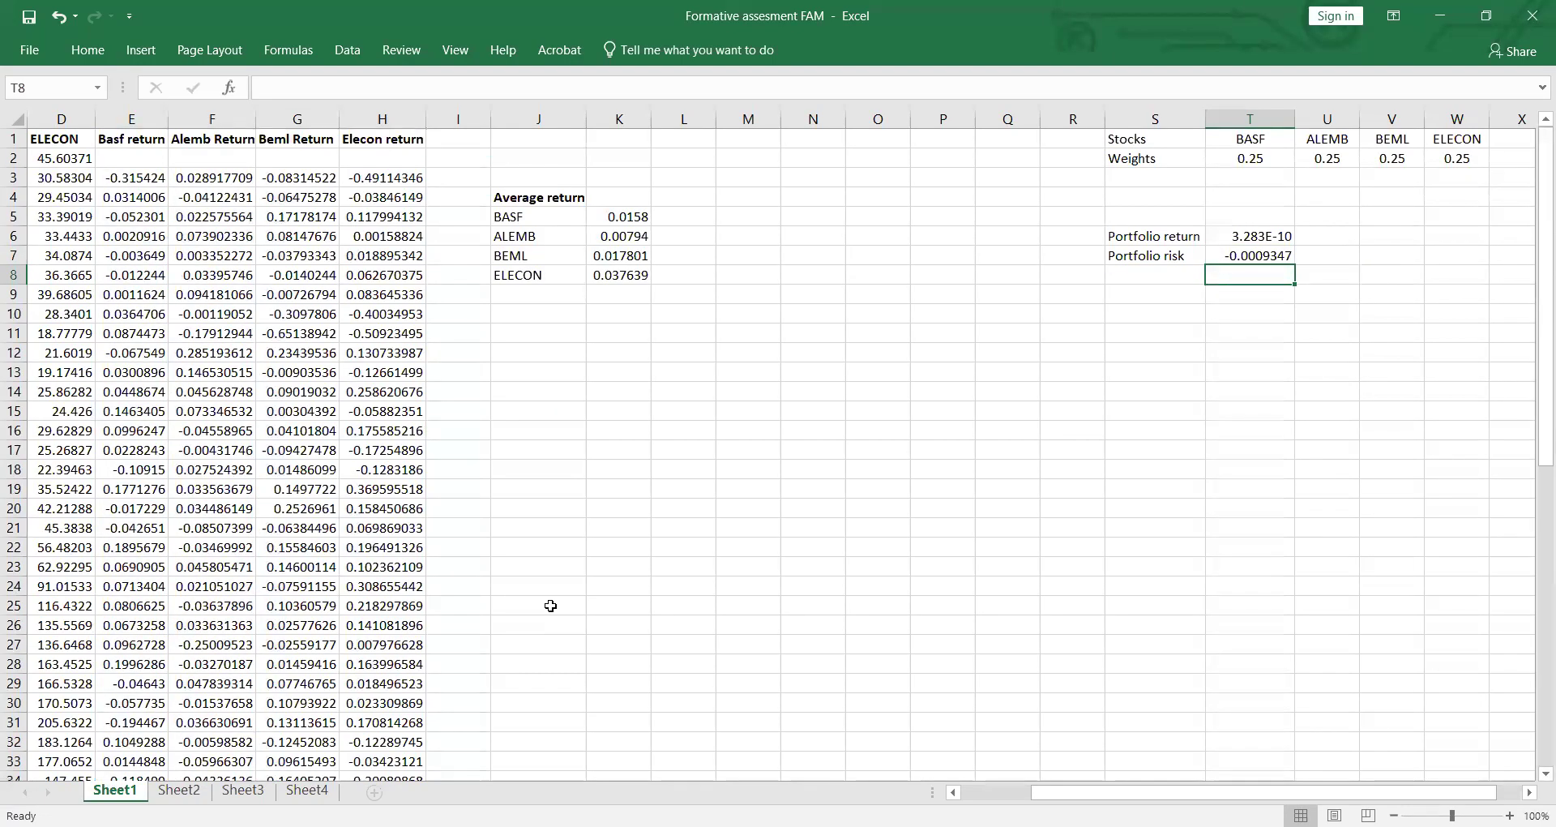
{"action": "left_click", "coordinate": [1252, 255]}
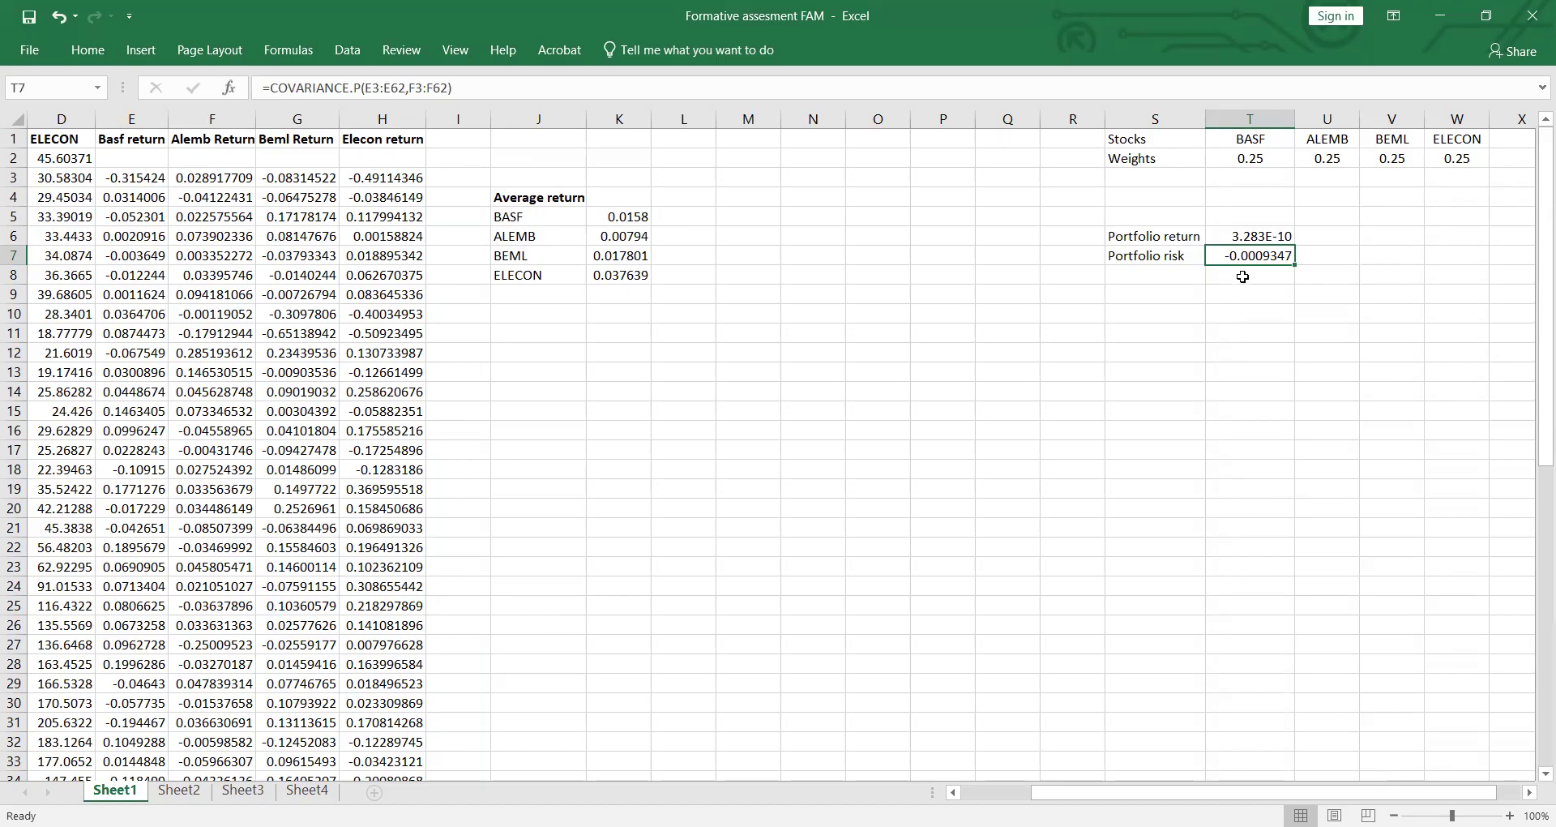
{"action": "left_click", "coordinate": [1154, 336]}
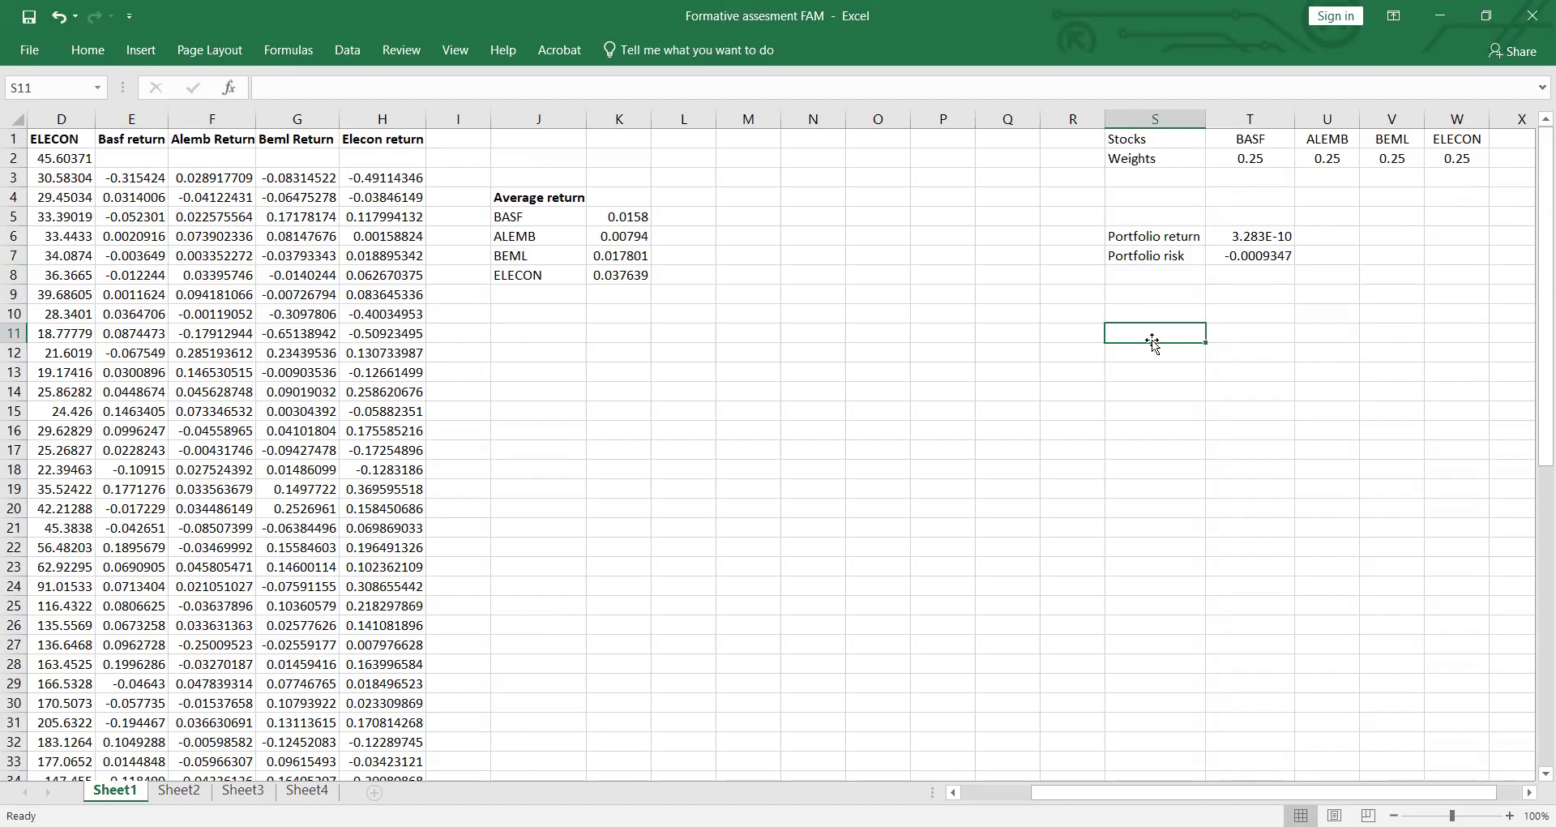
{"action": "left_click", "coordinate": [1164, 278]}
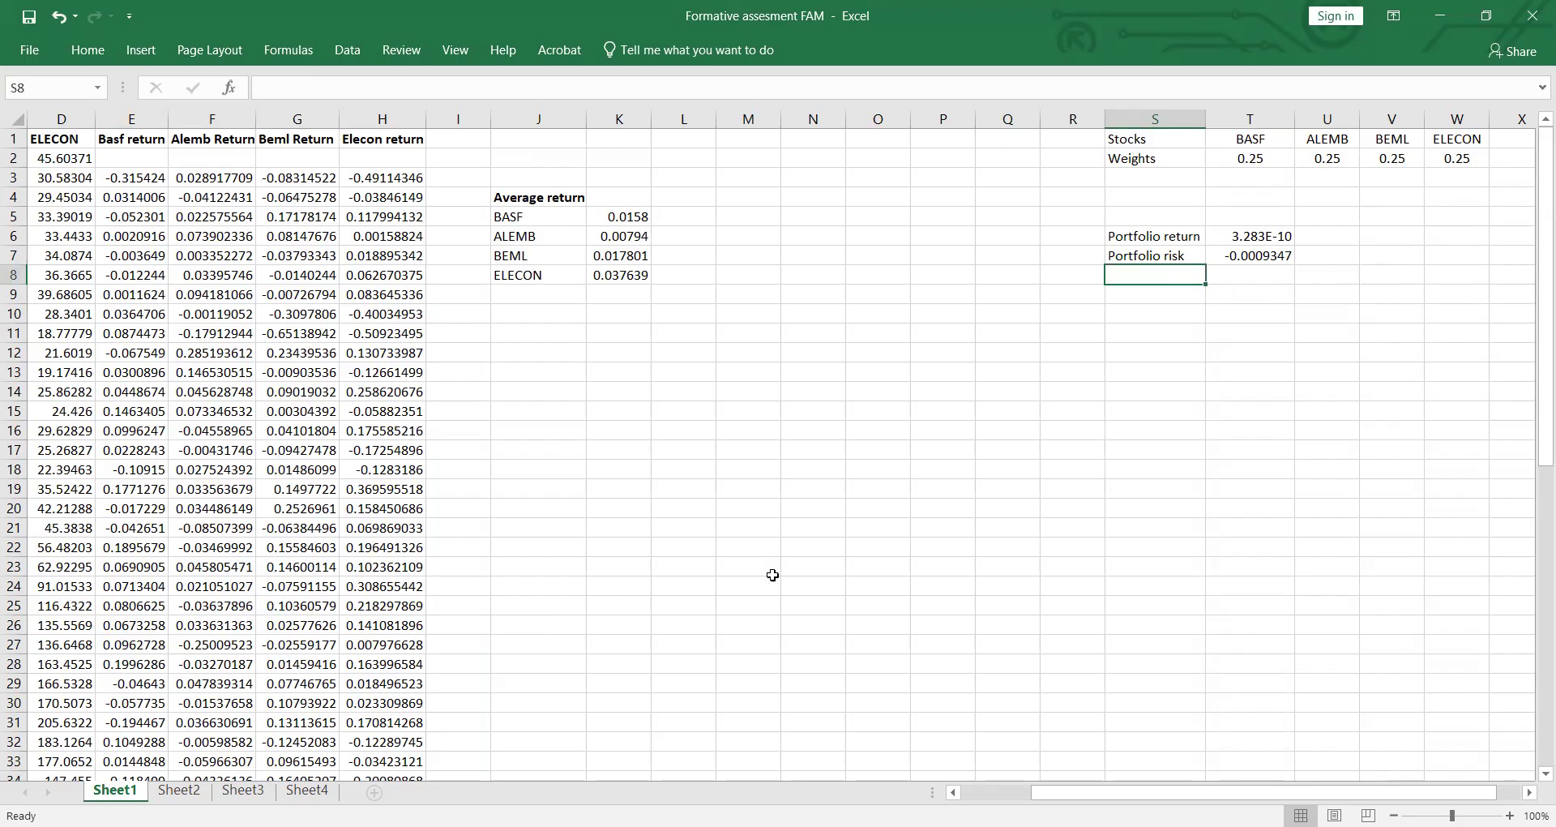
Step: Begin an NPER formula in cell A2 of Sheet2, below the loan repayment question
{"action": "left_click", "coordinate": [192, 790]}
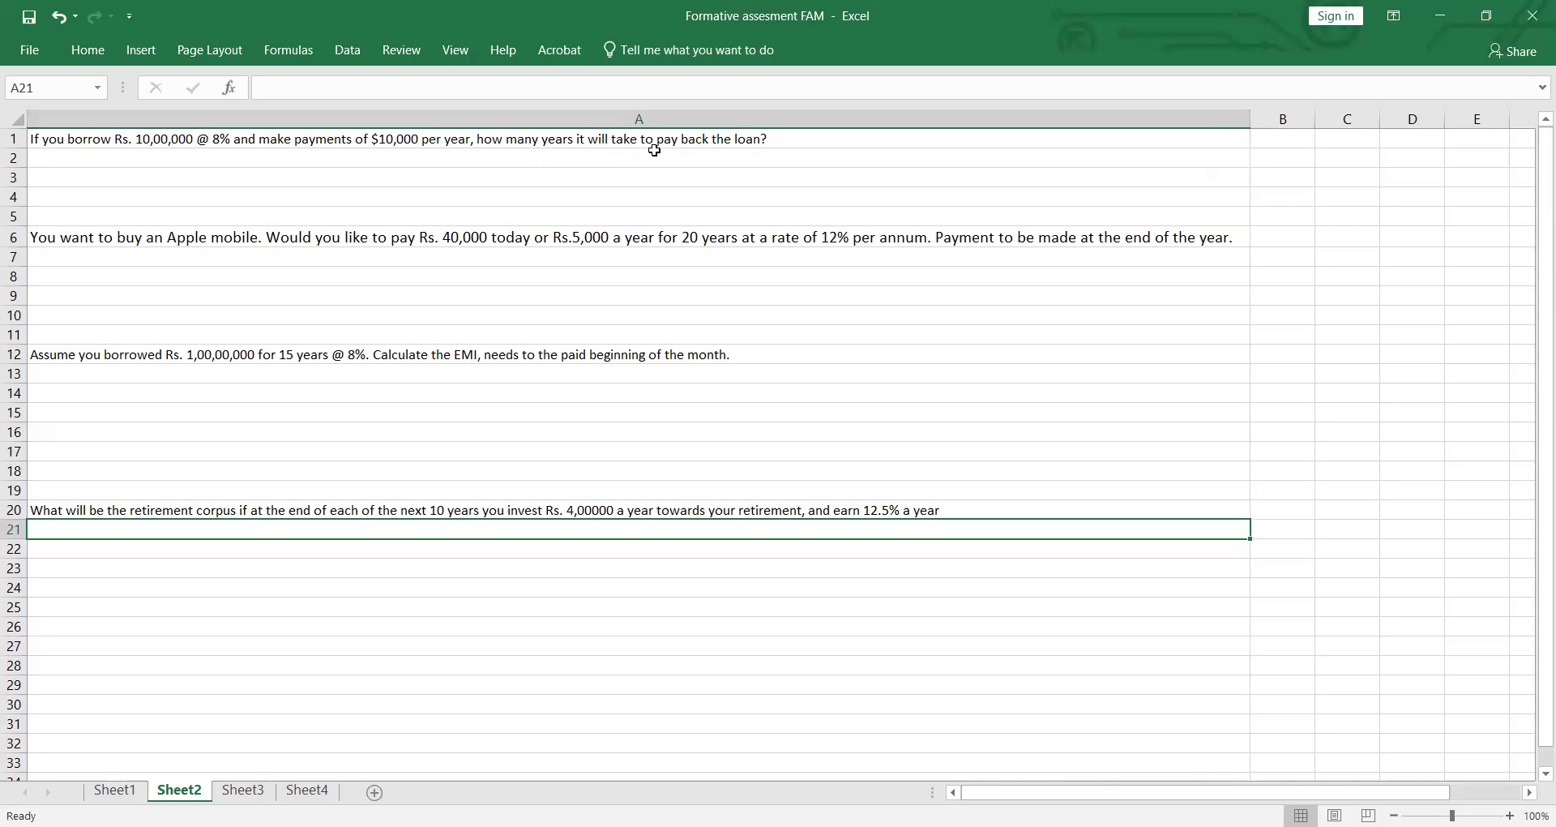
{"action": "left_click", "coordinate": [531, 174]}
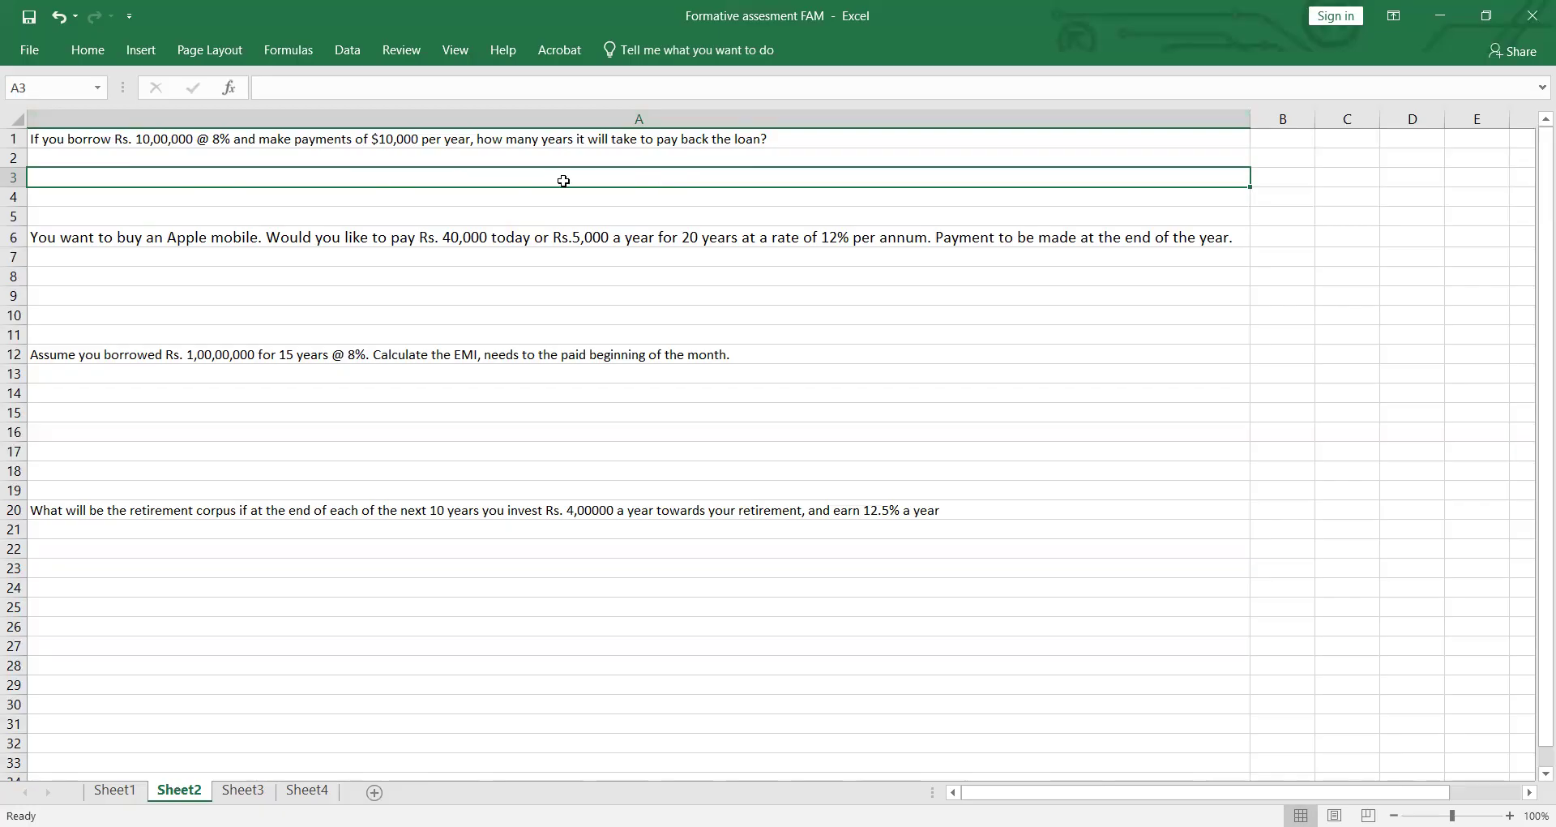
{"action": "left_click", "coordinate": [620, 156]}
{"action": "type", "text": "="}
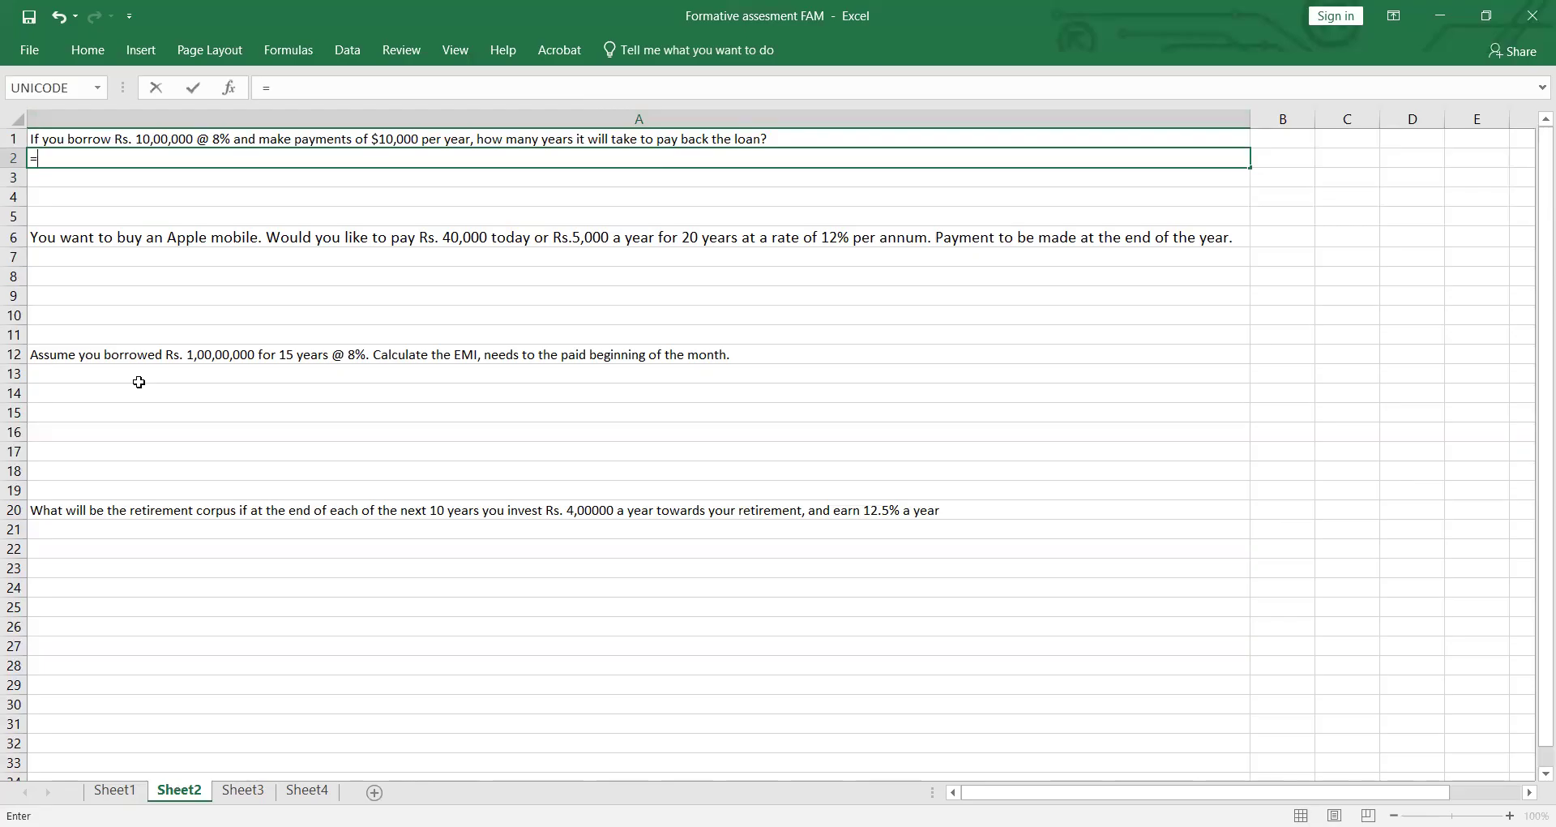
{"action": "type", "text": "NPER("}
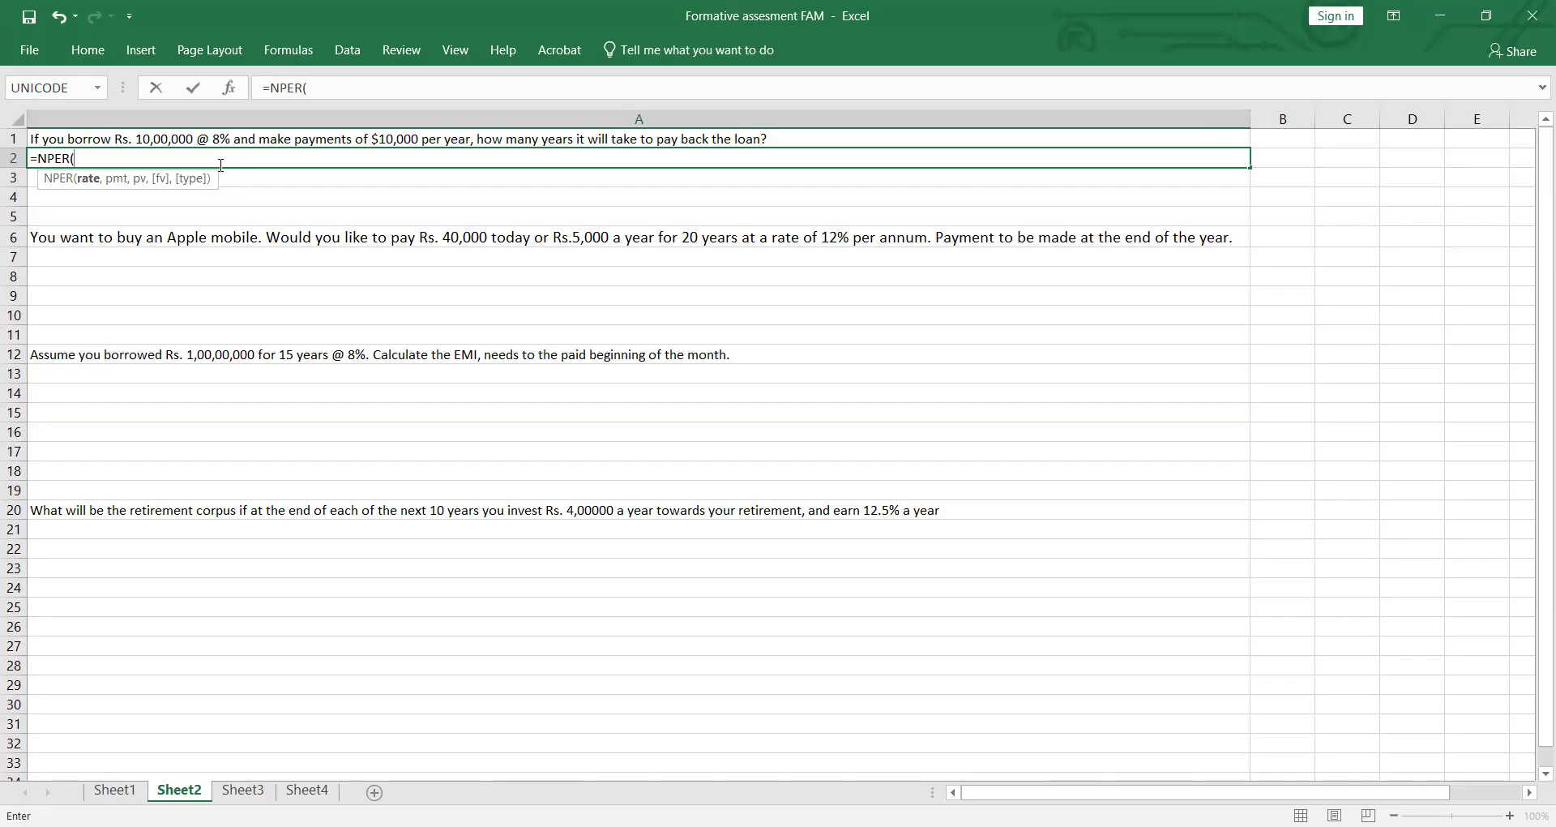
Step: Complete the NPER formula in A2 with rate .08, payment 10000, present value 1000000, empty future value and type 0, and enter it
{"action": "type", "text": ".08,10000"}
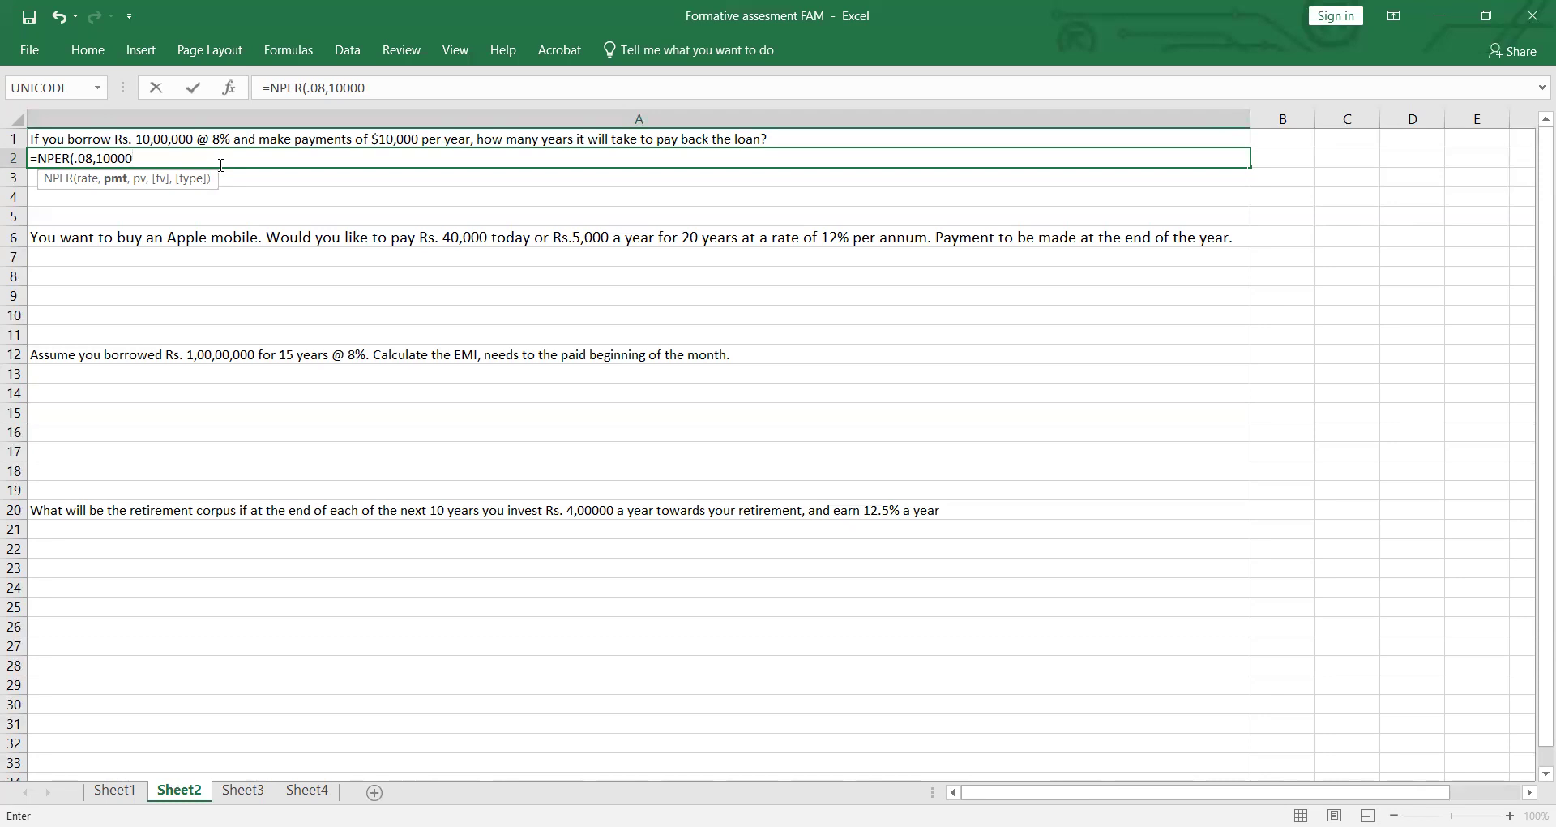
{"action": "type", "text": ",1000000"}
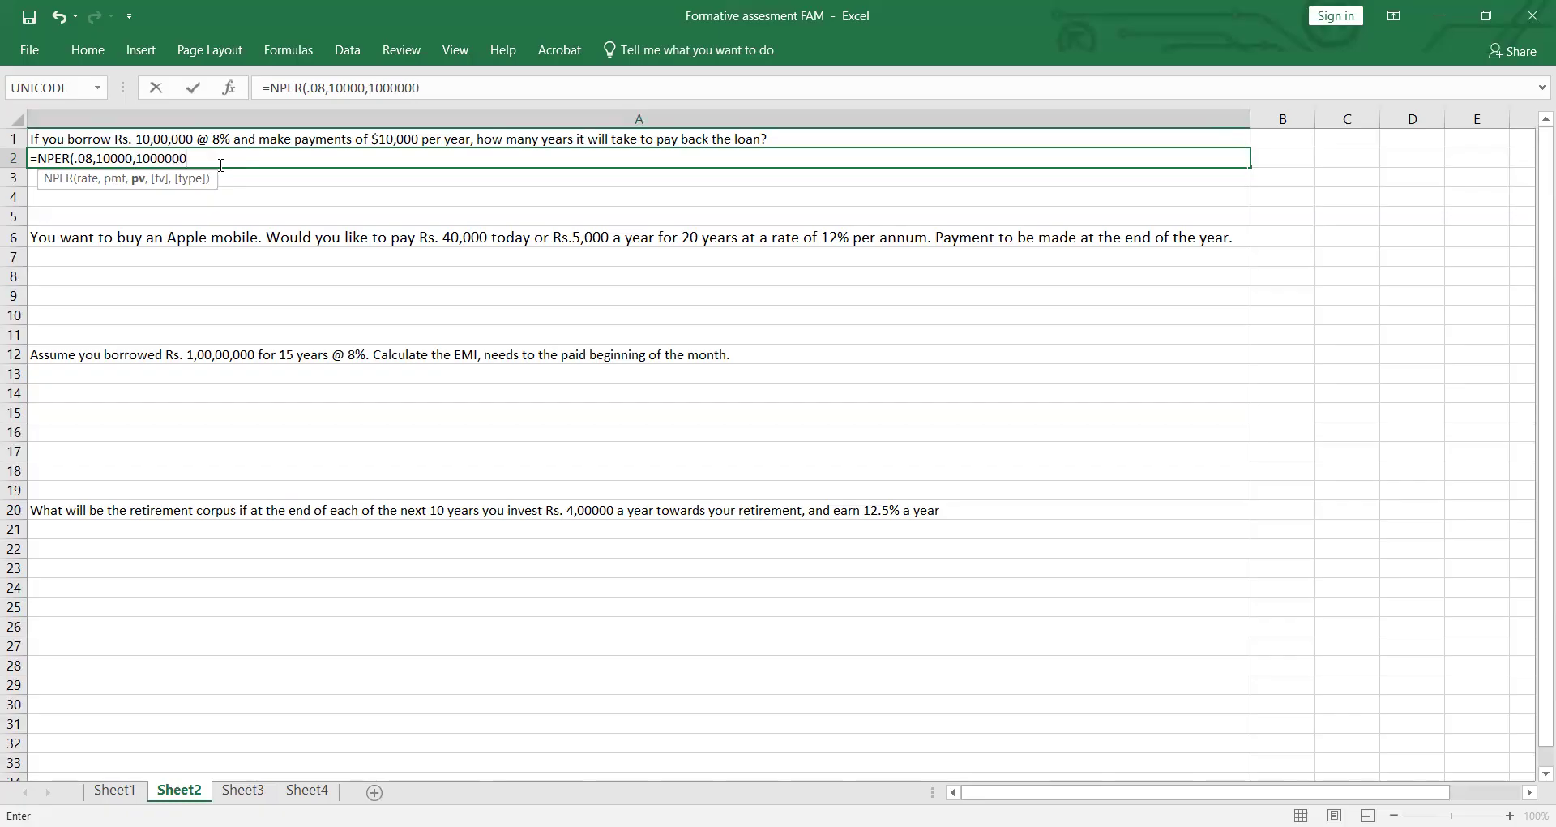
{"action": "type", "text": ",,"}
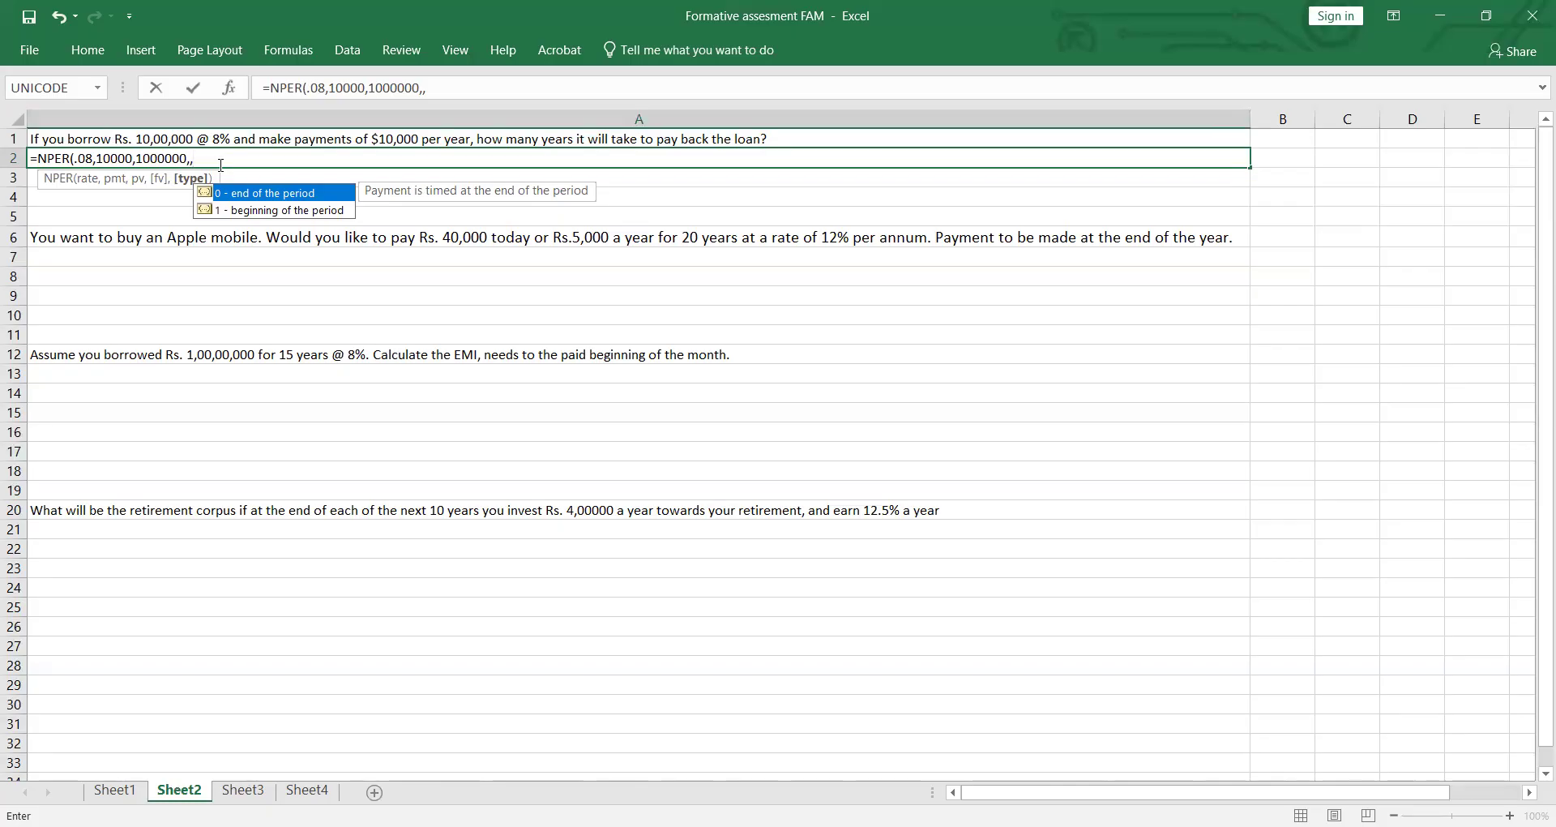
{"action": "type", "text": "0"}
{"action": "key", "text": "Return"}
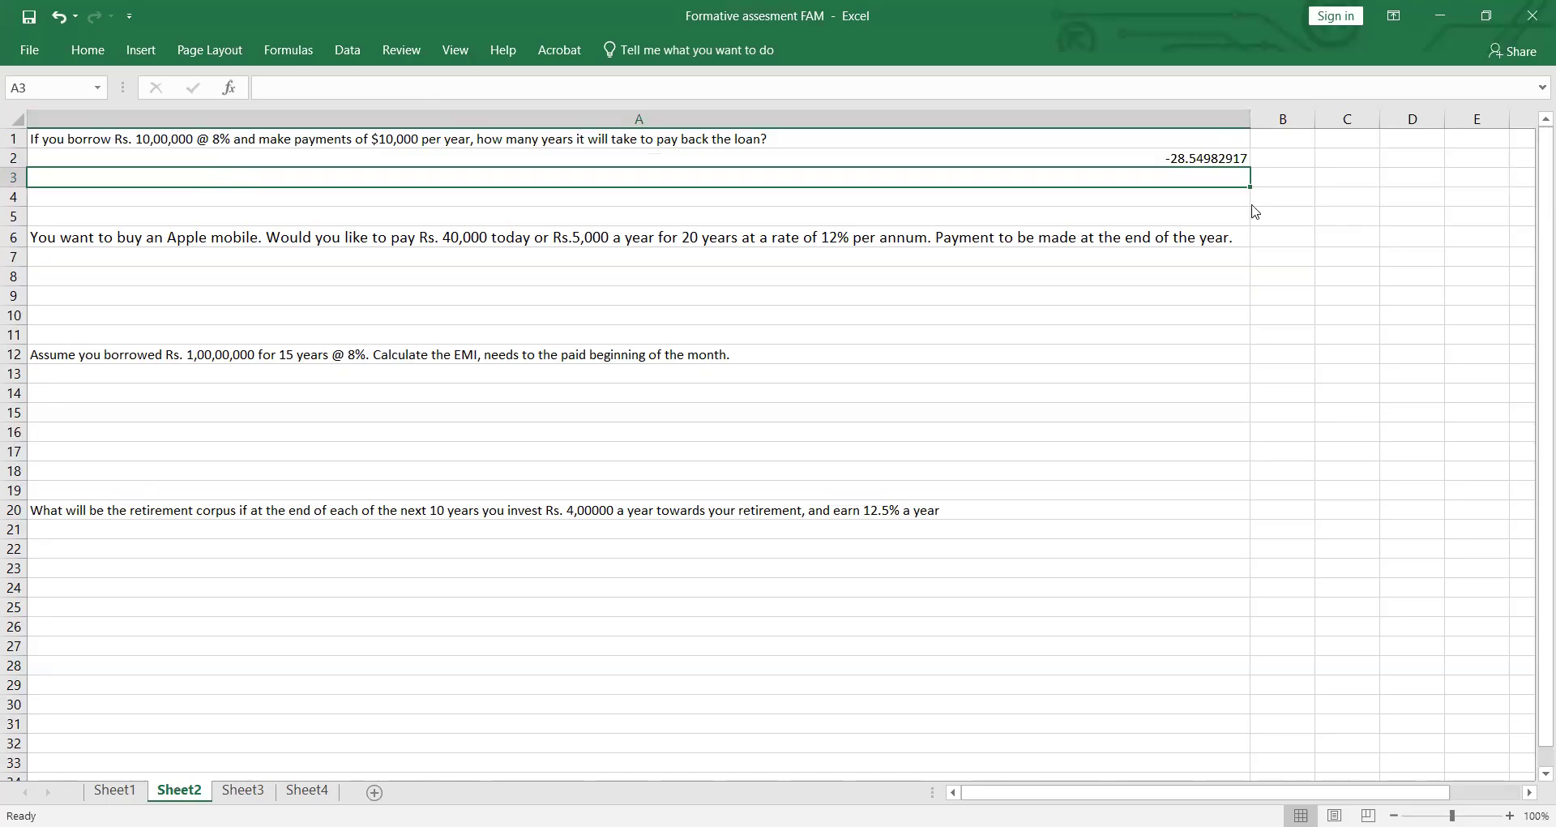
Step: Try the NPER formula in A2 with the payment changed to -10000
{"action": "double_click", "coordinate": [1224, 158]}
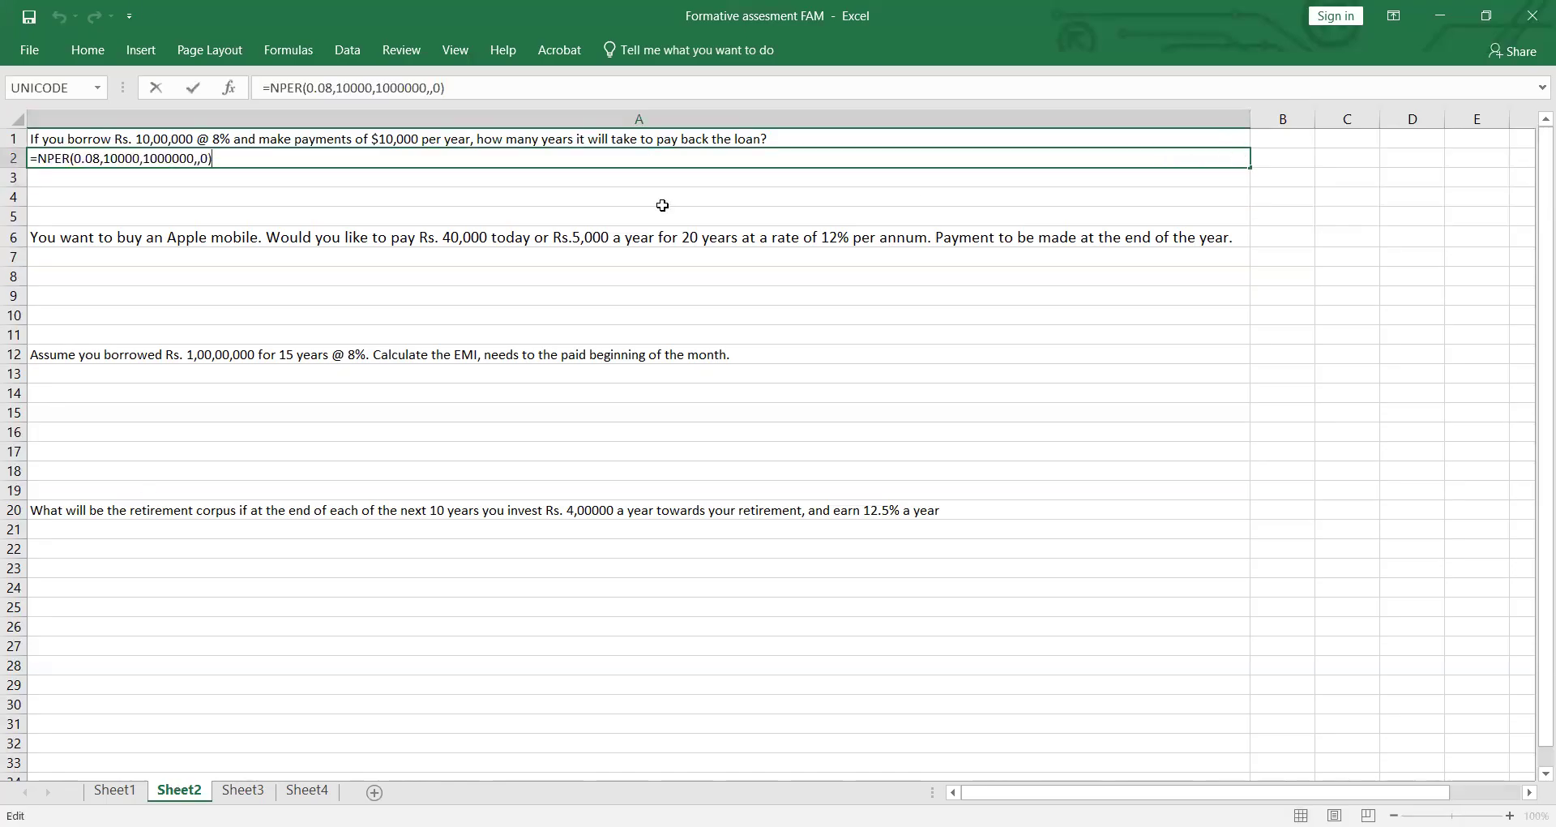
{"action": "left_click", "coordinate": [106, 154]}
{"action": "type", "text": "-"}
{"action": "key", "text": "Return"}
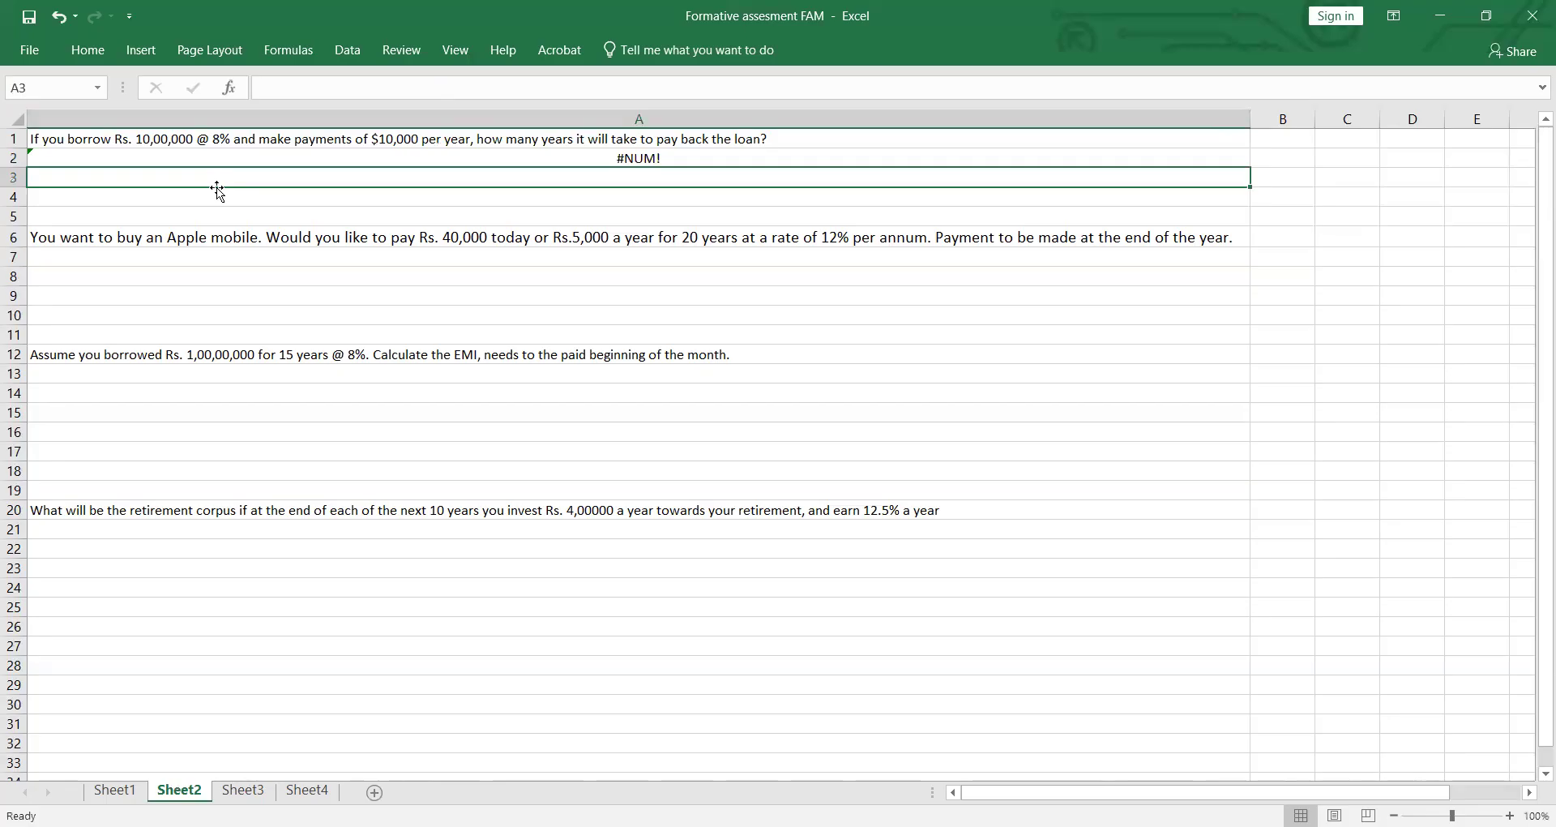
Step: Restore the payment in the A2 NPER formula to positive 10000 and enter it
{"action": "double_click", "coordinate": [622, 162]}
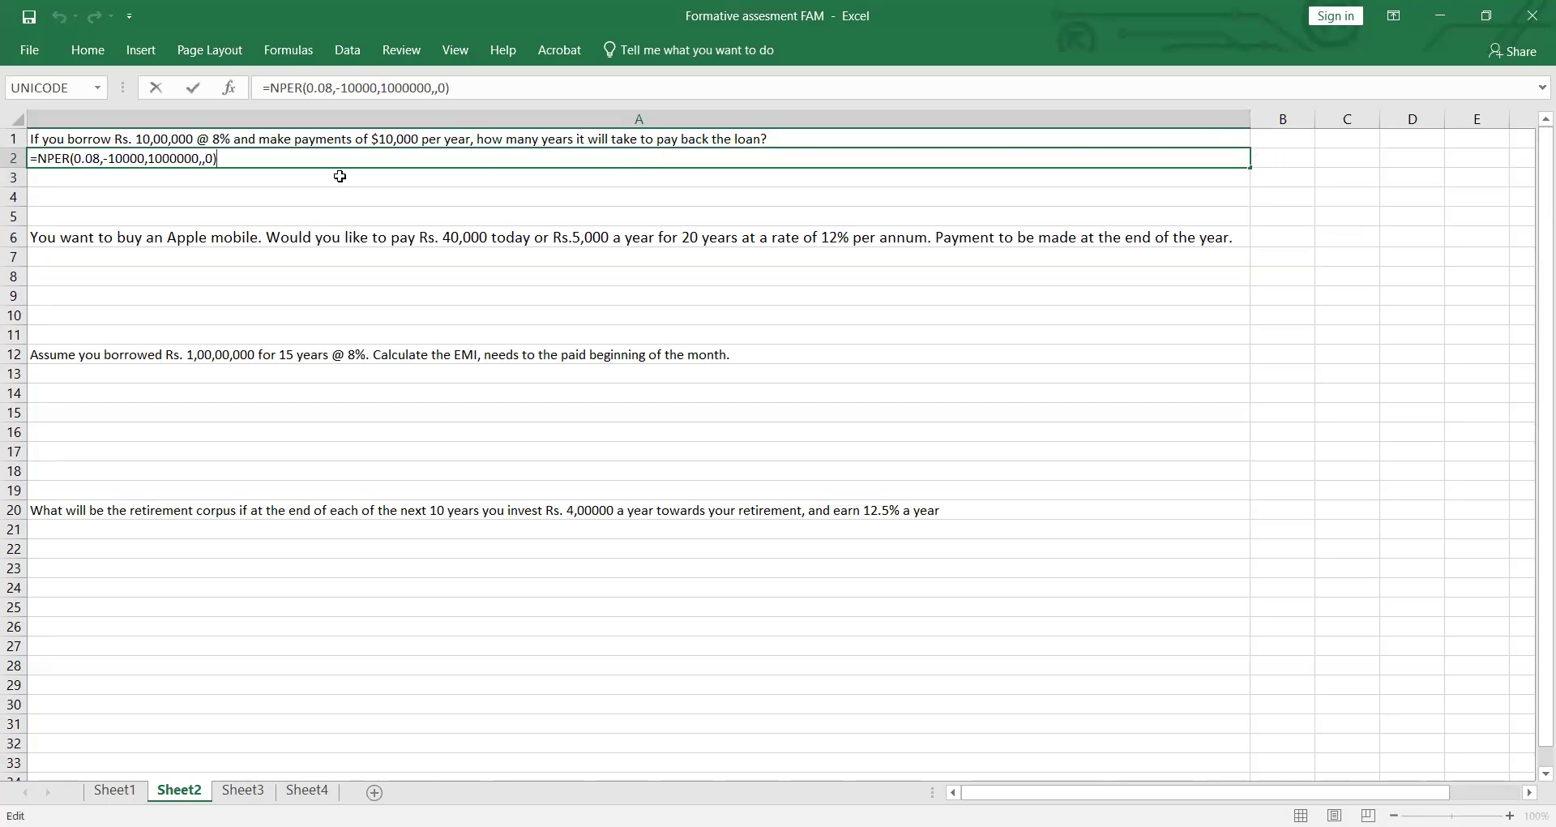
{"action": "left_click", "coordinate": [119, 158]}
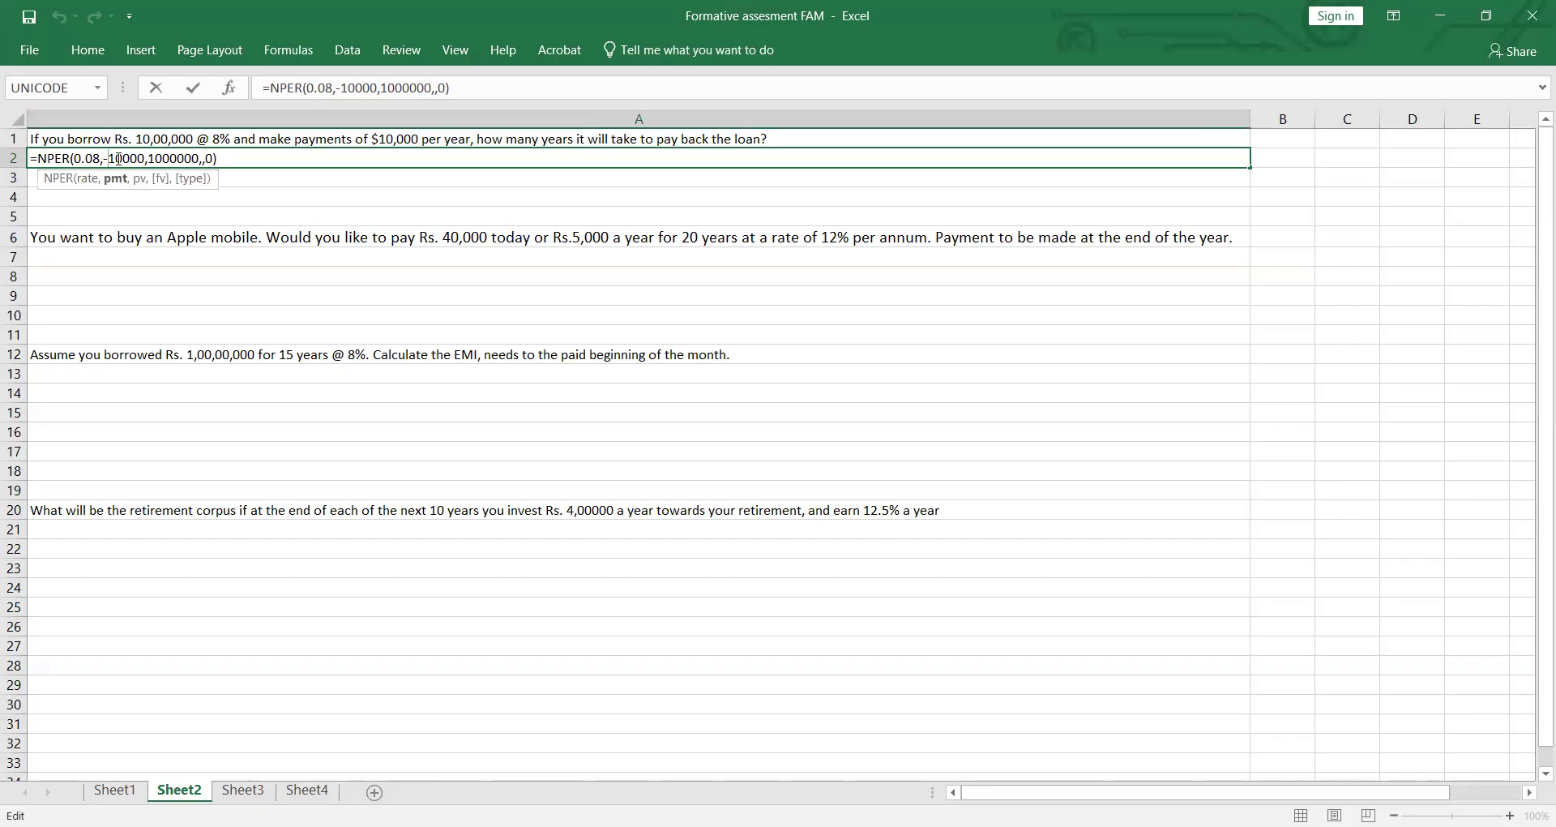
{"action": "key", "text": "BackSpace"}
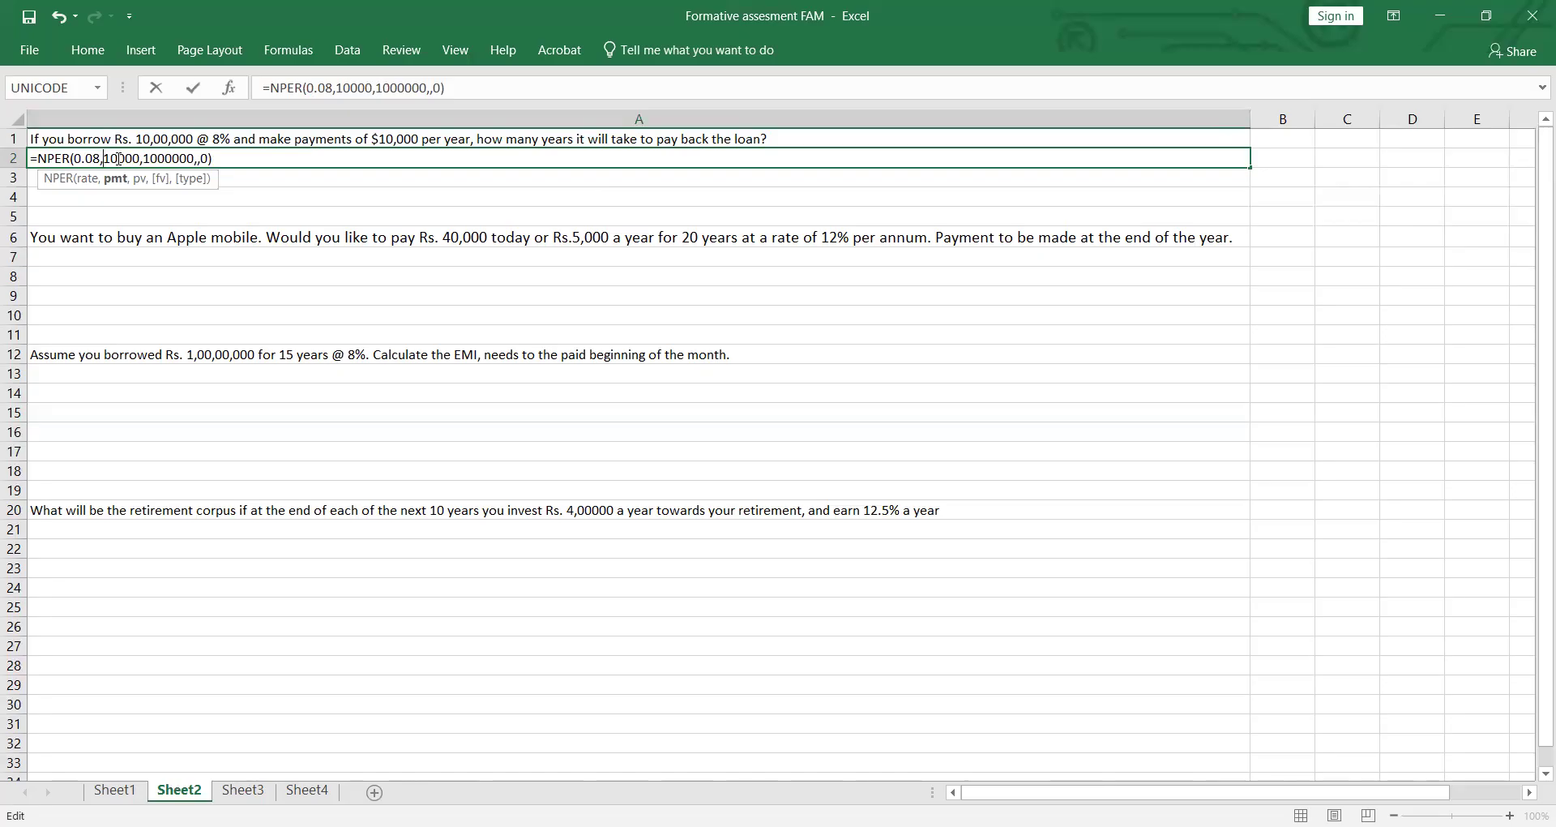
{"action": "key", "text": "Return"}
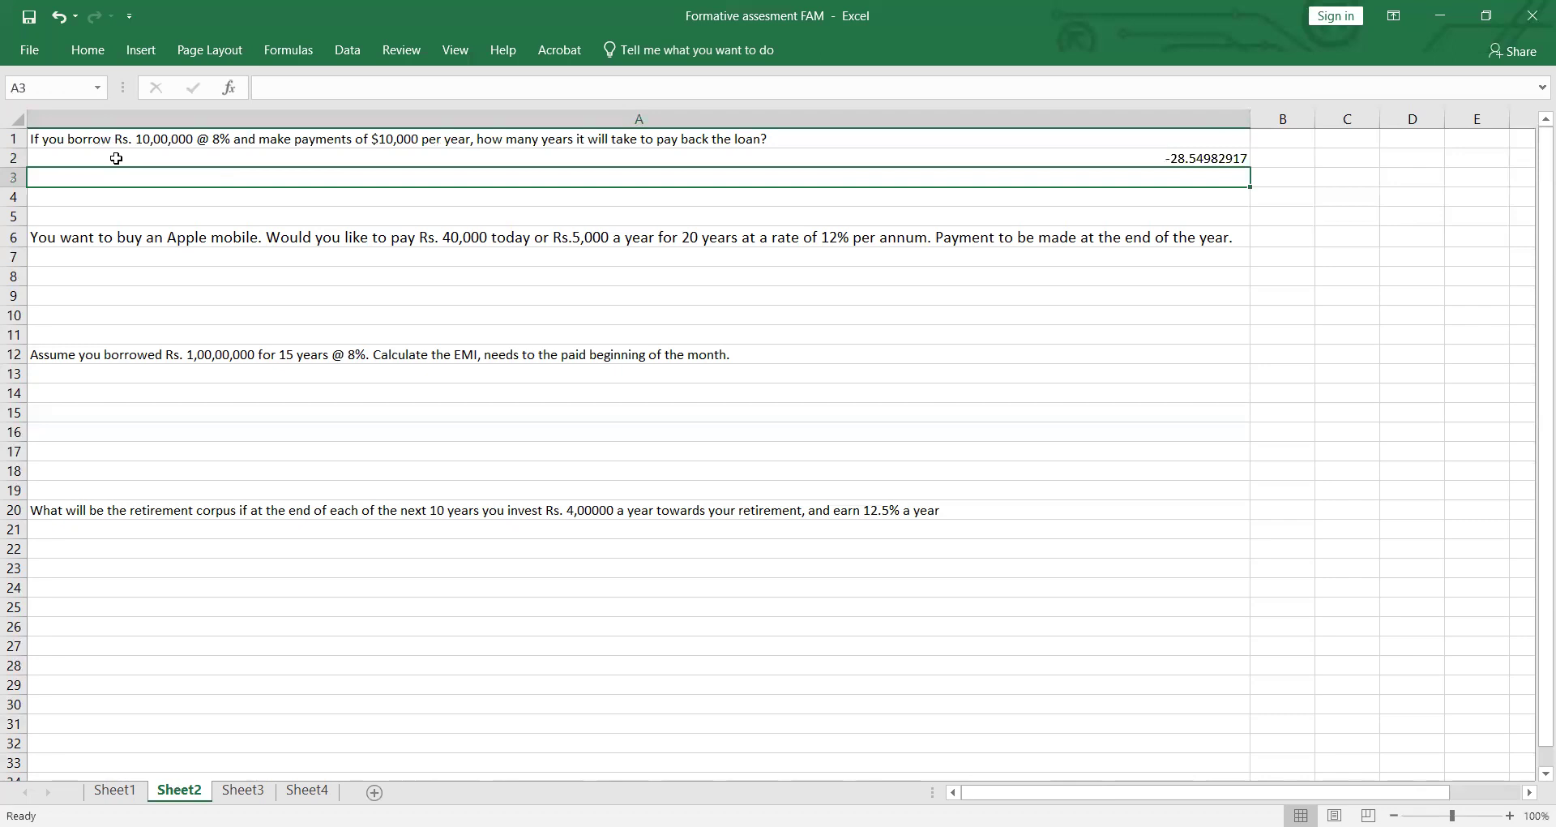
Step: Remove the 0 from the type argument of the A2 NPER formula, leaving it empty, and enter the formula
{"action": "key", "text": "Up"}
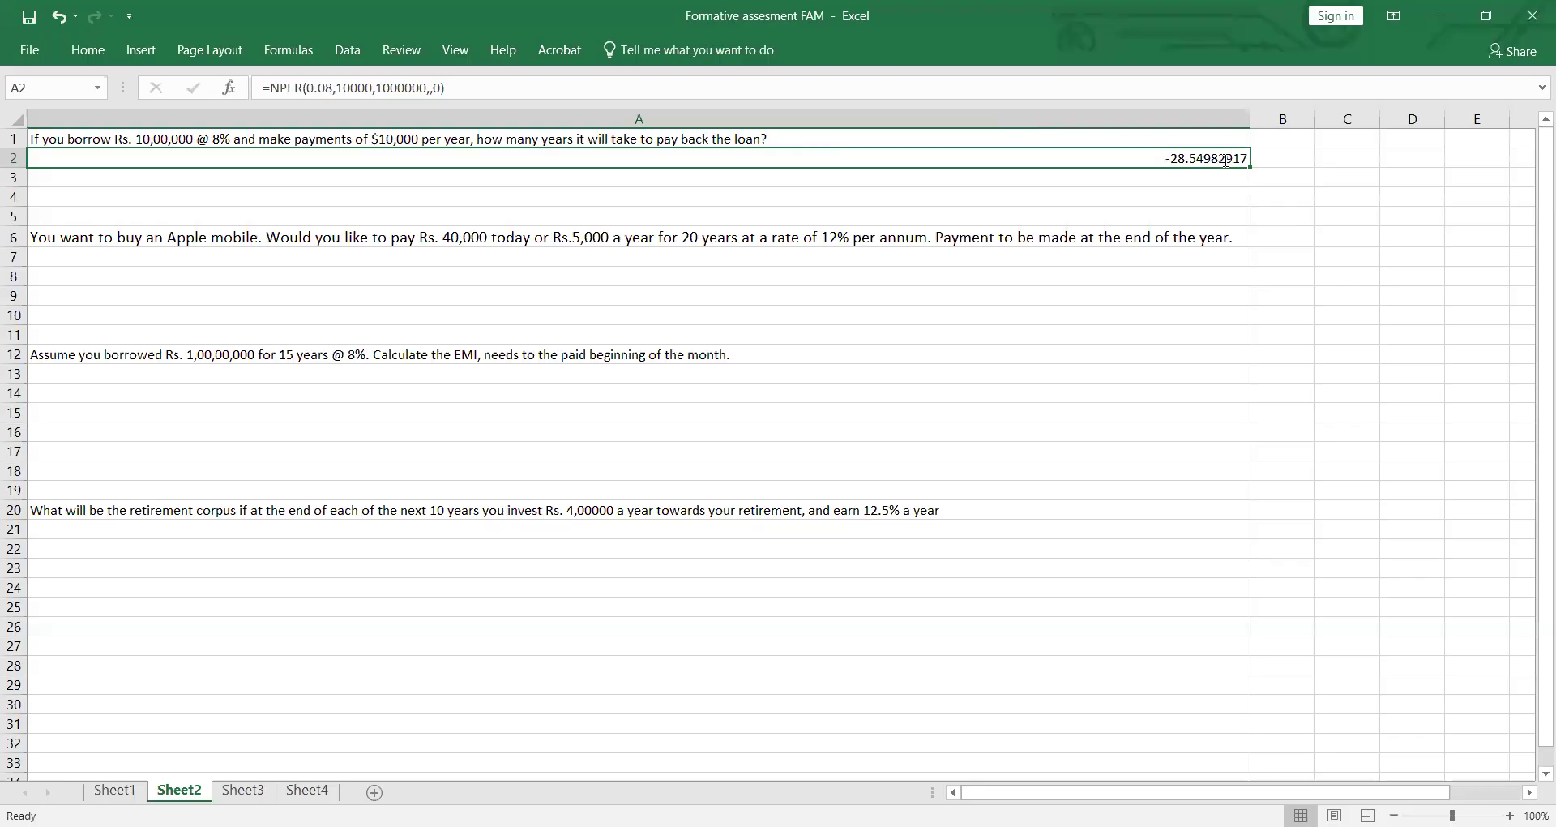
{"action": "key", "text": "F2"}
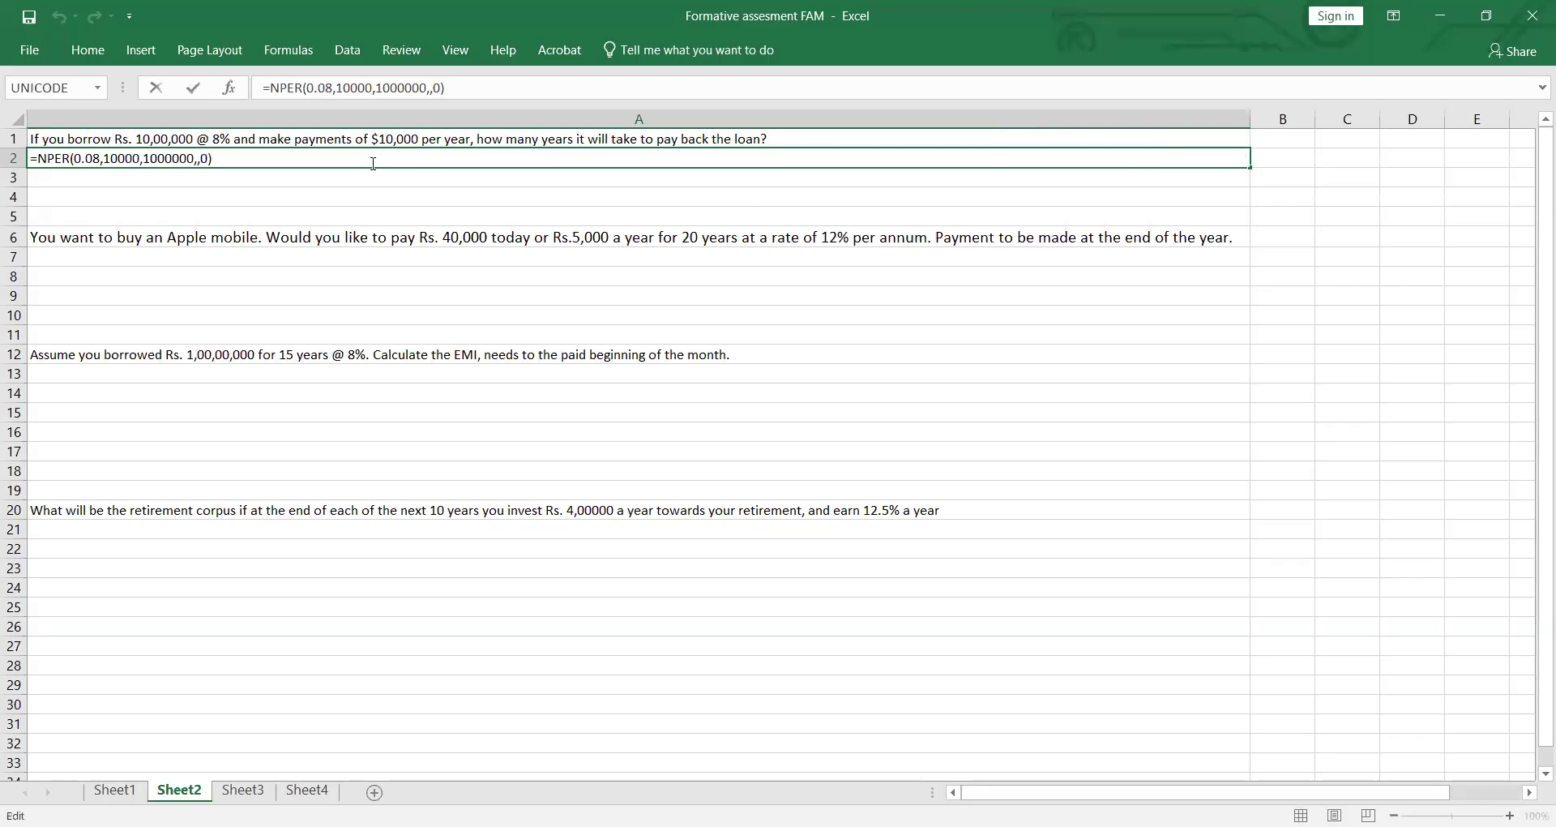
{"action": "key", "text": "BackSpace"}
{"action": "key", "text": "BackSpace"}
{"action": "key", "text": "BackSpace"}
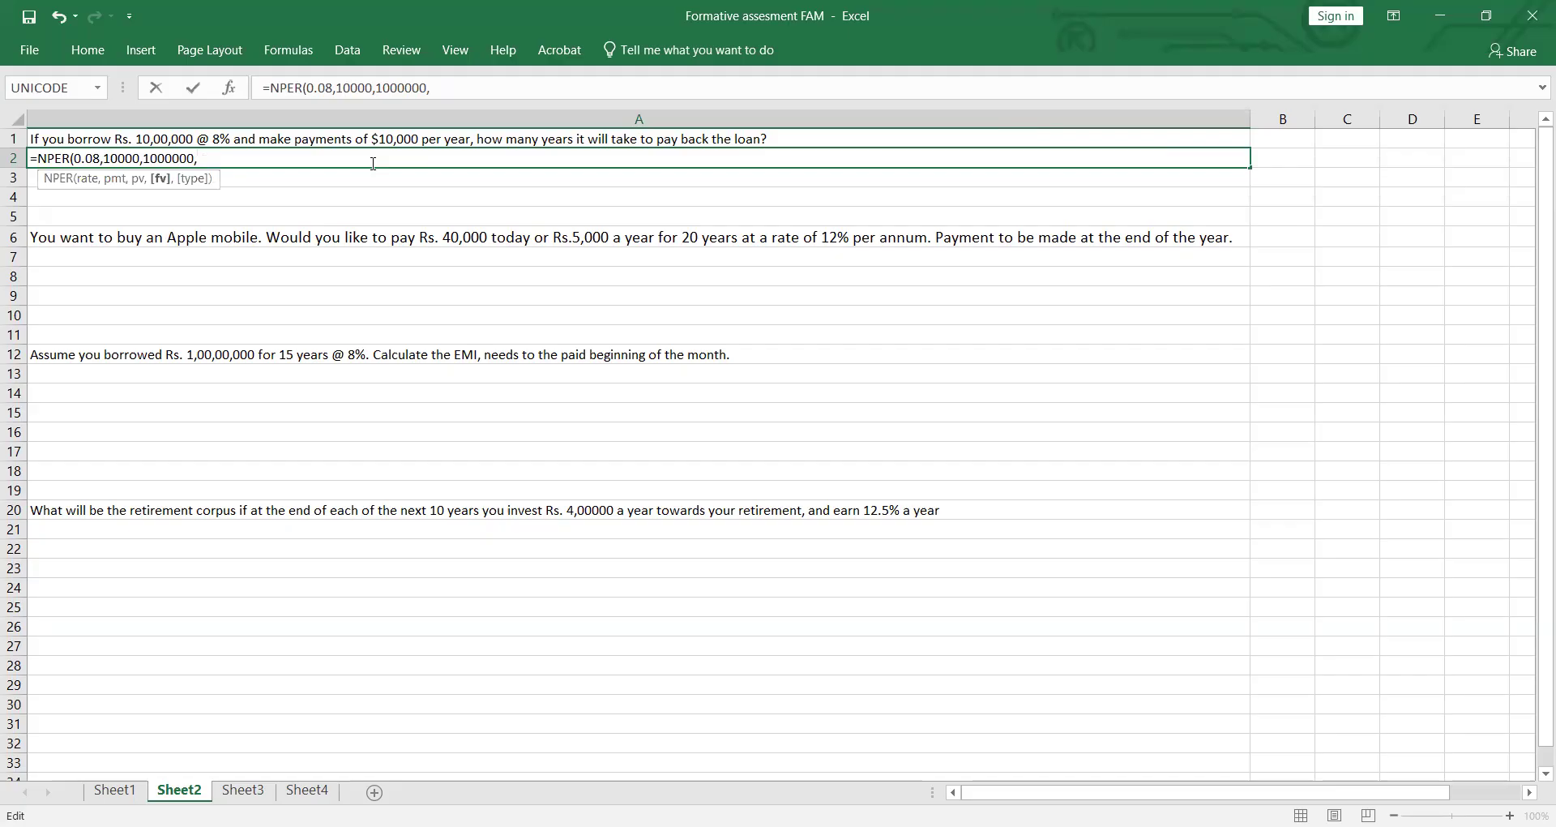
{"action": "type", "text": ","}
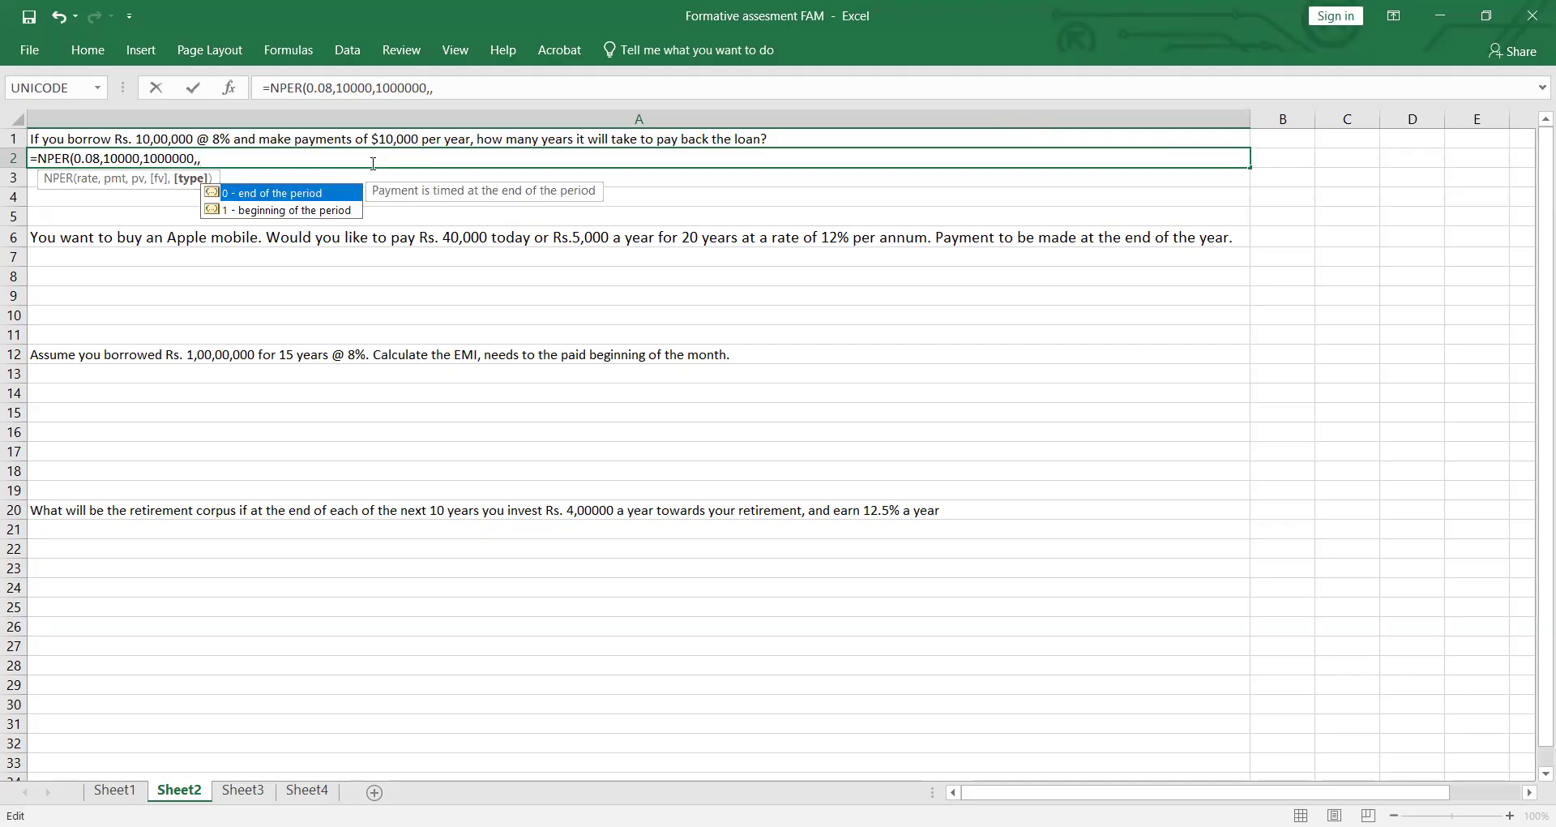
{"action": "key", "text": "Return"}
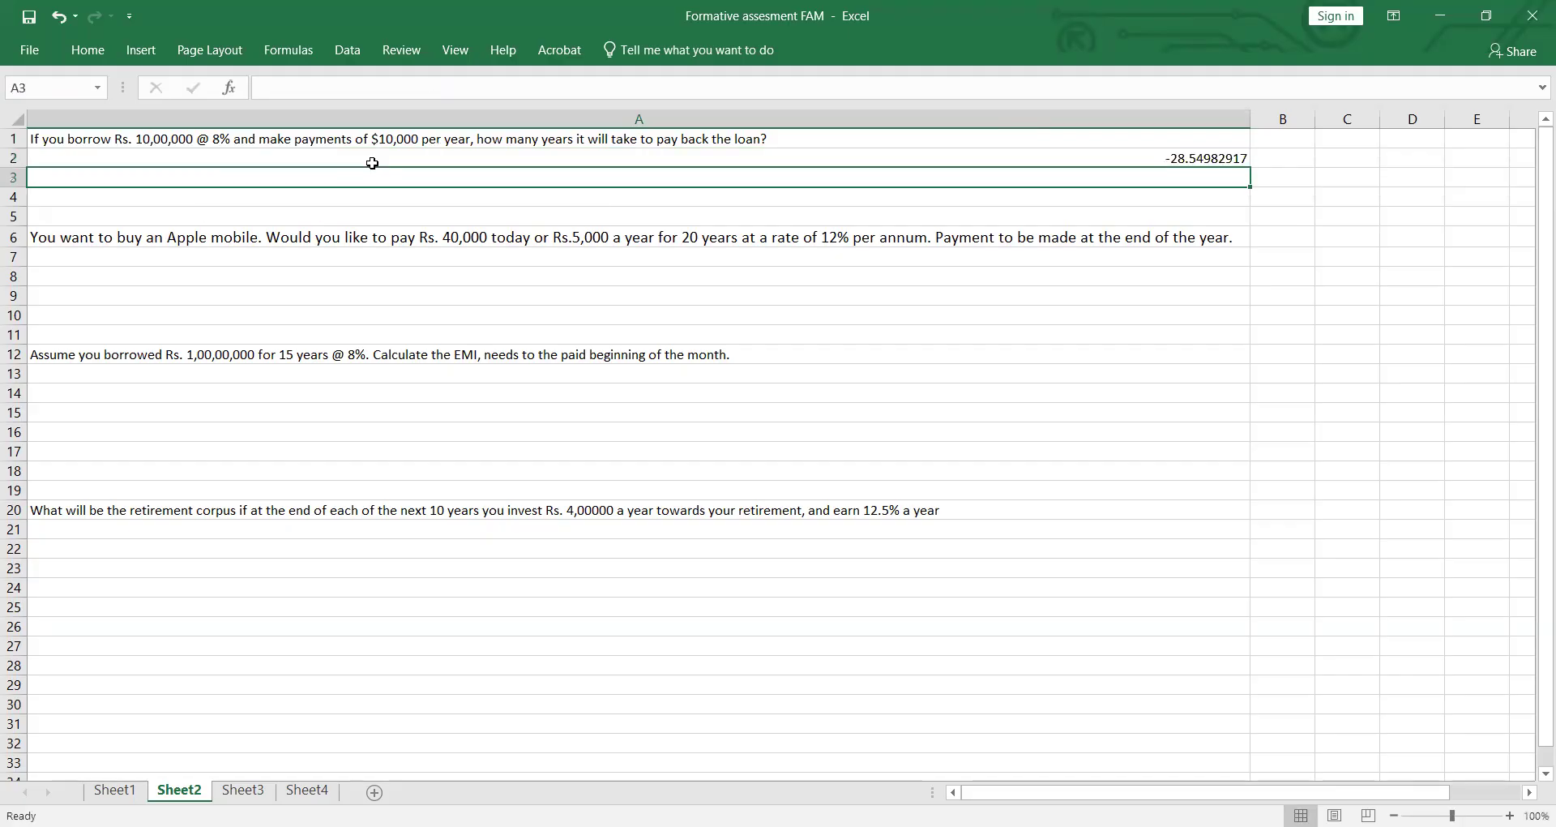
Step: Try a payment of -10000 in the A2 NPER formula with the type argument left empty
{"action": "double_click", "coordinate": [1181, 158]}
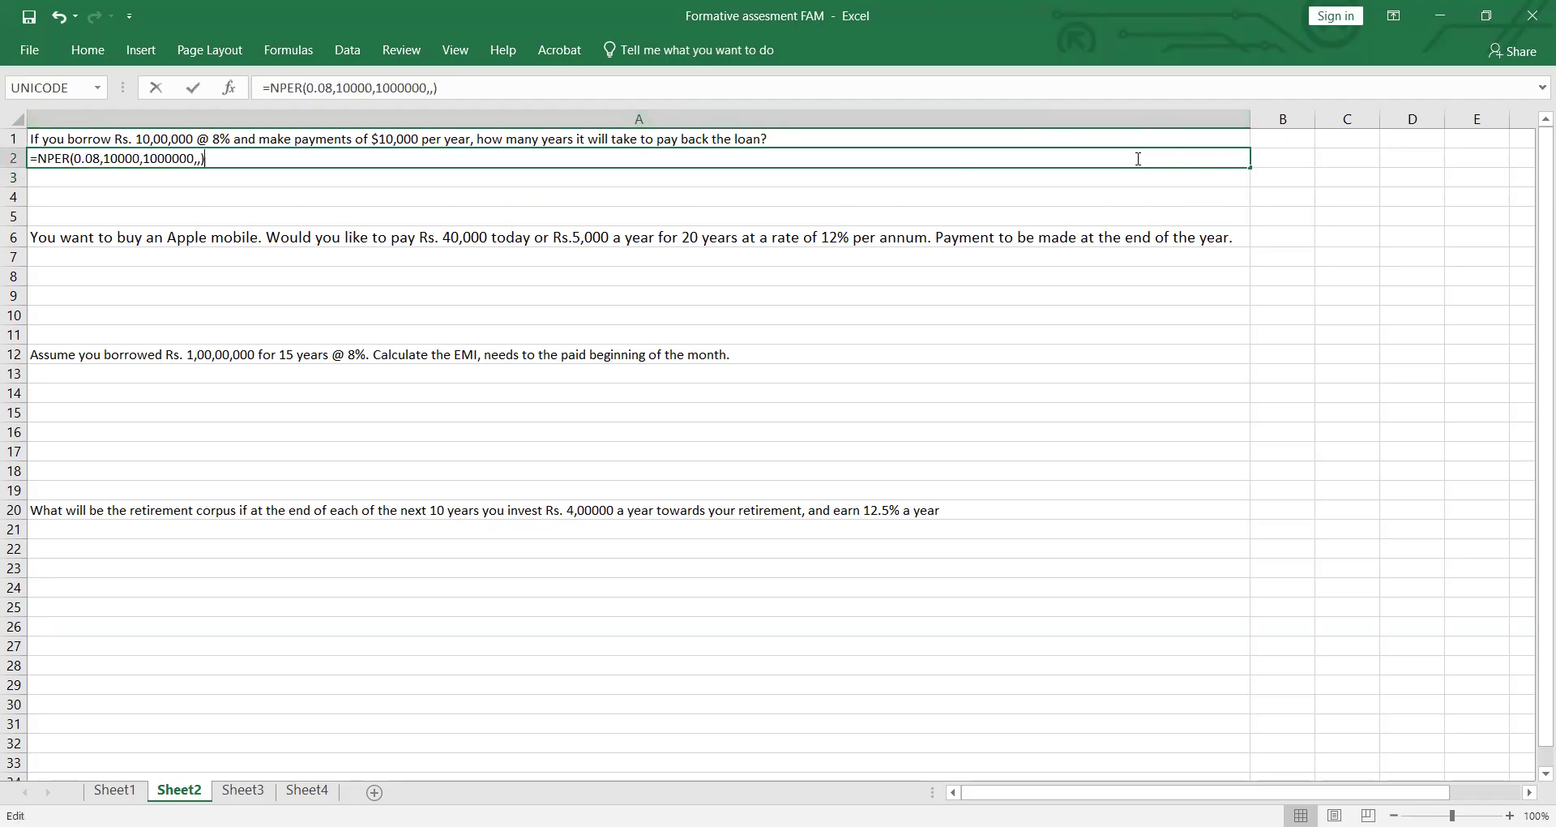
{"action": "left_click", "coordinate": [106, 159]}
{"action": "type", "text": "-"}
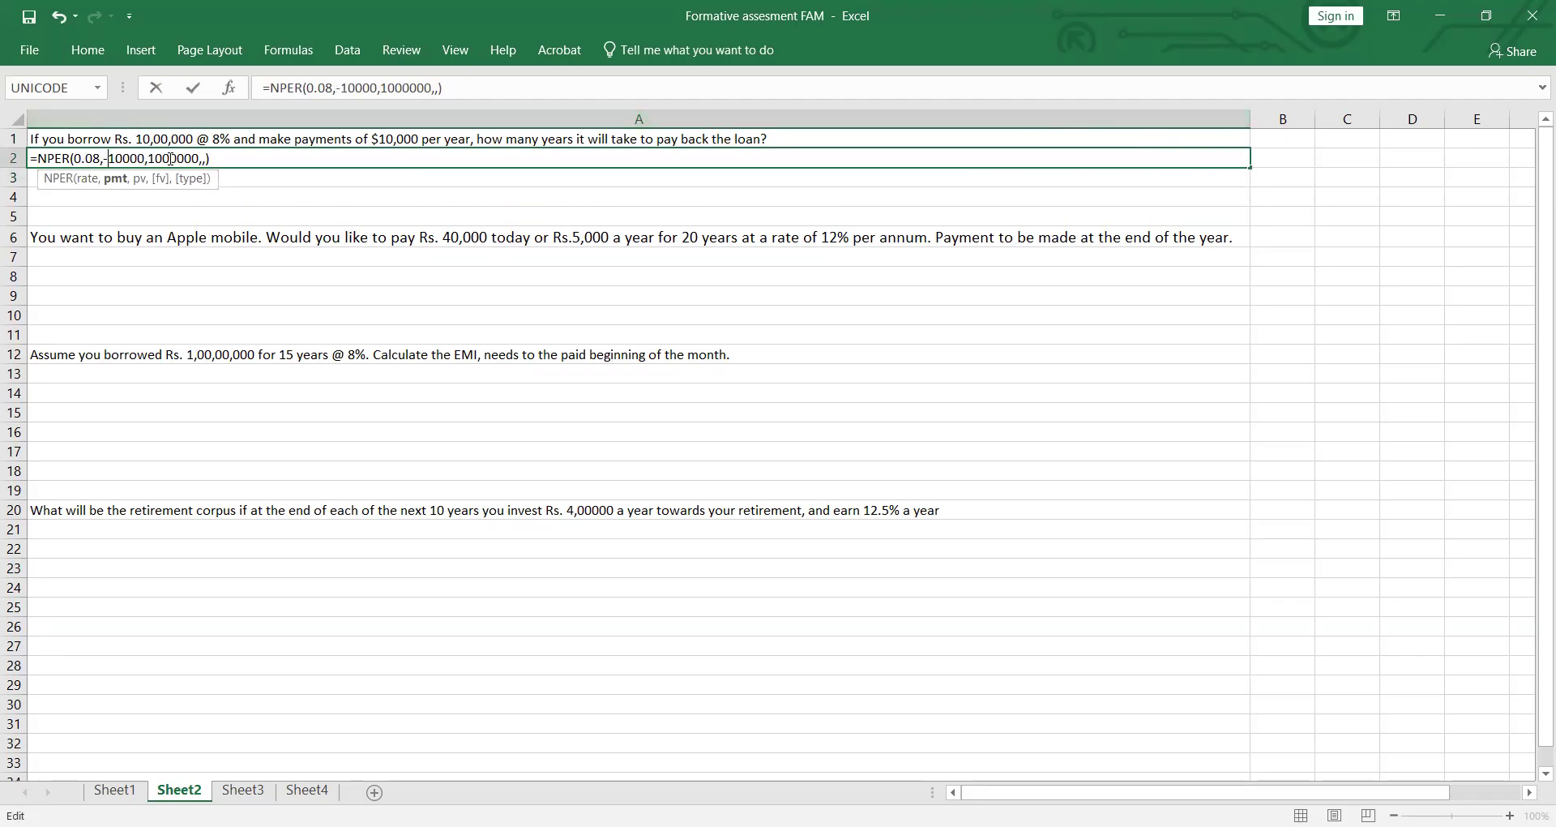
{"action": "key", "text": "shift+Return"}
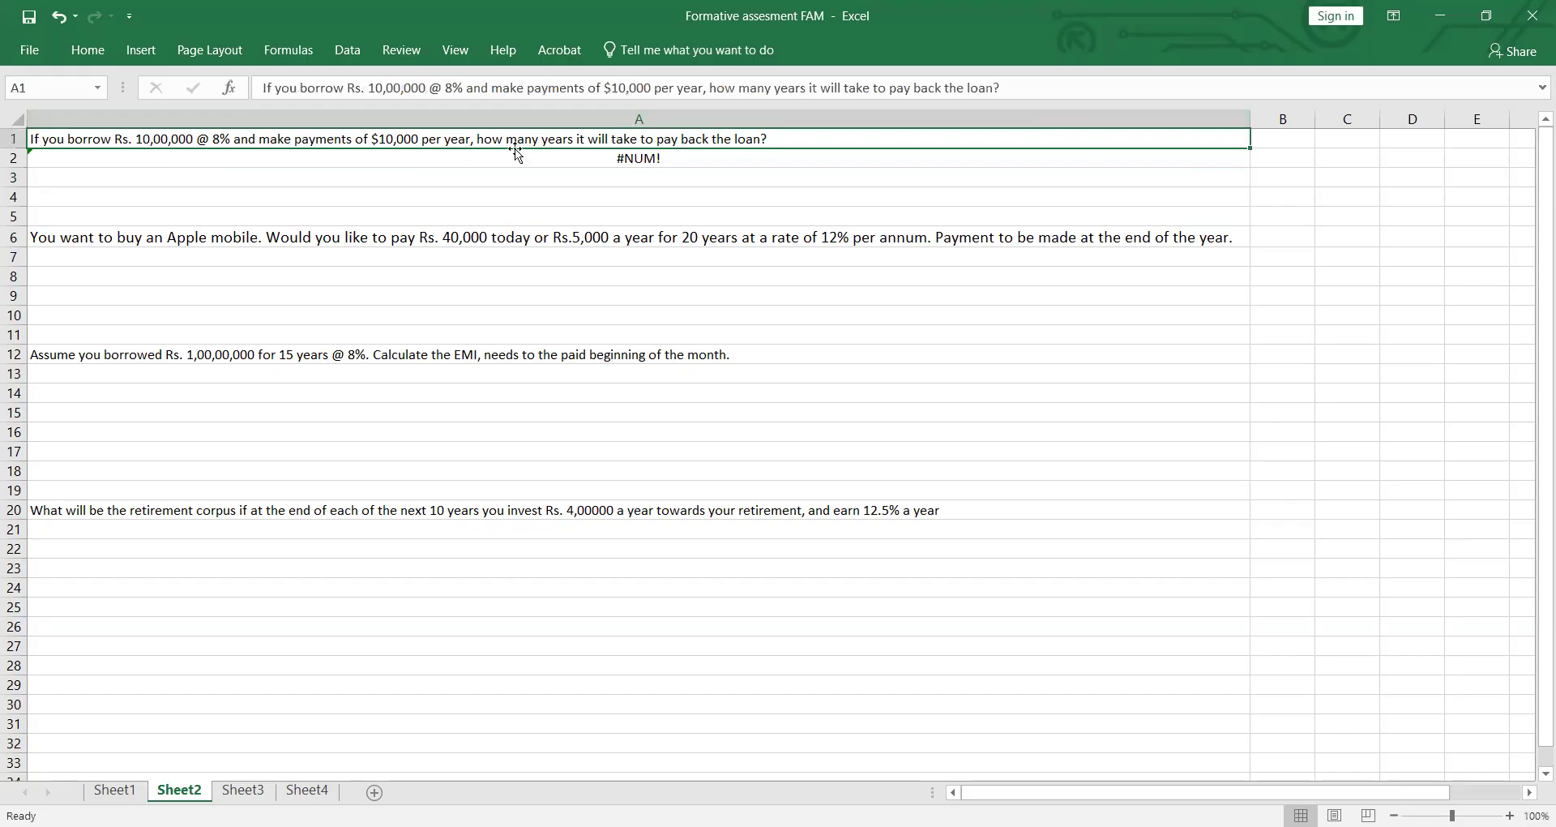
Step: Remove the minus sign from the payment in the A2 NPER formula and enter it with 10000
{"action": "left_click", "coordinate": [641, 162]}
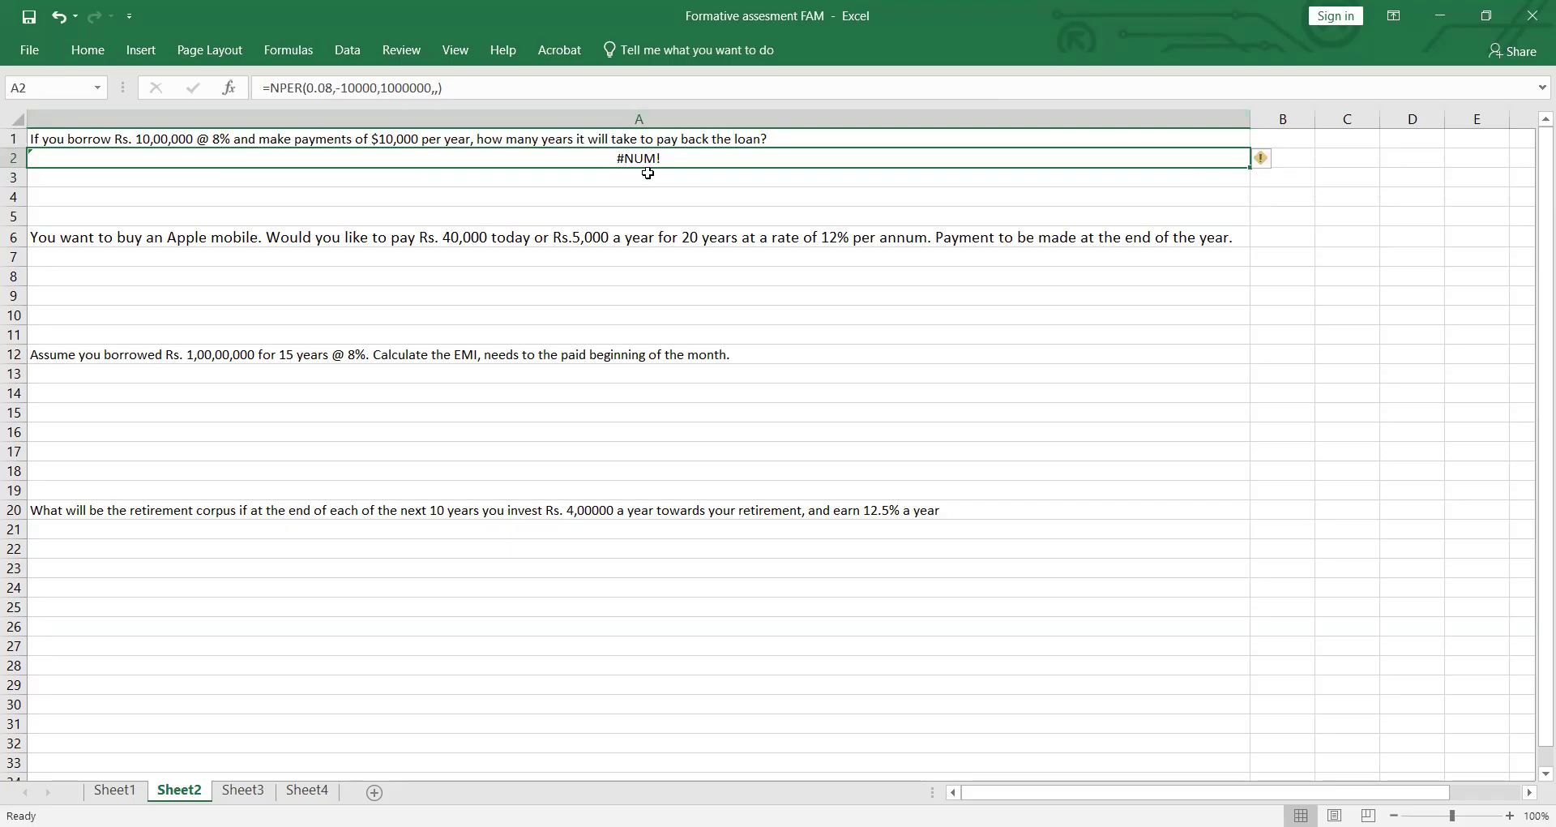
{"action": "double_click", "coordinate": [148, 161]}
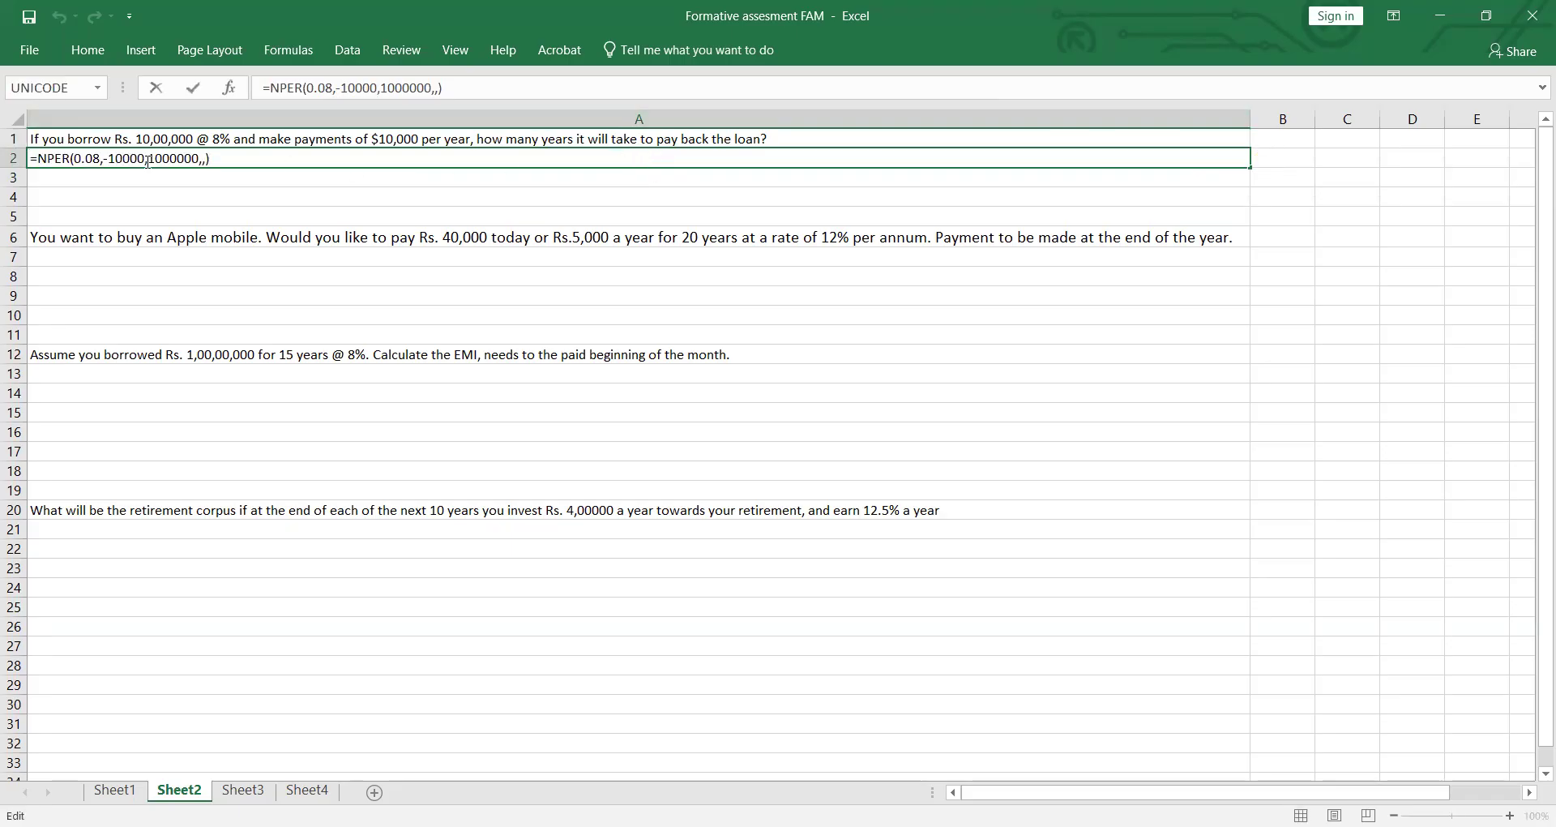
{"action": "left_click", "coordinate": [111, 155]}
{"action": "key", "text": "BackSpace"}
{"action": "key", "text": "Return"}
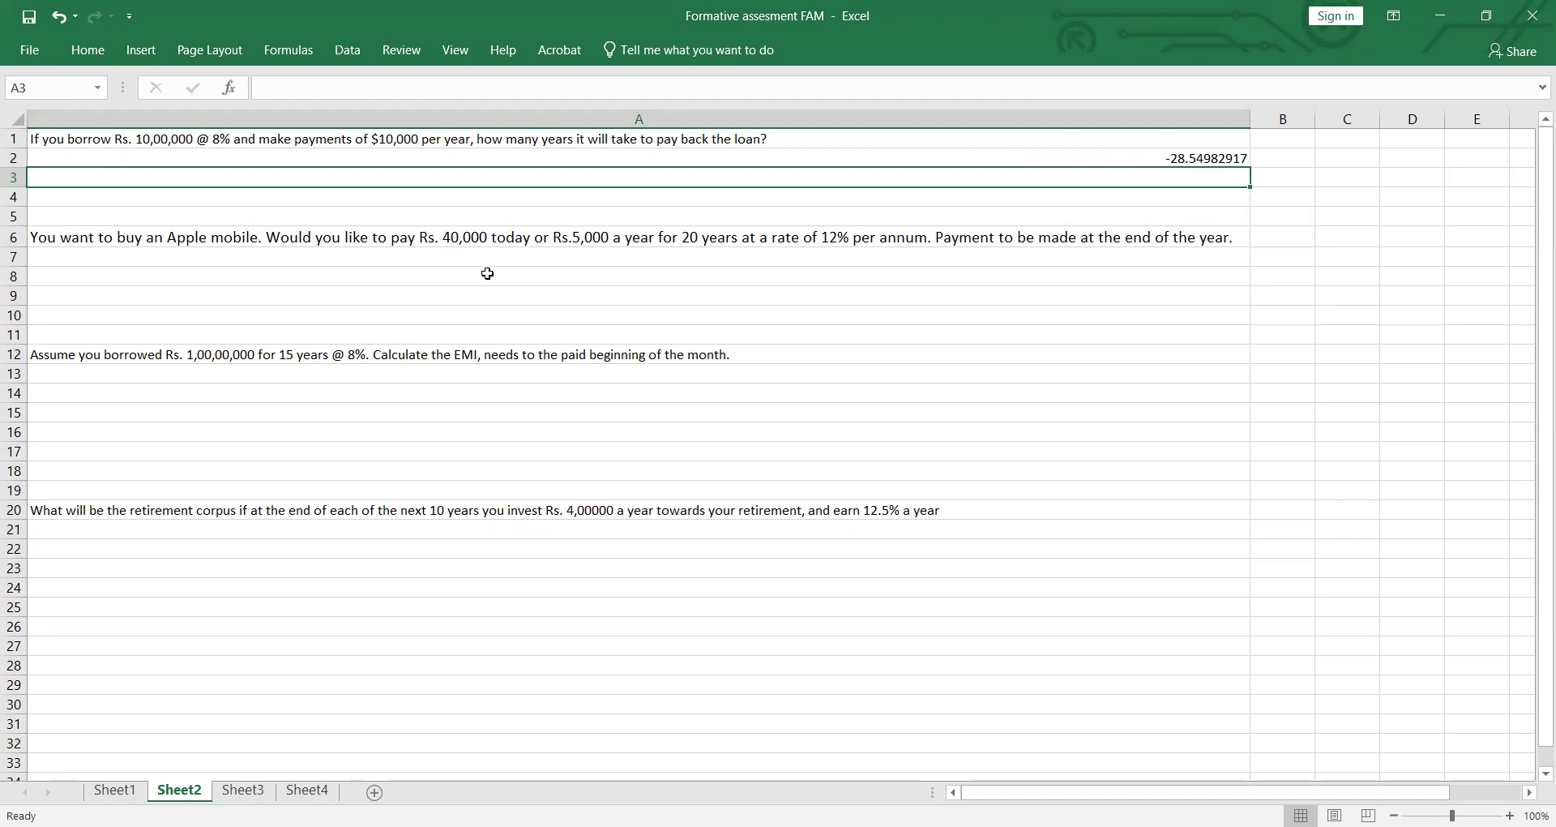
Step: Begin a PV formula in A7, below the Apple mobile question, with rate .12 and 20 periods
{"action": "left_click_drag", "start_coordinate": [209, 274], "coordinate": [204, 261]}
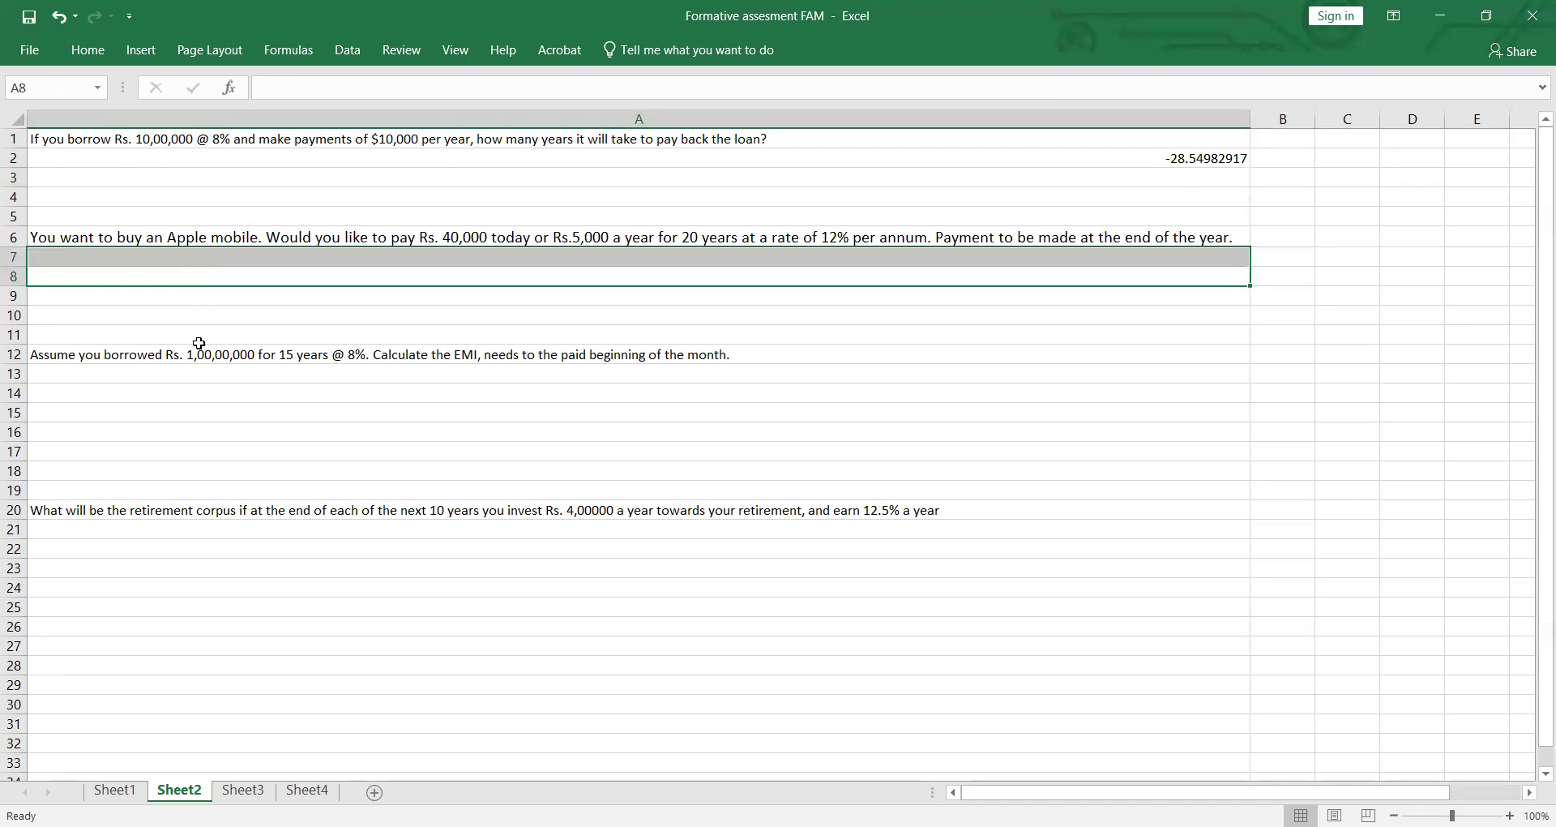
{"action": "left_click", "coordinate": [199, 343]}
{"action": "left_click", "coordinate": [170, 259]}
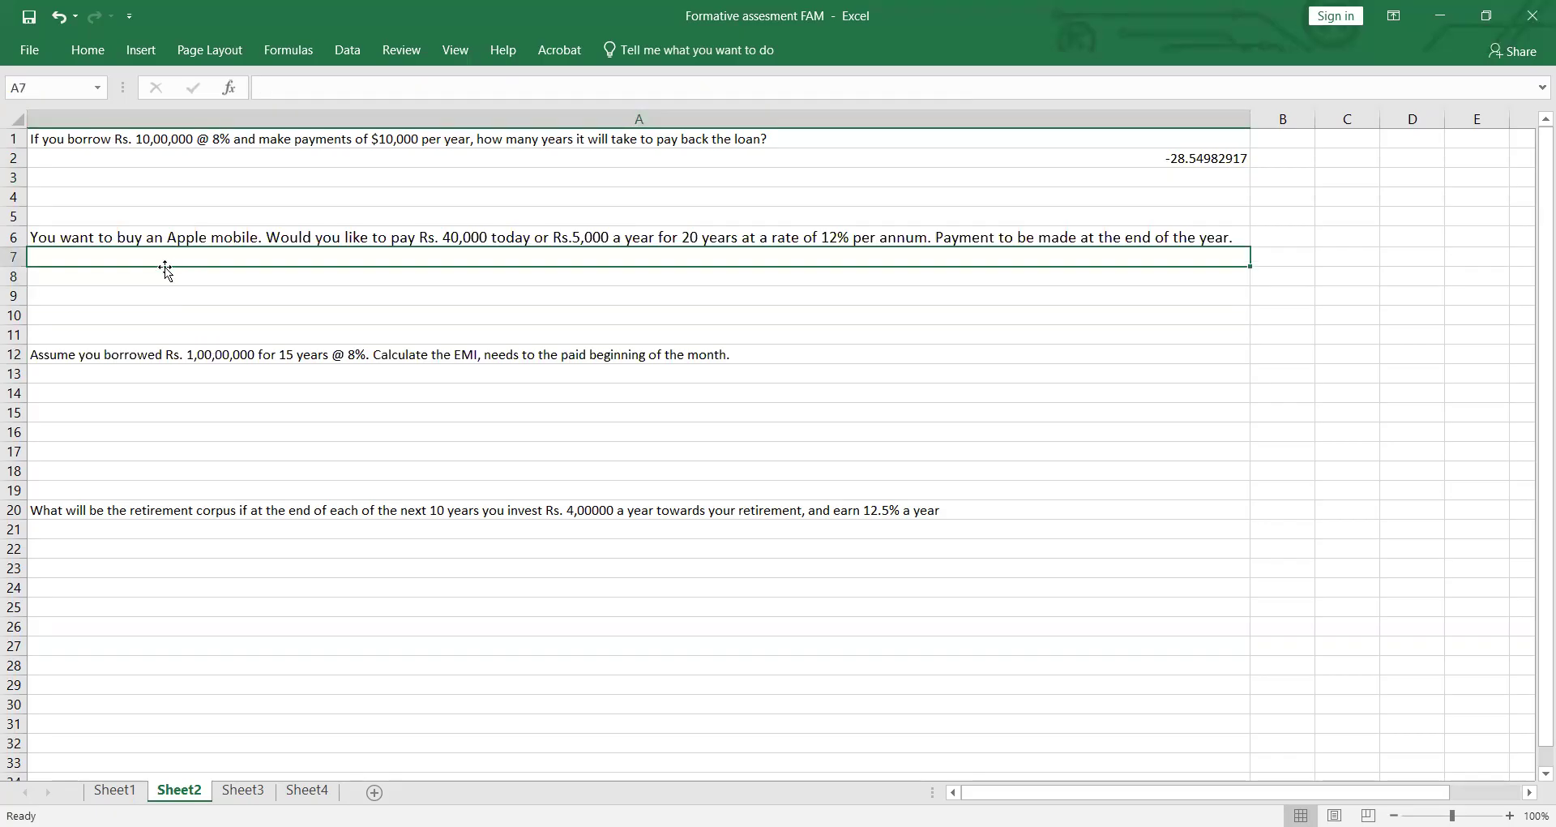
{"action": "type", "text": "="}
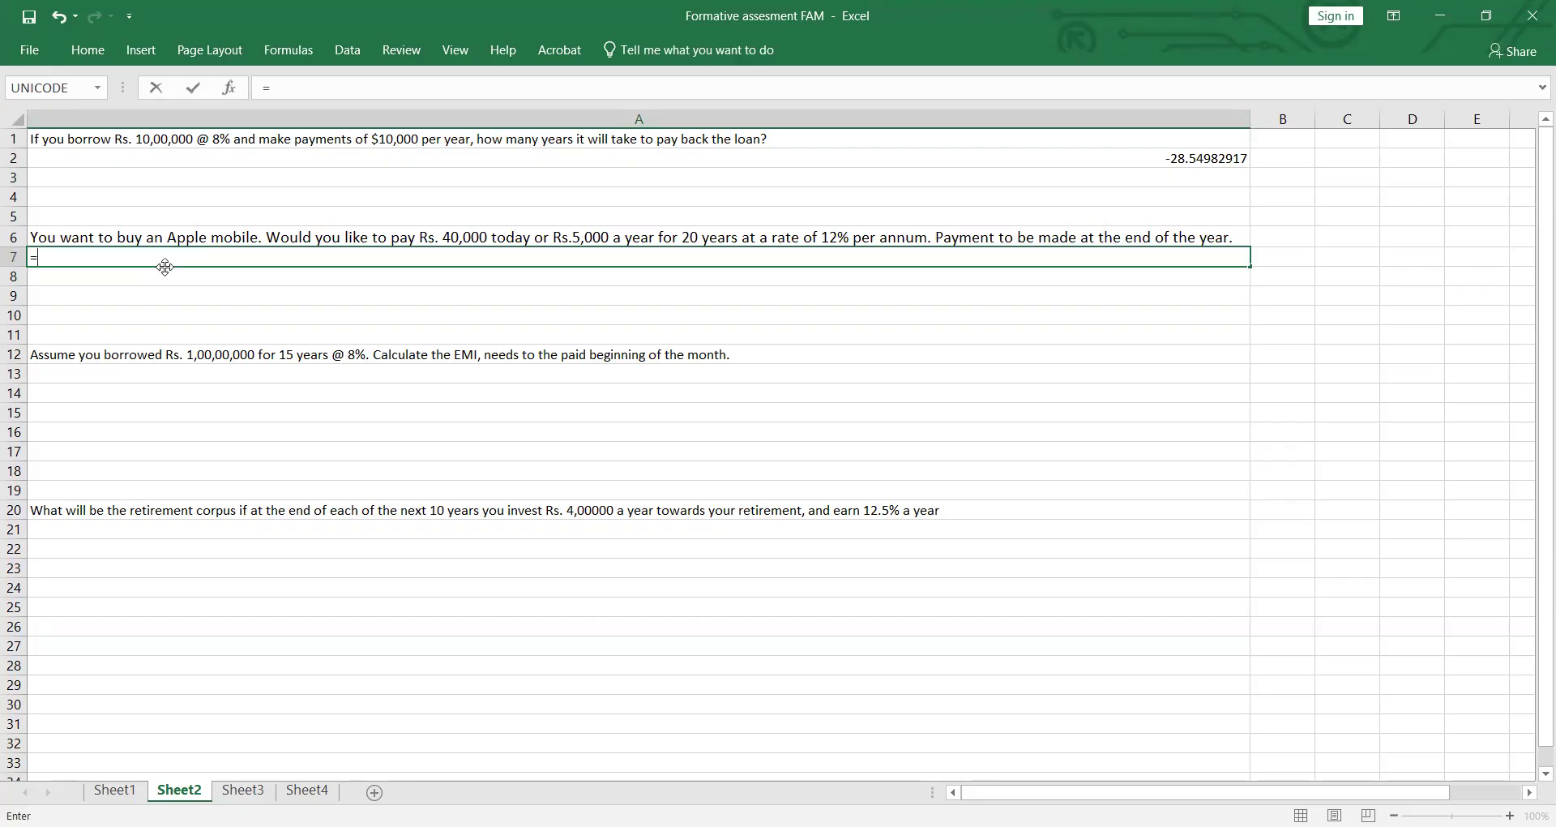
{"action": "type", "text": "PV("}
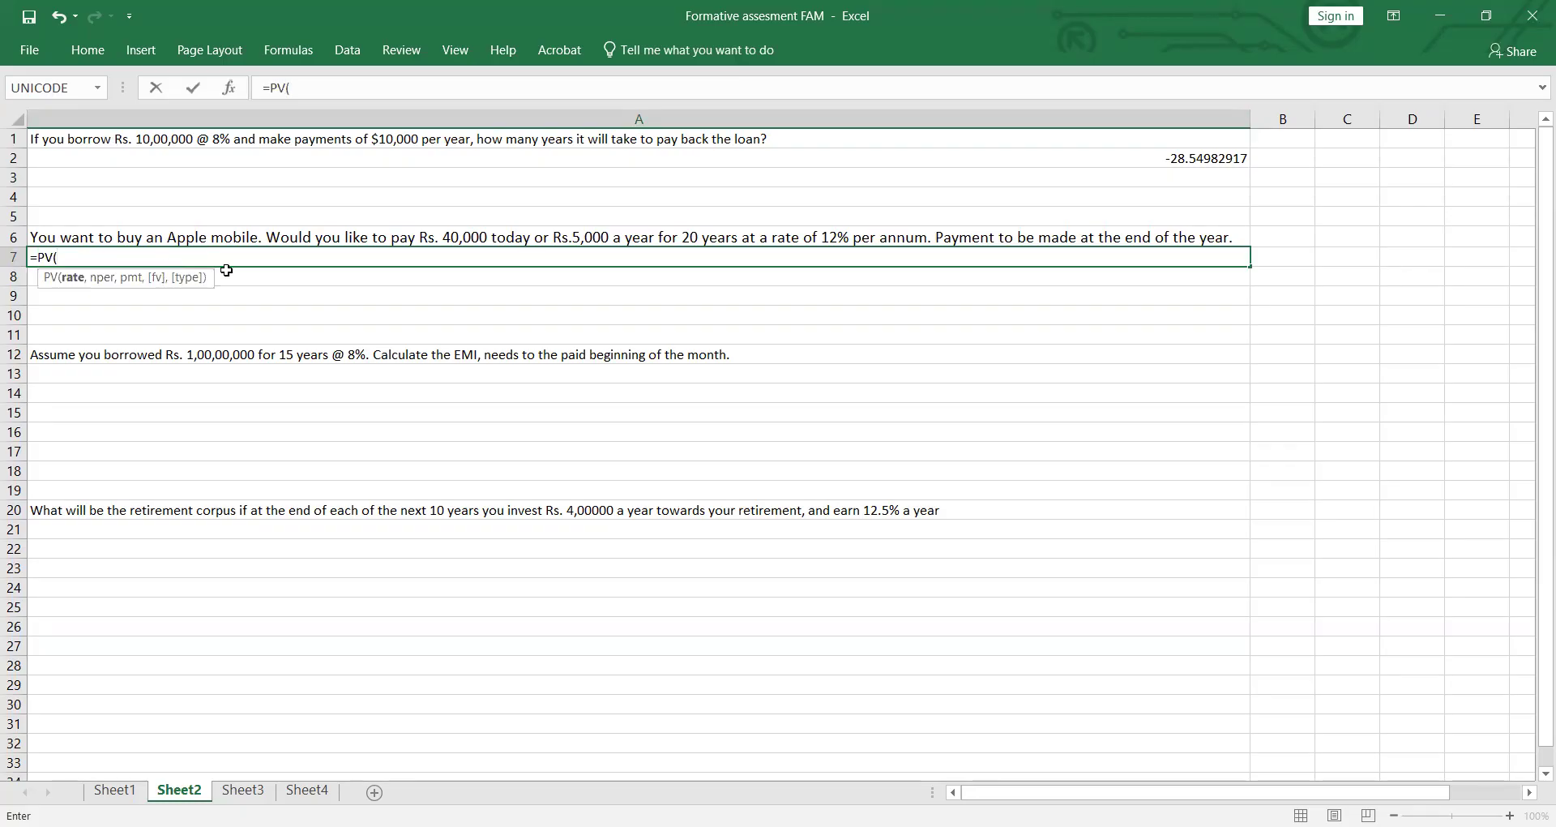
{"action": "type", "text": ".12,20,"}
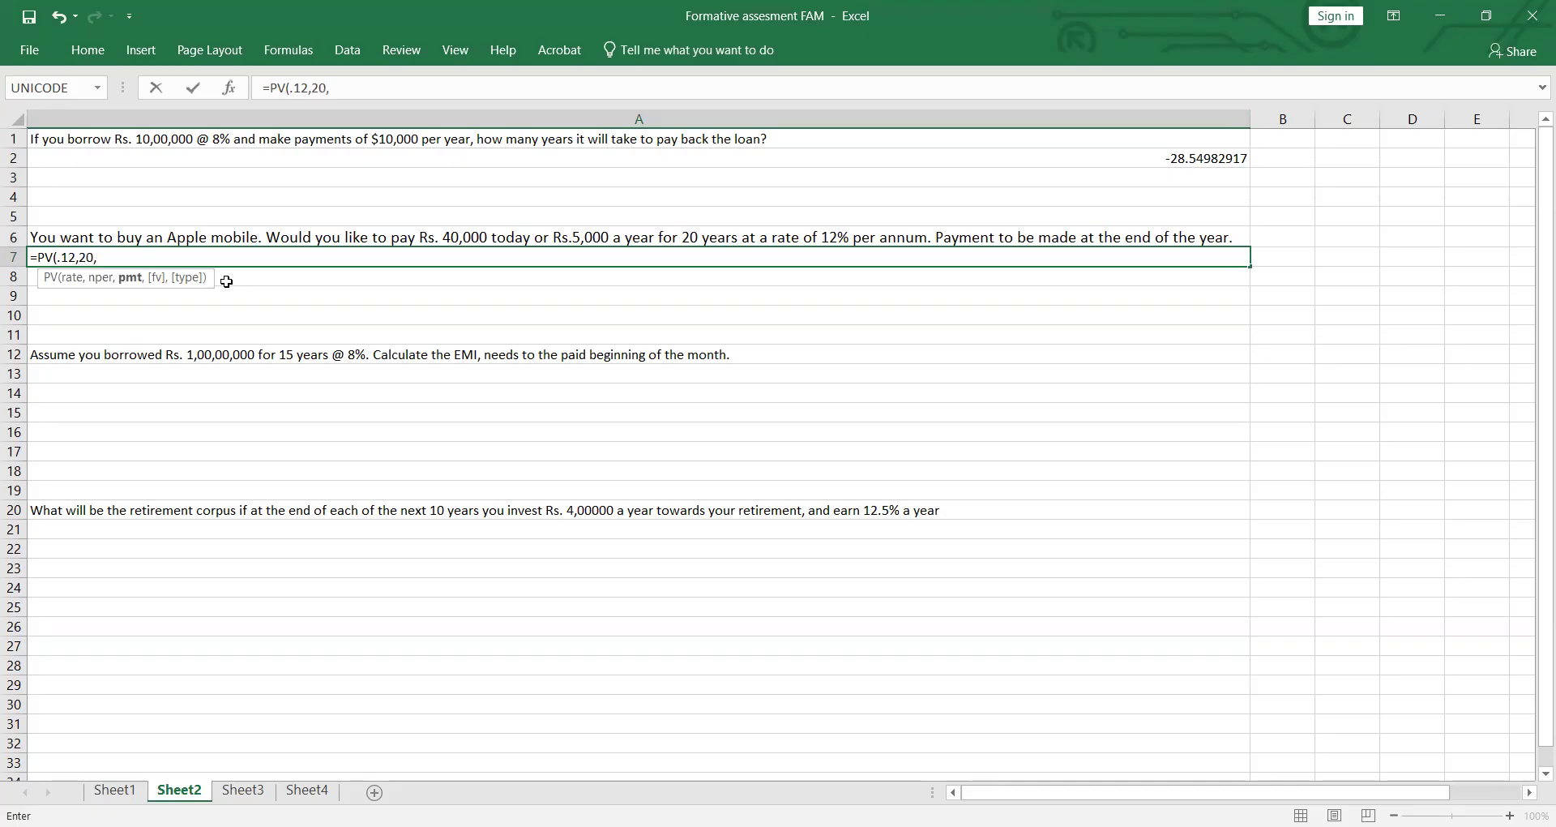
{"action": "type", "text": "-5000,0"}
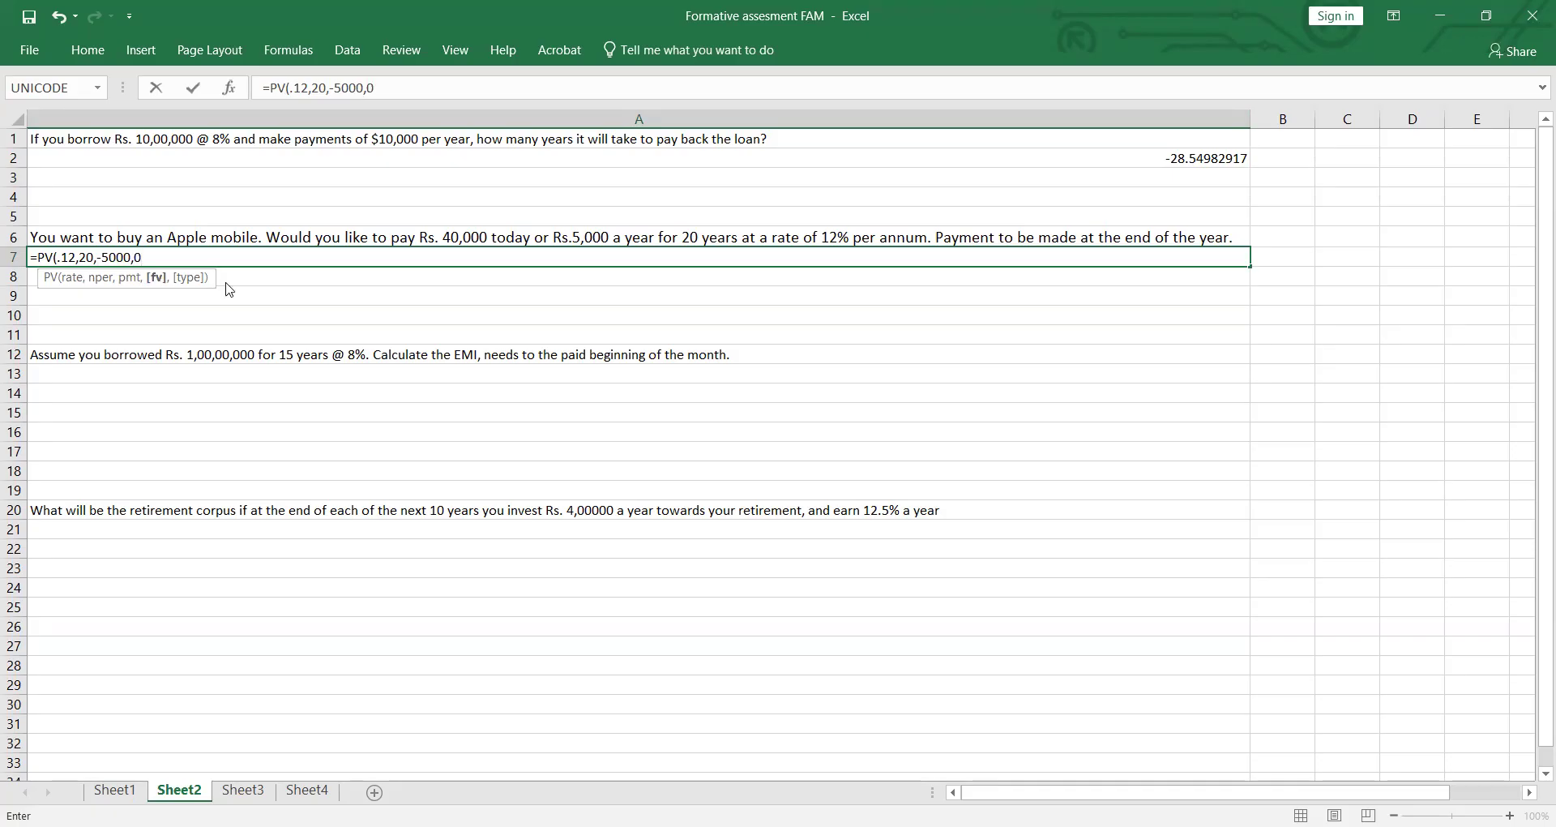
{"action": "type", "text": ",0"}
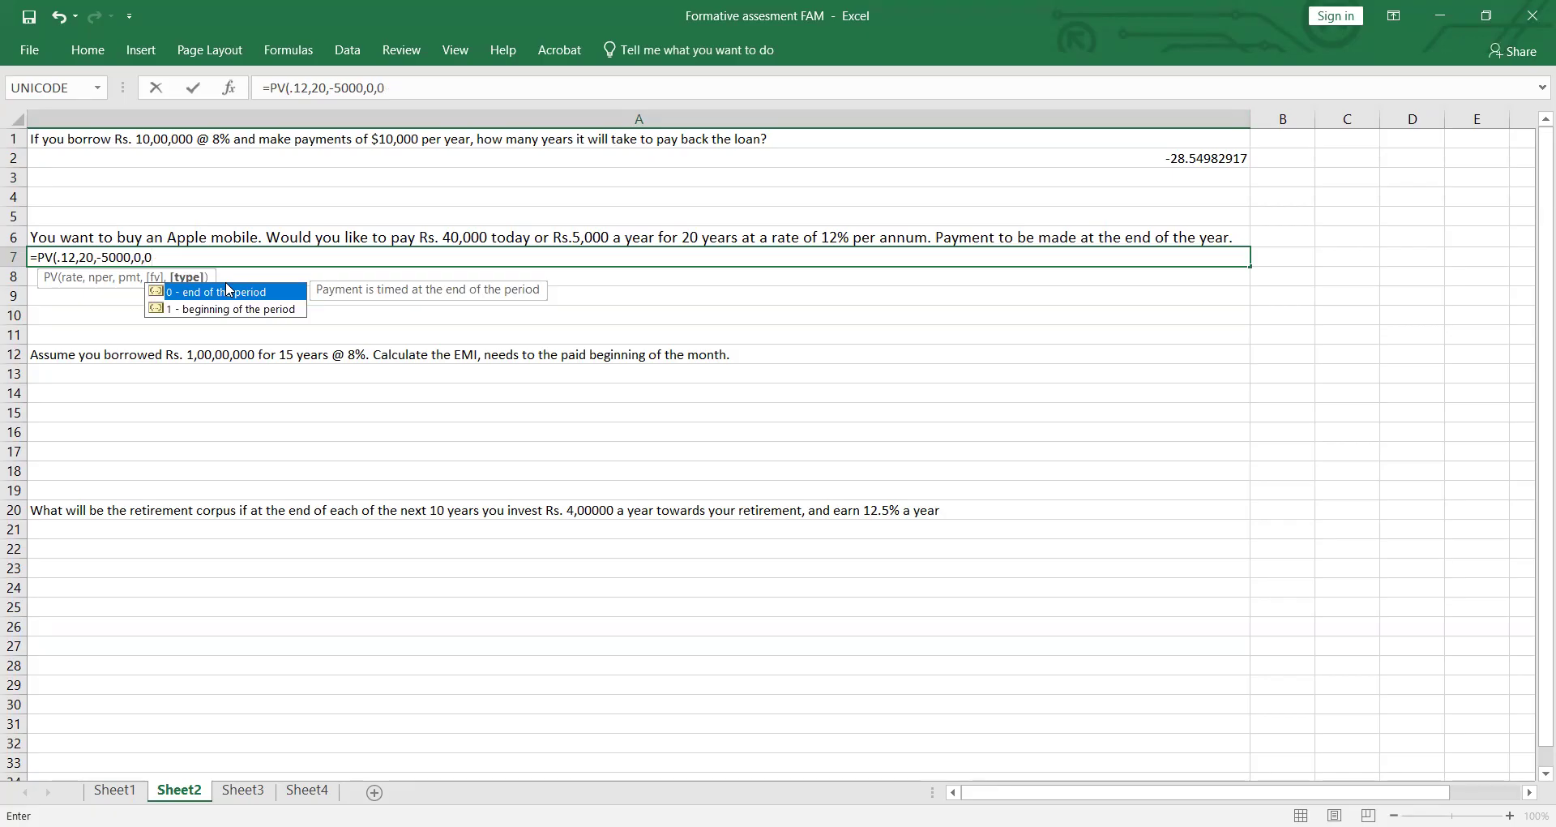
Step: Complete the PV formula in A7 with payment -5000, future value 0 and type 0, and enter it
{"action": "key", "text": "Return"}
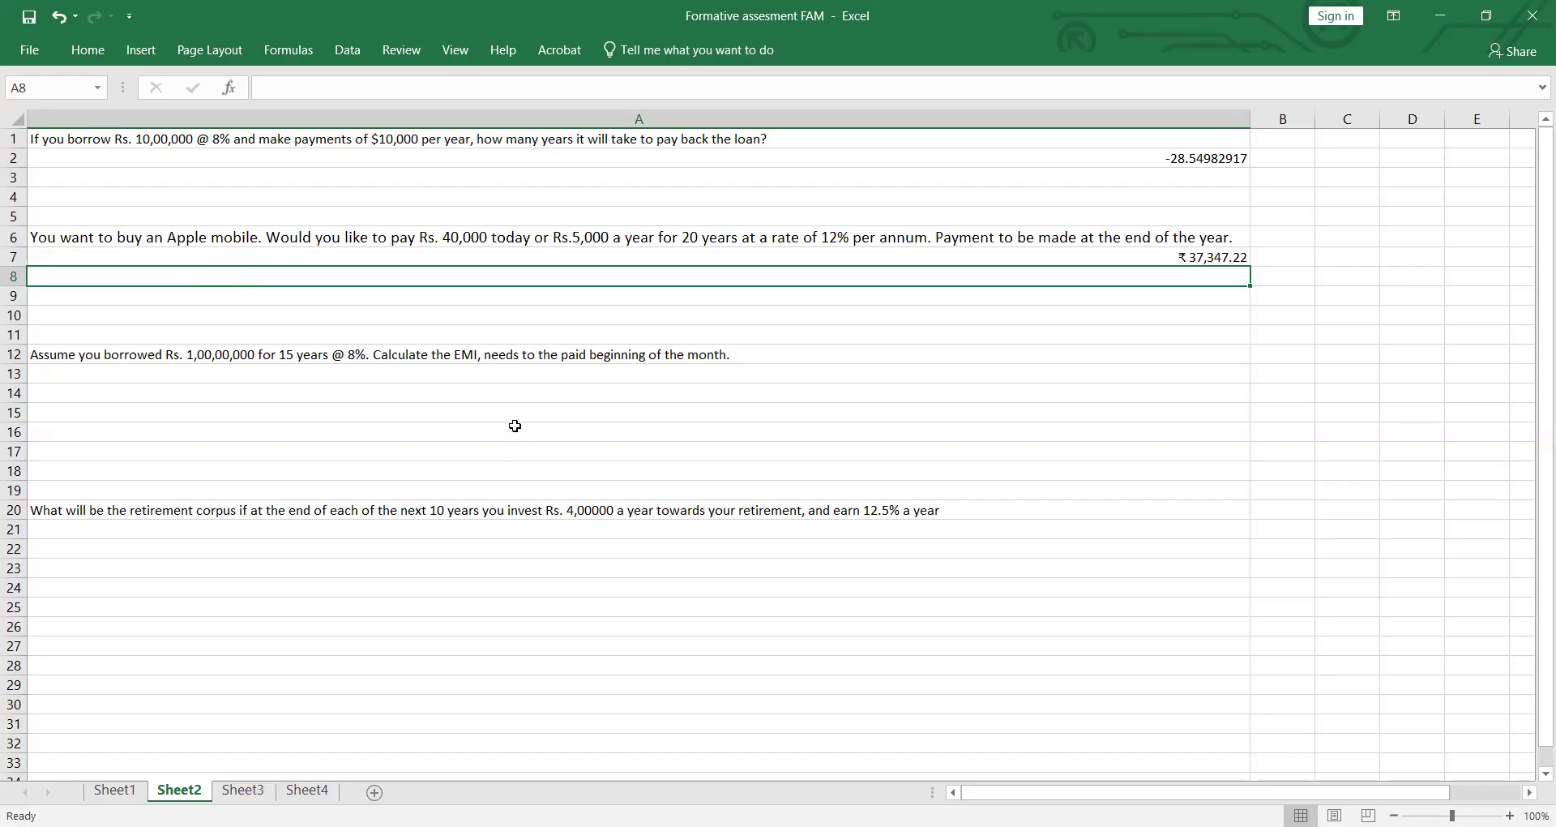
Step: Begin a PMT formula in A13, below the EMI question, with rate .08/12 and 15*12 periods
{"action": "scroll", "coordinate": [510, 417], "scroll_direction": "down", "scroll_amount": 1}
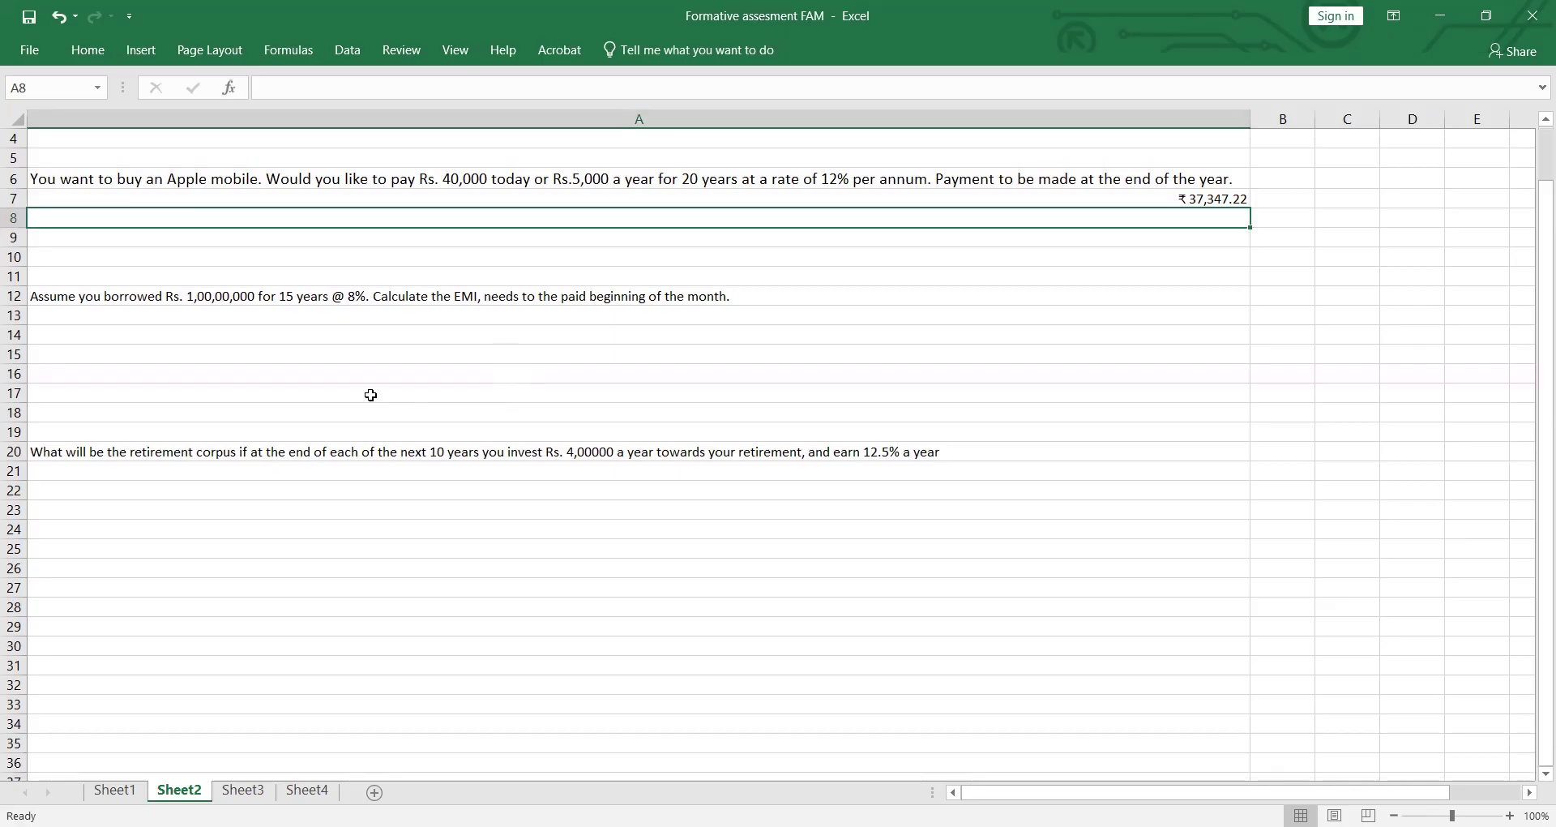
{"action": "left_click", "coordinate": [174, 329]}
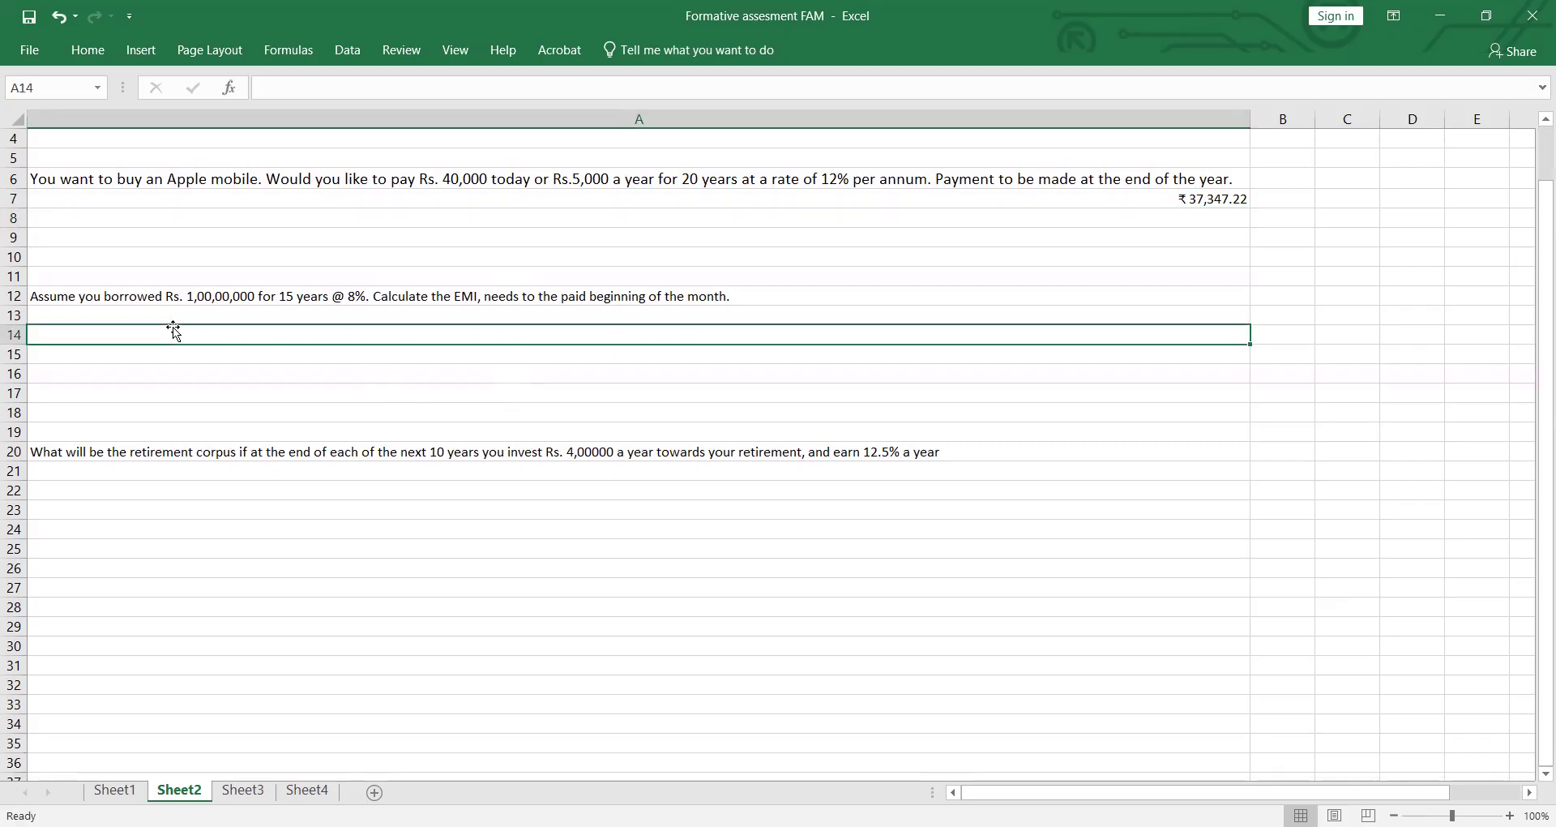
{"action": "left_click", "coordinate": [258, 311]}
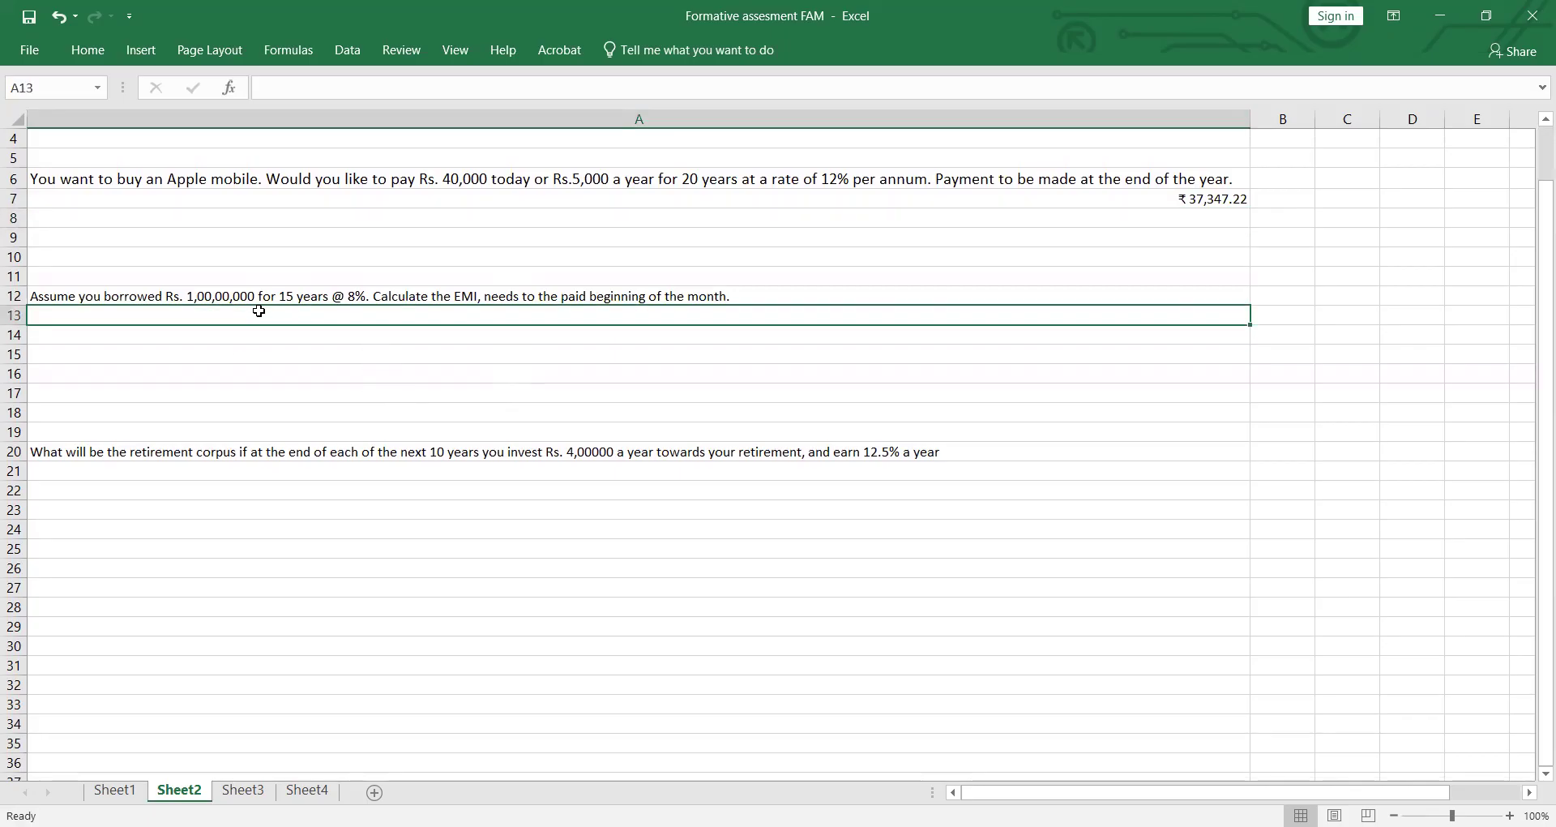
{"action": "type", "text": "="}
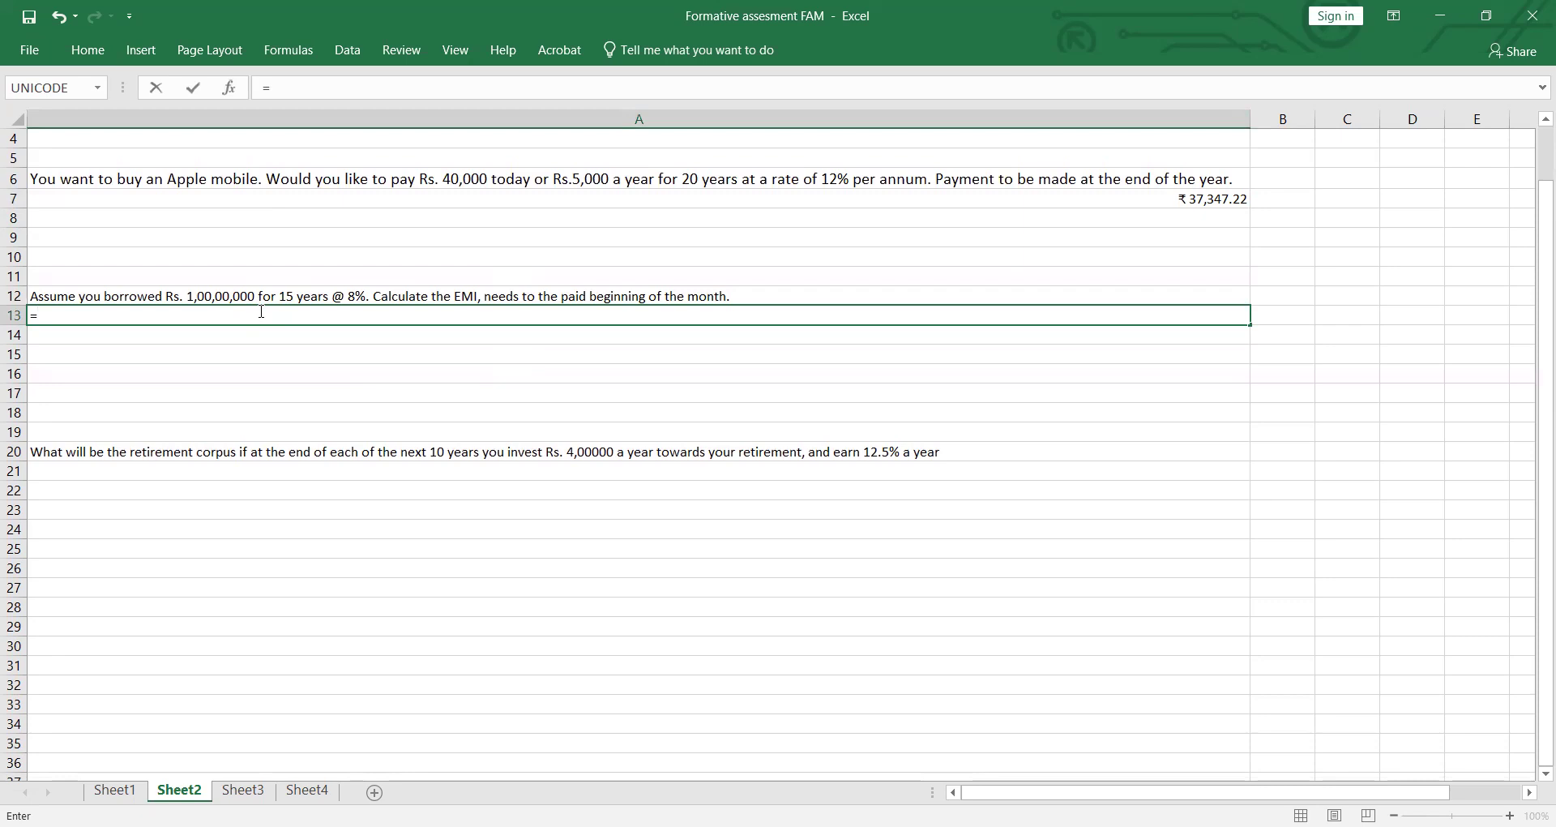
{"action": "type", "text": "pmt"}
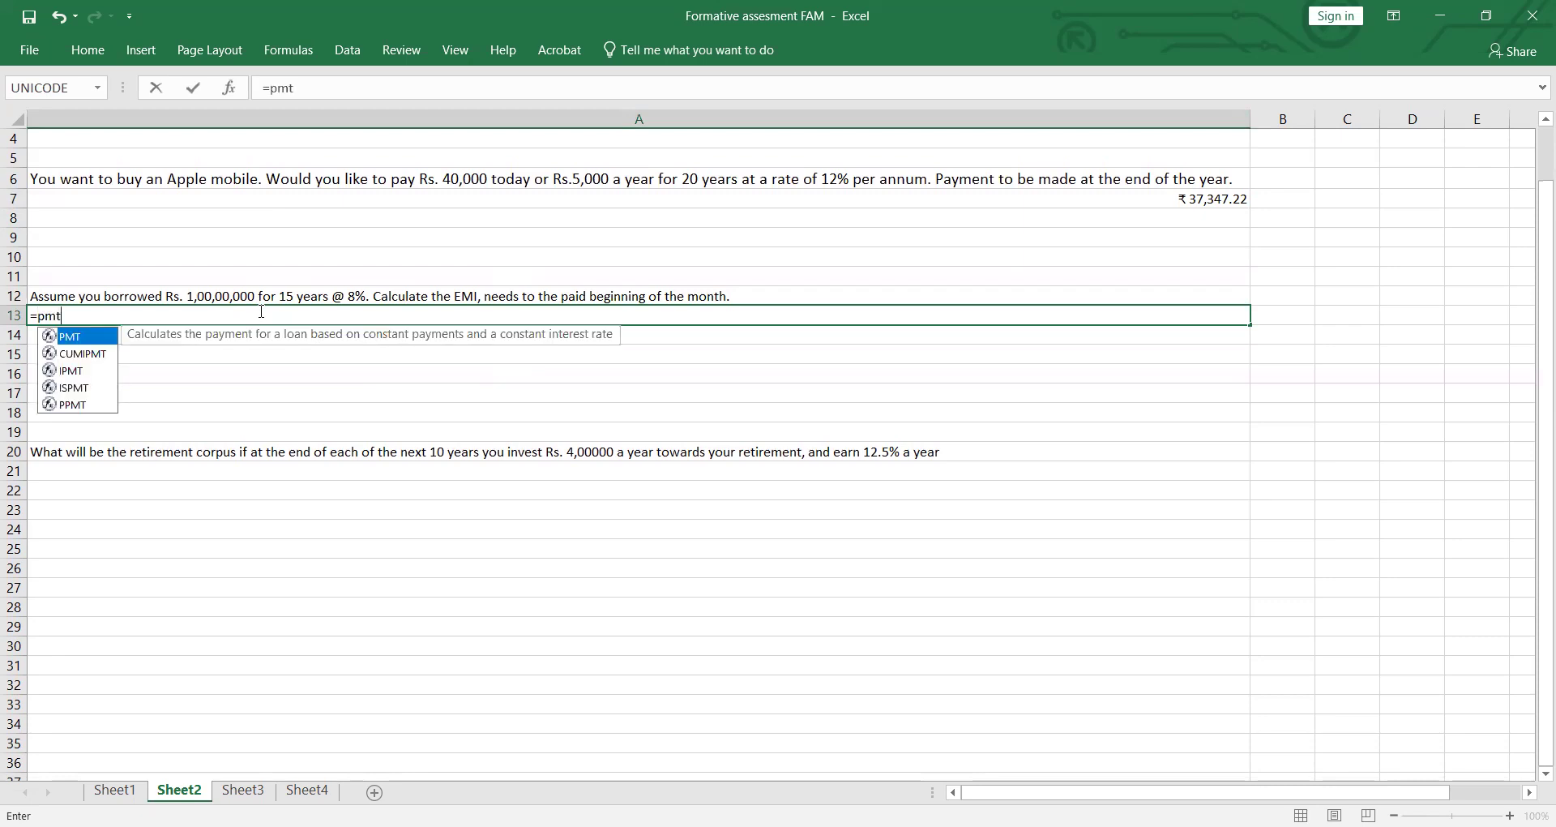
{"action": "key", "text": "Tab"}
{"action": "type", "text": ".08"}
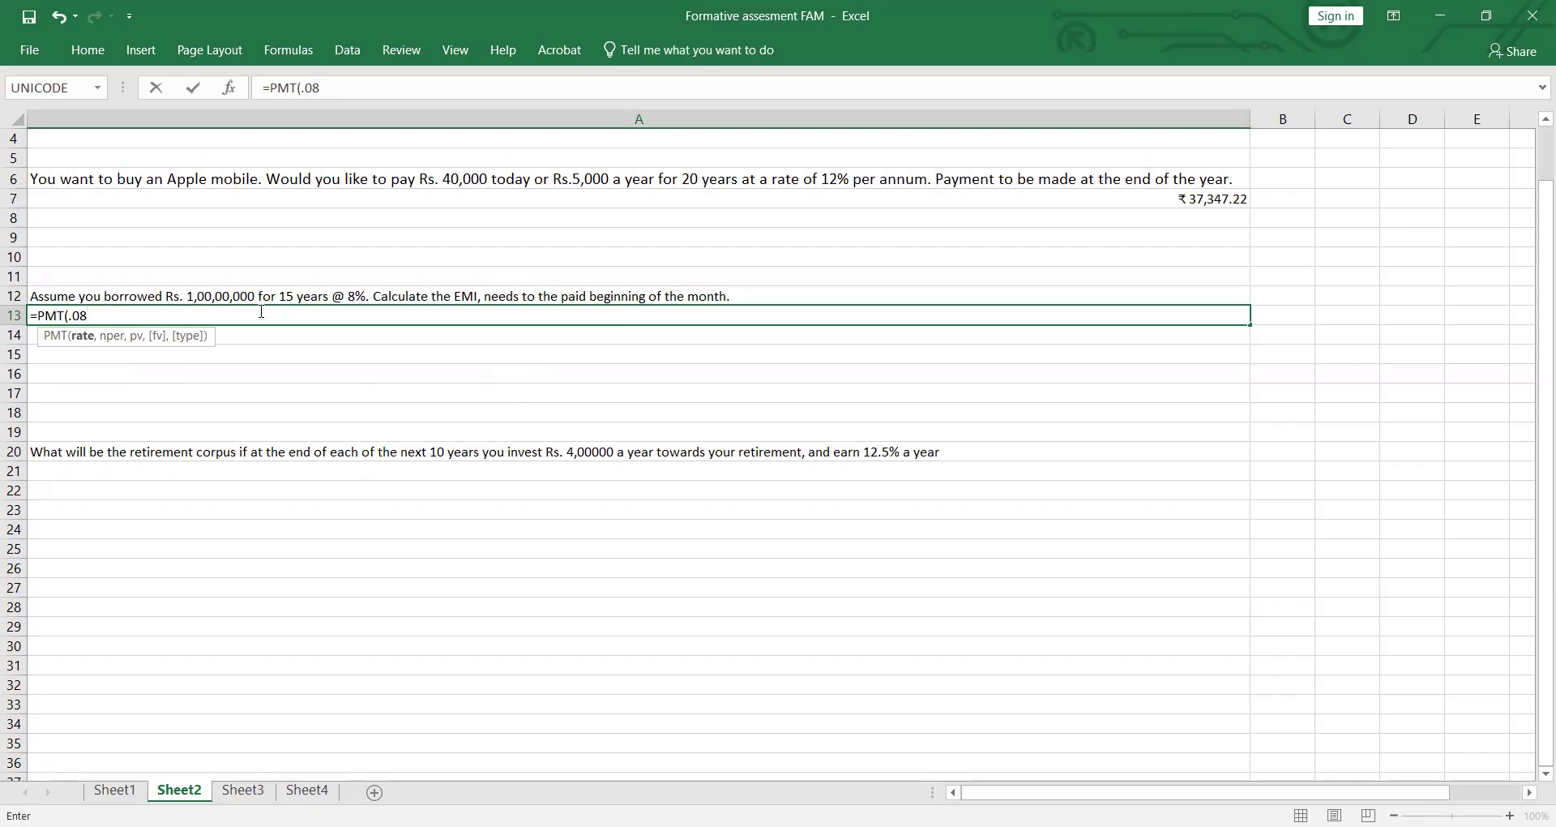
{"action": "type", "text": "/1"}
{"action": "type", "text": "2,15*12,"}
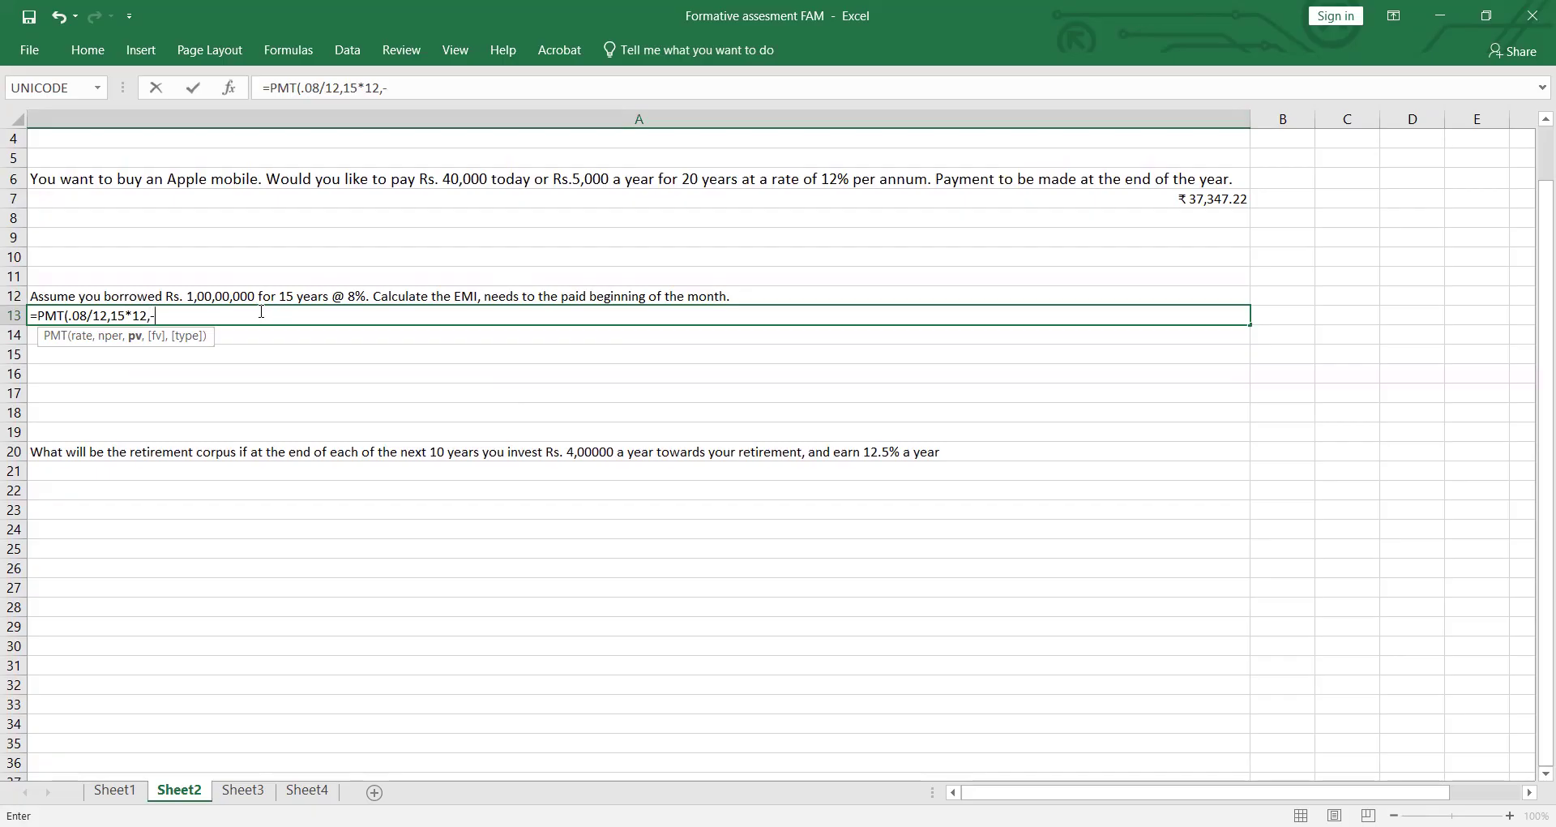
Step: Complete the PMT formula in A13 with present value -10000000, future value 0 and type 1, and enter it
{"action": "type", "text": "-1000000"}
{"action": "type", "text": "0"}
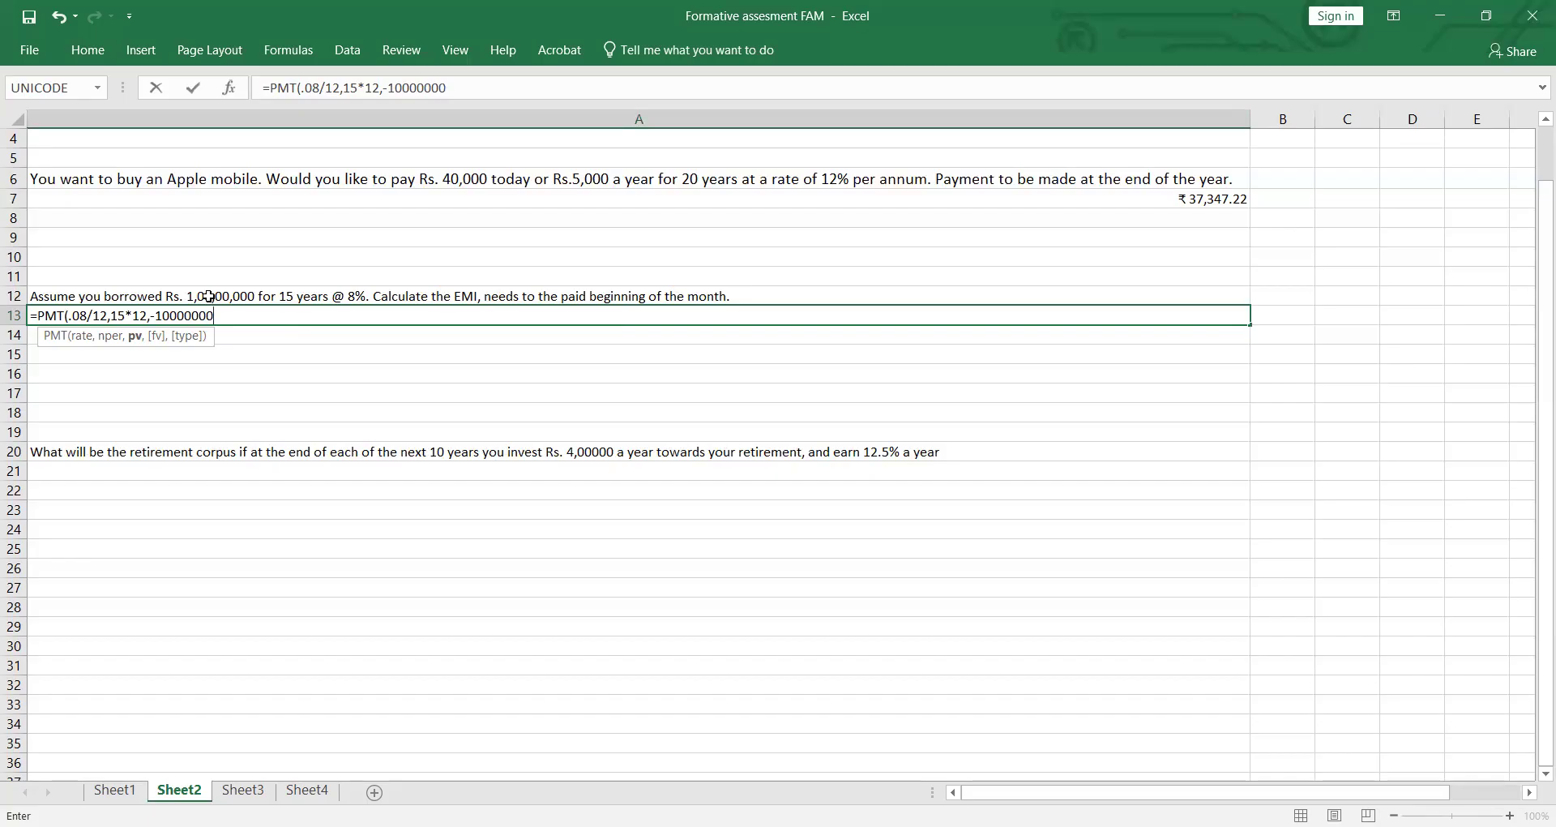
{"action": "type", "text": ",0,1"}
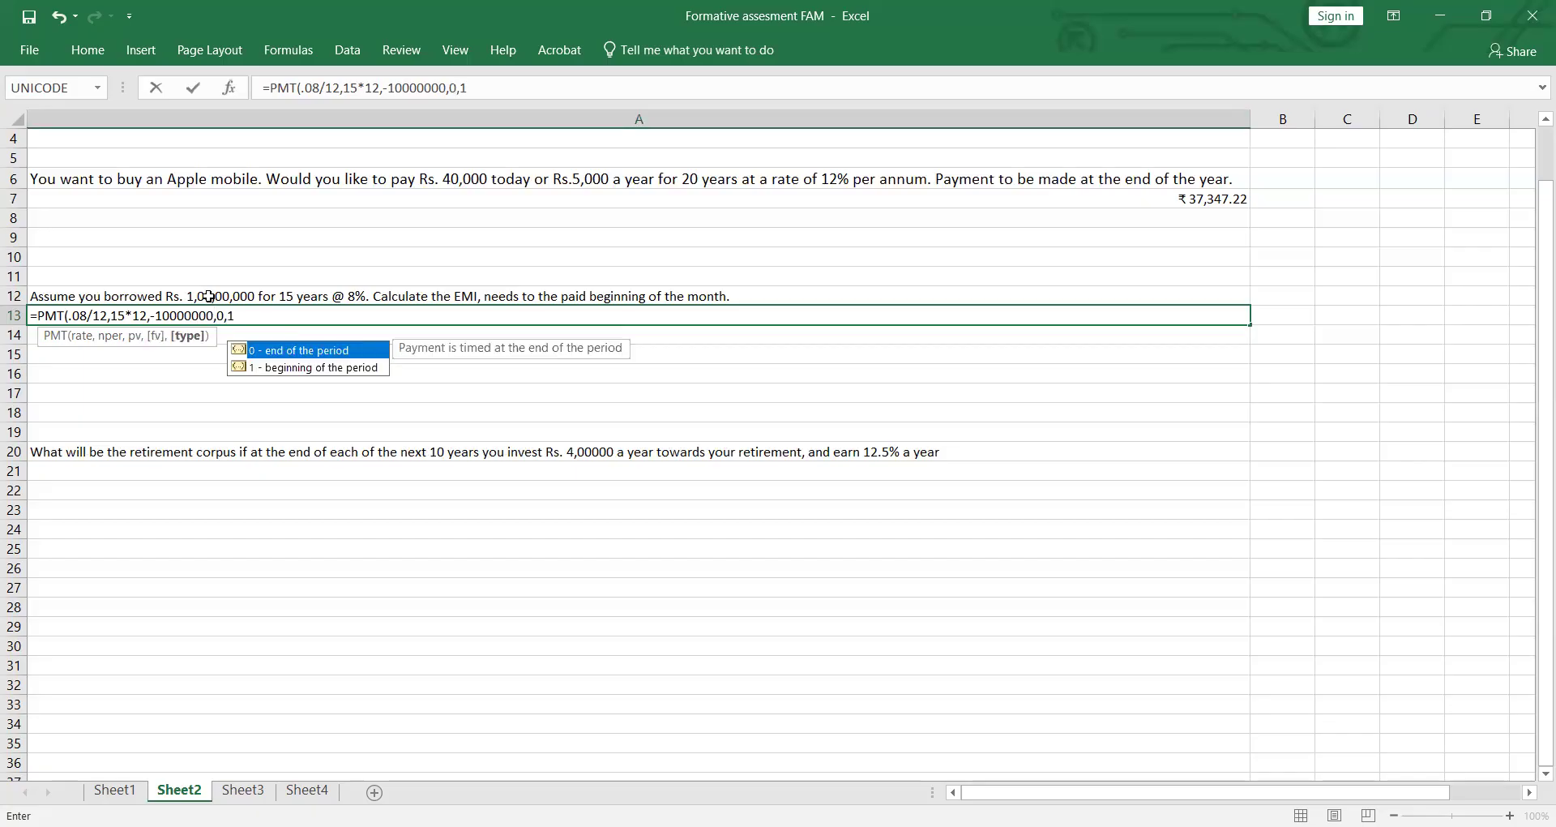
{"action": "key", "text": "Return"}
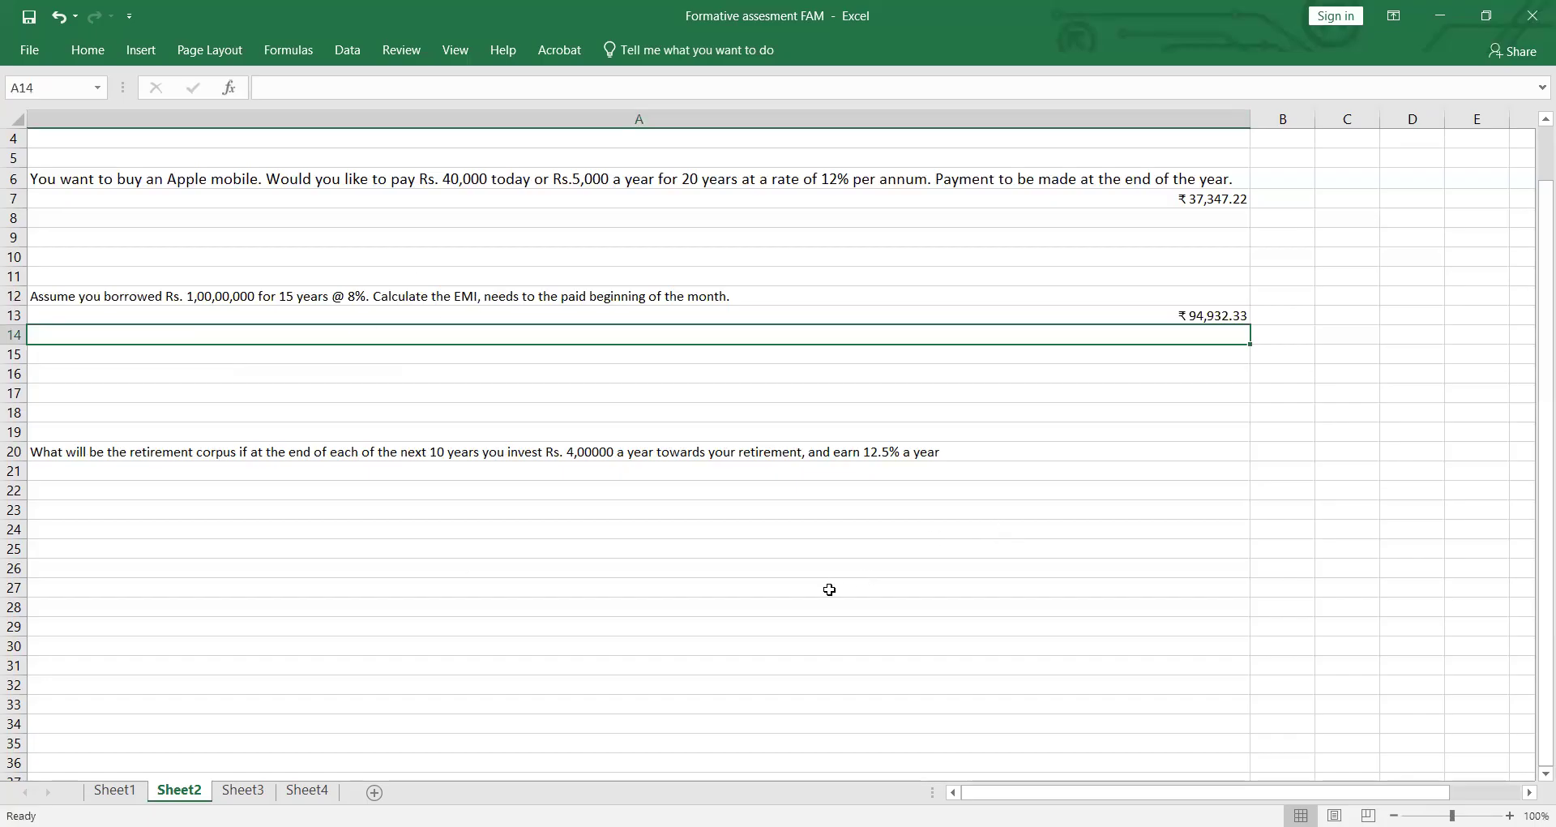
Step: Begin an FV formula in A21, below the retirement corpus question, with rate 12.5 and 10 periods
{"action": "scroll", "coordinate": [299, 559], "scroll_direction": "down", "scroll_amount": 2}
{"action": "left_click", "coordinate": [141, 367]}
{"action": "left_click", "coordinate": [149, 348]}
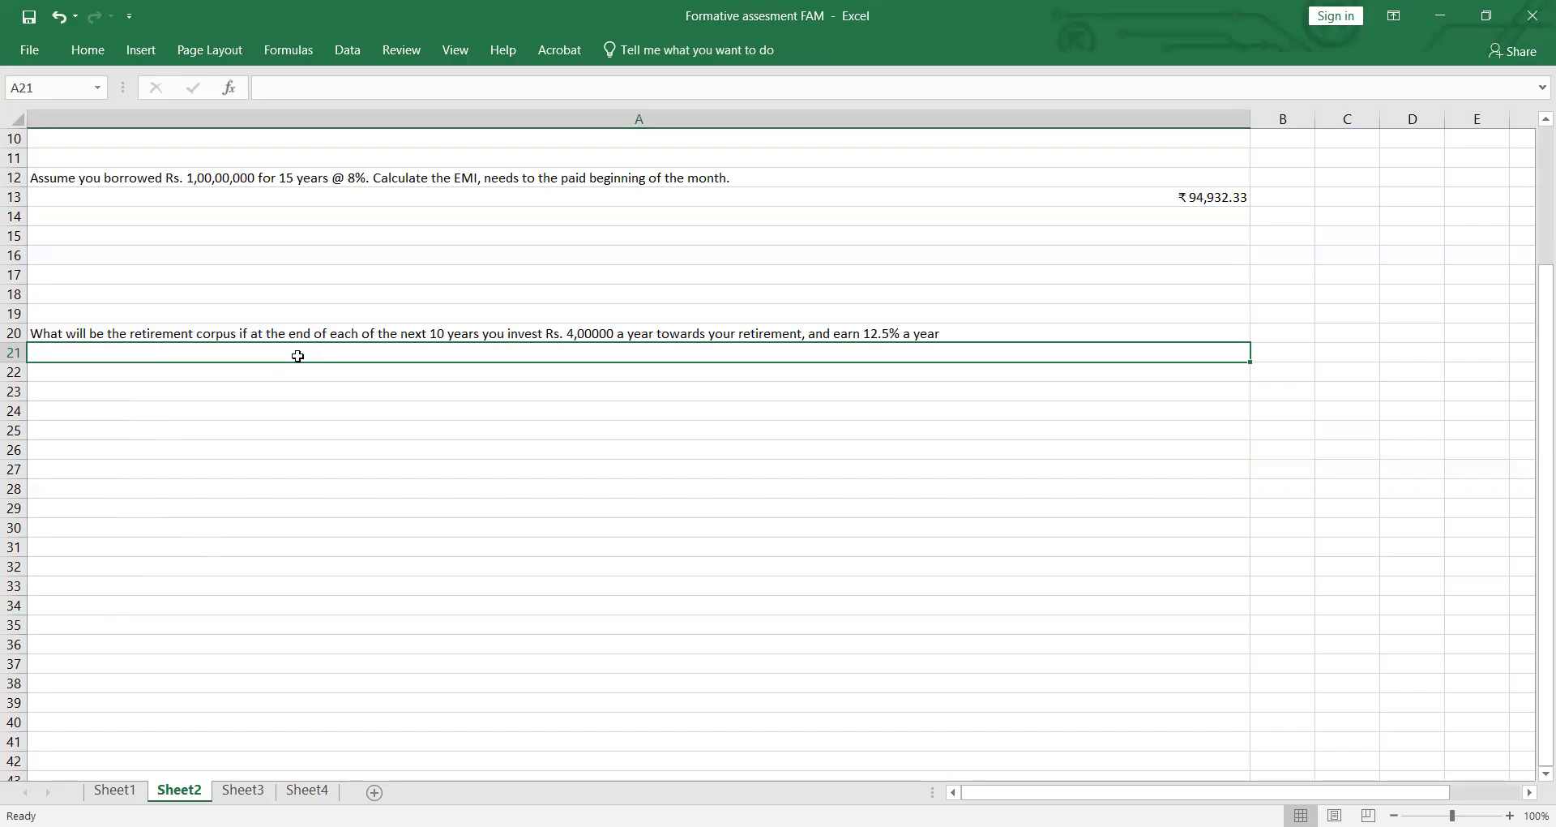
{"action": "type", "text": "="}
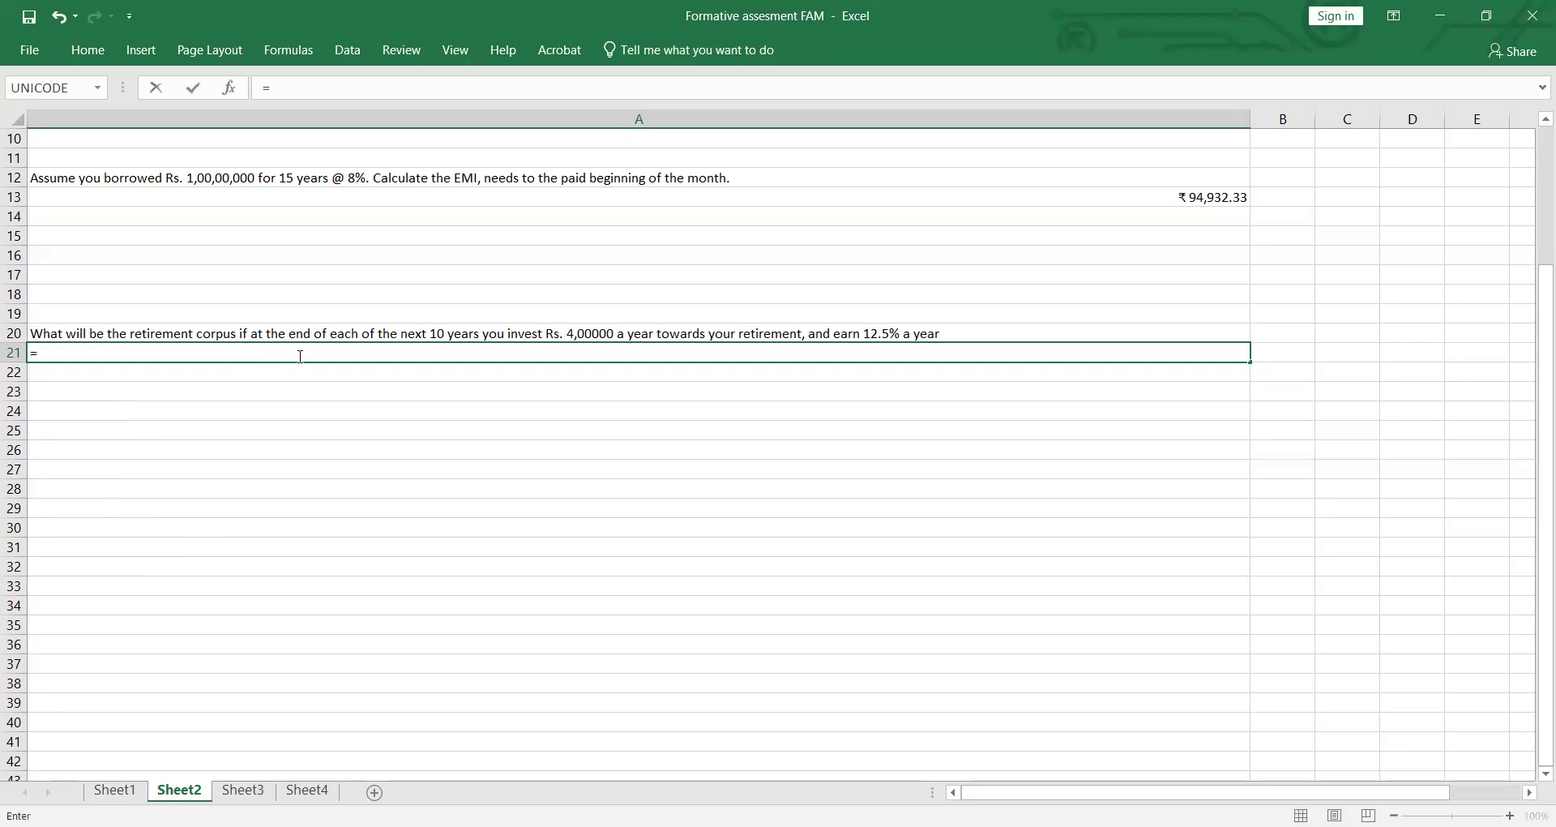
{"action": "type", "text": "fv"}
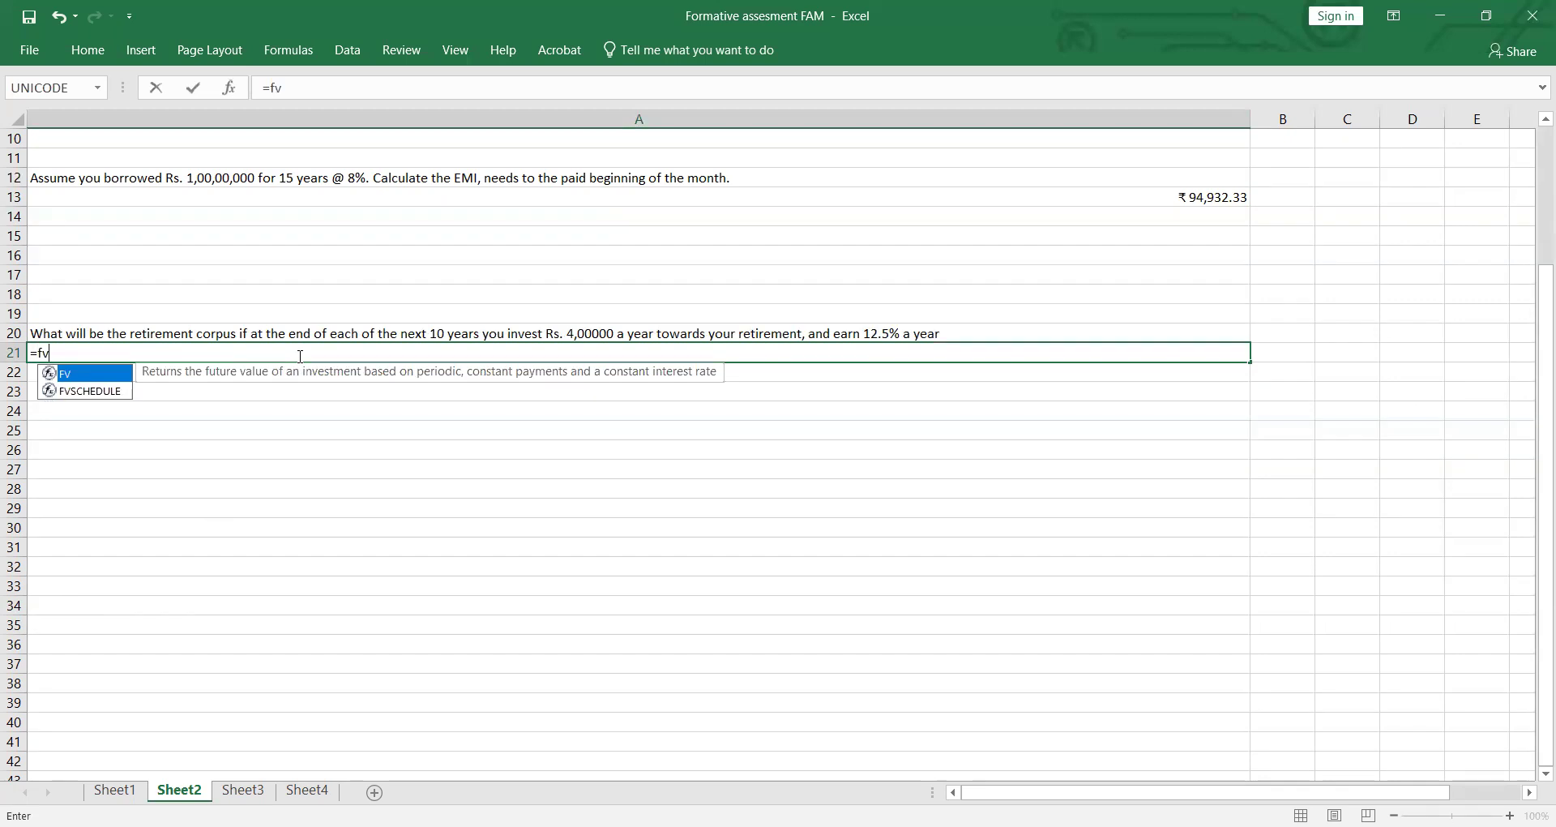
{"action": "key", "text": "Tab"}
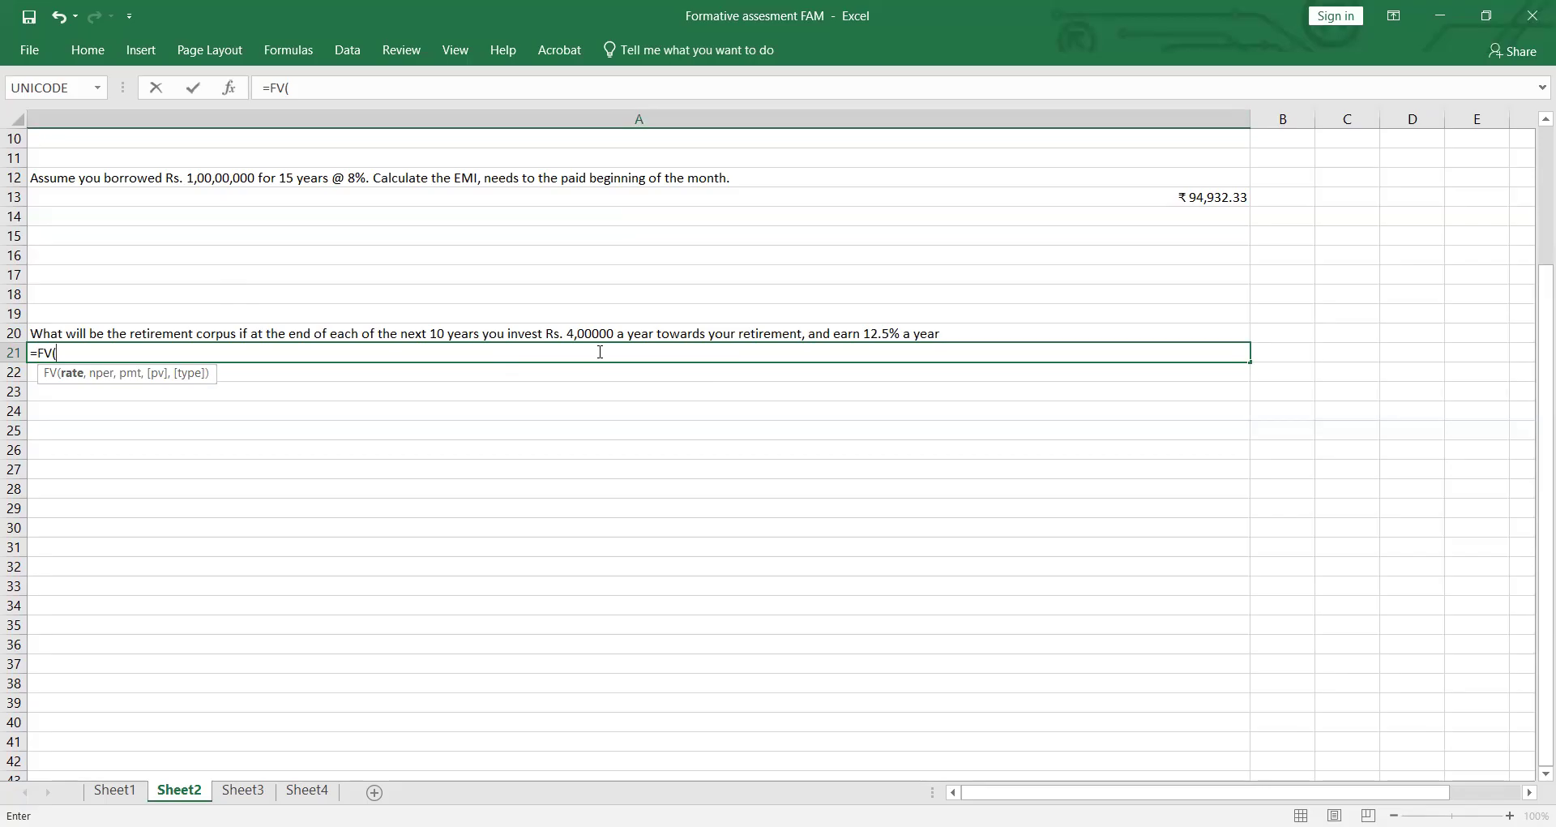
{"action": "type", "text": "12.5,10,-400000"}
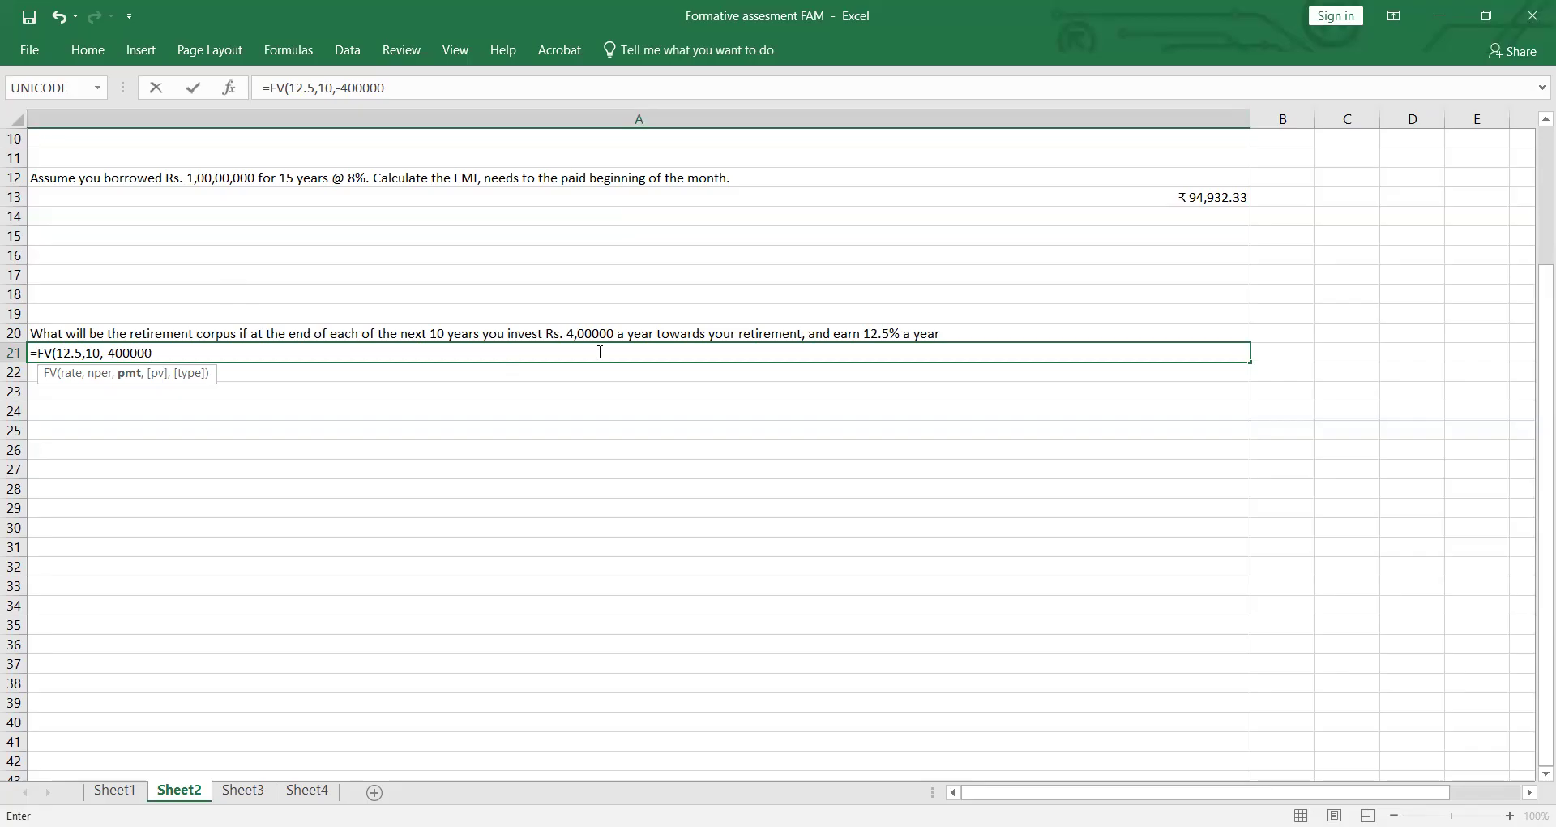
{"action": "type", "text": ",0,0"}
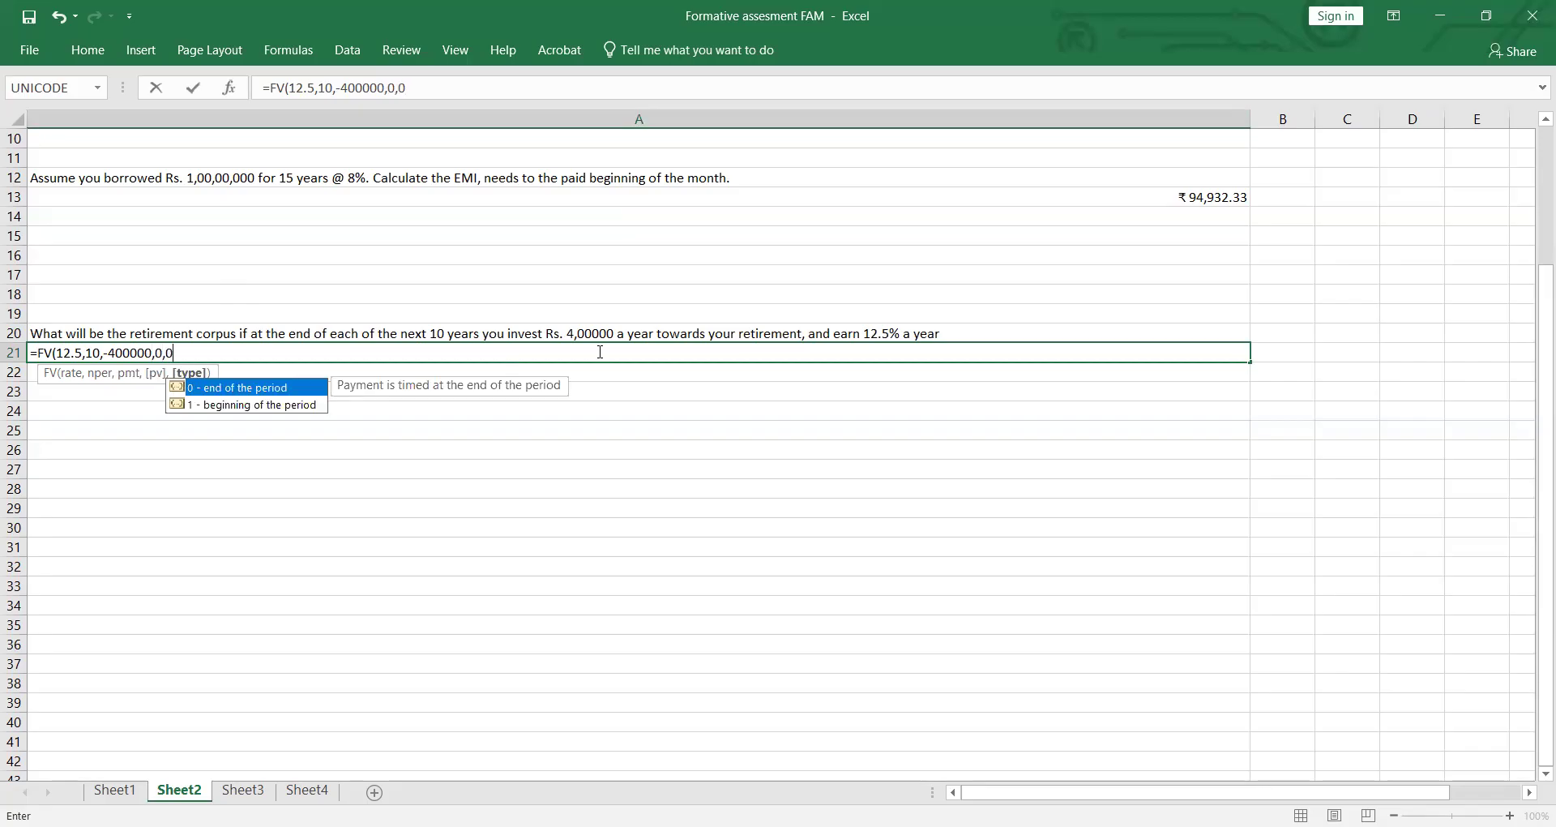
Step: Complete the FV formula in A21 with payment -400000, present value 0 and type 0, and enter it
{"action": "key", "text": "Return"}
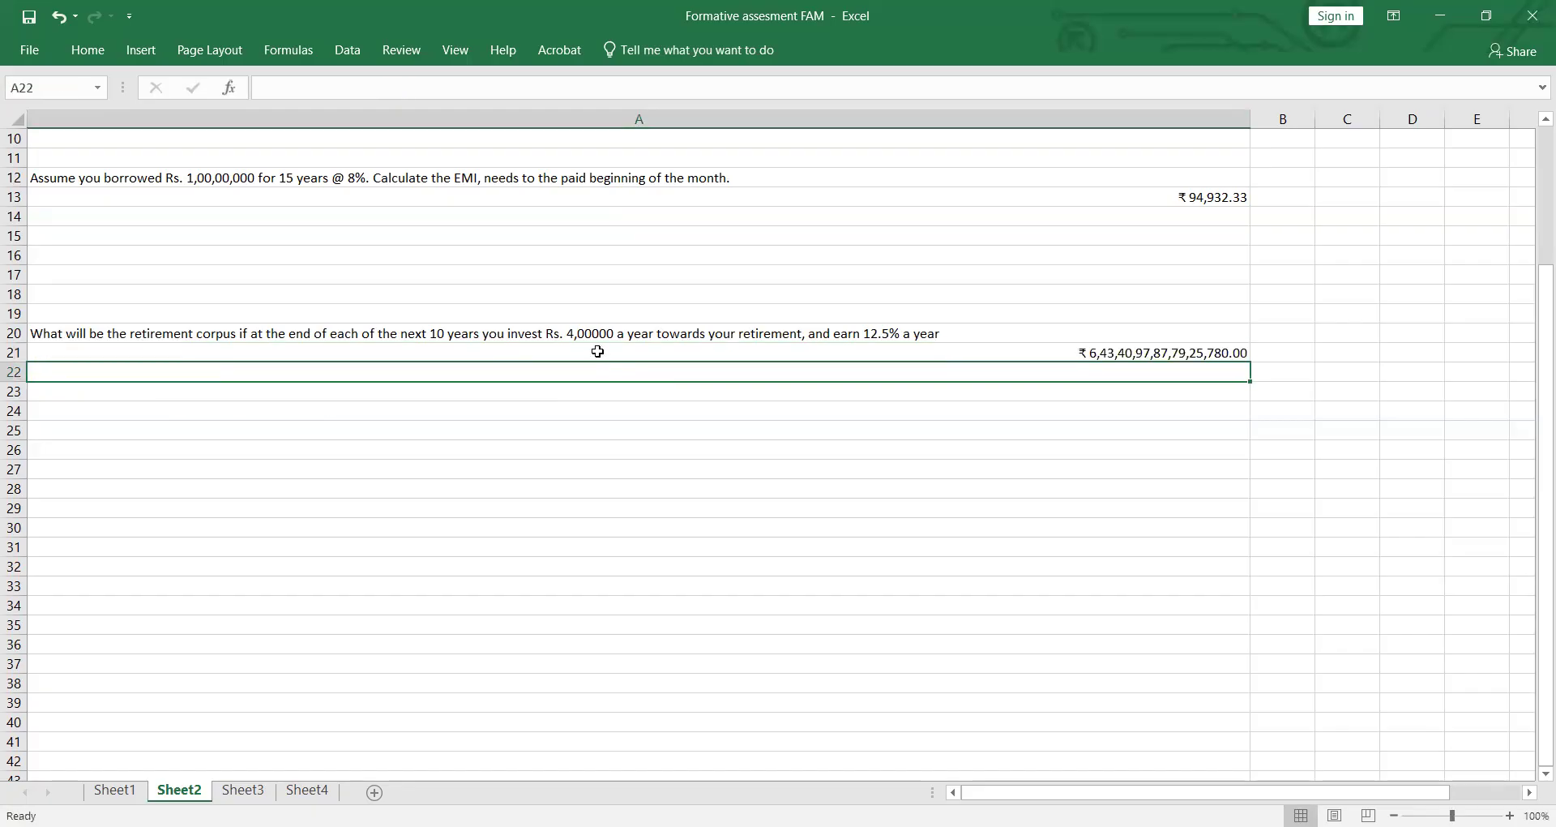
Step: Correct the rate in the A21 retirement corpus formula to .125 and enter it
{"action": "double_click", "coordinate": [1114, 353]}
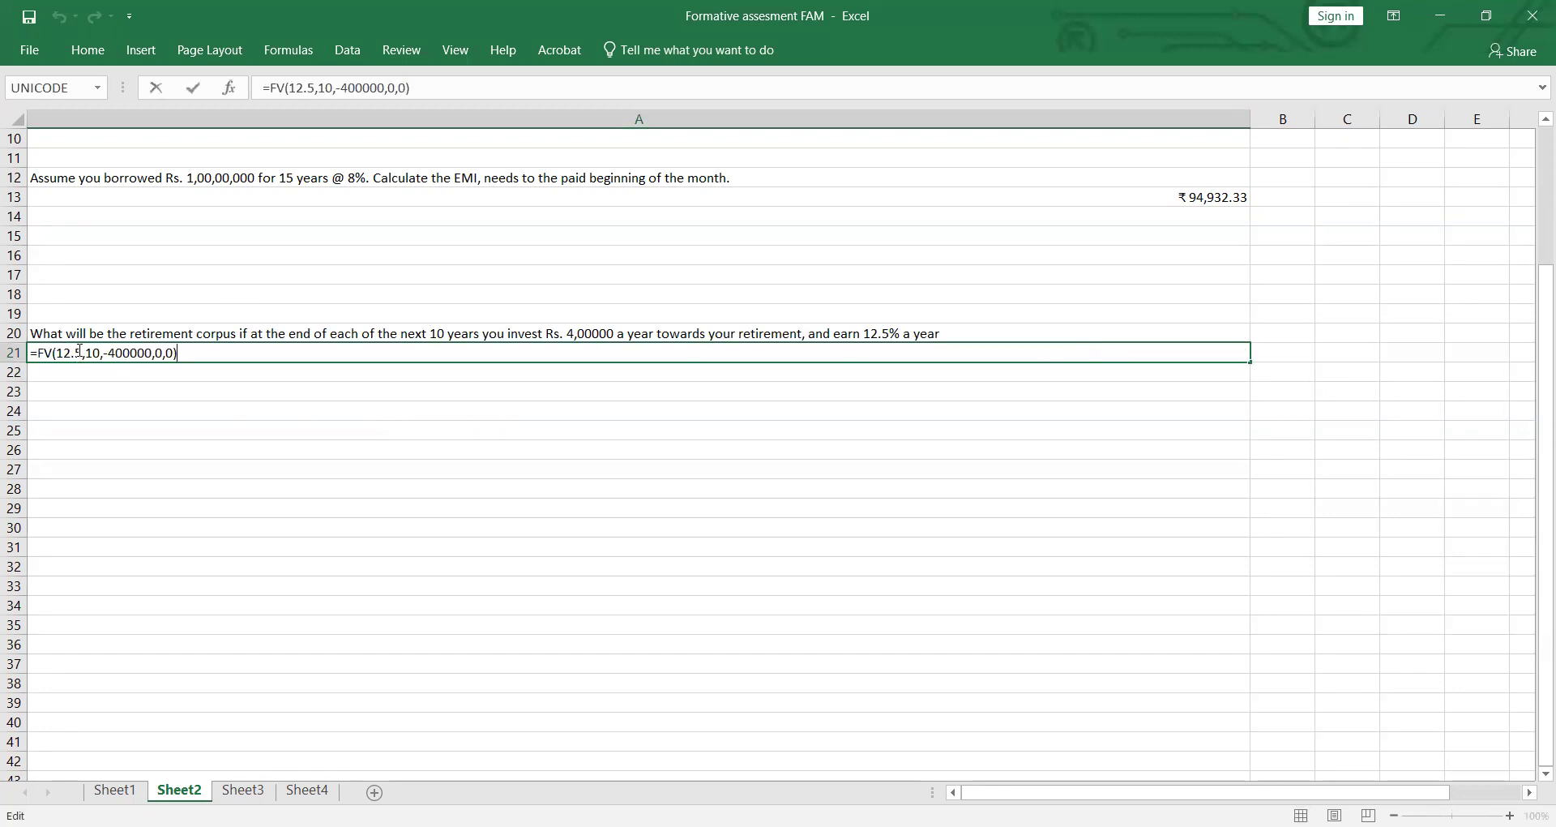
{"action": "left_click", "coordinate": [79, 352]}
{"action": "key", "text": "BackSpace"}
{"action": "key", "text": "BackSpace"}
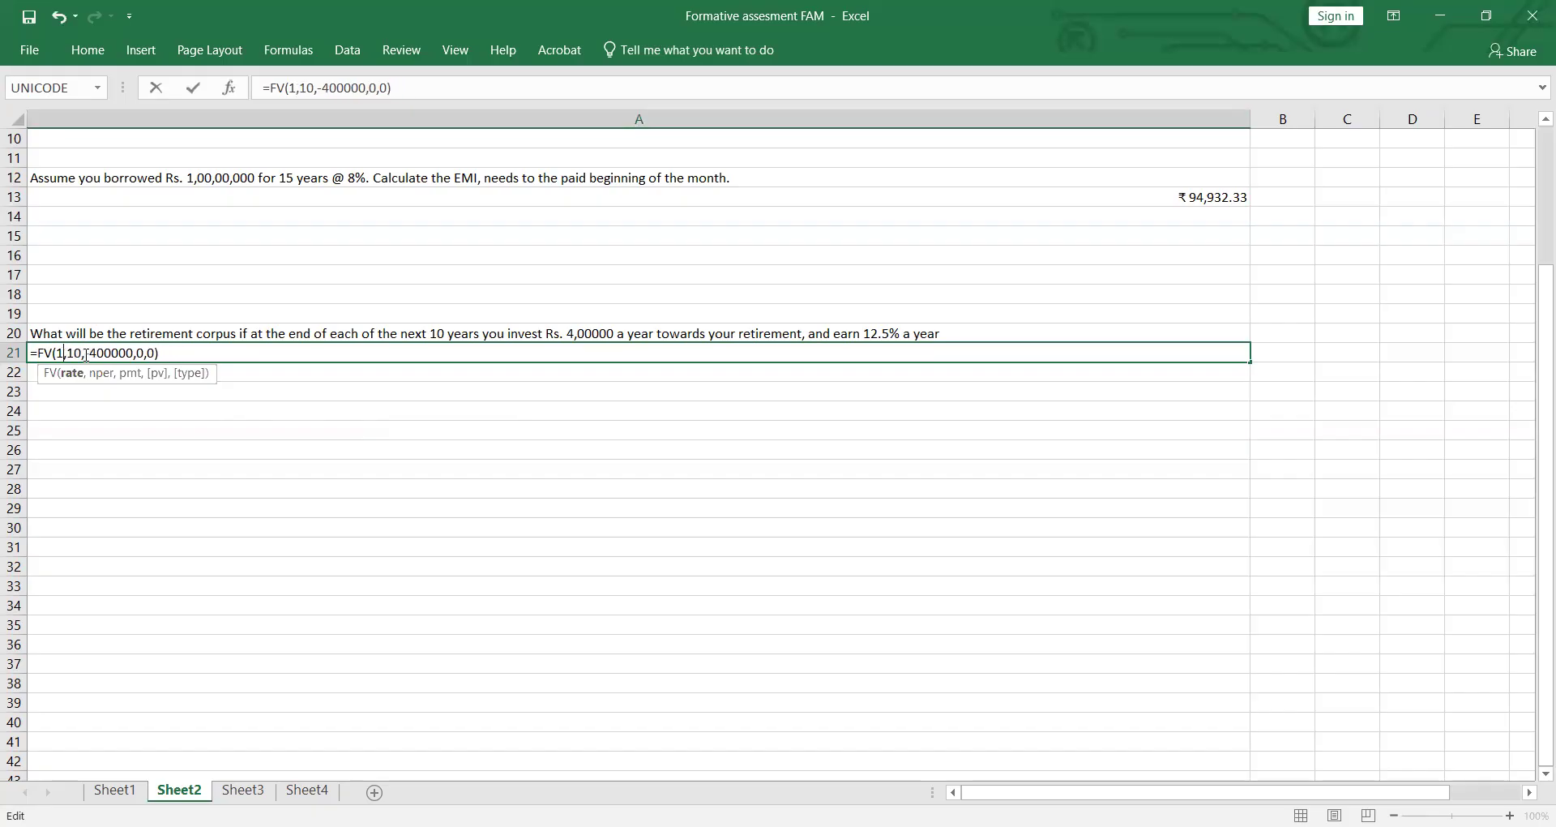
{"action": "key", "text": "BackSpace"}
{"action": "key", "text": "BackSpace"}
{"action": "type", "text": "."}
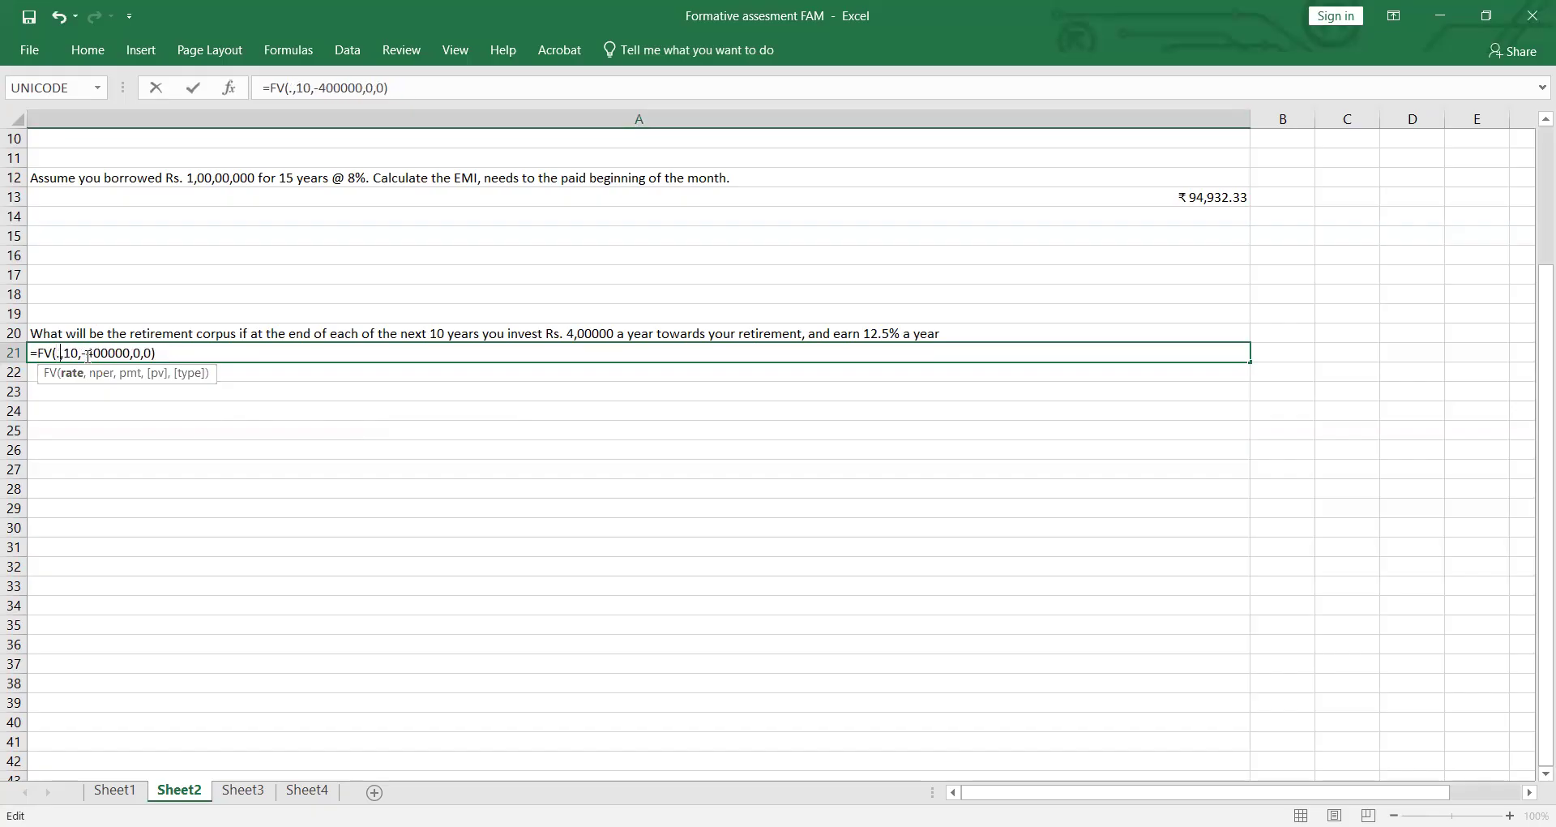
{"action": "type", "text": "125"}
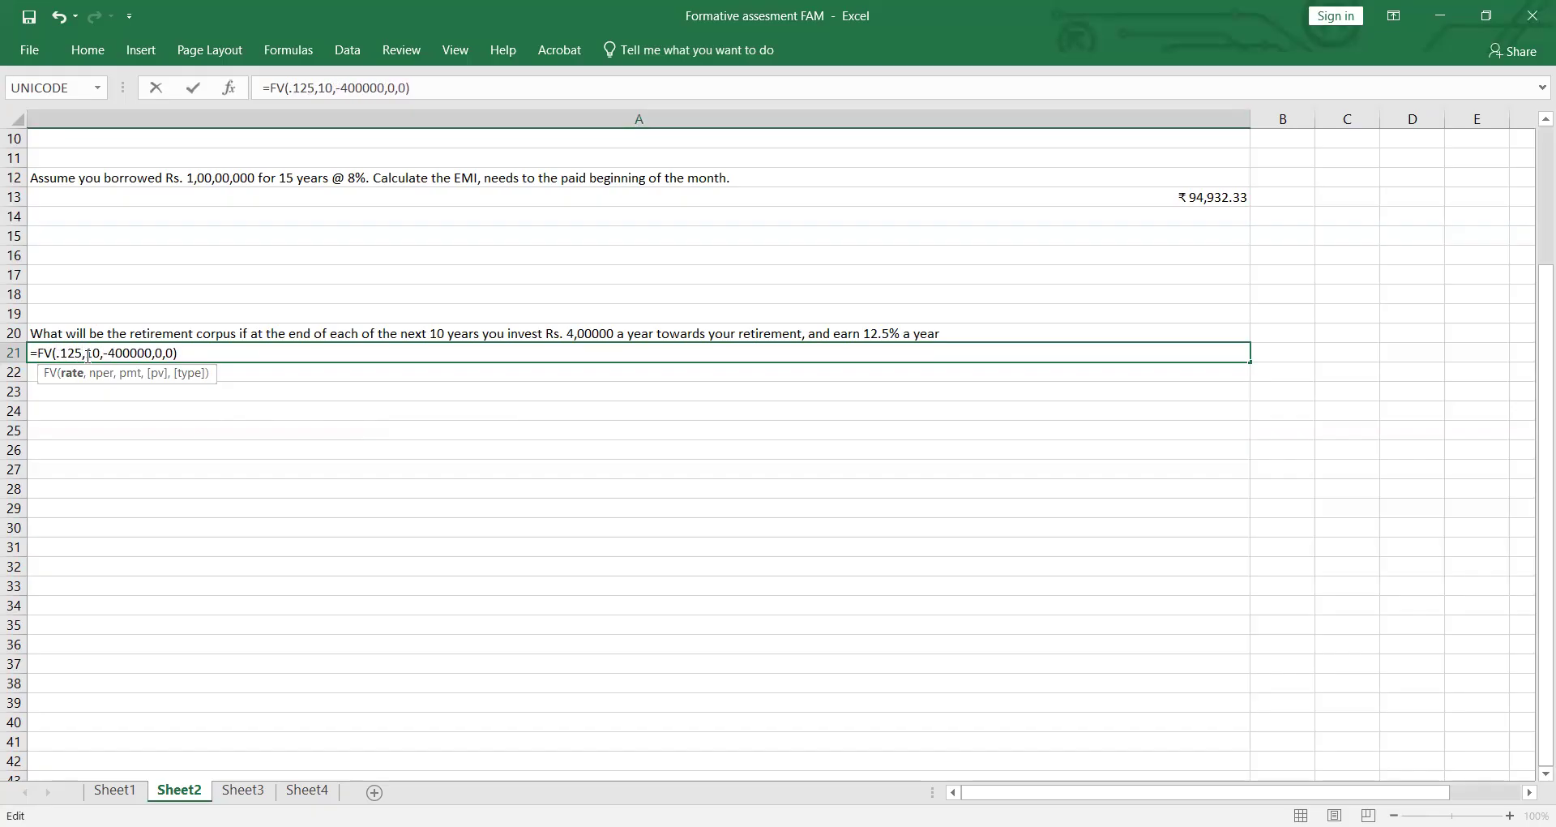
{"action": "key", "text": "Return"}
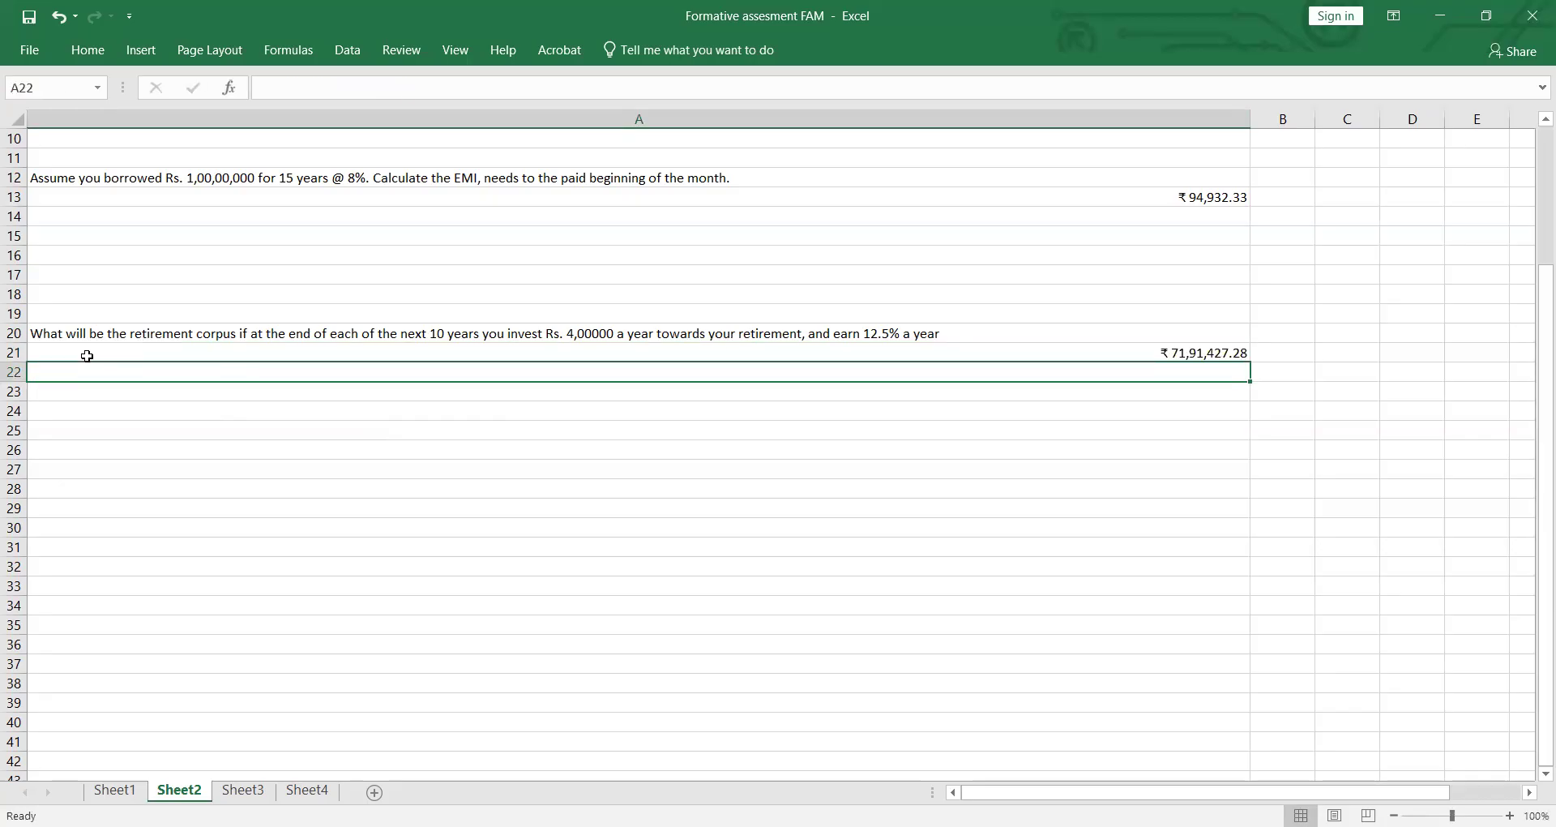
Step: Switch to Sheet3 and select C5, the year 1 cell under Discounted Rate
{"action": "scroll", "coordinate": [608, 611], "scroll_direction": "up", "scroll_amount": 3}
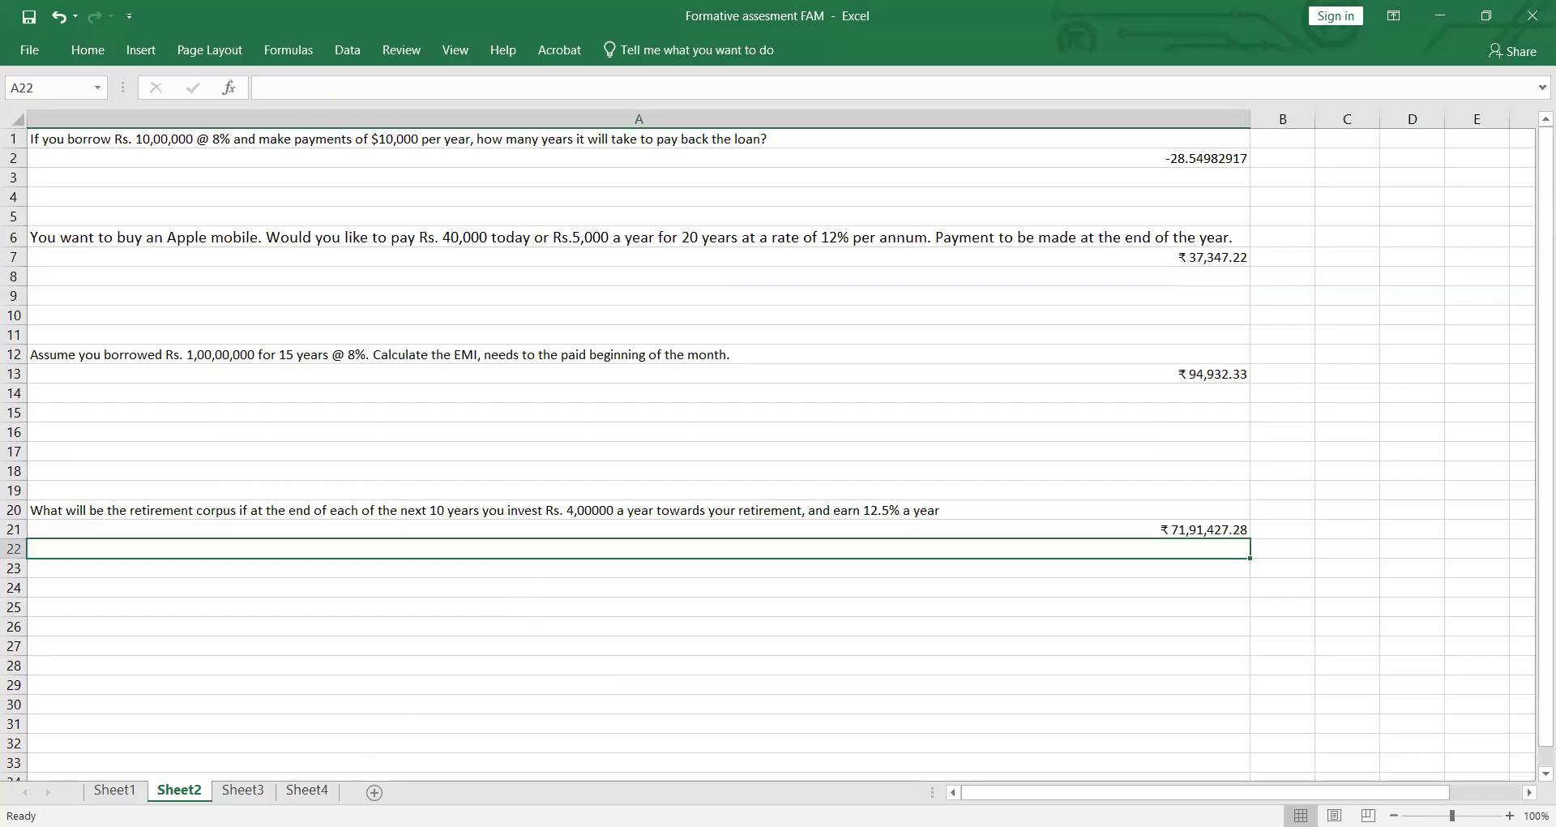
{"action": "left_click", "coordinate": [242, 789]}
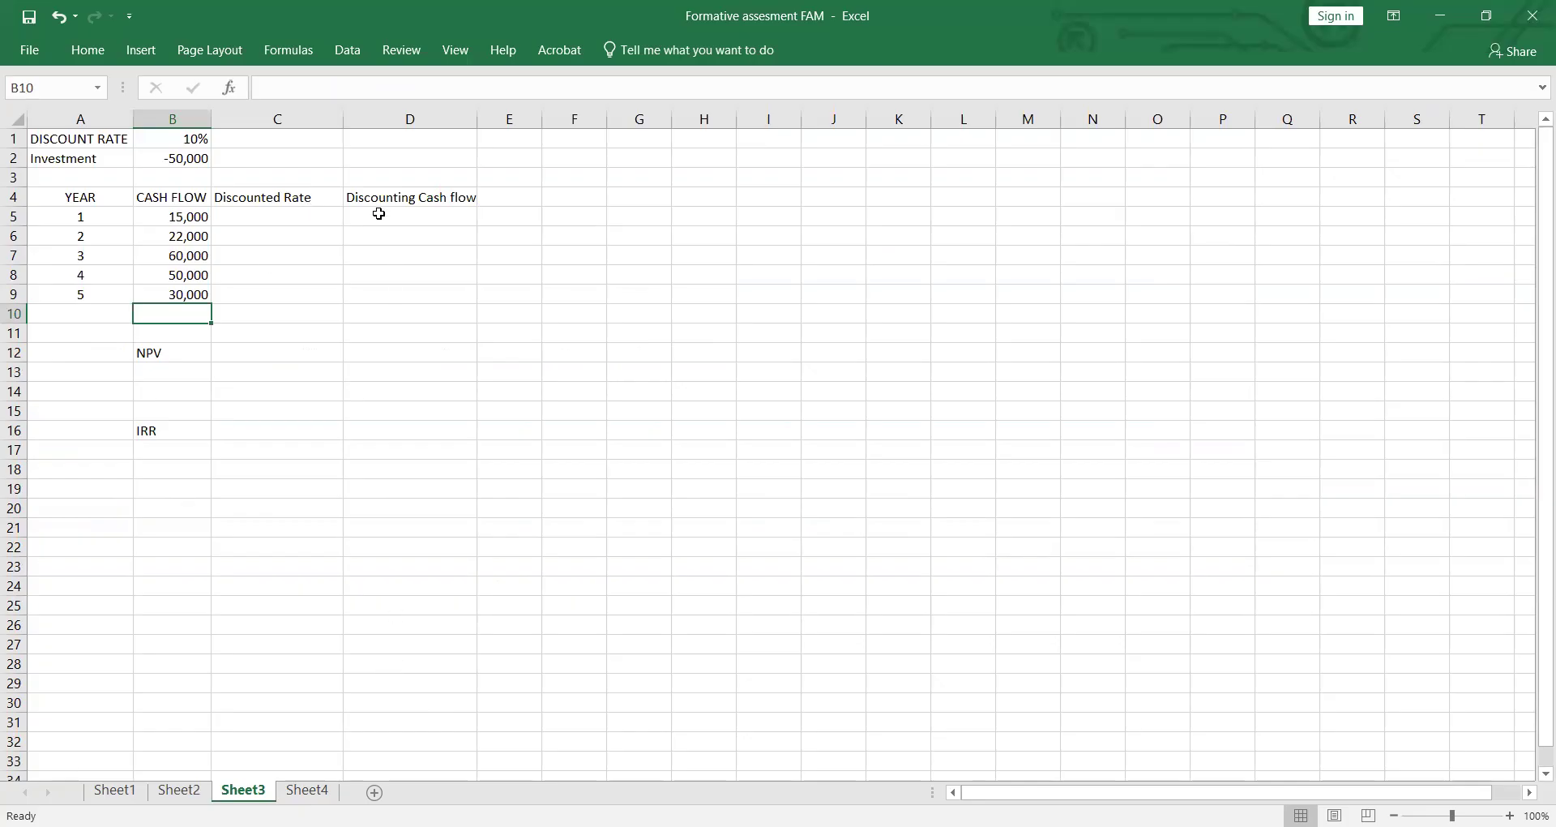
{"action": "left_click", "coordinate": [291, 216]}
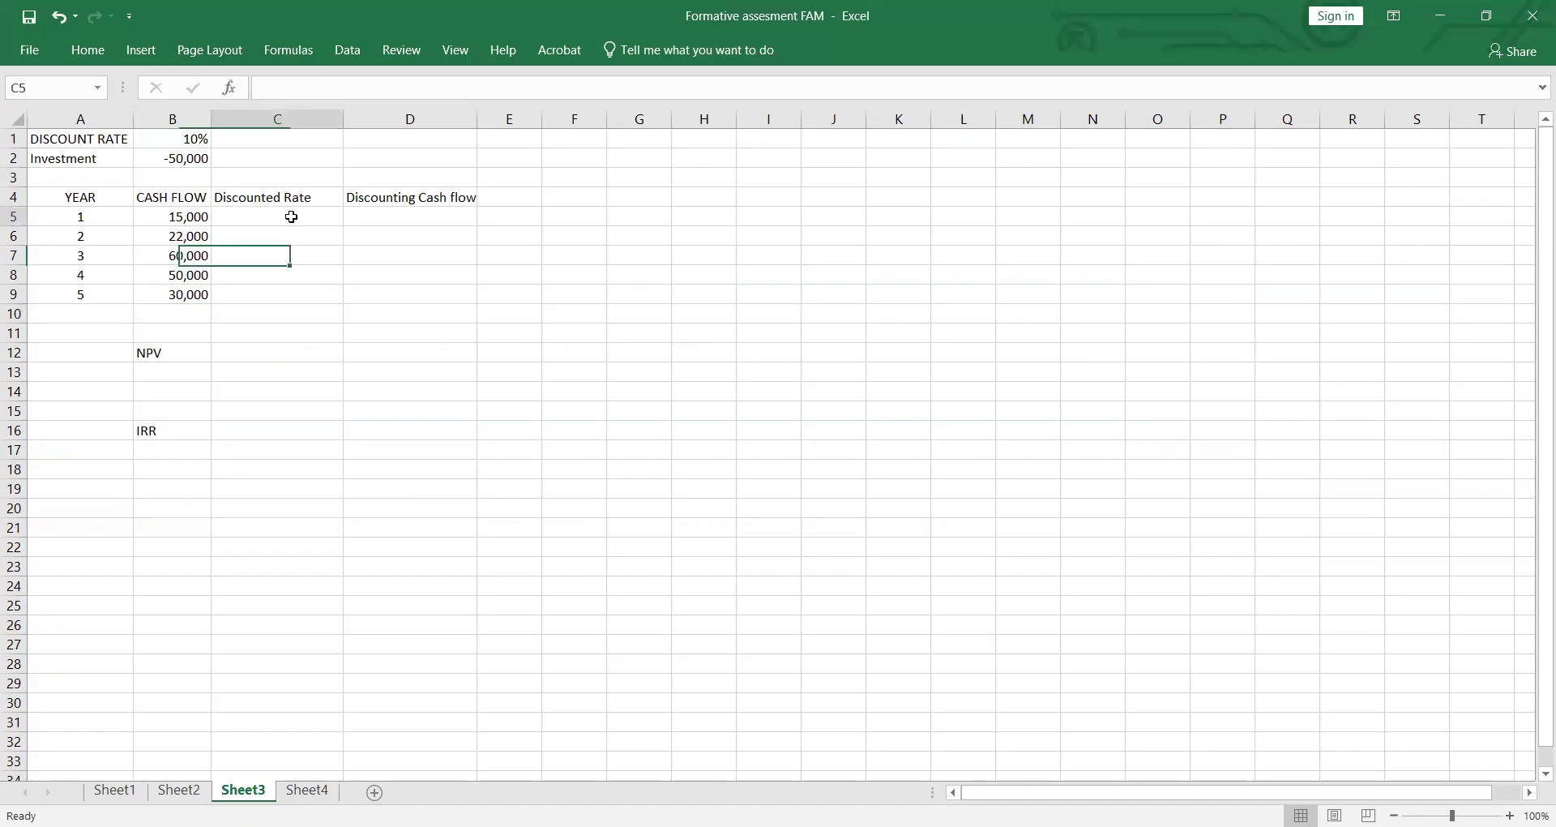
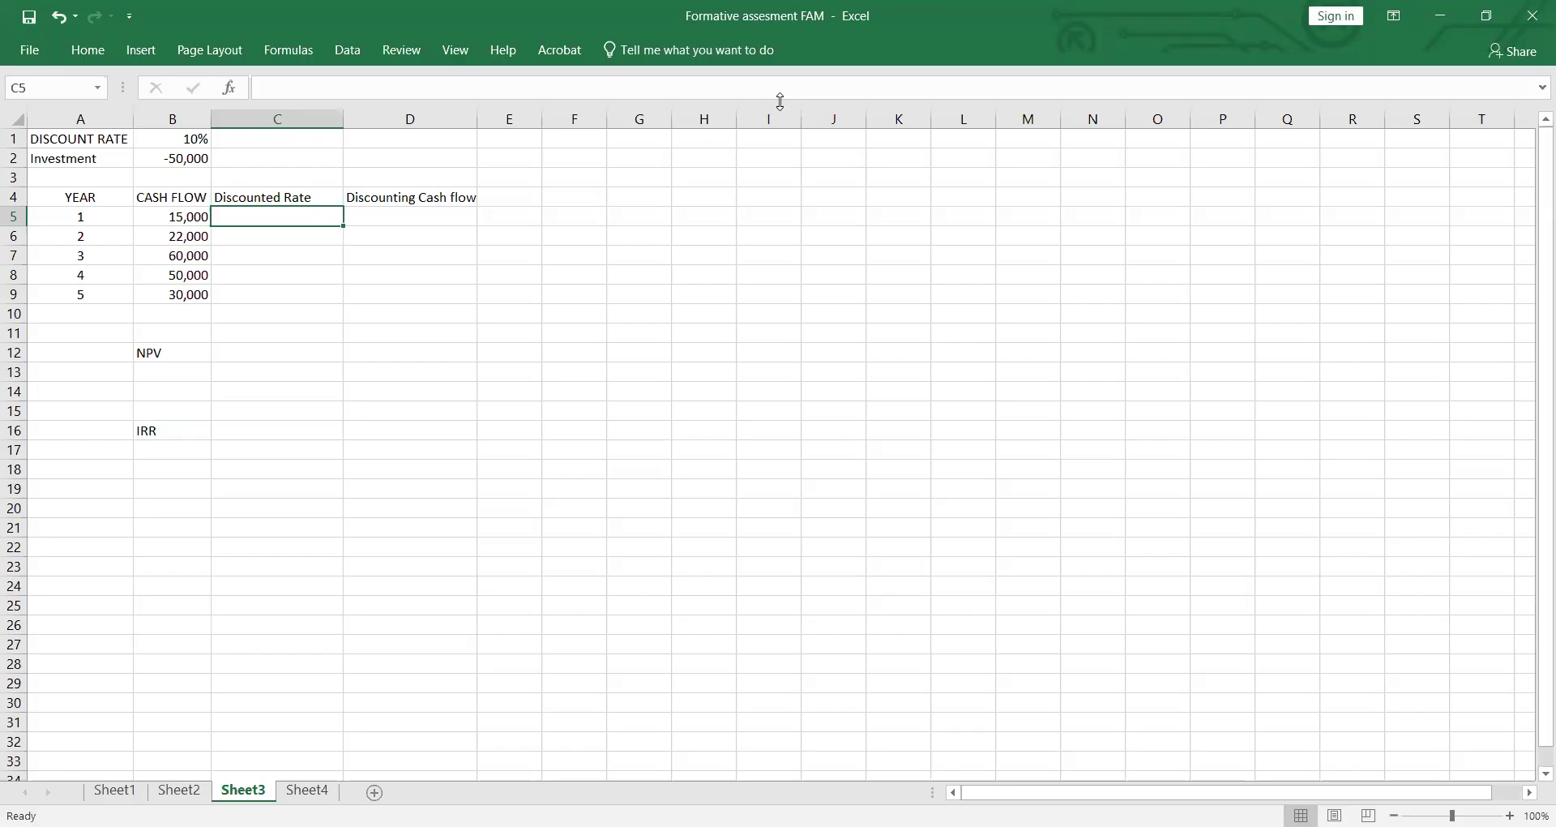
Step: Begin the year 1 discounted rate formula in C5 with =1/(1+
{"action": "type", "text": "1/"}
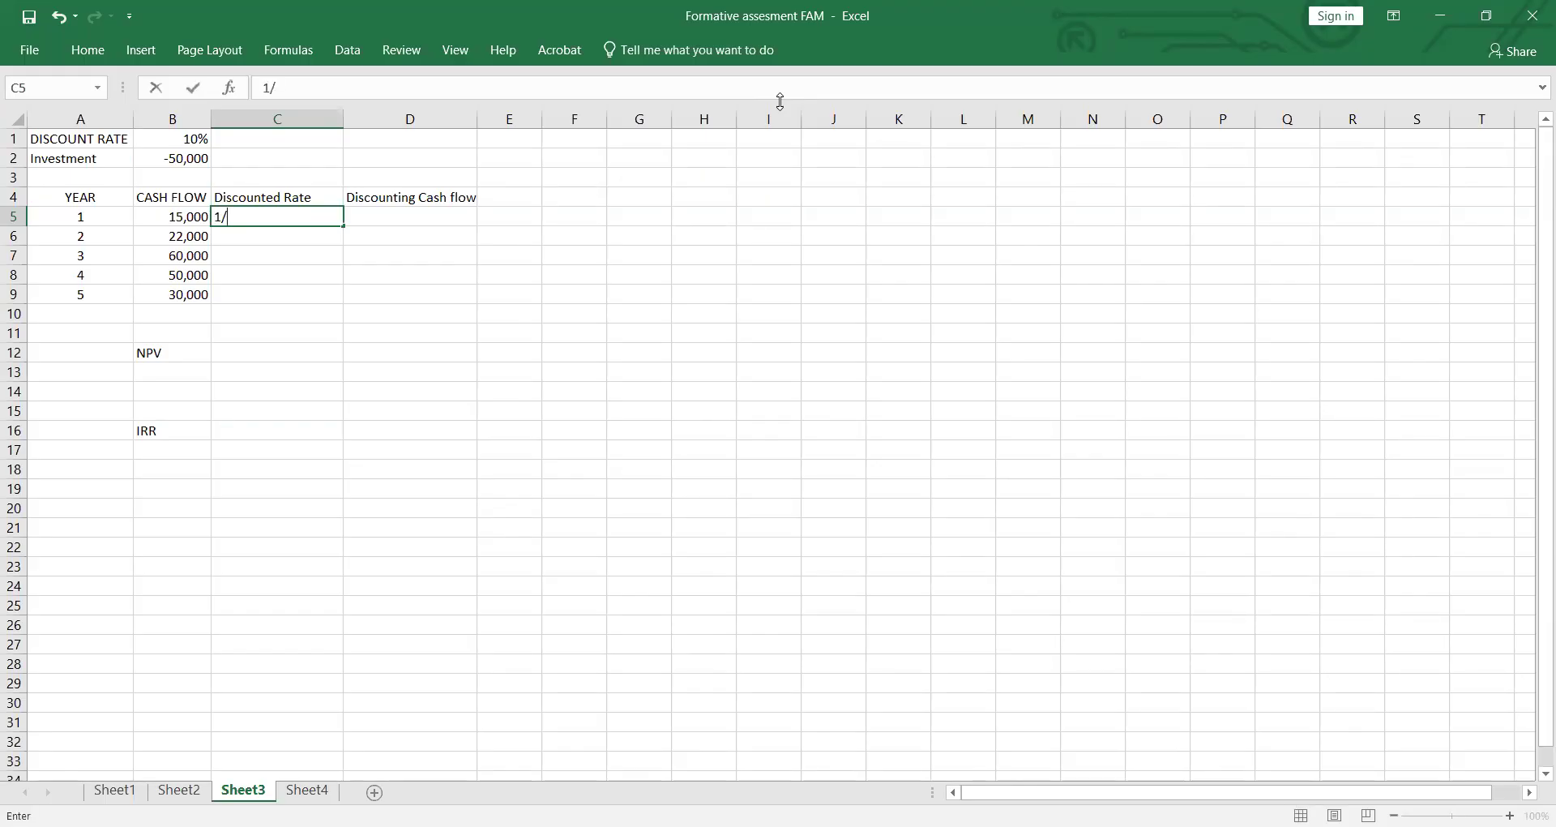
{"action": "type", "text": "(1+"}
{"action": "left_click", "coordinate": [198, 141]}
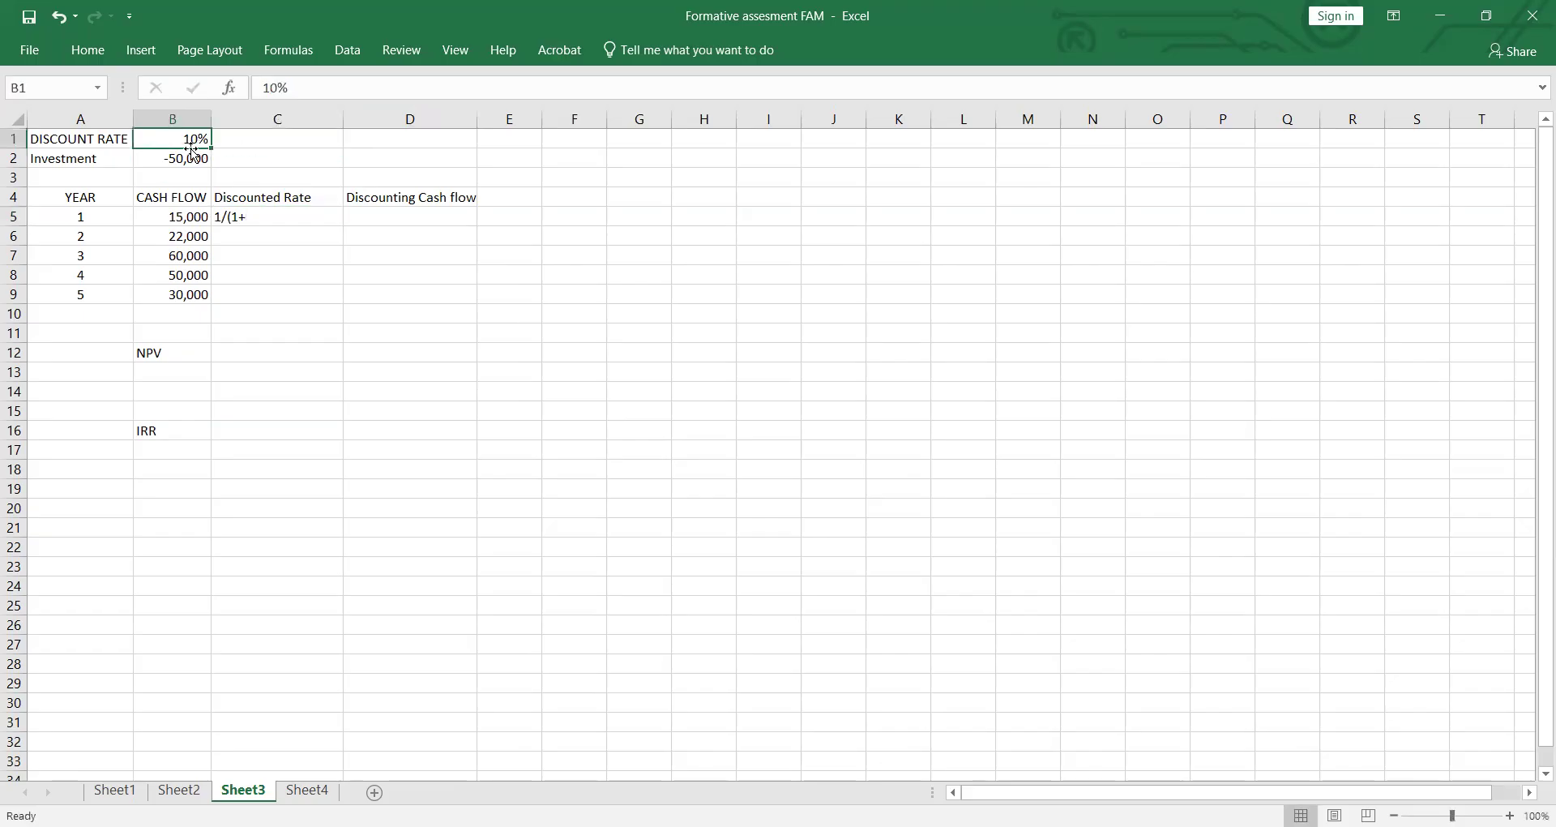
{"action": "left_click", "coordinate": [229, 216]}
{"action": "key", "text": "F2"}
{"action": "left_click", "coordinate": [217, 216]}
{"action": "type", "text": "="}
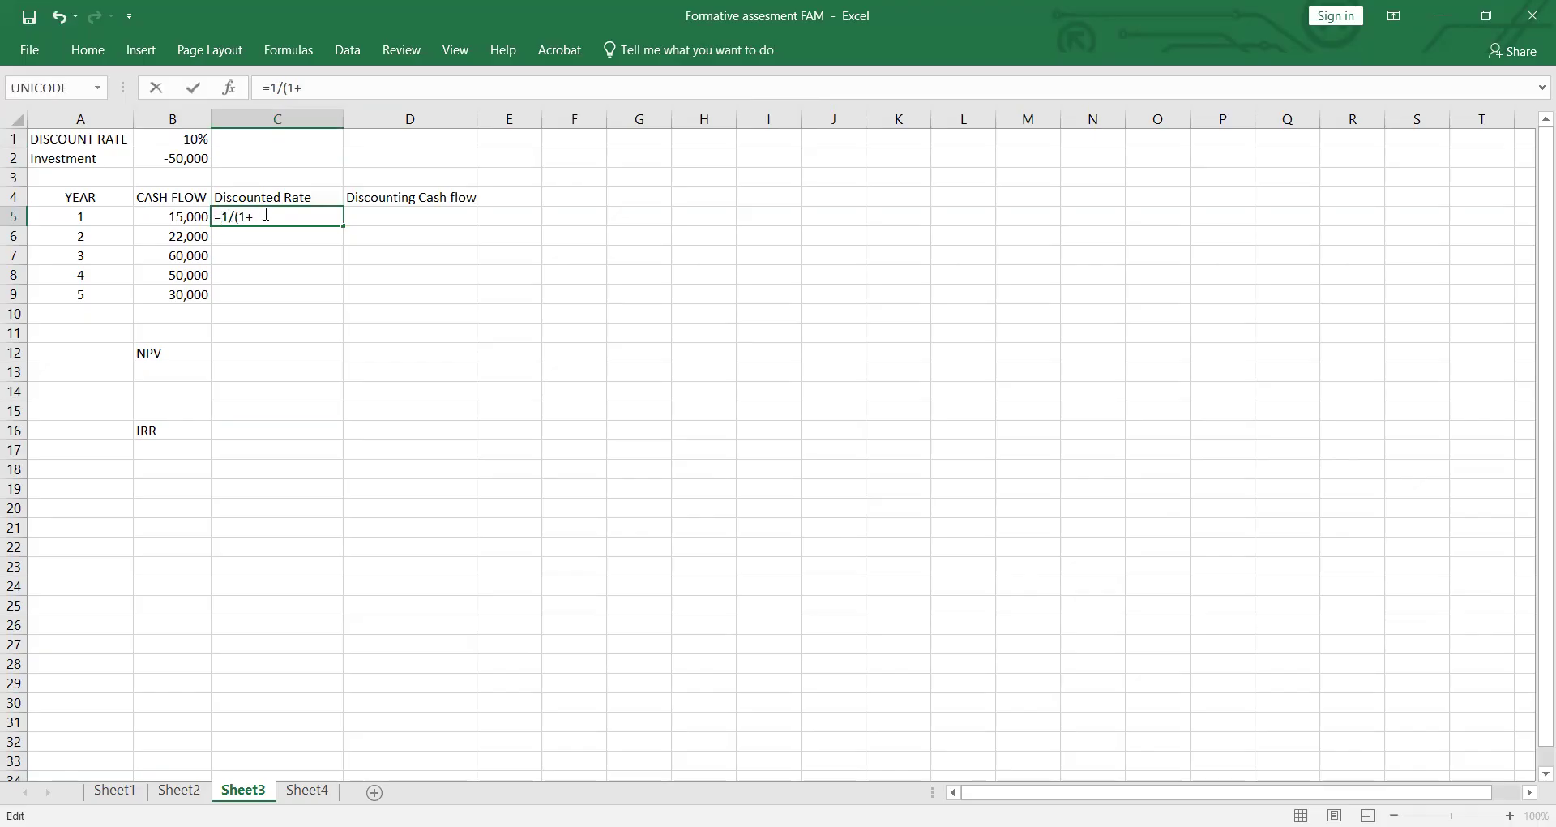
Step: Complete the C5 formula as =1/(1+$B$1)^A5 and fill it down to C9
{"action": "left_click", "coordinate": [173, 138]}
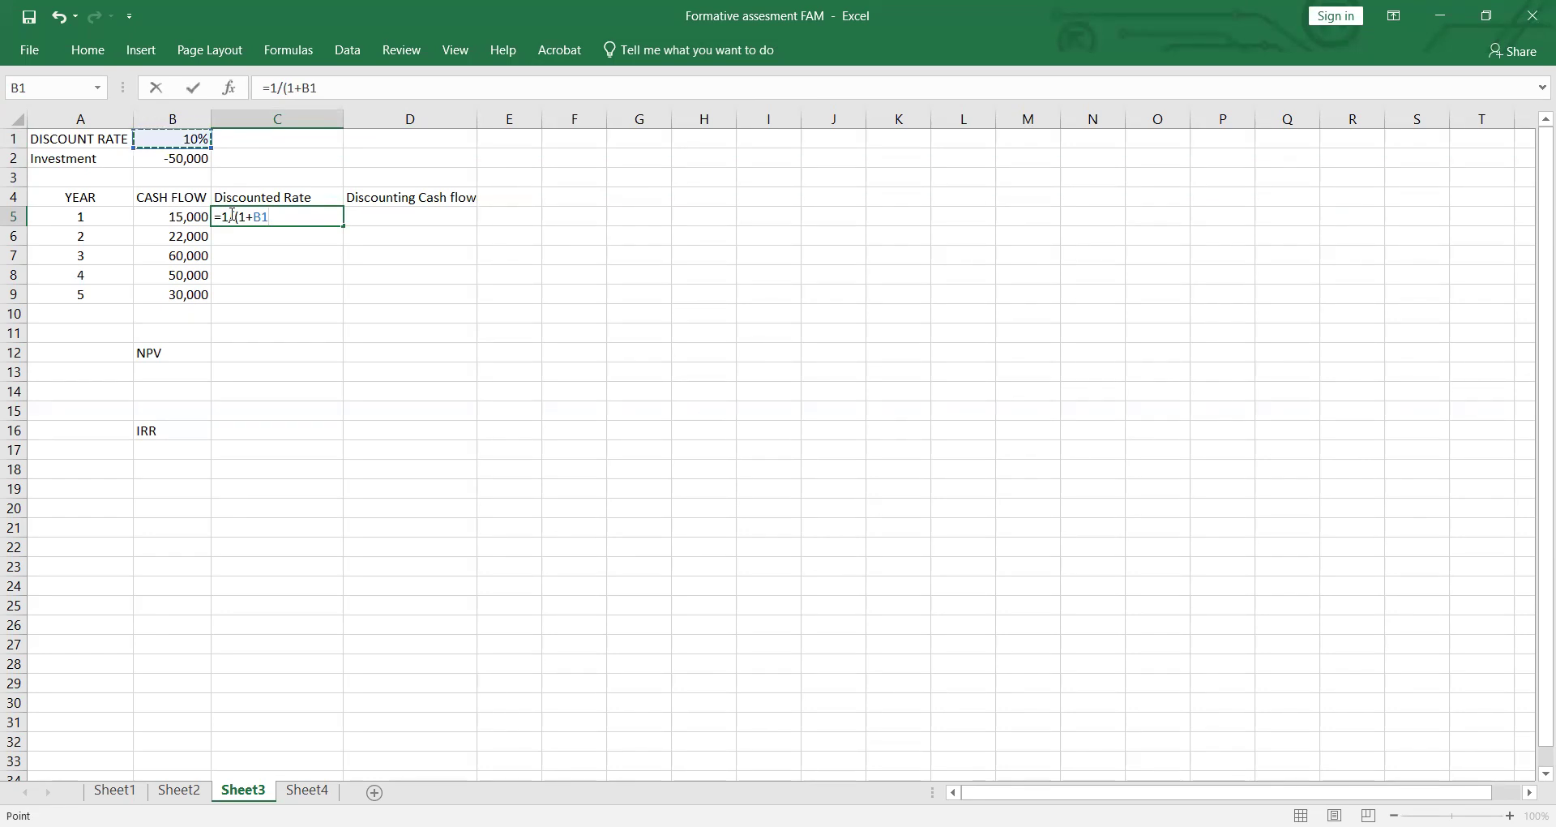
{"action": "key", "text": "F4"}
{"action": "type", "text": ")6"}
{"action": "key", "text": "BackSpace"}
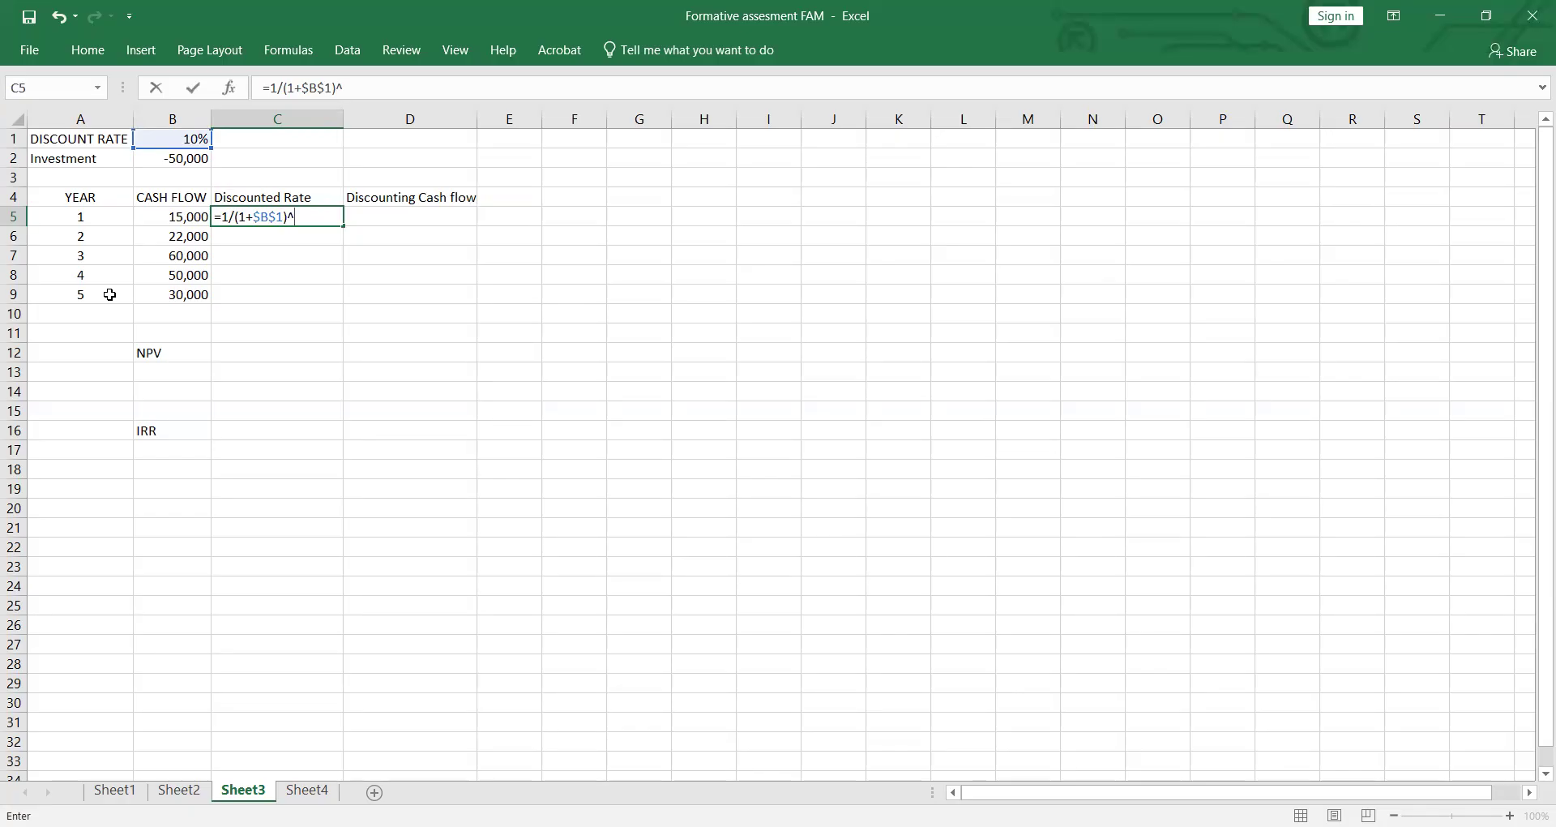
{"action": "left_click", "coordinate": [115, 218]}
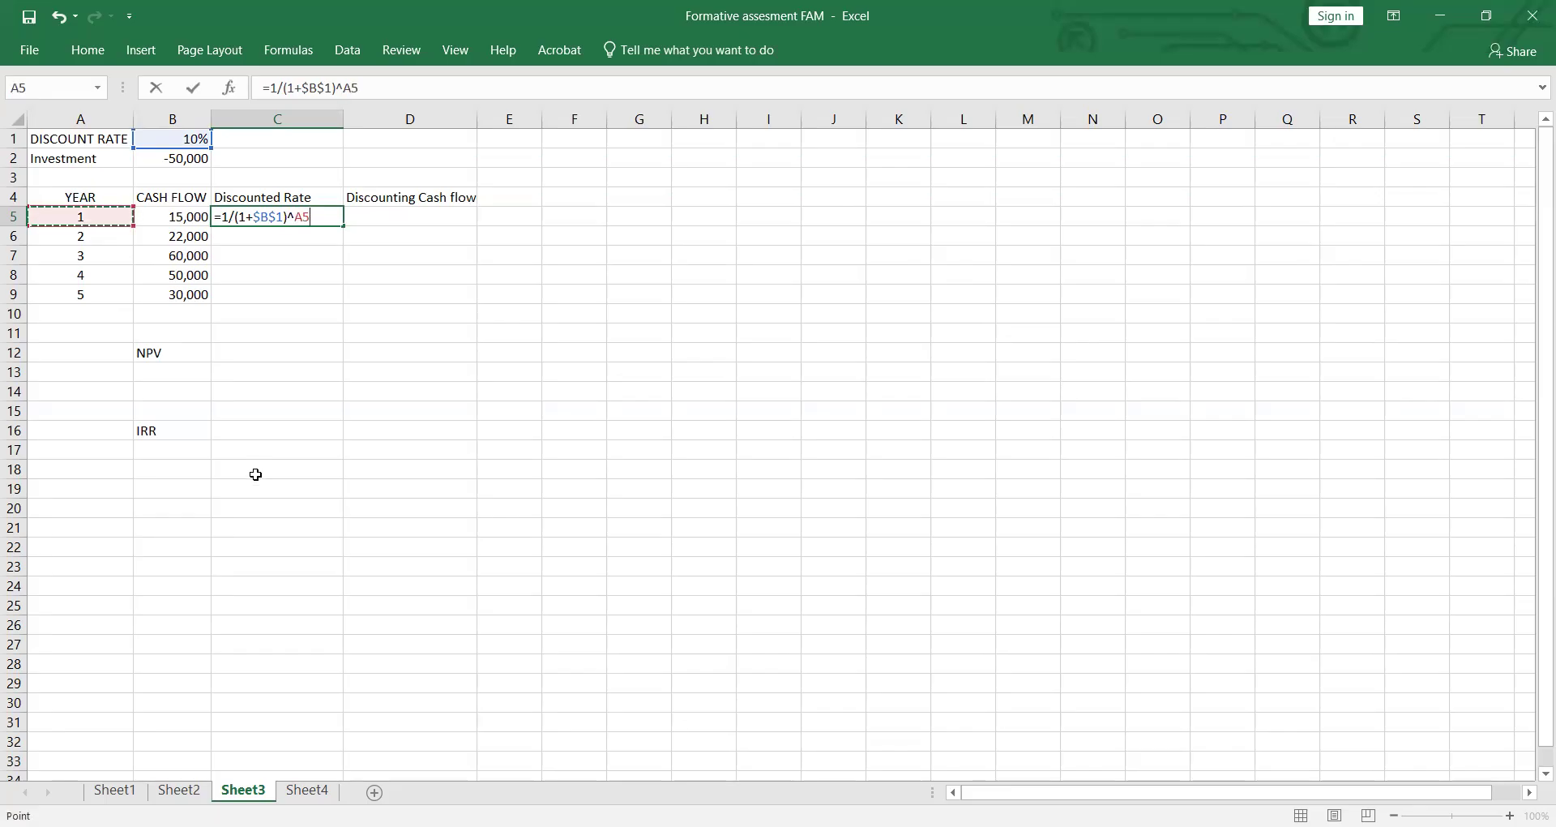
{"action": "key", "text": "Return"}
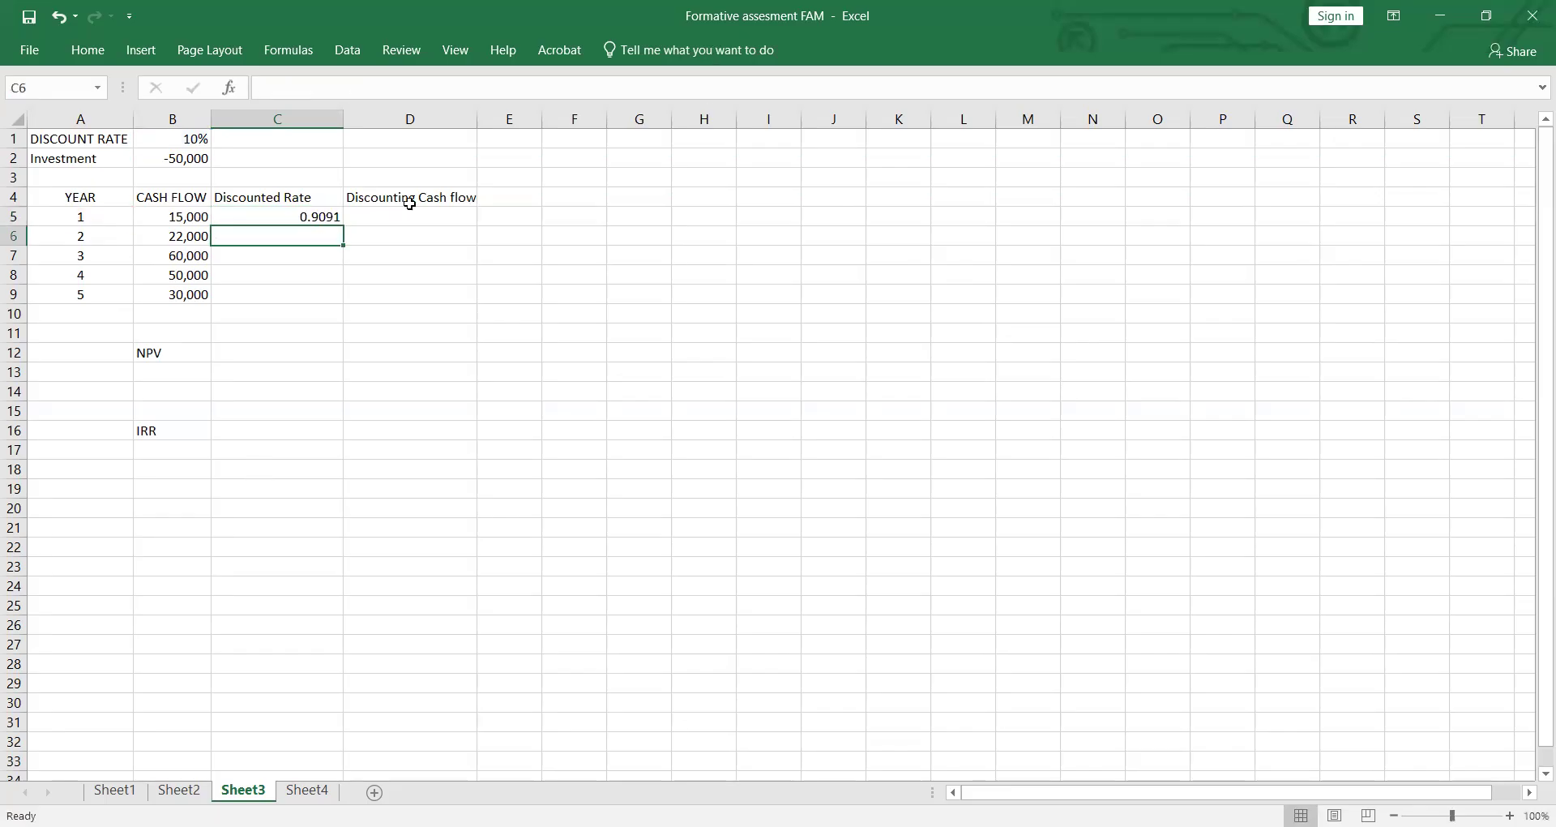
{"action": "left_click", "coordinate": [320, 215]}
{"action": "double_click", "coordinate": [343, 227]}
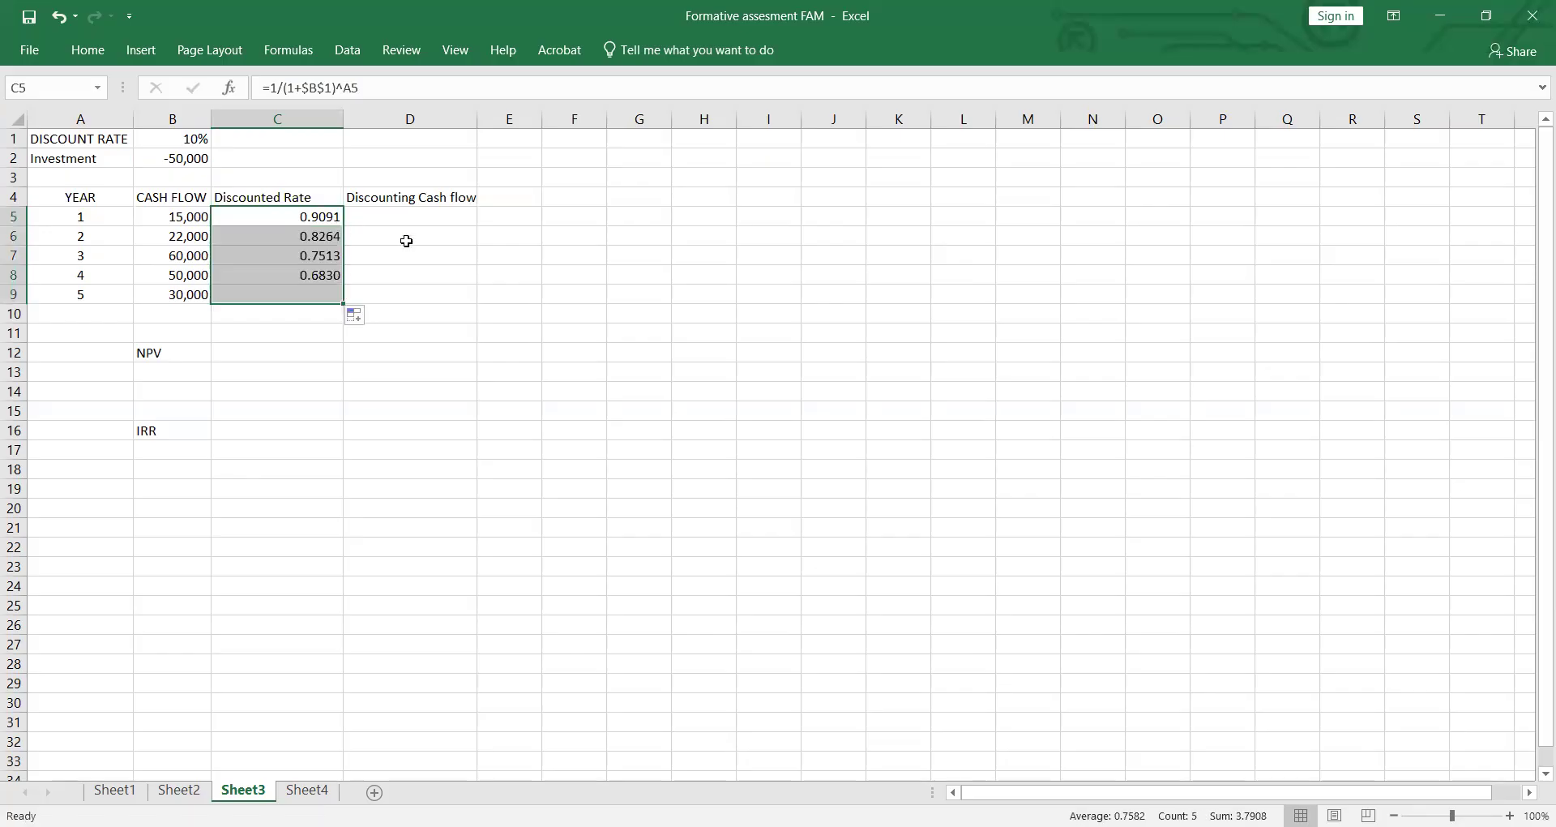
Step: Enter =C5*B5 in D5 for the year 1 discounting cash flow and fill it down to D9
{"action": "left_click", "coordinate": [416, 217]}
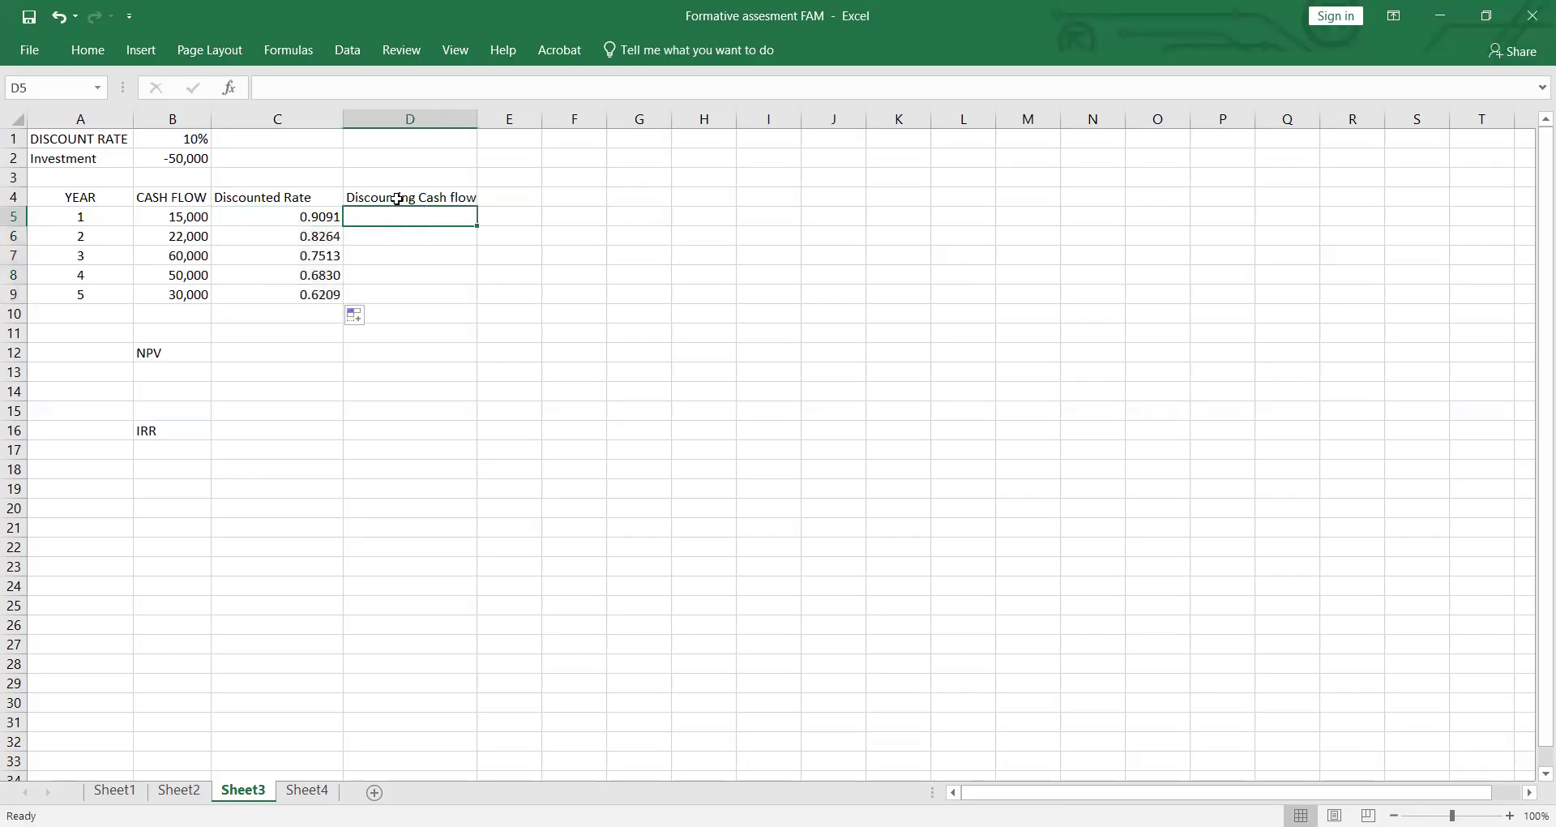
{"action": "type", "text": "="}
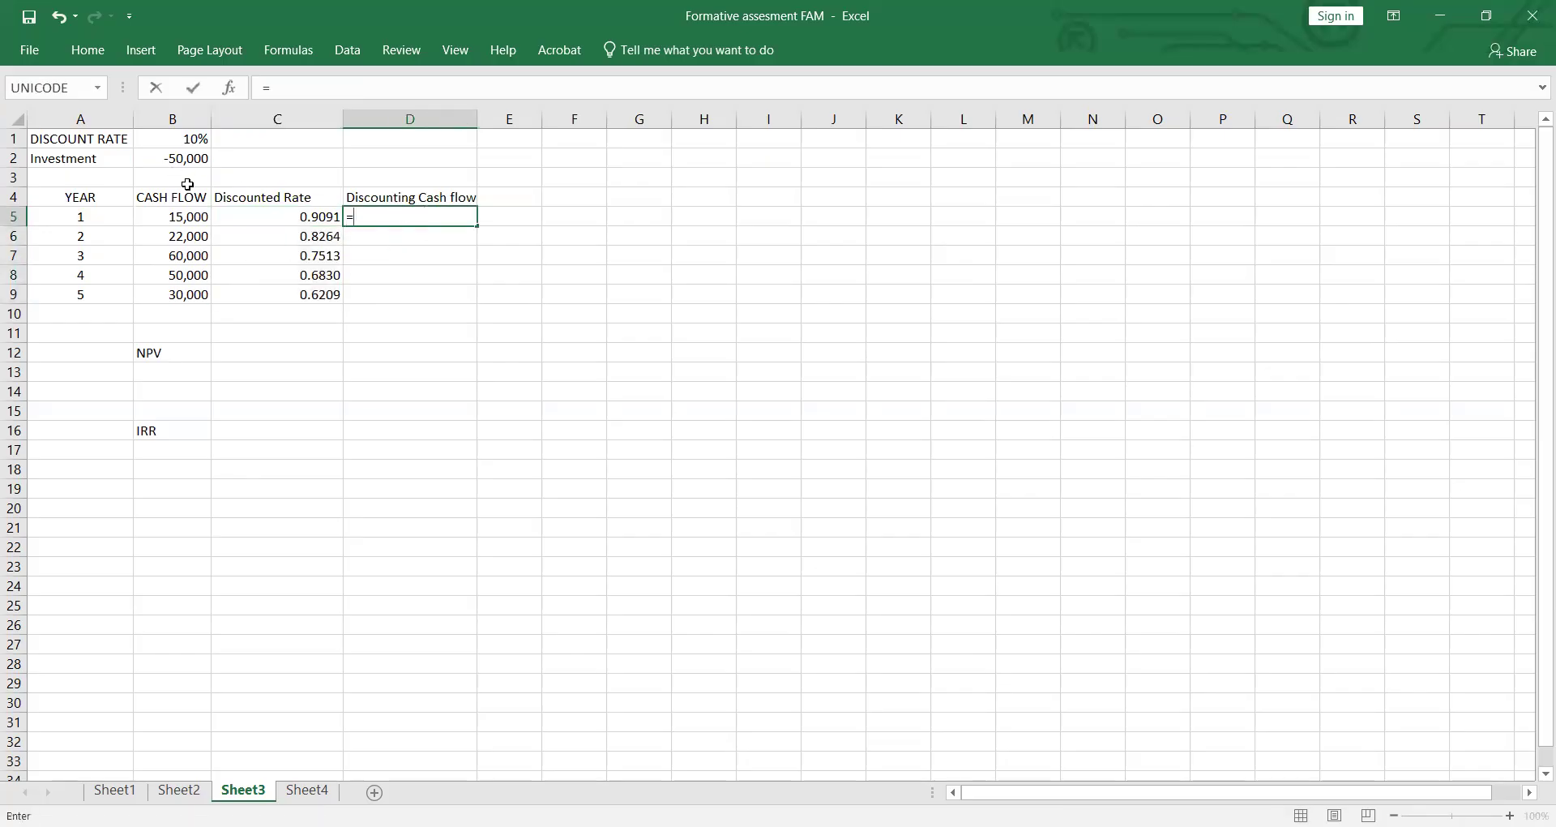
{"action": "left_click", "coordinate": [305, 216]}
{"action": "type", "text": "*"}
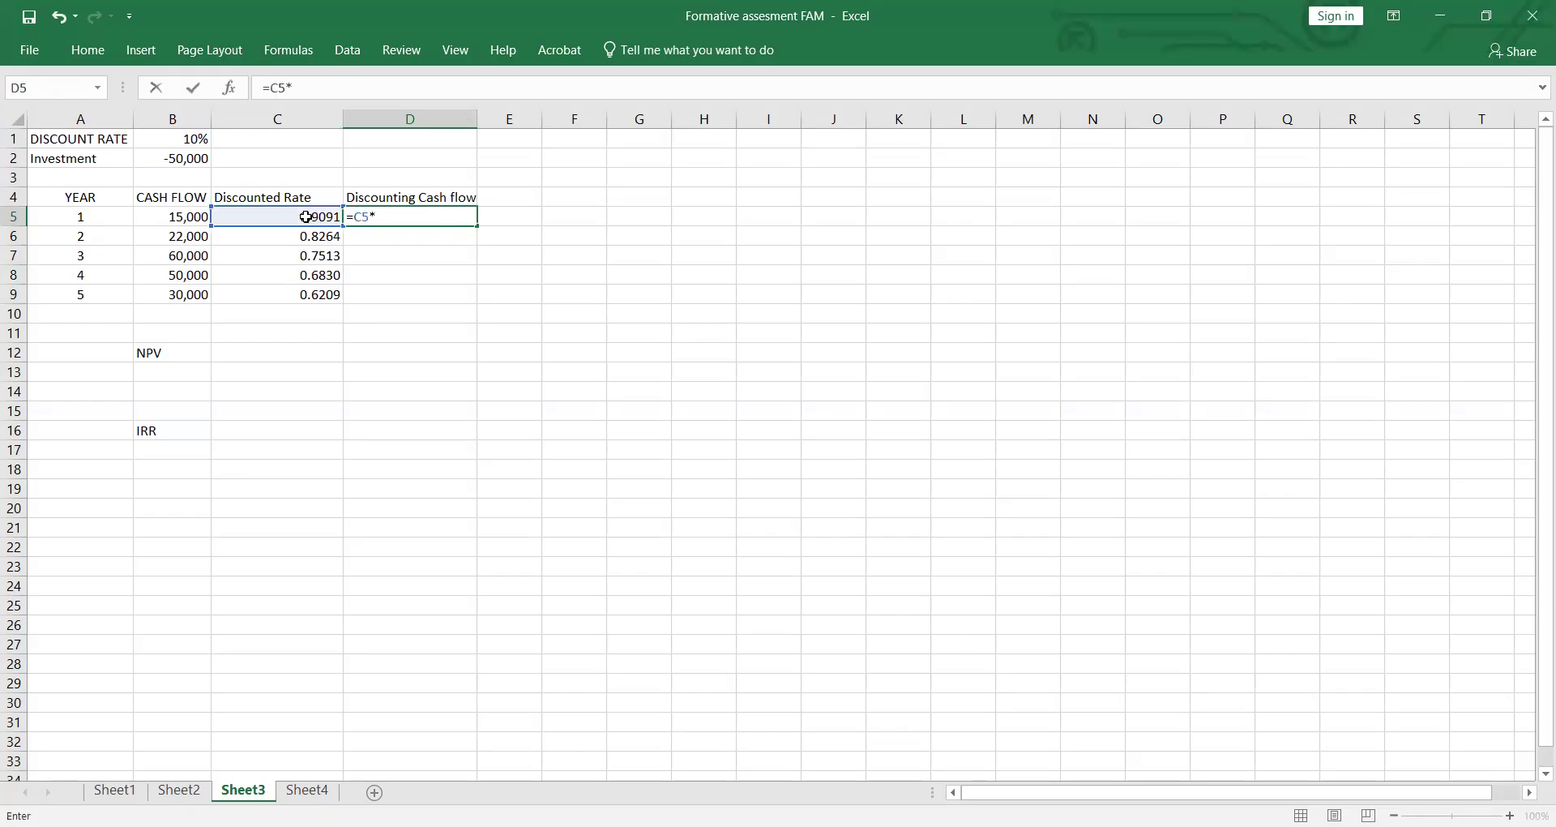
{"action": "left_click", "coordinate": [201, 220]}
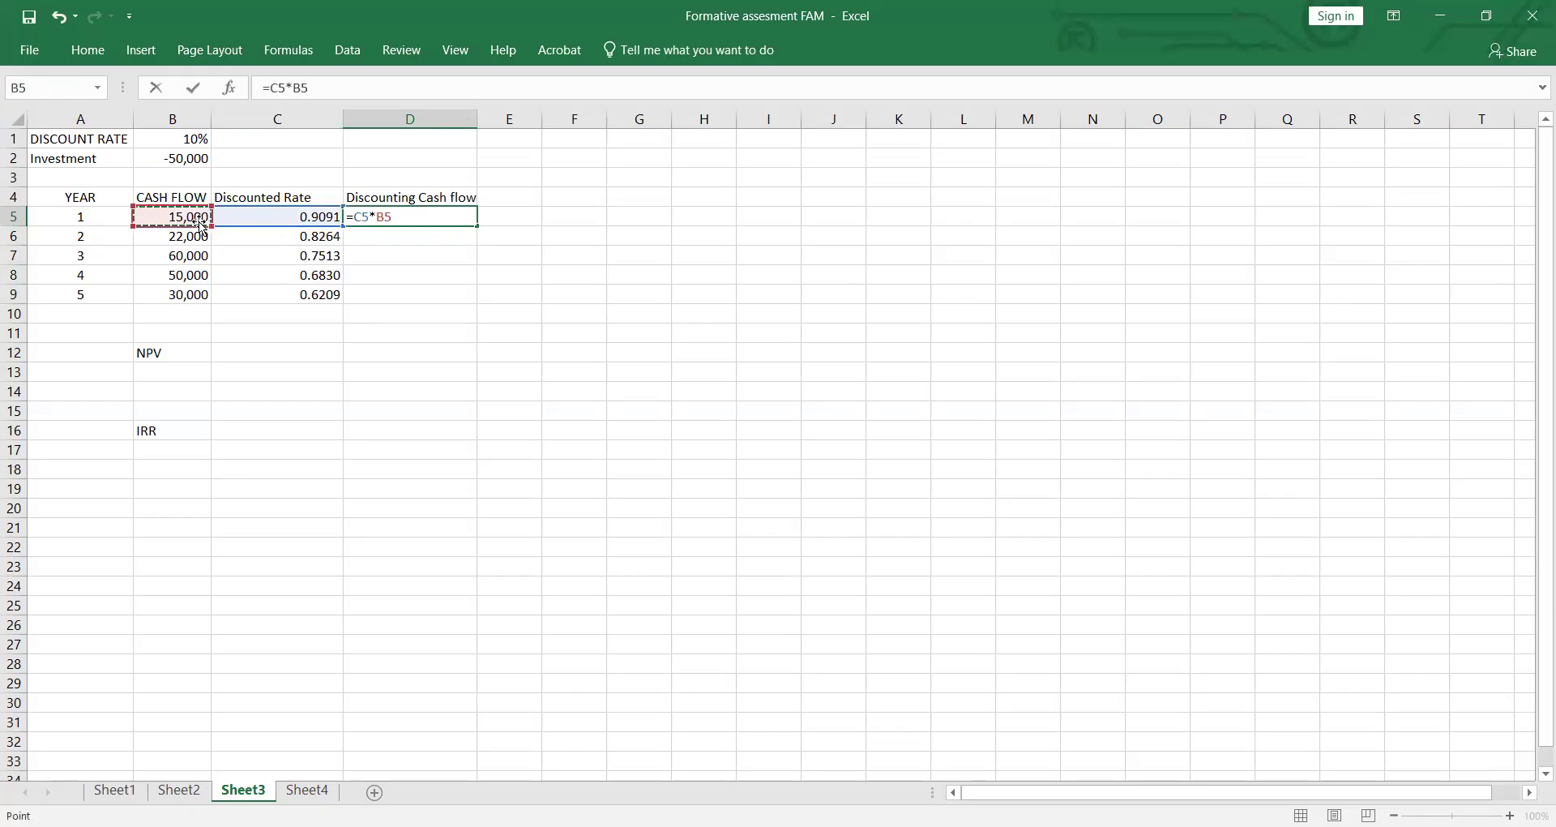
{"action": "key", "text": "Return"}
{"action": "left_click", "coordinate": [454, 217]}
{"action": "left_click_drag", "start_coordinate": [477, 226], "coordinate": [483, 297]}
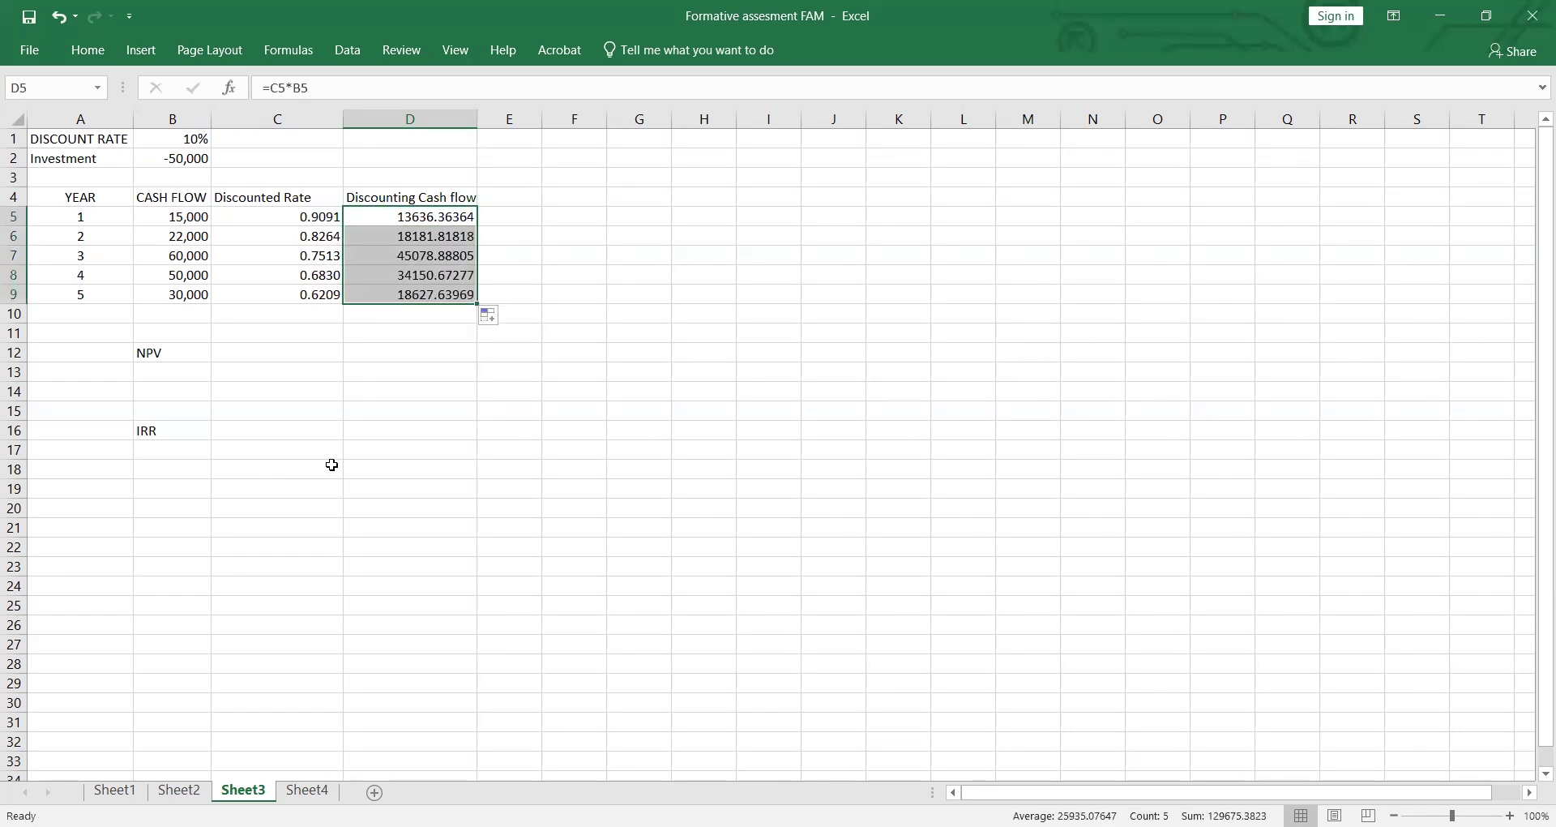
Step: Enter the label Total in C10, below the discounted rates
{"action": "left_click_drag", "start_coordinate": [357, 357], "coordinate": [362, 373]}
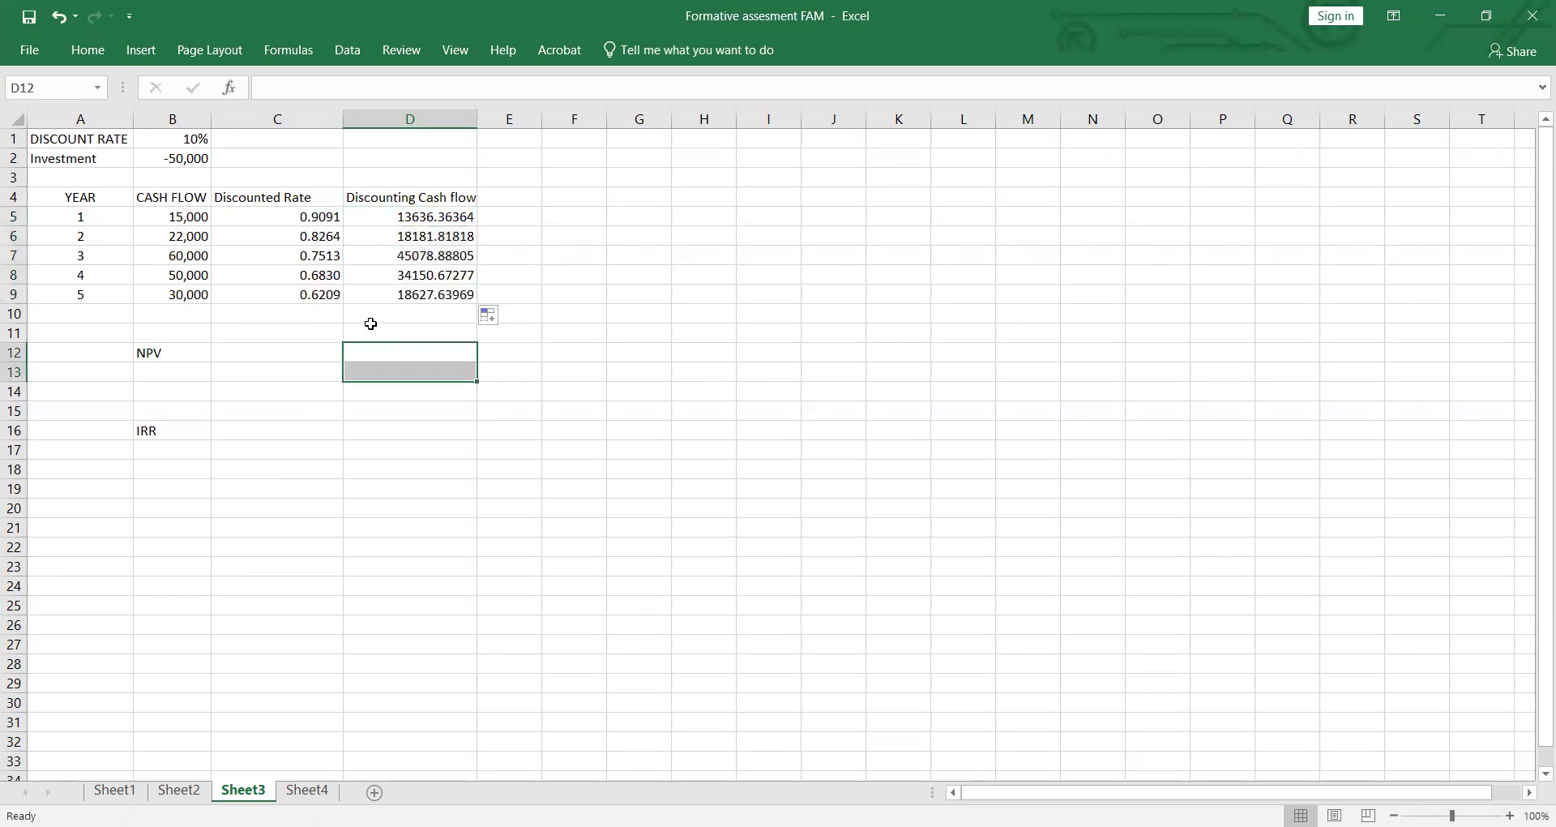
{"action": "left_click", "coordinate": [307, 313]}
{"action": "type", "text": "totak"}
{"action": "key", "text": "BackSpace"}
{"action": "key", "text": "BackSpace"}
{"action": "key", "text": "BackSpace"}
{"action": "key", "text": "BackSpace"}
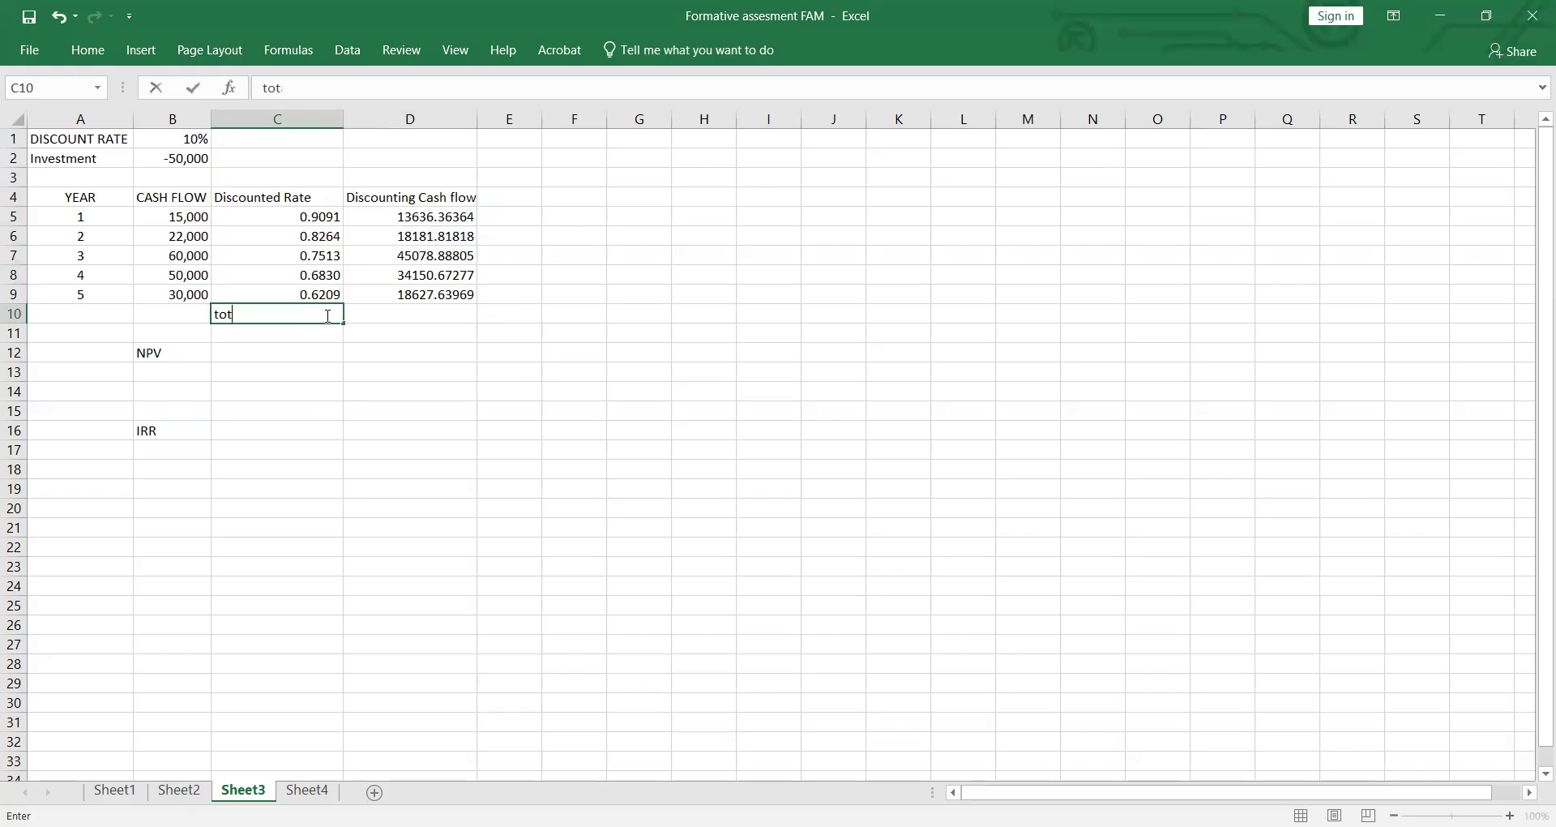
{"action": "key", "text": "BackSpace"}
{"action": "type", "text": "Toatl"}
{"action": "key", "text": "BackSpace"}
{"action": "key", "text": "BackSpace"}
{"action": "key", "text": "BackSpace"}
{"action": "type", "text": "ta"}
Step: Sum the discounting cash flows D5:D9 in D10 with a SUM formula
{"action": "left_click", "coordinate": [453, 317]}
{"action": "type", "text": "="}
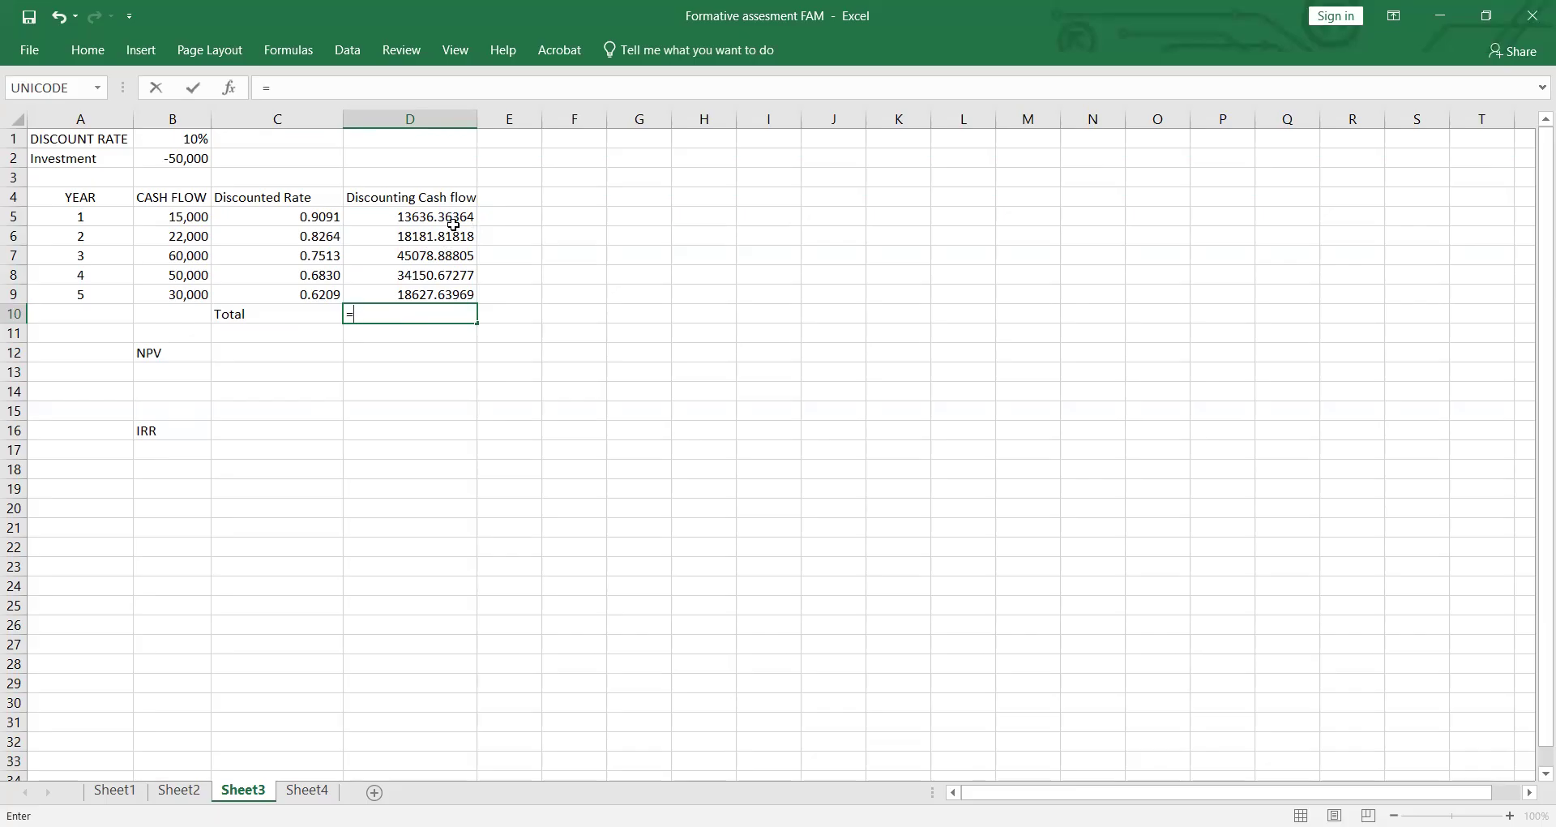
{"action": "type", "text": "sum("}
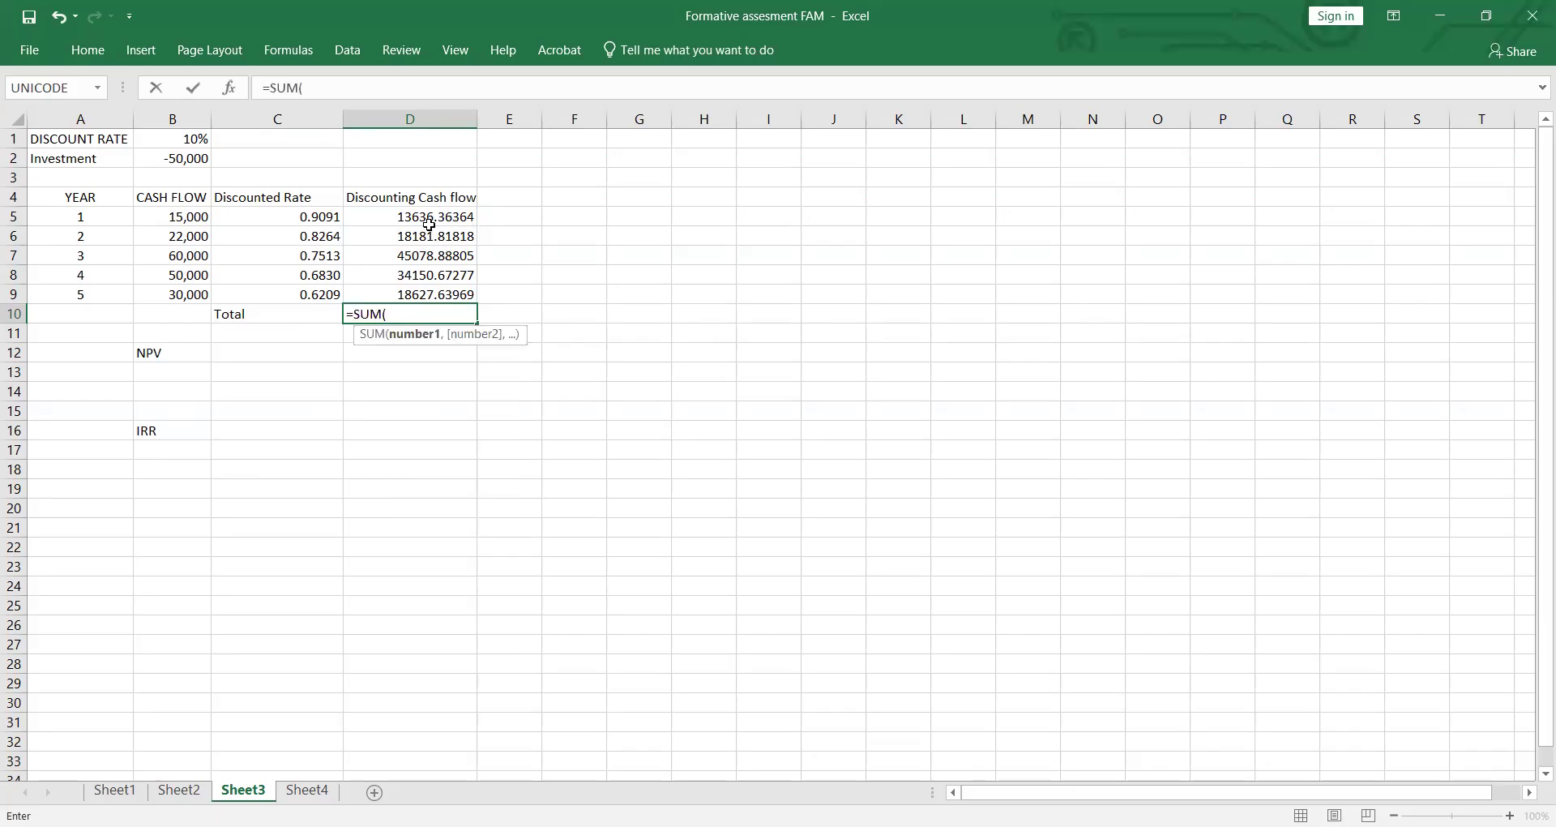
{"action": "left_click", "coordinate": [453, 223]}
{"action": "left_click_drag", "start_coordinate": [442, 290], "coordinate": [442, 292]}
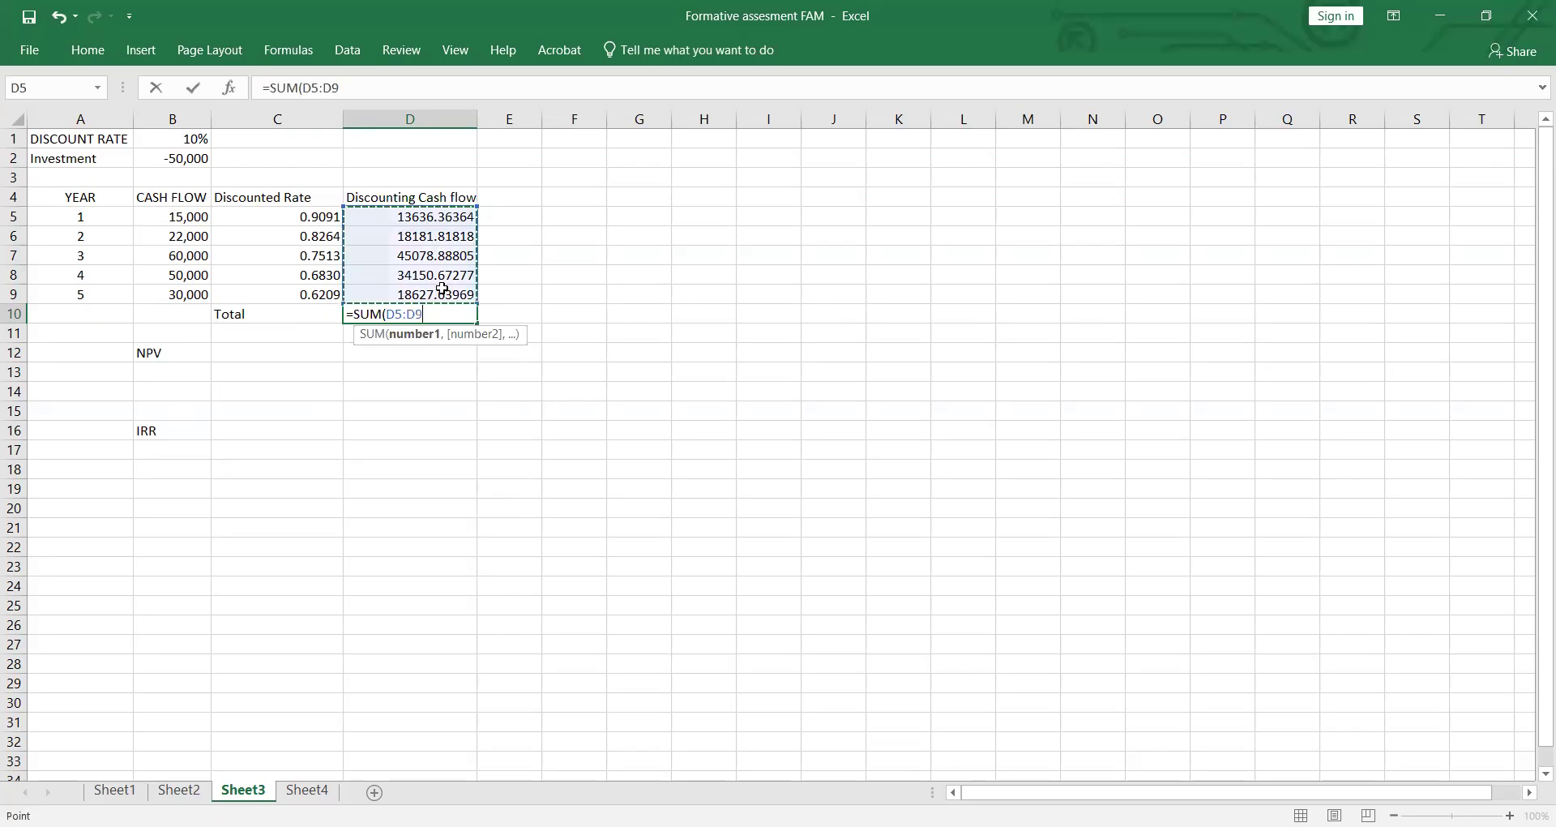
{"action": "key", "text": "Return"}
Step: Compute the NPV in C12 by adding the total in D10 and the investment in B2
{"action": "left_click", "coordinate": [270, 355]}
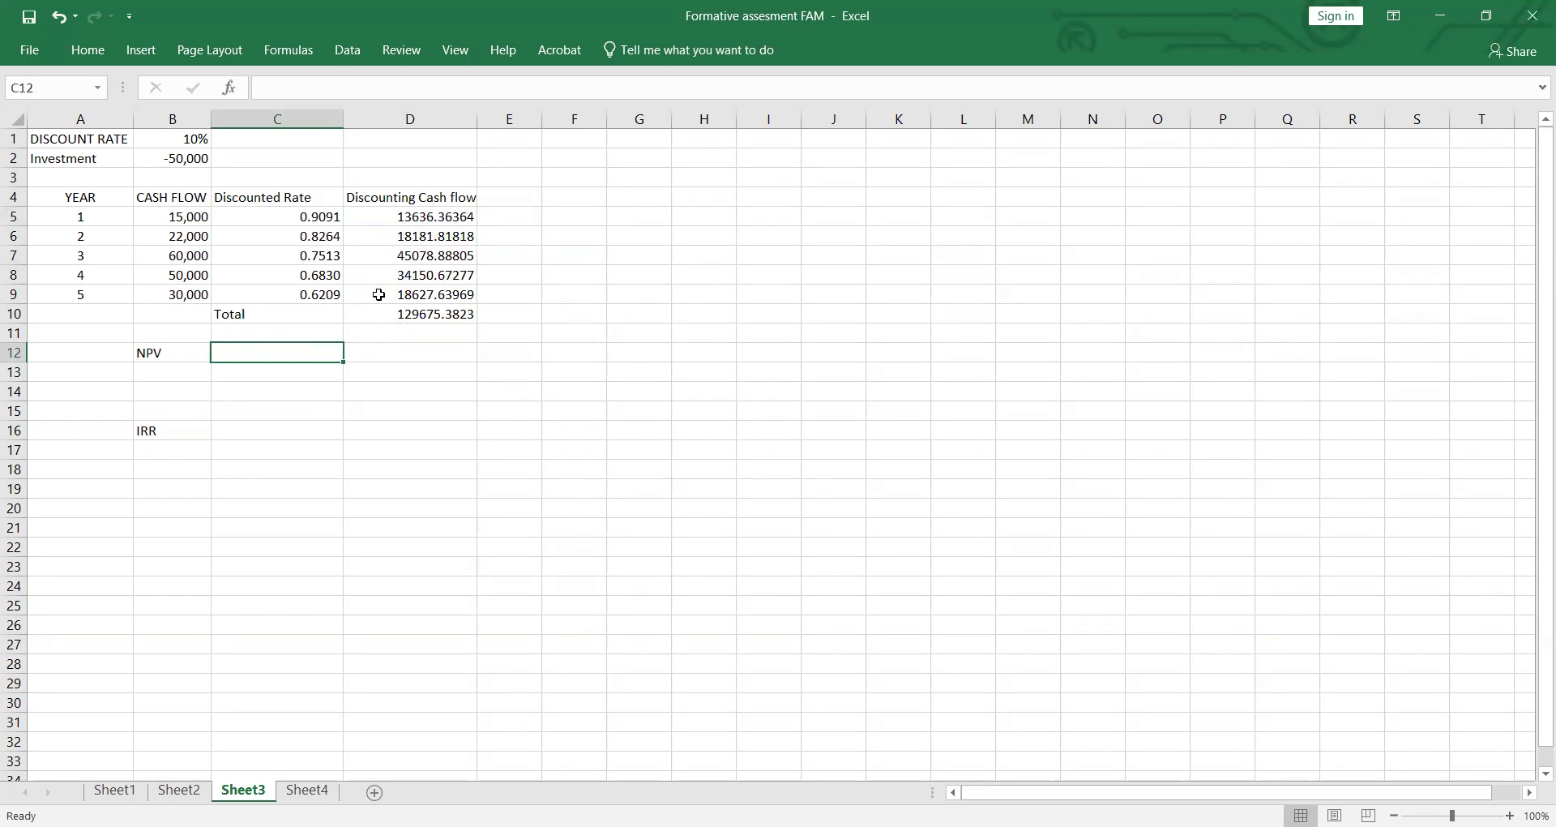
{"action": "type", "text": "="}
{"action": "left_click", "coordinate": [426, 315]}
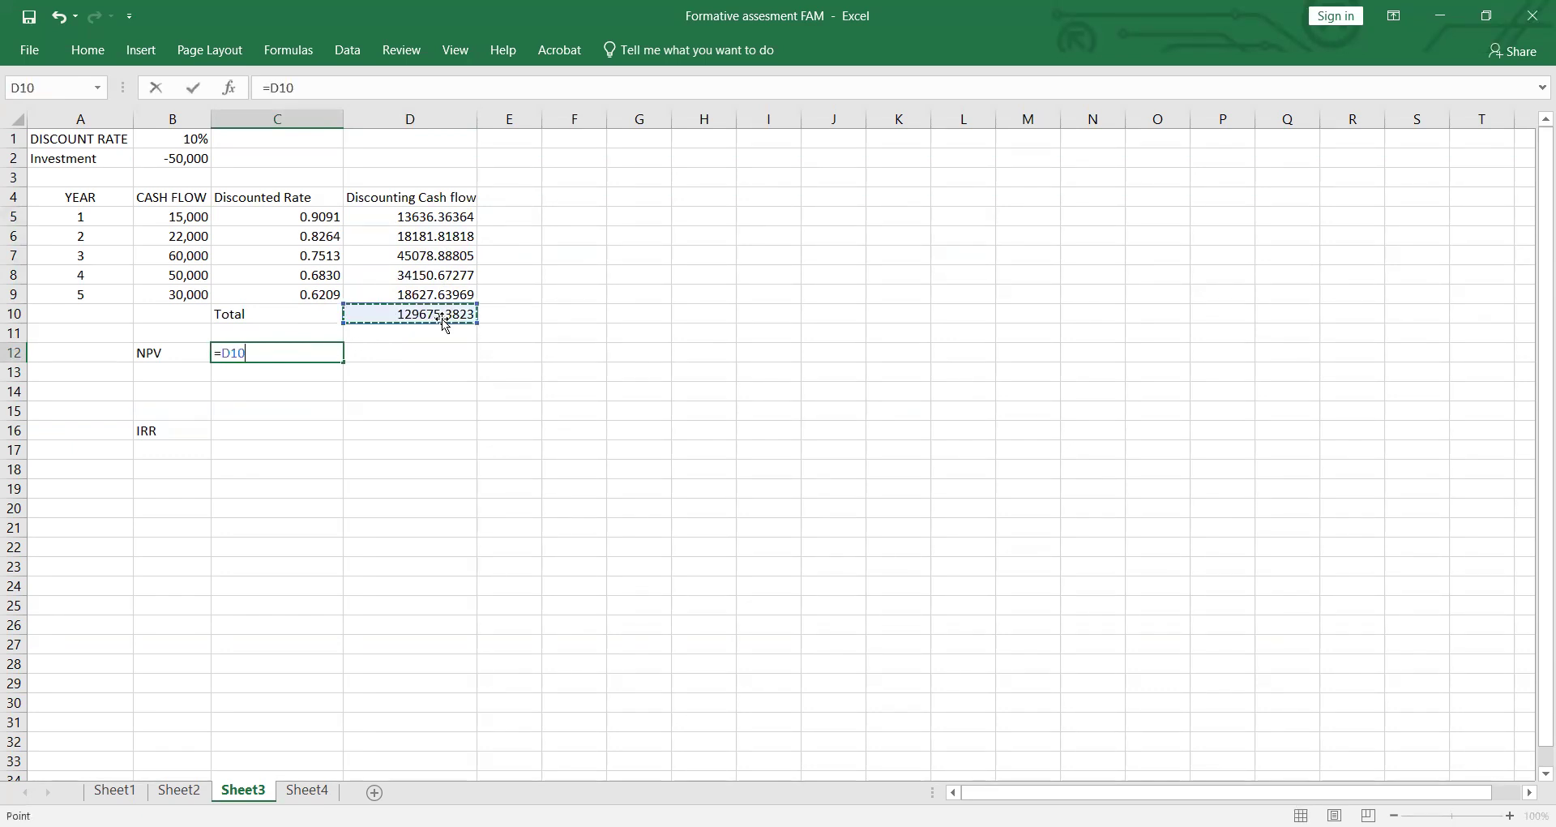
{"action": "type", "text": "-"}
{"action": "key", "text": "BackSpace"}
{"action": "type", "text": "+"}
{"action": "left_click", "coordinate": [196, 160]}
{"action": "key", "text": "Return"}
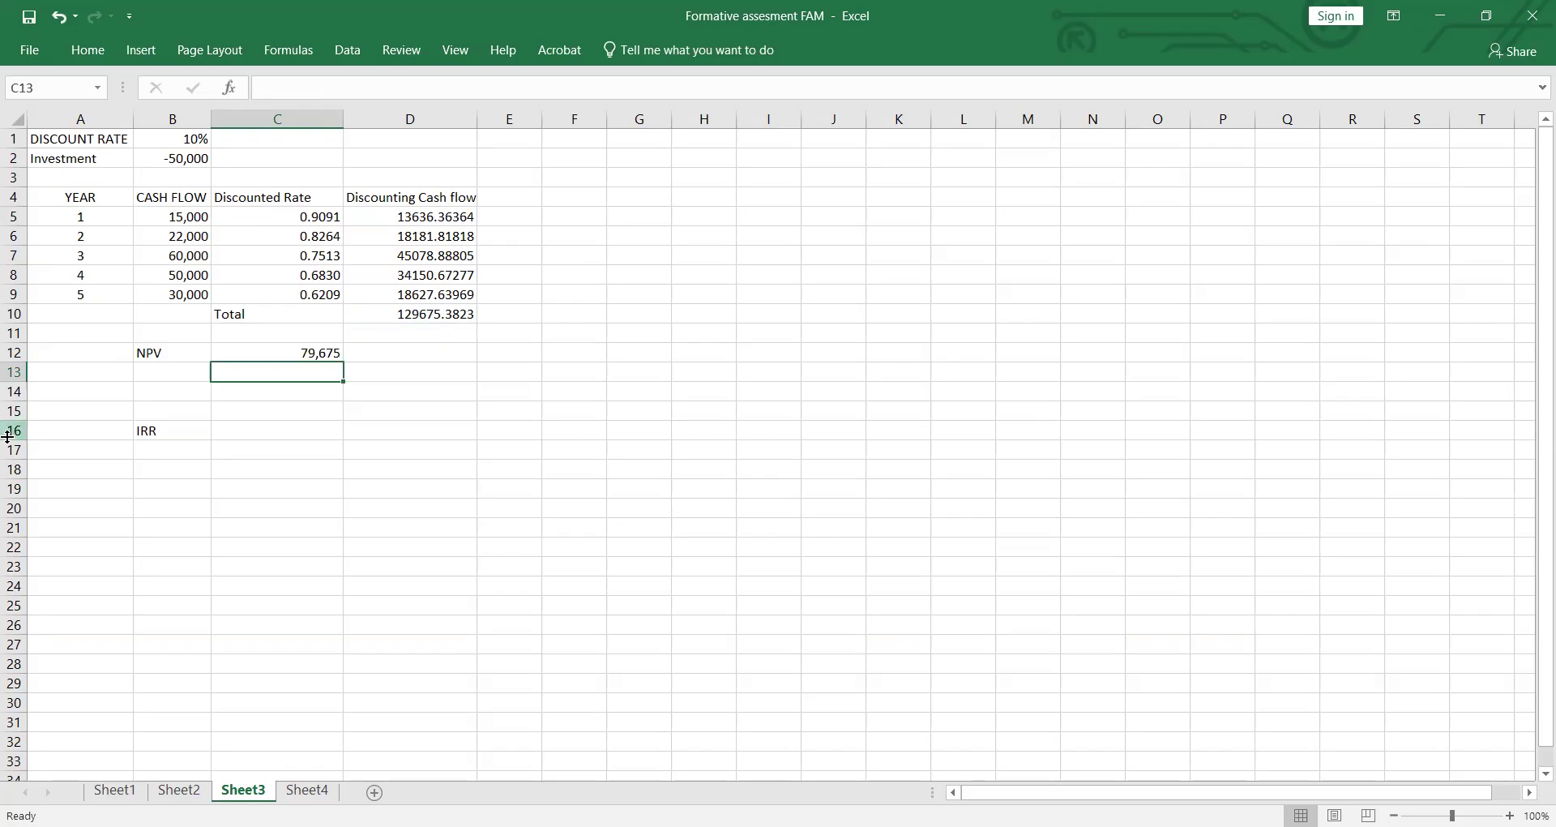
Step: Begin an IRR formula in C16 with the discounting cash flows D5:D9 as its values
{"action": "left_click", "coordinate": [260, 432]}
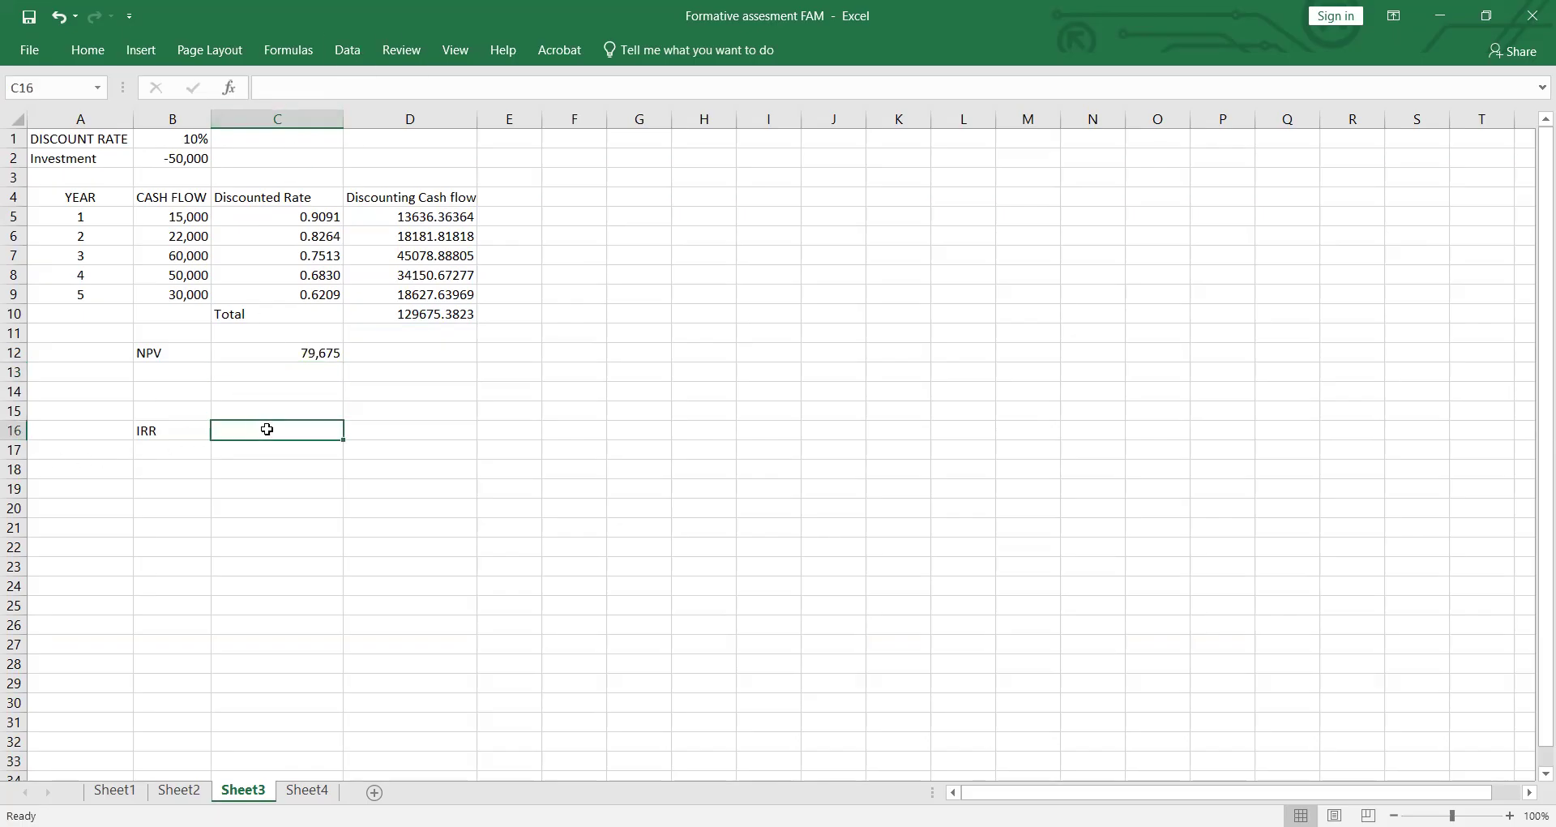
{"action": "type", "text": "="}
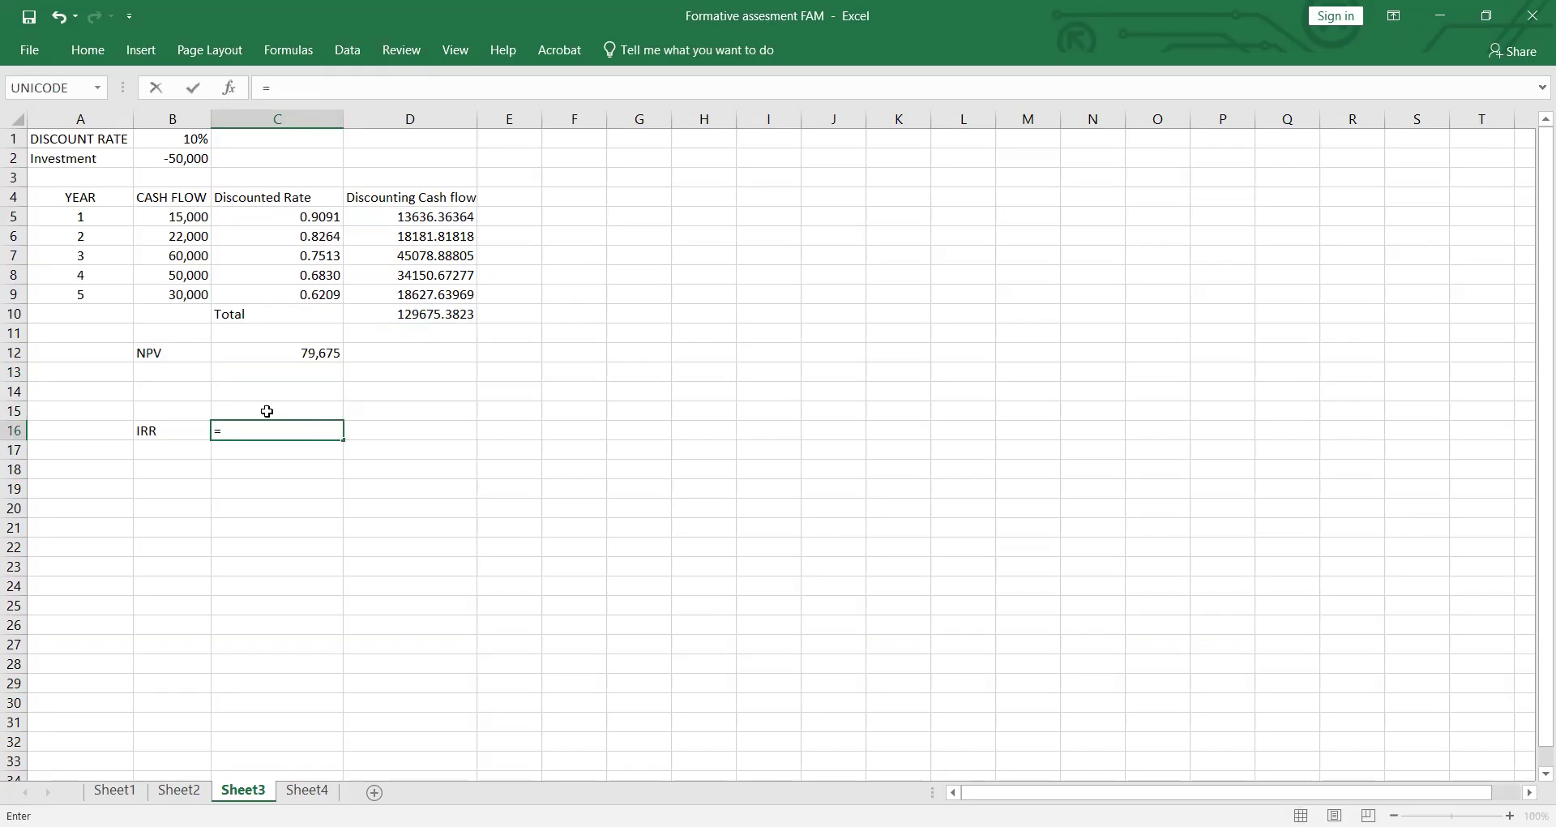
{"action": "type", "text": "I"}
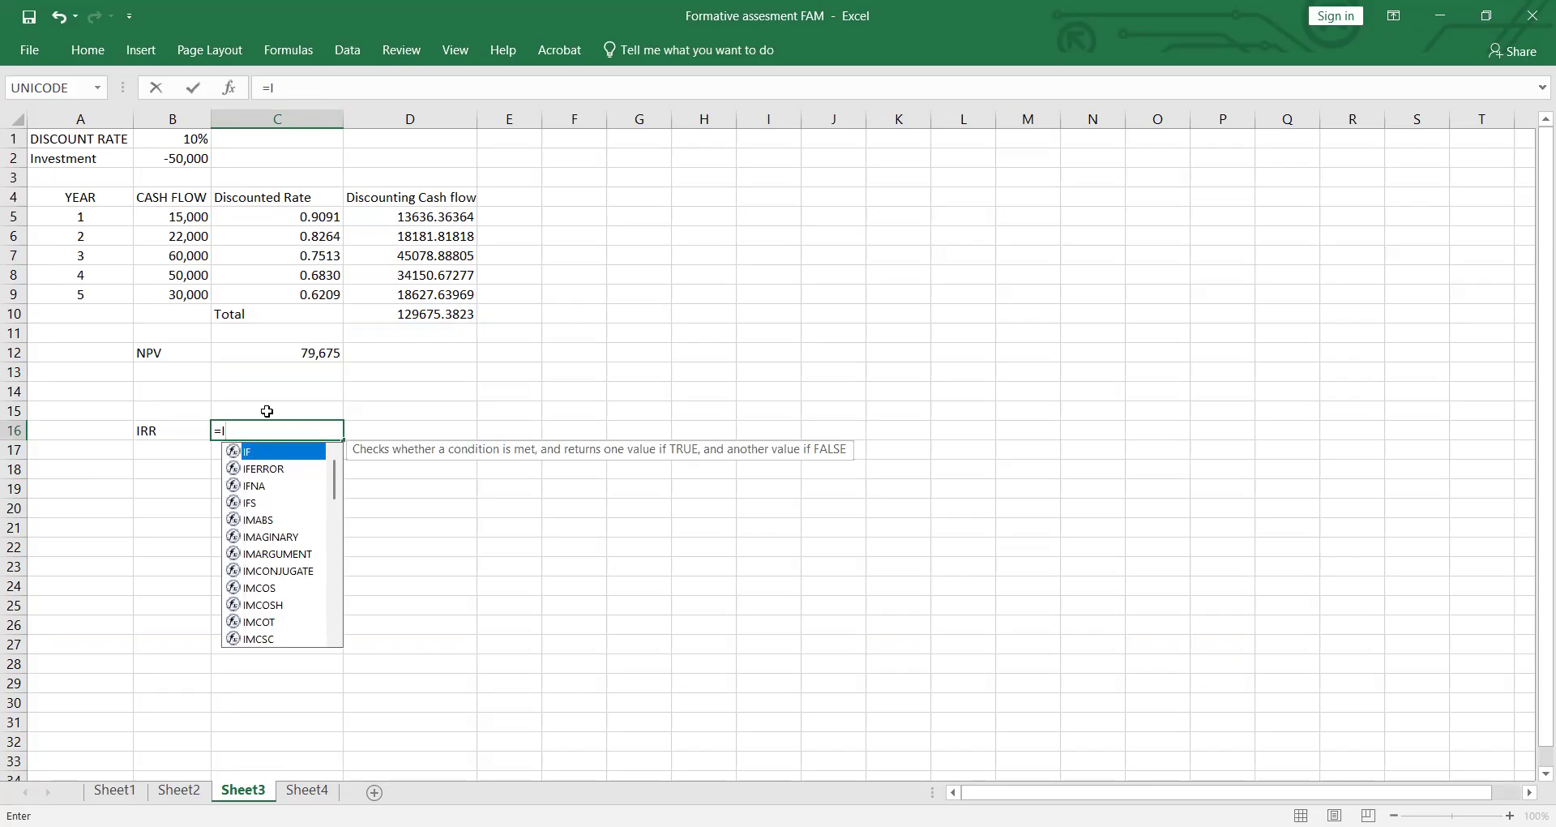
{"action": "type", "text": "RR("}
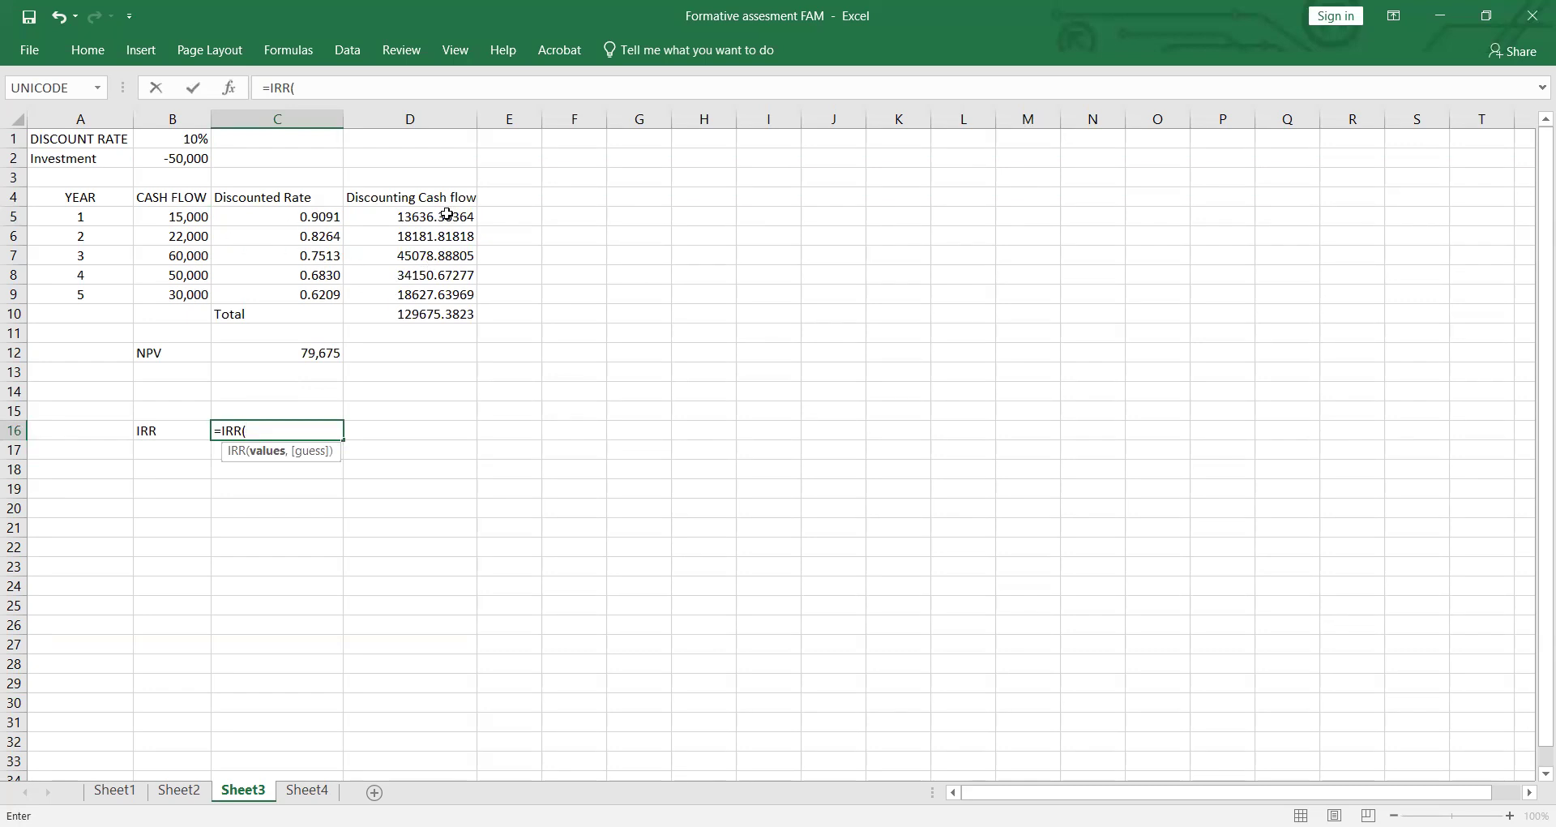
{"action": "left_click_drag", "start_coordinate": [447, 214], "coordinate": [441, 296]}
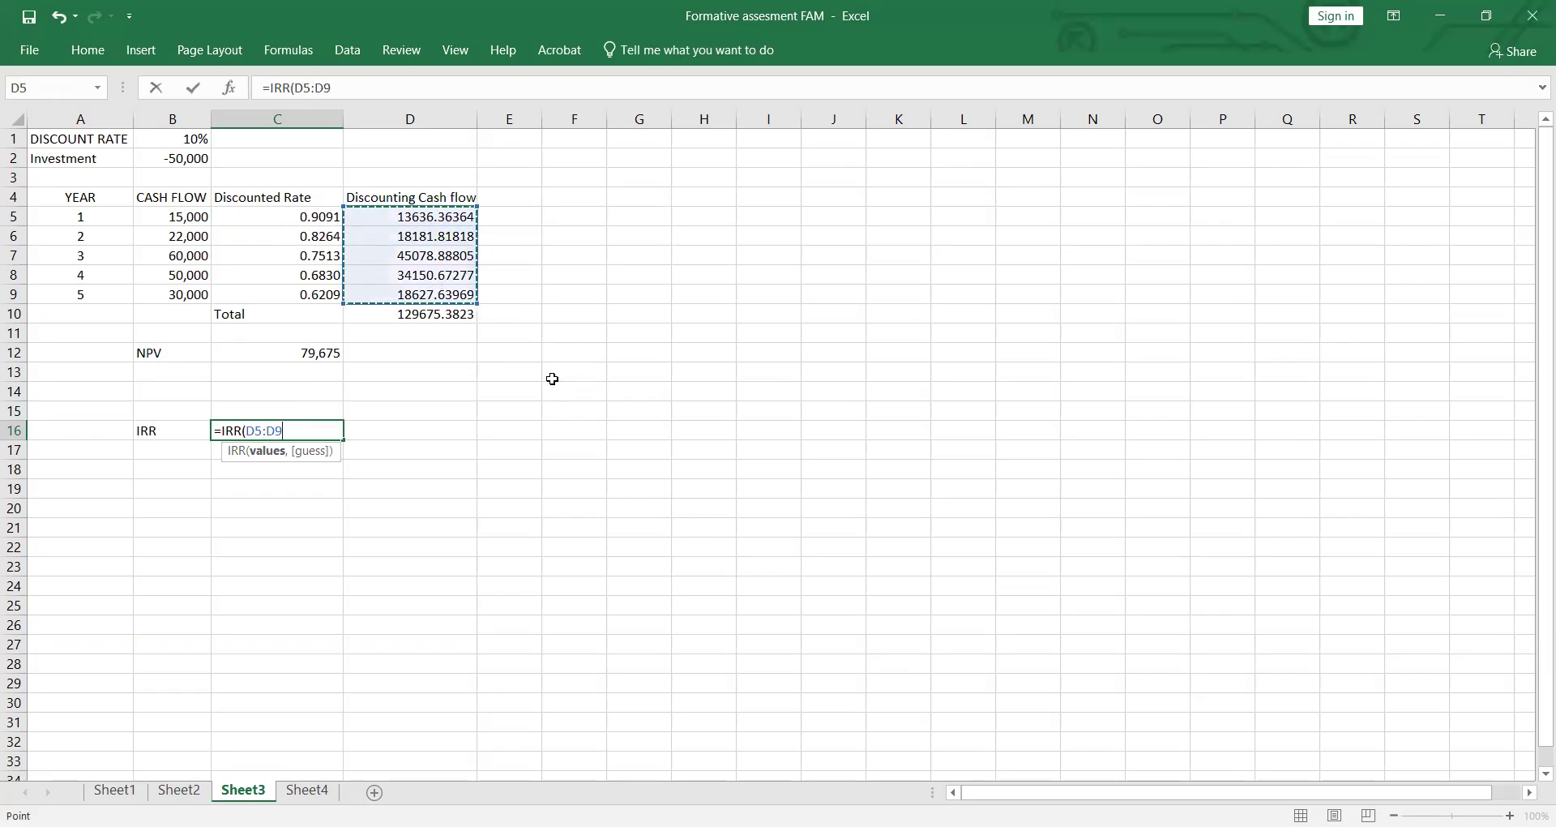
{"action": "type", "text": ","}
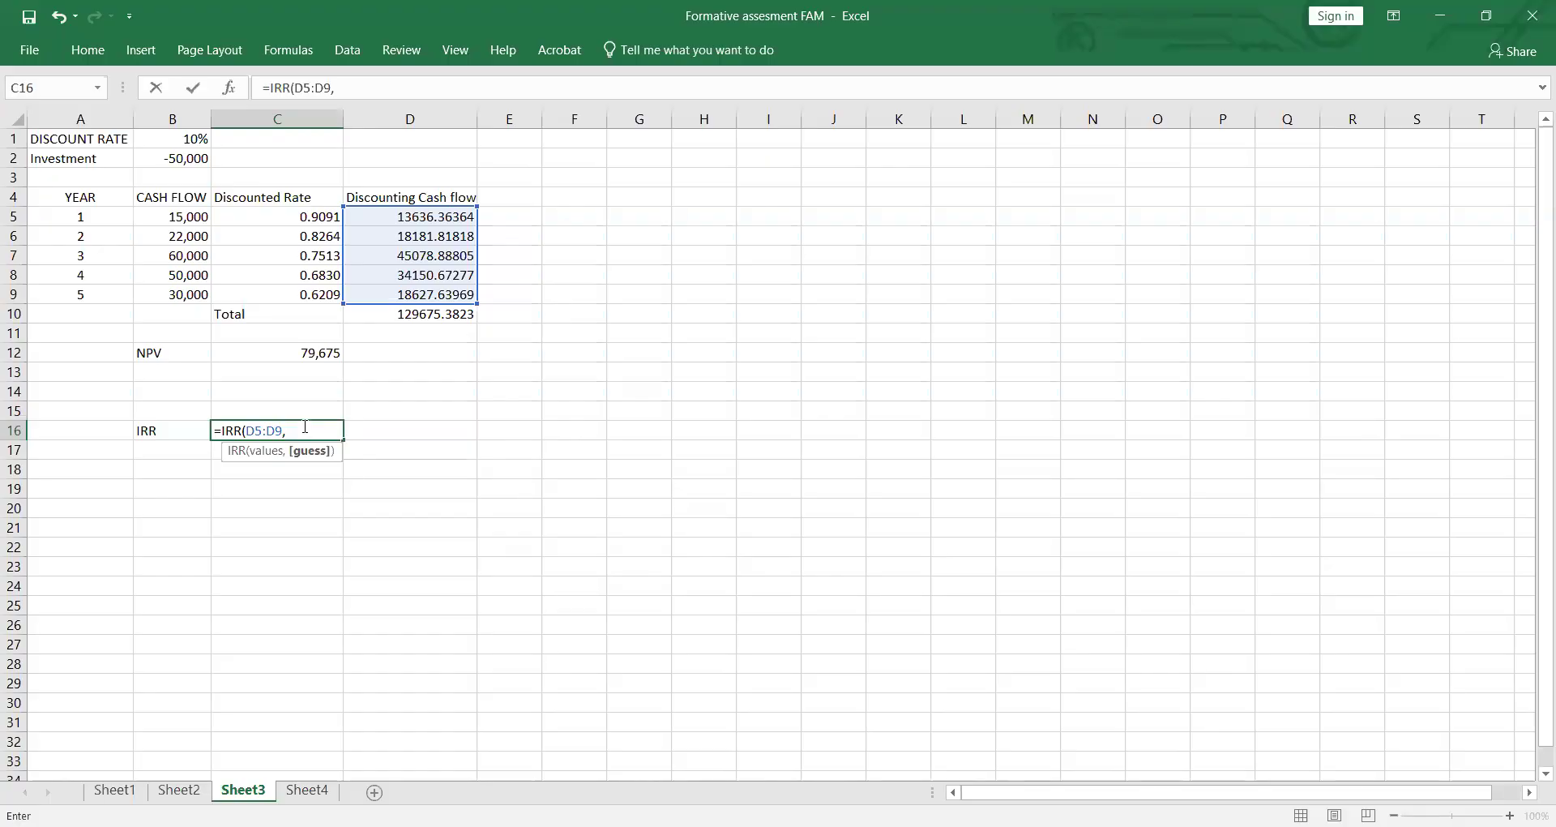
Step: Replace the IRR values range in C16 with the cash flows B5:B9 and enter the formula
{"action": "key", "text": "BackSpace"}
{"action": "key", "text": "BackSpace"}
{"action": "key", "text": "BackSpace"}
{"action": "key", "text": "BackSpace"}
{"action": "key", "text": "BackSpace"}
{"action": "key", "text": "BackSpace"}
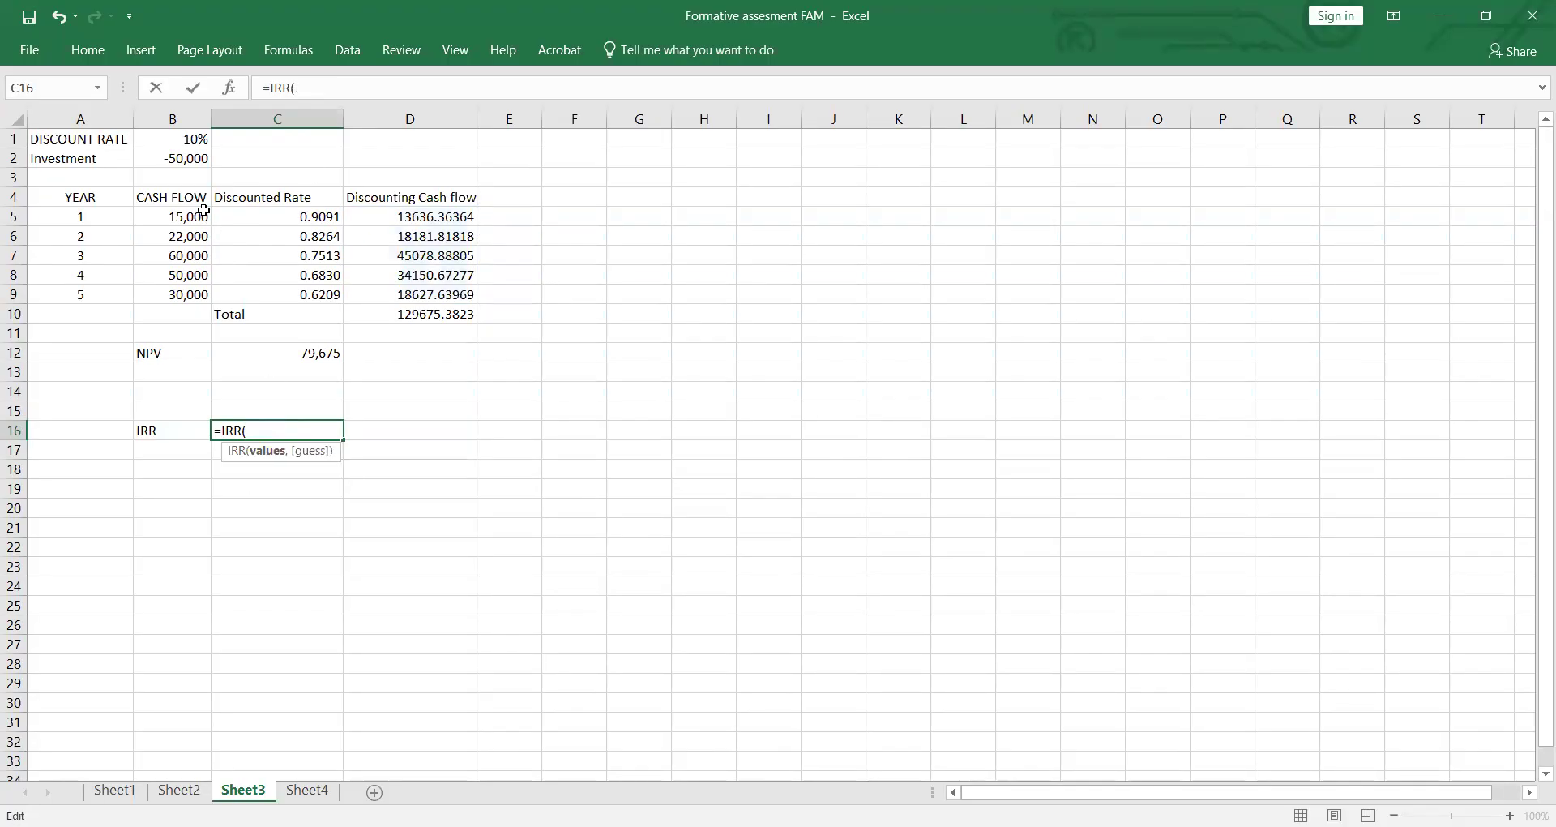
{"action": "left_click_drag", "start_coordinate": [199, 214], "coordinate": [189, 284]}
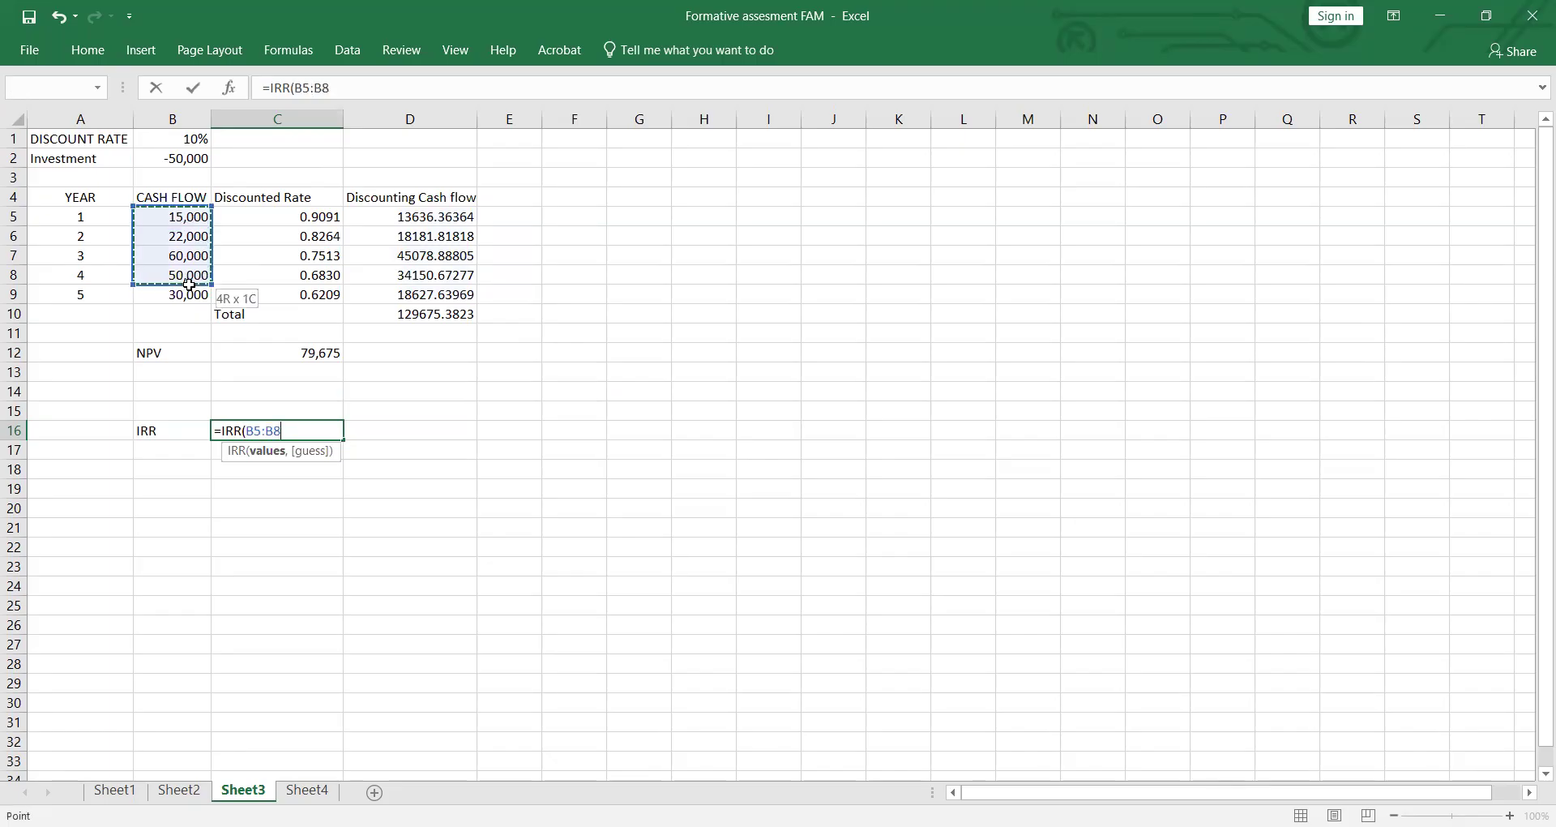
{"action": "key", "text": "Return"}
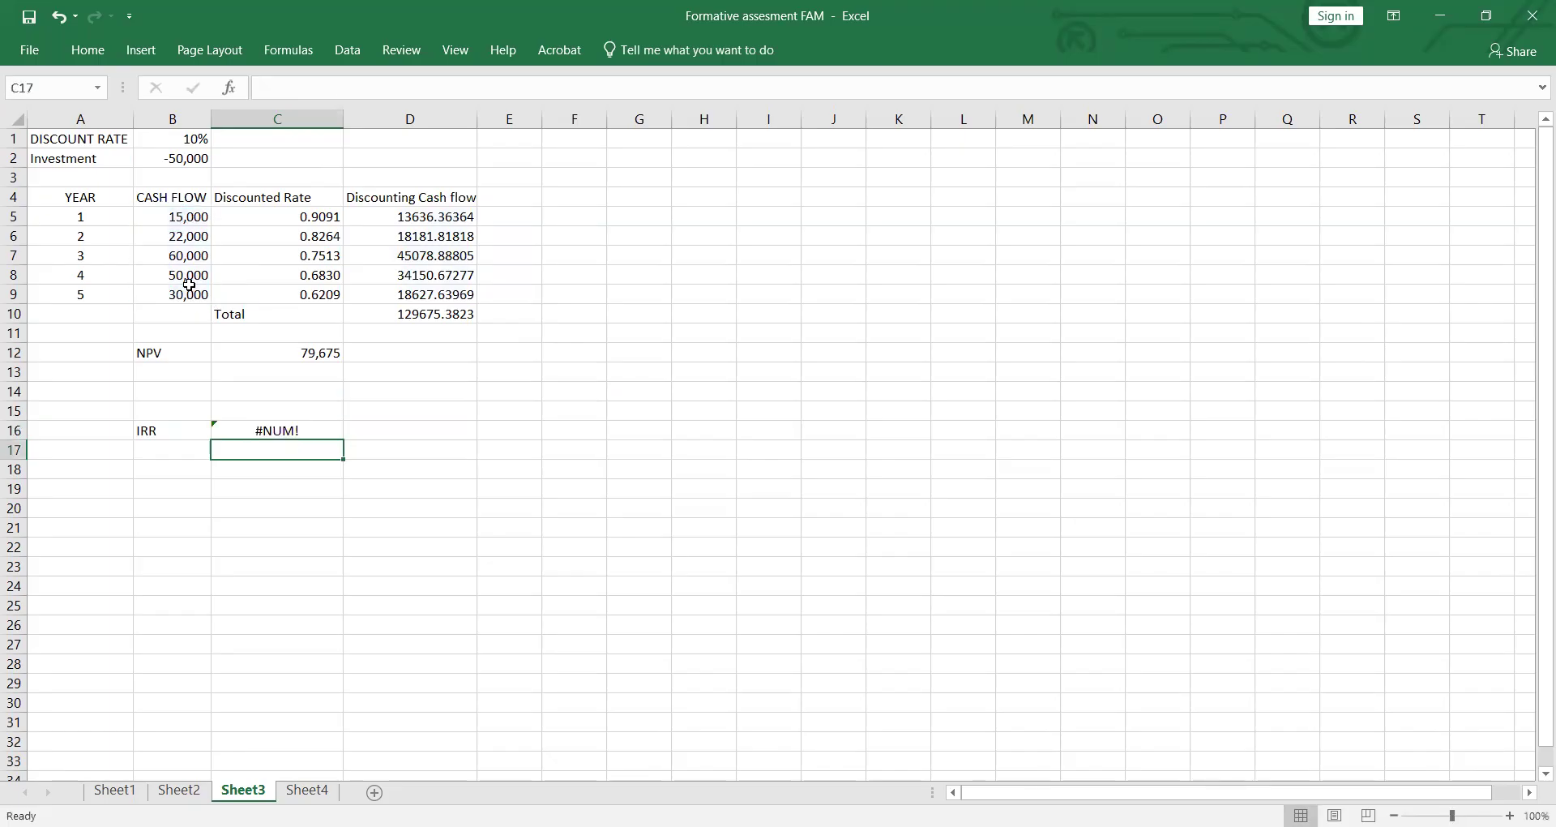
Step: Try the IRR formula in C16 with an empty guess argument, as =IRR(B5:B9,), and reselect the cell
{"action": "left_click", "coordinate": [305, 430]}
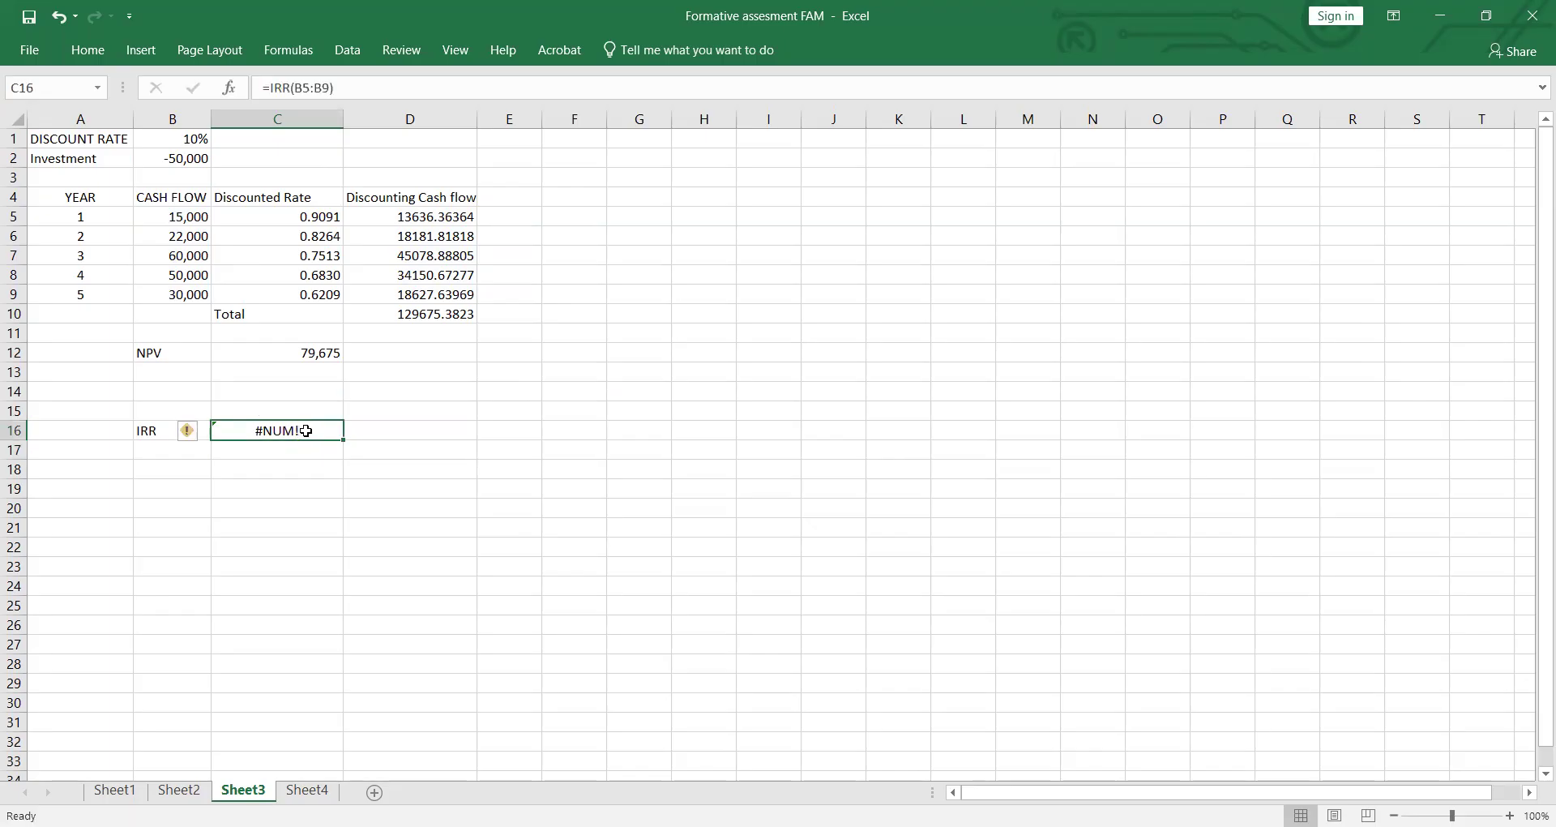
{"action": "double_click", "coordinate": [305, 430]}
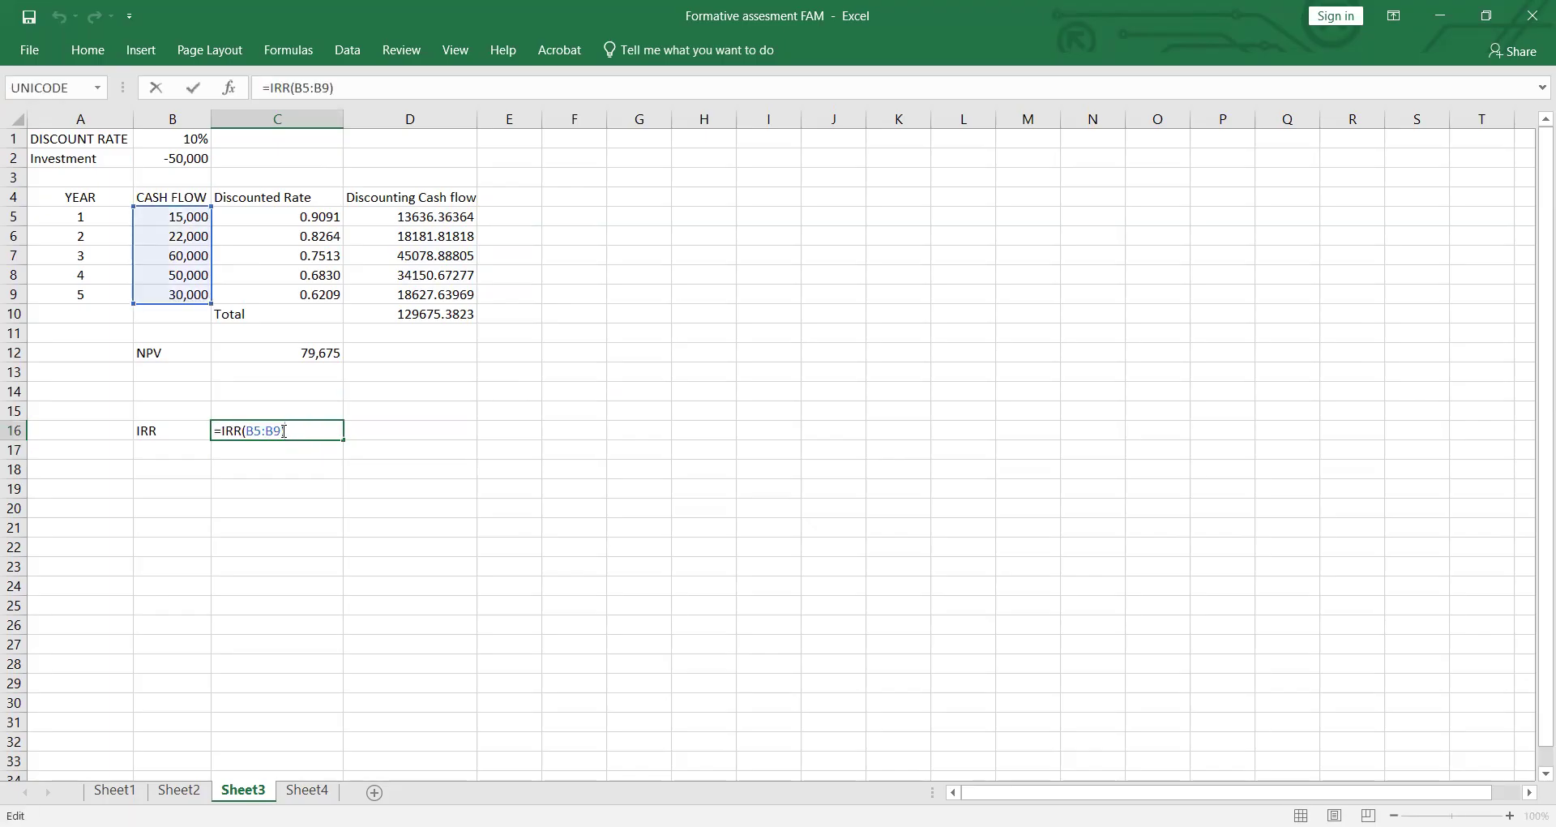
{"action": "left_click", "coordinate": [288, 429]}
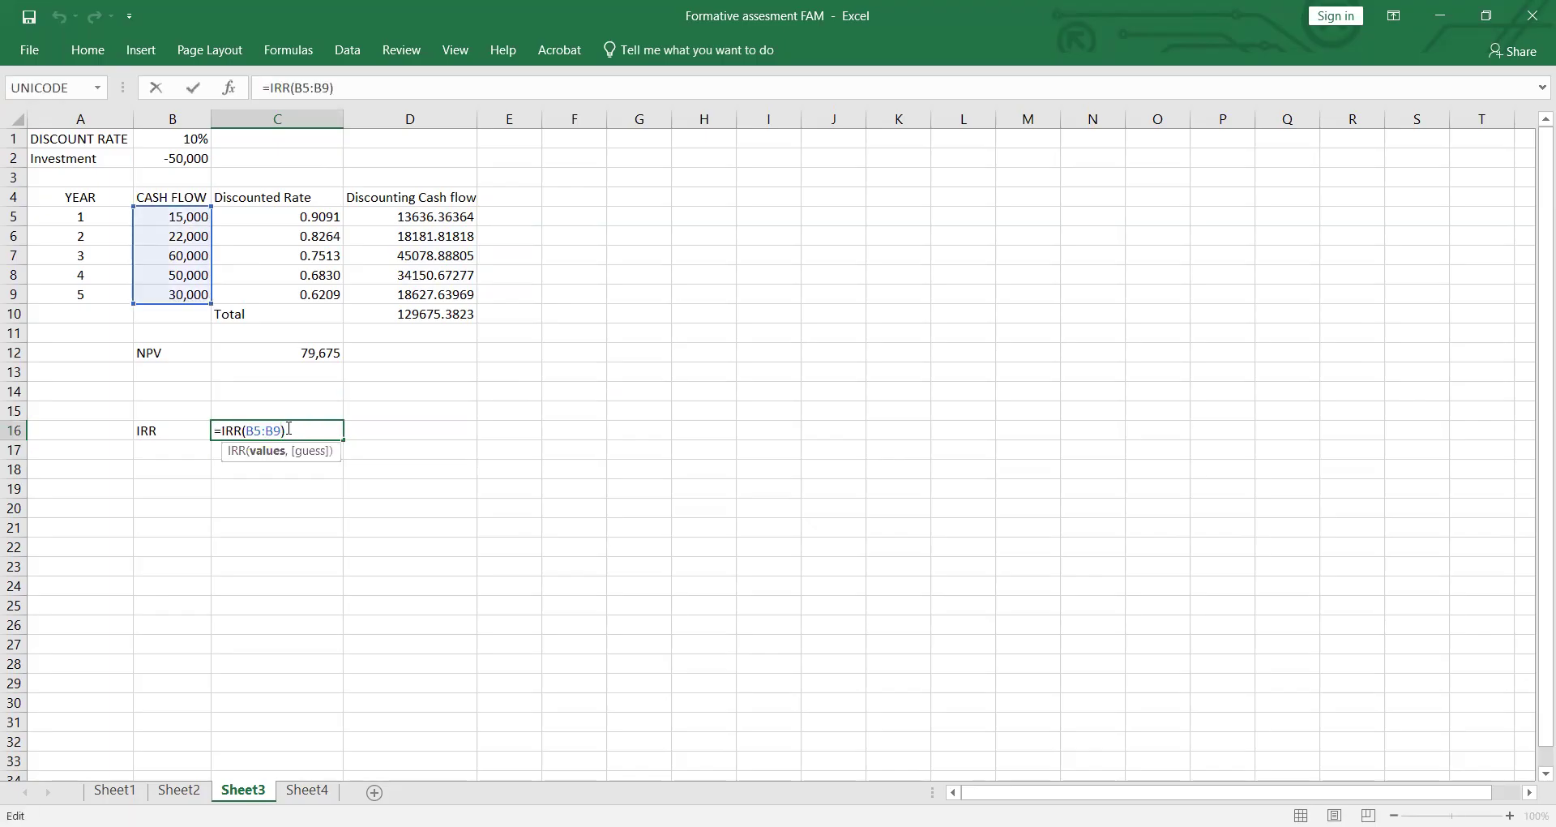
{"action": "type", "text": ","}
{"action": "key", "text": "Return"}
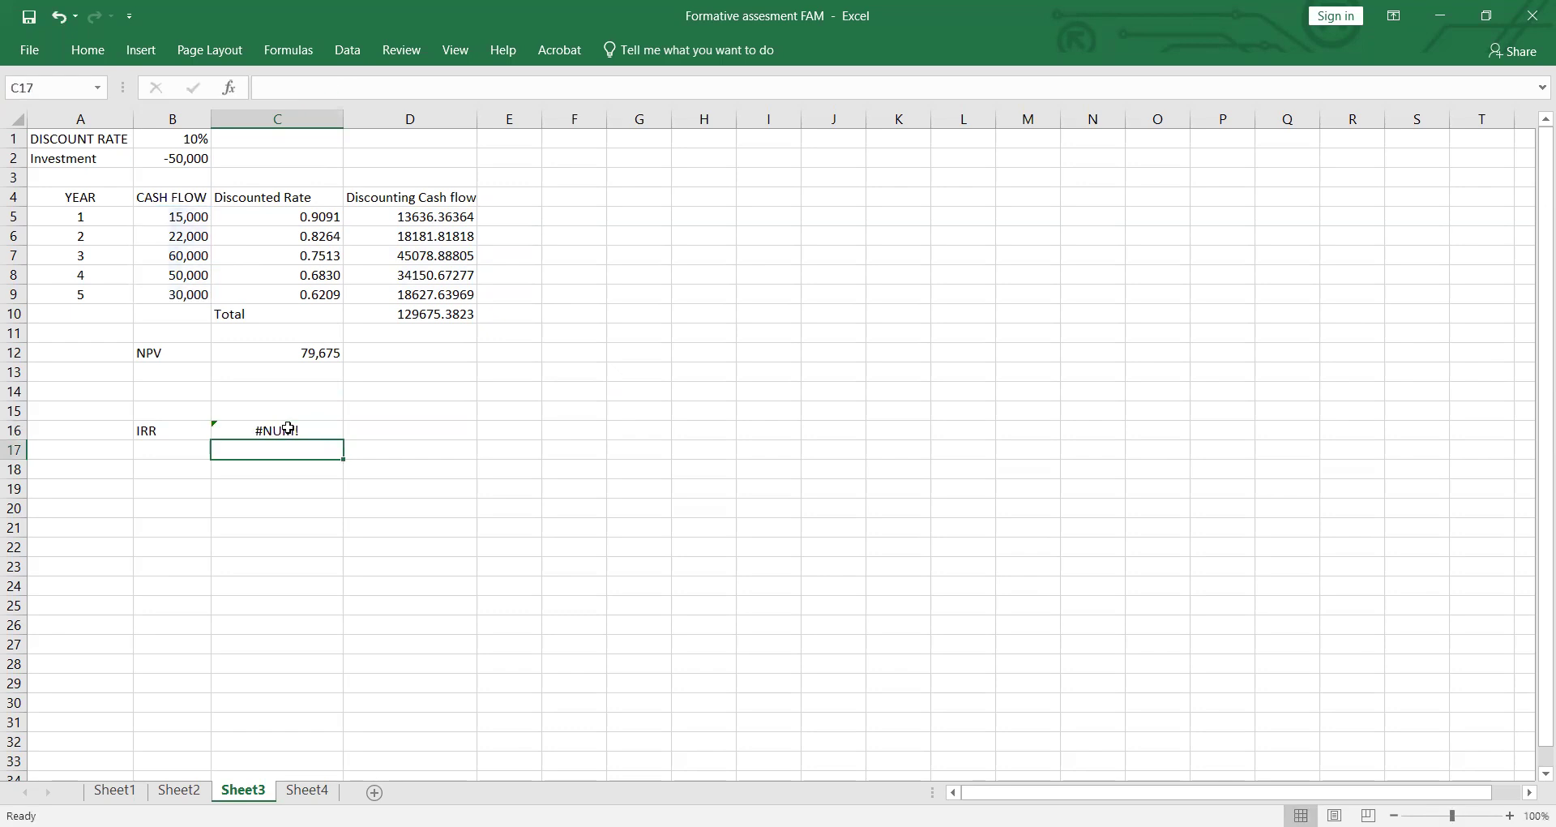
{"action": "left_click", "coordinate": [289, 428]}
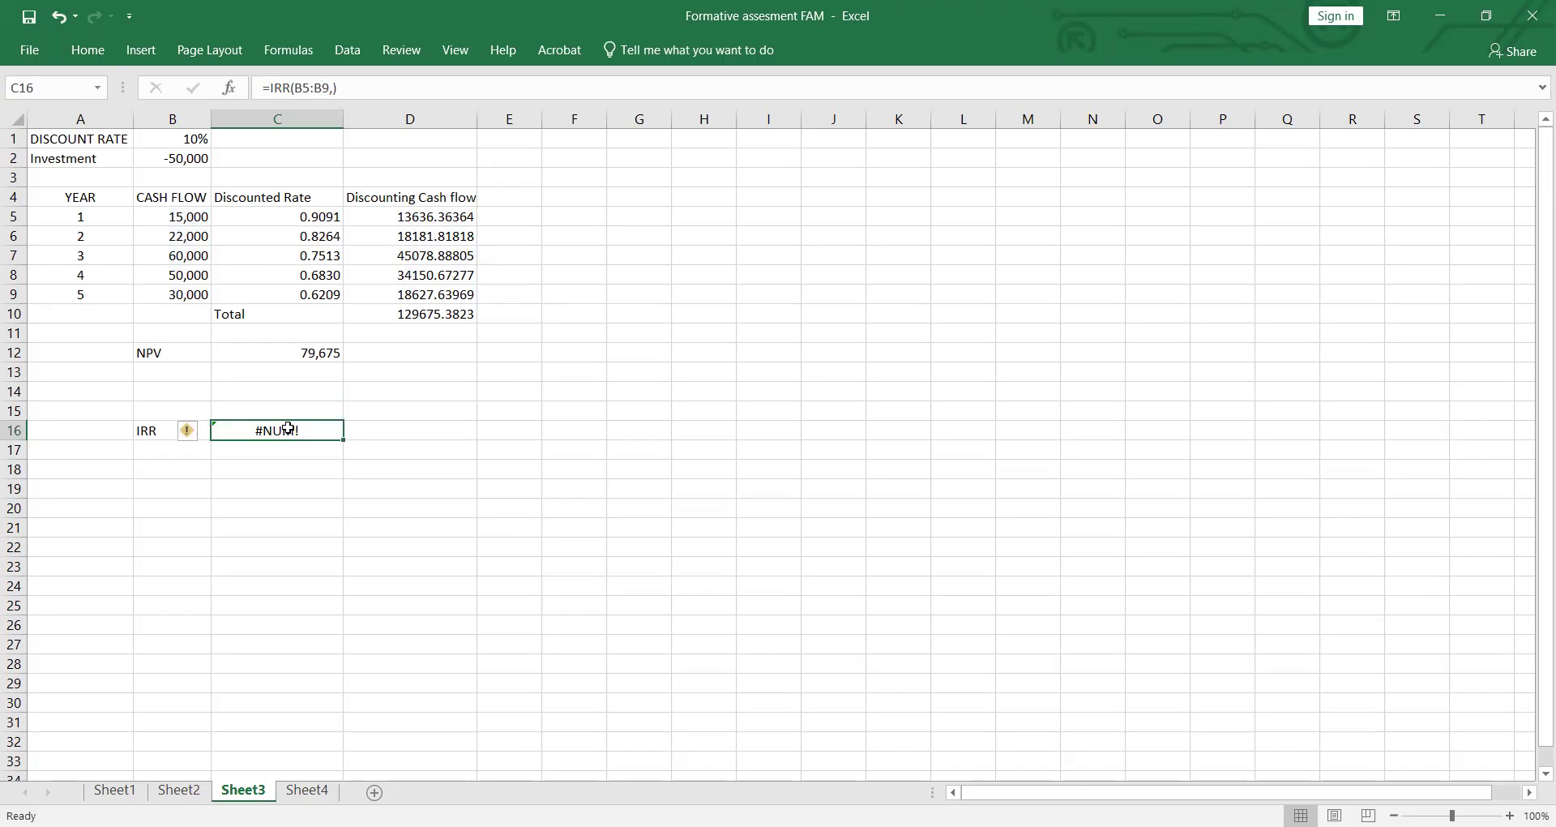
Step: Try the IRR formula in C16 with the discount rate in B1 as its guess argument
{"action": "double_click", "coordinate": [288, 429]}
{"action": "left_click", "coordinate": [284, 429]}
{"action": "key", "text": "Right"}
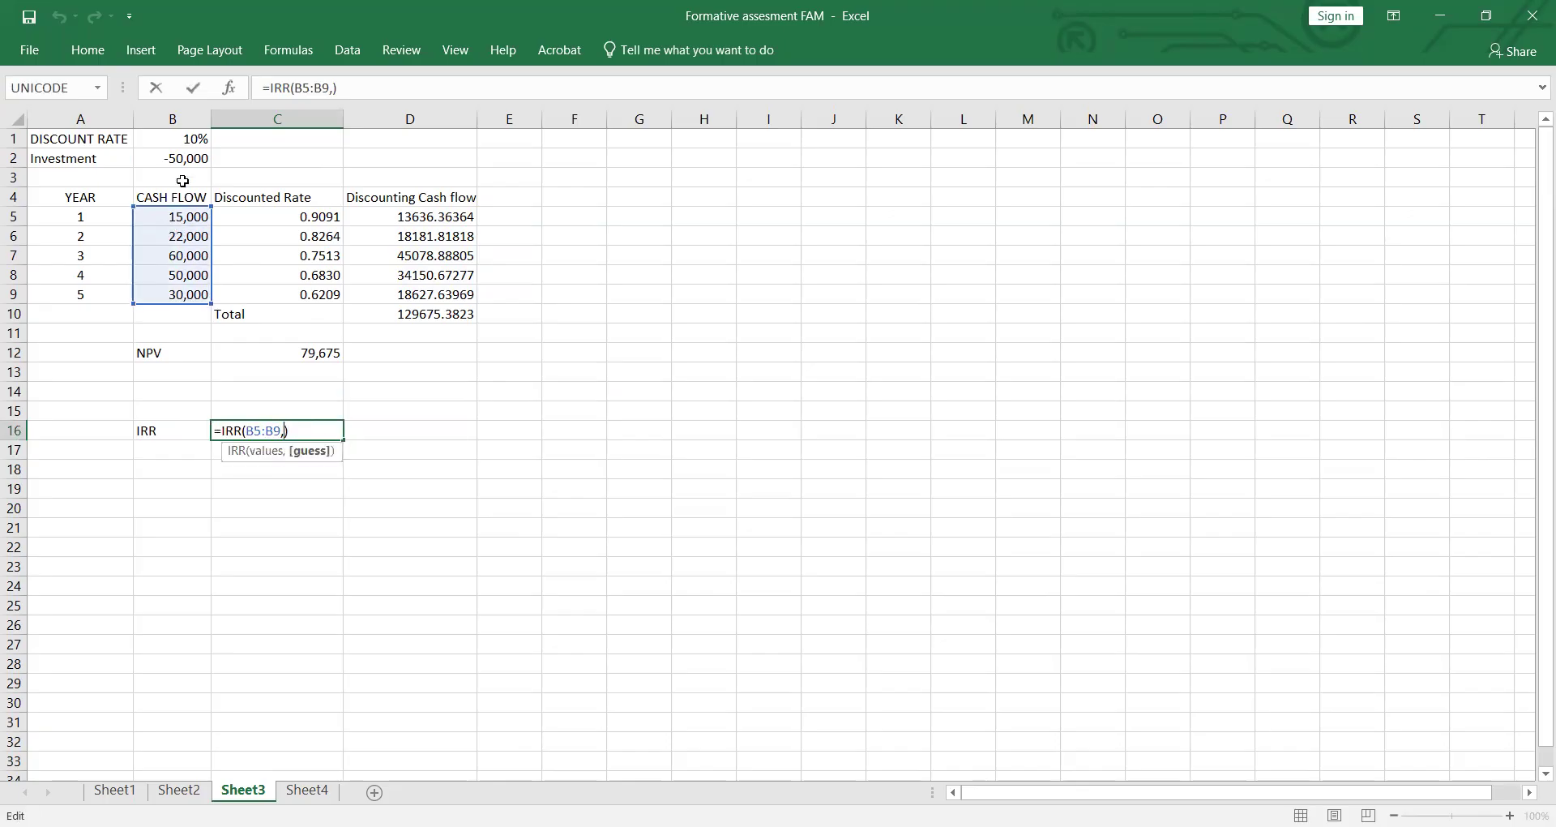
{"action": "left_click", "coordinate": [208, 139]}
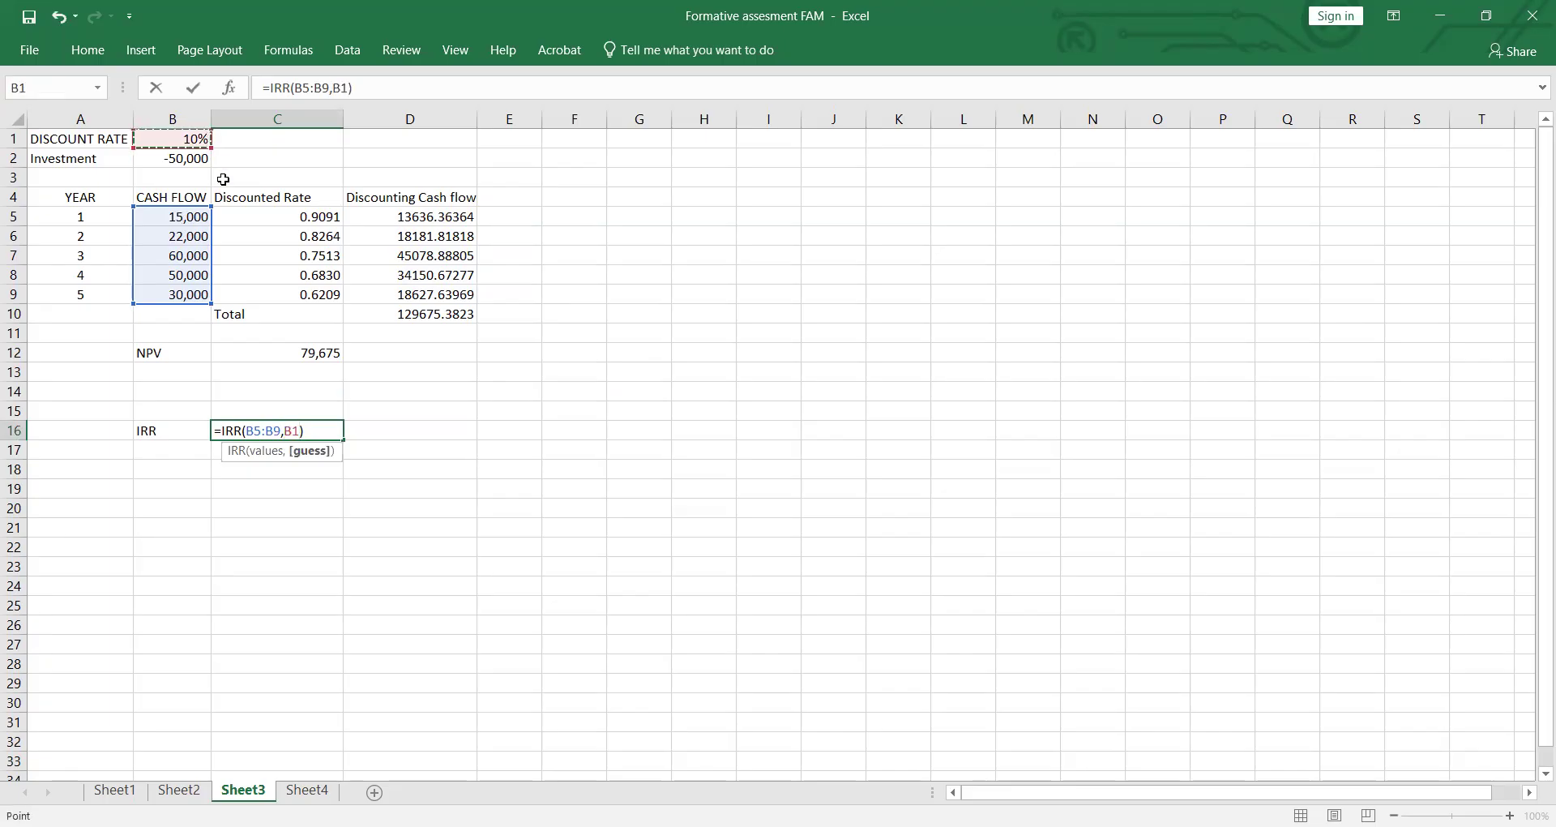
{"action": "key", "text": "Return"}
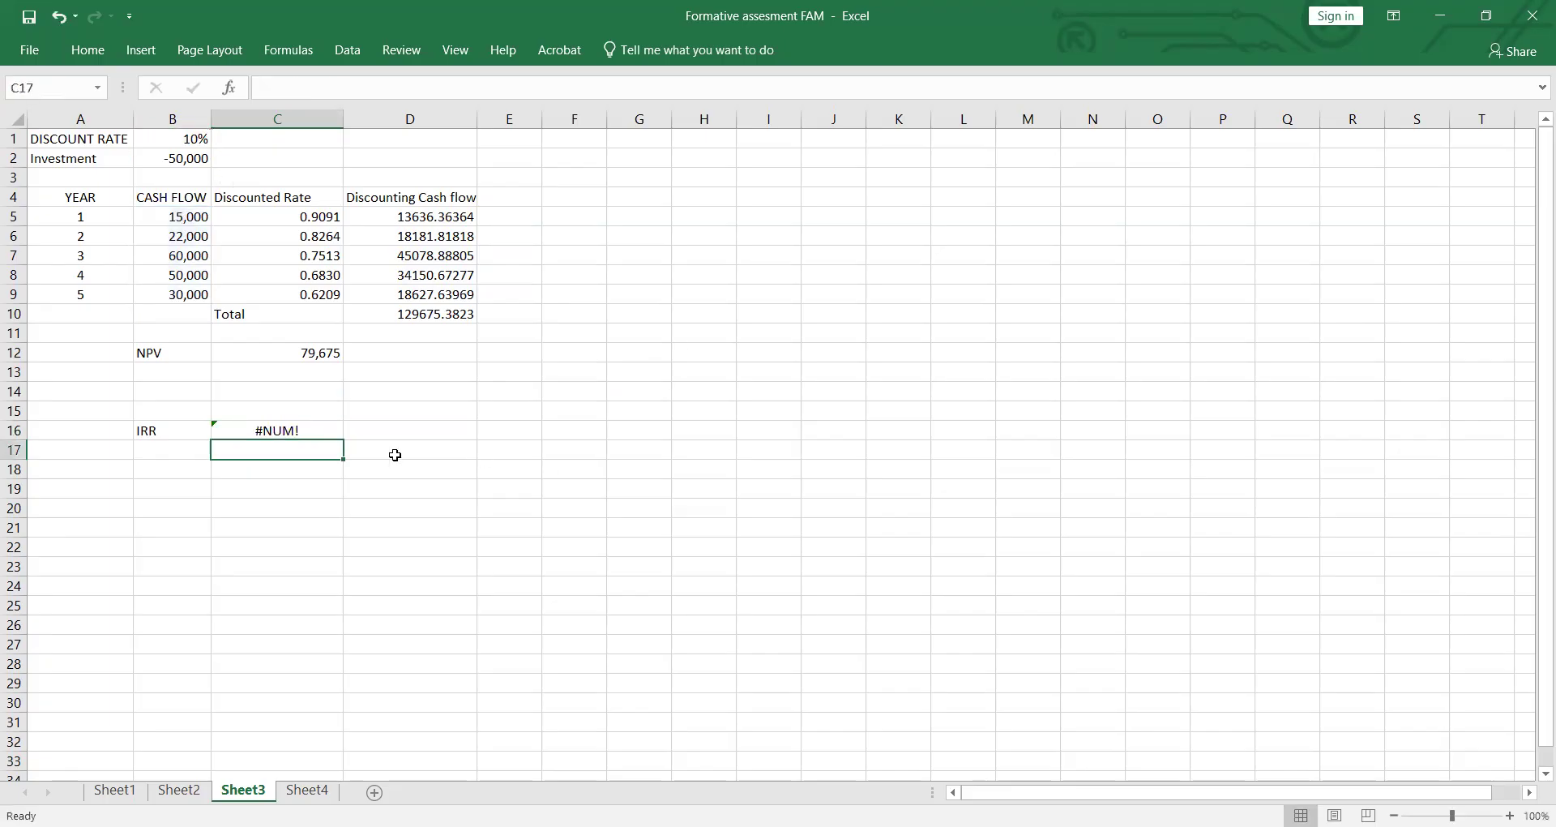
Step: Re-enter the IRR formula in C16 with cash flows B5:B9 and a guess of .15
{"action": "double_click", "coordinate": [321, 432]}
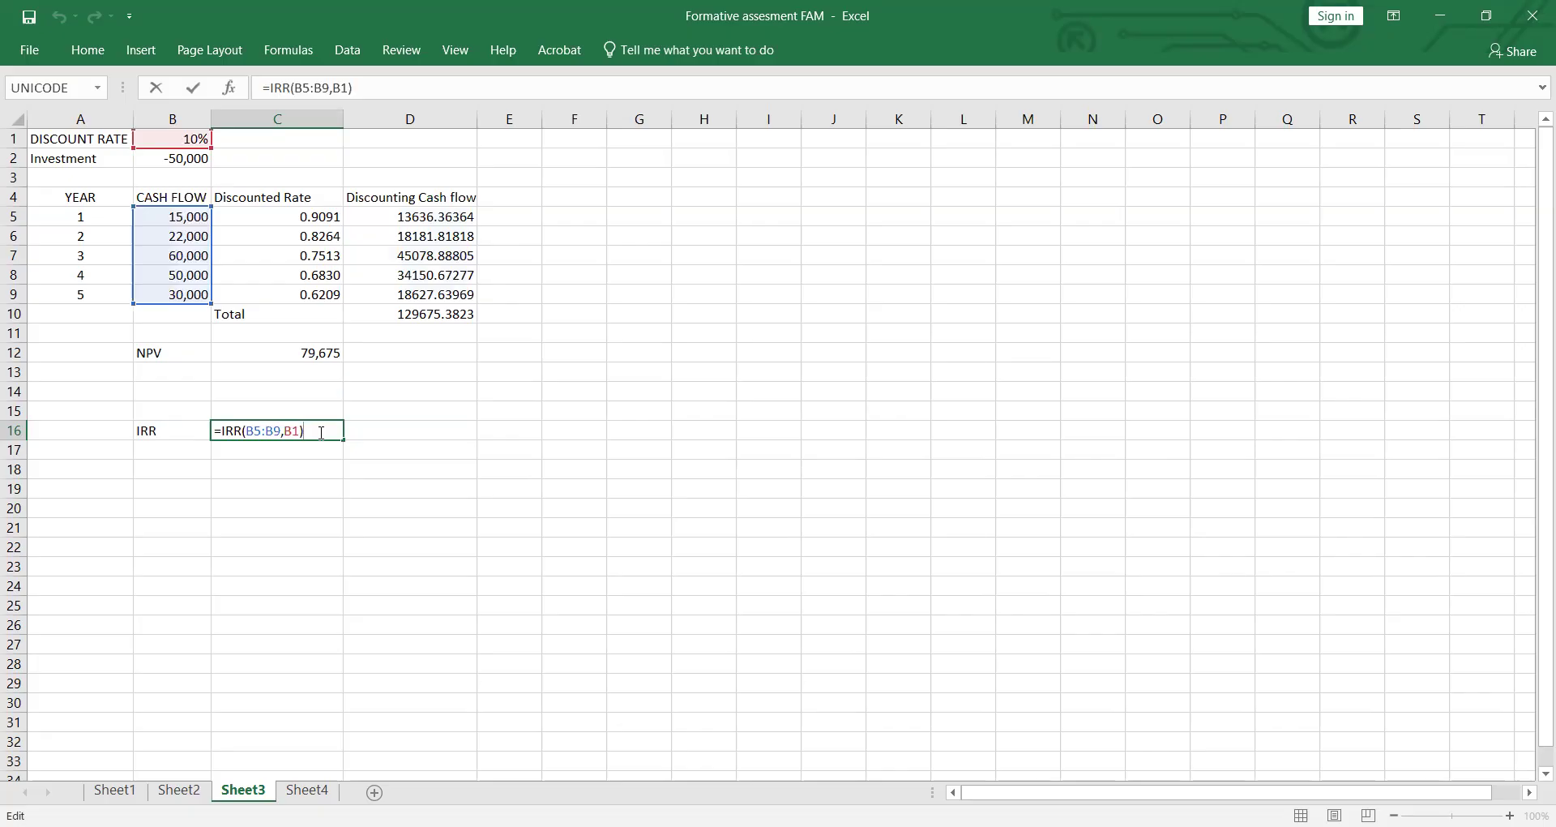
{"action": "key", "text": "BackSpace"}
{"action": "key", "text": "BackSpace"}
{"action": "key", "text": "BackSpace"}
{"action": "key", "text": "BackSpace"}
{"action": "key", "text": "BackSpace"}
{"action": "key", "text": "BackSpace"}
{"action": "key", "text": "BackSpace"}
{"action": "key", "text": "BackSpace"}
{"action": "key", "text": "BackSpace"}
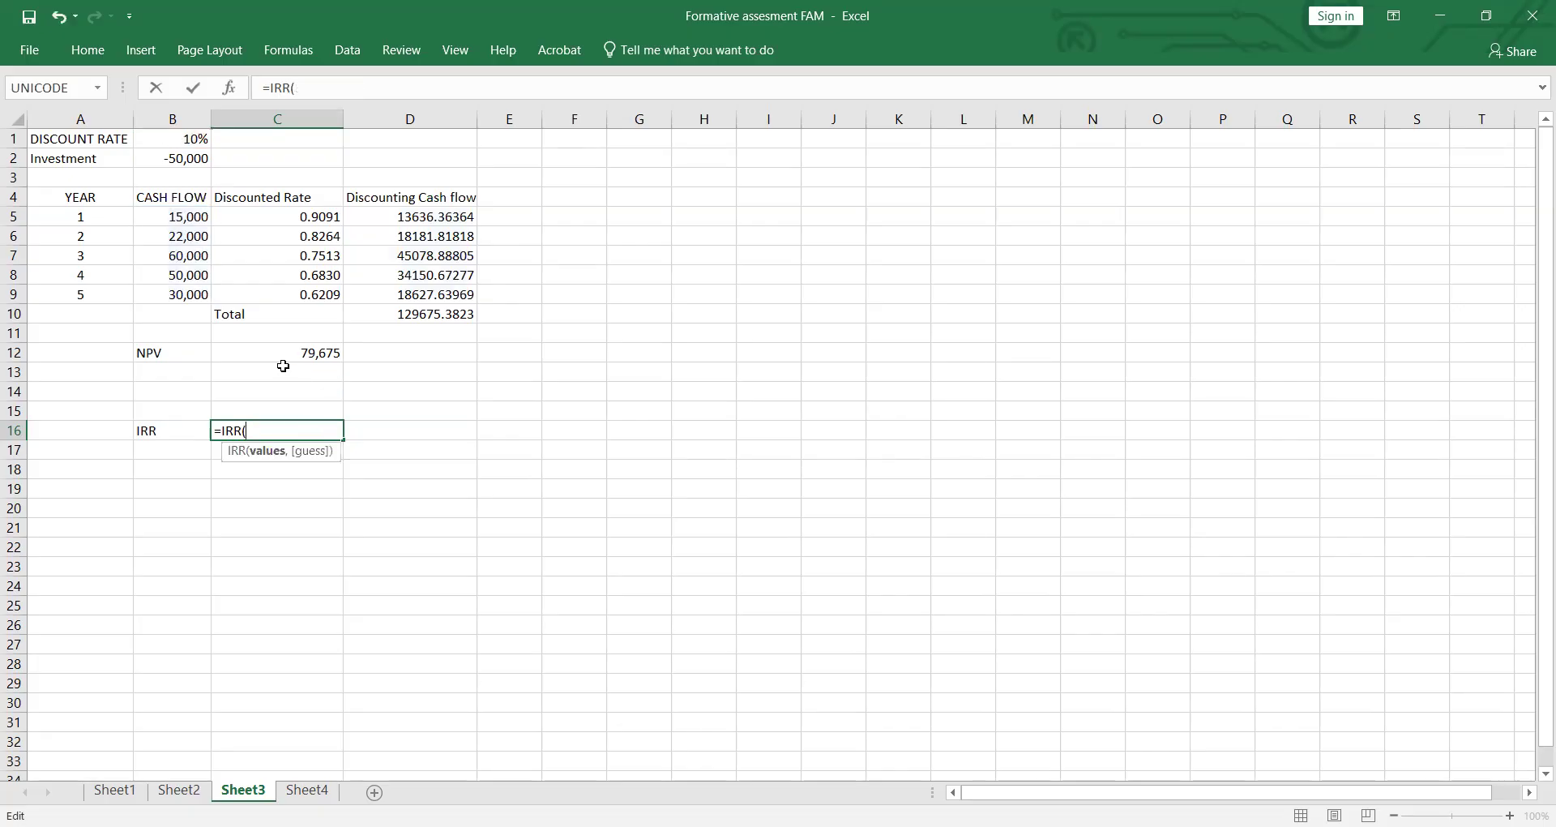
{"action": "left_click_drag", "start_coordinate": [201, 215], "coordinate": [195, 295]}
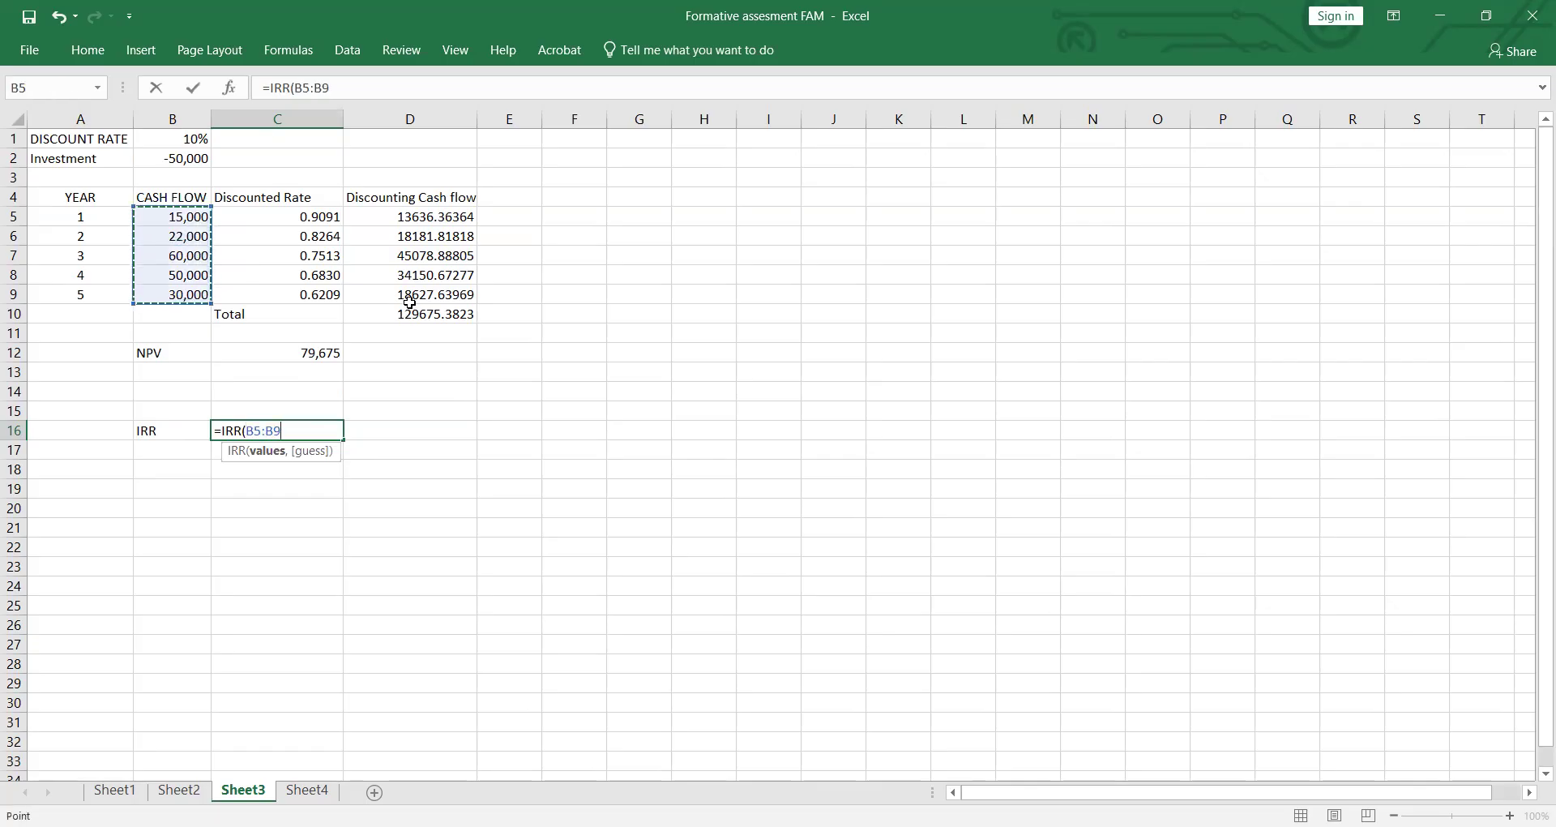
{"action": "type", "text": ","}
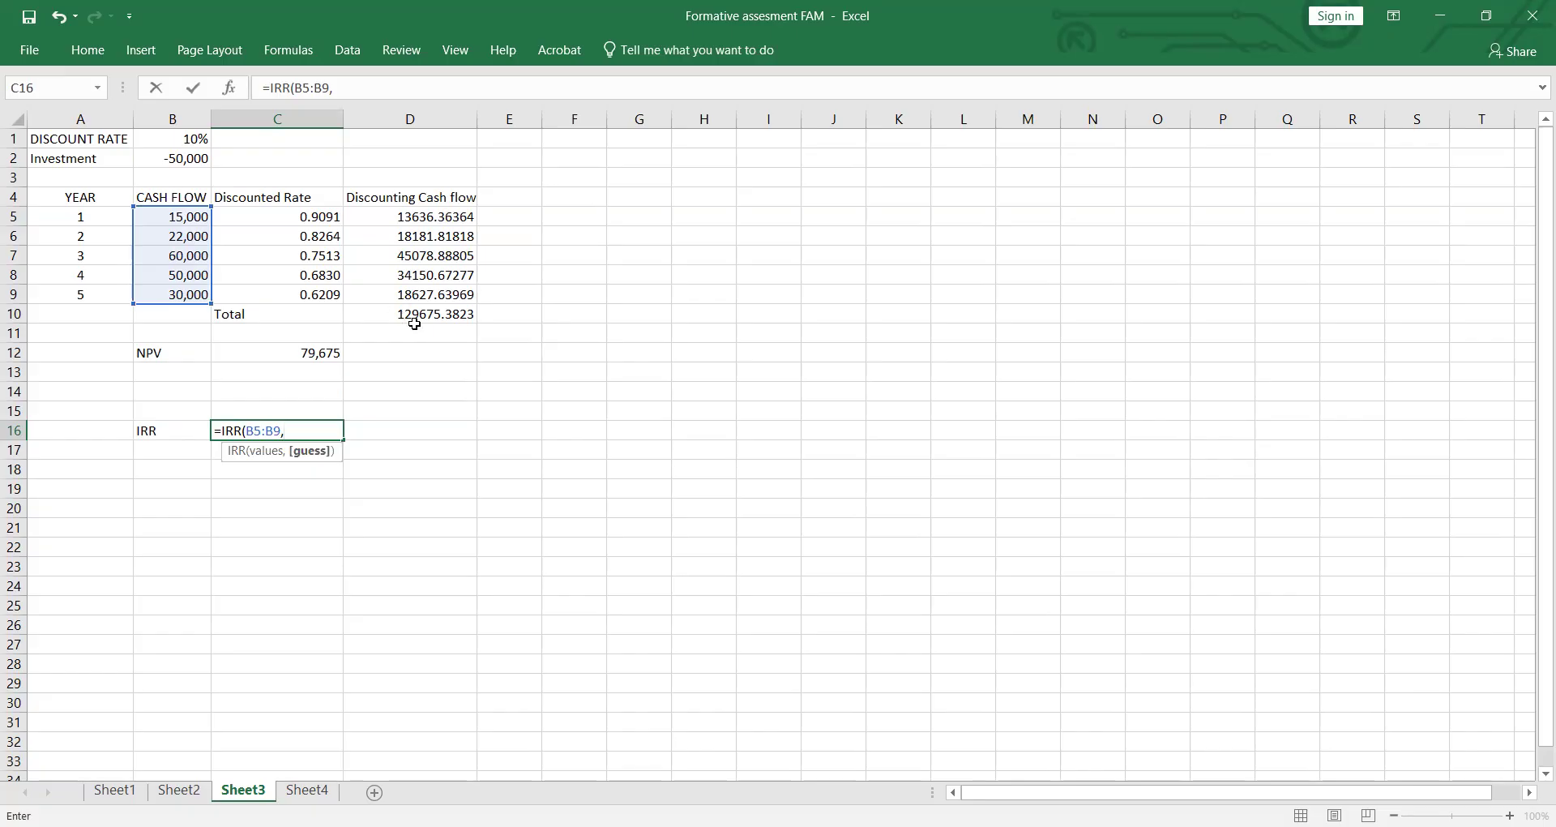
{"action": "type", "text": ".15"}
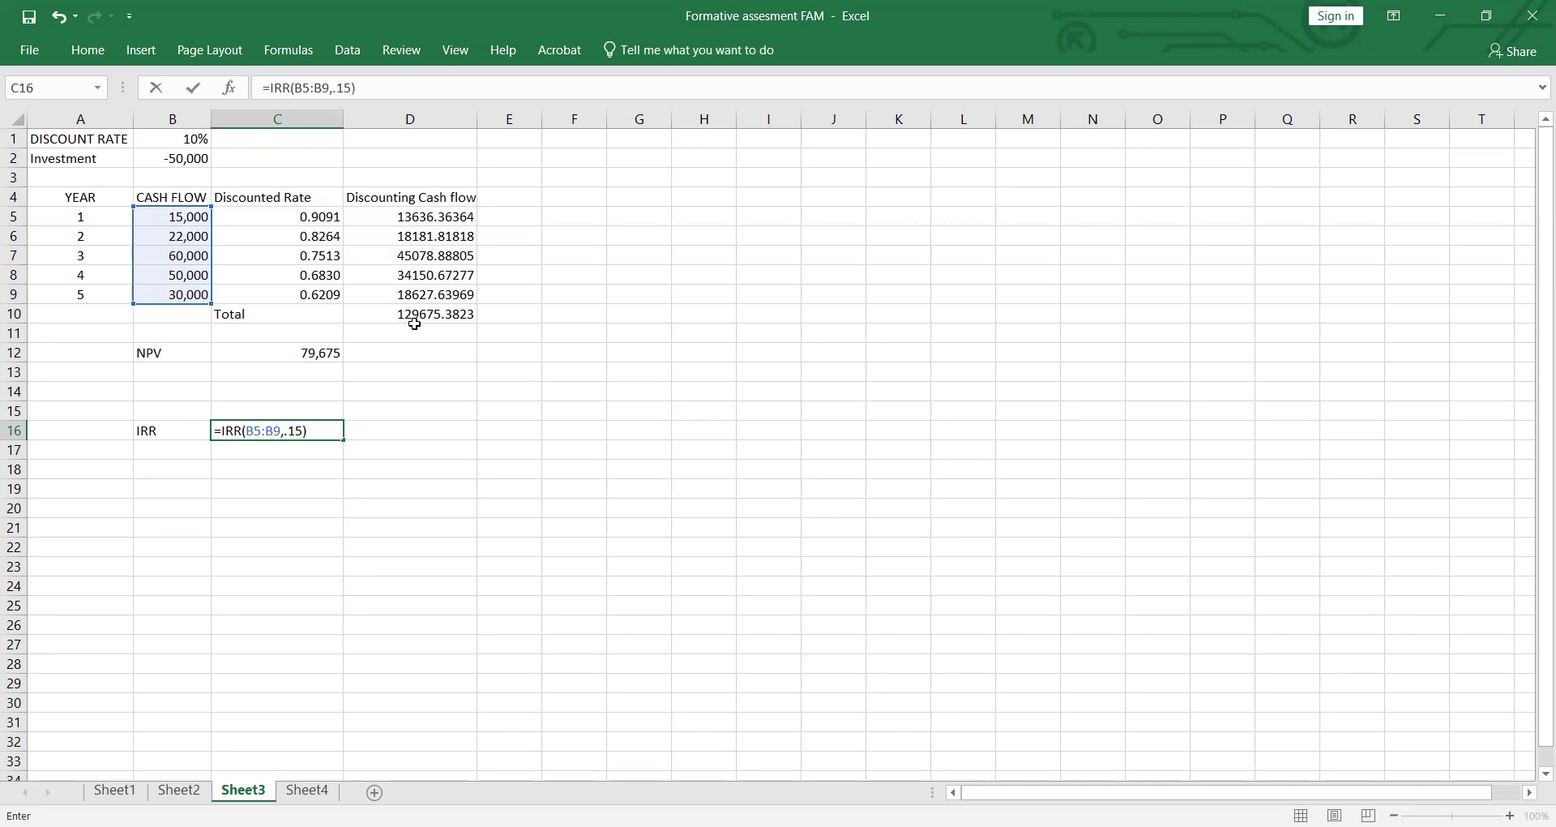
{"action": "key", "text": "Return"}
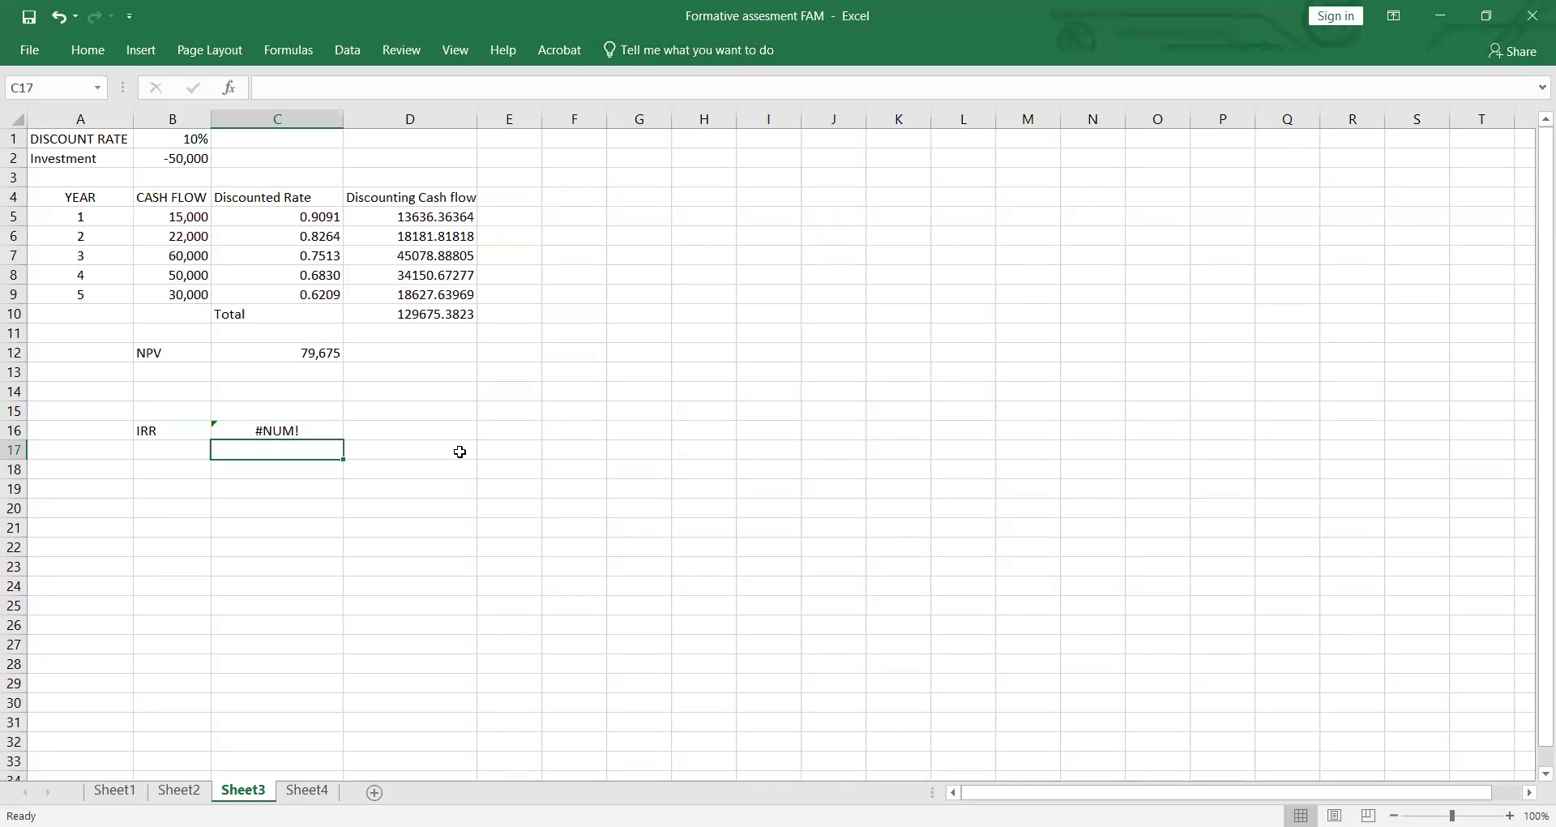
Step: Remove the guess argument from the IRR formula in C16 and enter it as =IRR(B5:B9)
{"action": "double_click", "coordinate": [278, 424]}
{"action": "left_click", "coordinate": [329, 431]}
{"action": "key", "text": "BackSpace"}
{"action": "key", "text": "BackSpace"}
{"action": "key", "text": "BackSpace"}
{"action": "key", "text": "BackSpace"}
{"action": "key", "text": "BackSpace"}
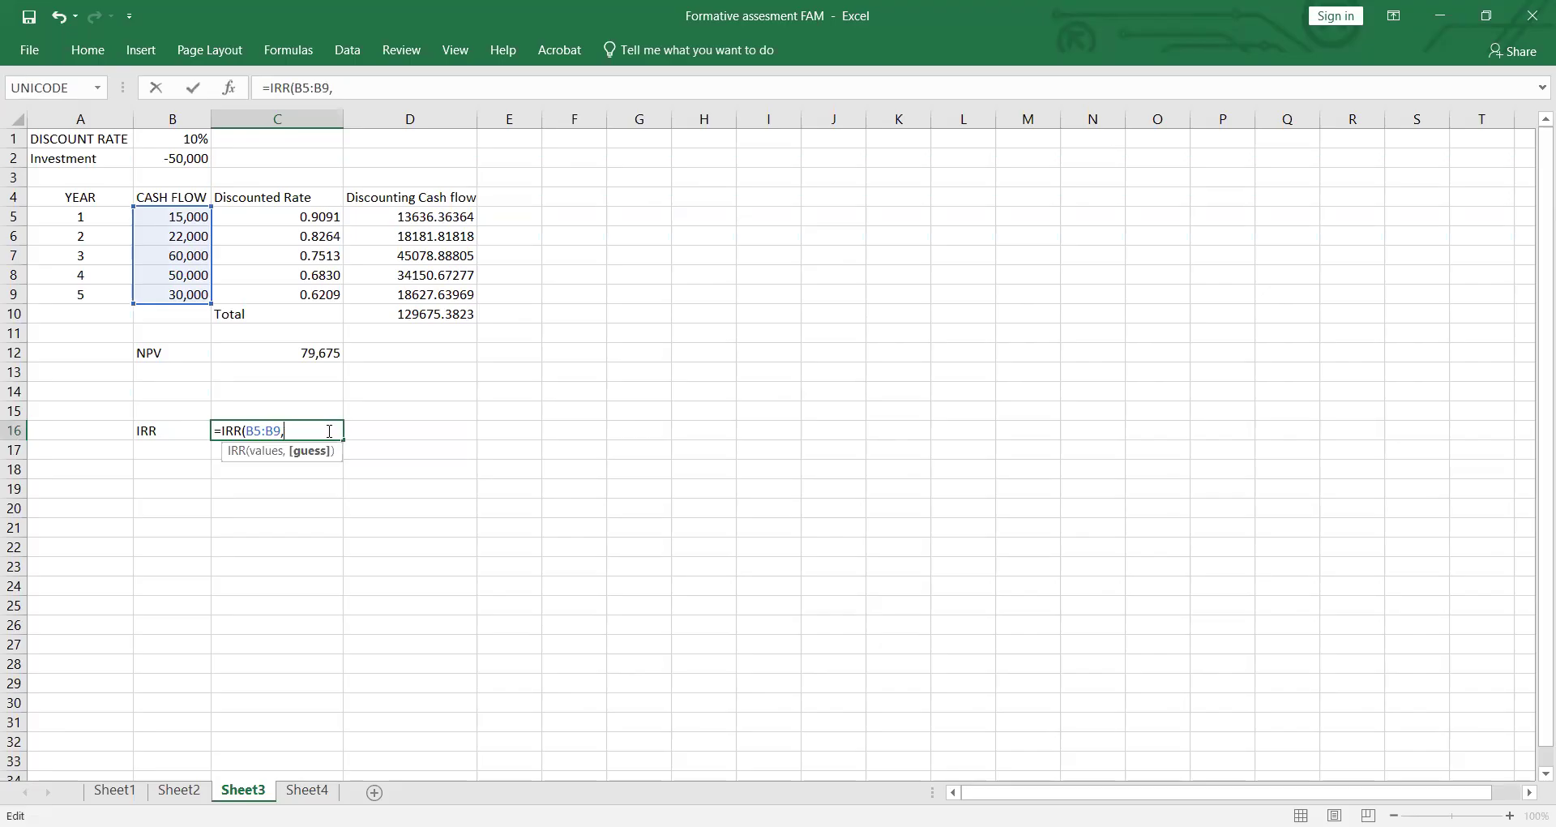
{"action": "key", "text": "BackSpace"}
{"action": "type", "text": ")"}
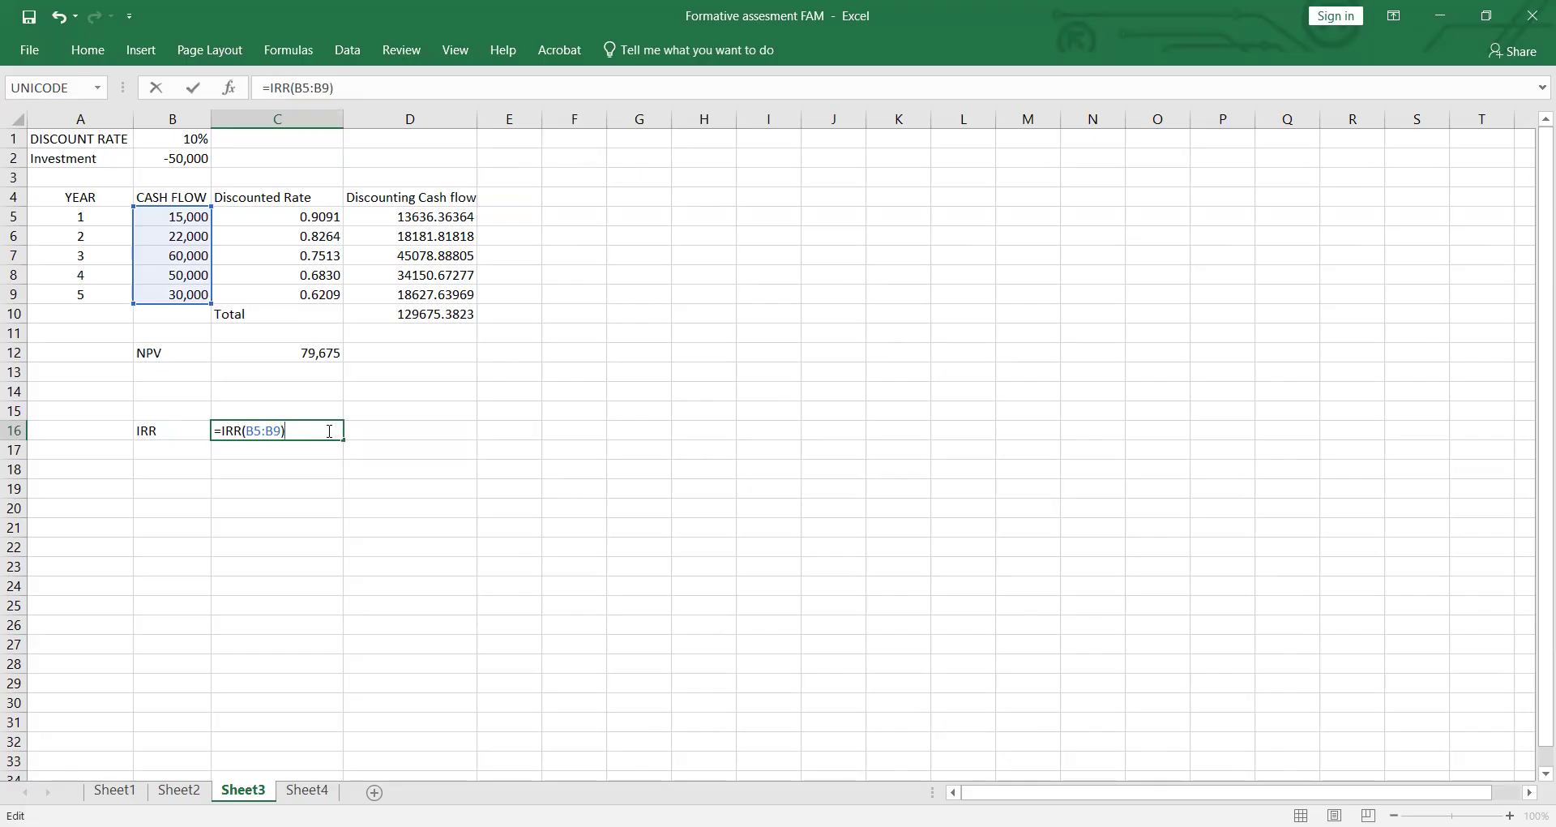
{"action": "key", "text": "Return"}
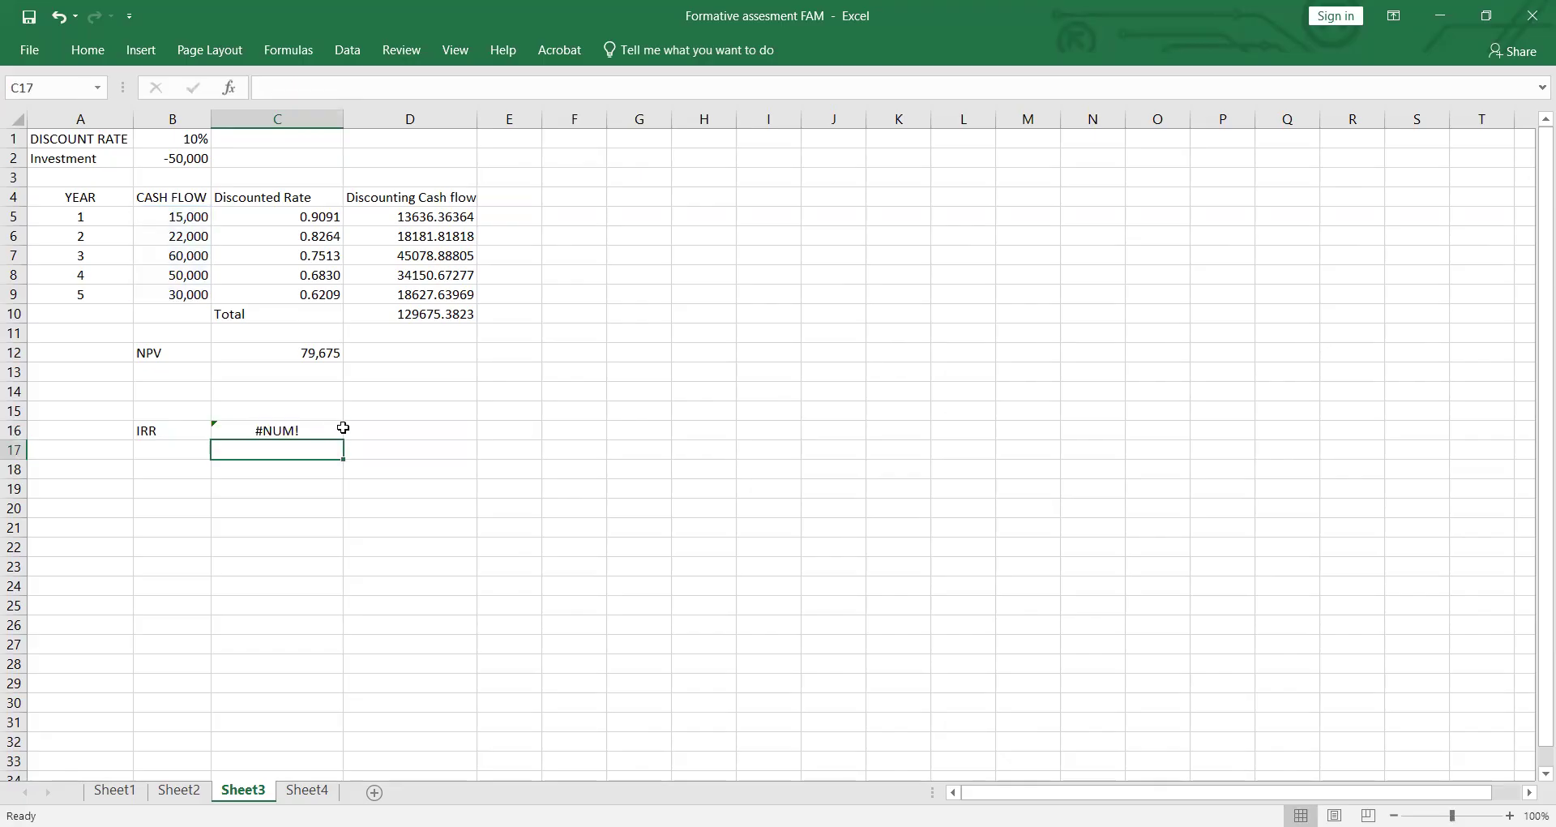
Step: Try adding a bracketed guess to the IRR formula in C16, as =IRR(B5:B9,[.10]
{"action": "double_click", "coordinate": [329, 428]}
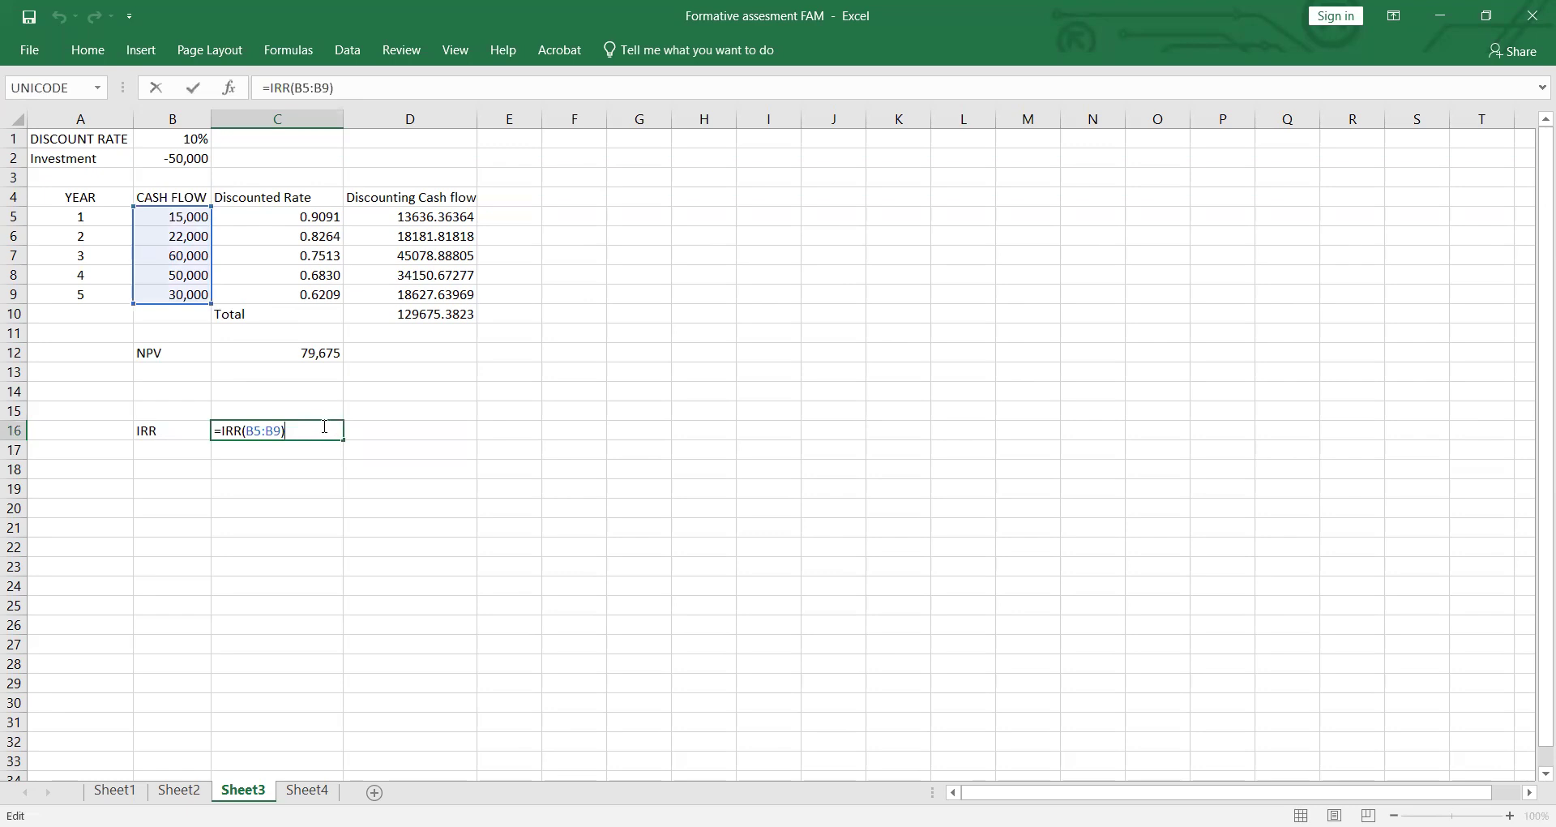
{"action": "key", "text": "BackSpace"}
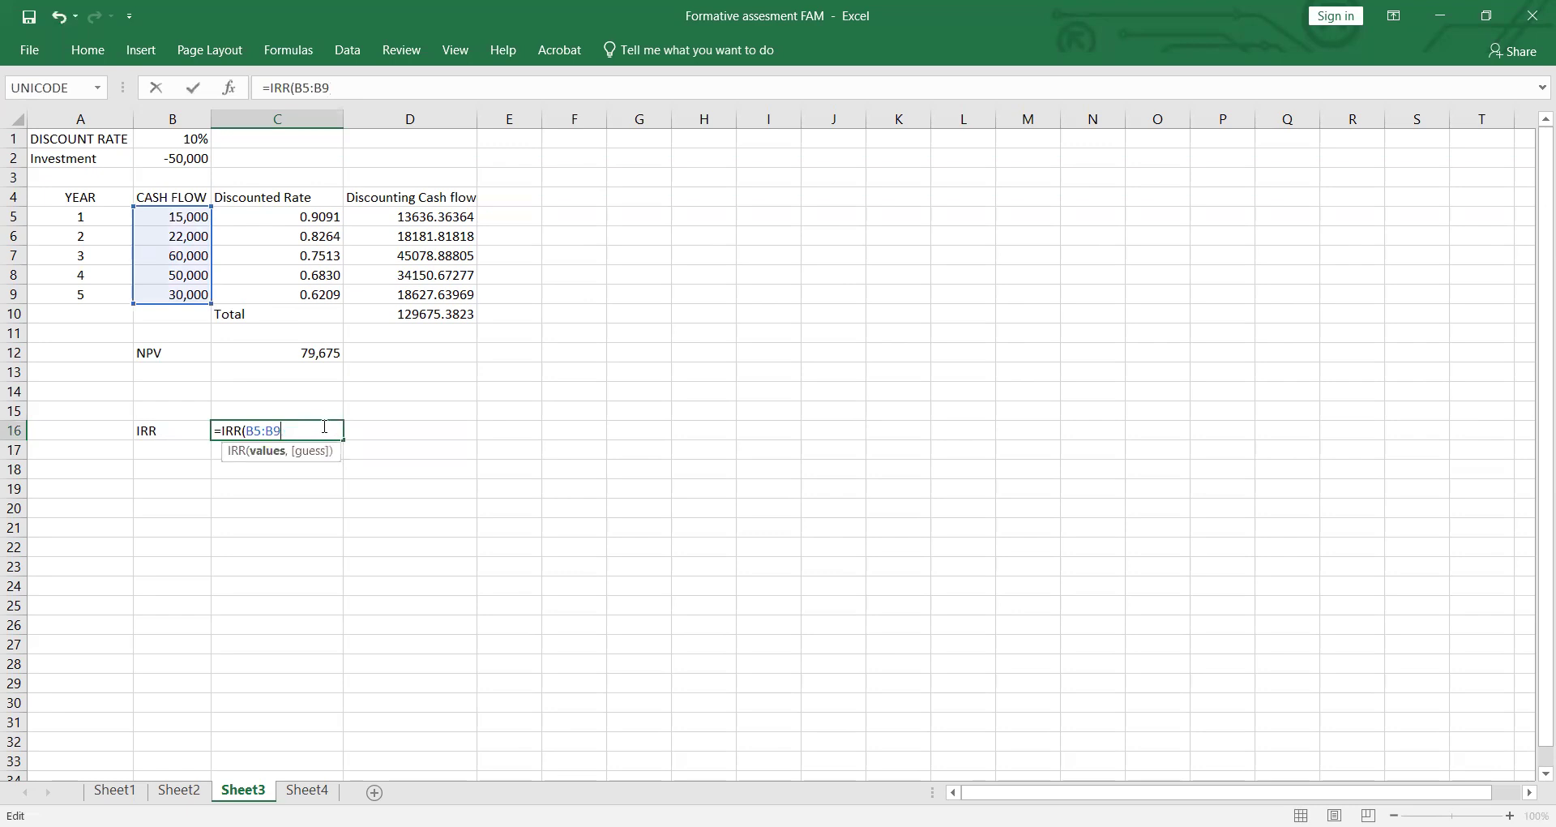
{"action": "type", "text": ","}
{"action": "type", "text": ".10"}
{"action": "key", "text": "BackSpace"}
{"action": "key", "text": "BackSpace"}
{"action": "key", "text": "BackSpace"}
{"action": "type", "text": "[.10]"}
{"action": "key", "text": "Return"}
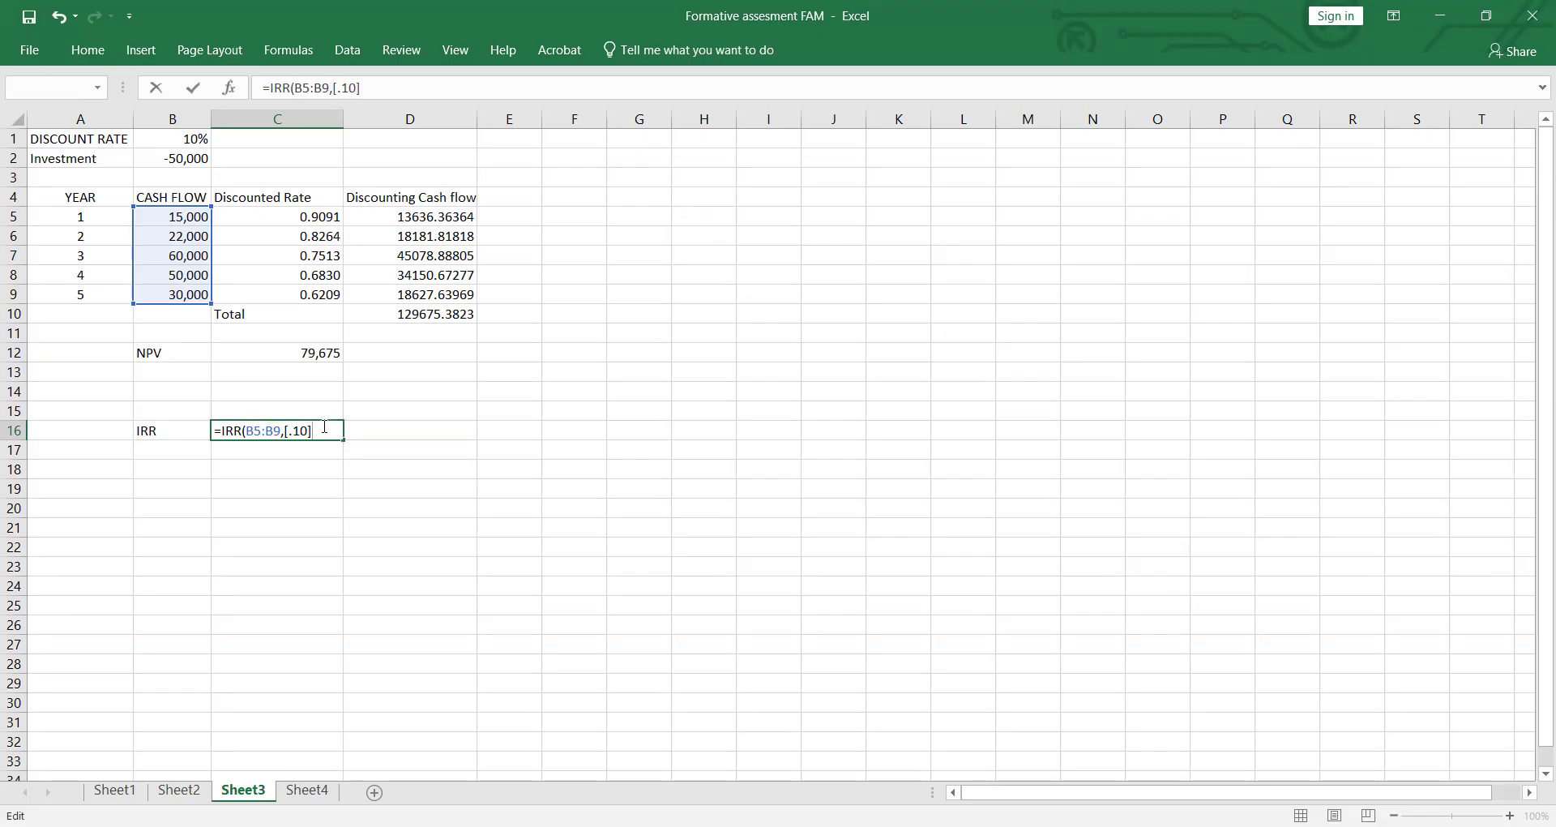
Step: Replace the bracketed guess in C16's formula with an empty argument, entering =IRR(B5:B9,), and reselect the cell
{"action": "key", "text": "Return"}
{"action": "type", "text": ")"}
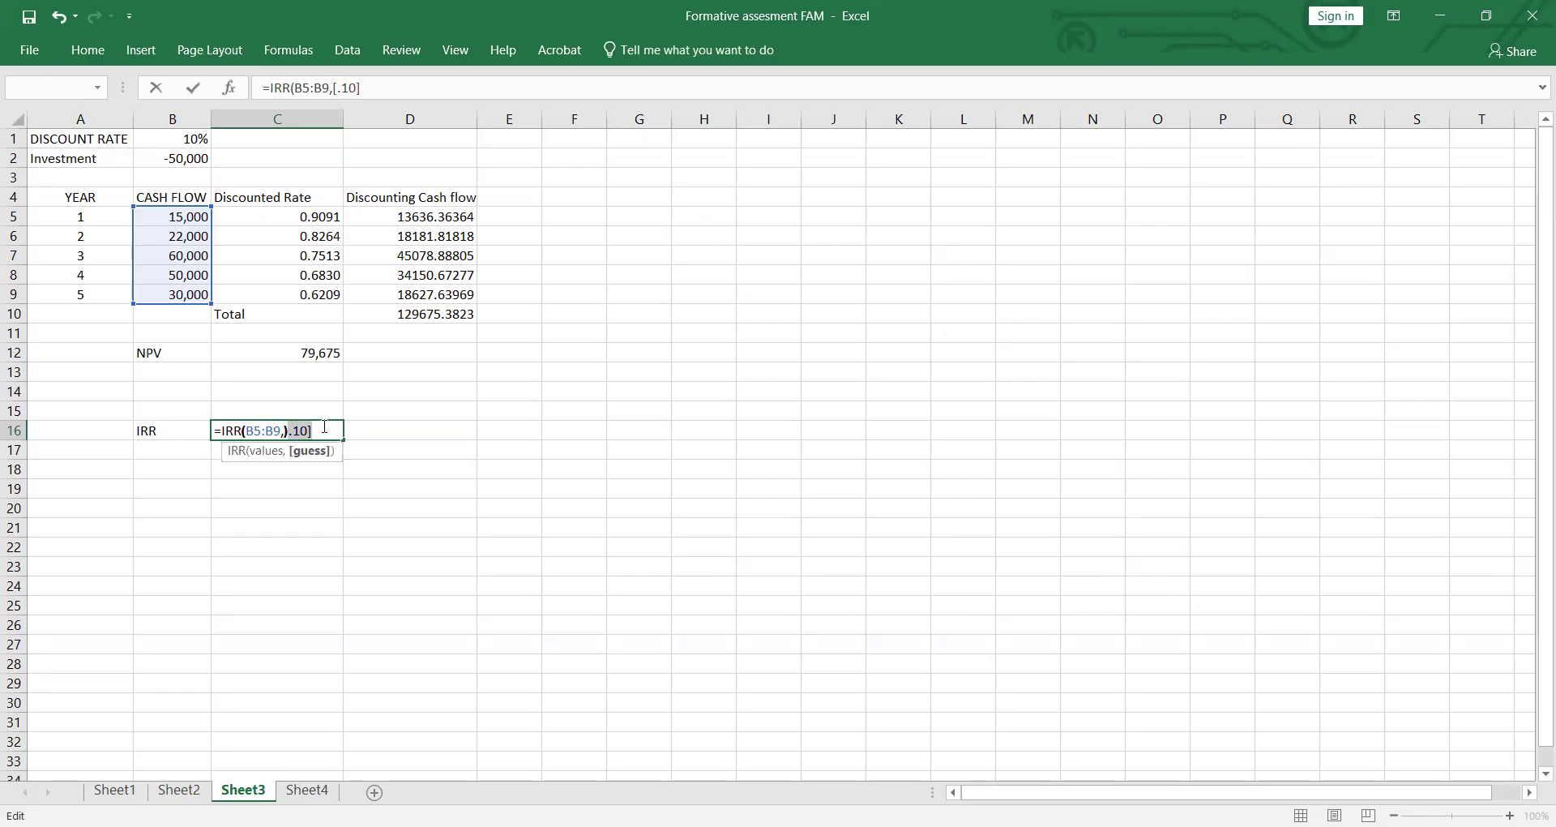
{"action": "key", "text": "Return"}
{"action": "left_click", "coordinate": [317, 434]}
{"action": "double_click", "coordinate": [317, 435]}
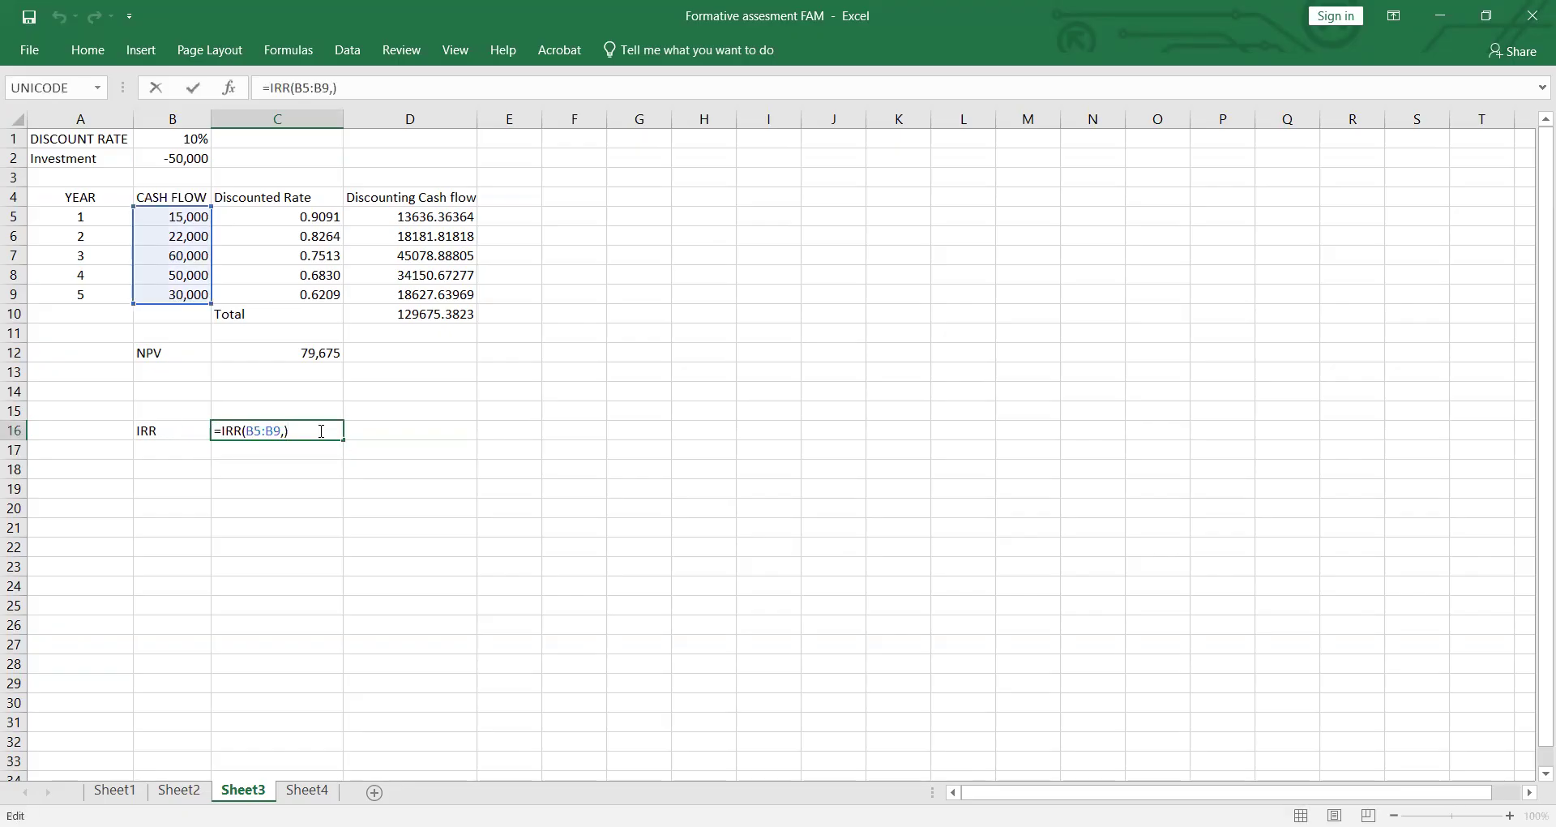
{"action": "left_click", "coordinate": [395, 591]}
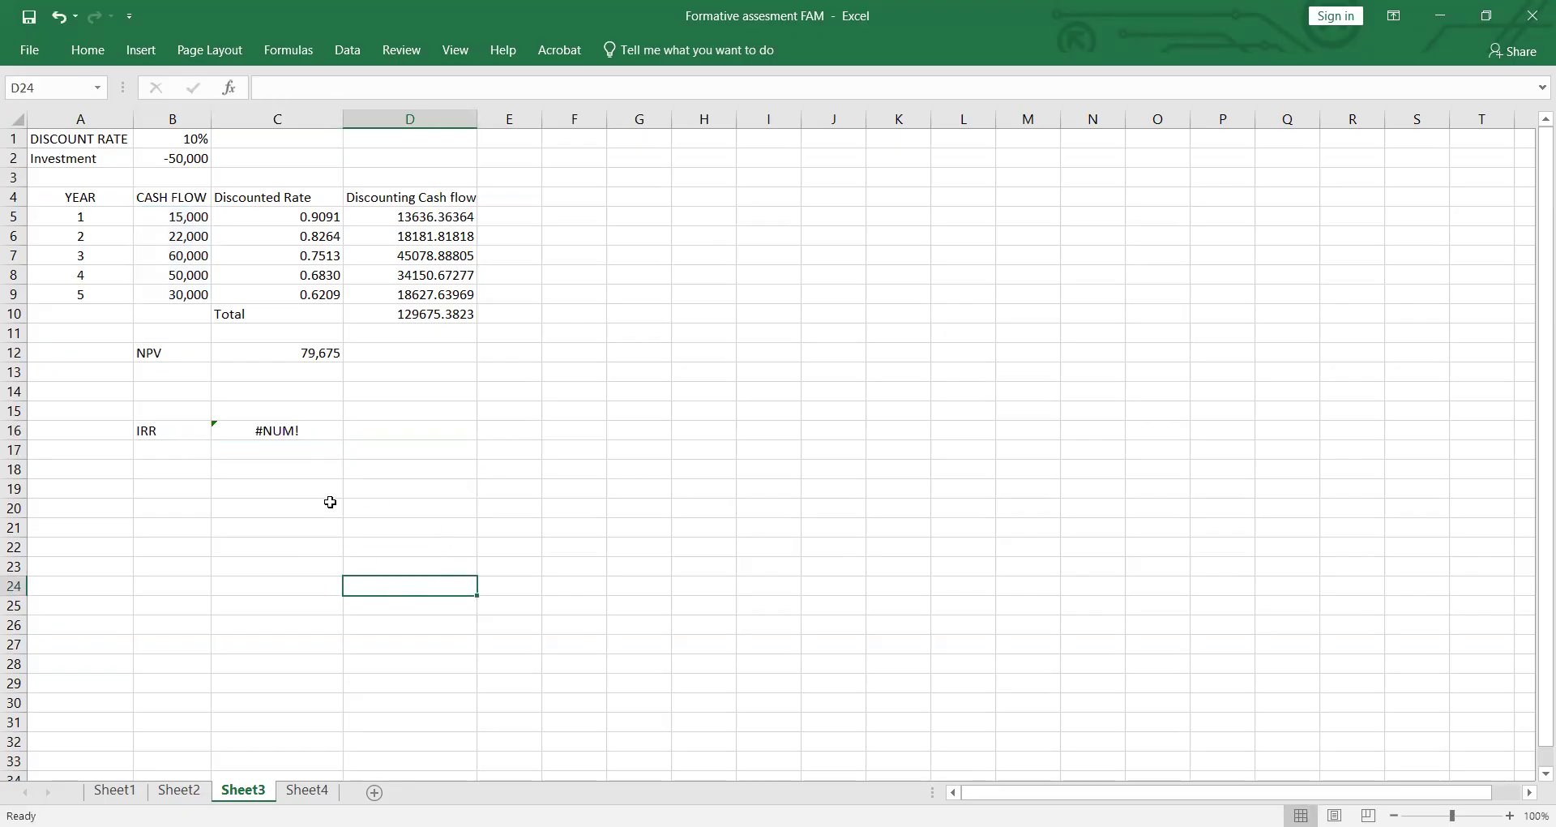
{"action": "left_click", "coordinate": [294, 428]}
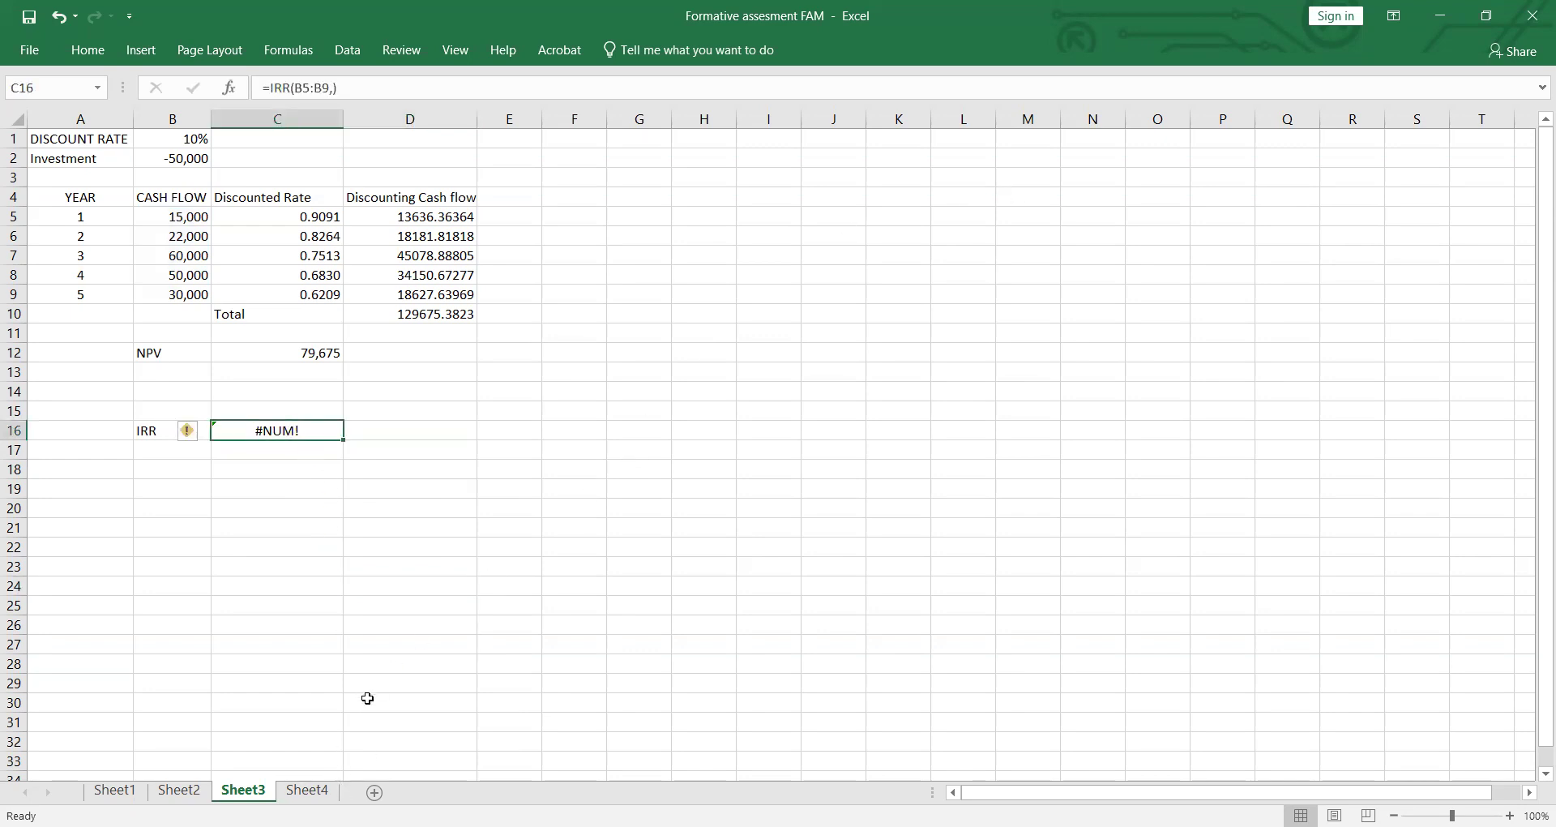
Step: Erase the formula in C16 and write the plain text IRR in its place
{"action": "double_click", "coordinate": [316, 429]}
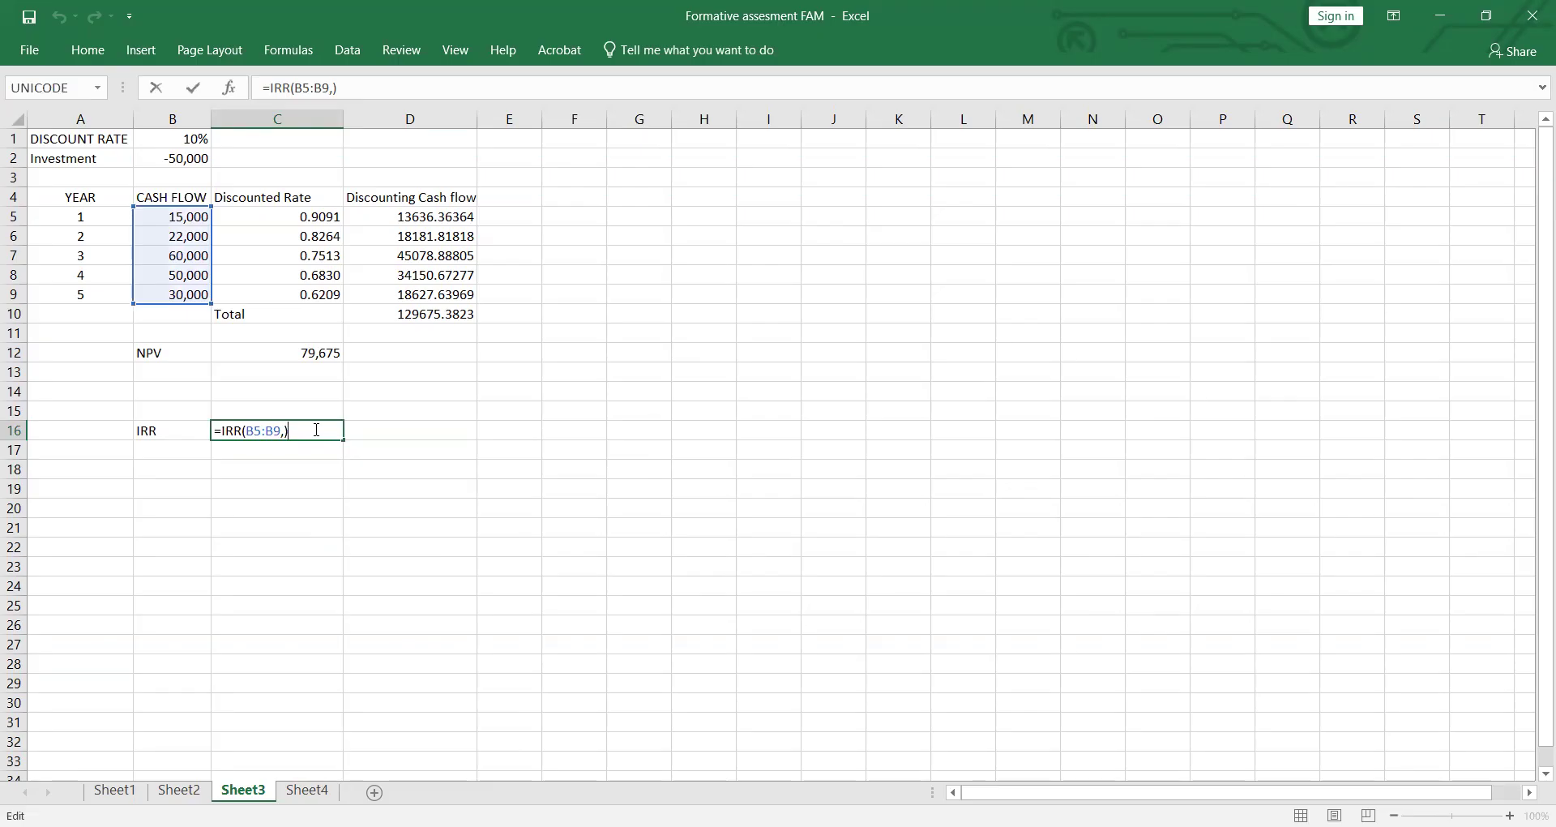
{"action": "key", "text": "BackSpace"}
{"action": "key", "text": "BackSpace"}
{"action": "key", "text": "BackSpace"}
{"action": "key", "text": "BackSpace"}
{"action": "key", "text": "BackSpace"}
{"action": "key", "text": "BackSpace"}
{"action": "key", "text": "BackSpace"}
{"action": "key", "text": "BackSpace"}
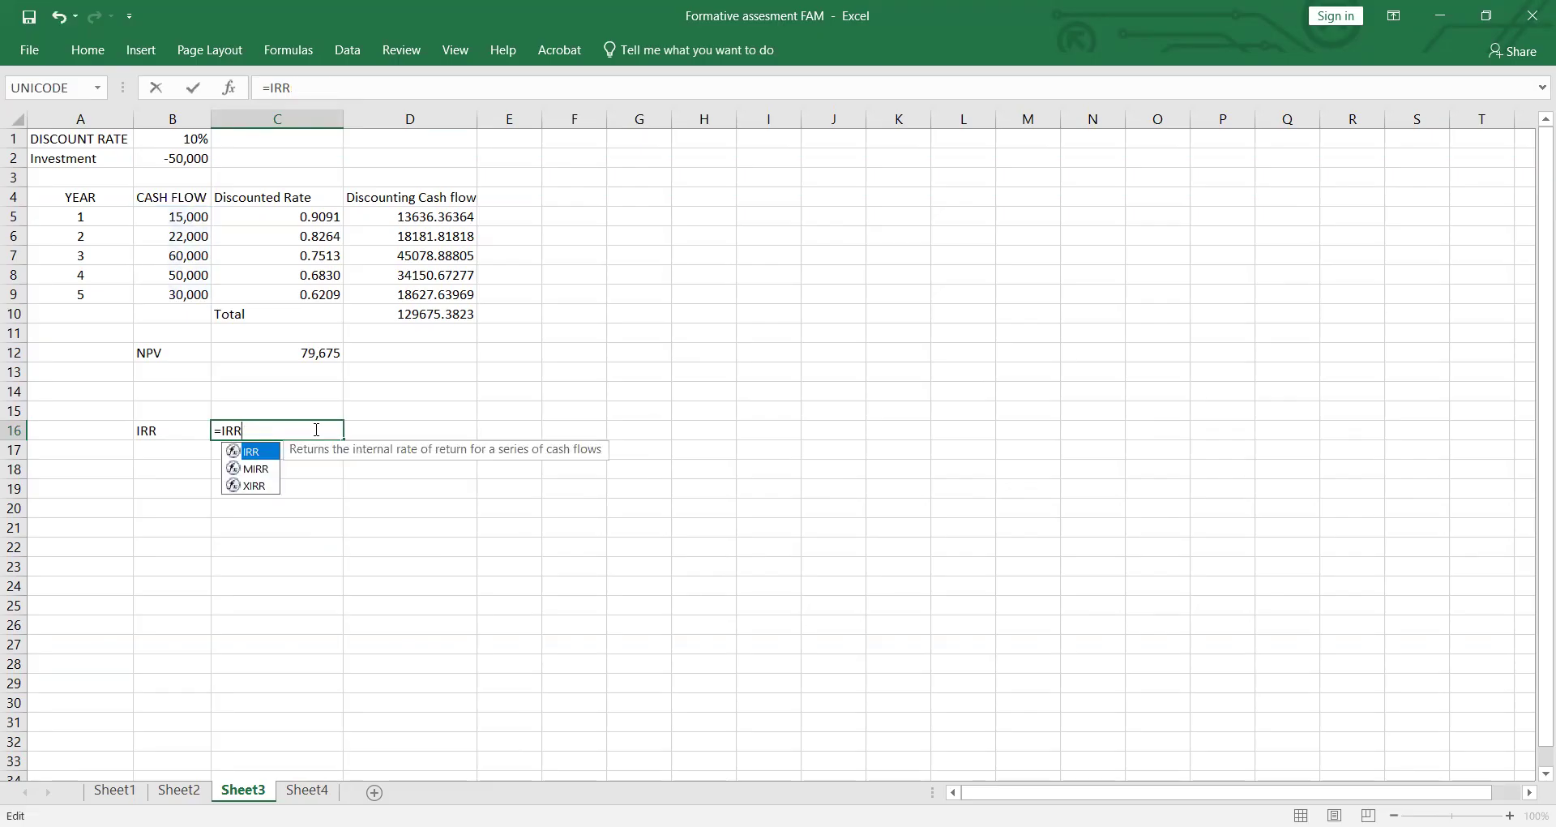
{"action": "key", "text": "BackSpace"}
{"action": "key", "text": "BackSpace"}
{"action": "key", "text": "BackSpace"}
{"action": "key", "text": "BackSpace"}
{"action": "type", "text": "IRR"}
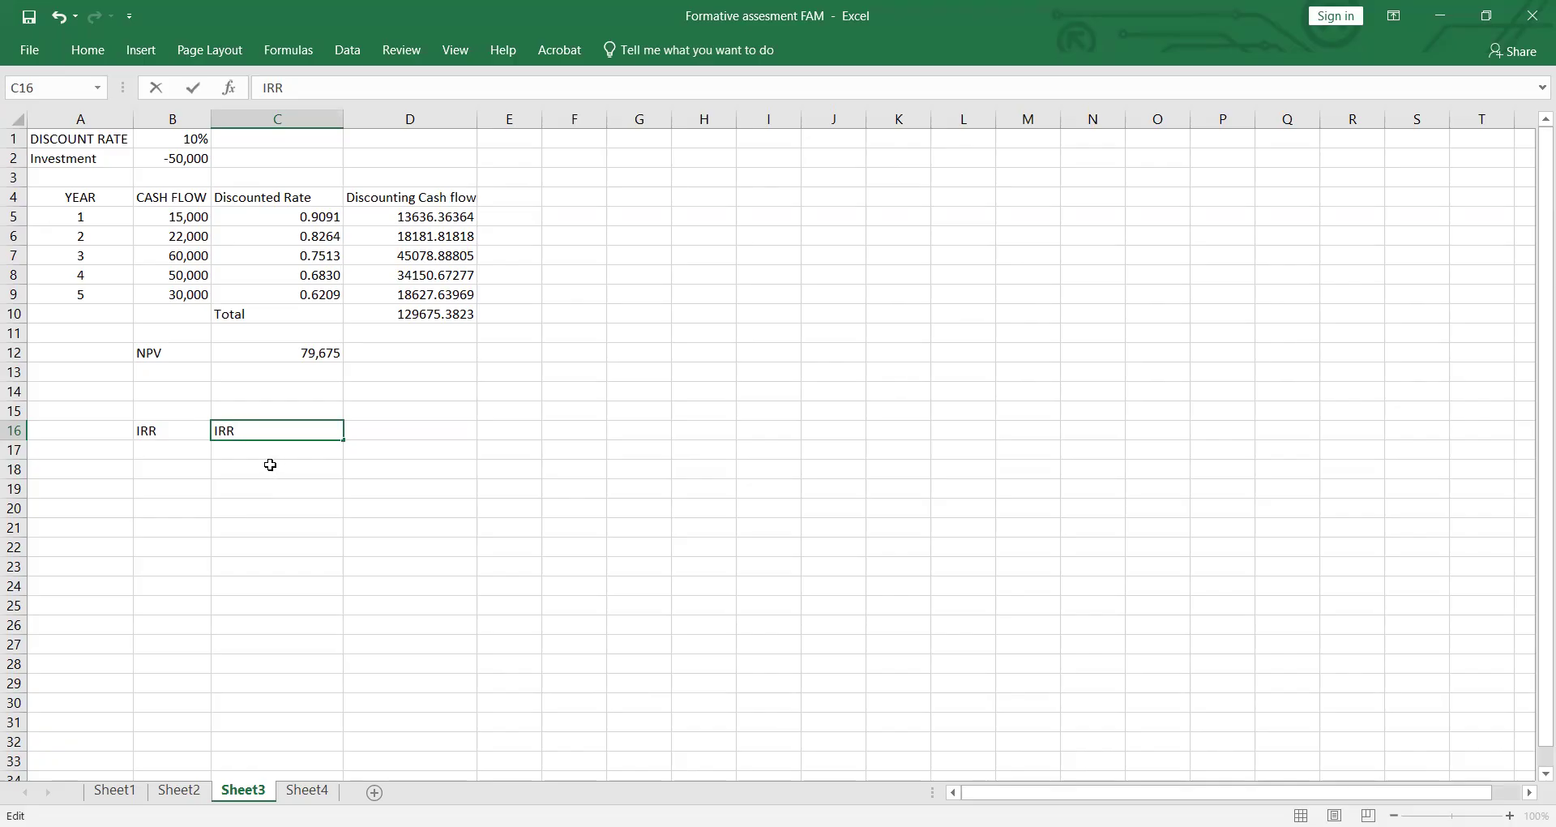
Step: Replace the text in C16 with a fresh IRR formula over the cash flows B5:B9
{"action": "key", "text": "BackSpace"}
{"action": "key", "text": "BackSpace"}
{"action": "key", "text": "BackSpace"}
{"action": "type", "text": "=IRR("}
{"action": "left_click_drag", "start_coordinate": [193, 217], "coordinate": [199, 294]}
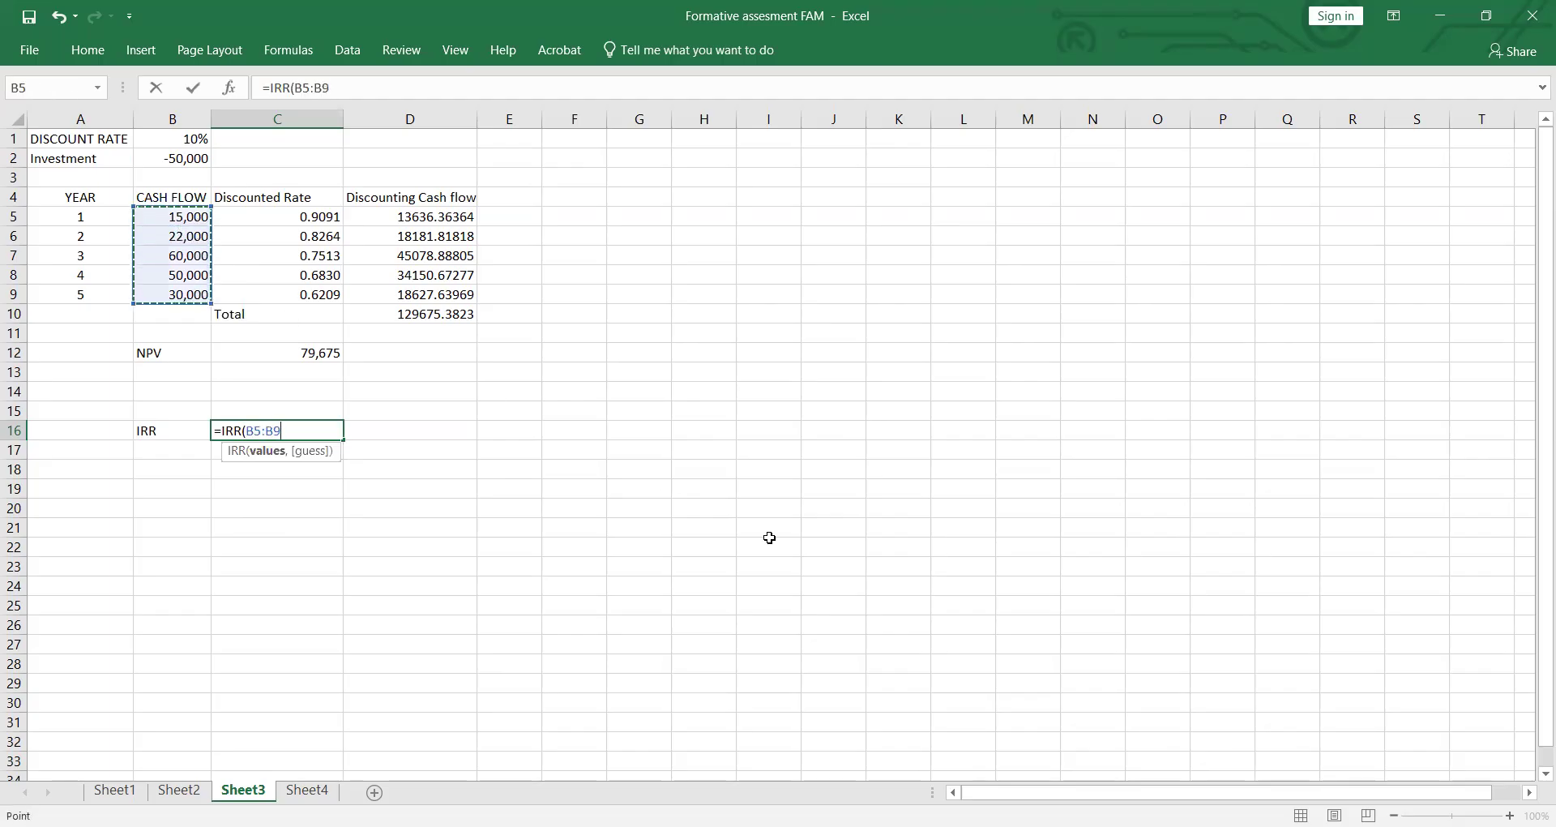
{"action": "type", "text": ")"}
{"action": "key", "text": "Return"}
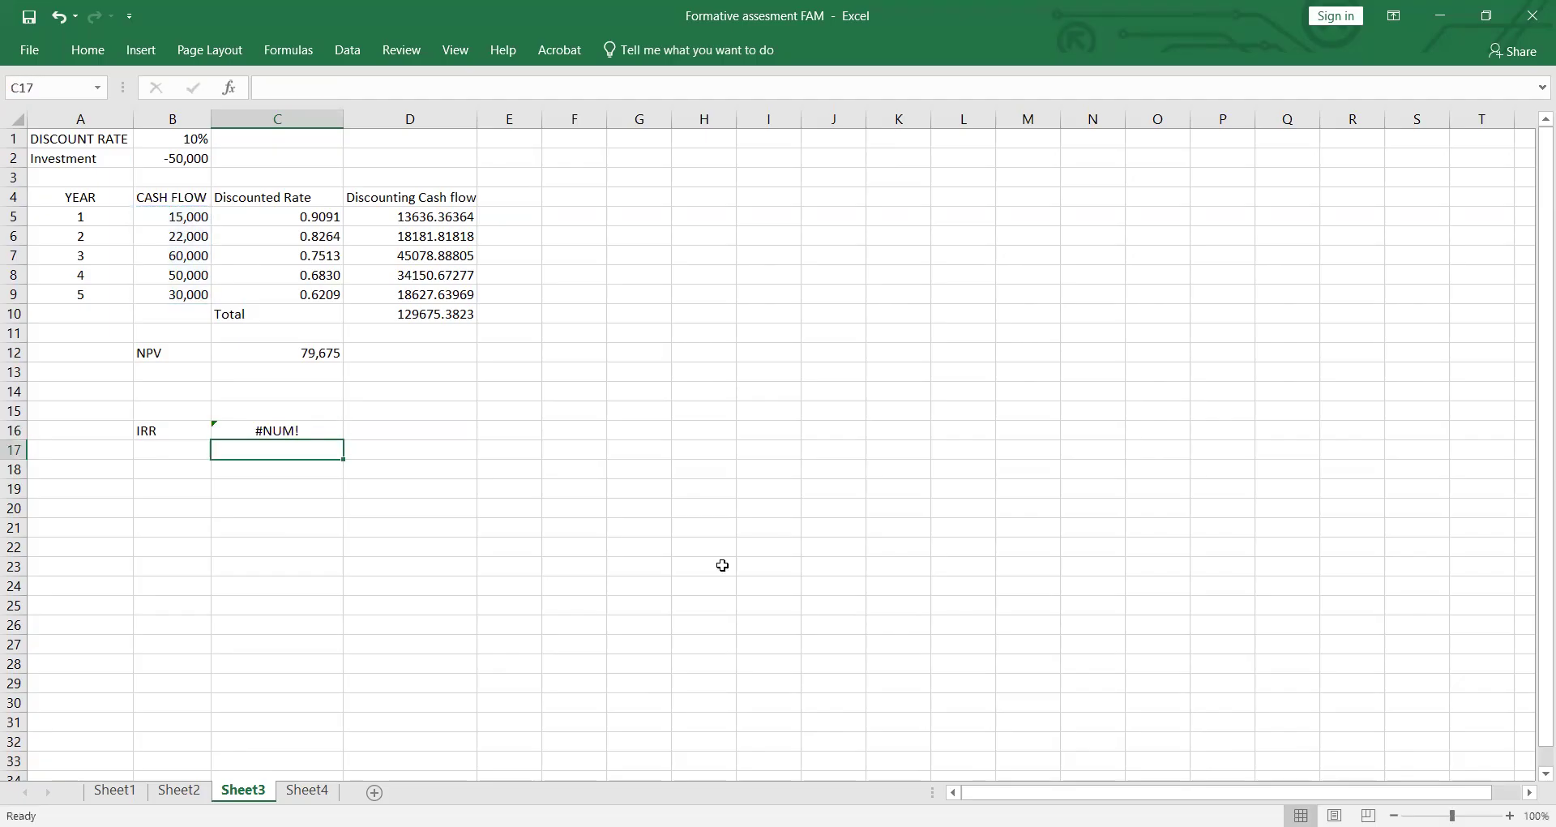
Step: Delete the whole IRR formula from C16, leaving the cell empty
{"action": "double_click", "coordinate": [289, 429]}
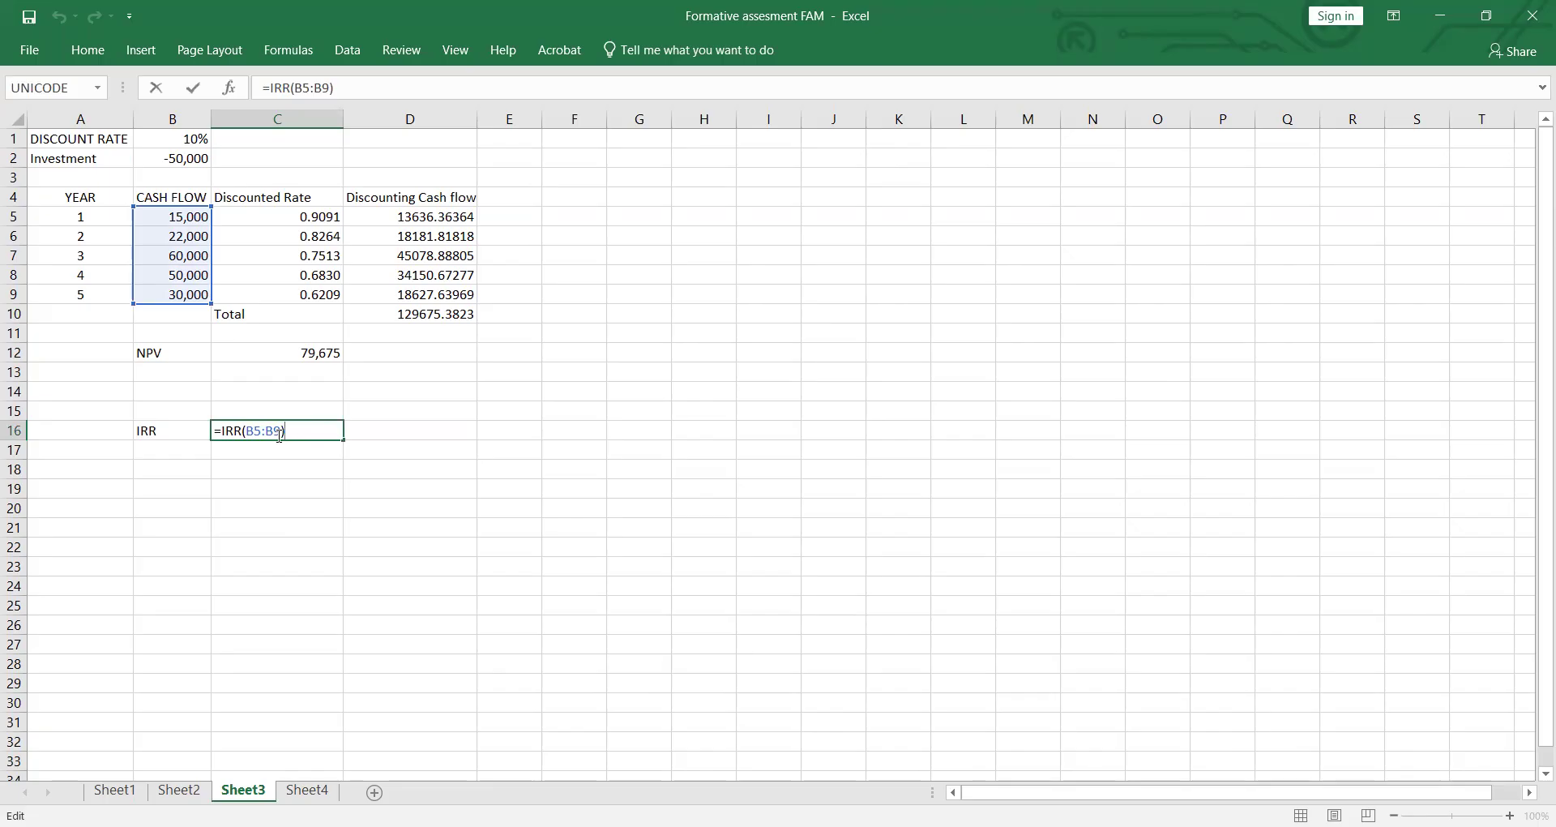
{"action": "left_click_drag", "start_coordinate": [286, 434], "coordinate": [201, 448]}
{"action": "key", "text": "BackSpace"}
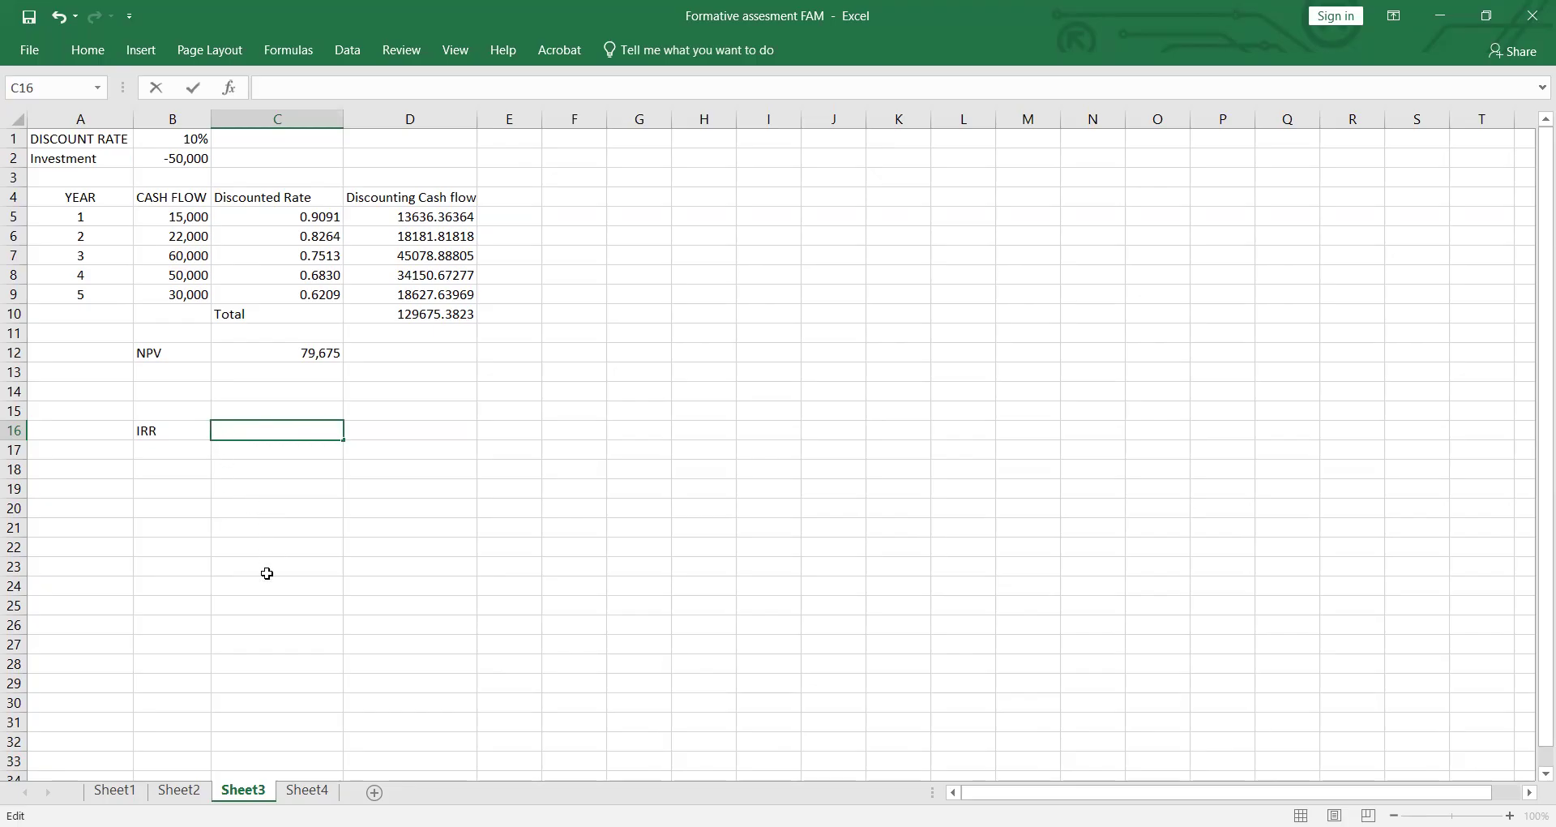
Step: On Sheet4, compute the month 1 opening balance in D11 as purchase price B1 minus down payment B2
{"action": "left_click", "coordinate": [309, 791]}
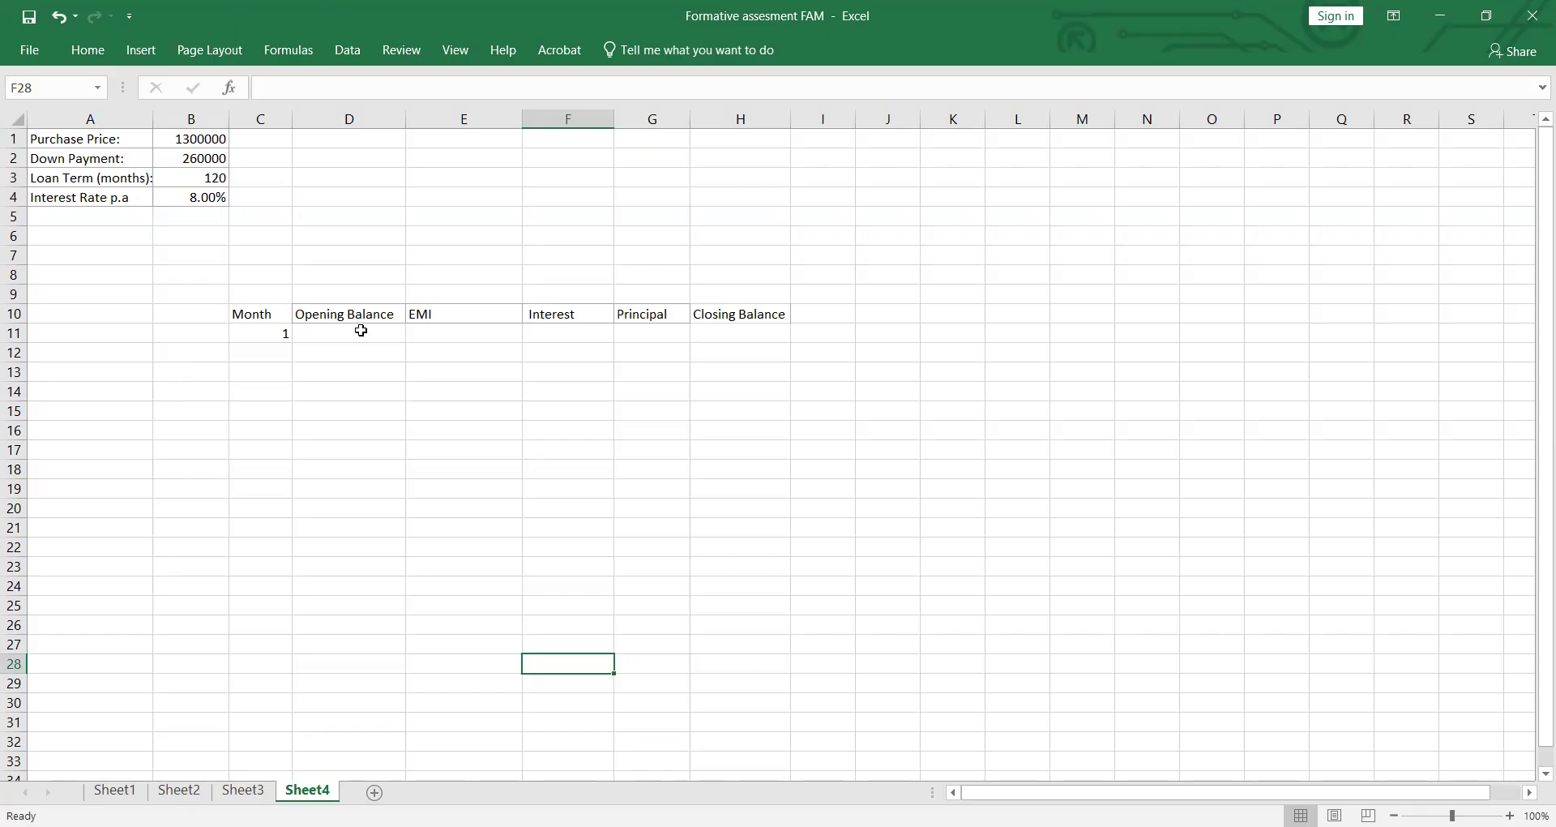
{"action": "left_click", "coordinate": [337, 338]}
{"action": "type", "text": "="}
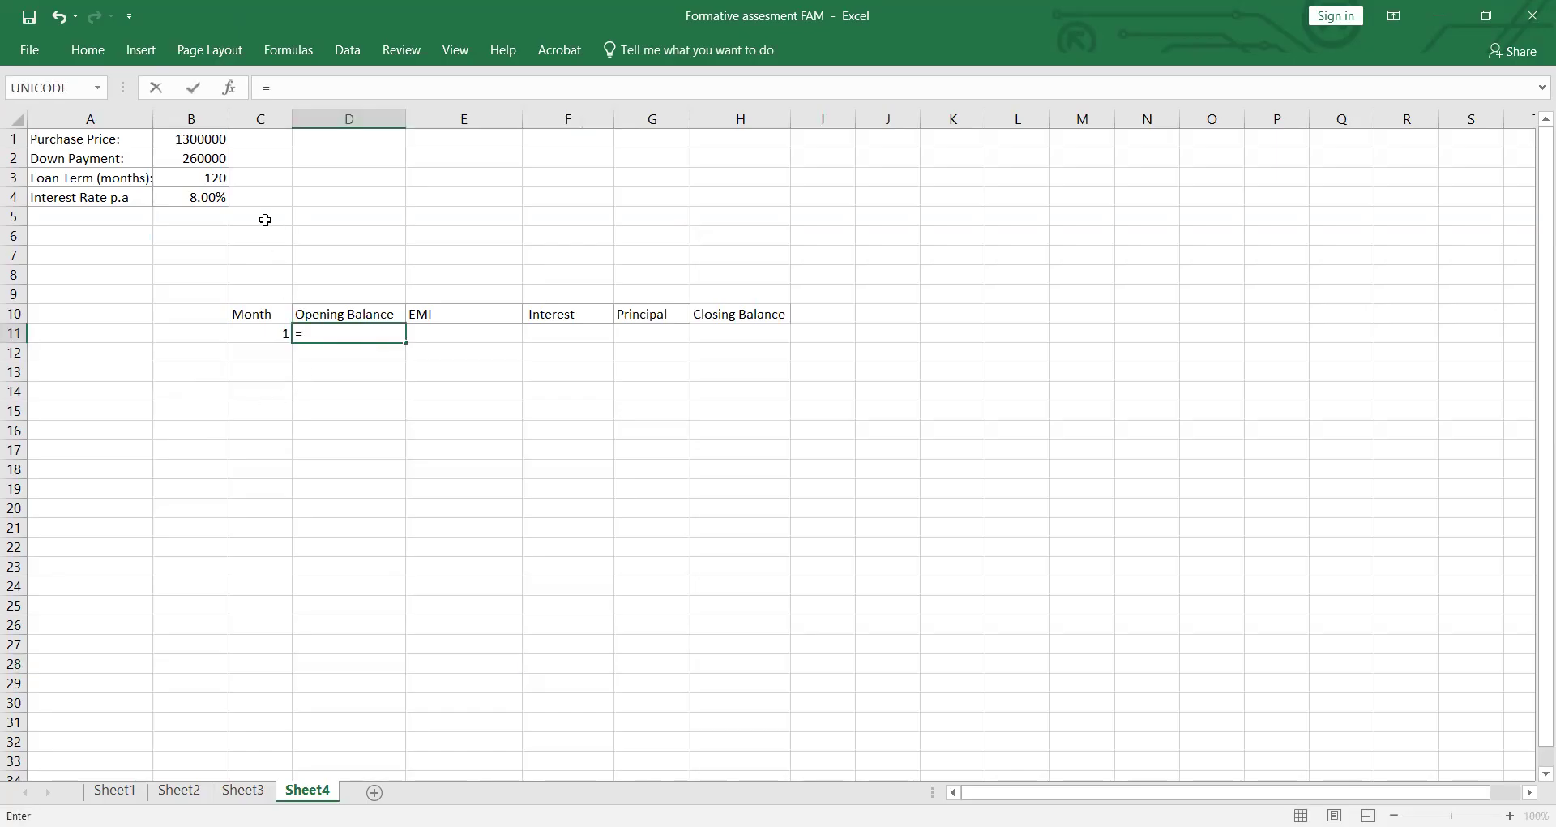
{"action": "left_click", "coordinate": [205, 140]}
{"action": "type", "text": "-"}
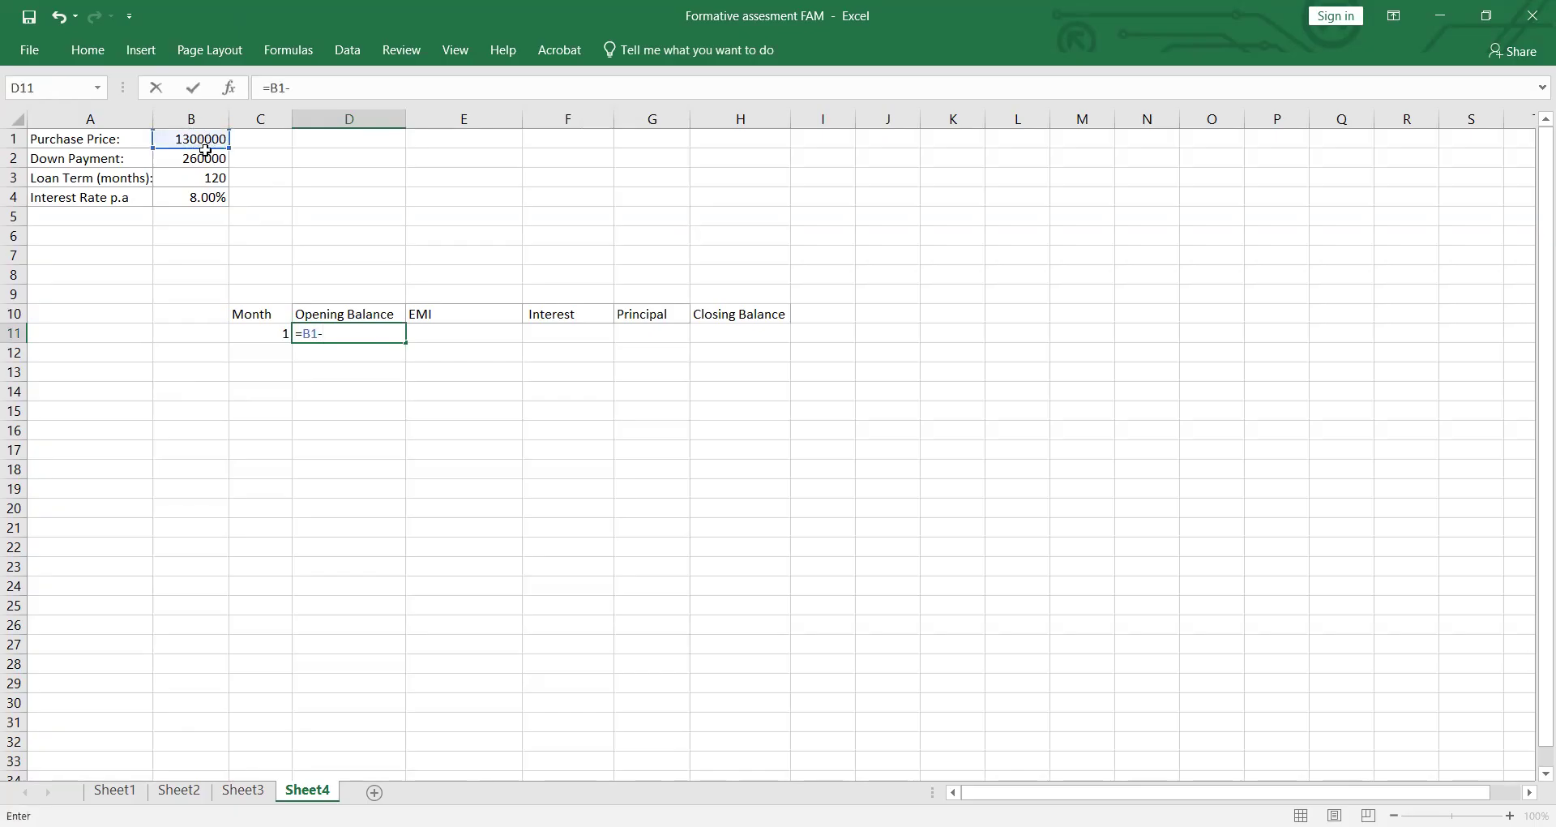
{"action": "left_click", "coordinate": [212, 157]}
{"action": "key", "text": "Return"}
Step: Start a PMT formula for the month 1 EMI in E11, with $B$4/12 as the monthly rate
{"action": "left_click_drag", "start_coordinate": [299, 365], "coordinate": [464, 330]}
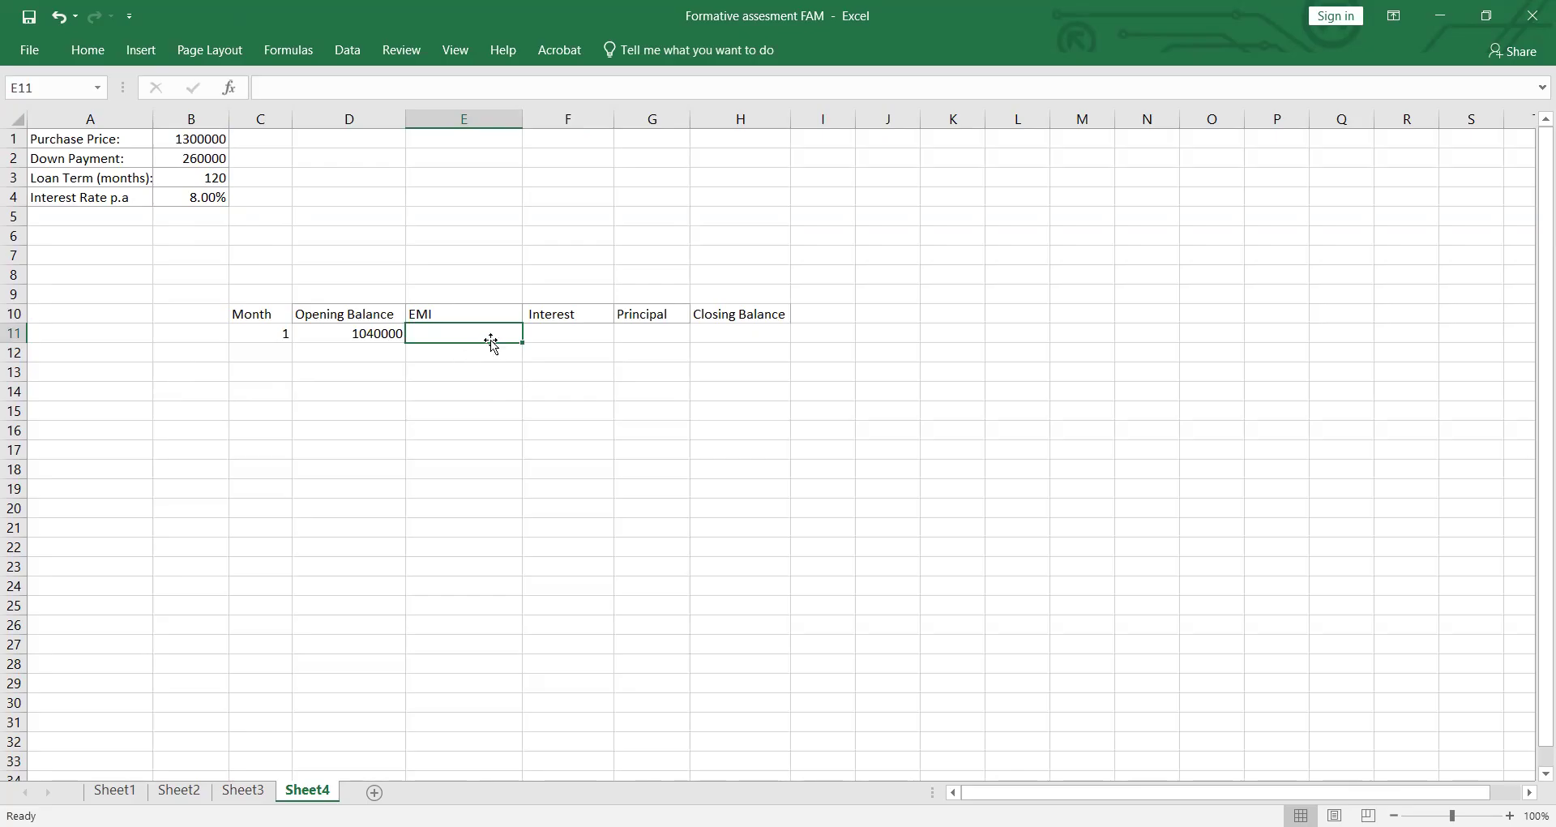
{"action": "type", "text": "="}
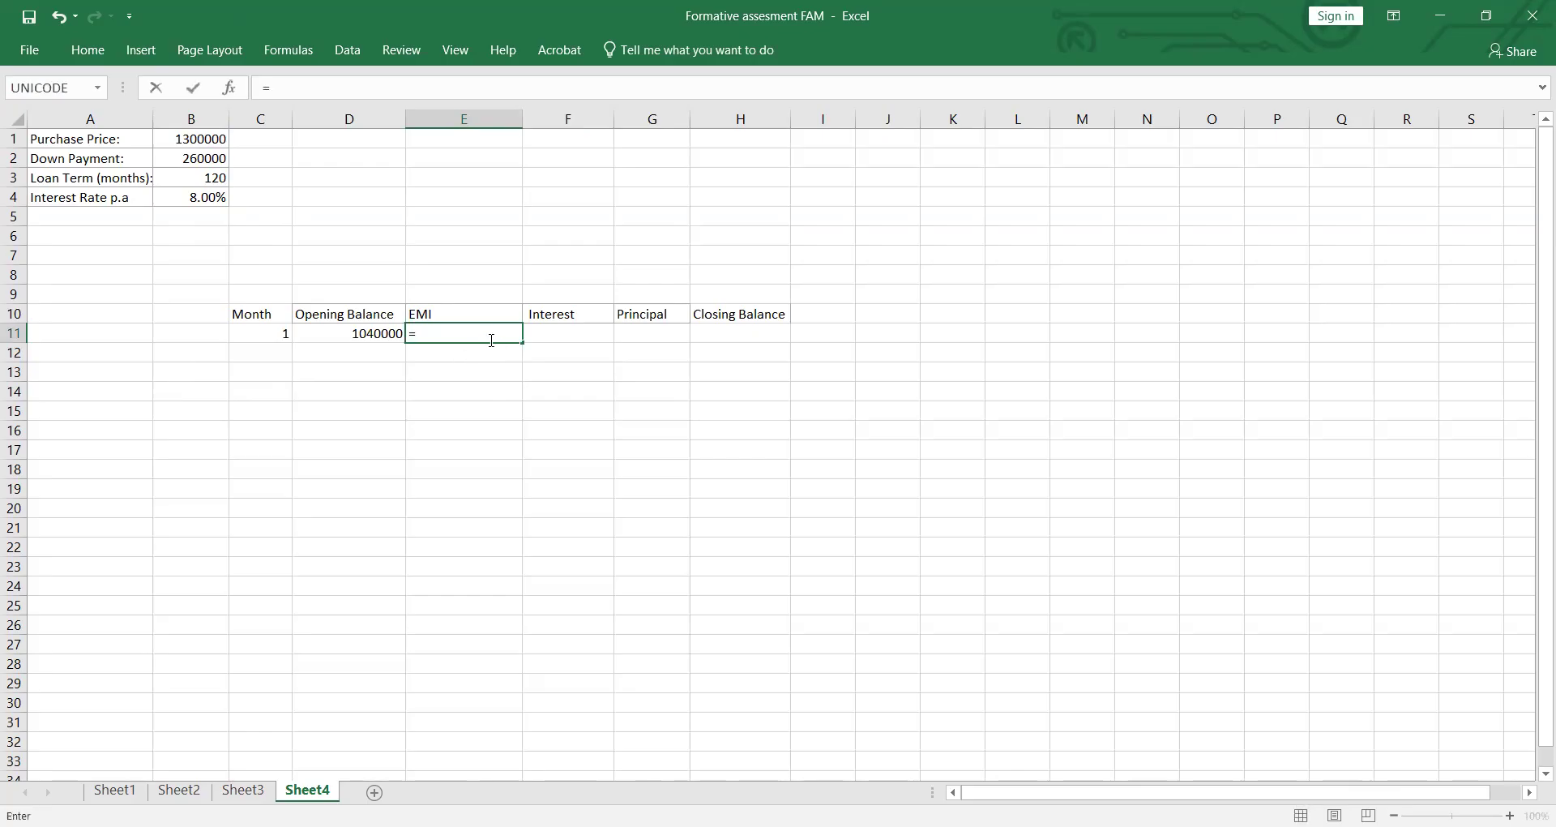
{"action": "type", "text": "PM"}
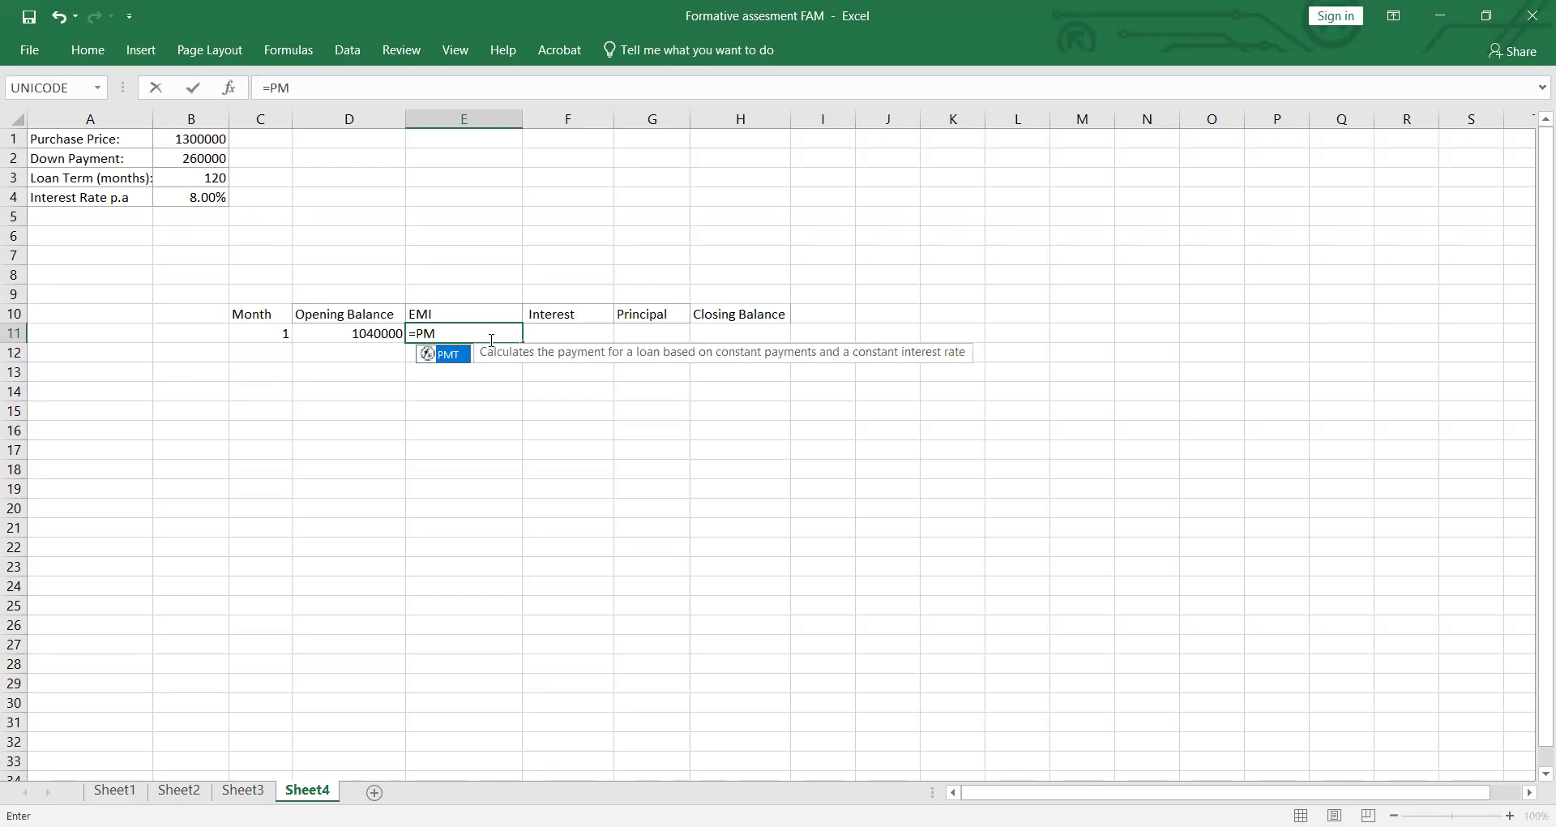
{"action": "key", "text": "Tab"}
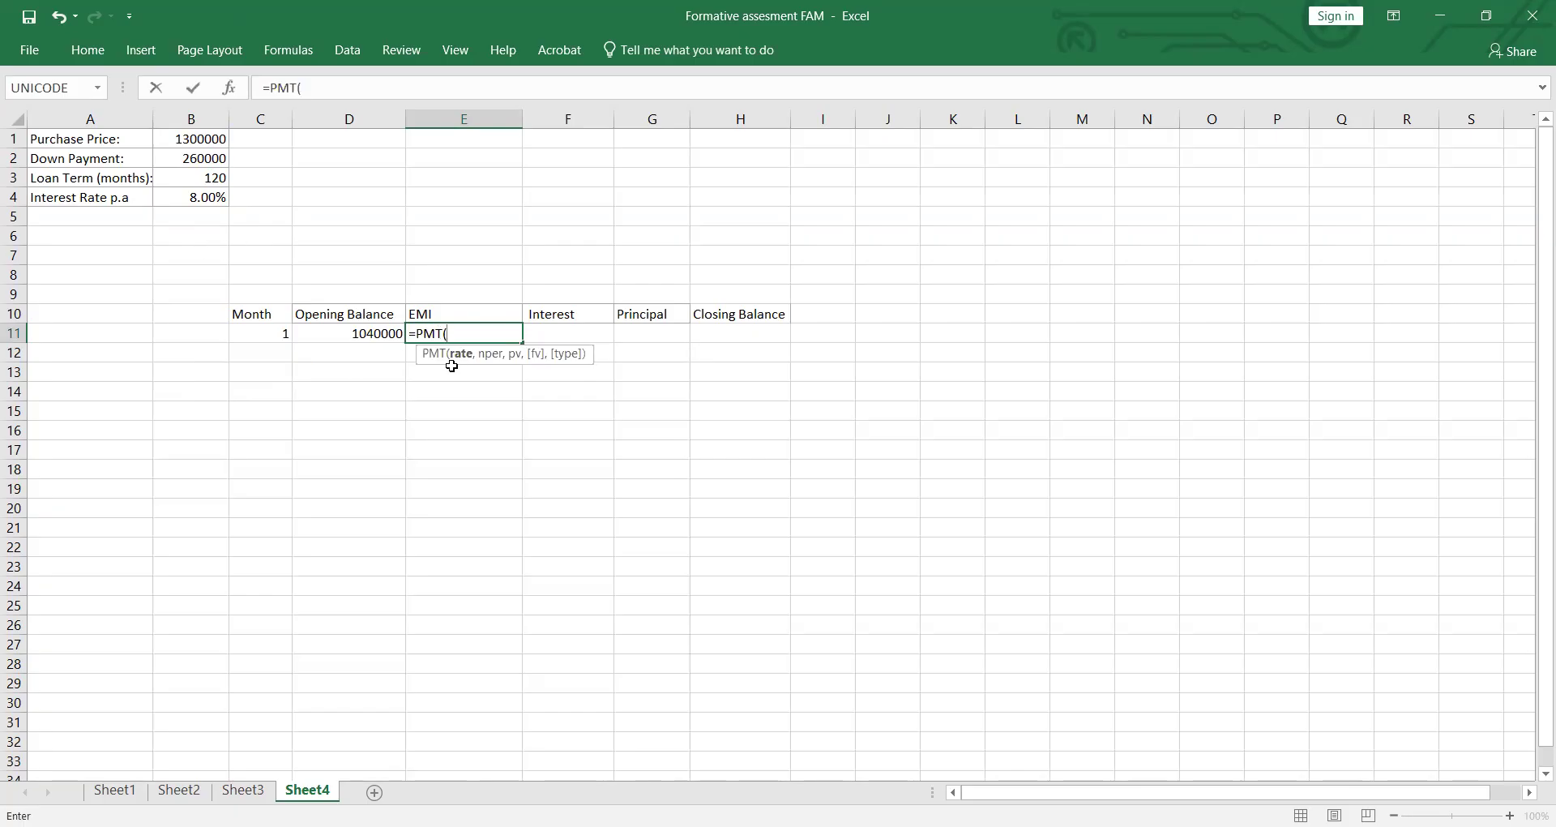
{"action": "type", "text": ".0"}
{"action": "key", "text": "BackSpace"}
{"action": "key", "text": "BackSpace"}
{"action": "left_click", "coordinate": [218, 199]}
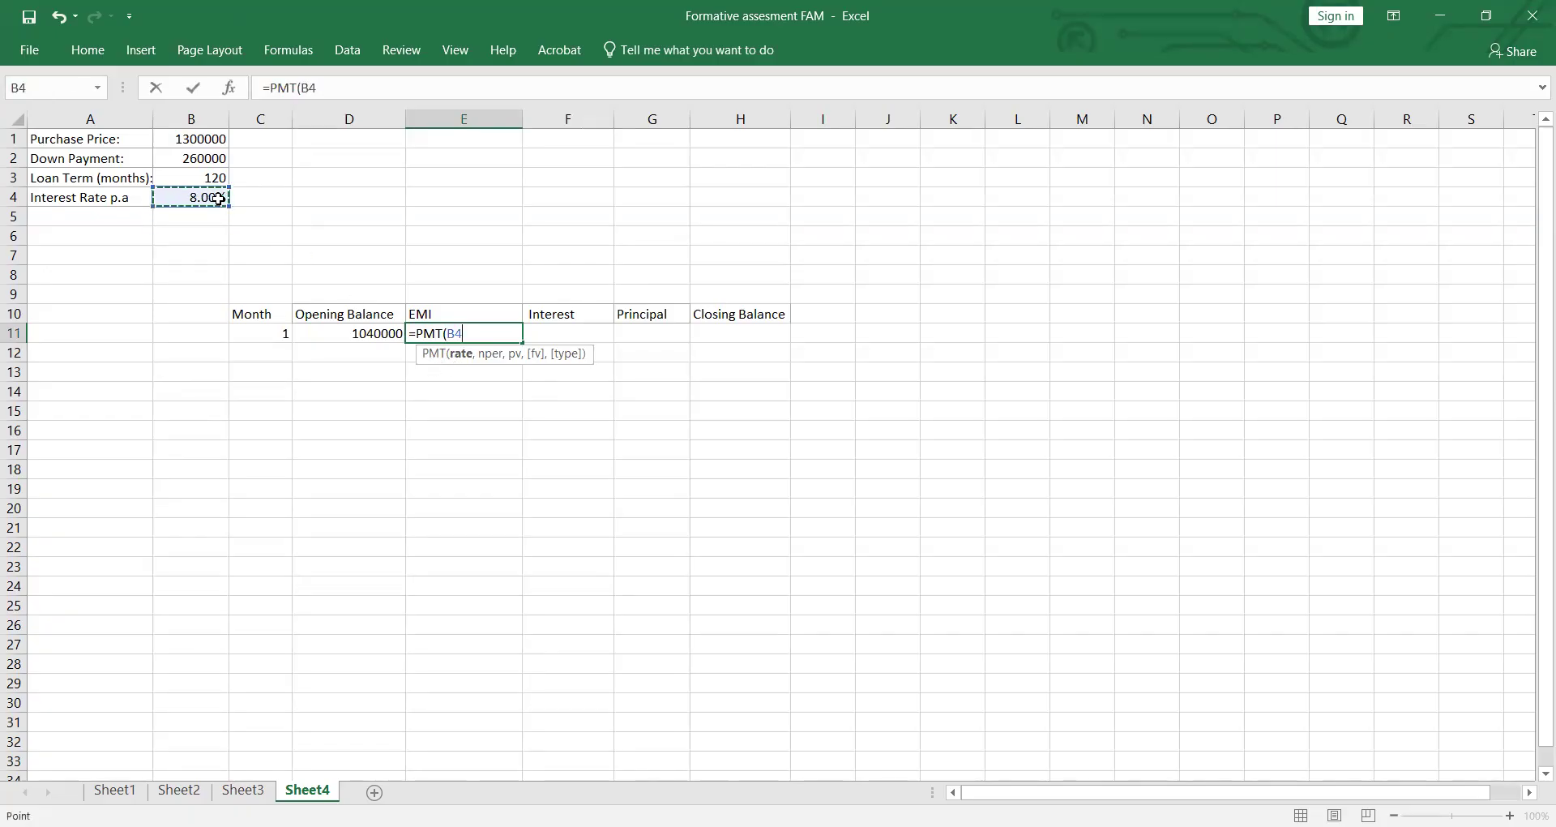
{"action": "type", "text": "/12"}
{"action": "left_click", "coordinate": [477, 335]}
{"action": "key", "text": "F4"}
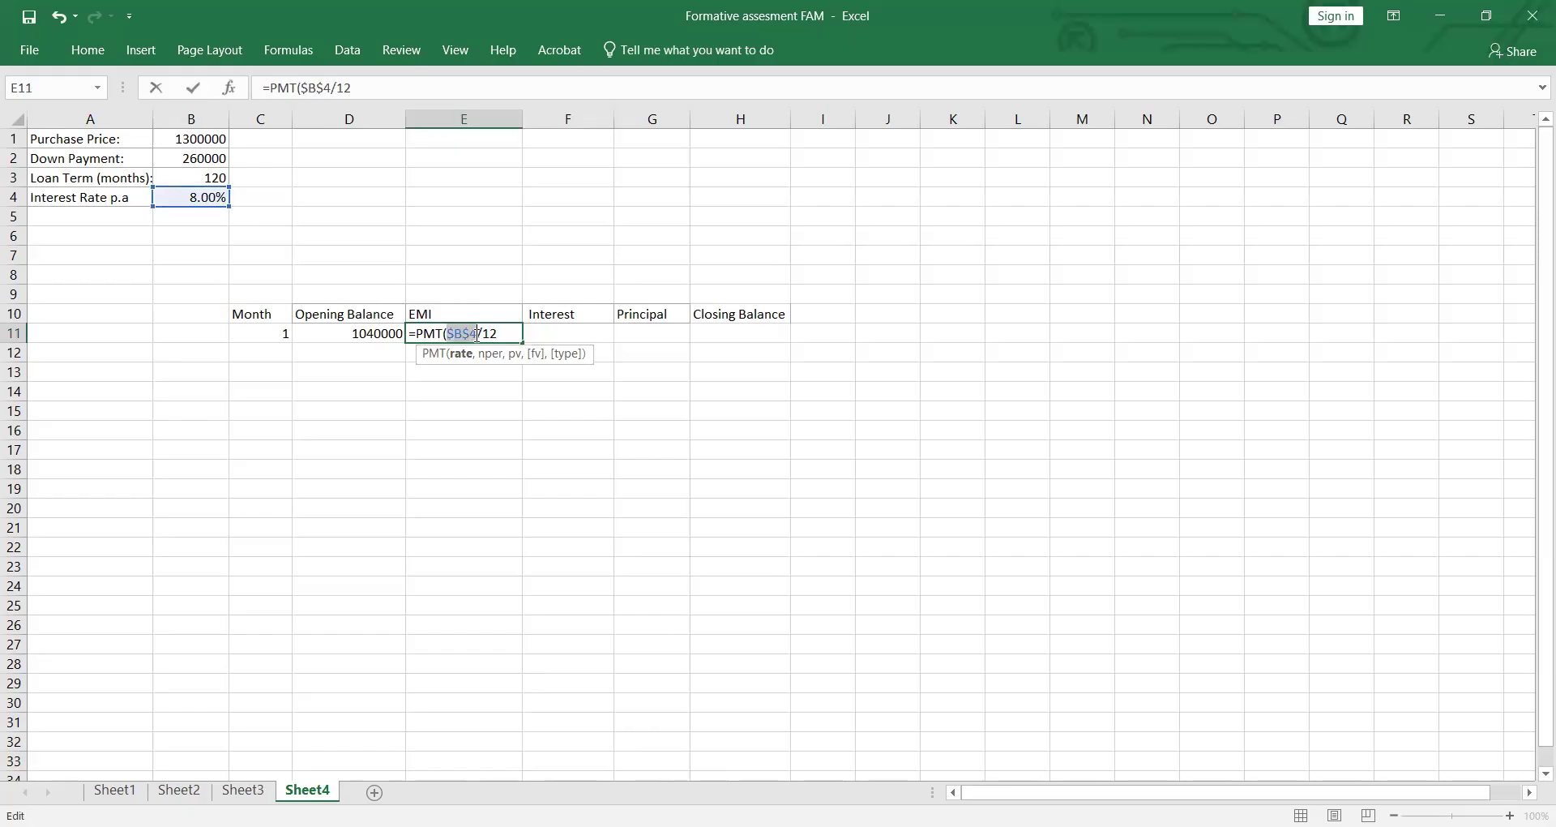
{"action": "left_click", "coordinate": [507, 332]}
{"action": "type", "text": "/12,"}
Step: Complete the EMI formula in E11 with loan term B3, present value $D$11, no future value and payment type 0
{"action": "left_click", "coordinate": [224, 180]}
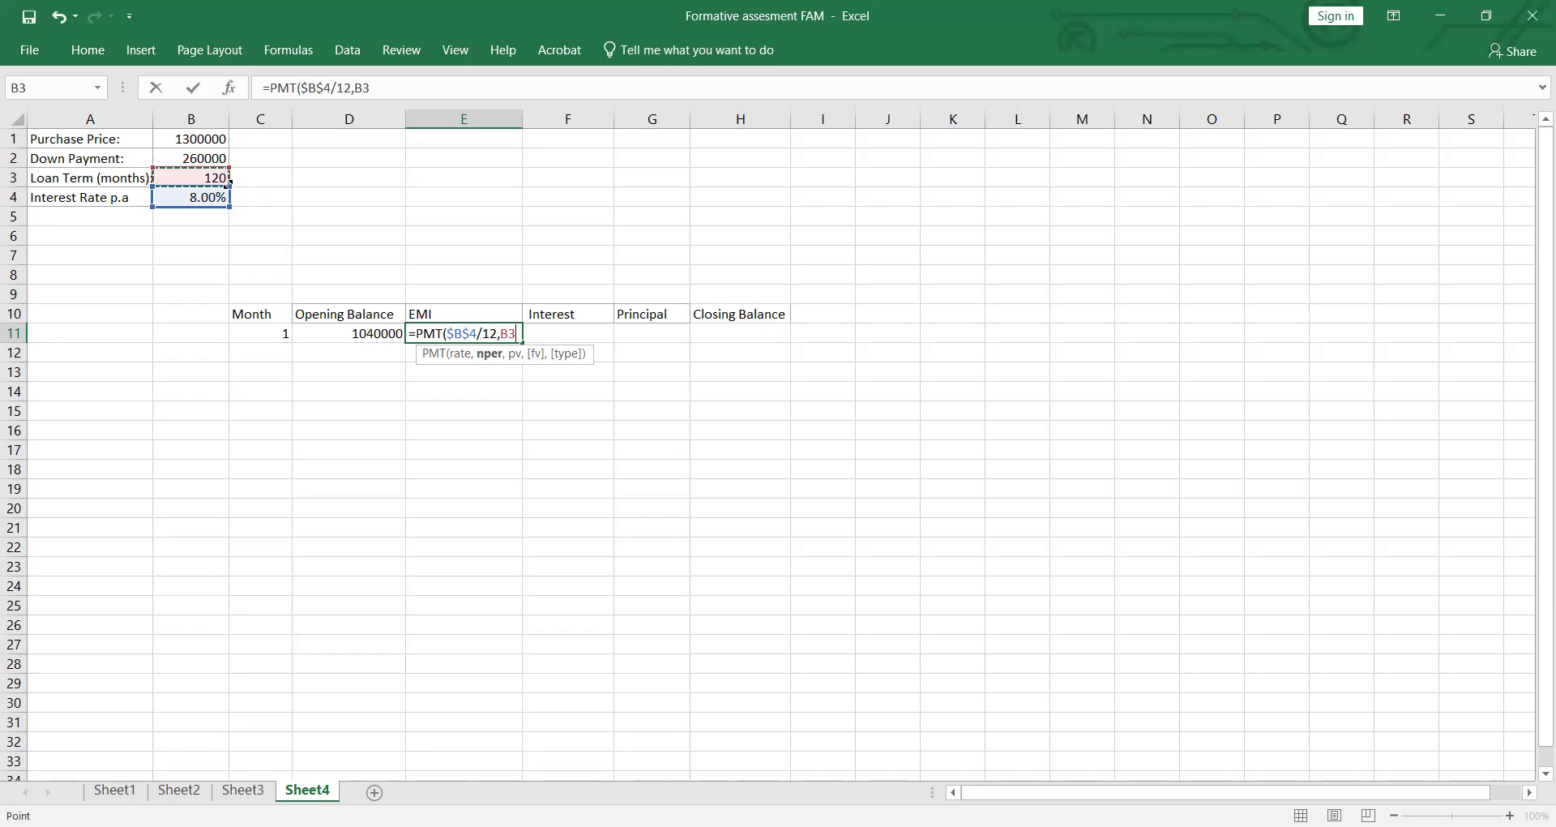
{"action": "type", "text": ","}
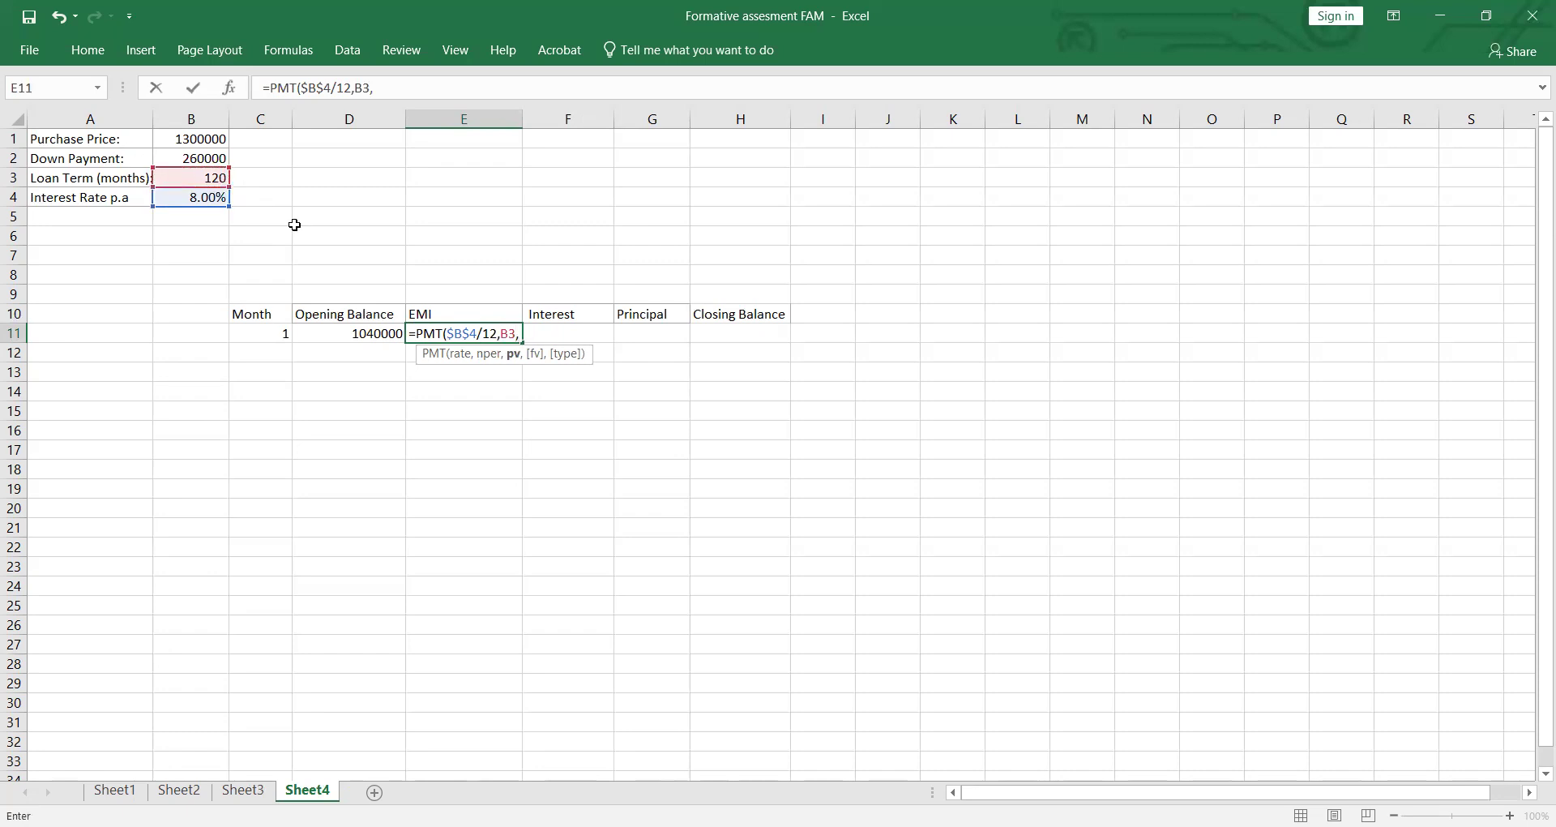
{"action": "left_click", "coordinate": [357, 333]}
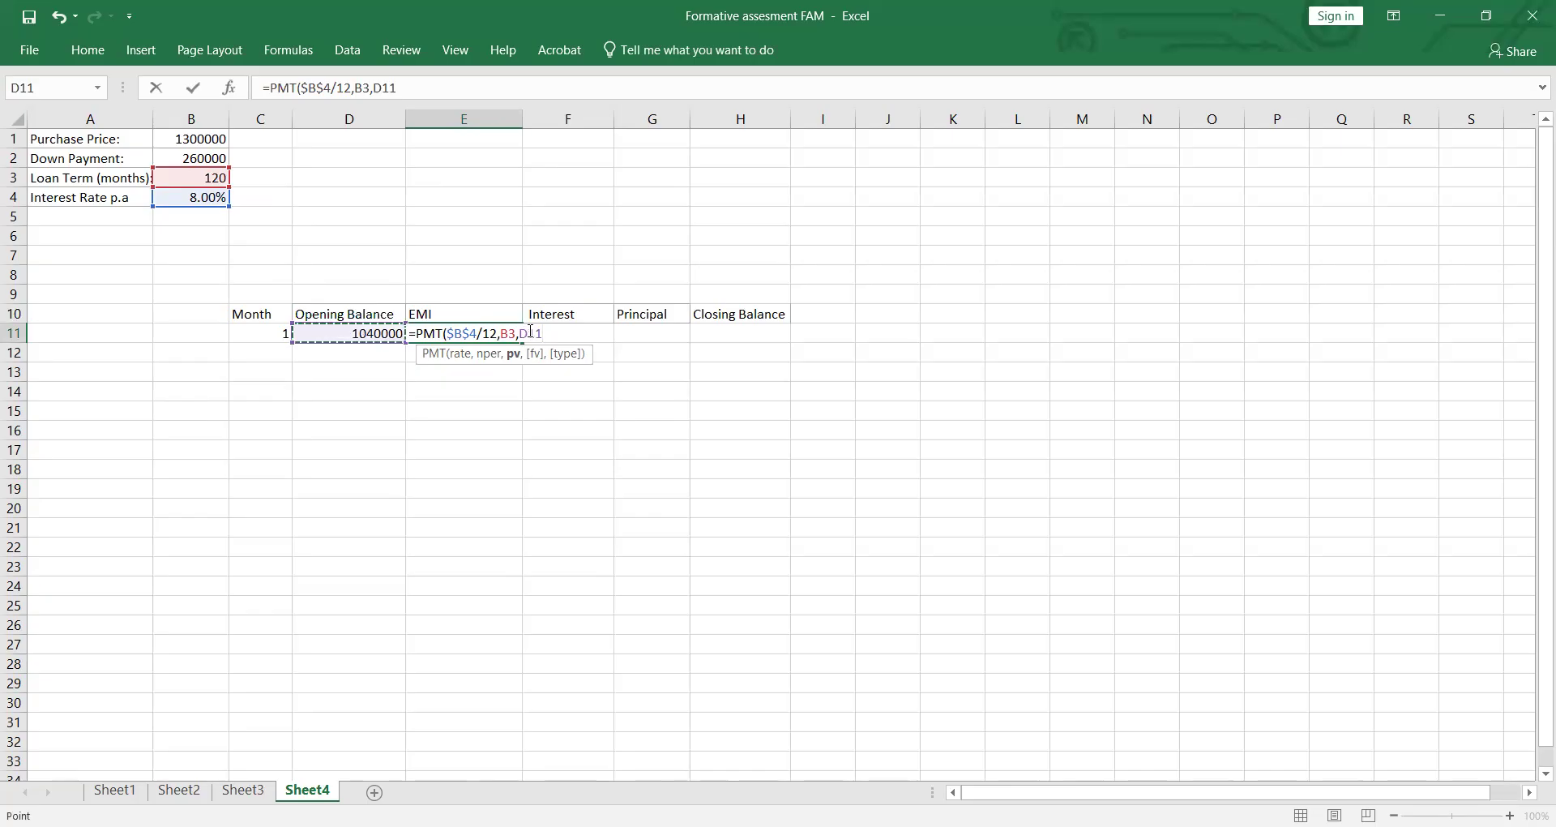
{"action": "key", "text": "F4"}
{"action": "type", "text": ",,0"}
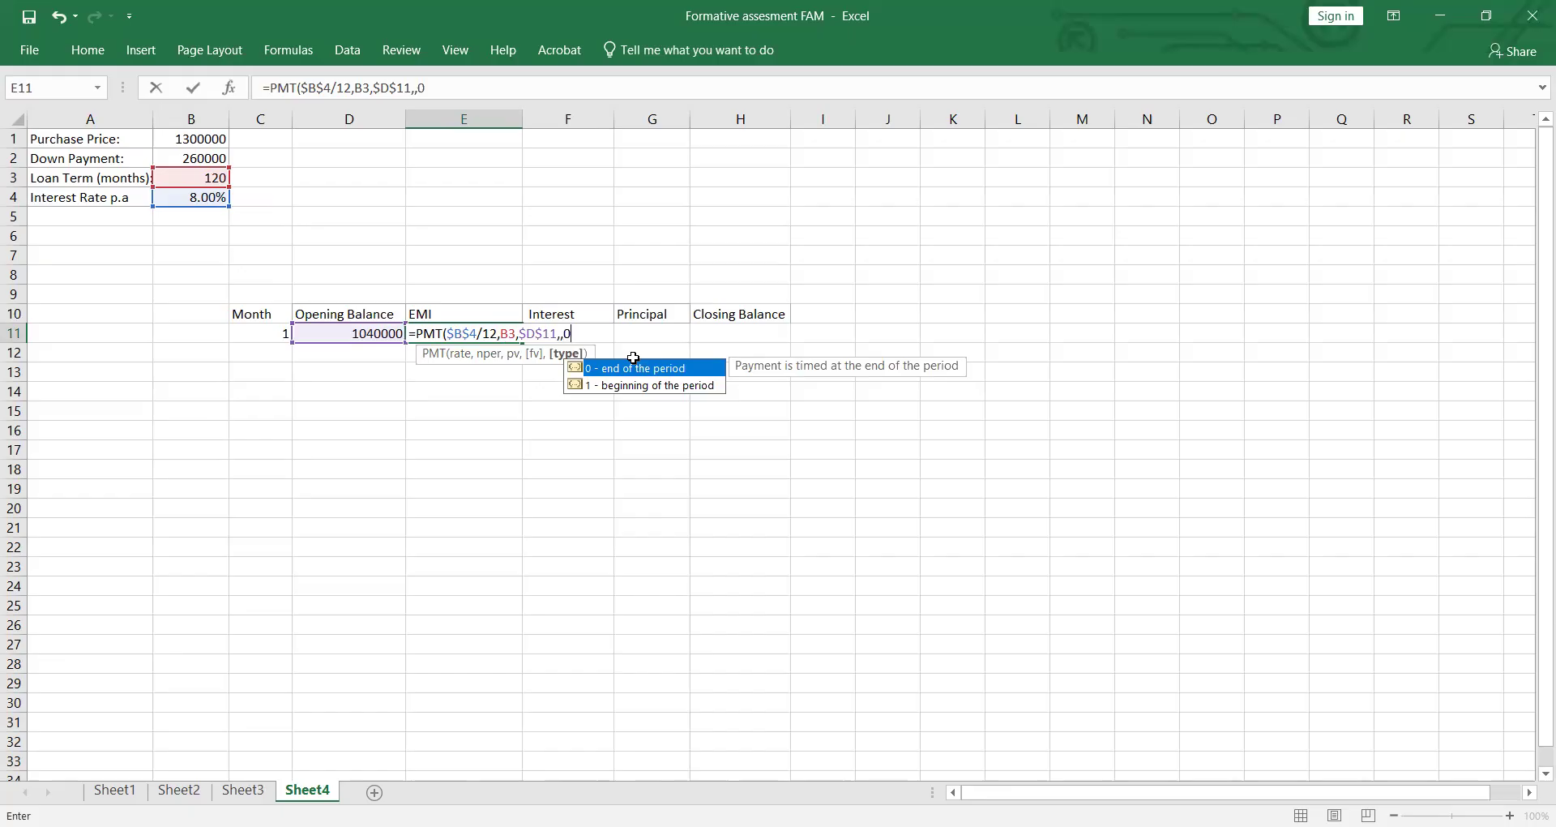
{"action": "key", "text": "Return"}
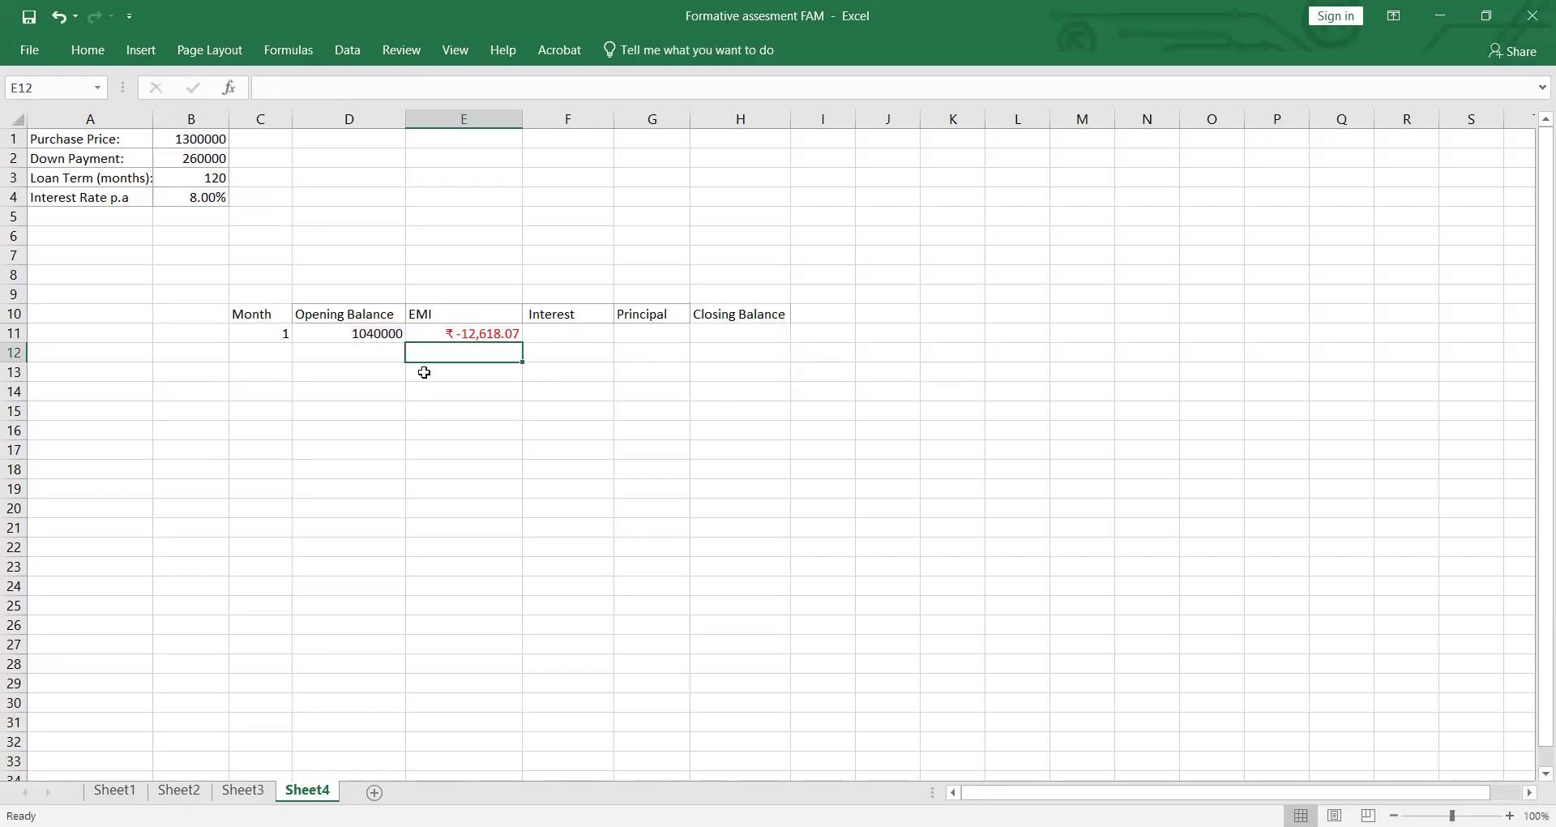
Step: Put a minus sign before PMT in the E11 formula to reverse the EMI's sign
{"action": "left_click", "coordinate": [484, 335]}
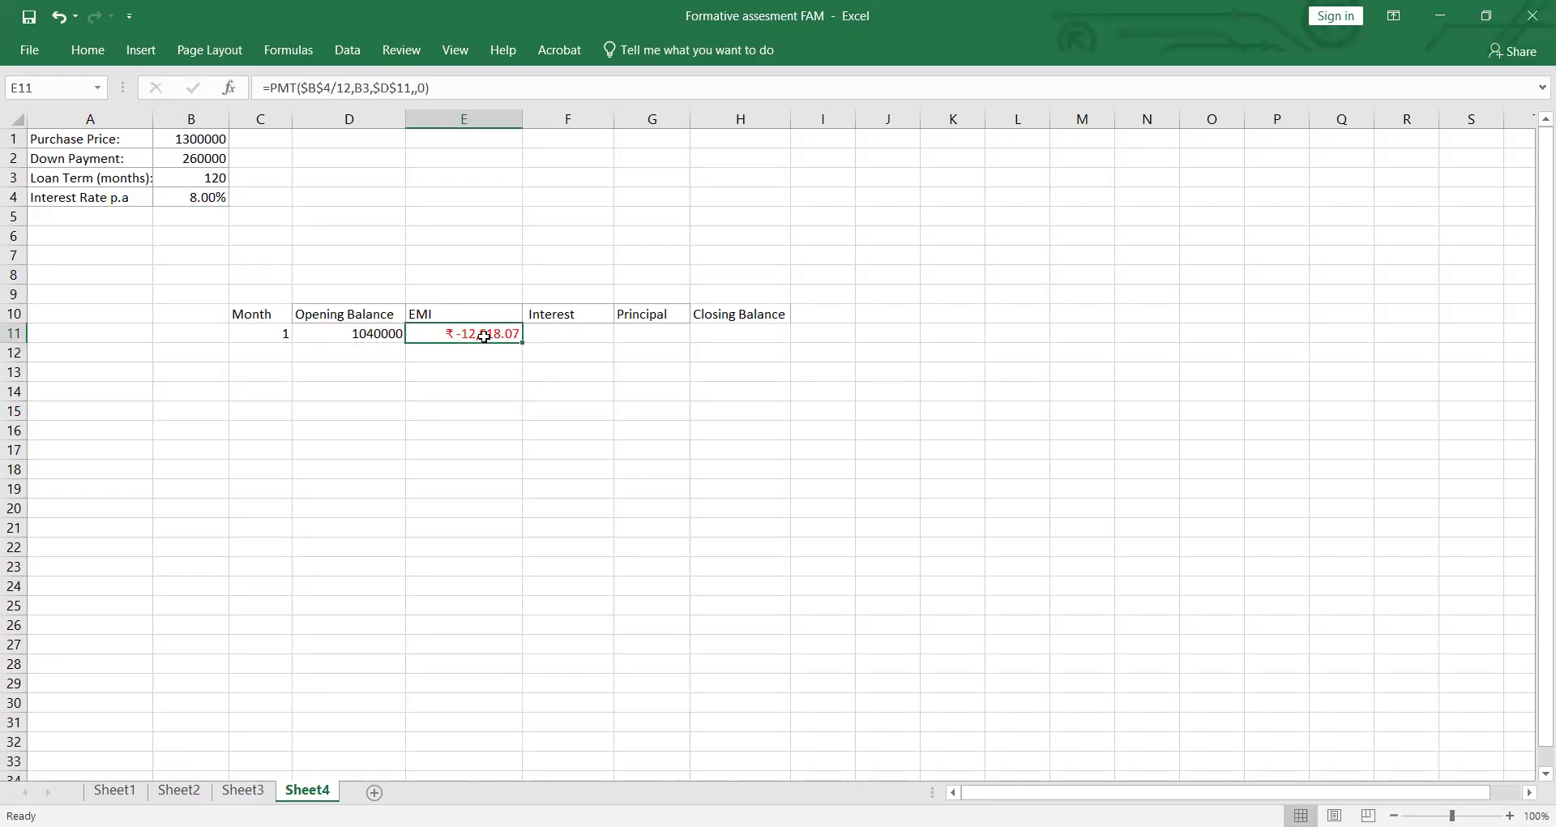
{"action": "double_click", "coordinate": [484, 336]}
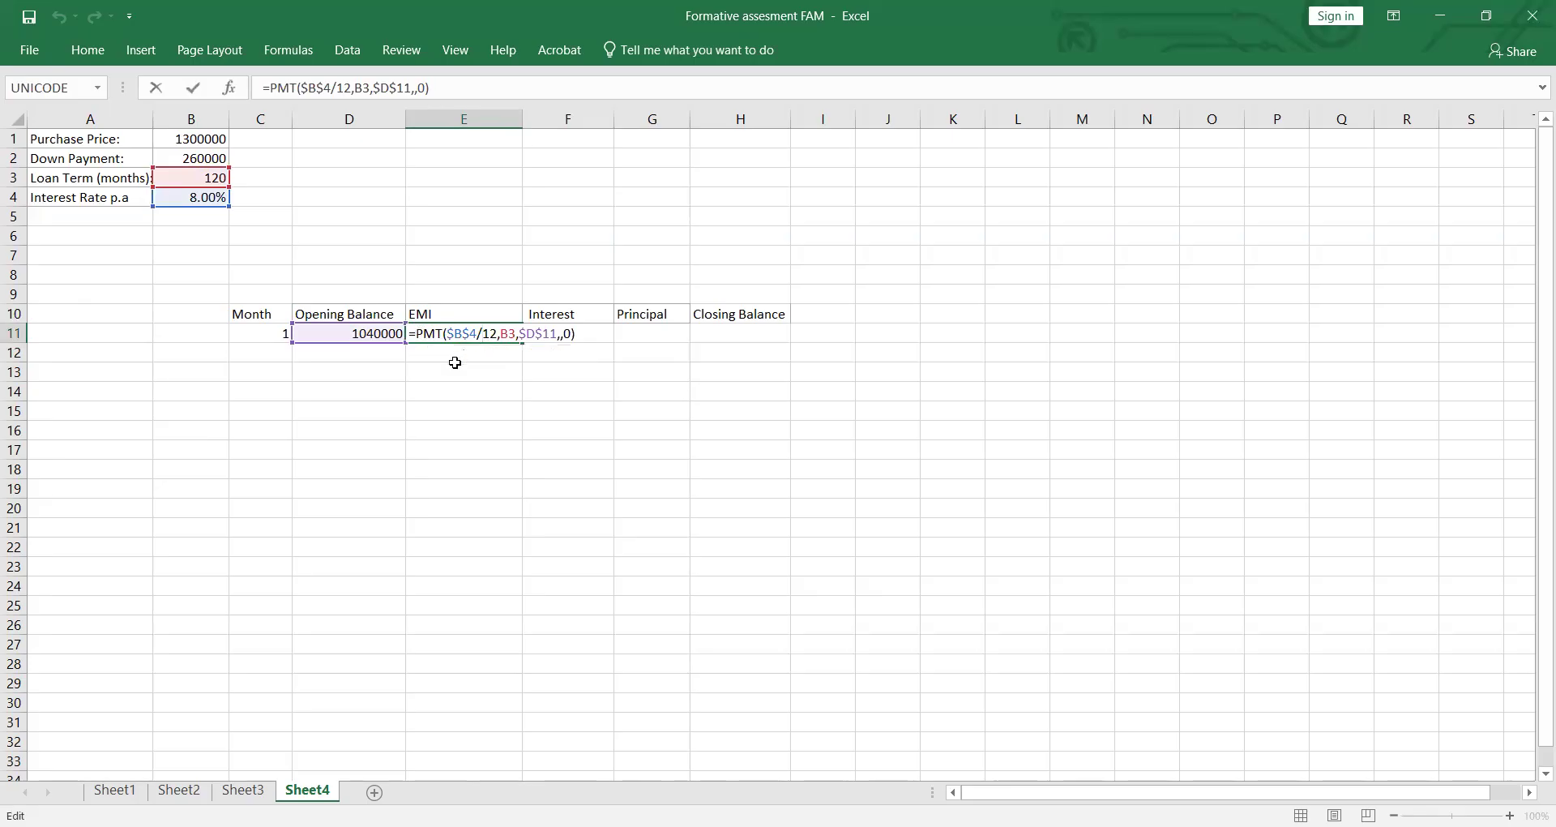
{"action": "type", "text": "-"}
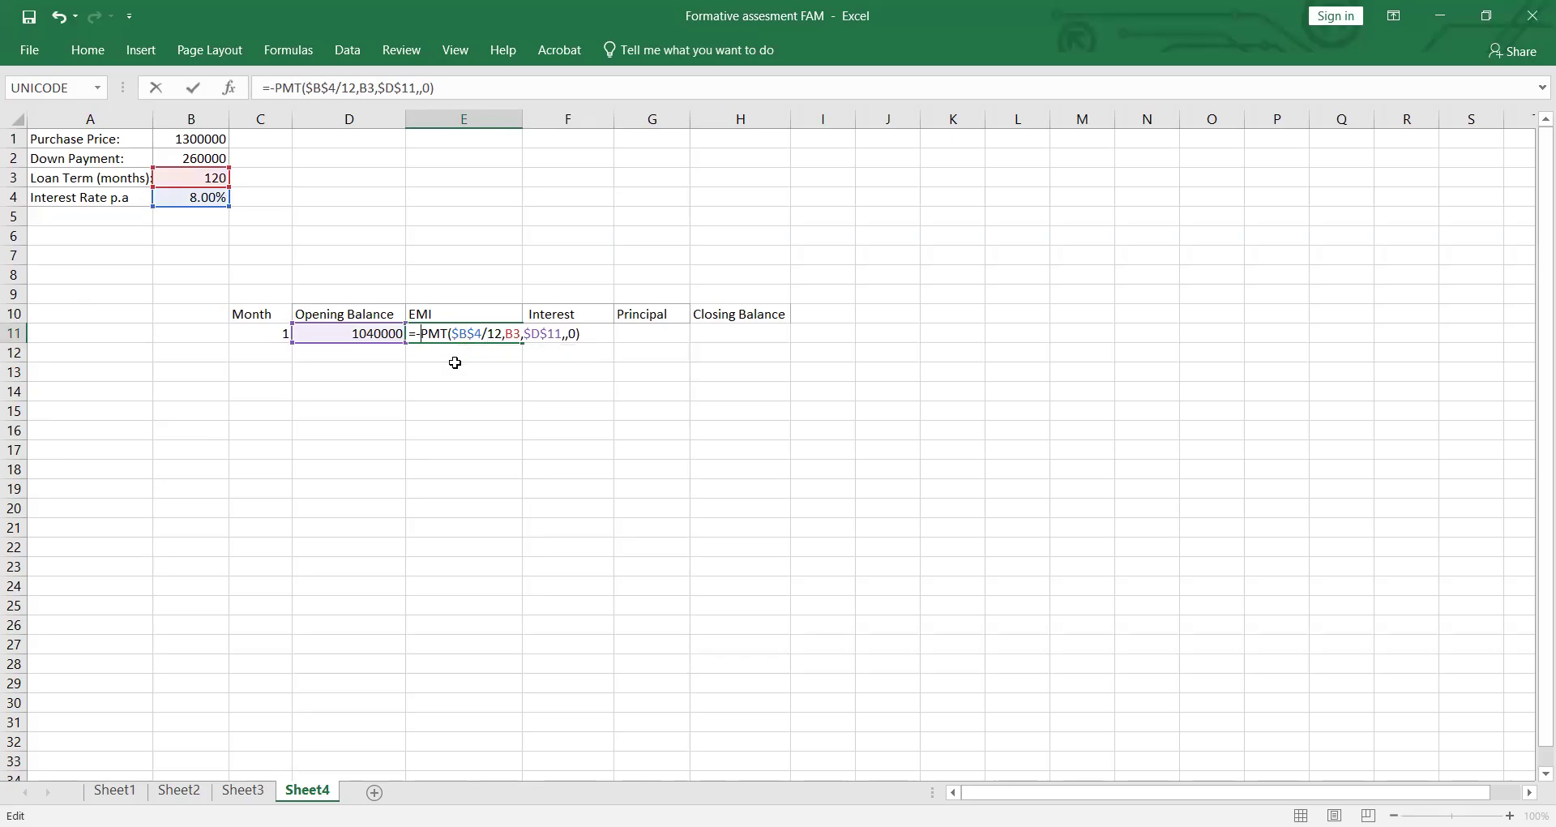
{"action": "key", "text": "Return"}
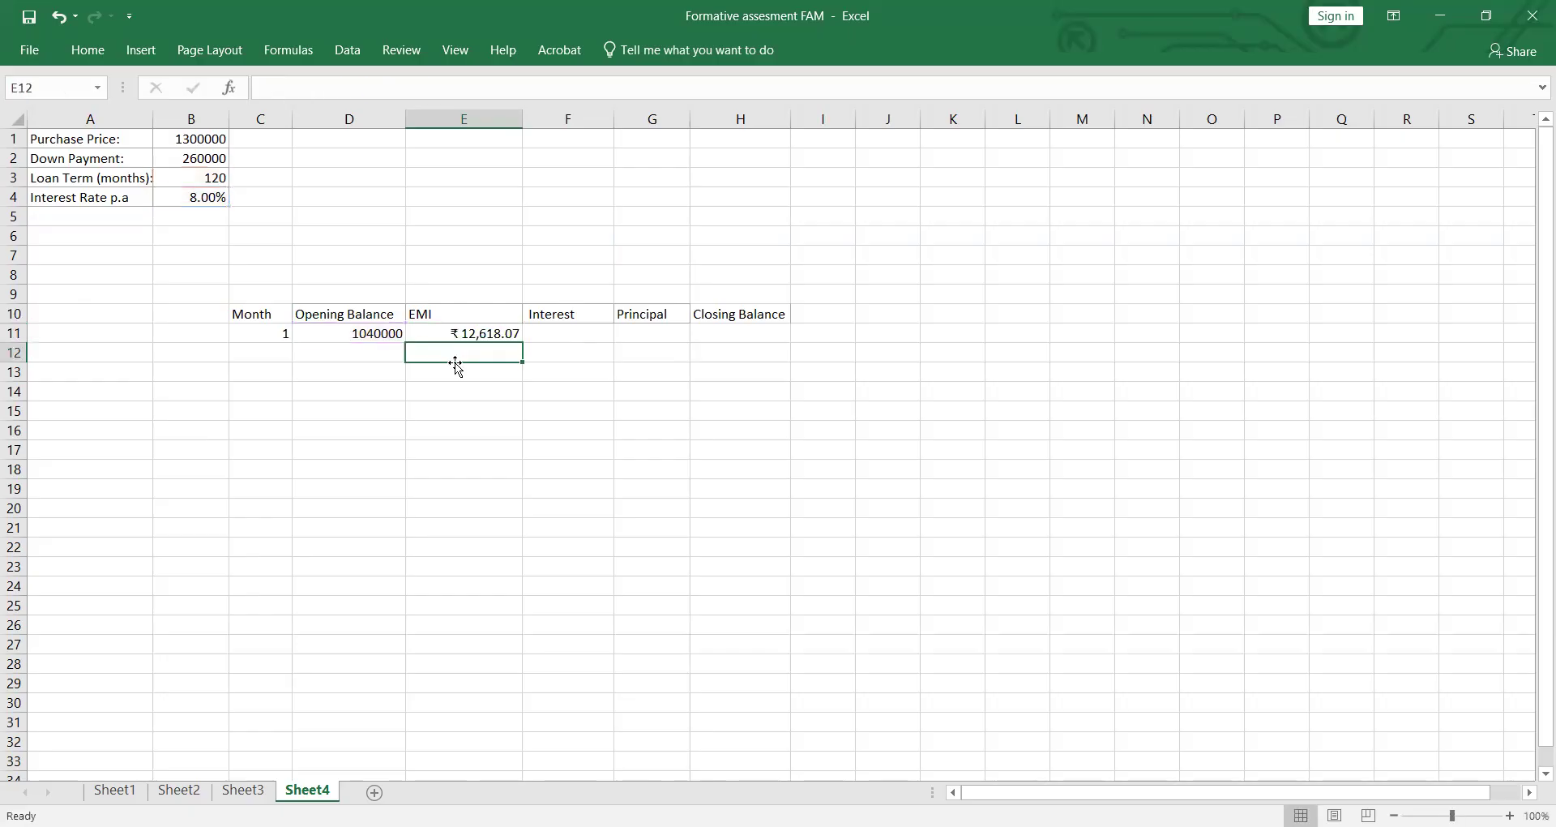
Step: Enter the month 1 interest in F11 as opening balance $D$11 multiplied by the interest rate in B4
{"action": "left_click", "coordinate": [571, 337]}
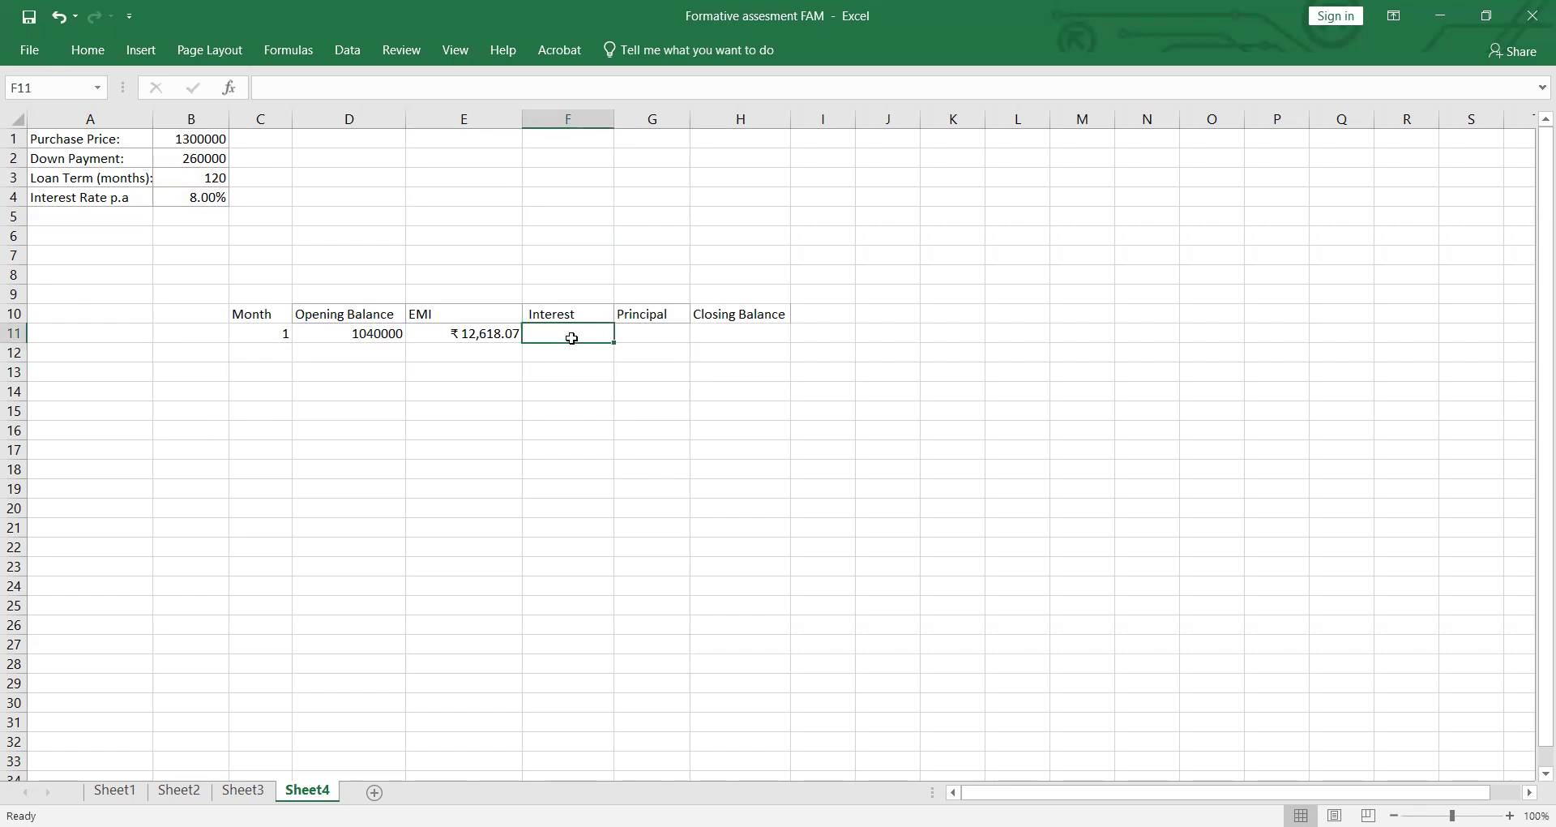
{"action": "type", "text": "="}
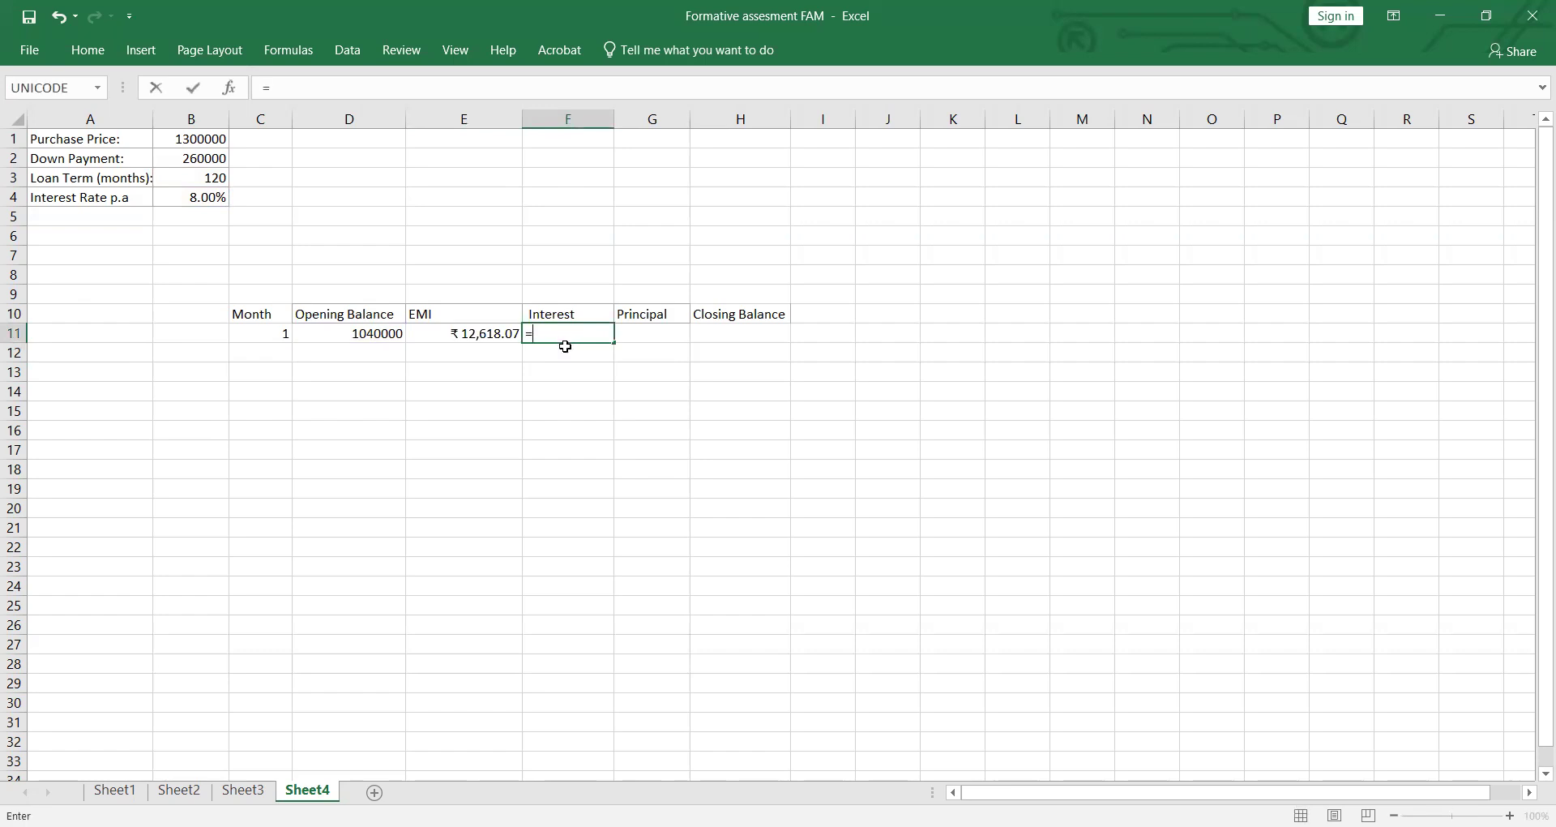
{"action": "left_click", "coordinate": [395, 335]}
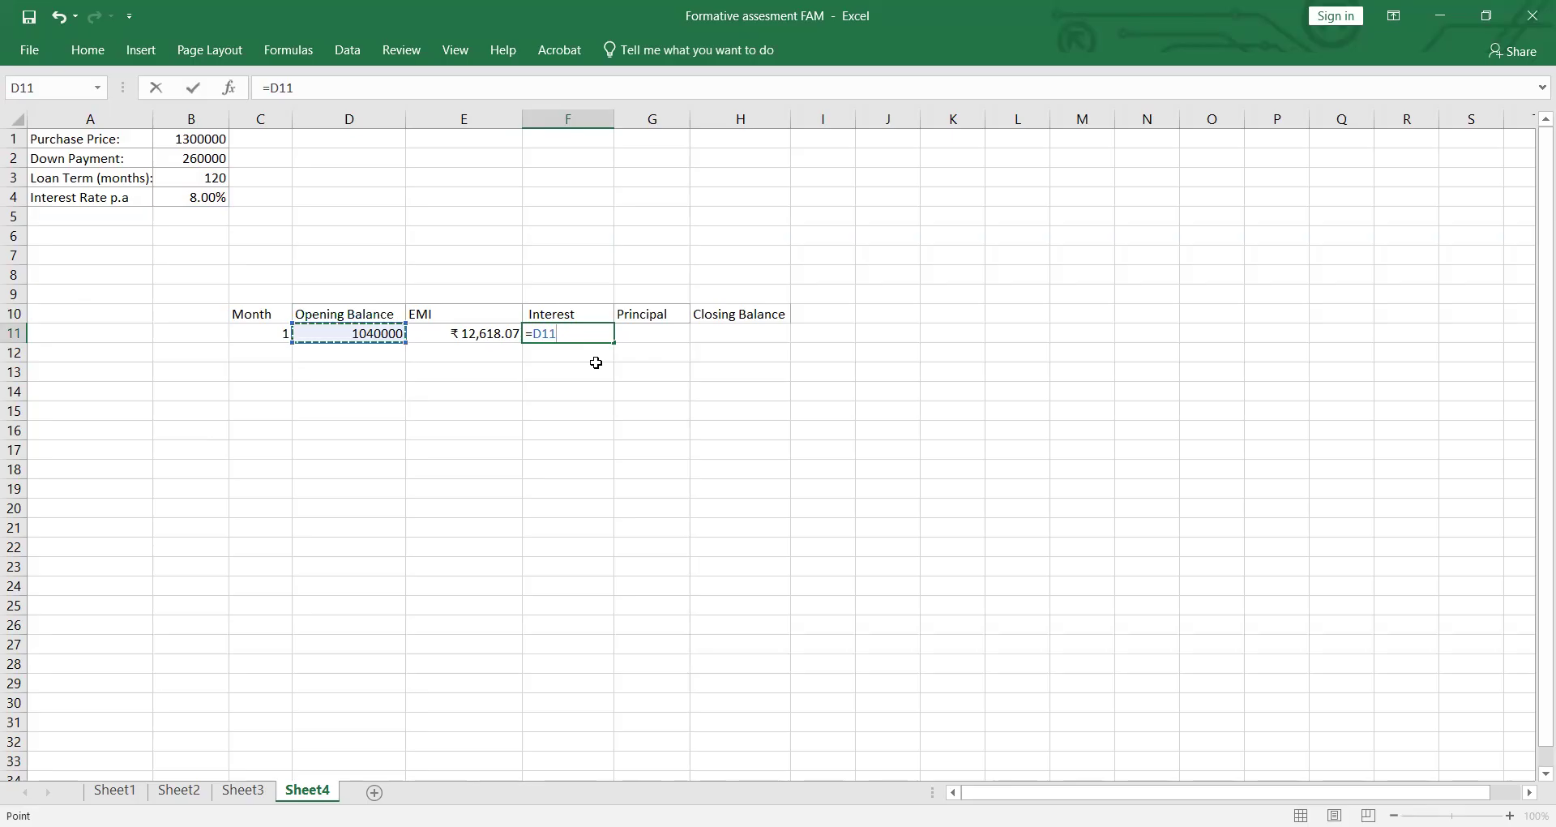
{"action": "key", "text": "F4"}
{"action": "type", "text": "*"}
{"action": "left_click", "coordinate": [219, 199]}
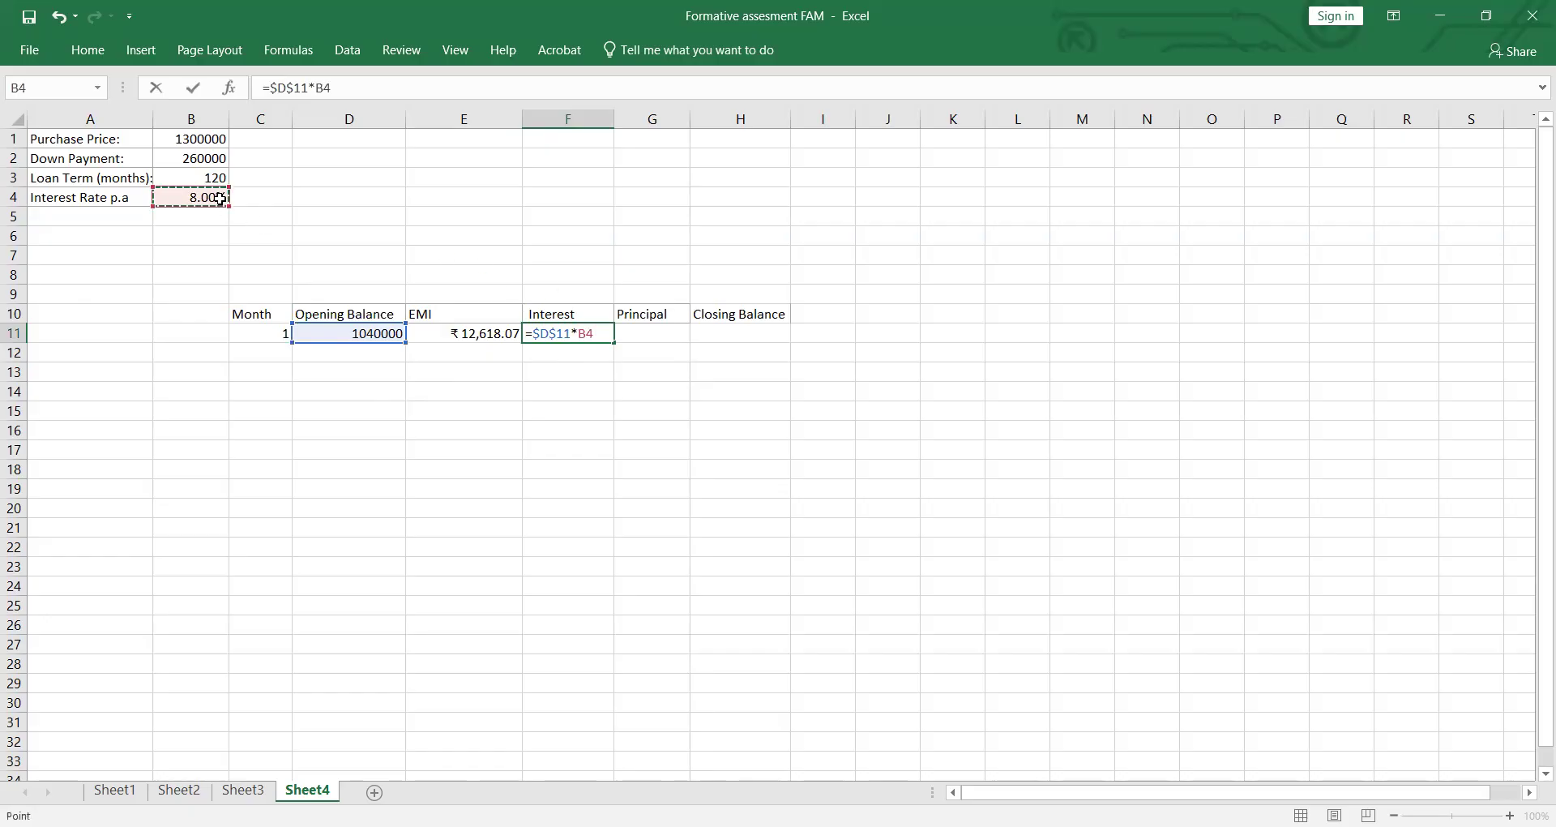
{"action": "key", "text": "Return"}
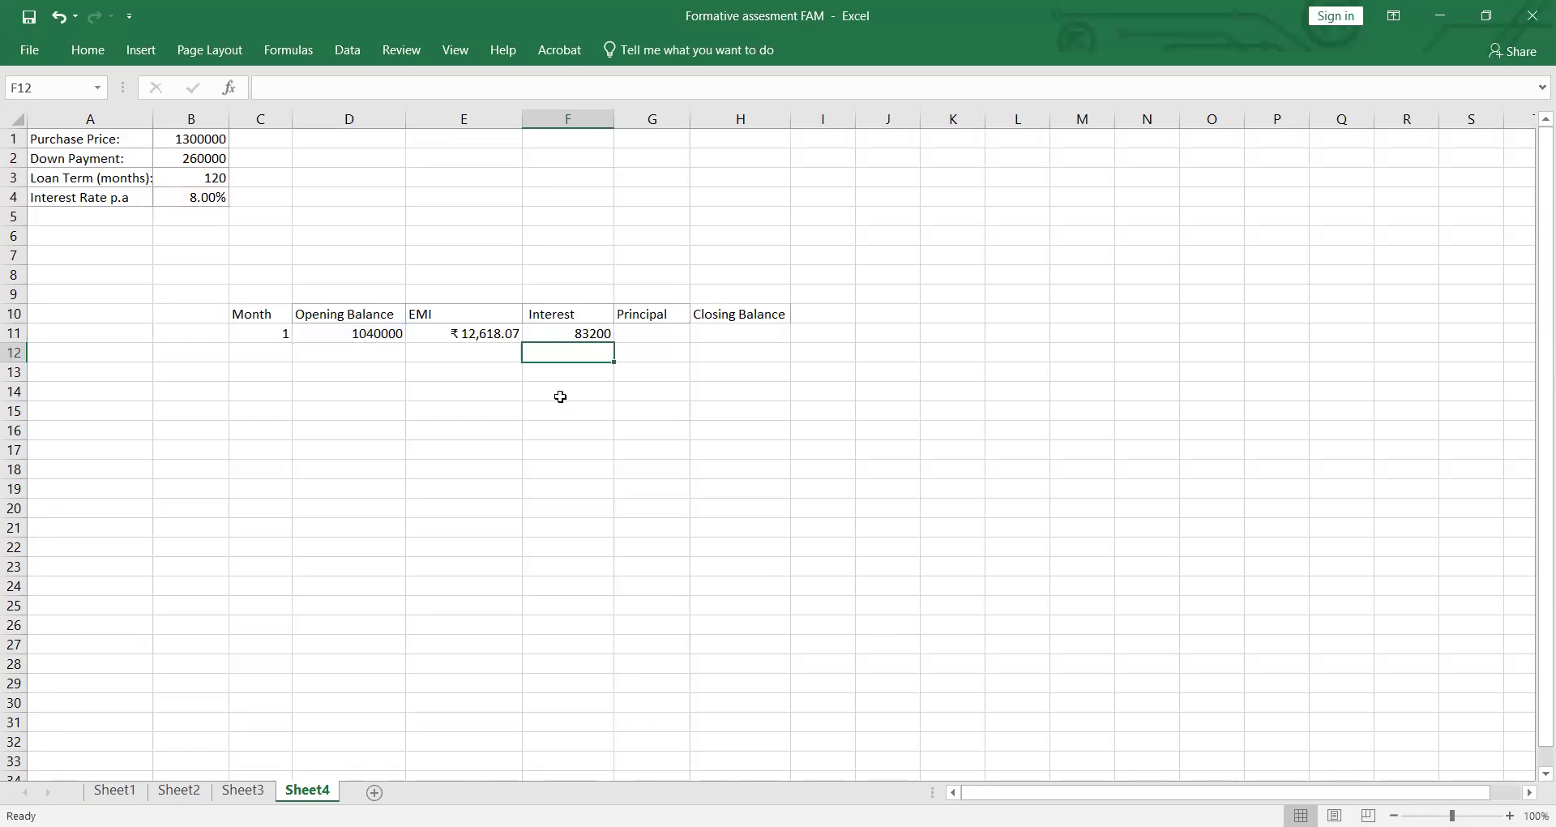
Step: Divide the F11 interest formula by 12 for a monthly amount, giving =$D$11*$B$4/12
{"action": "left_click", "coordinate": [606, 333]}
{"action": "double_click", "coordinate": [605, 333]}
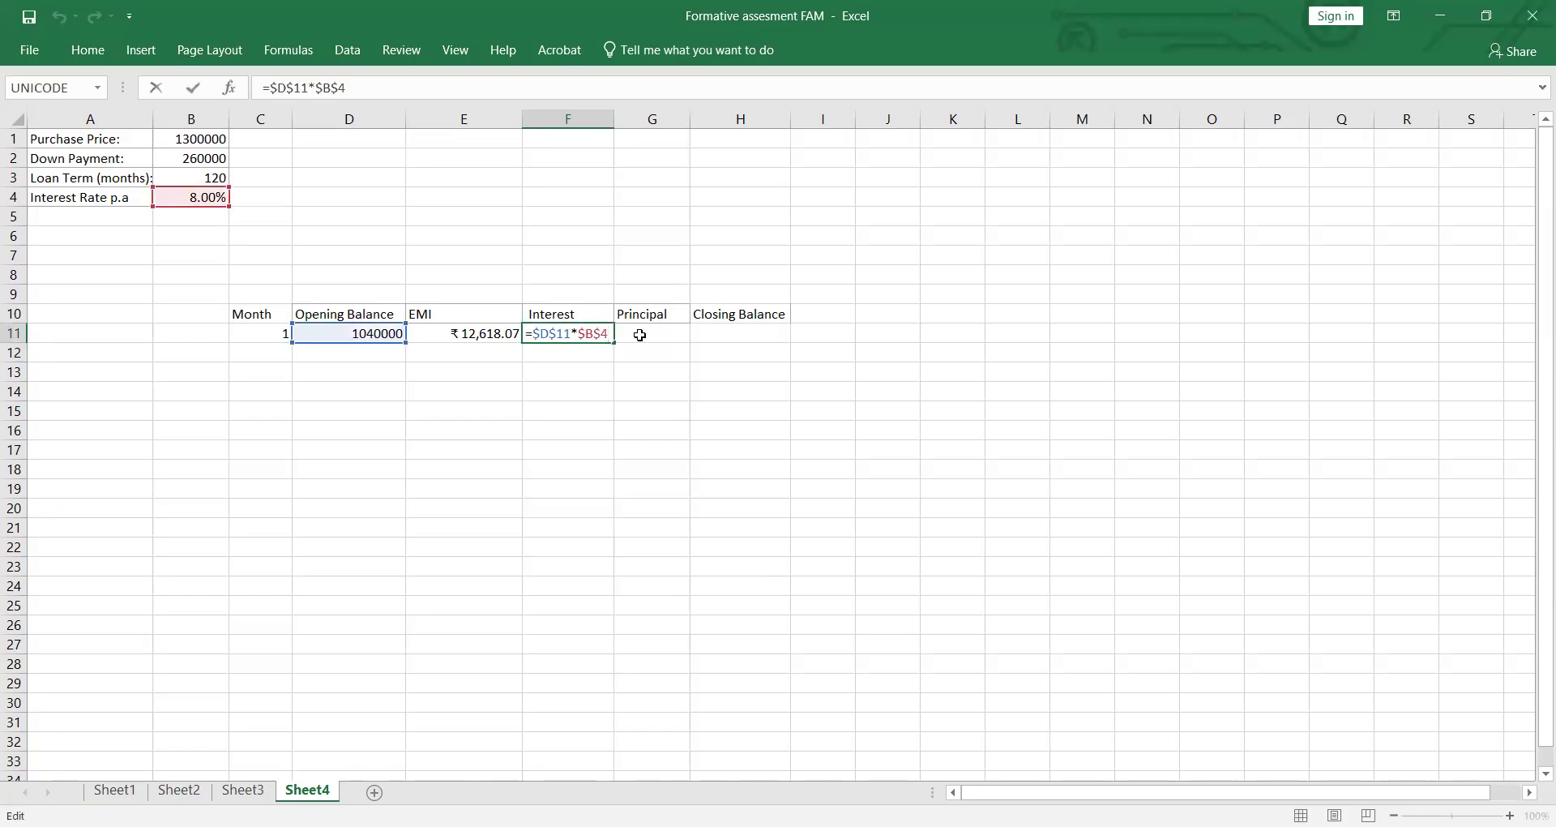
{"action": "type", "text": "/12"}
{"action": "key", "text": "Return"}
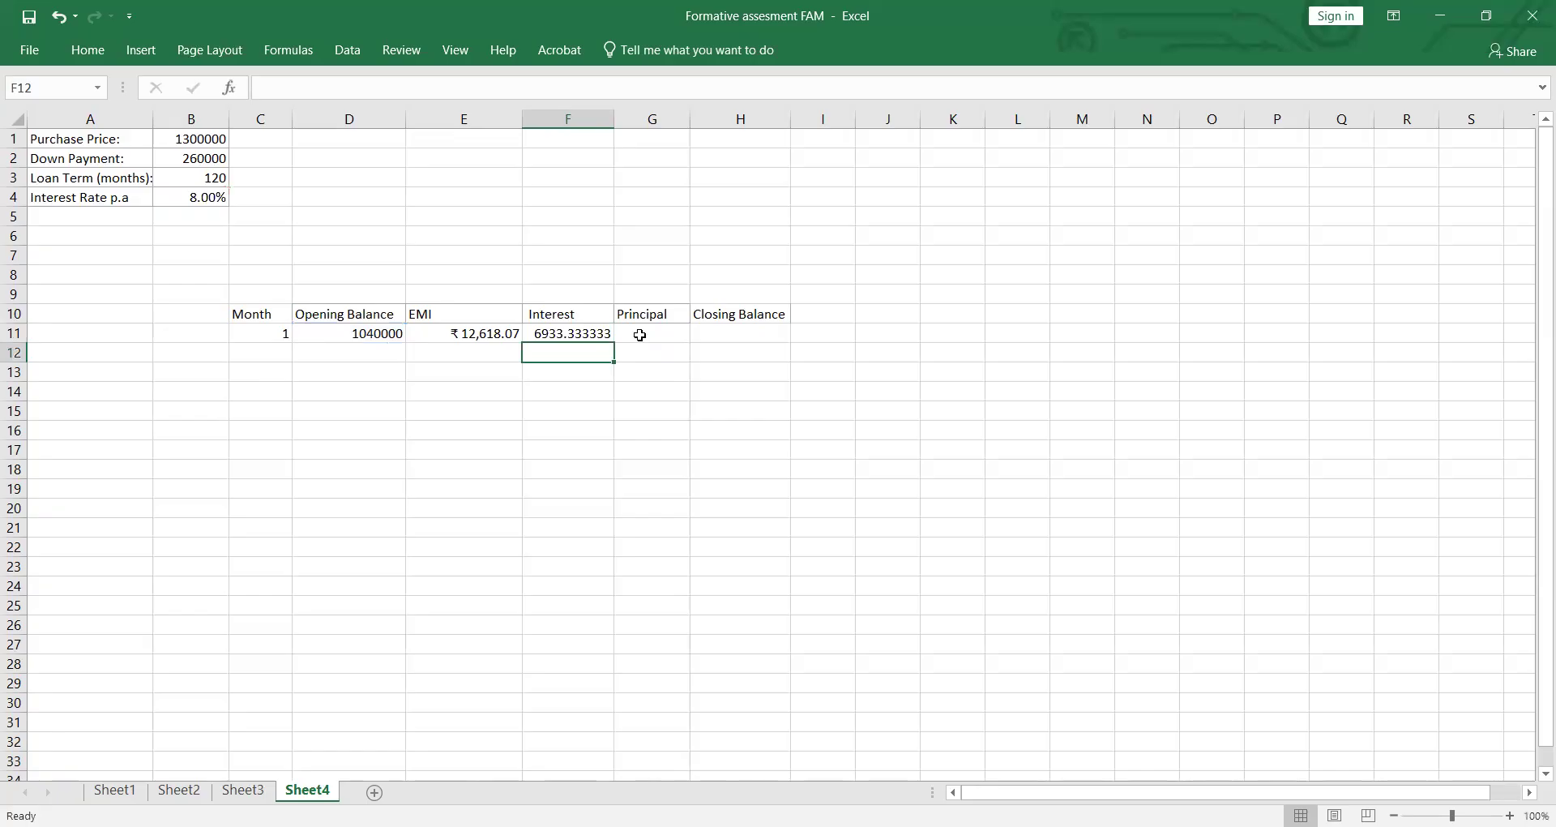
Step: Compute the month 1 principal in G11 as EMI E11 minus interest F11
{"action": "left_click", "coordinate": [644, 334]}
{"action": "type", "text": "="}
{"action": "left_click", "coordinate": [496, 333]}
{"action": "type", "text": "-"}
{"action": "left_click", "coordinate": [589, 331]}
{"action": "key", "text": "Return"}
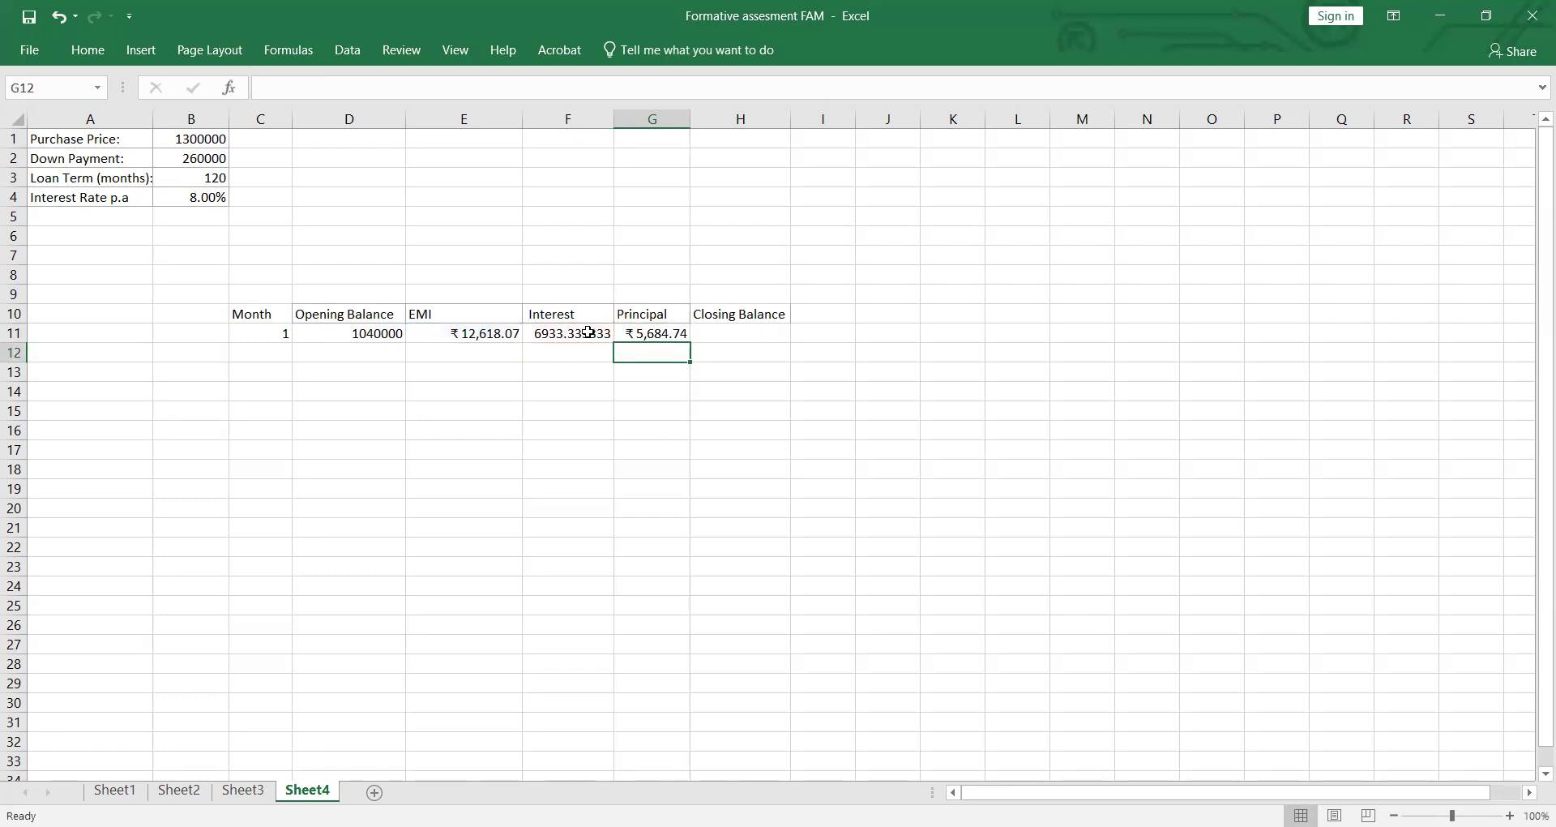
Step: Compute the month 1 closing balance in H11 as opening balance D11 minus principal G11
{"action": "left_click", "coordinate": [727, 333]}
{"action": "type", "text": "="}
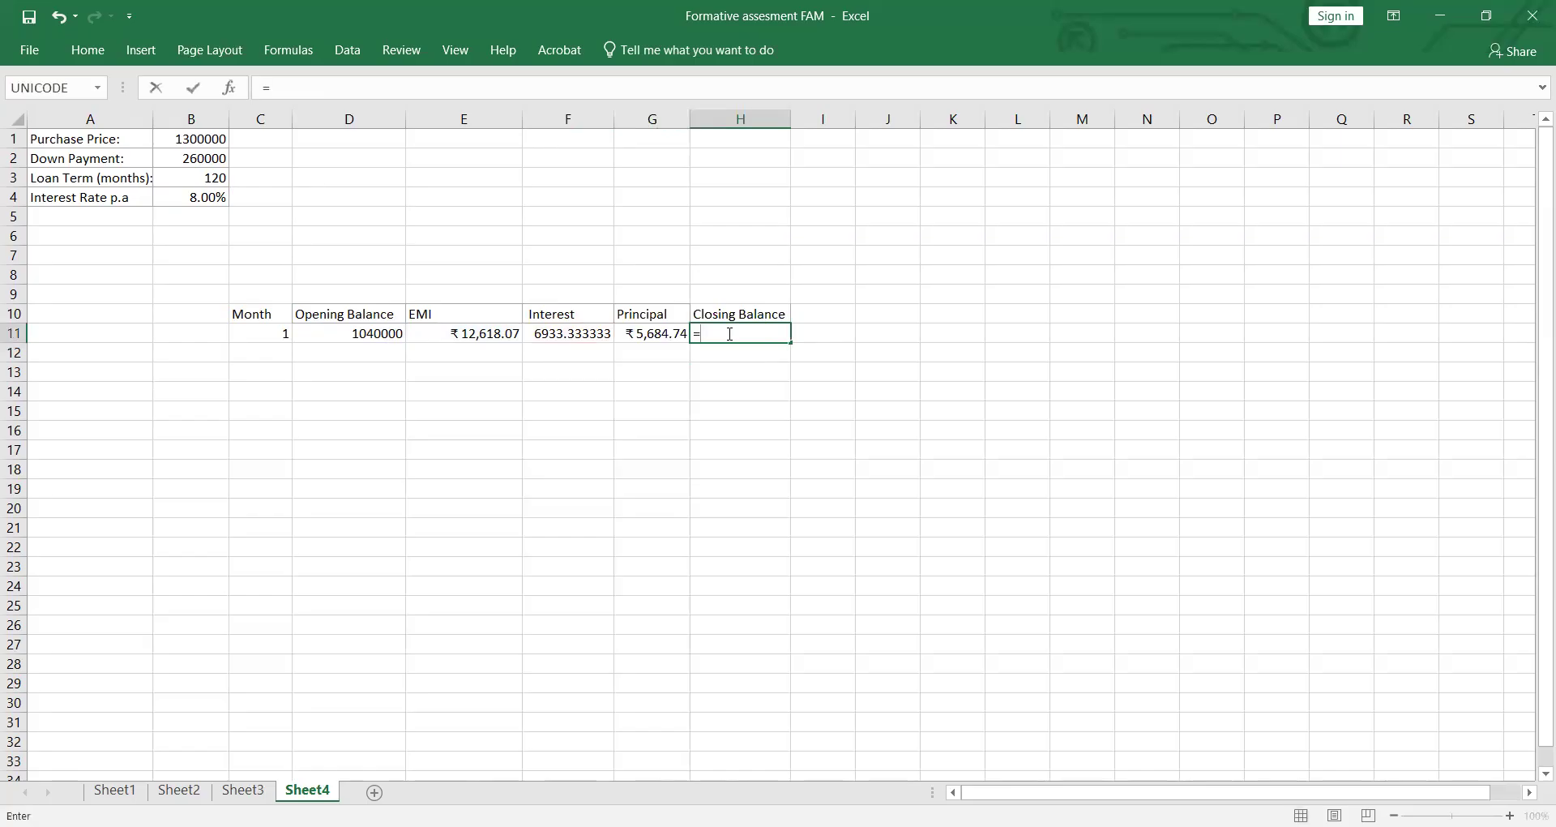
{"action": "left_click", "coordinate": [393, 337]}
{"action": "type", "text": "-"}
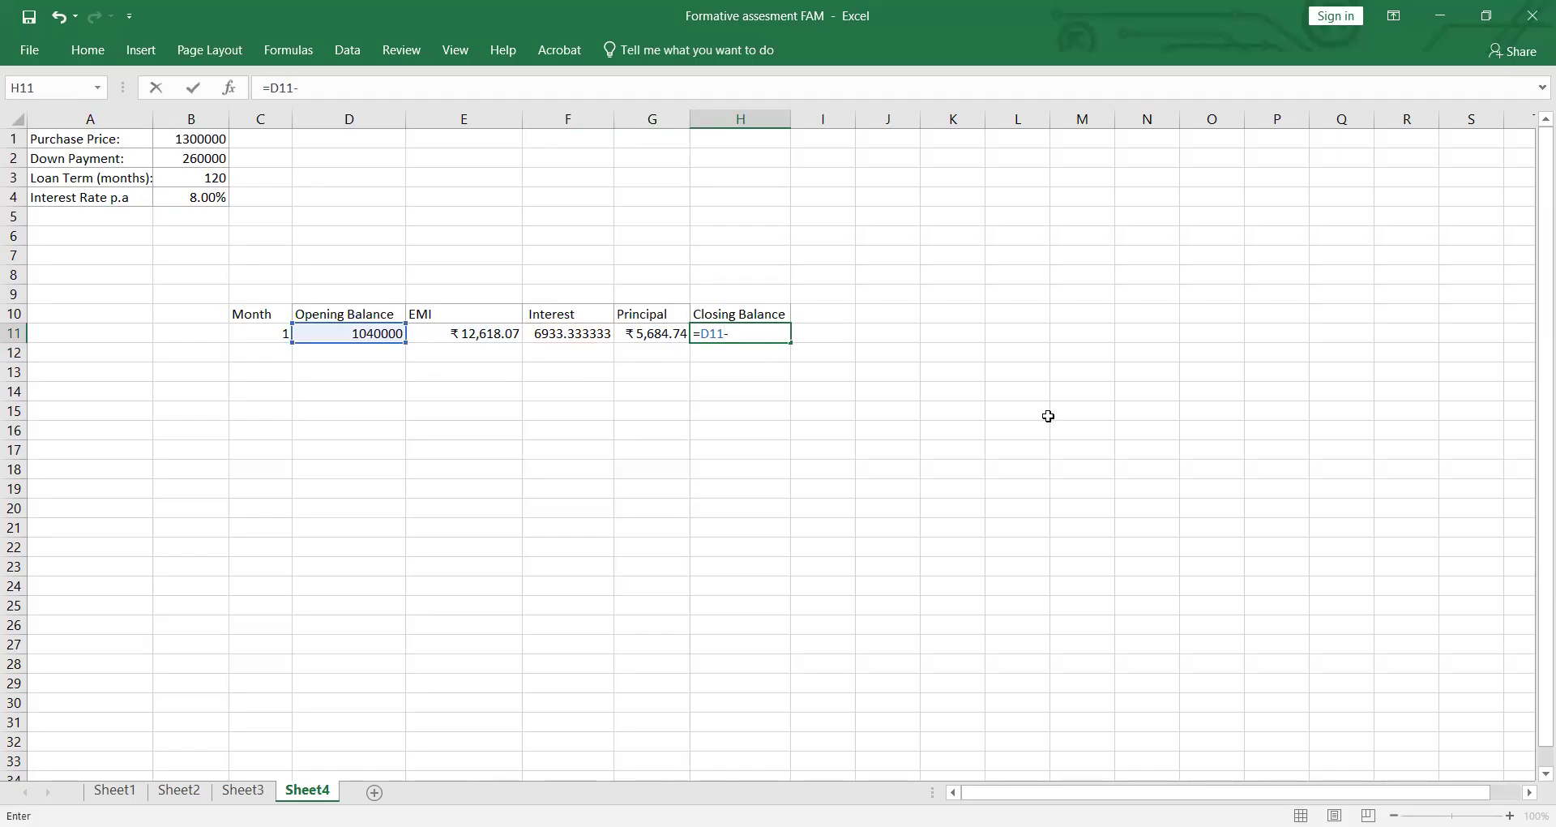
{"action": "left_click", "coordinate": [682, 336]}
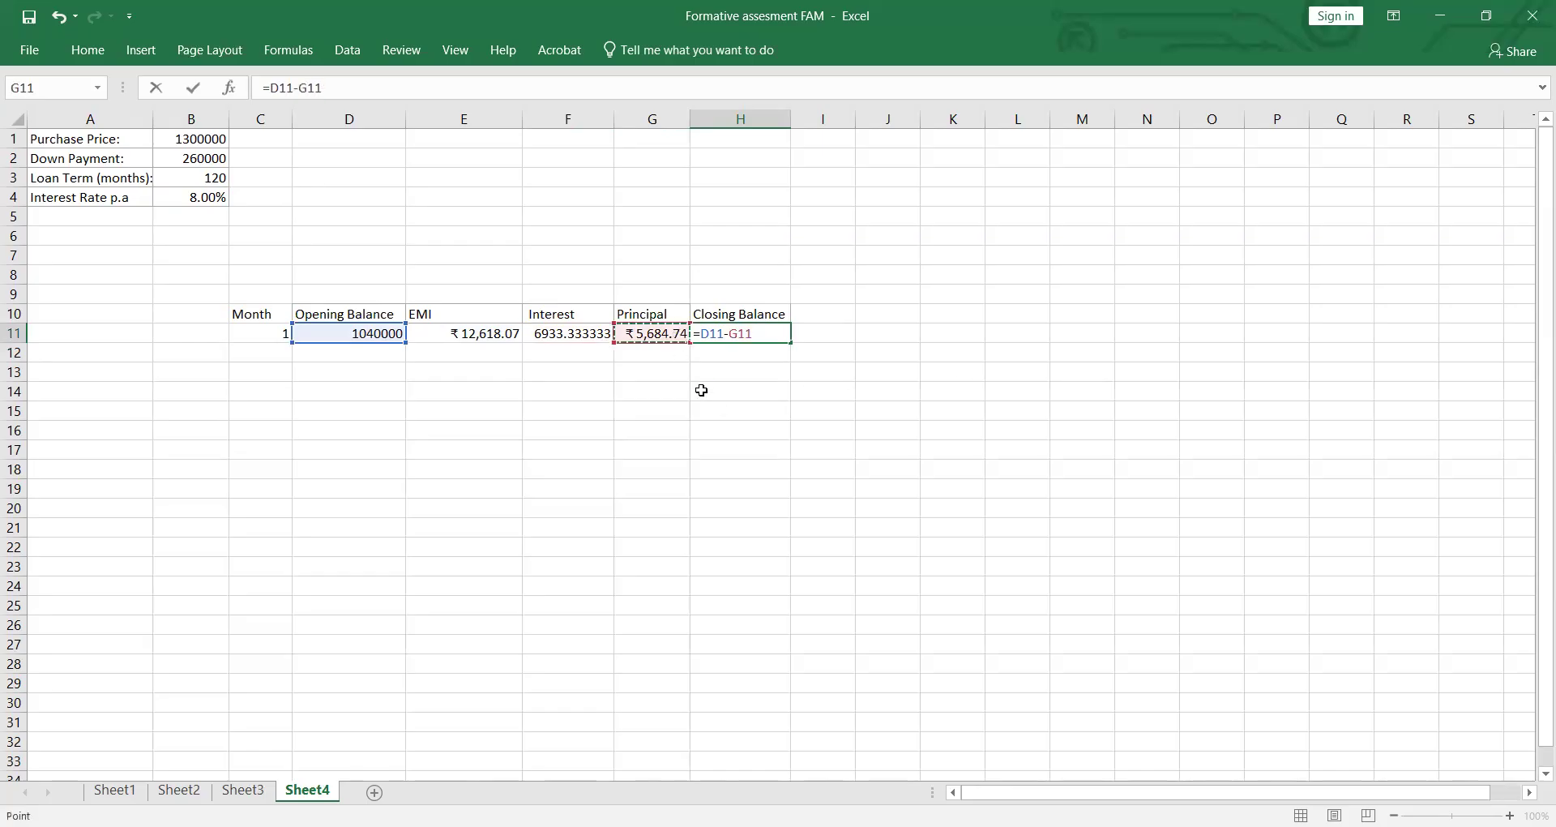
{"action": "key", "text": "Return"}
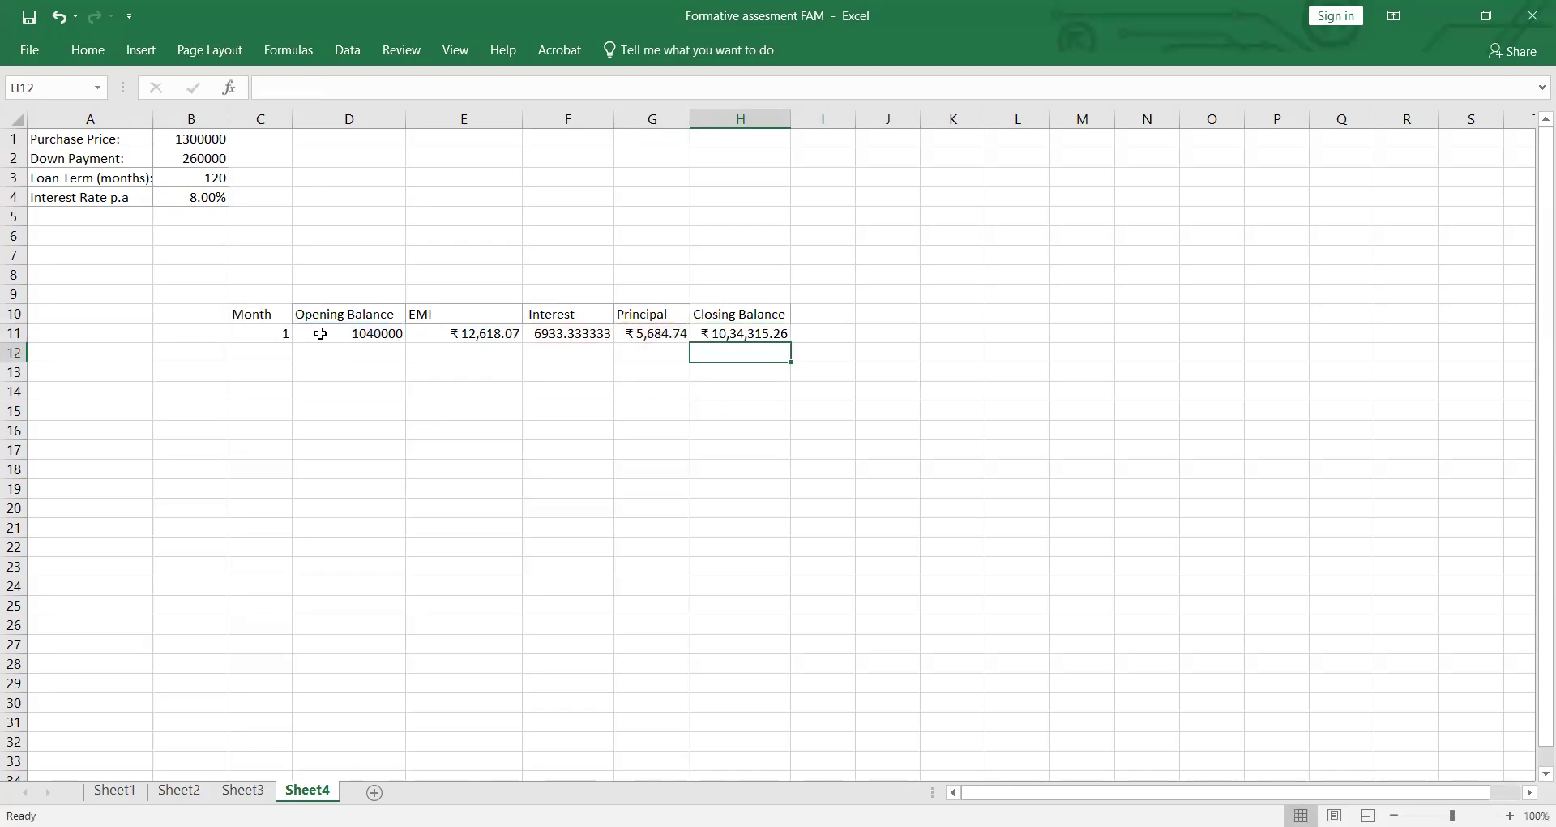
{"action": "left_click", "coordinate": [278, 354]}
{"action": "left_click", "coordinate": [287, 335]}
{"action": "type", "text": "1"}
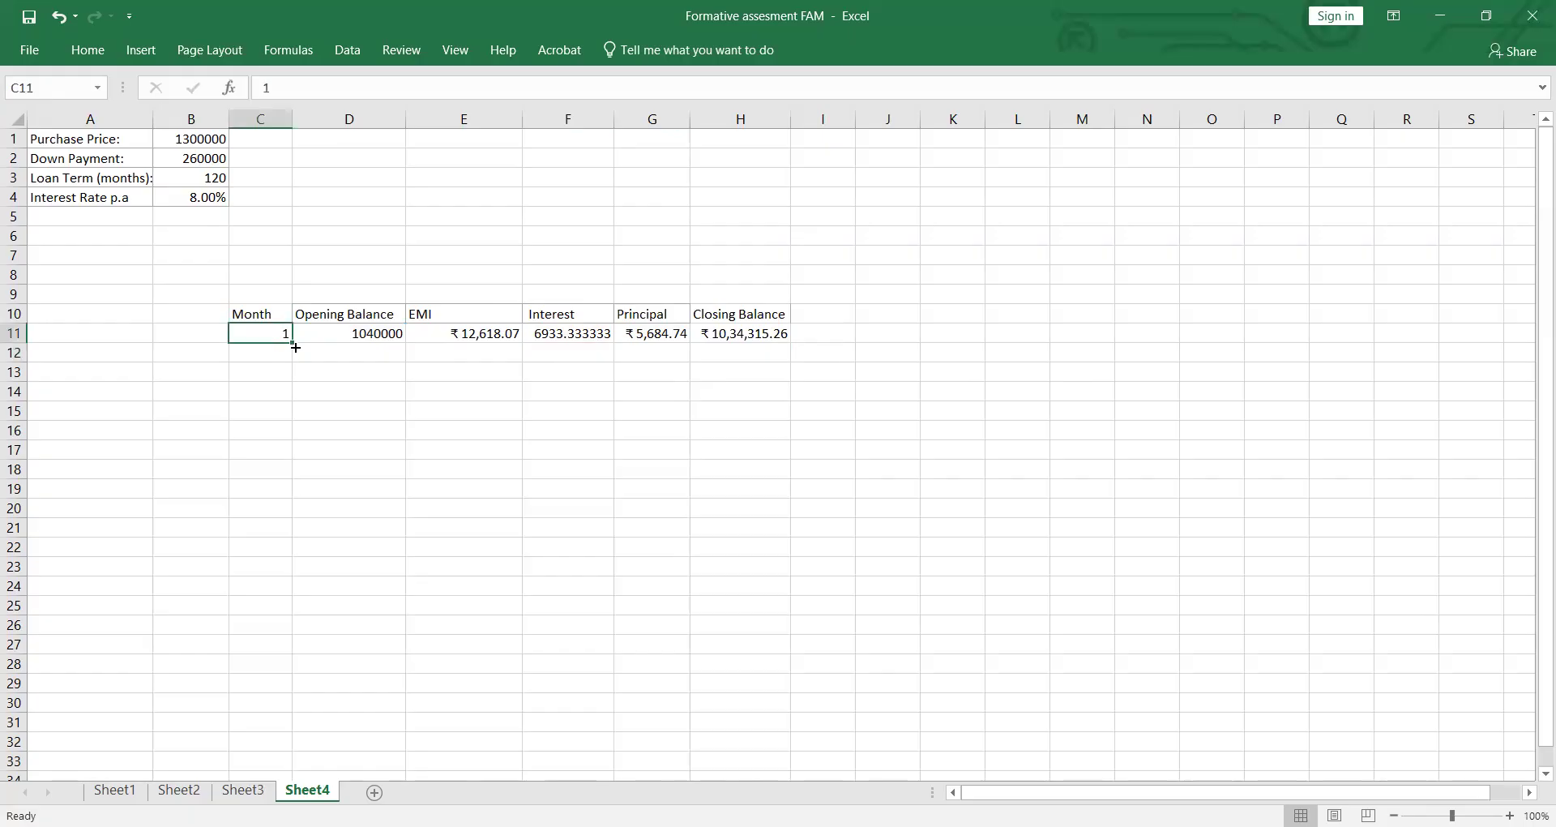
{"action": "left_click_drag", "start_coordinate": [293, 343], "coordinate": [298, 357]}
{"action": "left_click", "coordinate": [286, 352]}
{"action": "double_click", "coordinate": [286, 353]}
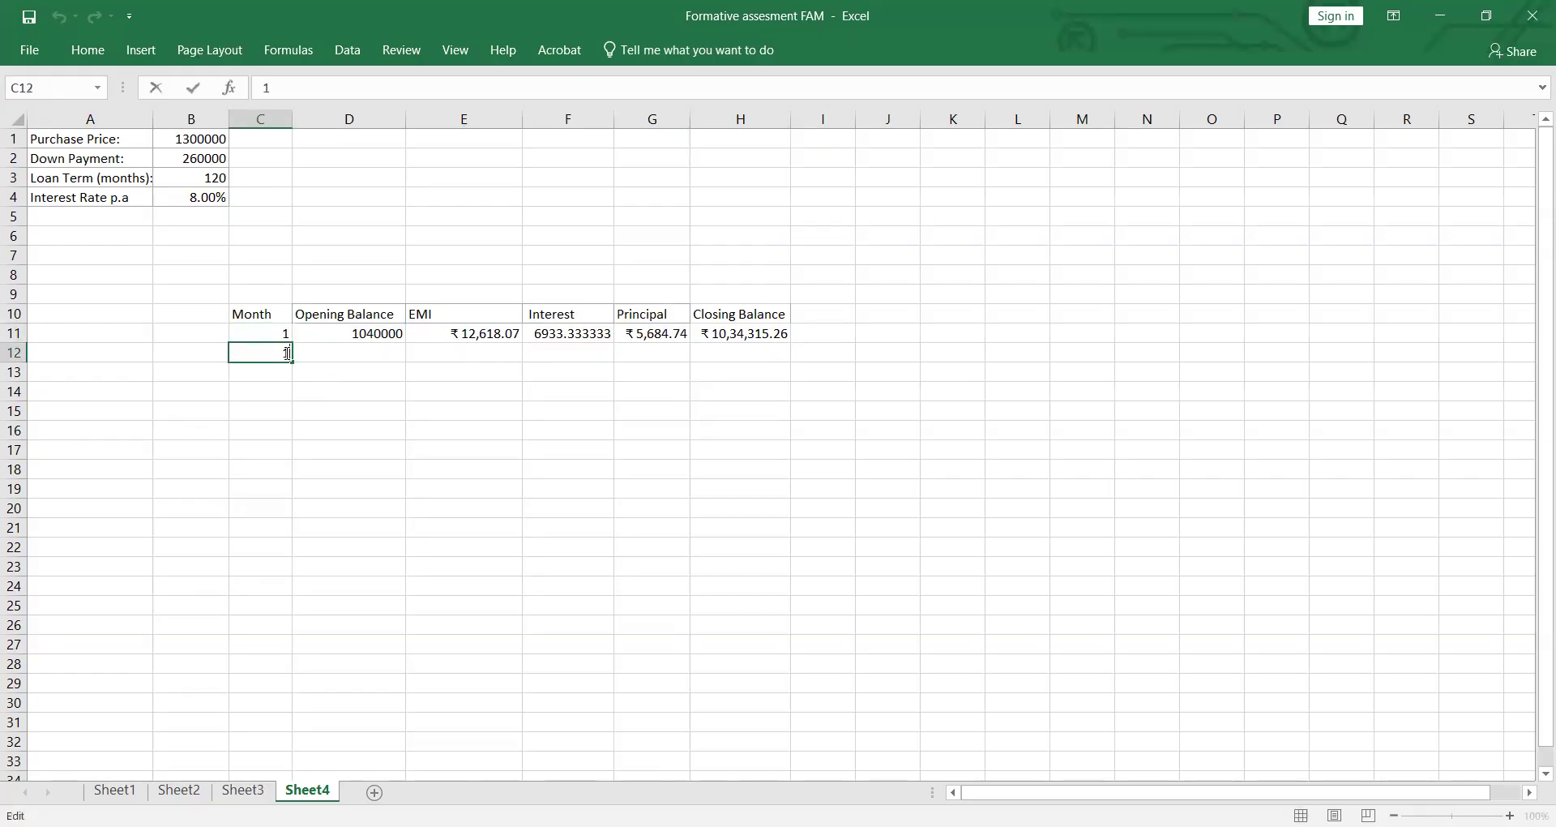
{"action": "key", "text": "BackSpace"}
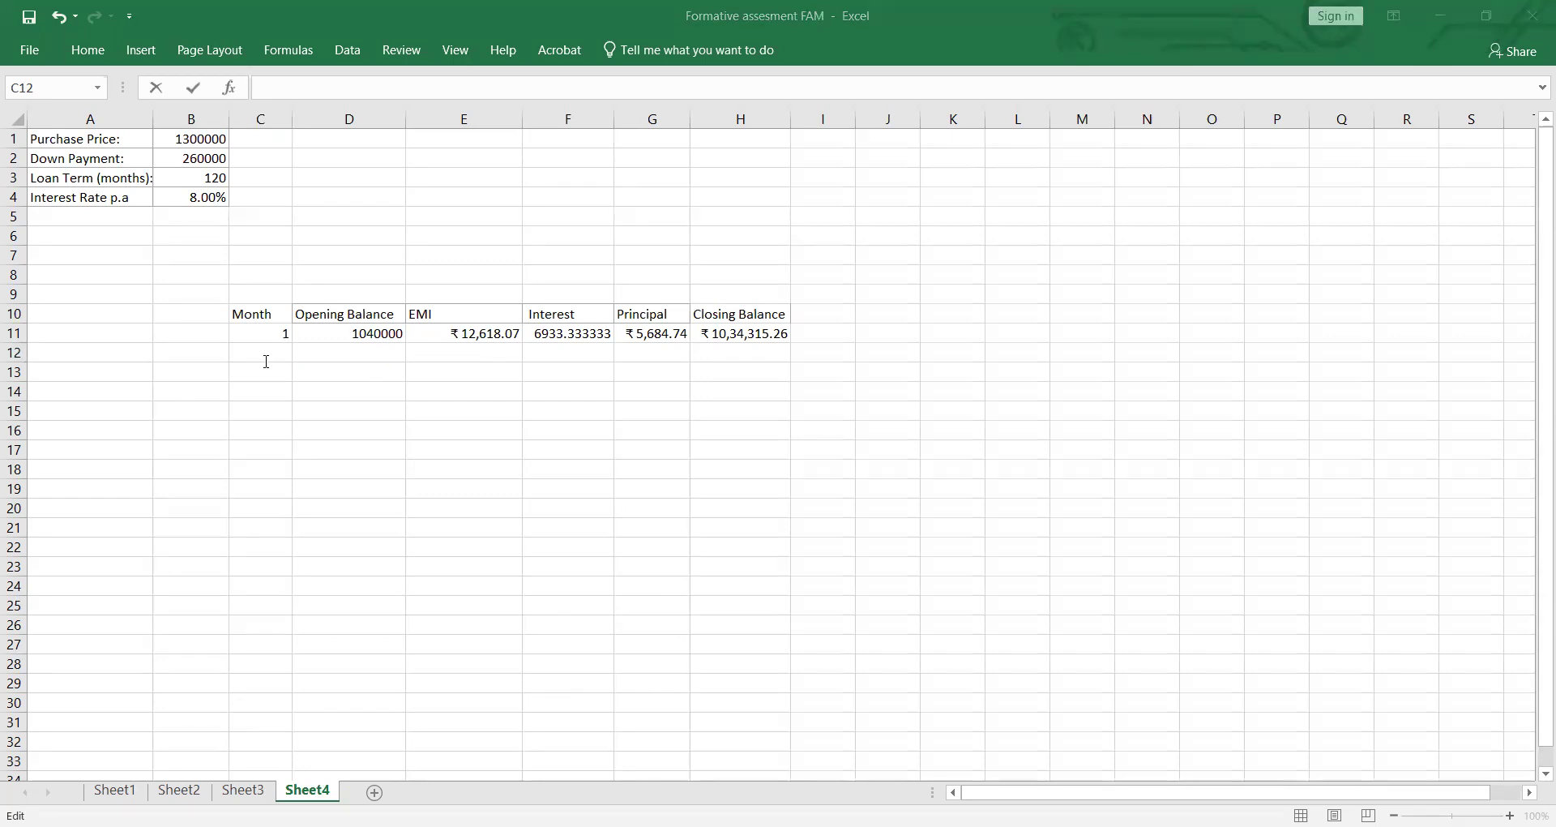
Step: Try to calculate the second month number in C12 with the formula =A2+C11
{"action": "type", "text": "=A"}
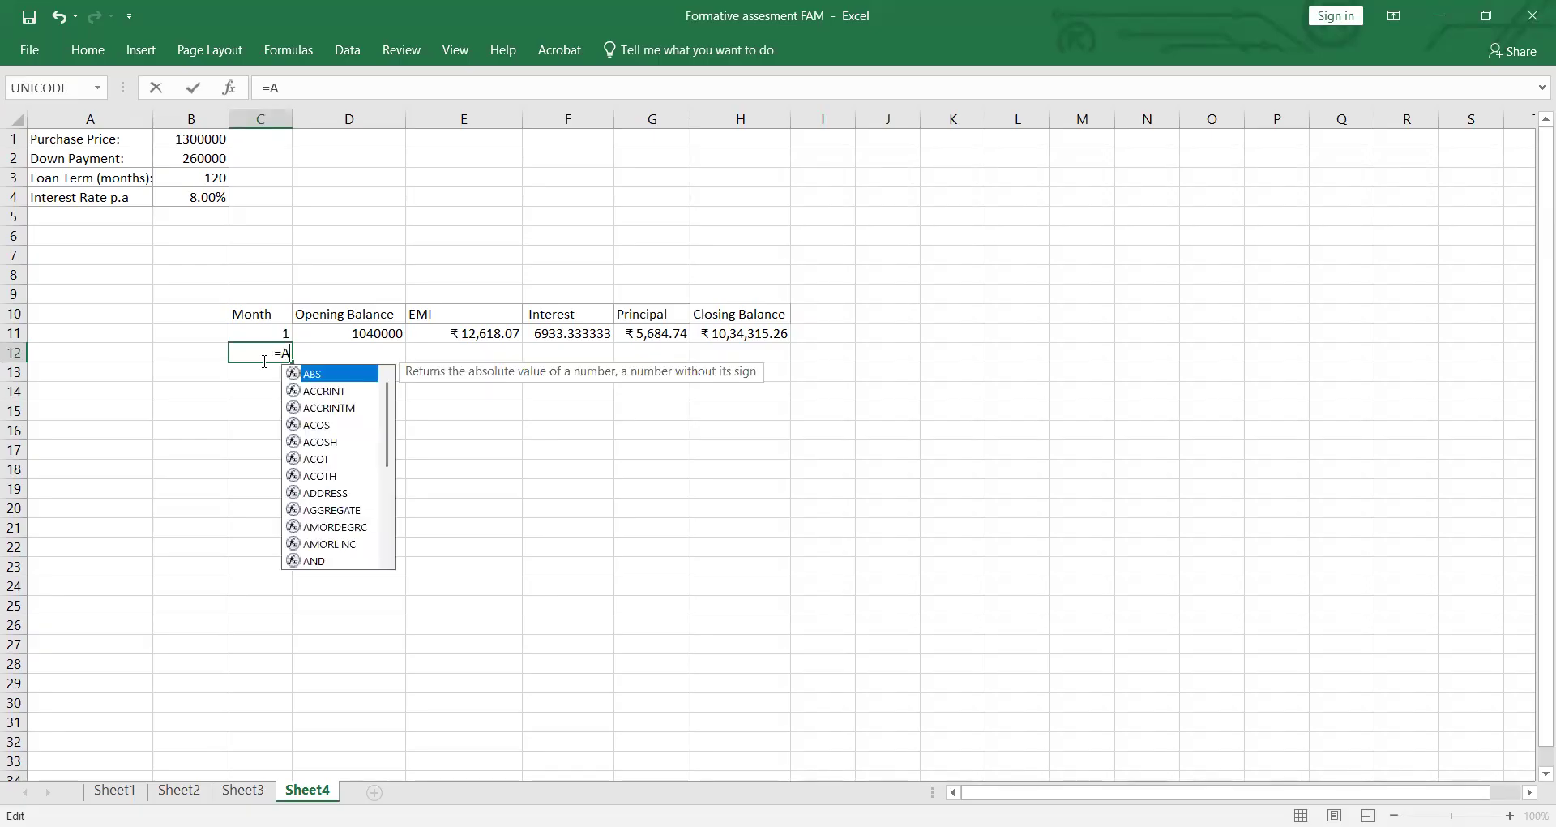
{"action": "type", "text": "2+"}
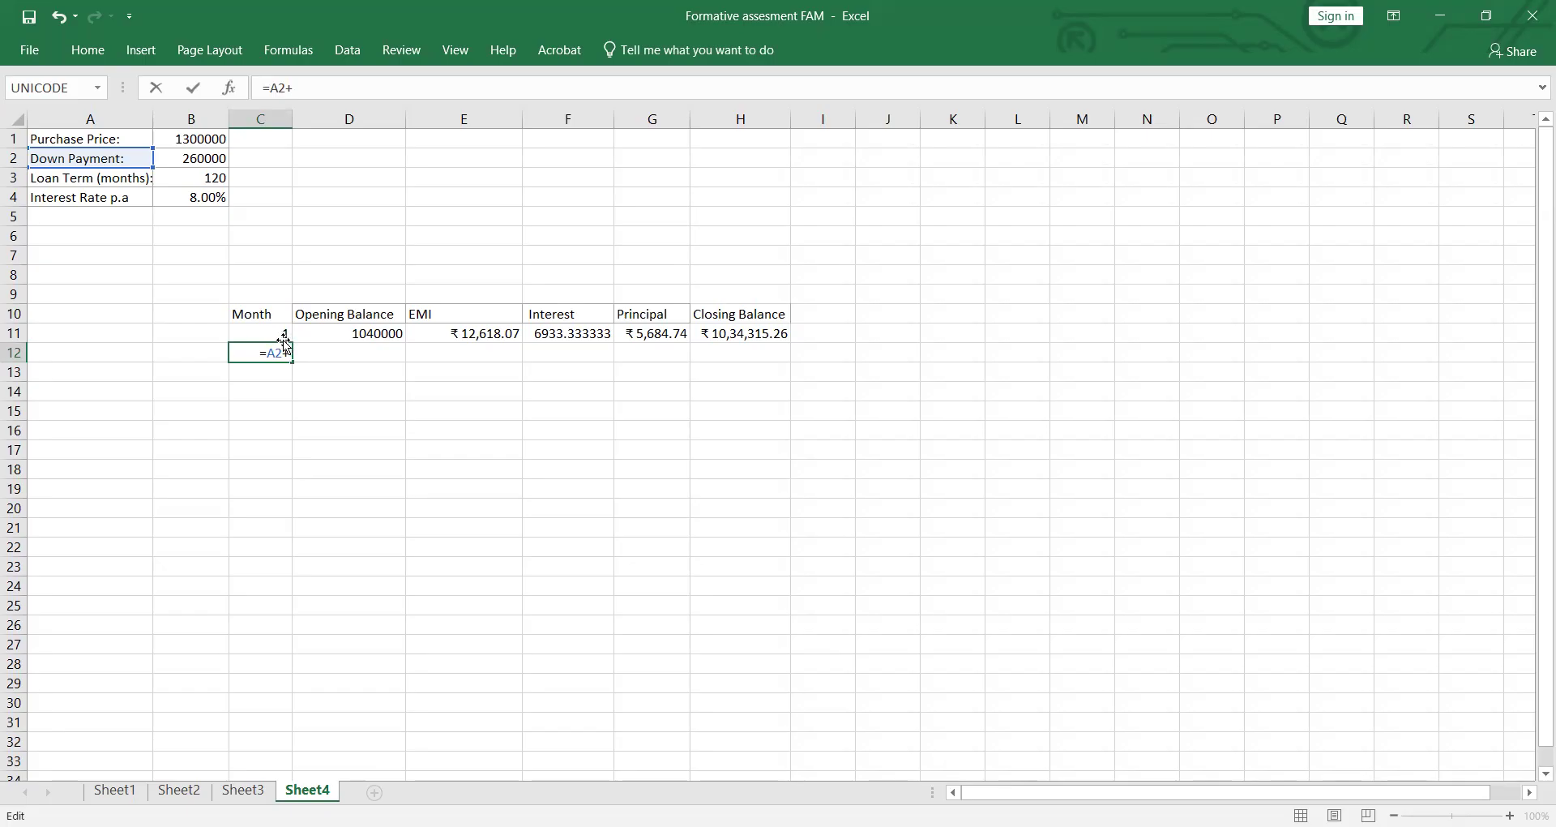
{"action": "left_click", "coordinate": [284, 335]}
{"action": "key", "text": "Return"}
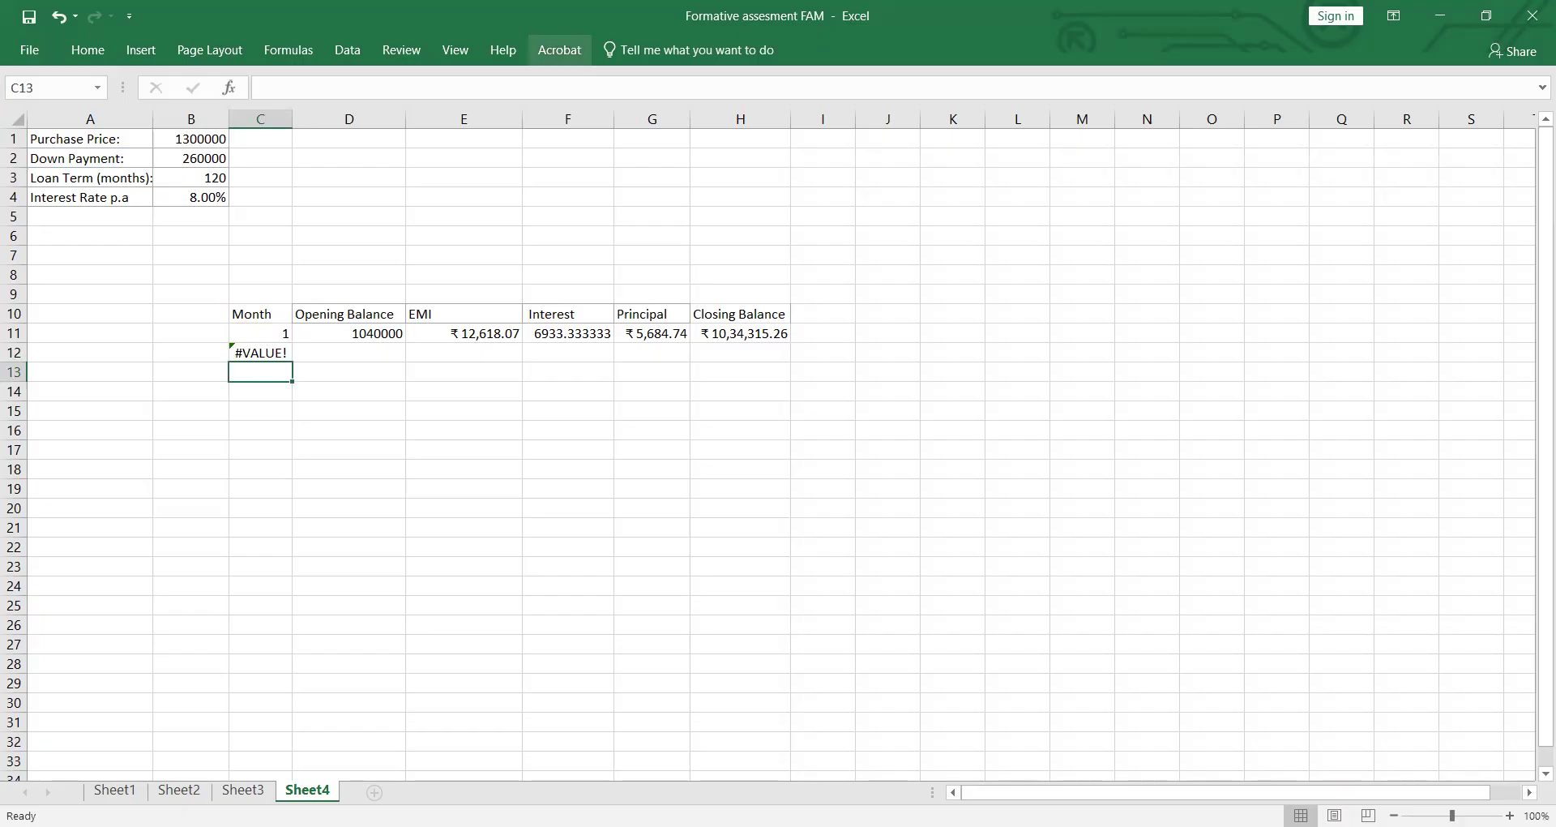
Step: Number the following months by adding 1 to the cell above, filling =C12+1 from C13 down column C to row 169
{"action": "key", "text": "ctrl+v"}
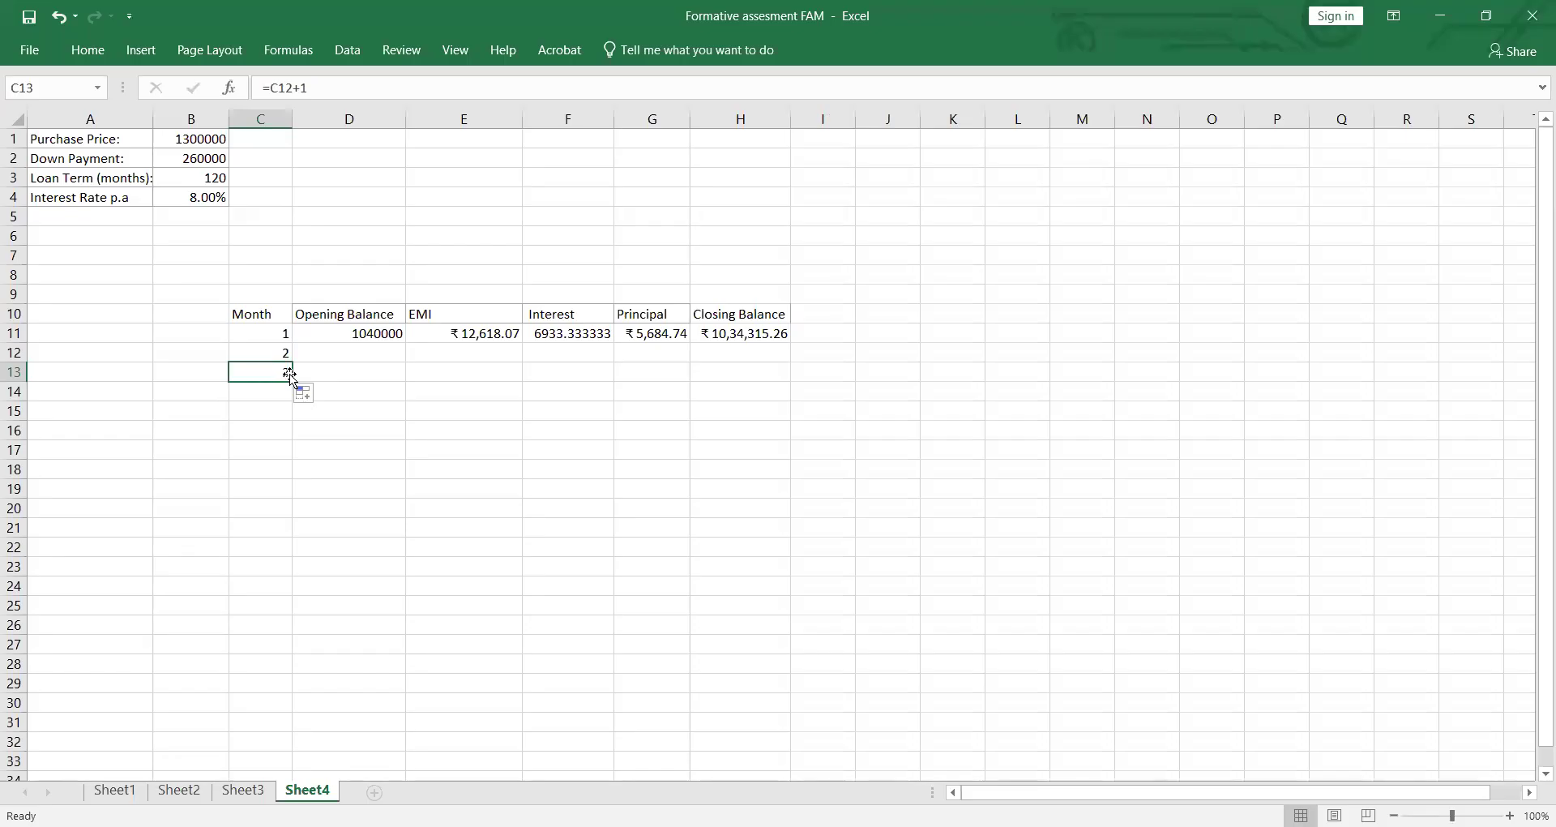
{"action": "left_click_drag", "start_coordinate": [293, 380], "coordinate": [260, 142]}
{"action": "scroll", "coordinate": [255, 243], "scroll_direction": "up", "scroll_amount": 1}
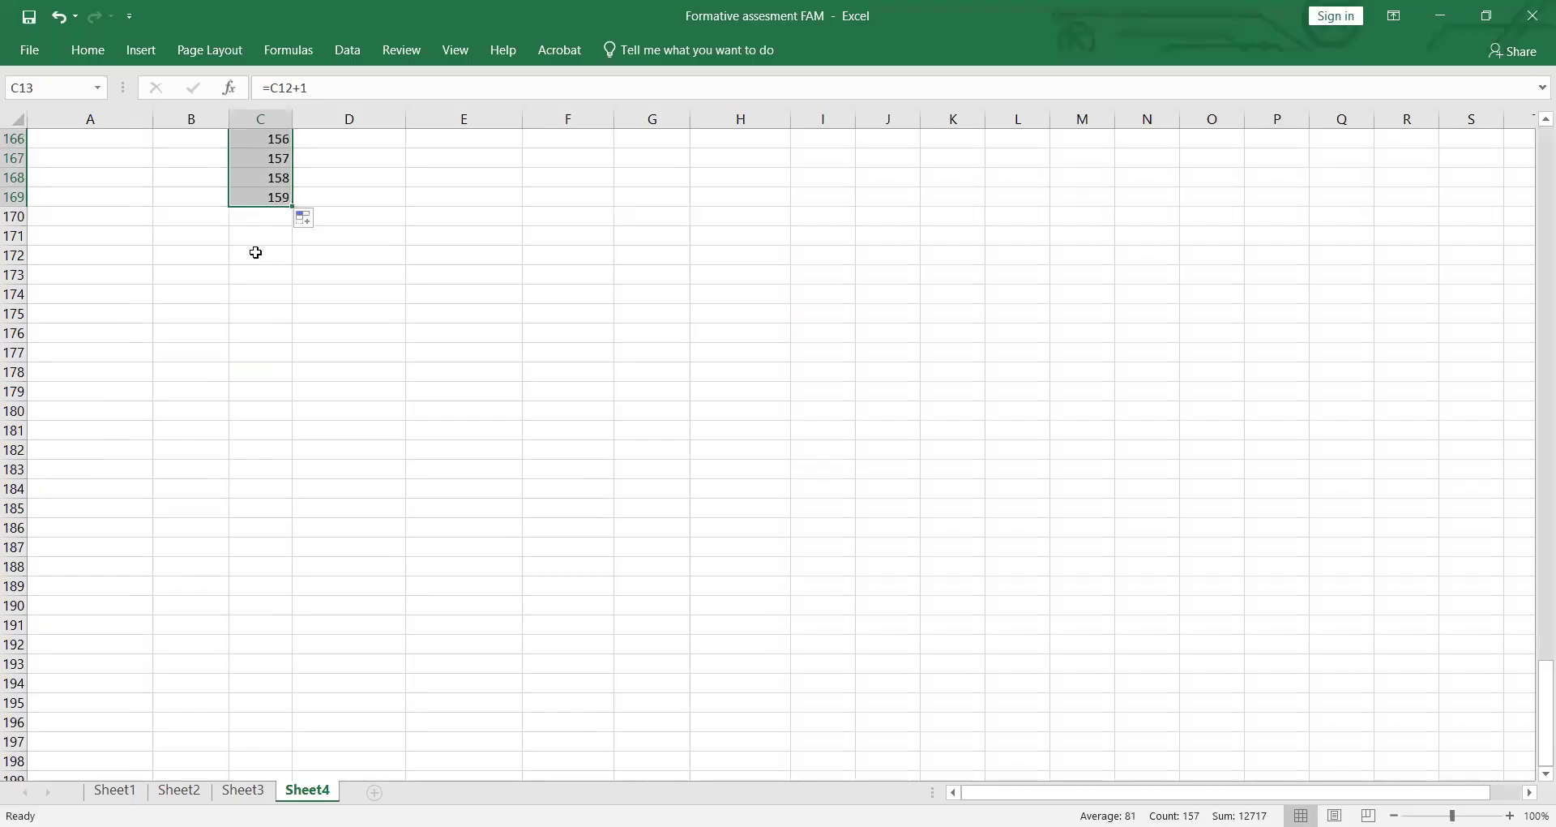
Step: Shorten the month numbering in column C so that it ends at month 120 in row 130
{"action": "mouse_move", "coordinate": [289, 200]}
{"action": "left_mouse_down"}
{"action": "mouse_move", "coordinate": [298, 104]}
{"action": "mouse_move", "coordinate": [288, 208]}
{"action": "mouse_move", "coordinate": [289, 187]}
{"action": "left_mouse_up"}
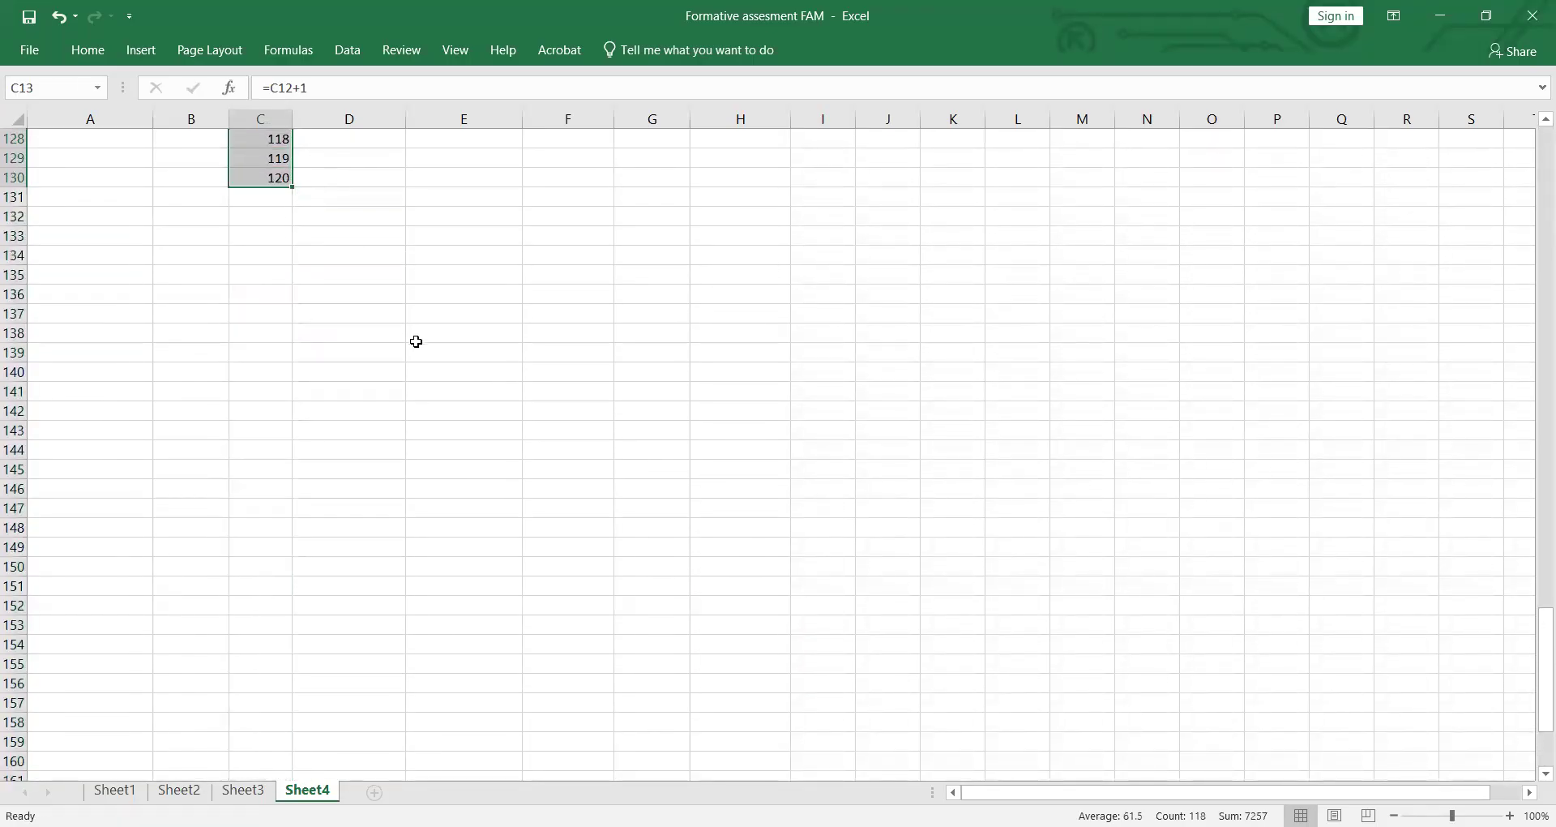
{"action": "scroll", "coordinate": [416, 364], "scroll_direction": "up", "scroll_amount": 20}
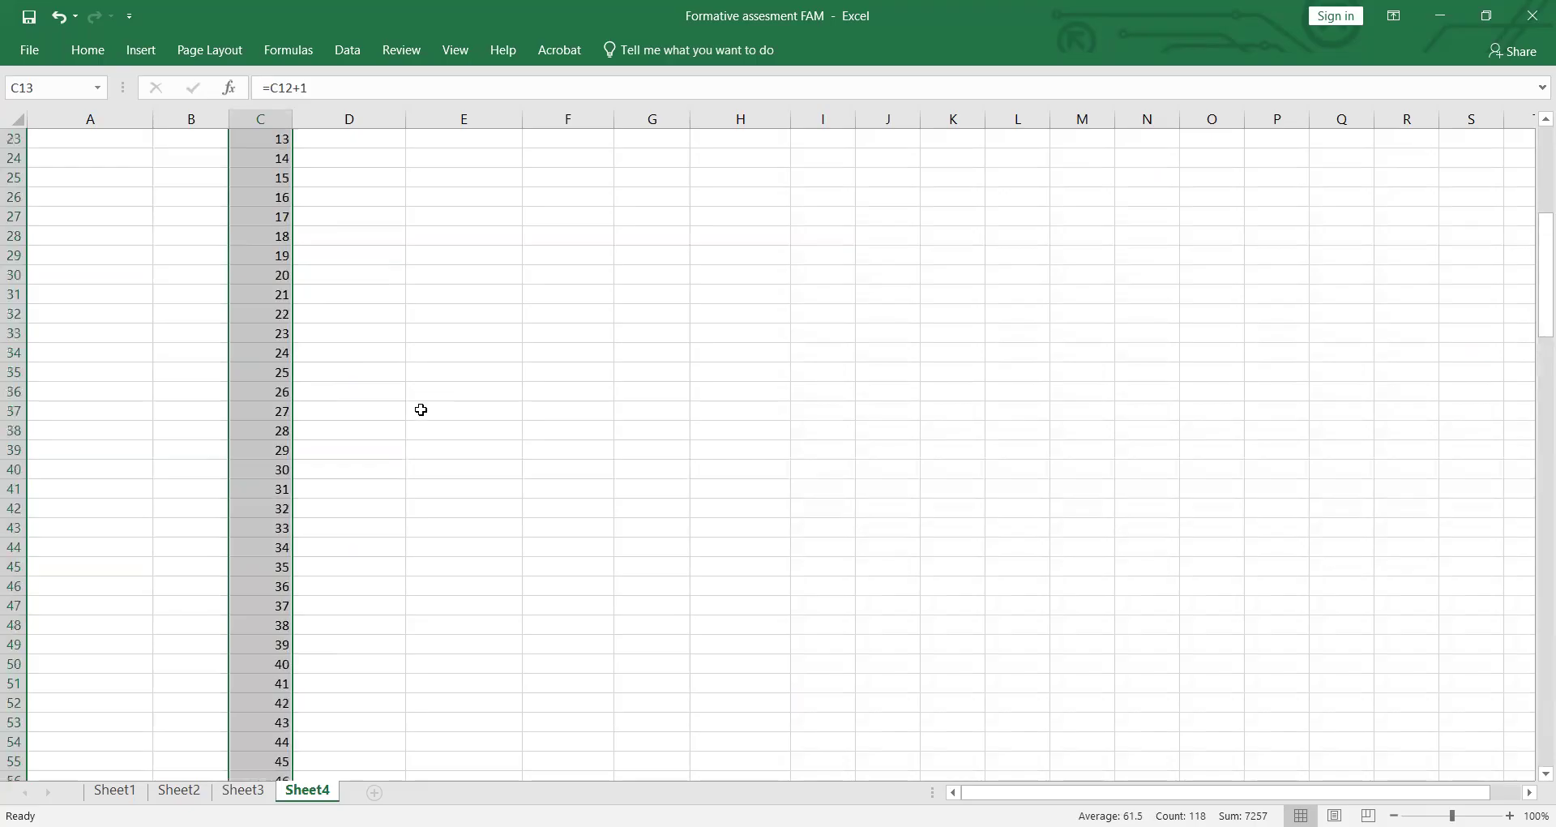
{"action": "scroll", "coordinate": [421, 409], "scroll_direction": "up", "scroll_amount": 7}
{"action": "left_click", "coordinate": [780, 571]}
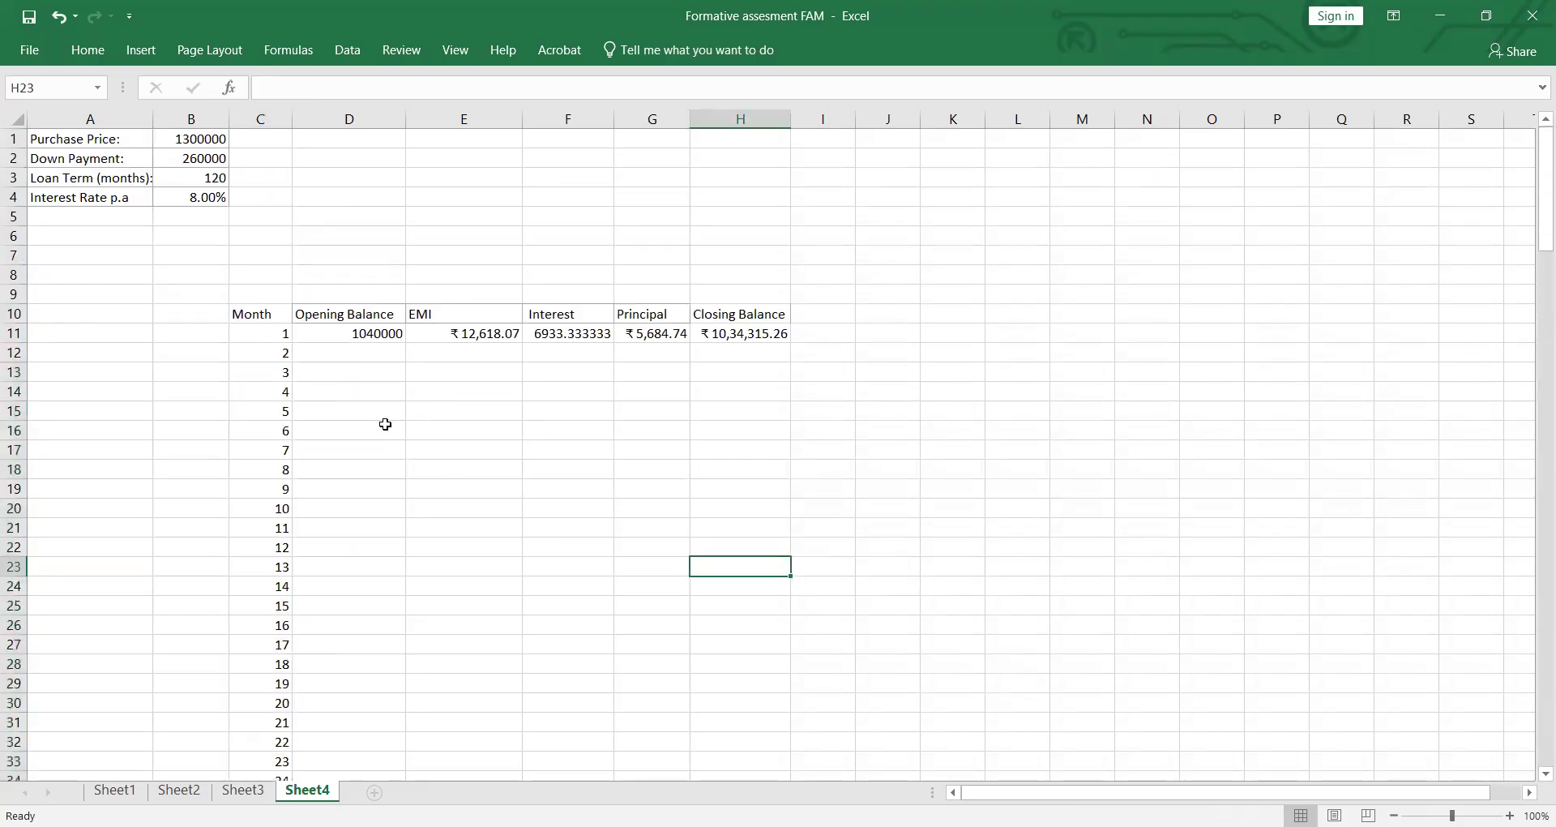
Step: Set the month 2 opening balance in D12 equal to the month 1 closing balance with =H11
{"action": "left_click", "coordinate": [378, 356]}
{"action": "type", "text": "="}
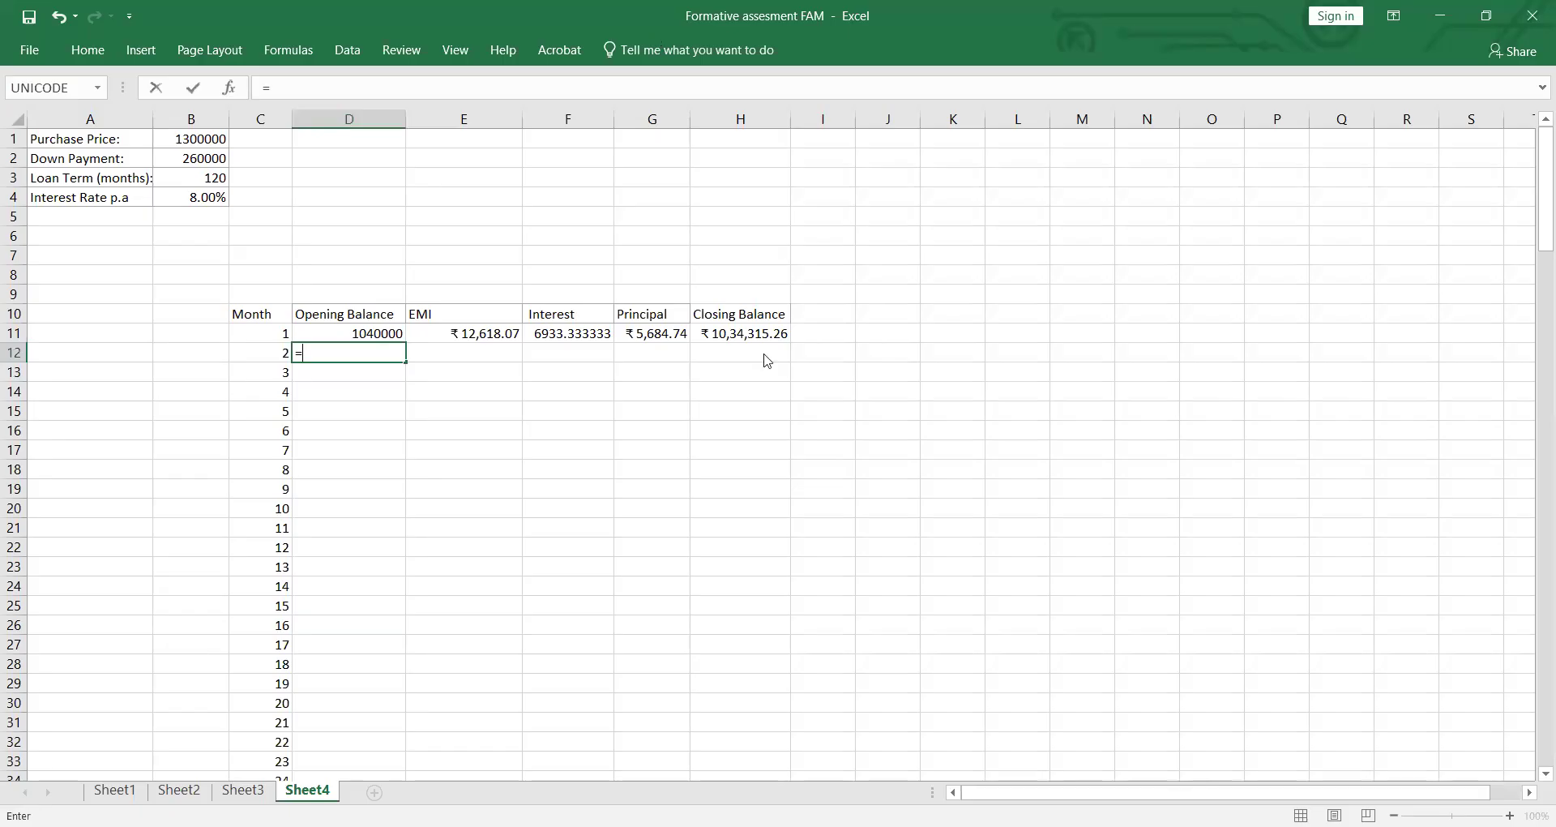
{"action": "left_click", "coordinate": [772, 333]}
{"action": "key", "text": "Return"}
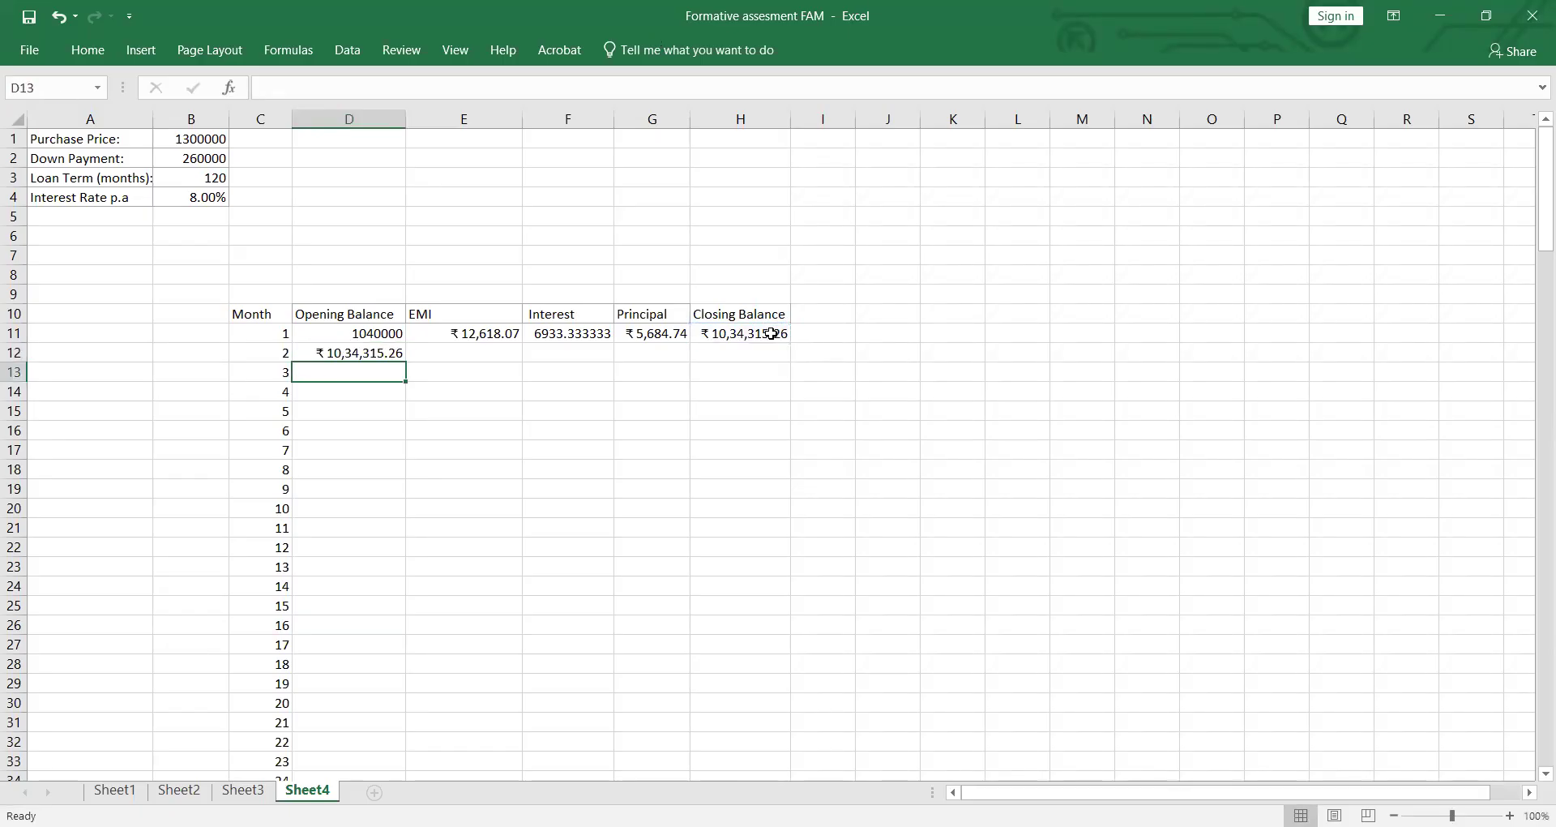
{"action": "left_click", "coordinate": [404, 358]}
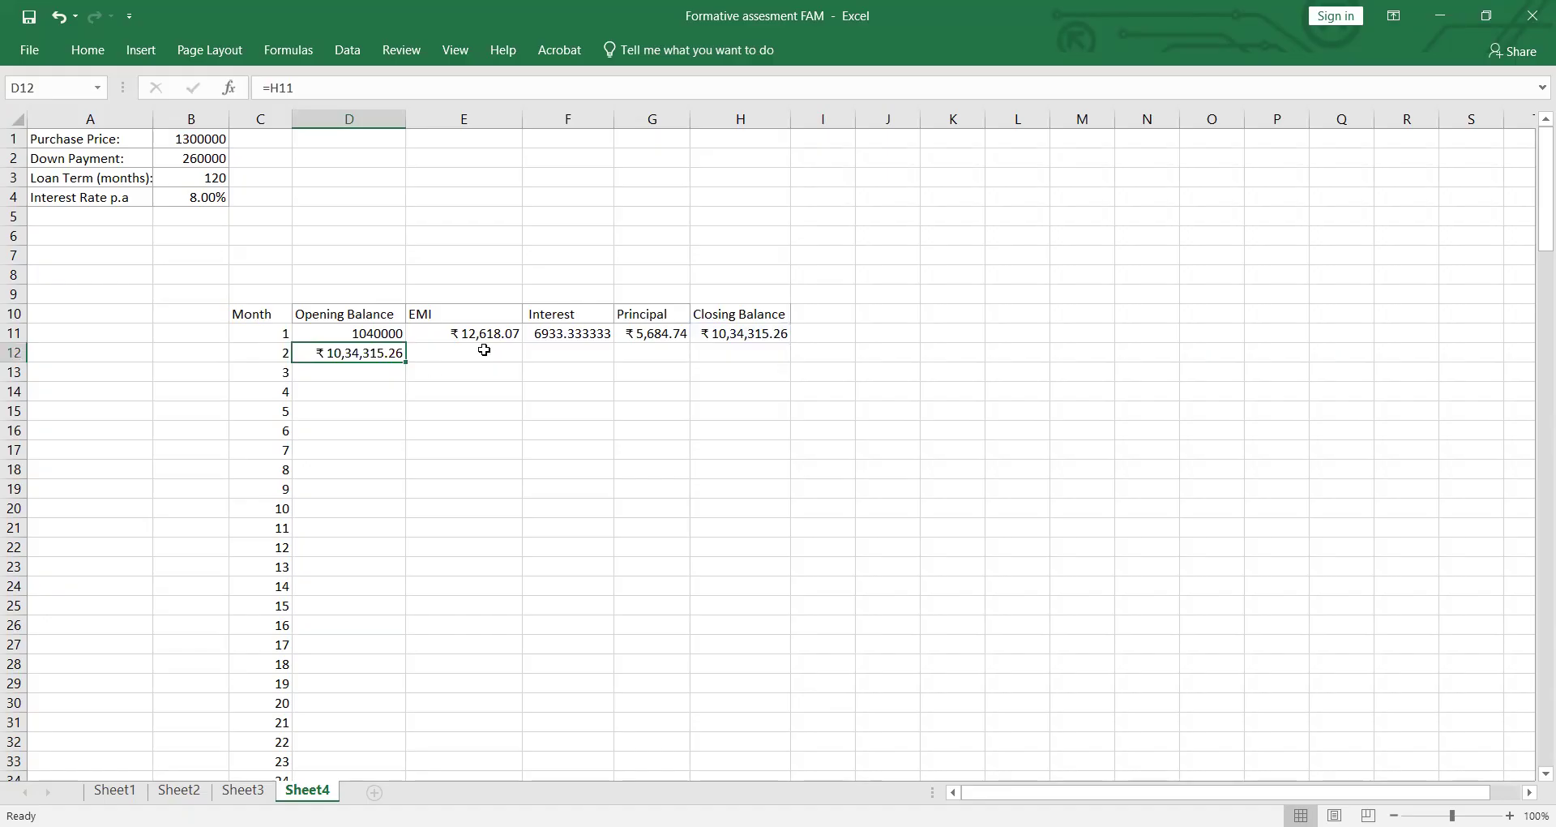
Step: Make the loan term reference absolute as $B$3 in the E11 EMI formula and fill it down to E12
{"action": "key", "text": "Right"}
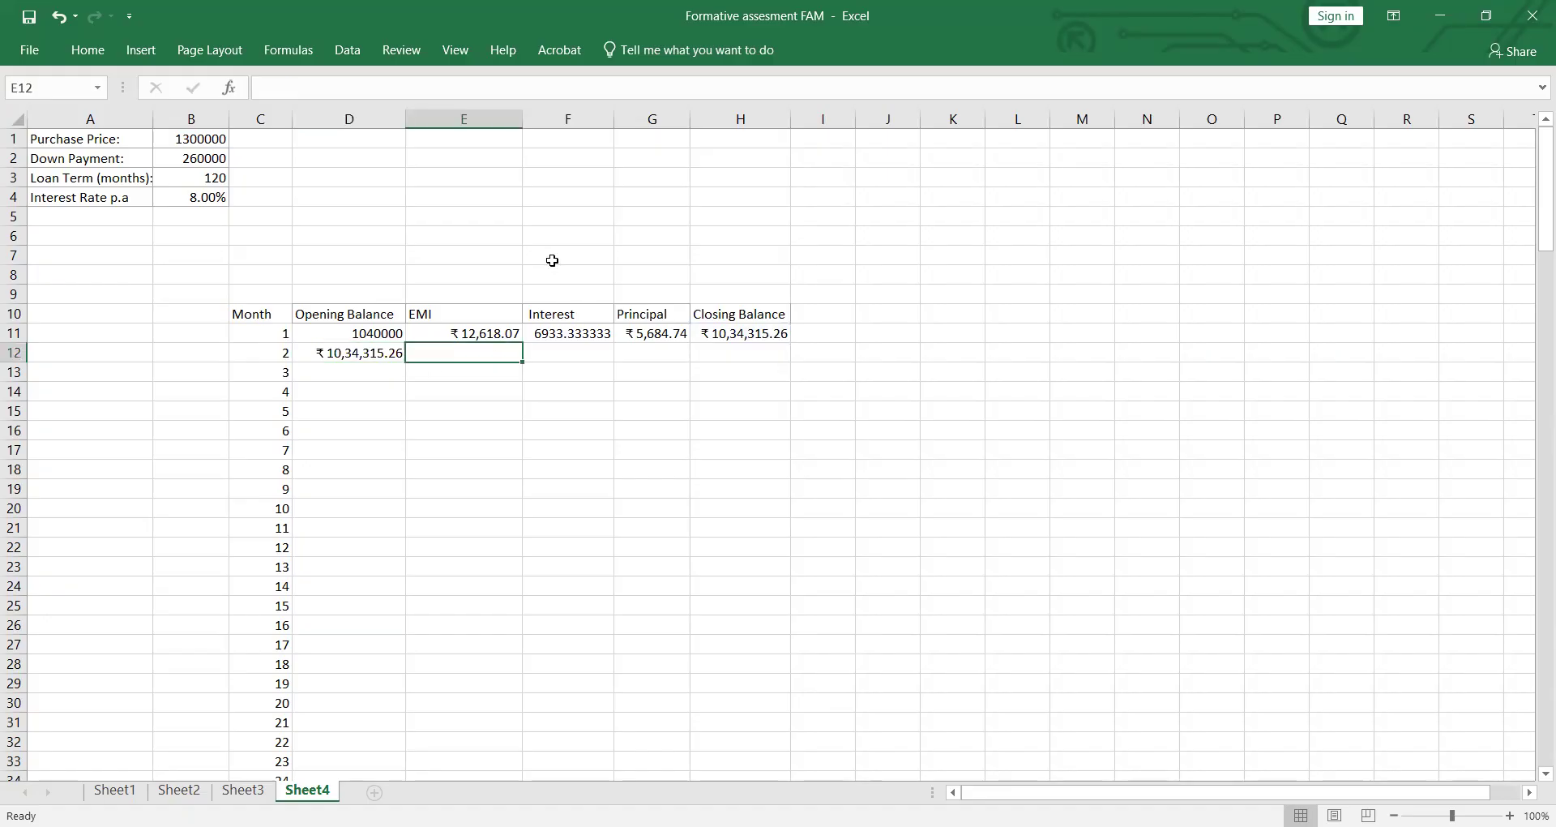
{"action": "left_click", "coordinate": [506, 335]}
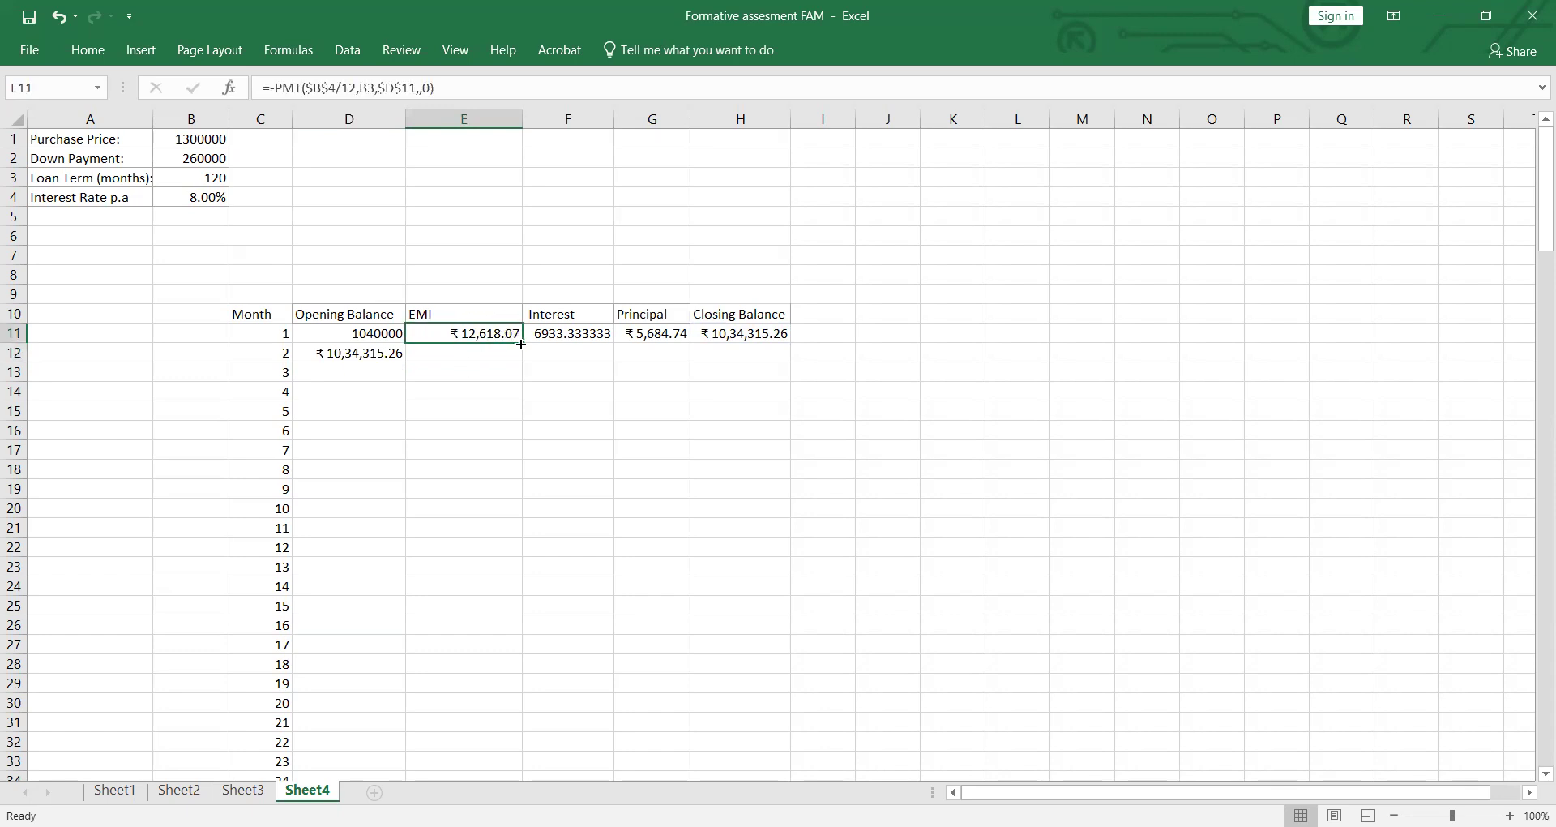
{"action": "left_click_drag", "start_coordinate": [522, 345], "coordinate": [524, 362]}
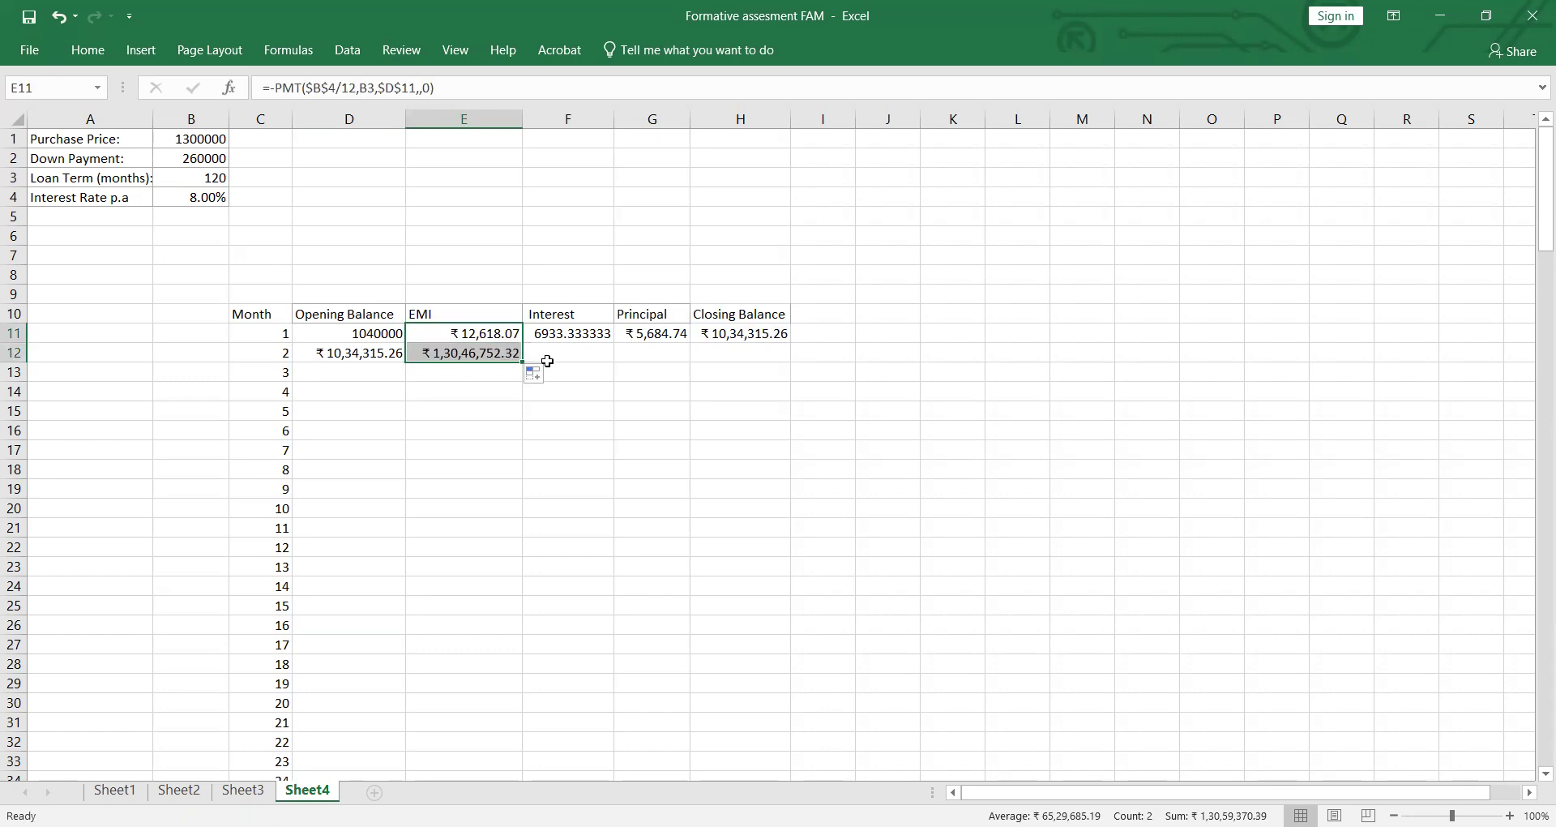
{"action": "double_click", "coordinate": [502, 354]}
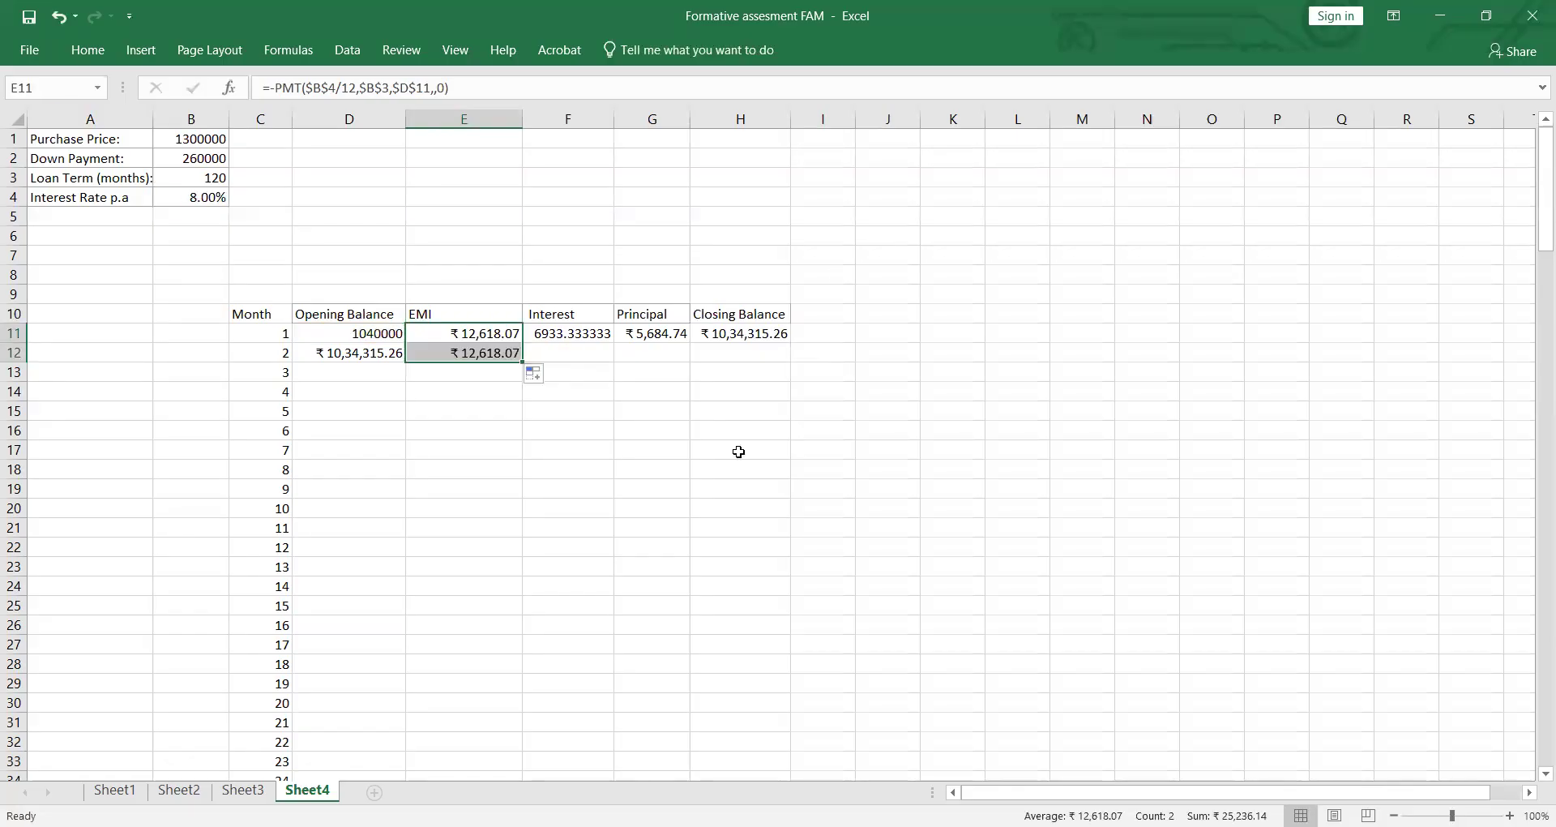
Step: Change the interest formula in F11 to =D11*$B$4/12 with a relative opening balance reference, and fill it down to F12
{"action": "left_click", "coordinate": [577, 333]}
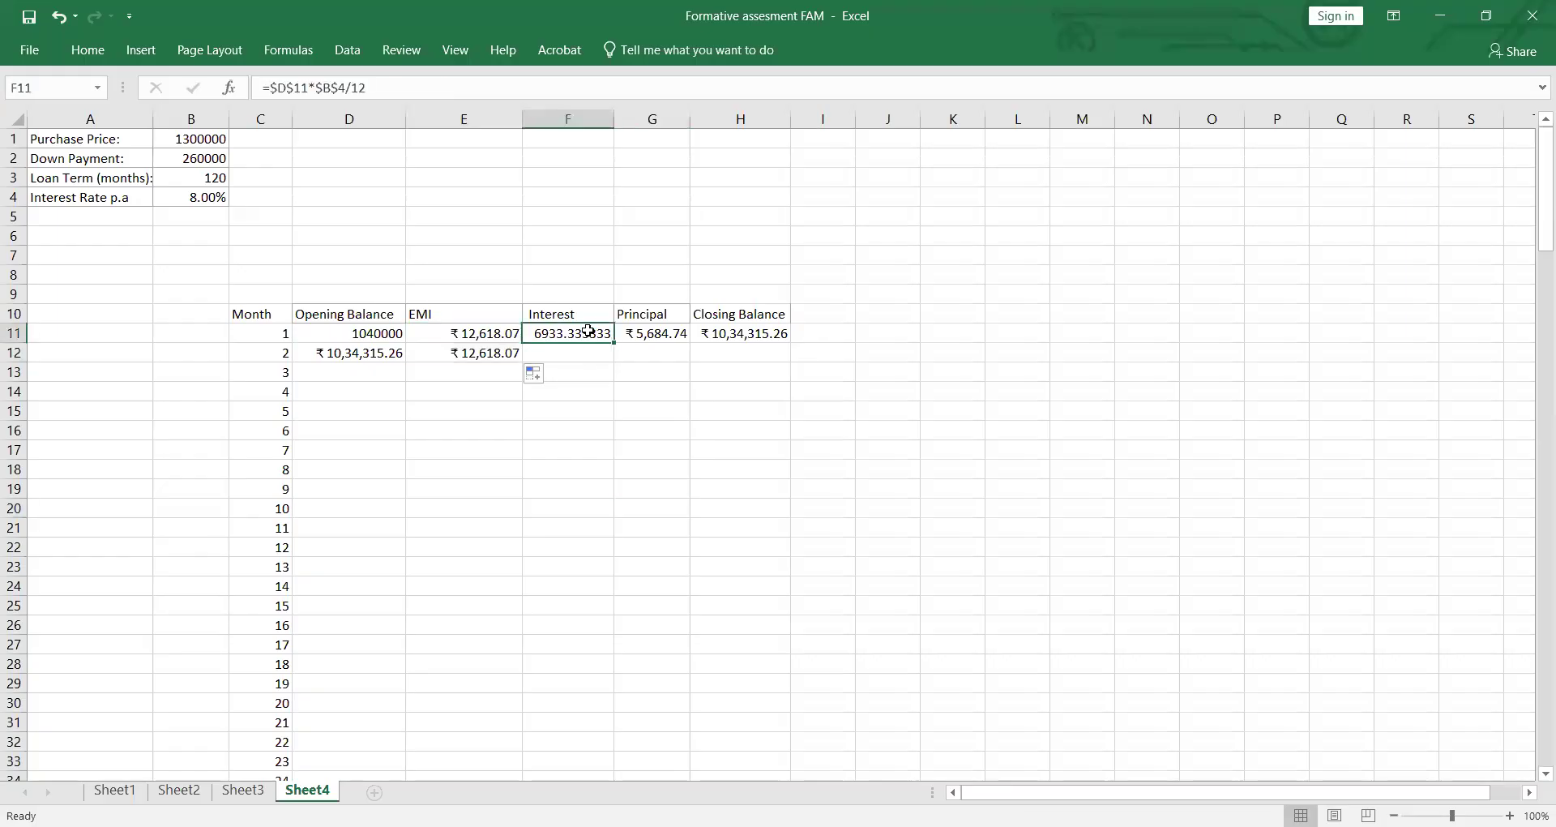
{"action": "left_click_drag", "start_coordinate": [613, 344], "coordinate": [612, 358]}
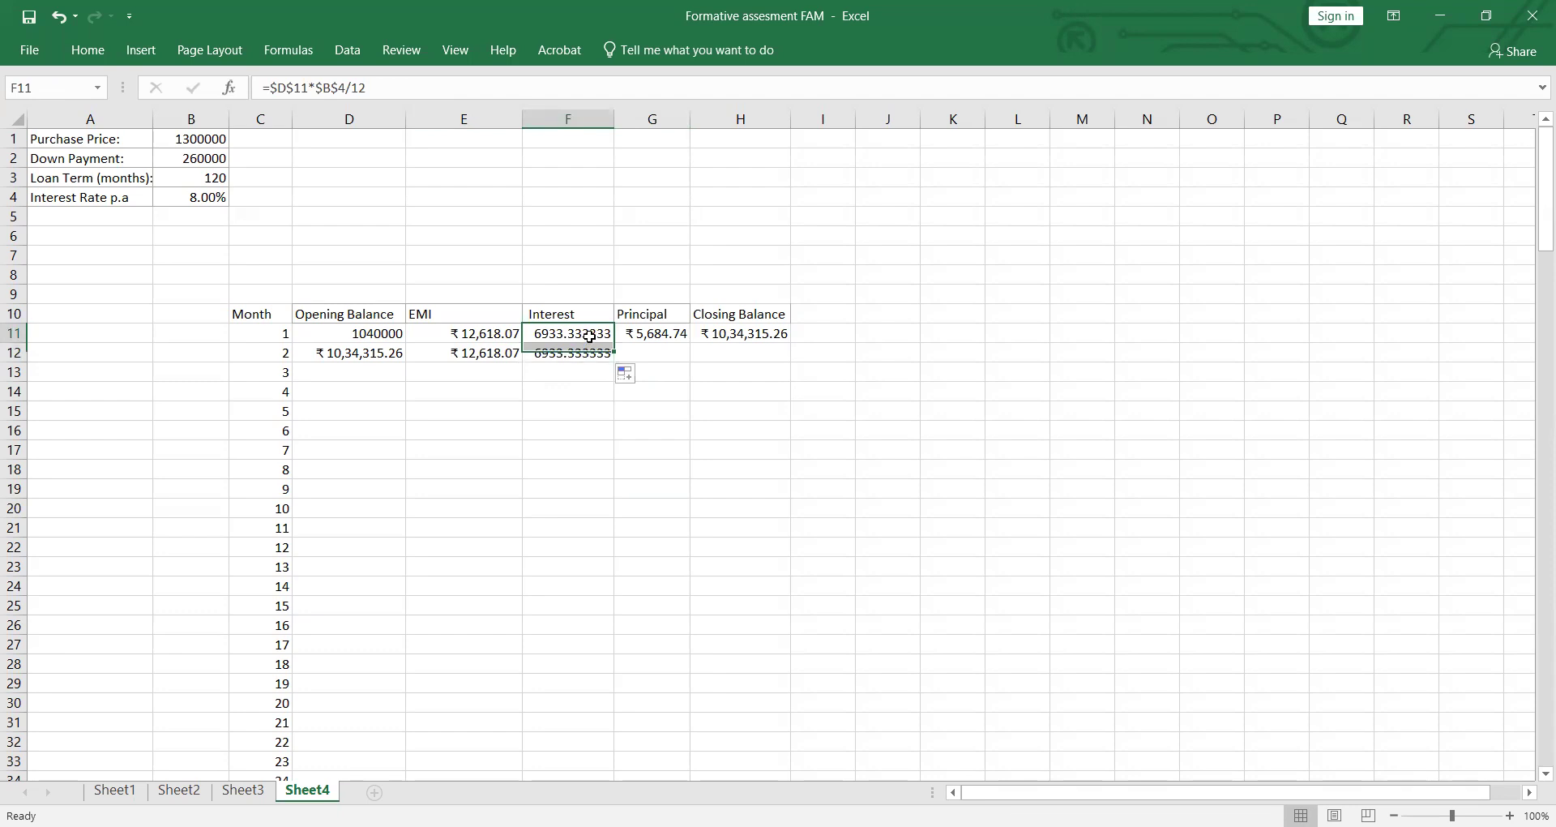
{"action": "double_click", "coordinate": [590, 334]}
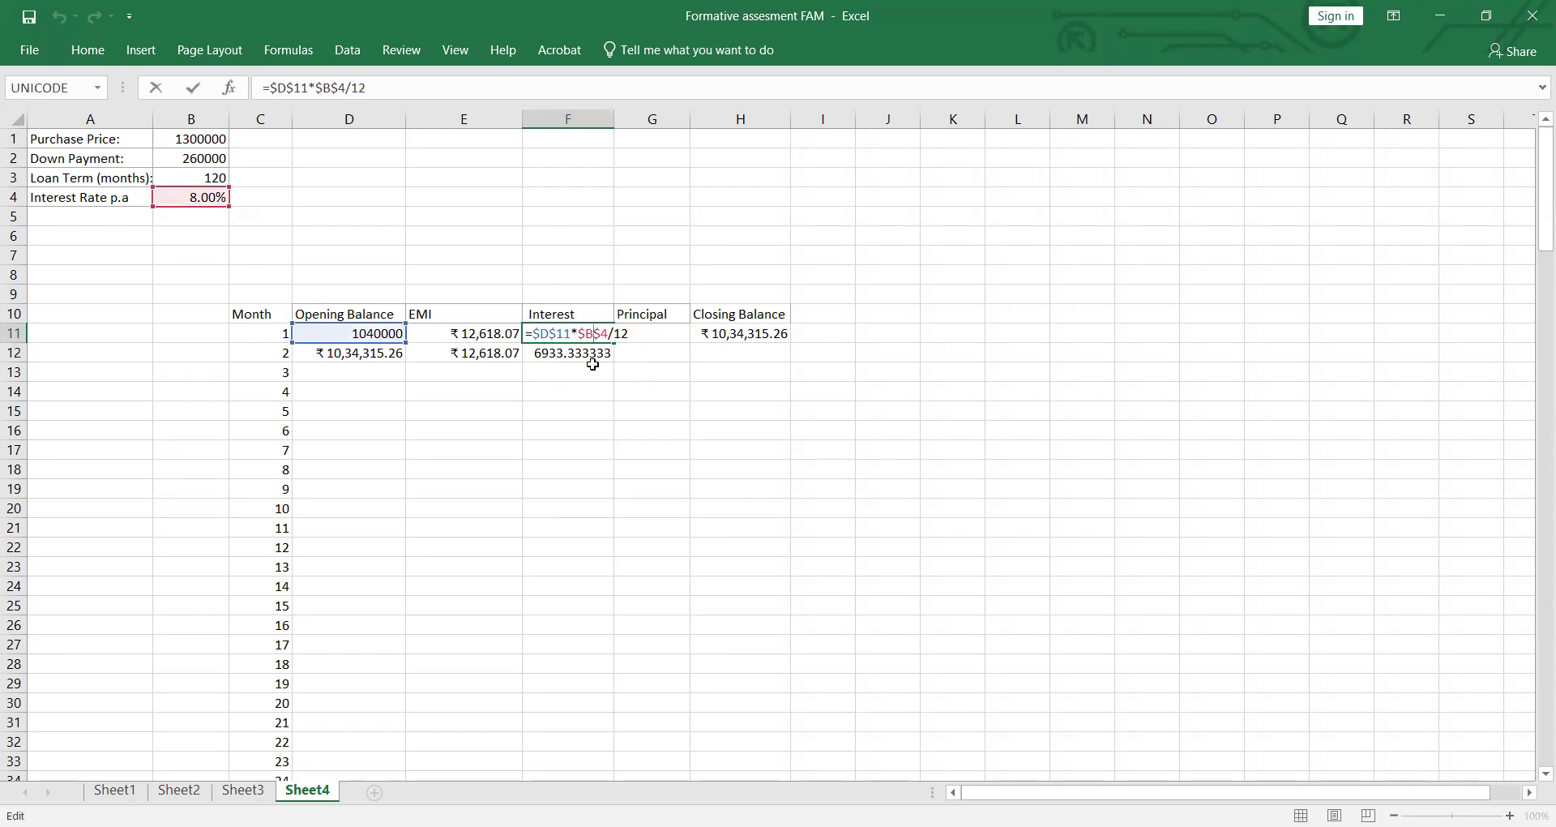
{"action": "left_click", "coordinate": [540, 334]}
{"action": "key", "text": "BackSpace"}
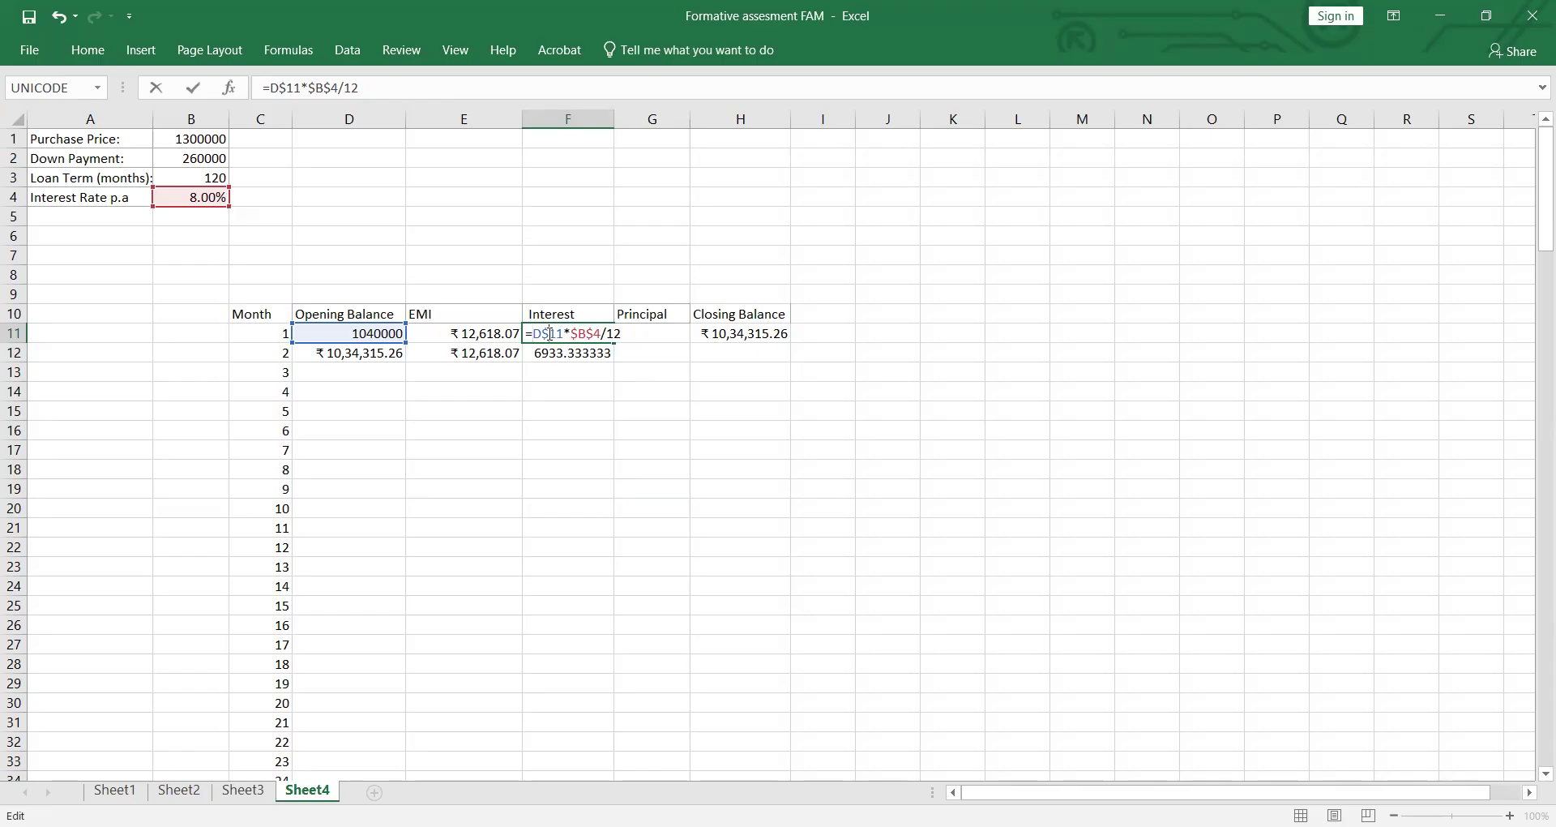
{"action": "left_click", "coordinate": [549, 334]}
{"action": "key", "text": "BackSpace"}
{"action": "left_click", "coordinate": [950, 499]}
{"action": "left_click", "coordinate": [600, 340]}
{"action": "left_click_drag", "start_coordinate": [615, 353], "coordinate": [616, 356]}
{"action": "left_click", "coordinate": [667, 401]}
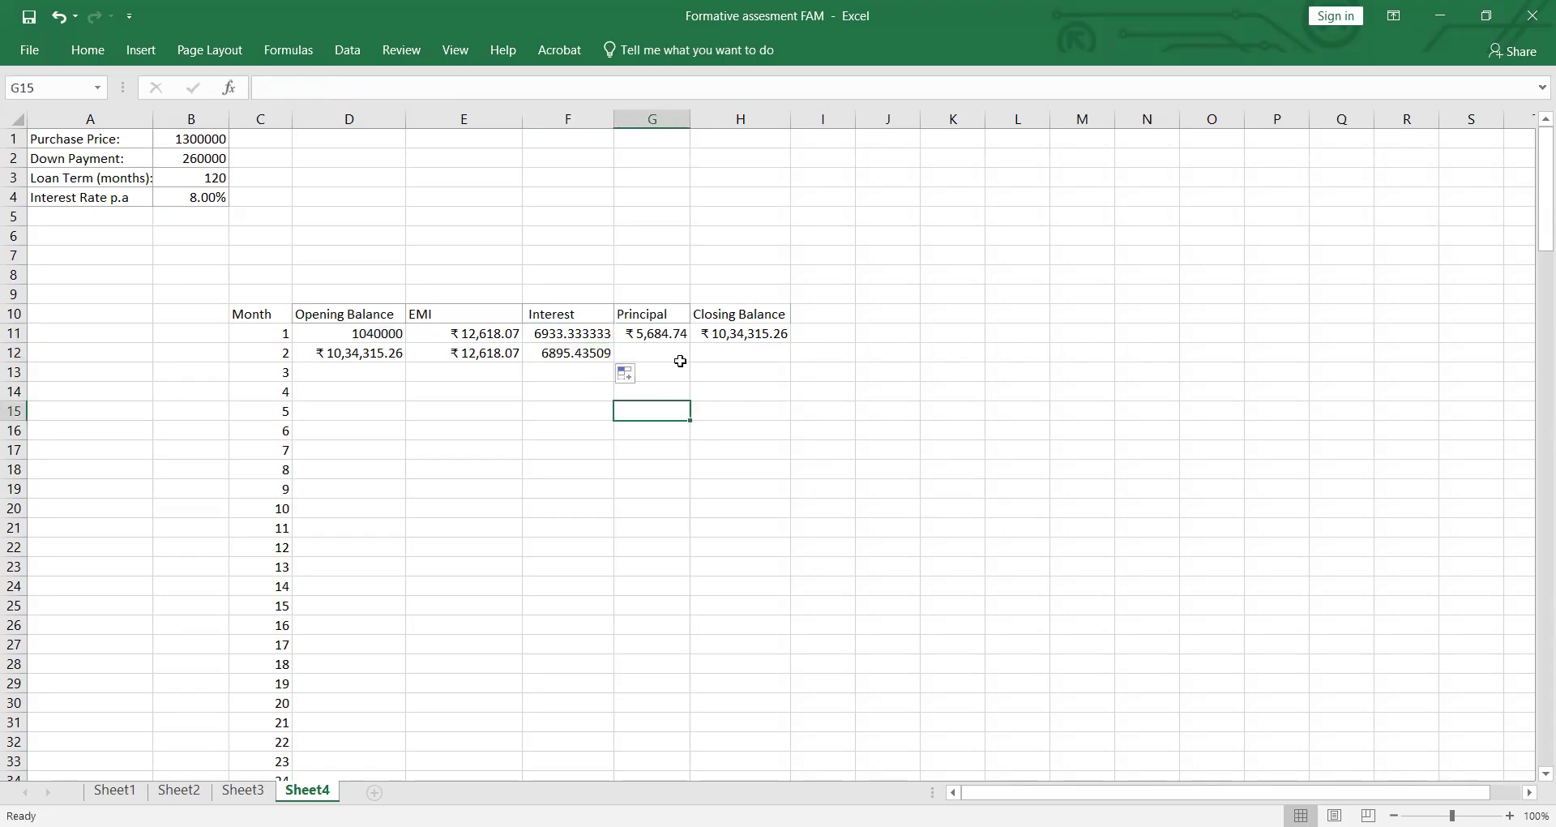
Step: Fill the principal formula in G11 and the closing balance formula in H11 down to month 2 in row 12
{"action": "left_click", "coordinate": [680, 336]}
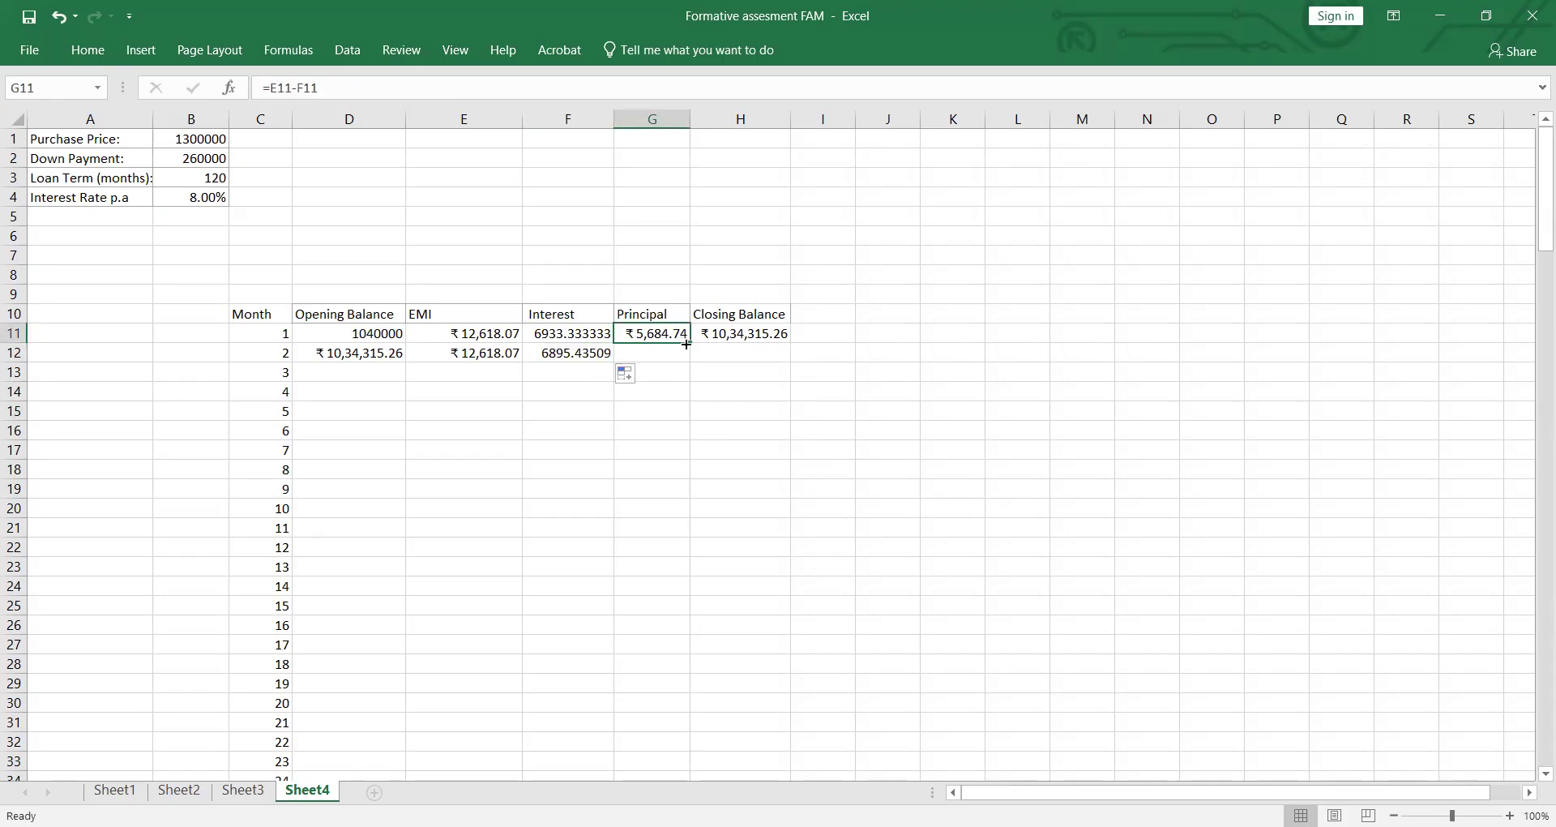
{"action": "left_click_drag", "start_coordinate": [686, 343], "coordinate": [687, 358]}
{"action": "left_click", "coordinate": [734, 333]}
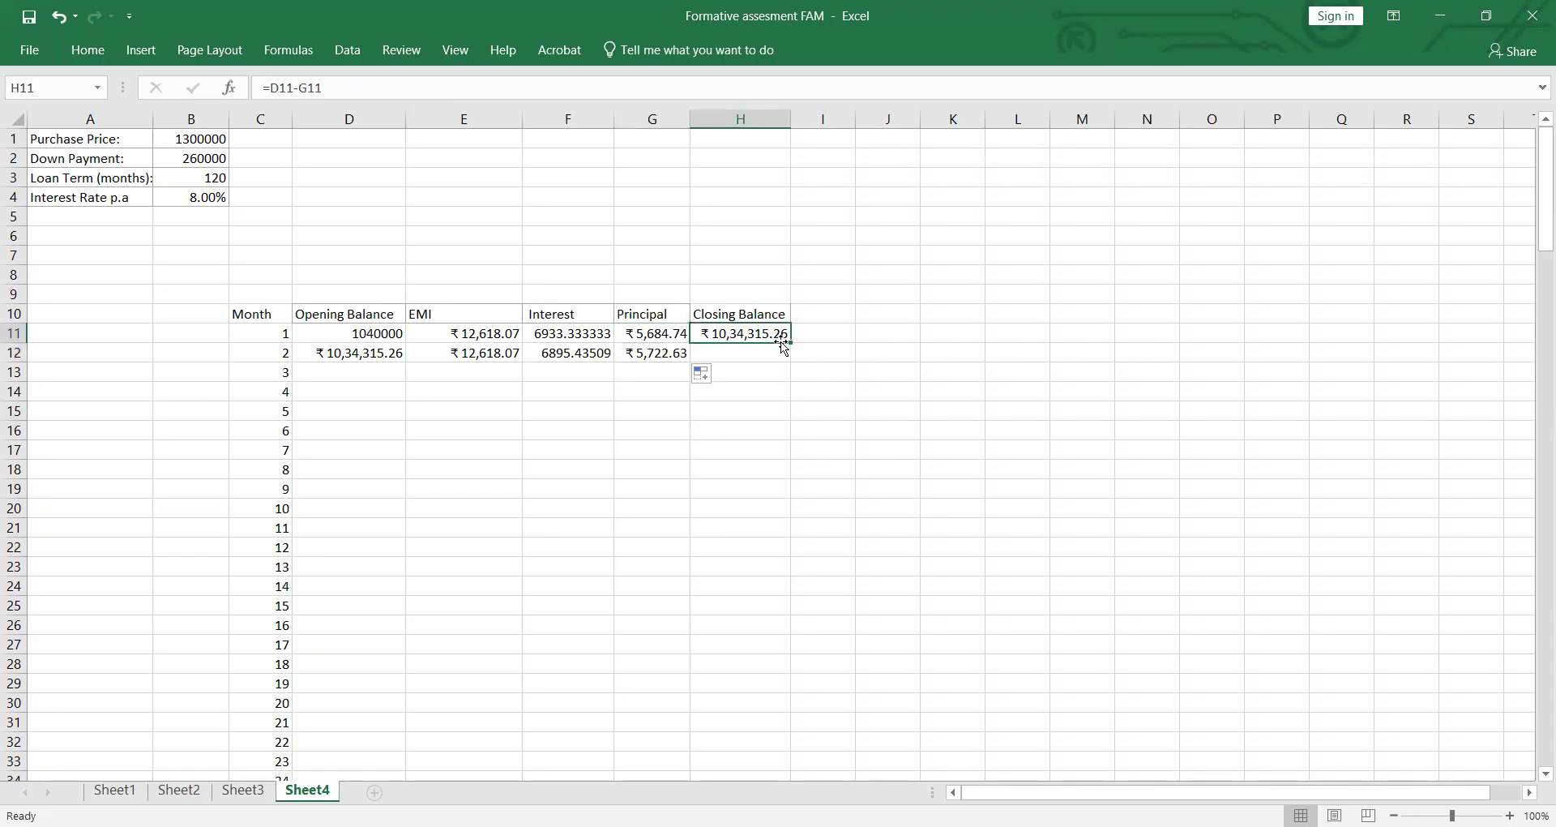
{"action": "left_click_drag", "start_coordinate": [785, 345], "coordinate": [790, 359]}
{"action": "left_click", "coordinate": [781, 477]}
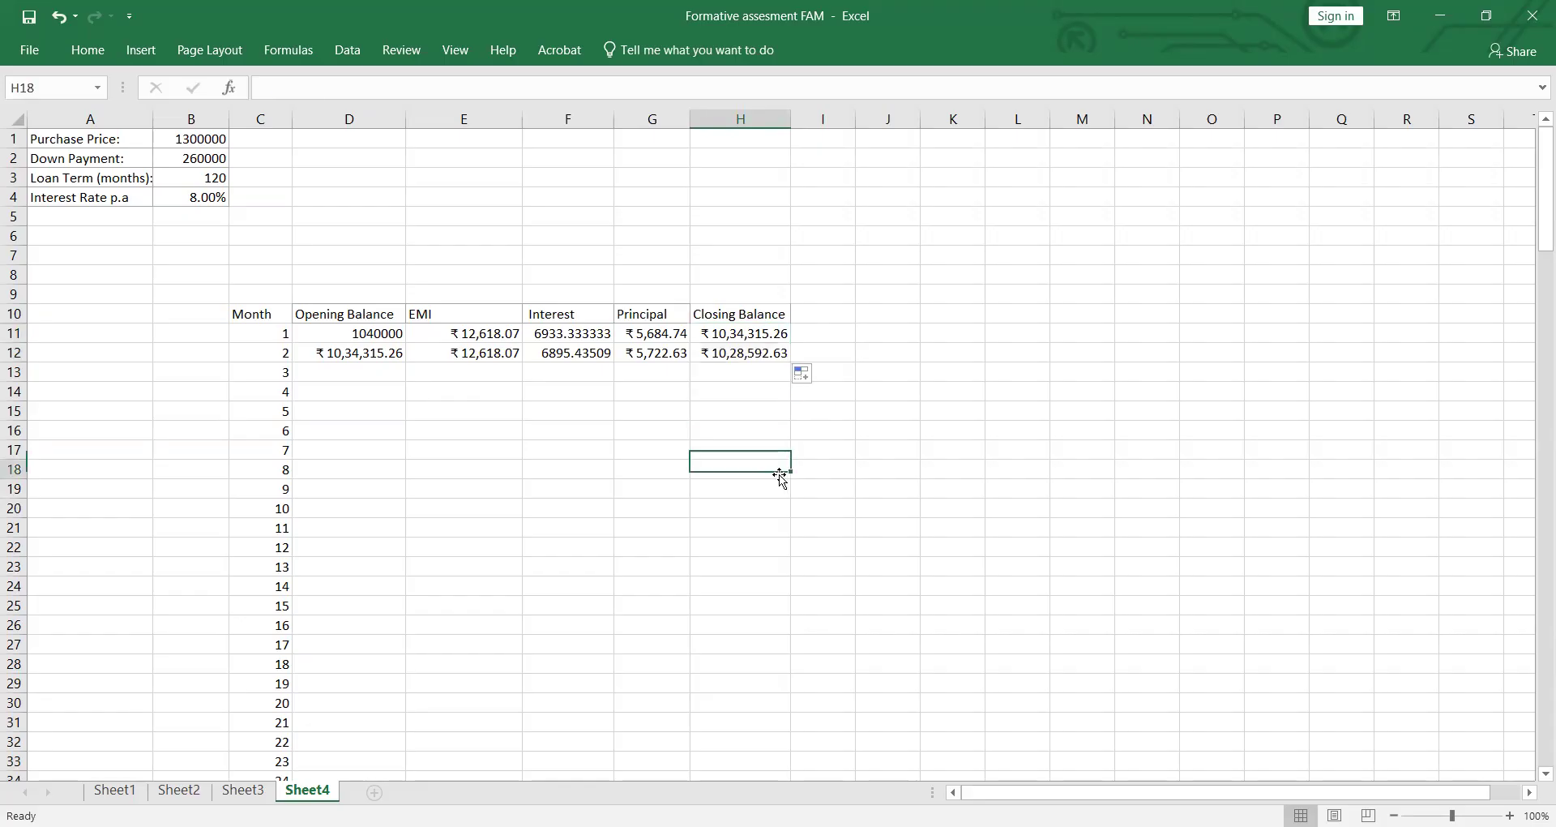
Step: Try to fill the range D10:H12, headers included, down the whole schedule, and undo the fill
{"action": "left_click_drag", "start_coordinate": [329, 316], "coordinate": [747, 369]}
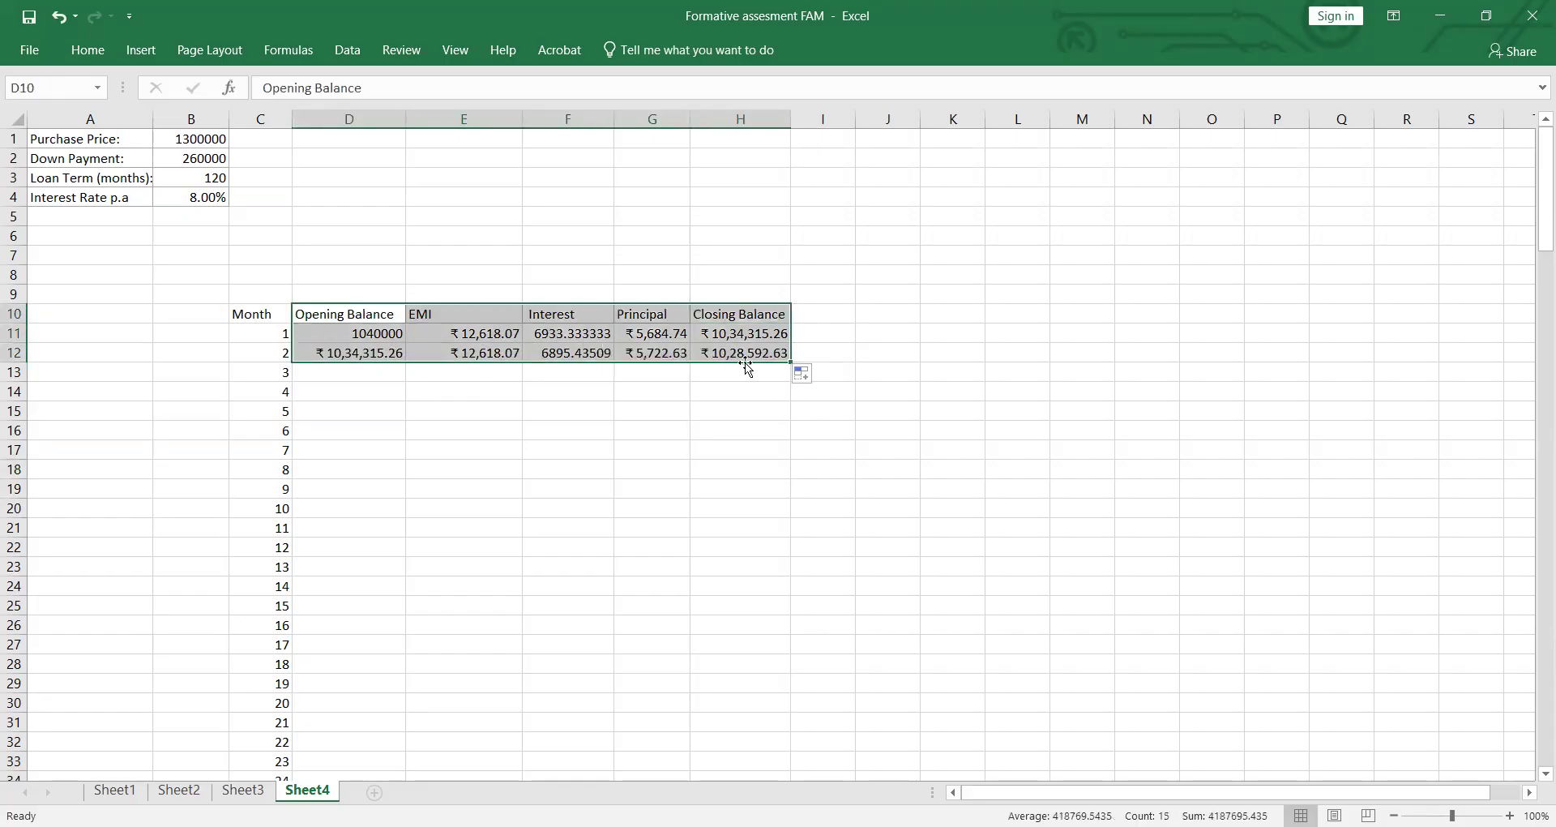
{"action": "double_click", "coordinate": [789, 360]}
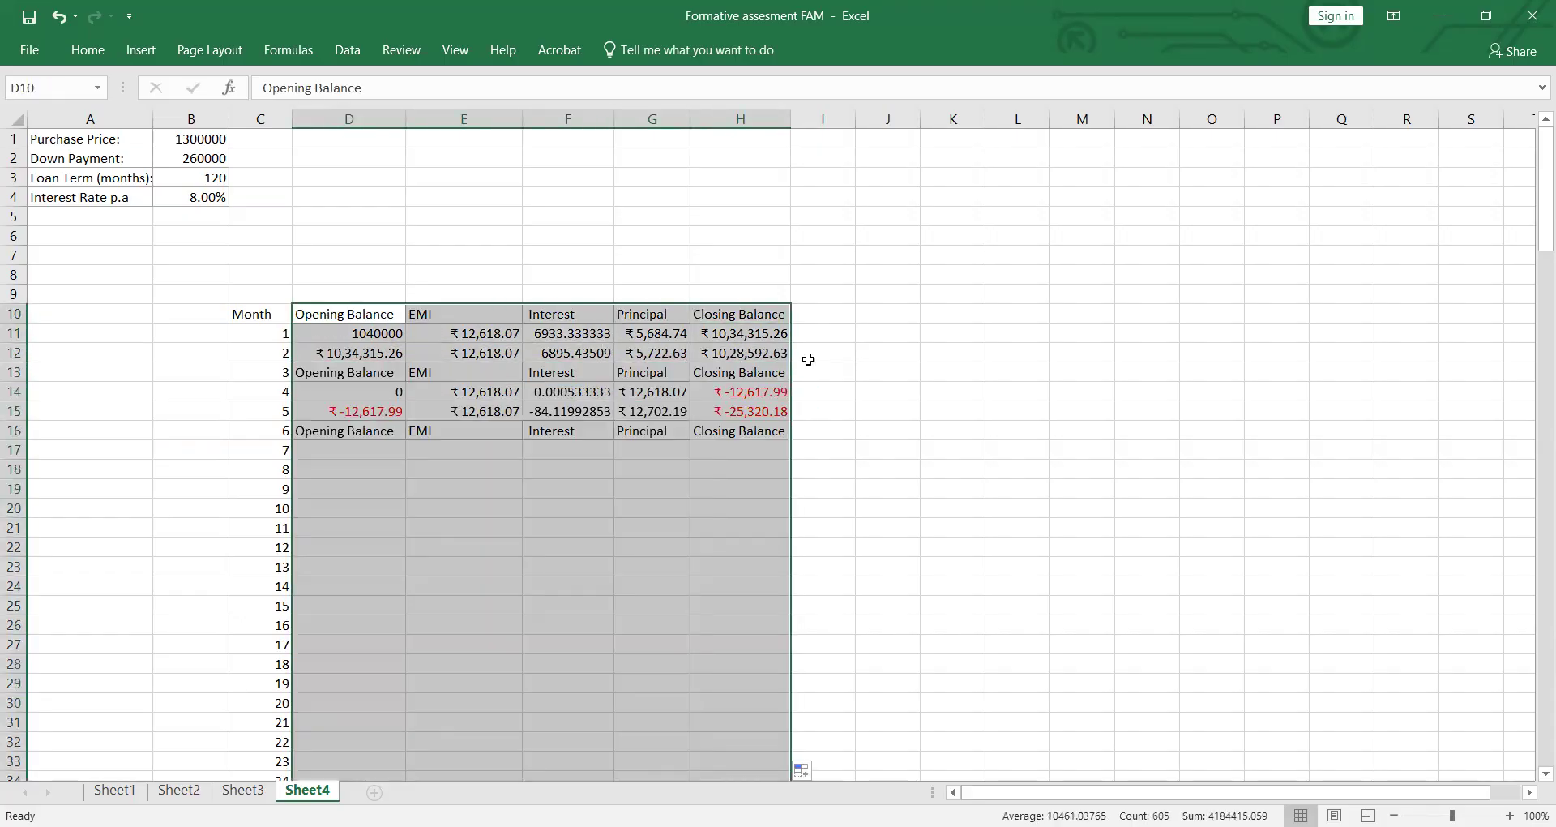
{"action": "left_click", "coordinate": [941, 407]}
{"action": "scroll", "coordinate": [454, 373], "scroll_direction": "down", "scroll_amount": 1}
{"action": "scroll", "coordinate": [243, 267], "scroll_direction": "up", "scroll_amount": 1}
{"action": "left_click", "coordinate": [60, 24]}
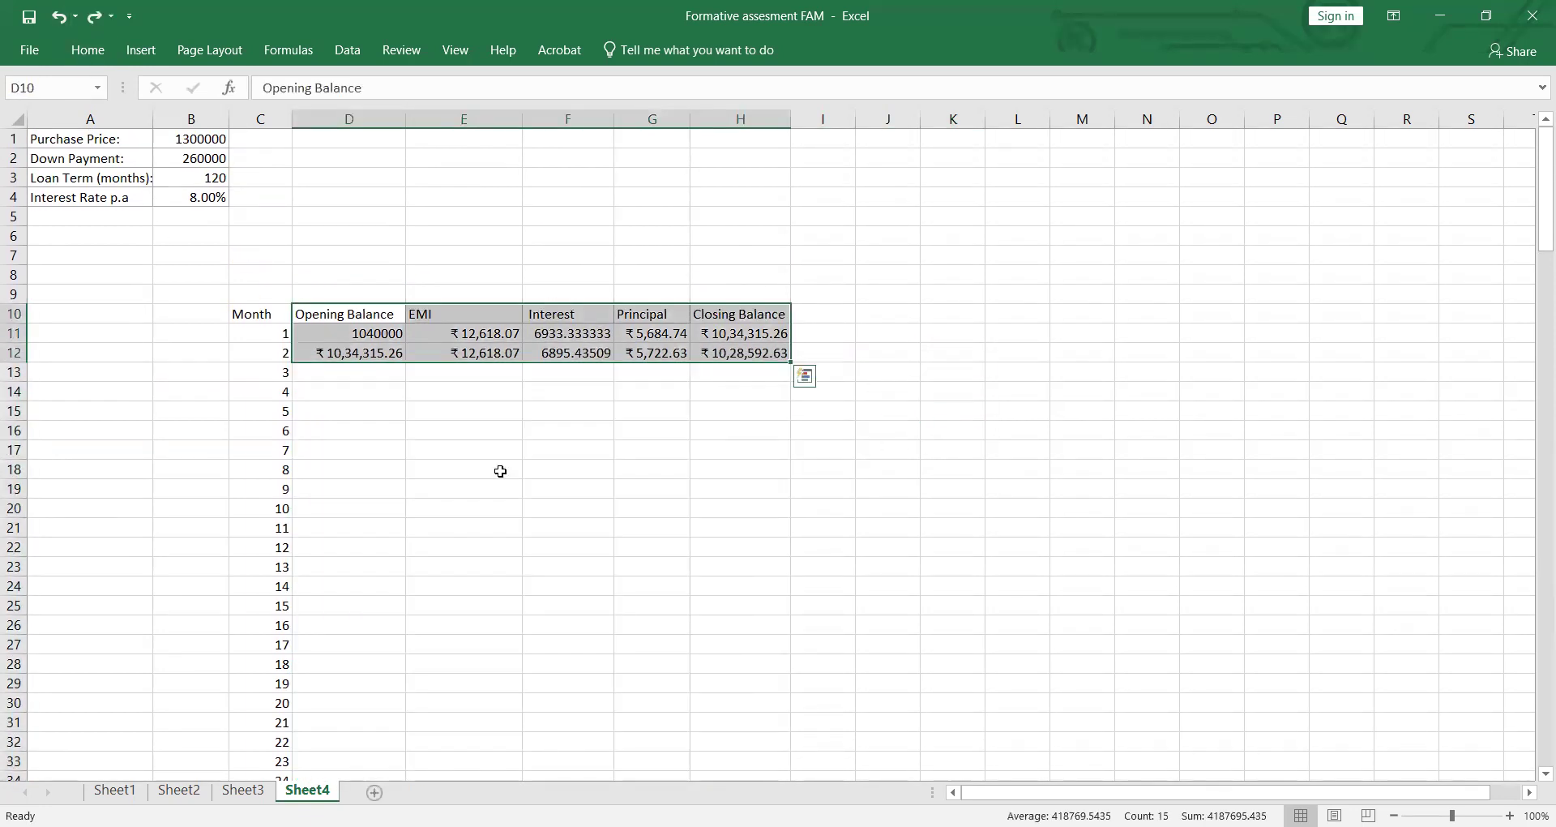
{"action": "left_click", "coordinate": [693, 525]}
Step: Try to fill the first two months' values in D11:H12 down the schedule, and undo the fill
{"action": "left_click_drag", "start_coordinate": [336, 338], "coordinate": [739, 354]}
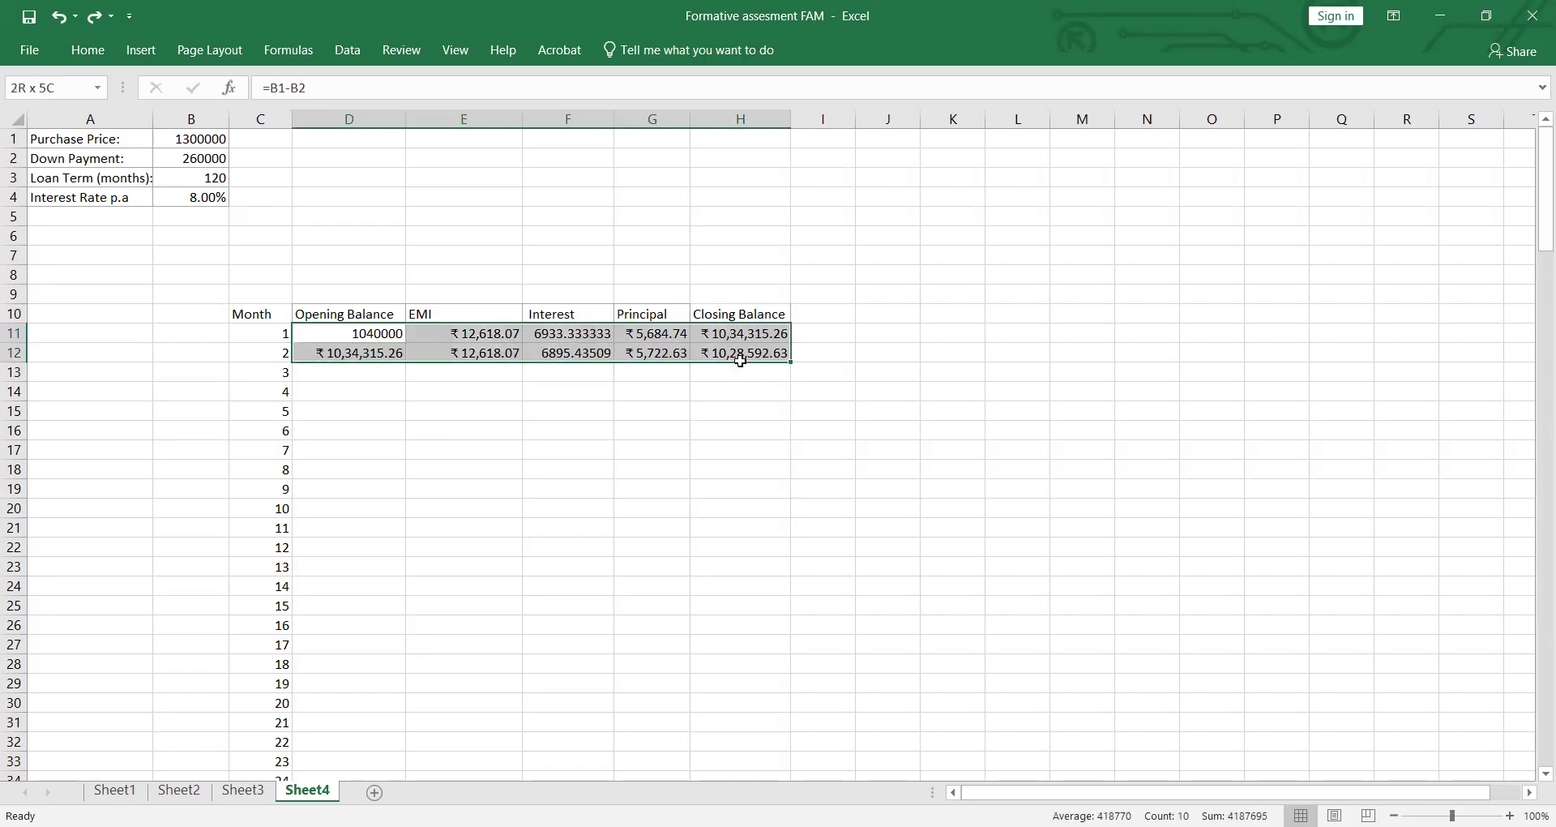
{"action": "double_click", "coordinate": [789, 359]}
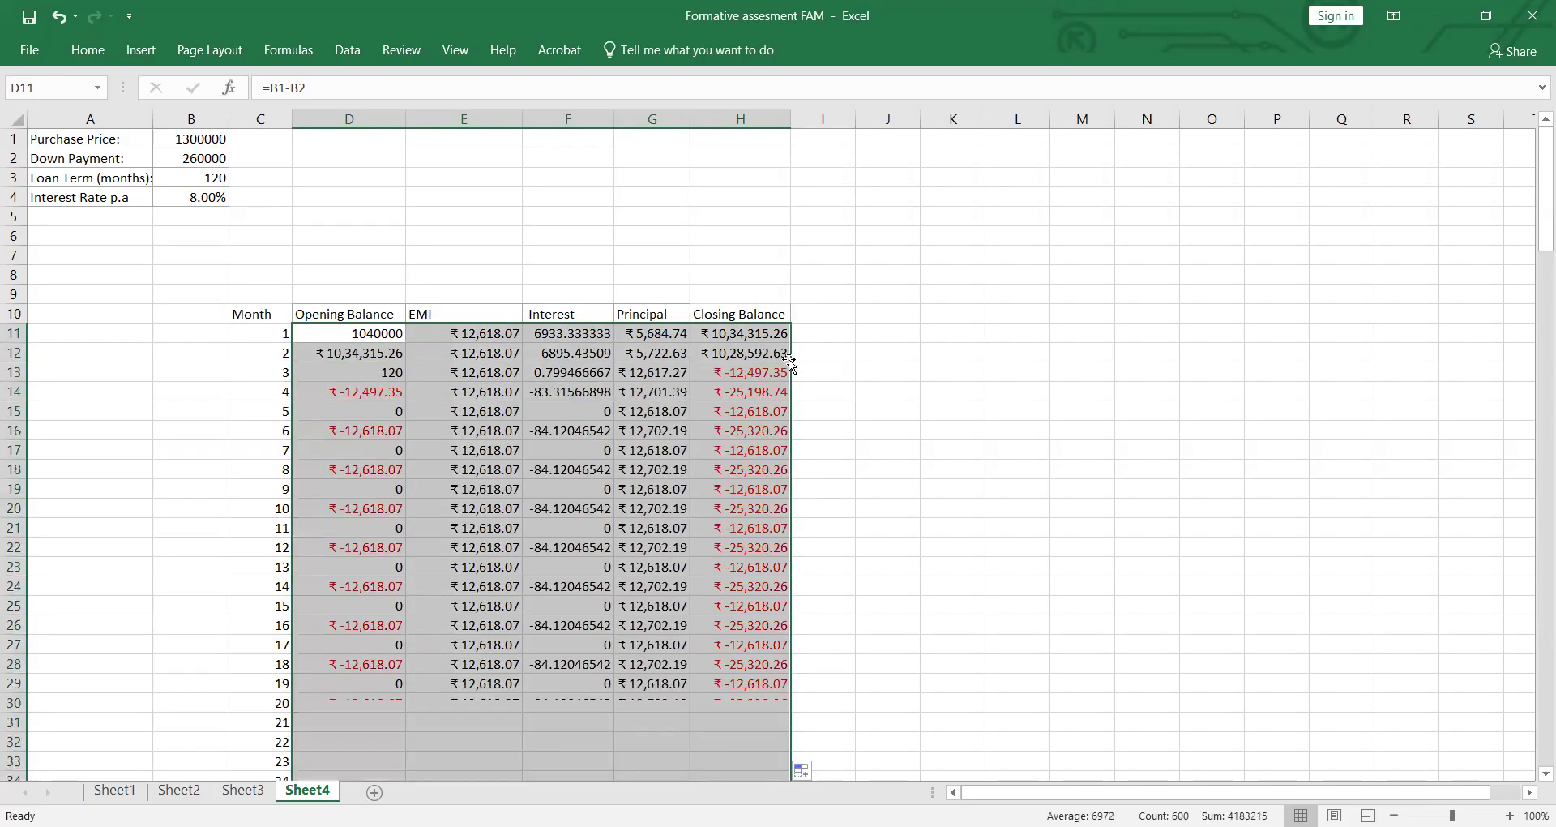
{"action": "left_click", "coordinate": [928, 387]}
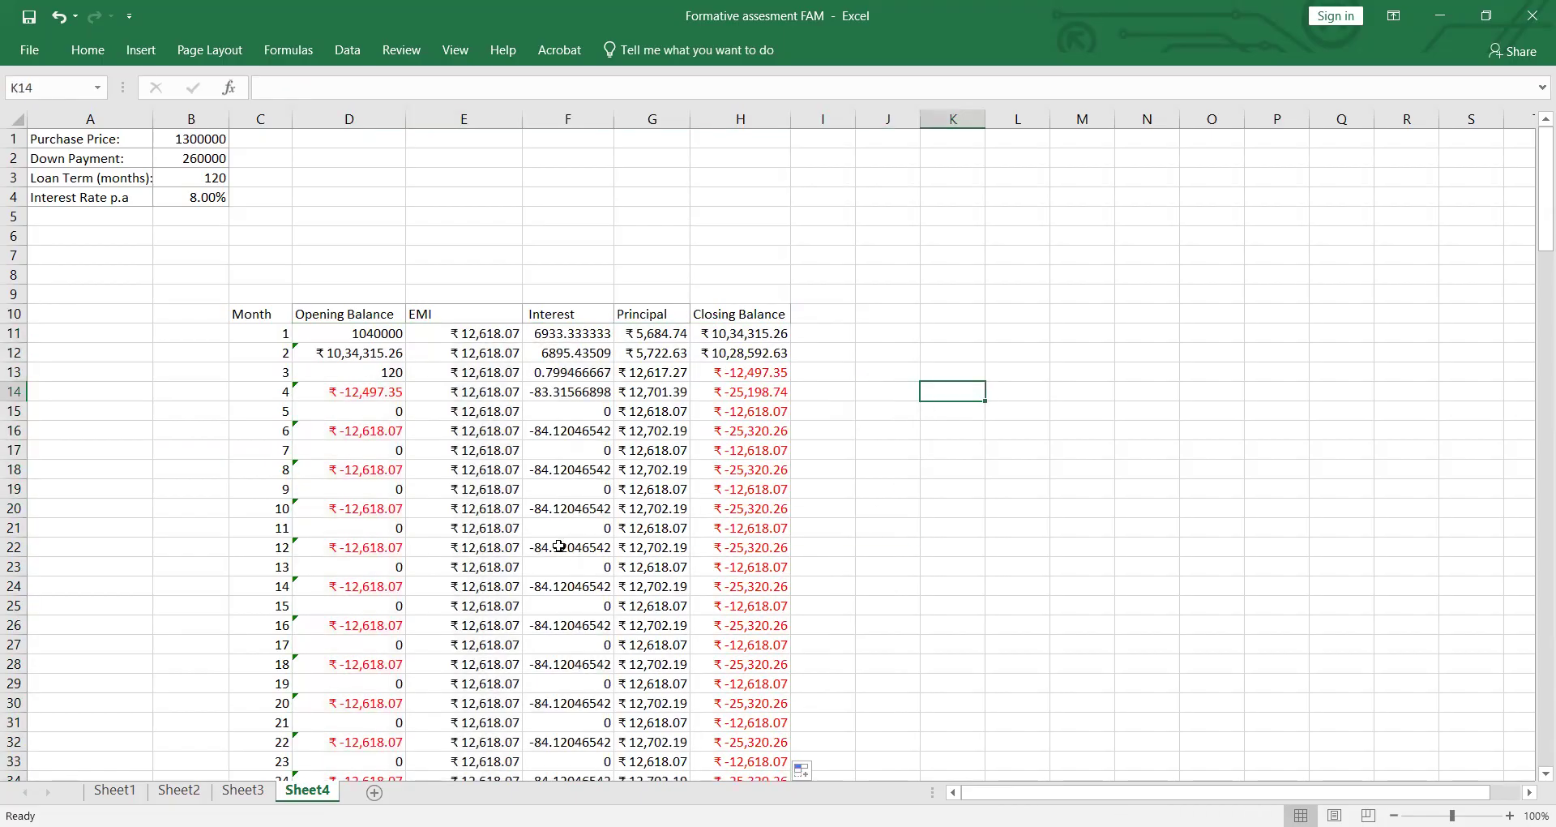
{"action": "key", "text": "ctrl+z"}
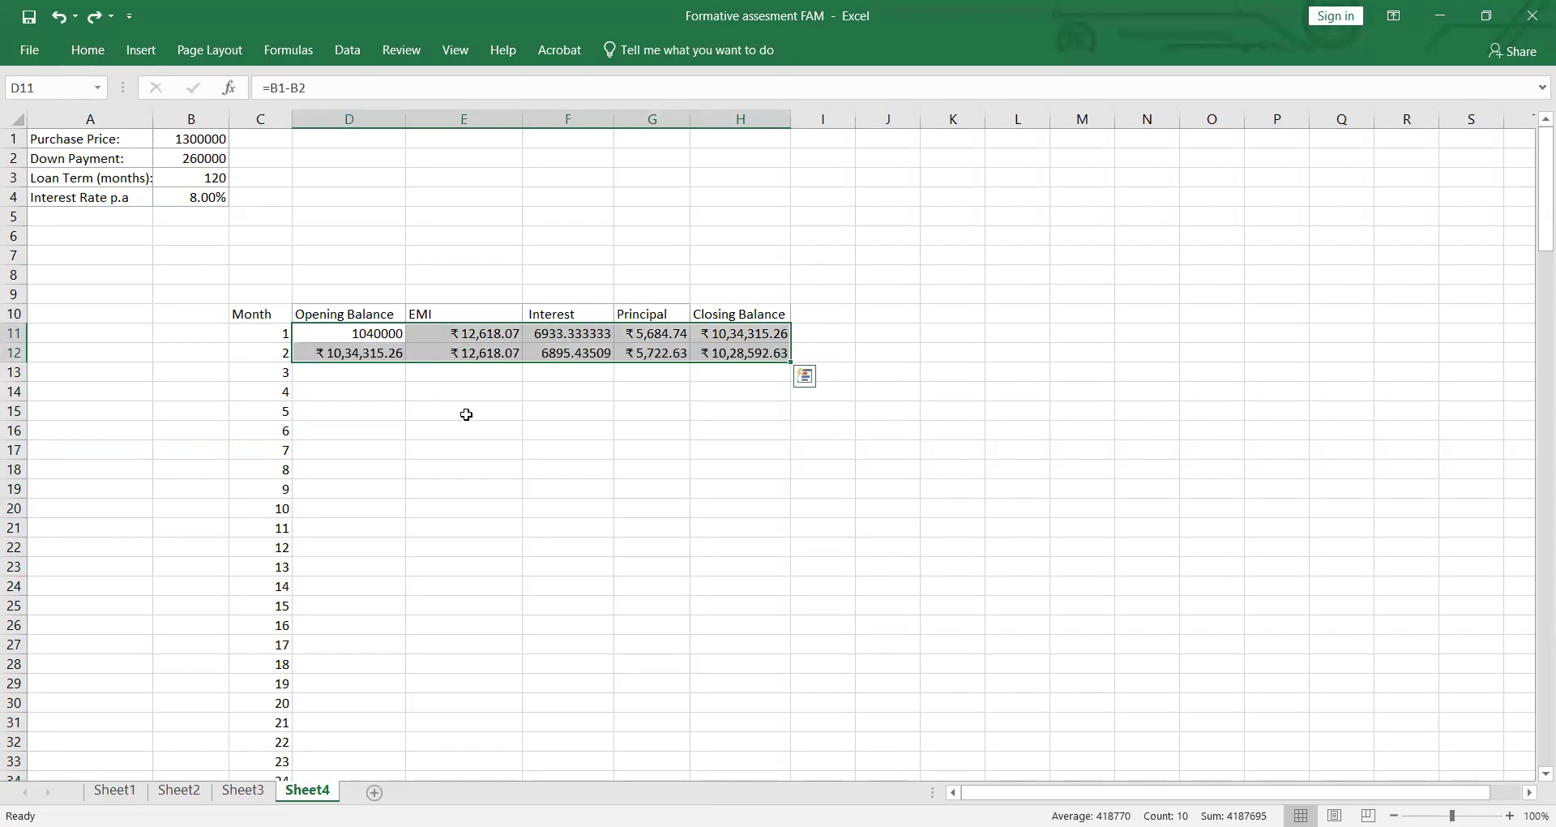
{"action": "left_click", "coordinate": [466, 414]}
Step: Fill the opening balance formula from D12 down column D to month 120 in row 130
{"action": "left_click", "coordinate": [341, 355]}
{"action": "left_click_drag", "start_coordinate": [403, 364], "coordinate": [410, 377]}
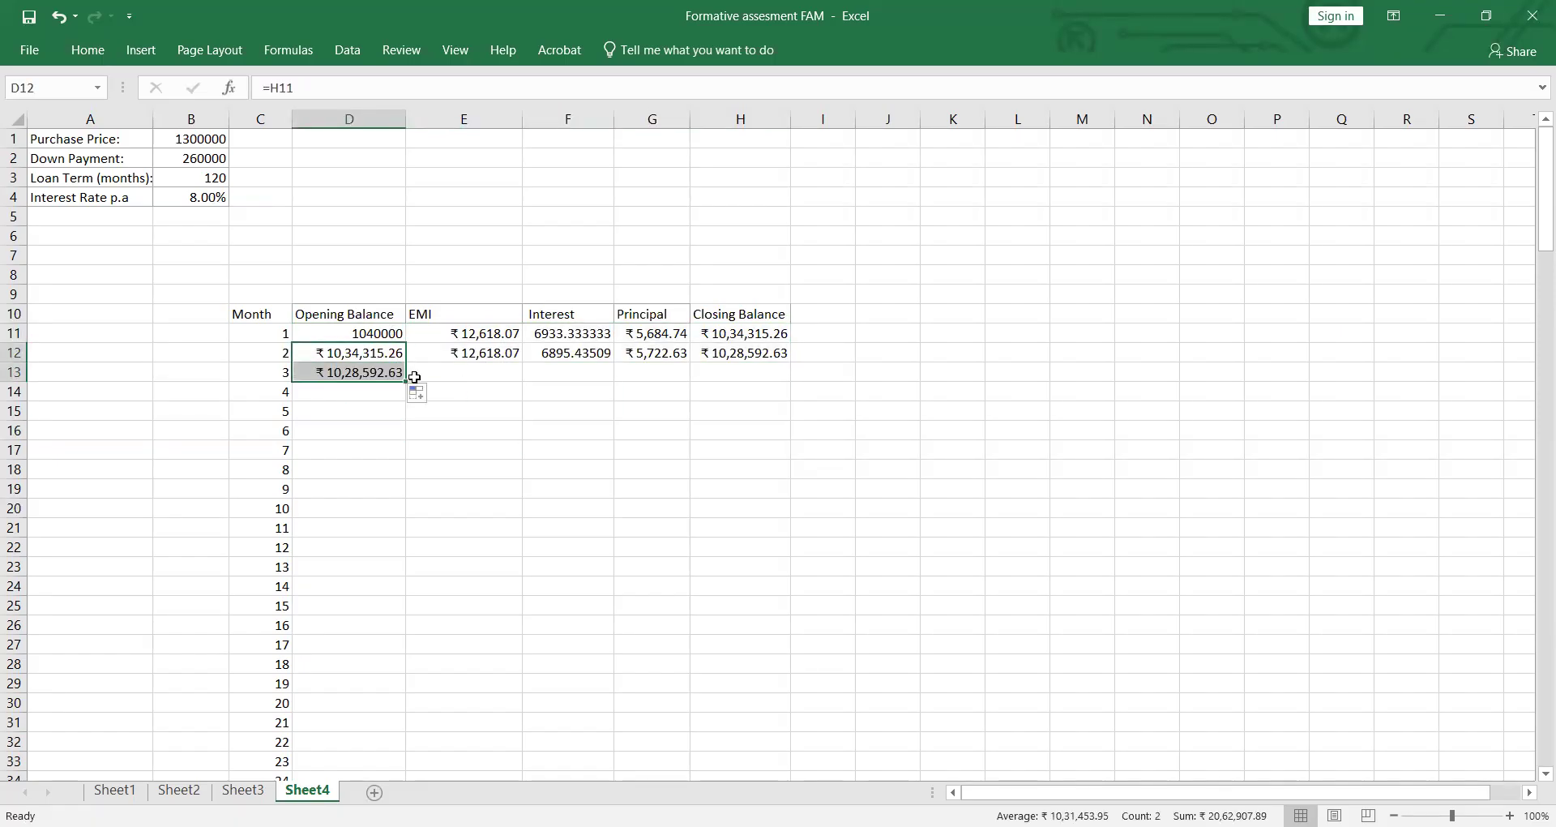
{"action": "left_click", "coordinate": [502, 356]}
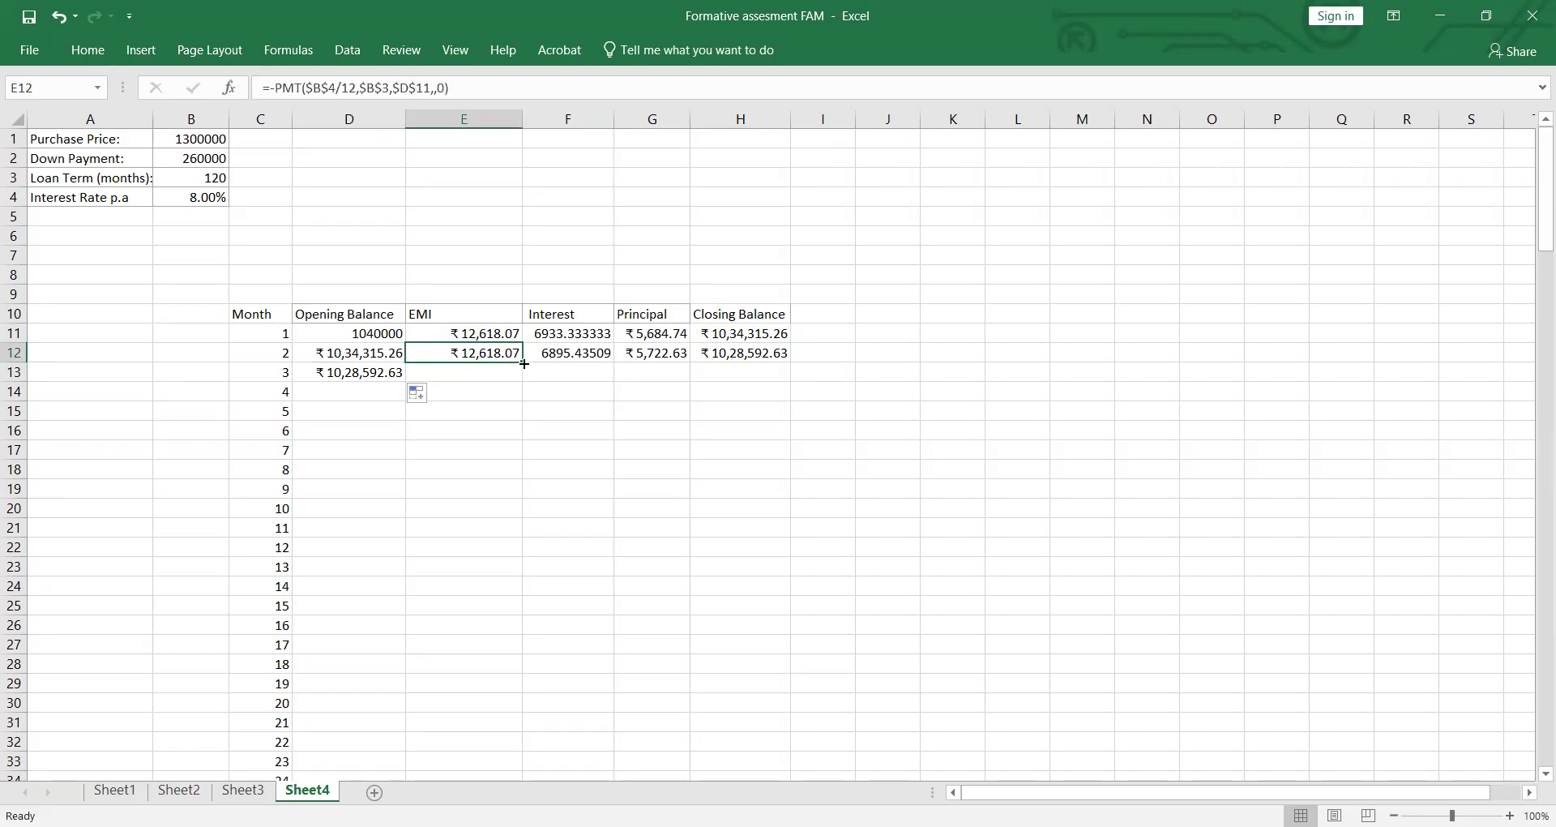
{"action": "left_click", "coordinate": [364, 374]}
{"action": "left_click_drag", "start_coordinate": [405, 382], "coordinate": [392, 743]}
{"action": "scroll", "coordinate": [454, 607], "scroll_direction": "up", "scroll_amount": 5}
{"action": "scroll", "coordinate": [455, 607], "scroll_direction": "up", "scroll_amount": 20}
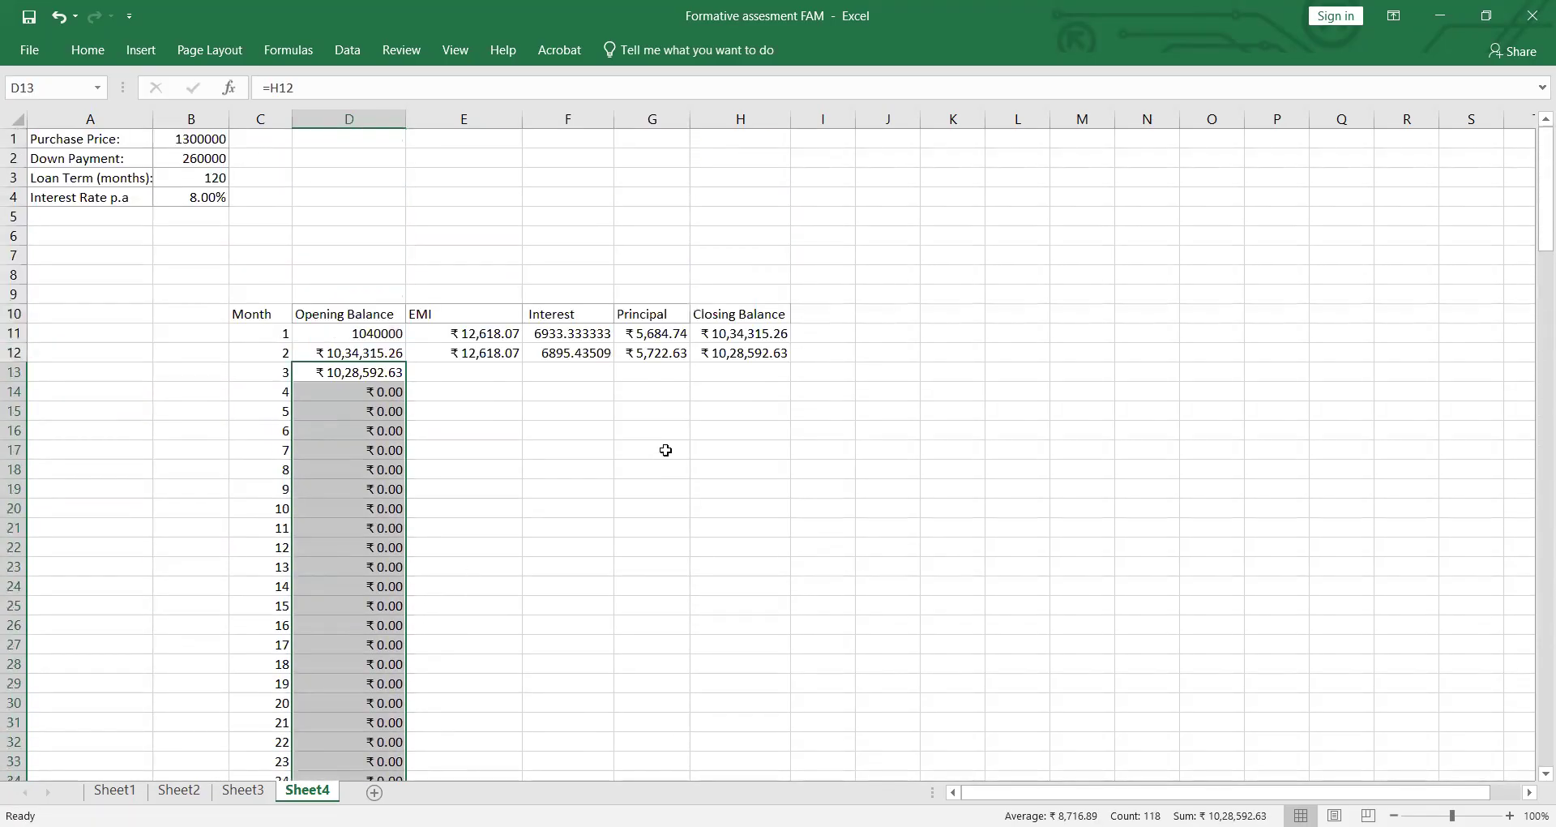
Step: Fill the EMI formula from E12 down column E to month 120 in row 130
{"action": "left_click", "coordinate": [496, 362]}
{"action": "left_click_drag", "start_coordinate": [527, 365], "coordinate": [504, 753]}
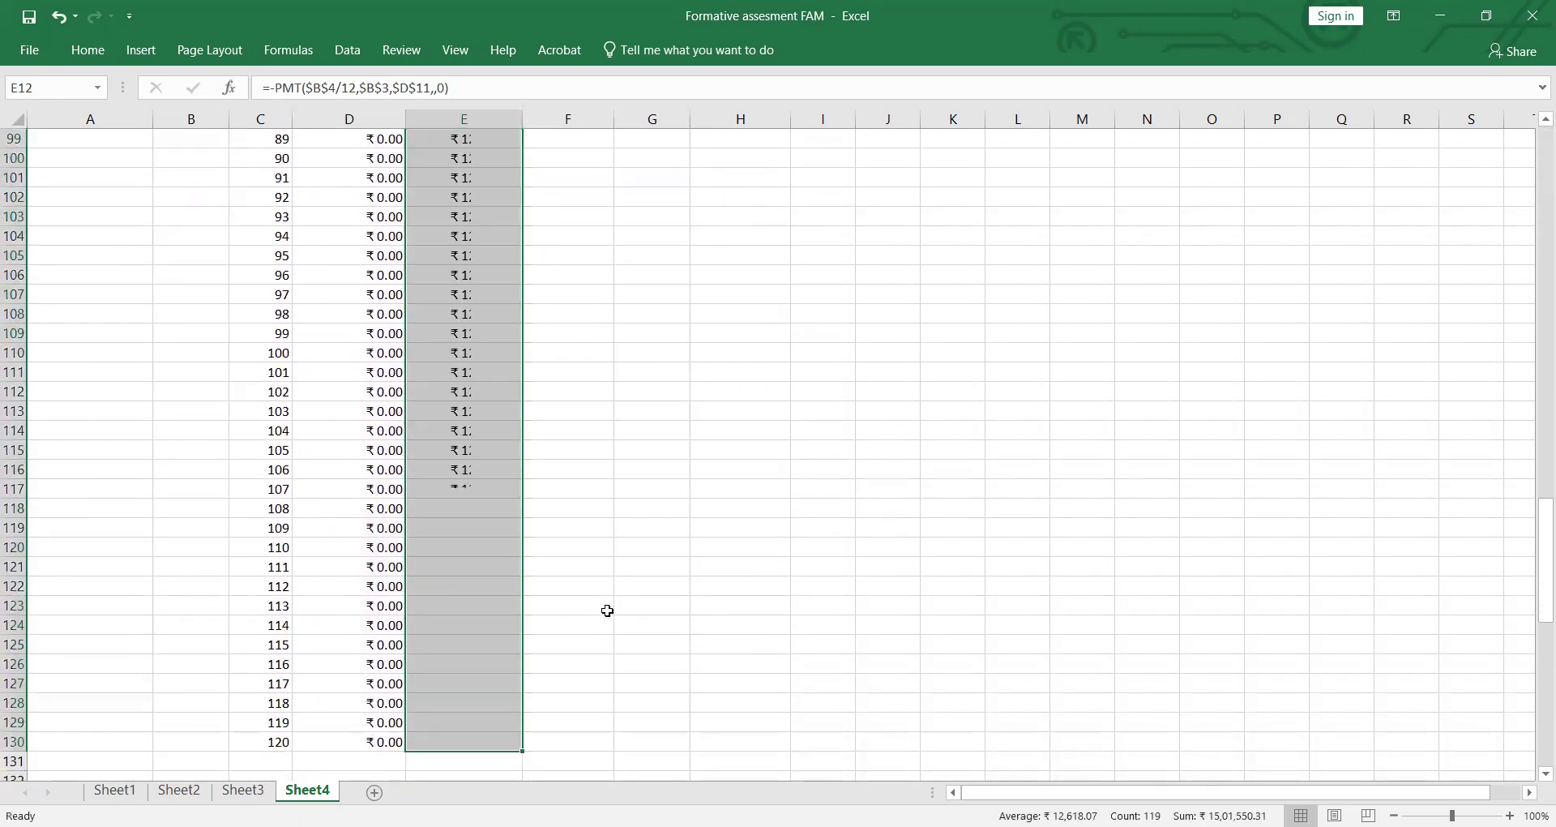
{"action": "scroll", "coordinate": [608, 610], "scroll_direction": "up", "scroll_amount": 20}
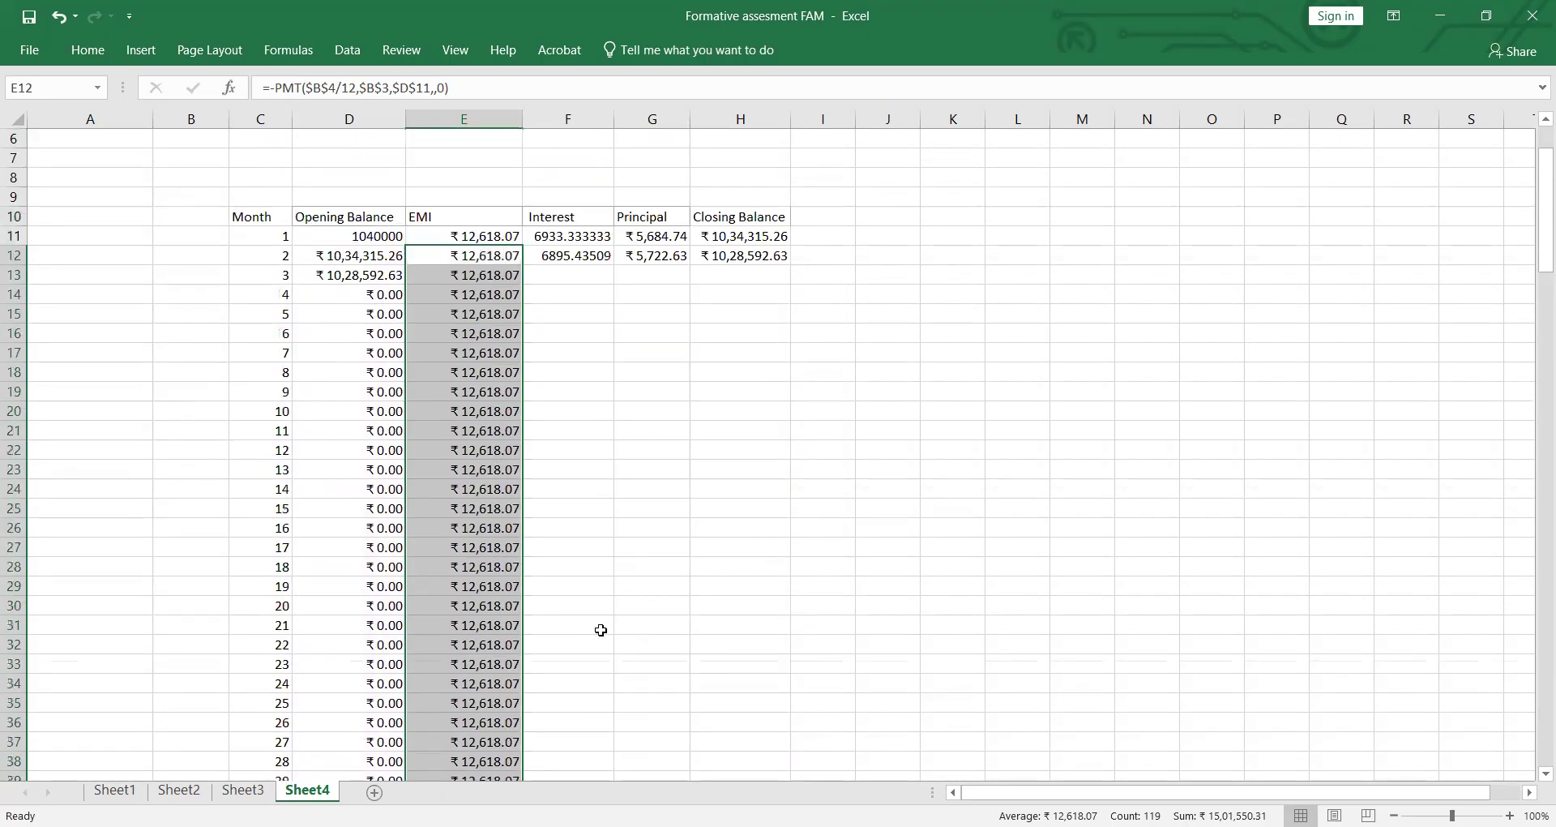
{"action": "scroll", "coordinate": [601, 630], "scroll_direction": "up", "scroll_amount": 2}
Step: Fill the interest formula from F12 down column F to month 120 in row 130
{"action": "left_click", "coordinate": [574, 355]}
{"action": "left_click_drag", "start_coordinate": [616, 359], "coordinate": [594, 746]}
{"action": "scroll", "coordinate": [813, 623], "scroll_direction": "up", "scroll_amount": 16}
{"action": "scroll", "coordinate": [655, 559], "scroll_direction": "up", "scroll_amount": 5}
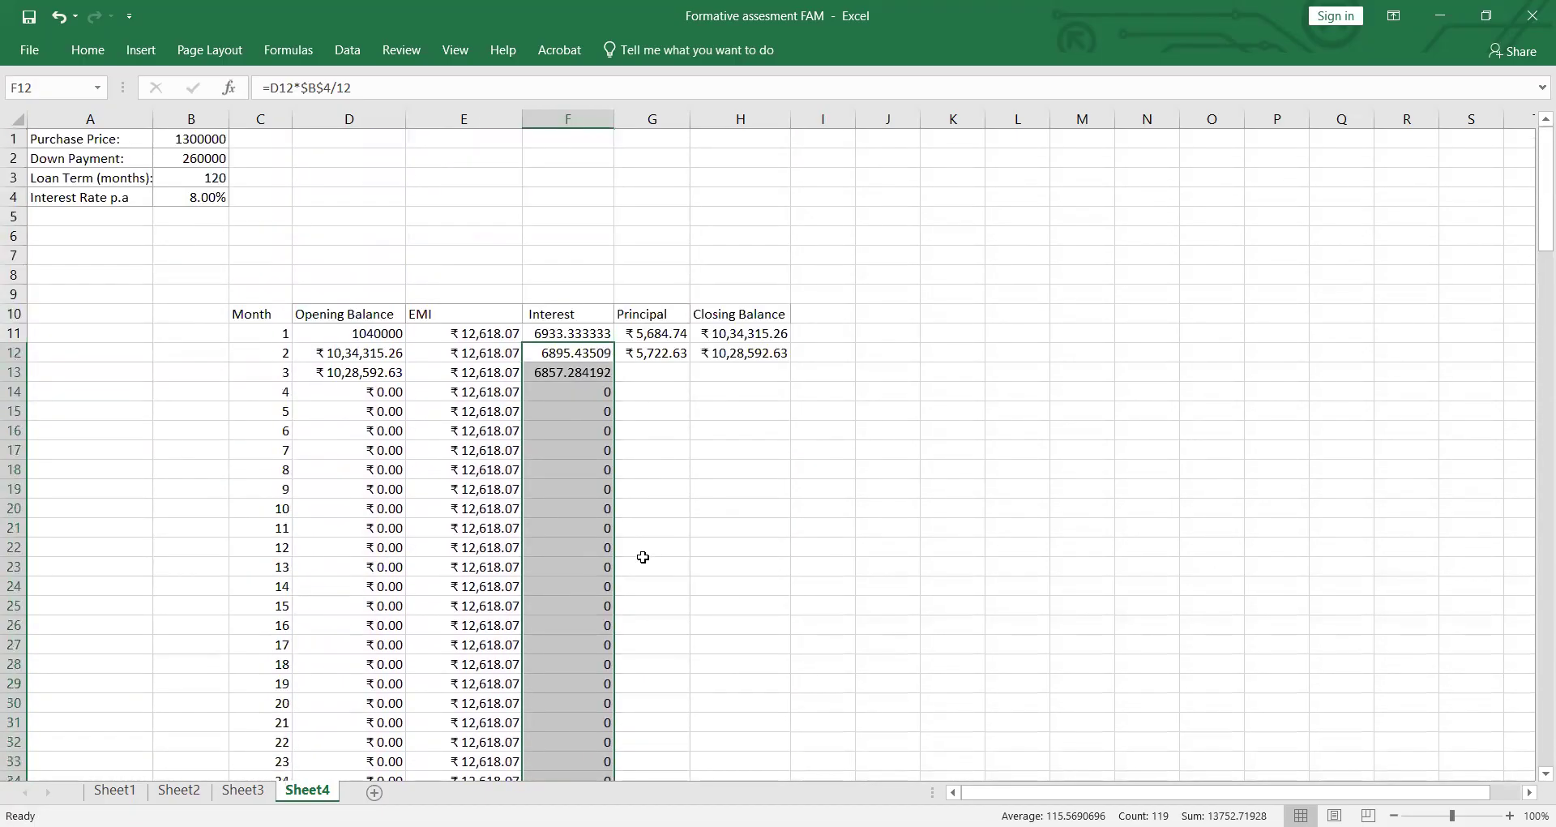
Step: Fill the principal formula from G12 down column G to month 120 in row 130
{"action": "left_click", "coordinate": [648, 350]}
{"action": "left_click_drag", "start_coordinate": [691, 362], "coordinate": [678, 707]}
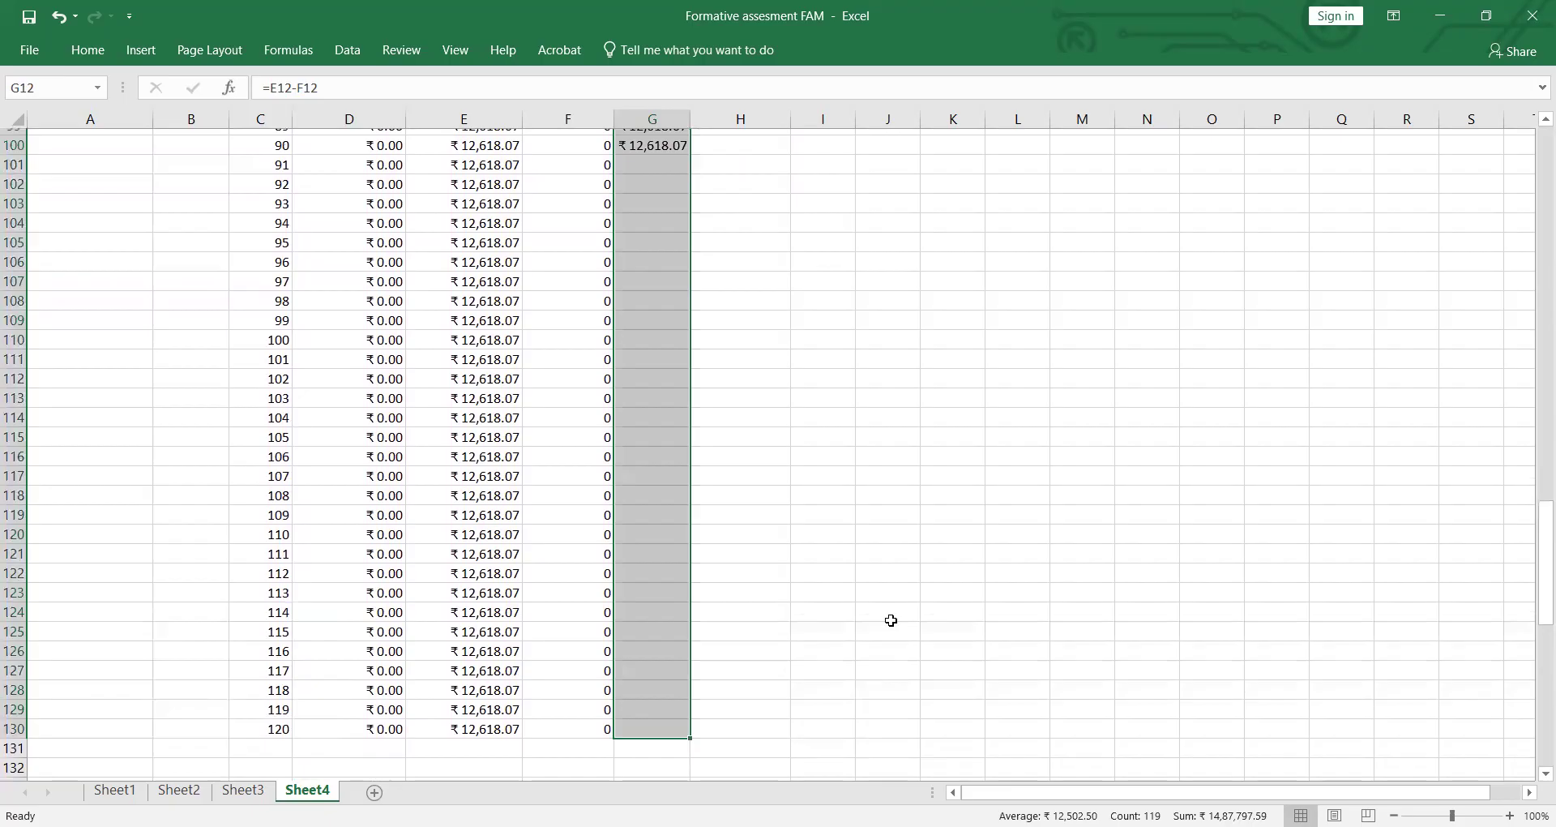
{"action": "scroll", "coordinate": [892, 622], "scroll_direction": "up", "scroll_amount": 20}
{"action": "scroll", "coordinate": [811, 573], "scroll_direction": "up", "scroll_amount": 10}
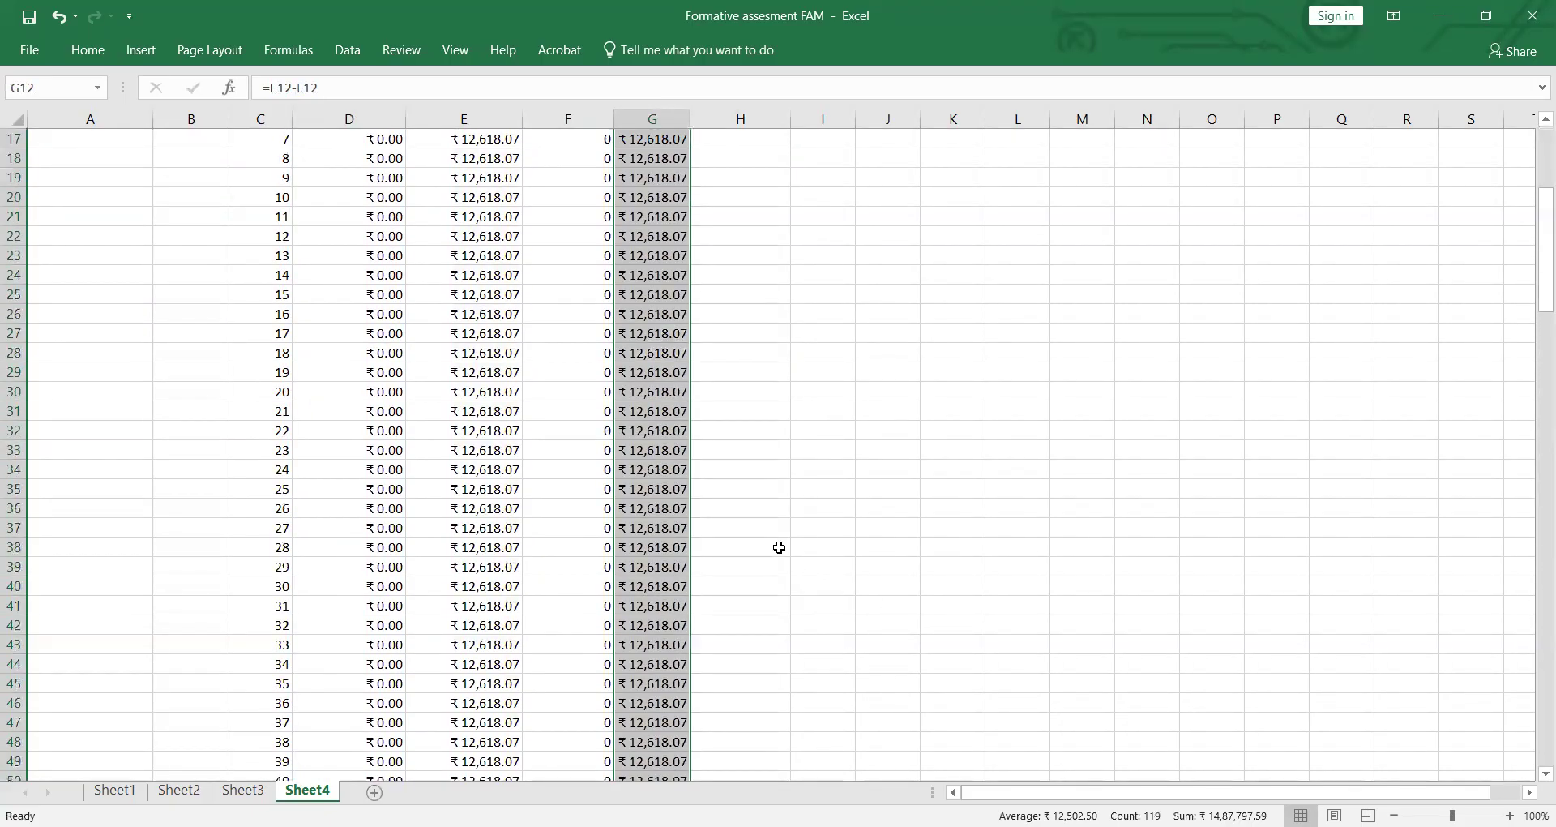
Step: Fill the closing balance formula from H12 down column H to row 130 and review the completed schedule
{"action": "left_click", "coordinate": [764, 352]}
{"action": "left_click_drag", "start_coordinate": [790, 364], "coordinate": [784, 743]}
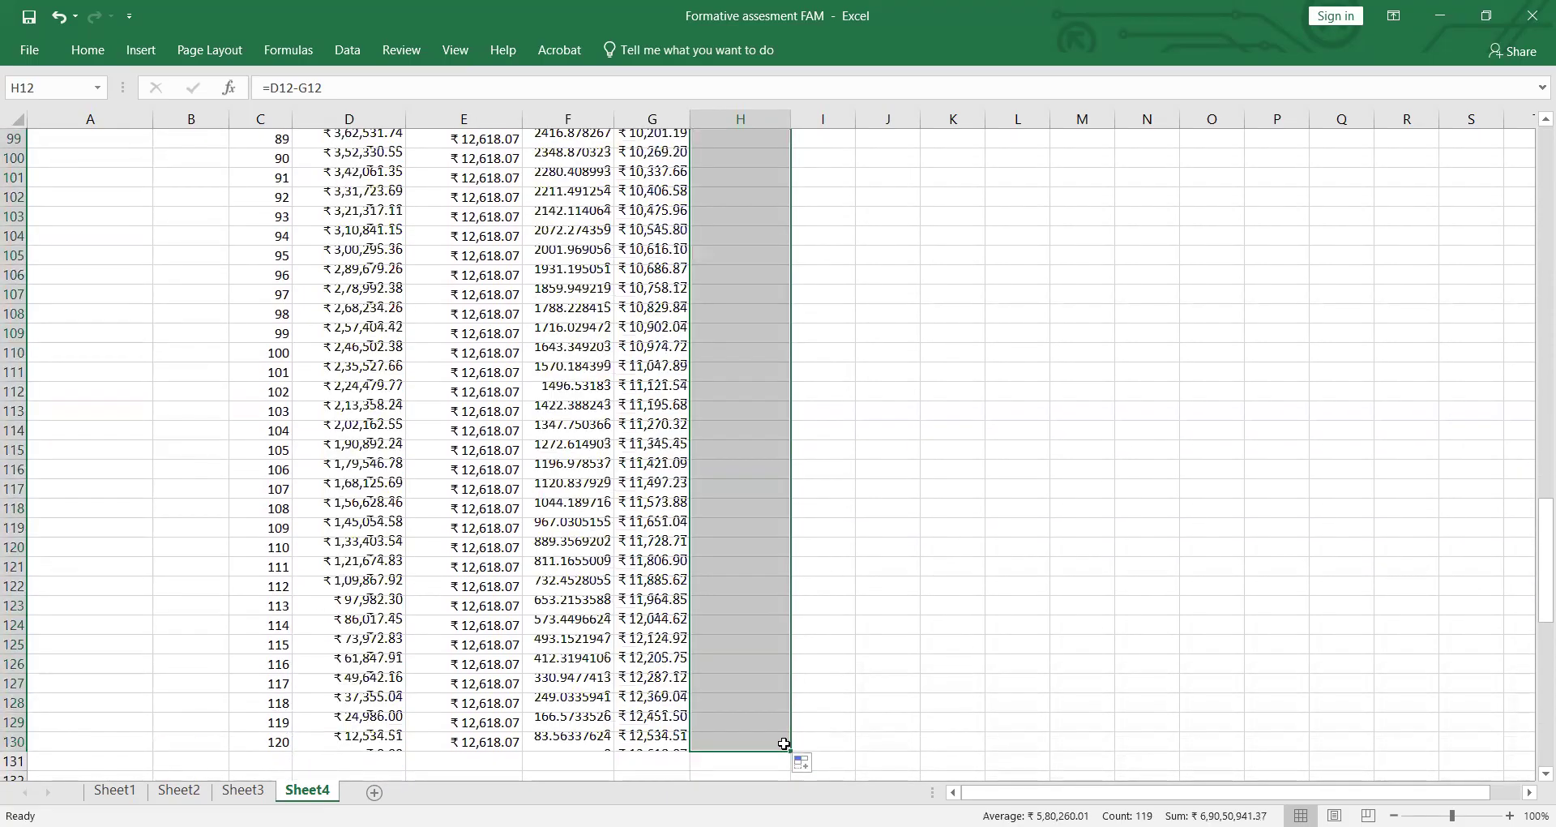
{"action": "scroll", "coordinate": [955, 583], "scroll_direction": "down", "scroll_amount": 2}
{"action": "scroll", "coordinate": [956, 582], "scroll_direction": "up", "scroll_amount": 1}
{"action": "left_click", "coordinate": [1251, 555]}
{"action": "scroll", "coordinate": [863, 535], "scroll_direction": "up", "scroll_amount": 3}
{"action": "scroll", "coordinate": [863, 534], "scroll_direction": "up", "scroll_amount": 20}
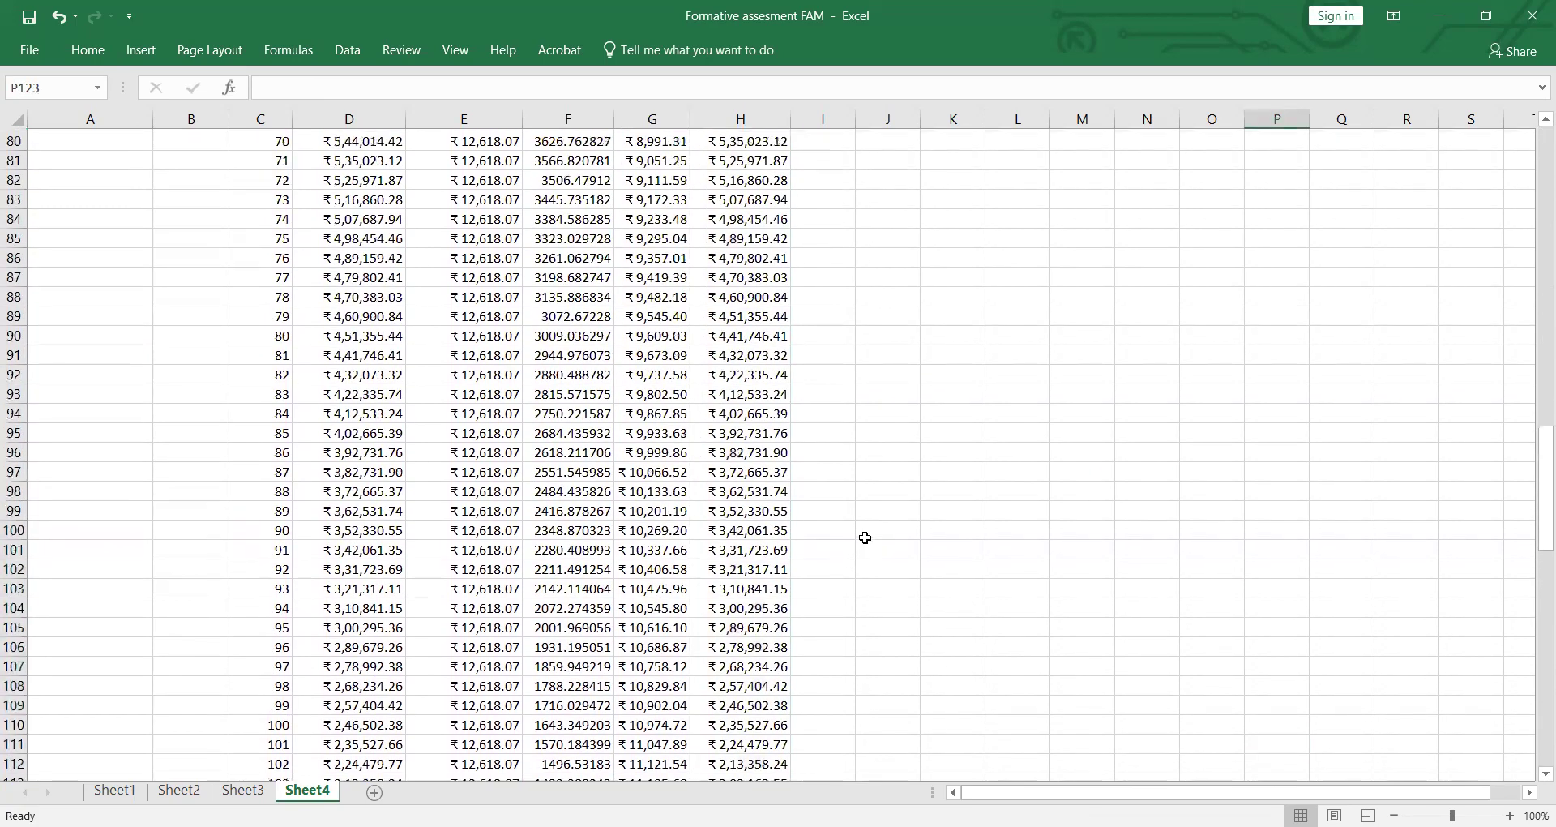
Step: Examine the full amortization schedule on Sheet4, checking the balances, EMI, interest and principal from month 1 through month 120
{"action": "scroll", "coordinate": [869, 539], "scroll_direction": "up", "scroll_amount": 10}
{"action": "scroll", "coordinate": [863, 538], "scroll_direction": "down", "scroll_amount": 2}
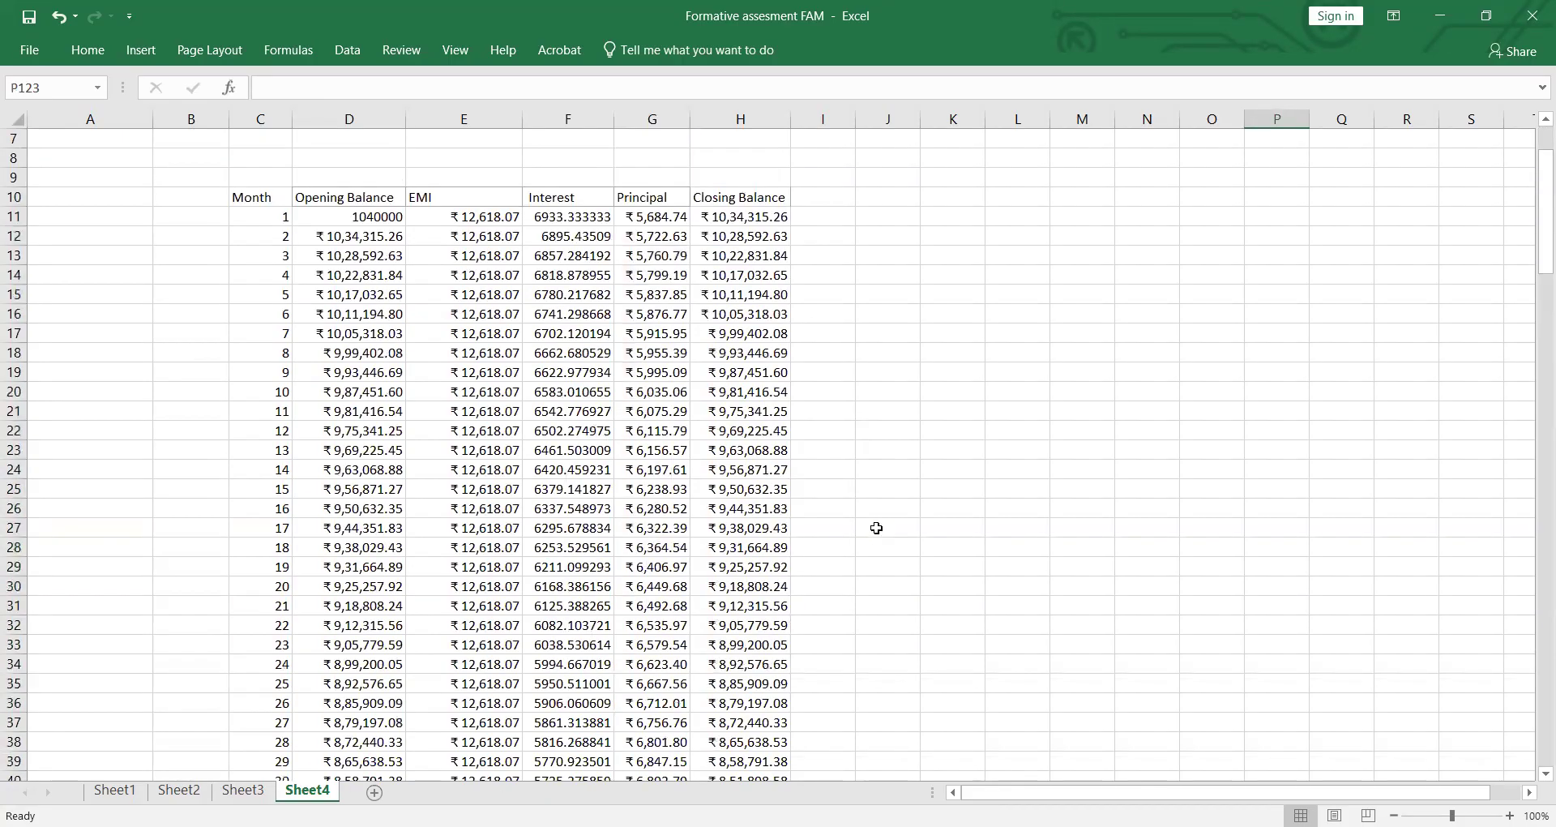
{"action": "scroll", "coordinate": [876, 528], "scroll_direction": "down", "scroll_amount": 2}
{"action": "scroll", "coordinate": [685, 433], "scroll_direction": "down", "scroll_amount": 2}
{"action": "scroll", "coordinate": [611, 414], "scroll_direction": "down", "scroll_amount": 6}
{"action": "scroll", "coordinate": [608, 417], "scroll_direction": "down", "scroll_amount": 2}
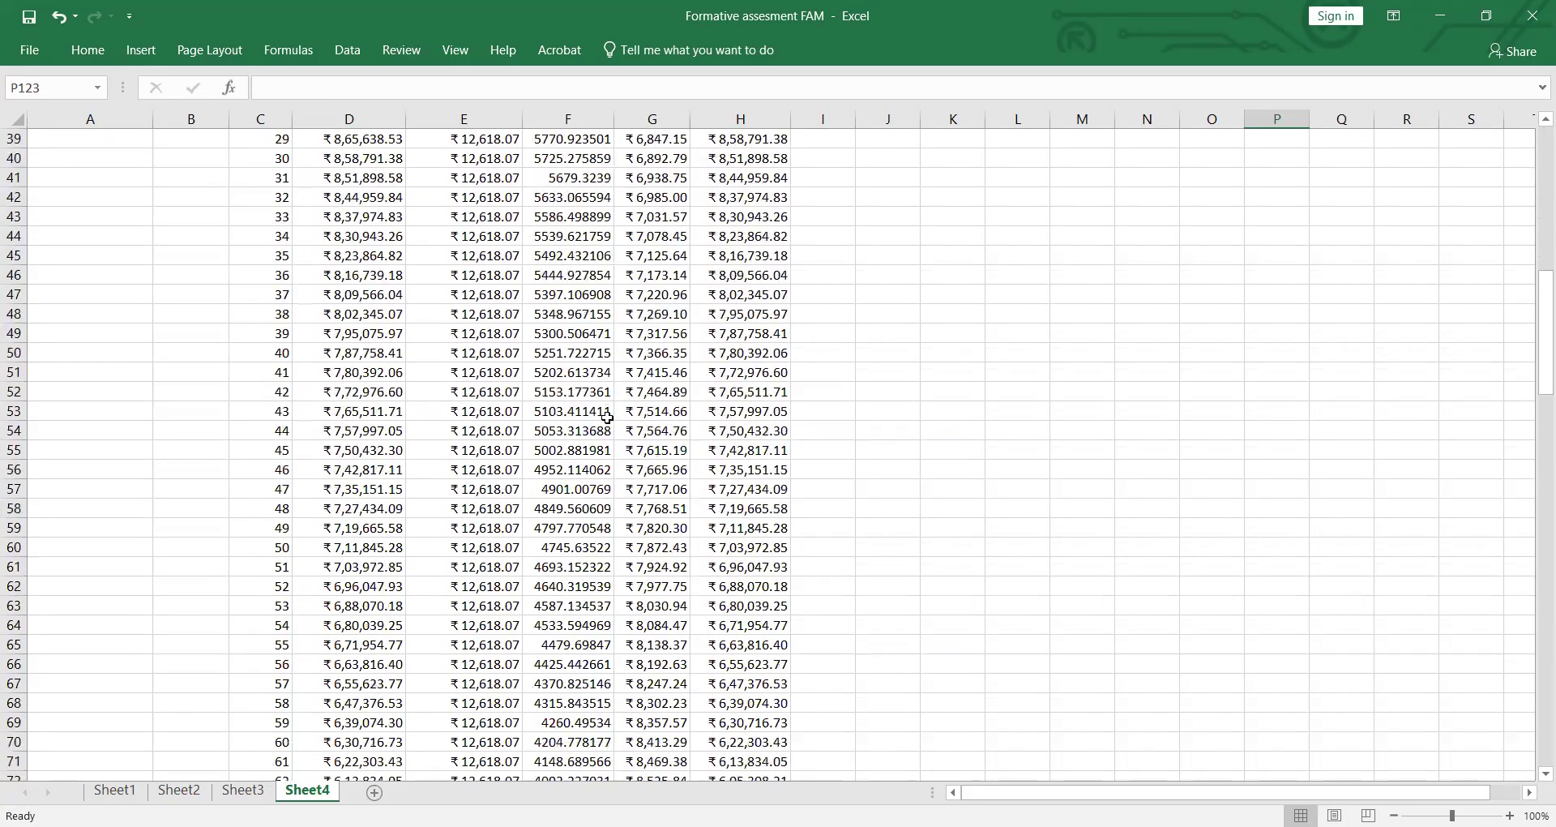
{"action": "scroll", "coordinate": [608, 417], "scroll_direction": "down", "scroll_amount": 12}
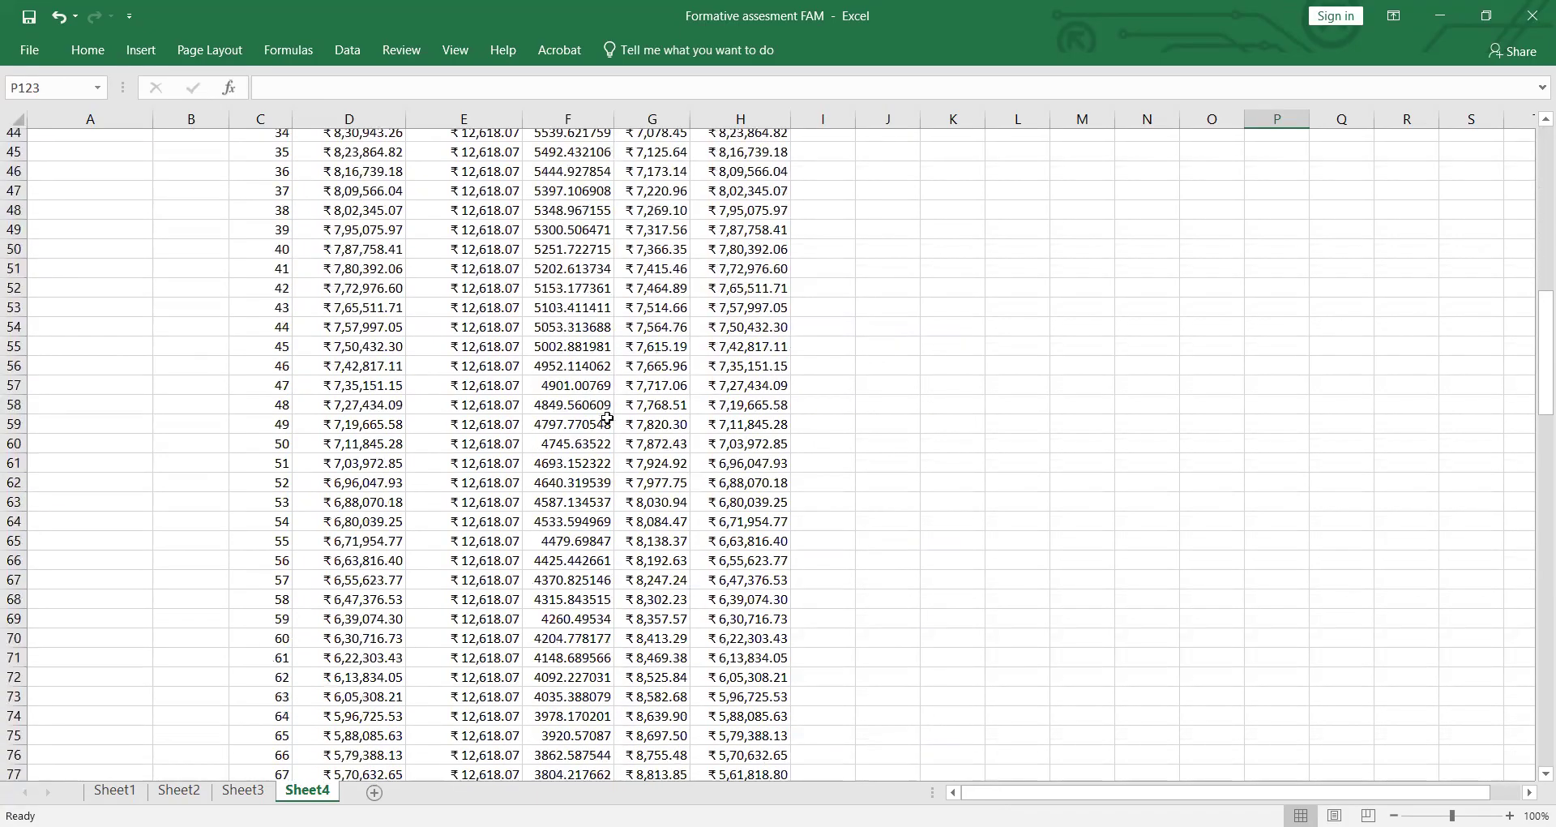
{"action": "scroll", "coordinate": [607, 413], "scroll_direction": "down", "scroll_amount": 14}
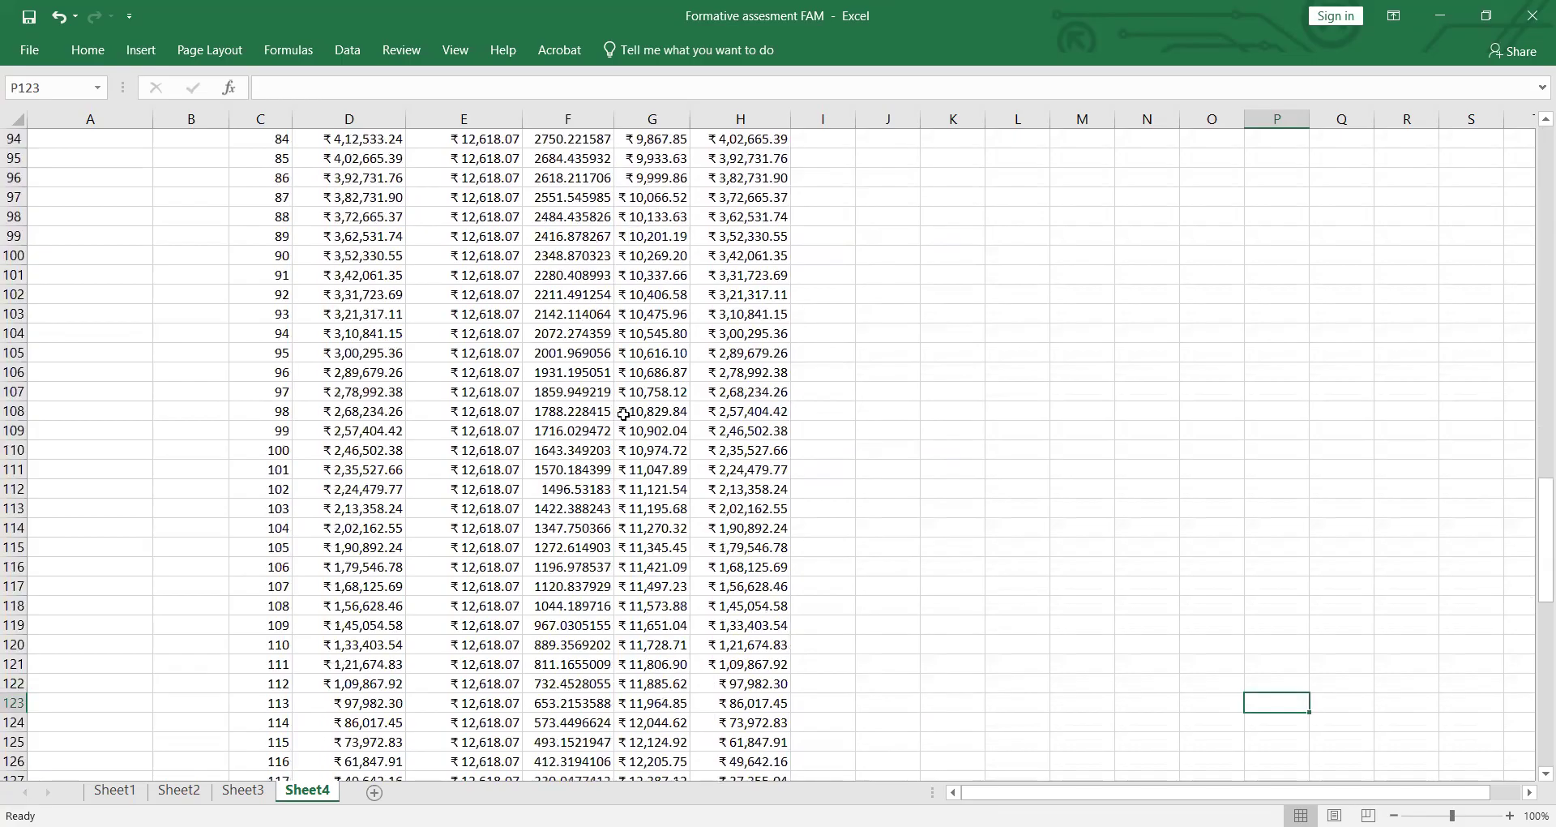
{"action": "scroll", "coordinate": [729, 373], "scroll_direction": "up", "scroll_amount": 2}
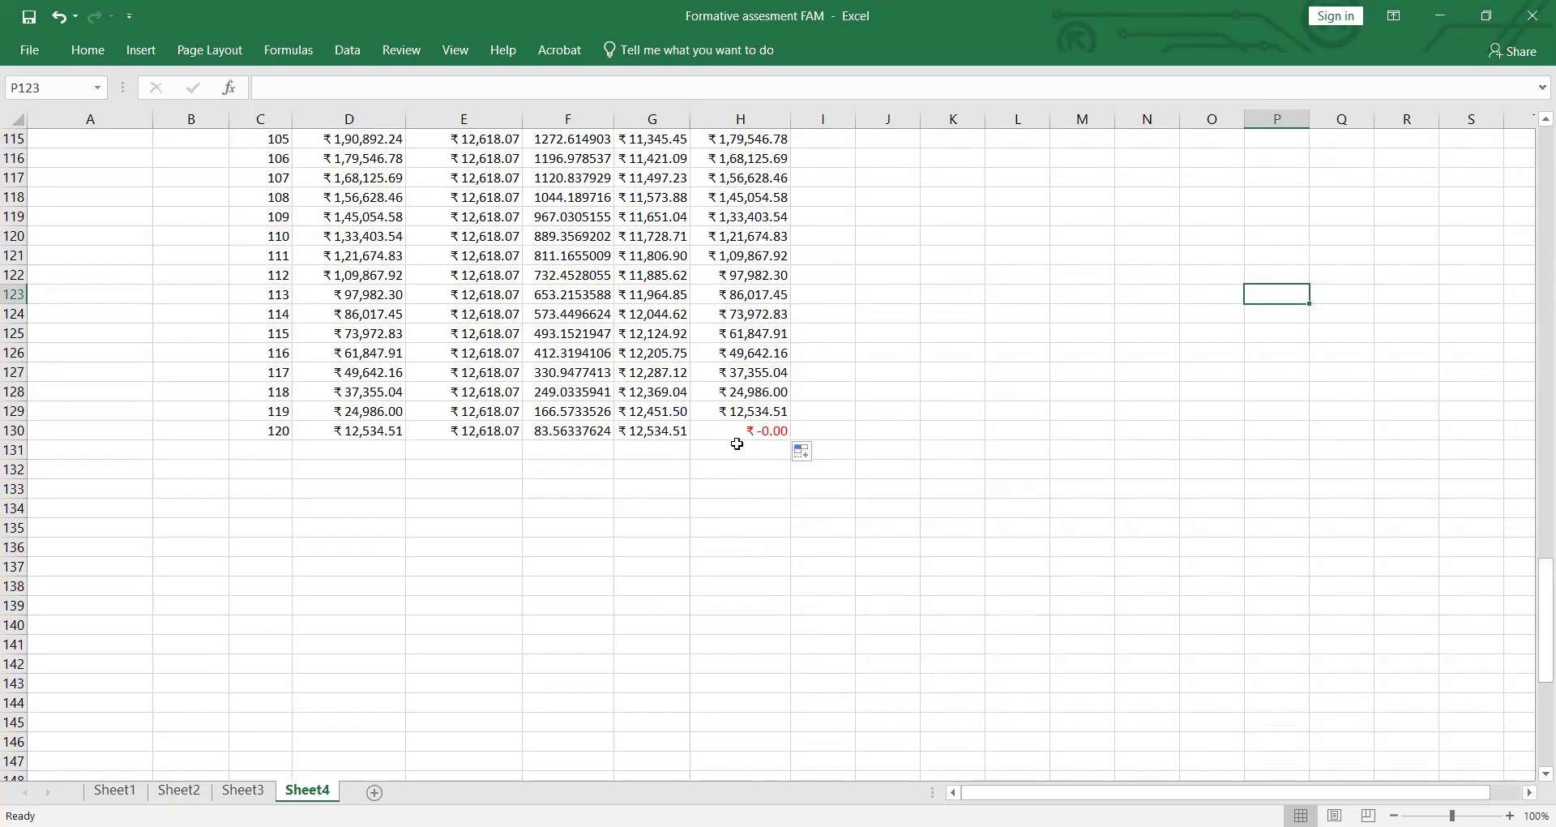
{"action": "scroll", "coordinate": [778, 454], "scroll_direction": "up", "scroll_amount": 16}
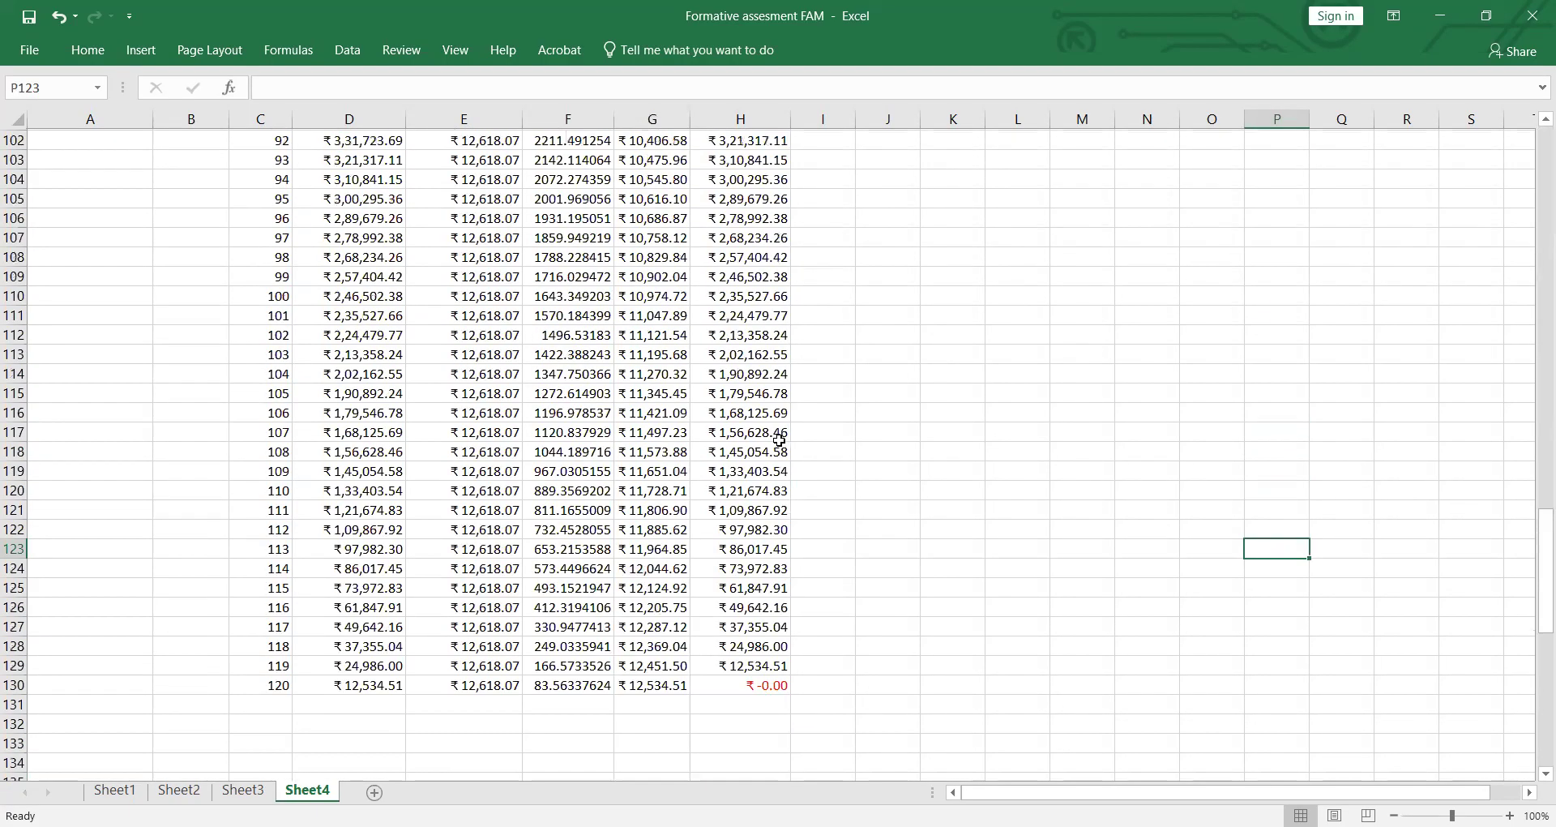
{"action": "scroll", "coordinate": [784, 444], "scroll_direction": "up", "scroll_amount": 15}
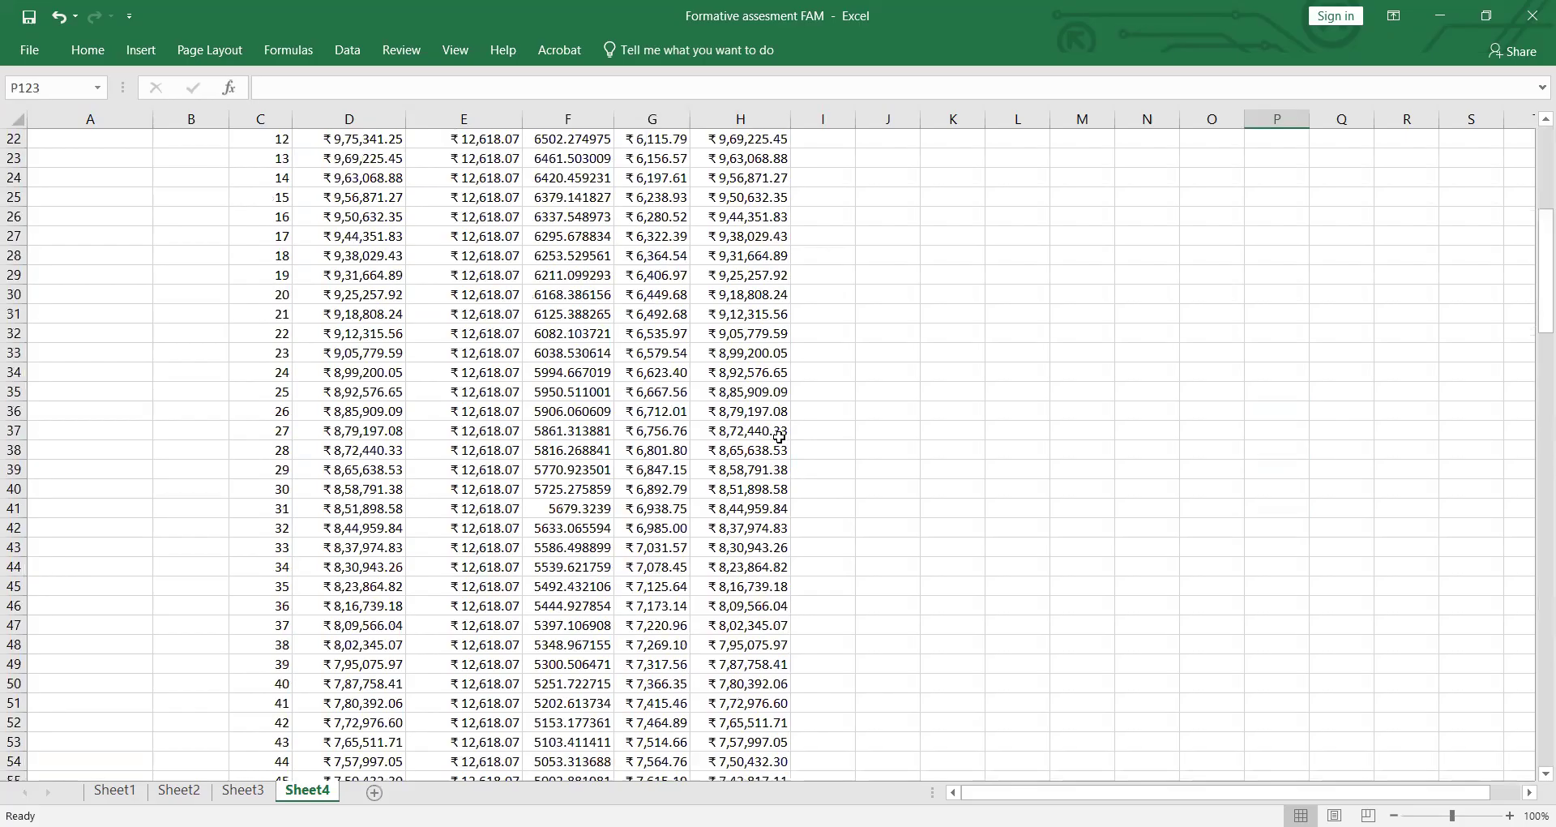
{"action": "scroll", "coordinate": [778, 437], "scroll_direction": "up", "scroll_amount": 7}
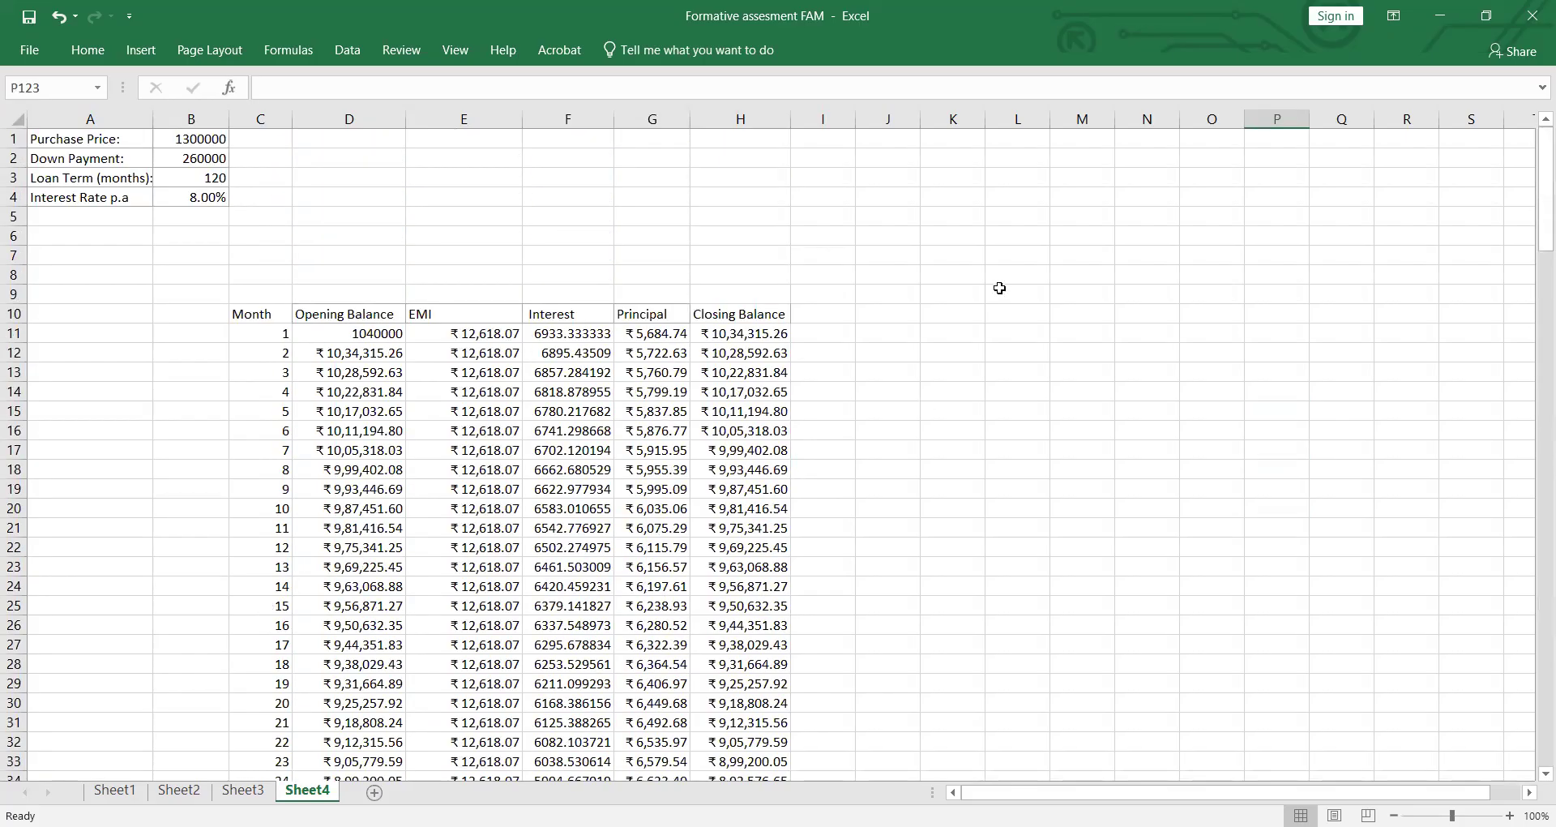